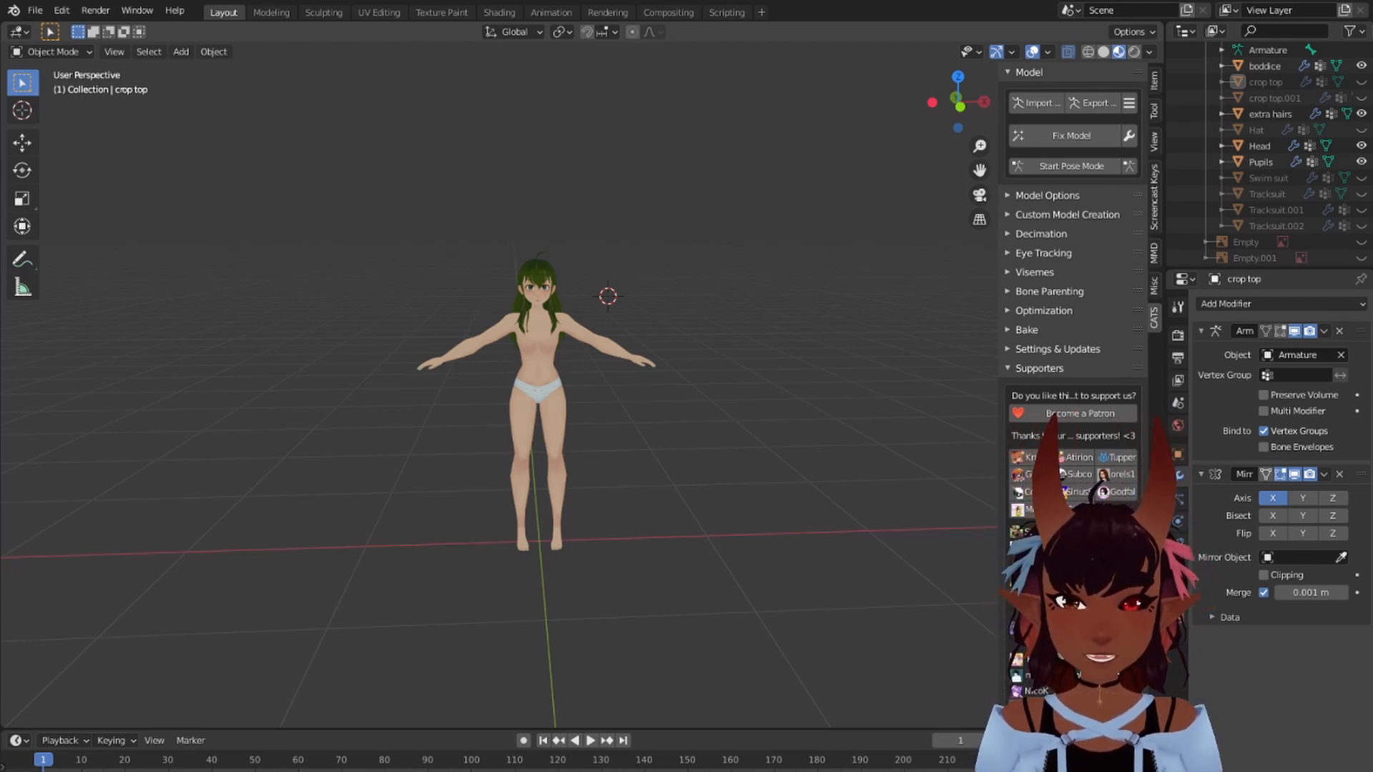
Step: Select the boddice body mesh and switch to the Modeling workspace to edit it
scroll(444, 355, up, 5)
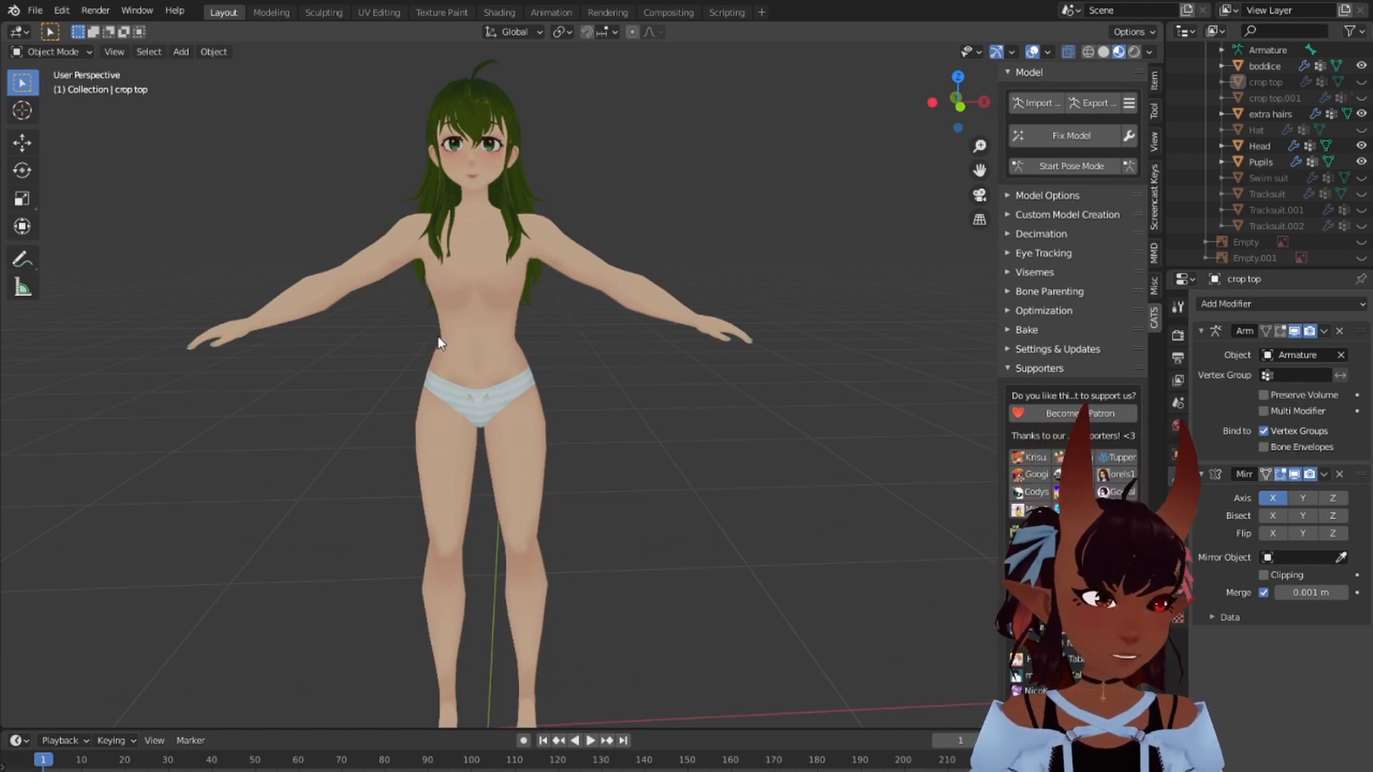
click(464, 323)
shift+right_click(464, 323)
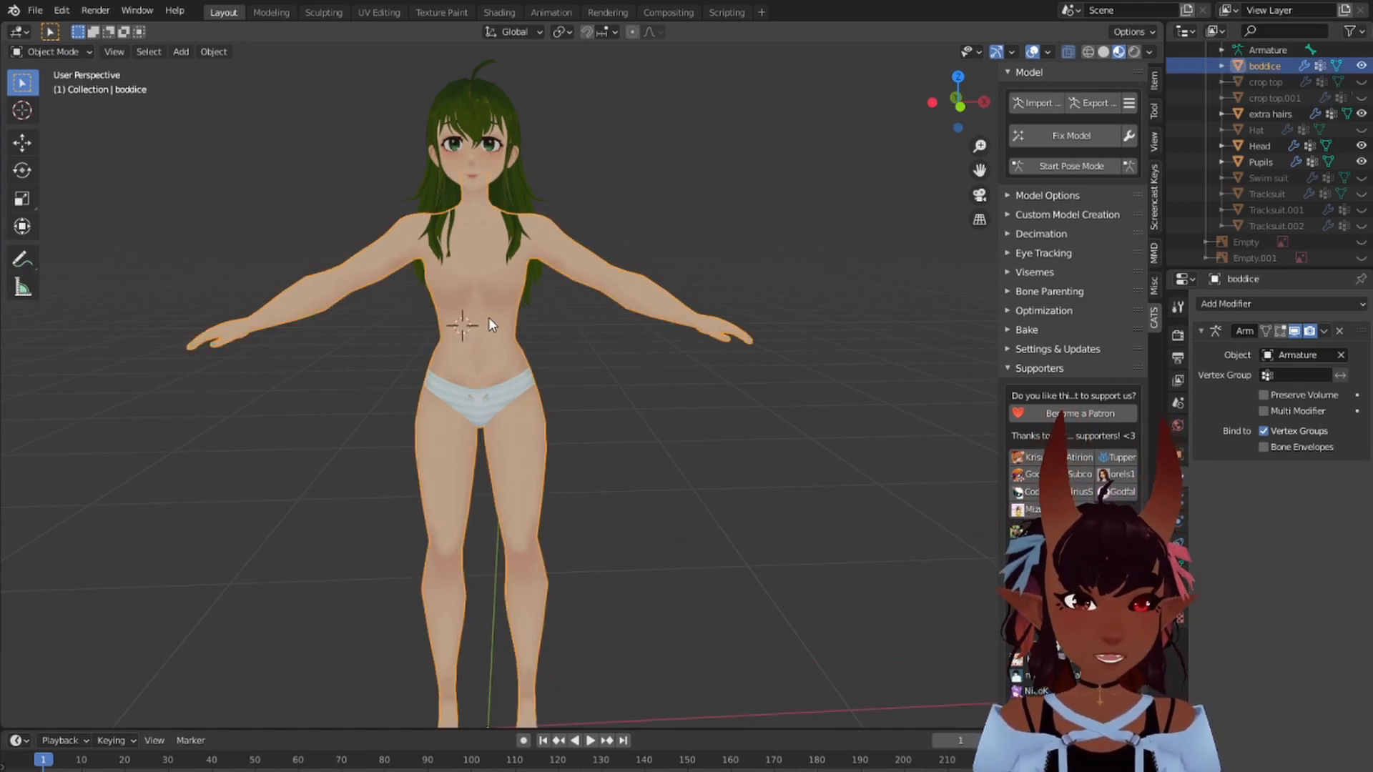
click(273, 10)
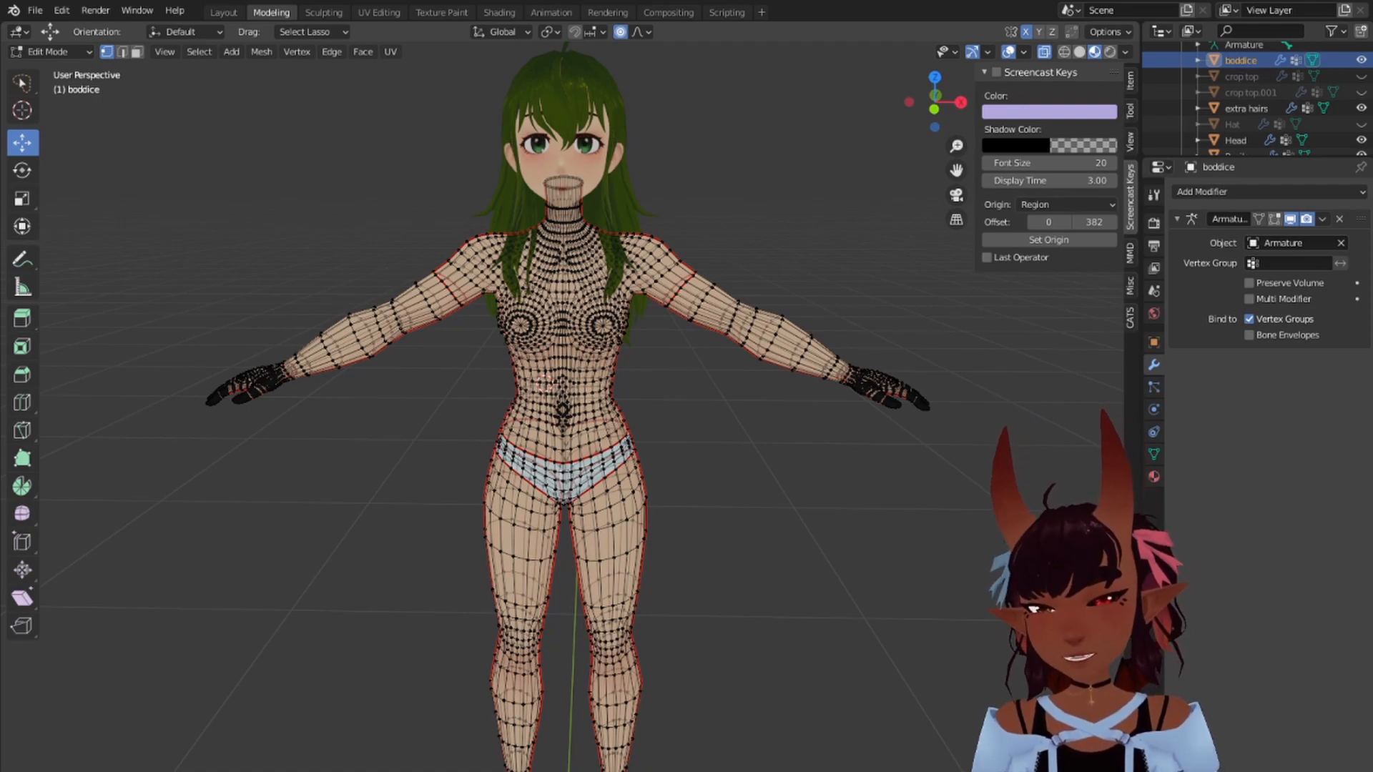
Step: Select the neighbouring edge loops across the upper chest and shoulders of the body mesh to outline the shirt's neckline
scroll(663, 340, up, 5)
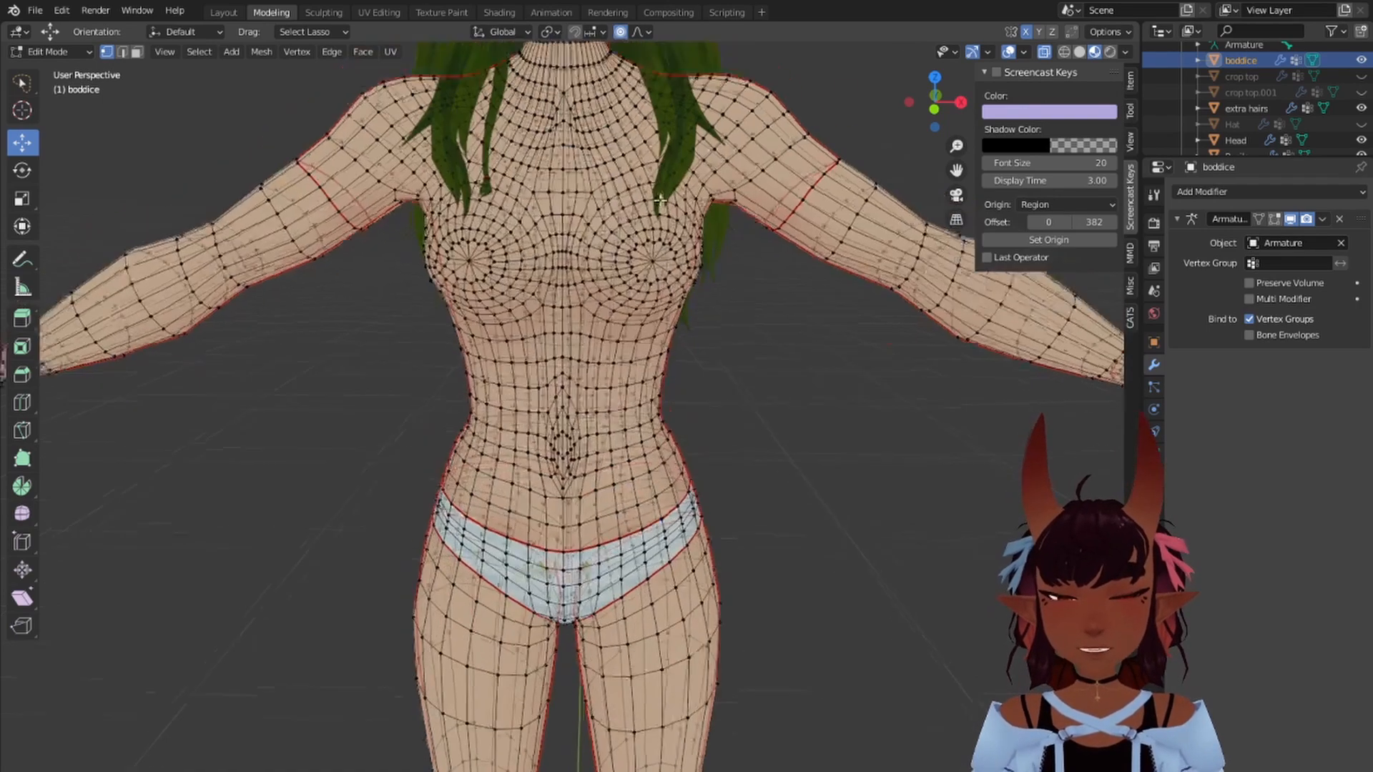
scroll(663, 341, up, 4)
scroll(705, 154, down, 1)
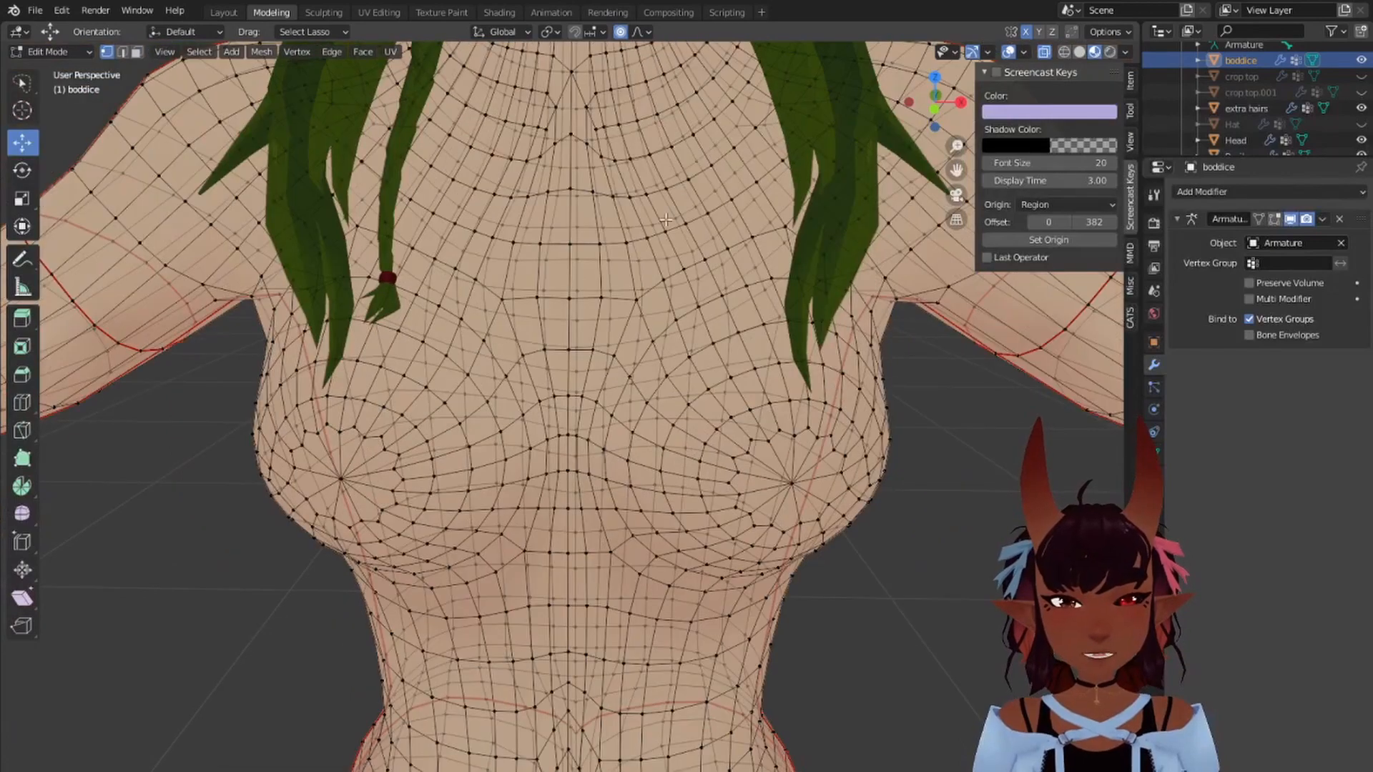
alt+click(654, 237)
alt+shift+click(669, 255)
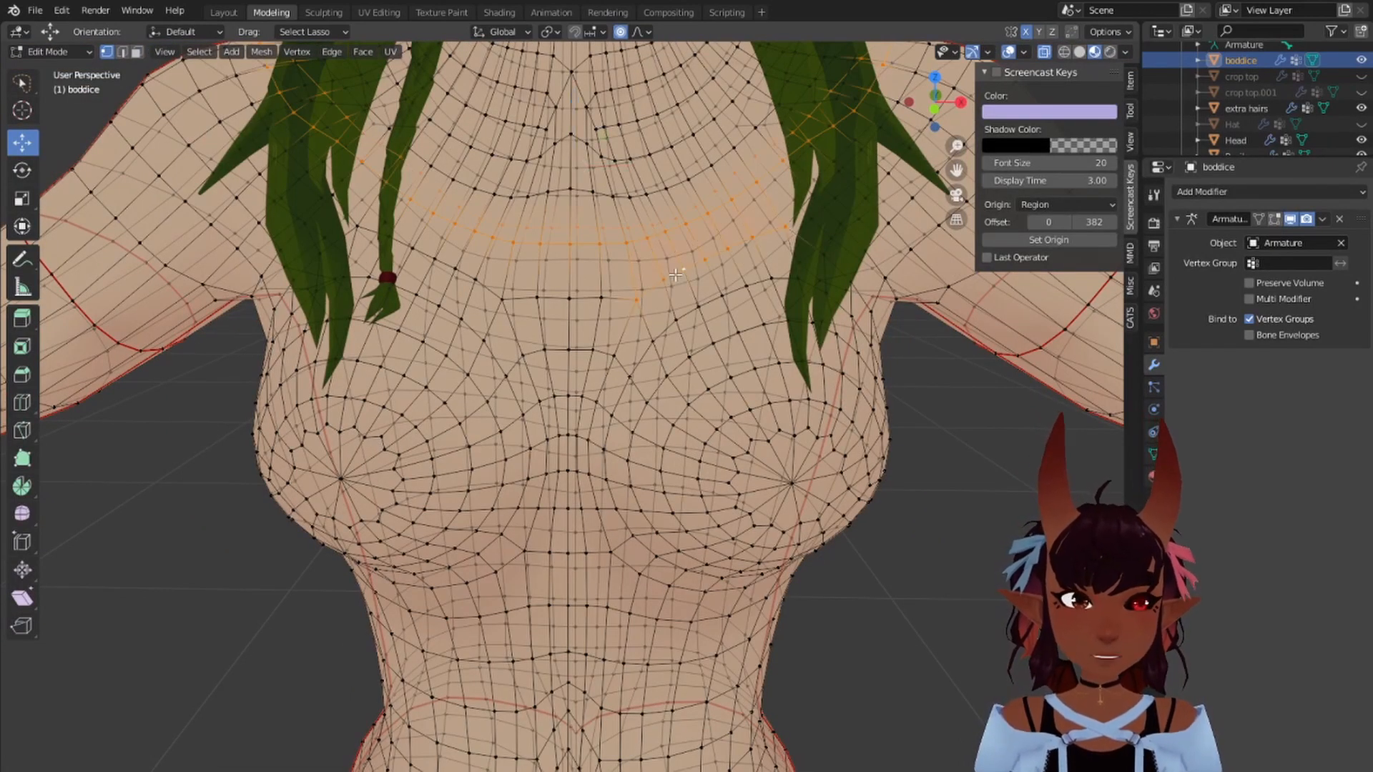
alt+shift+click(663, 261)
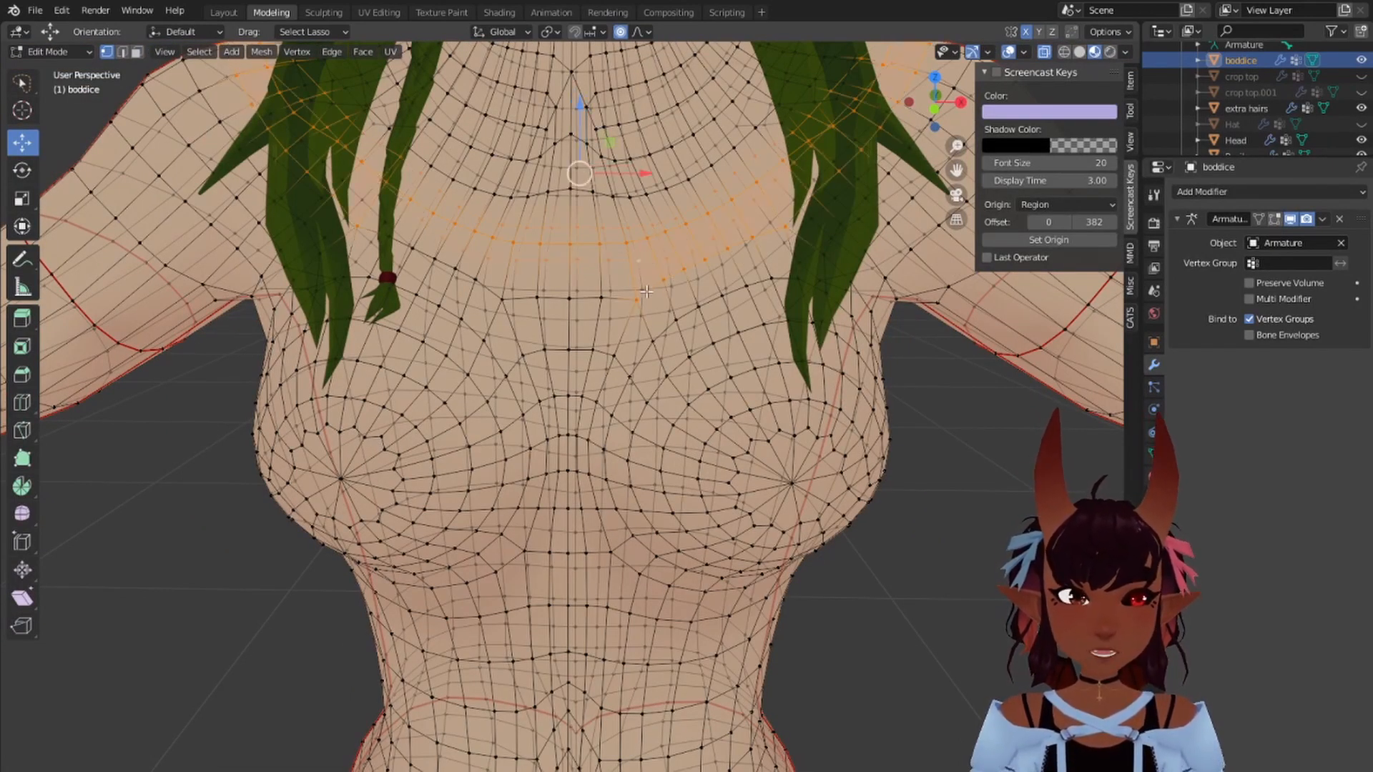
alt+shift+click(649, 288)
Step: In front view, add the character's left torso half and left upper arm to the vertex selection
scroll(649, 288, down, 5)
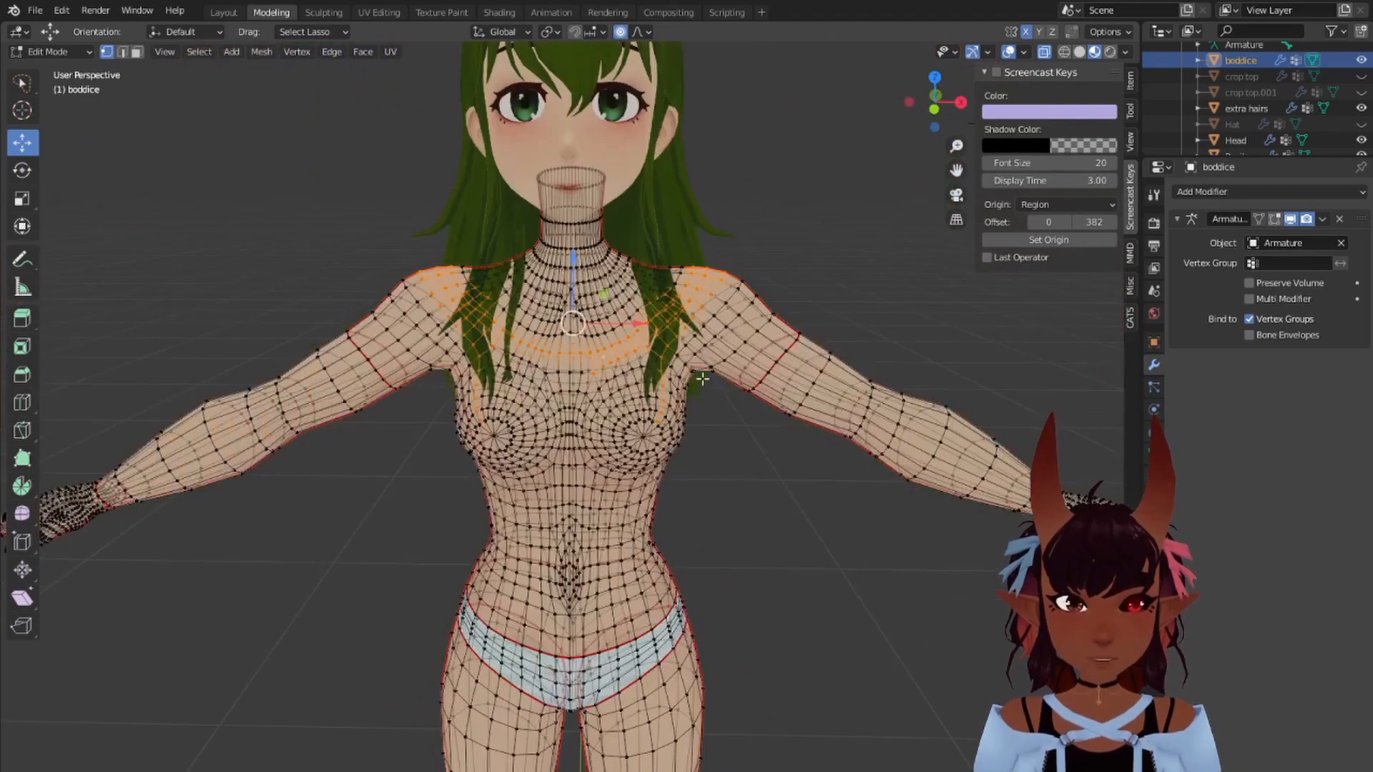
key(KP_1)
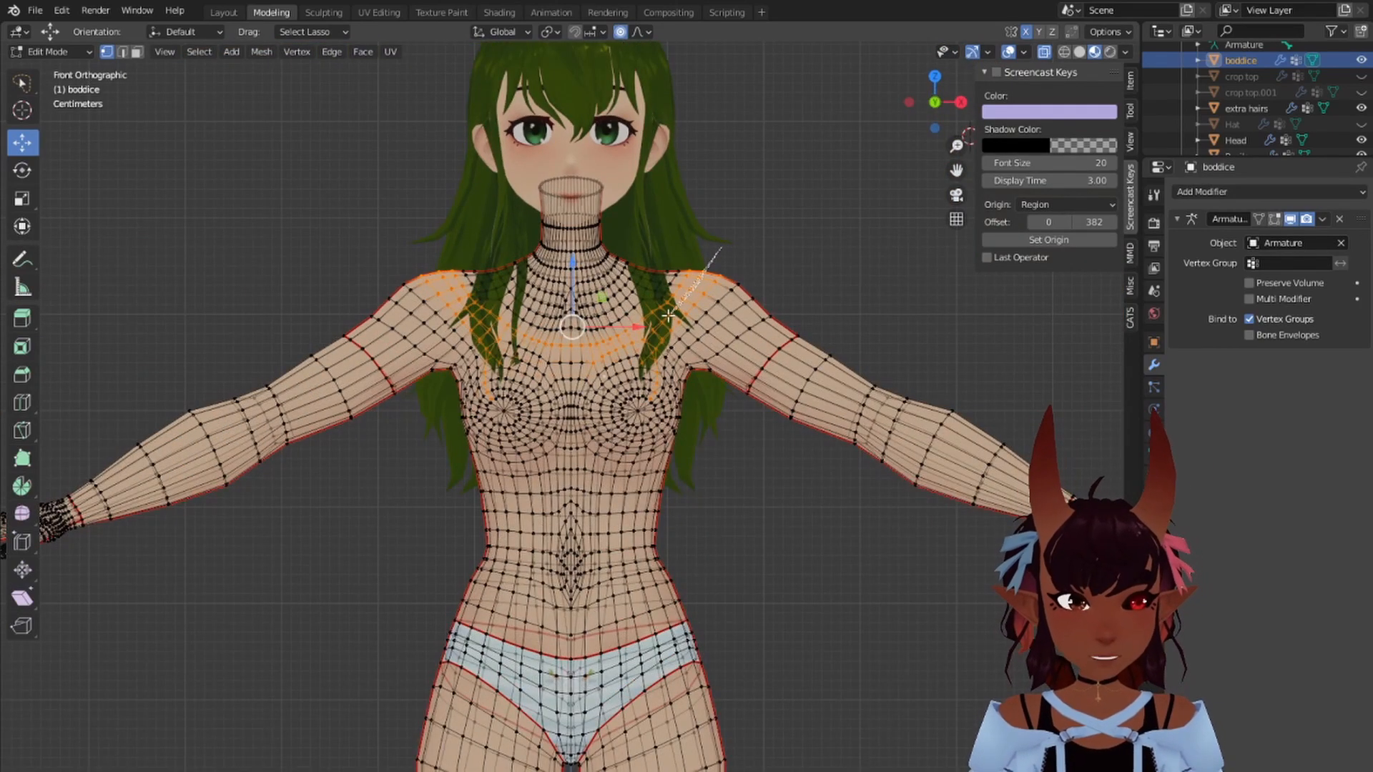
mouse_move(667, 315)
mouse_down()
mouse_move(583, 351)
mouse_move(548, 397)
mouse_move(556, 529)
mouse_move(715, 613)
mouse_move(793, 611)
mouse_move(754, 523)
mouse_move(772, 429)
mouse_move(829, 343)
mouse_up()
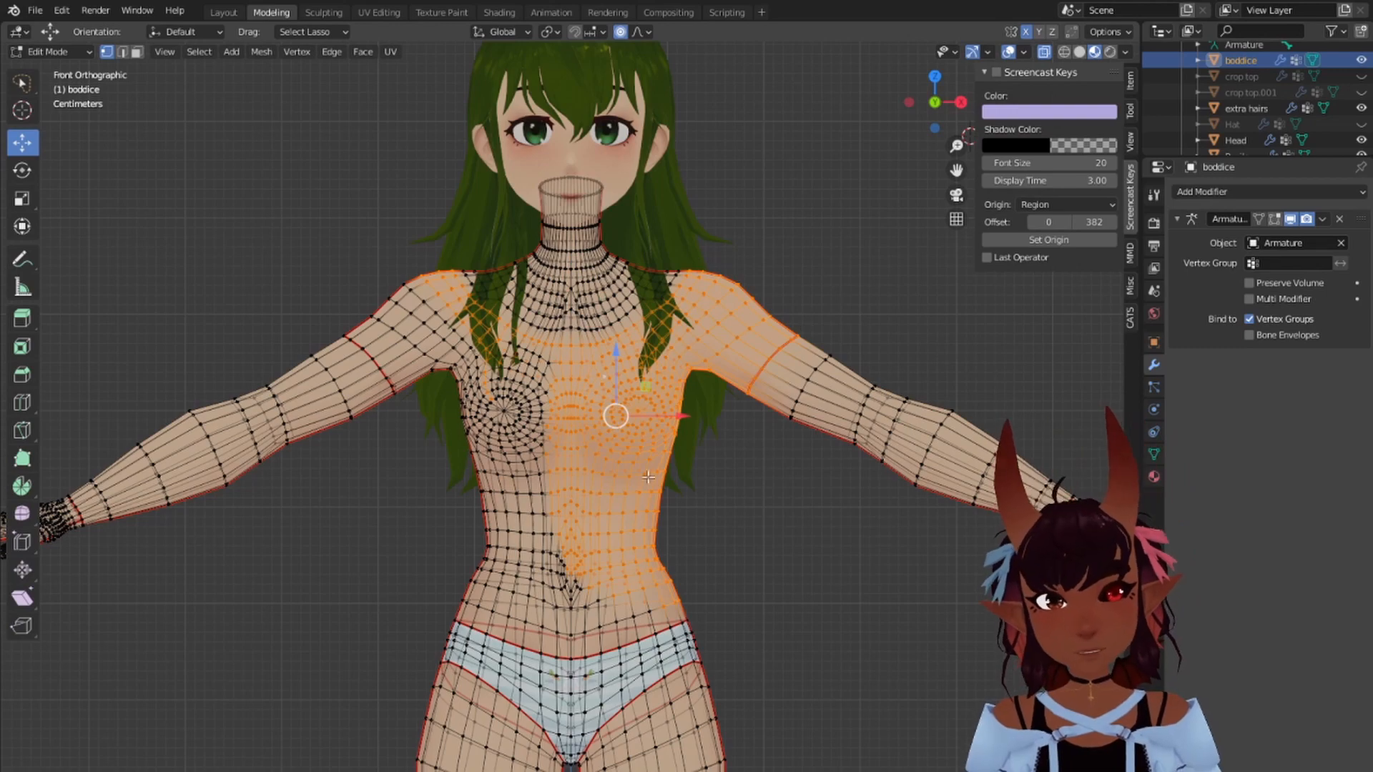
Step: Extend the selection over the lower belly and hip, including the edge loops down to the underwear's waistline
shift+middle_drag(661, 551, 645, 345)
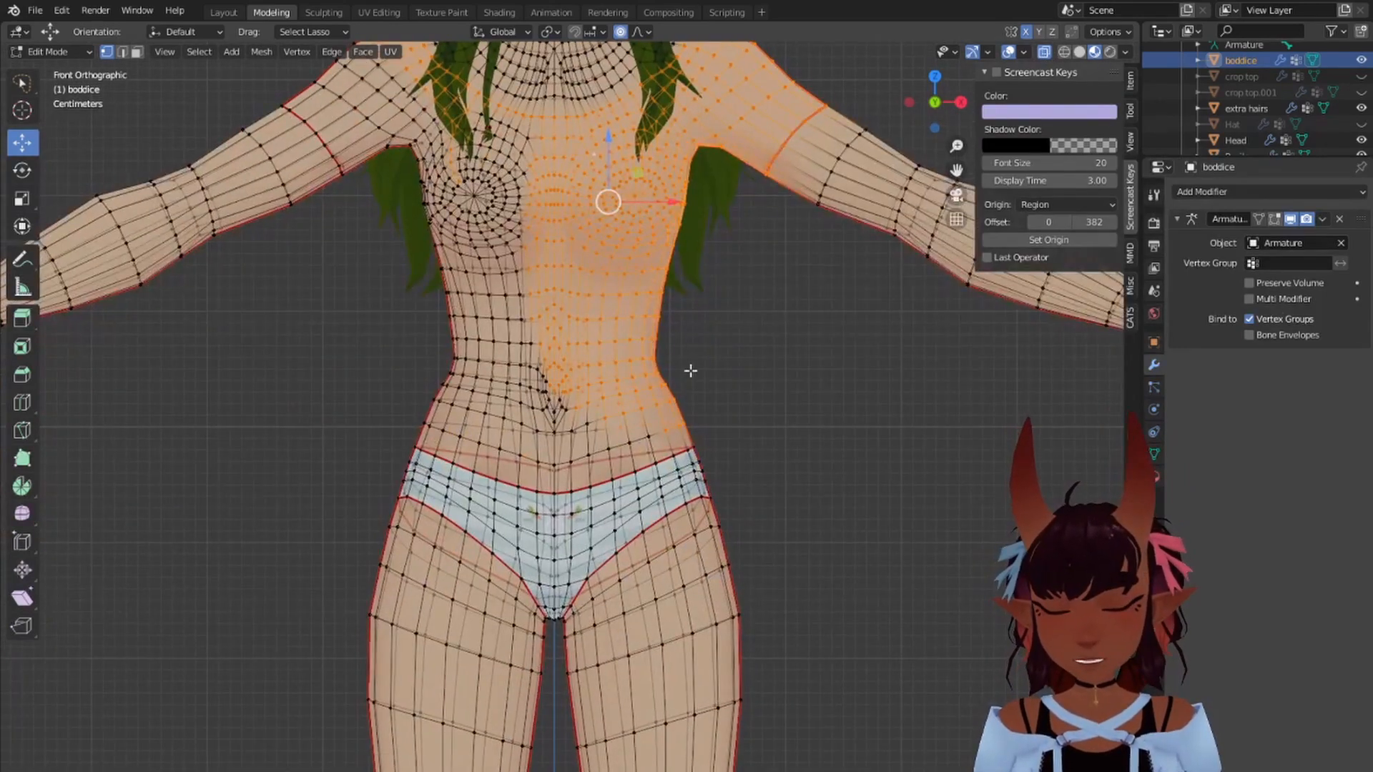
scroll(690, 371, up, 3)
scroll(689, 366, down, 1)
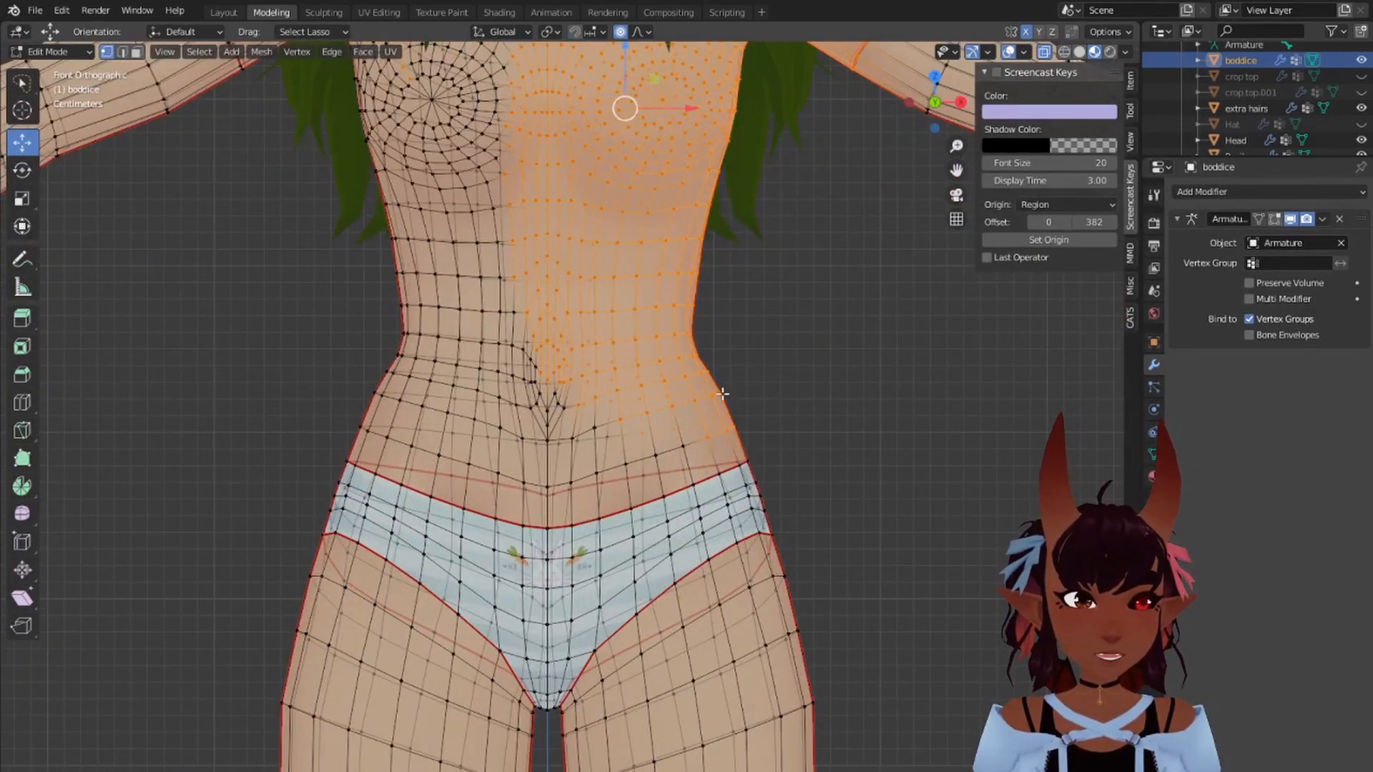
shift+middle_drag(724, 413, 649, 393)
mouse_move(715, 176)
mouse_down()
mouse_move(429, 230)
mouse_move(395, 379)
mouse_move(428, 427)
mouse_move(564, 446)
mouse_up()
alt+shift+click(486, 437)
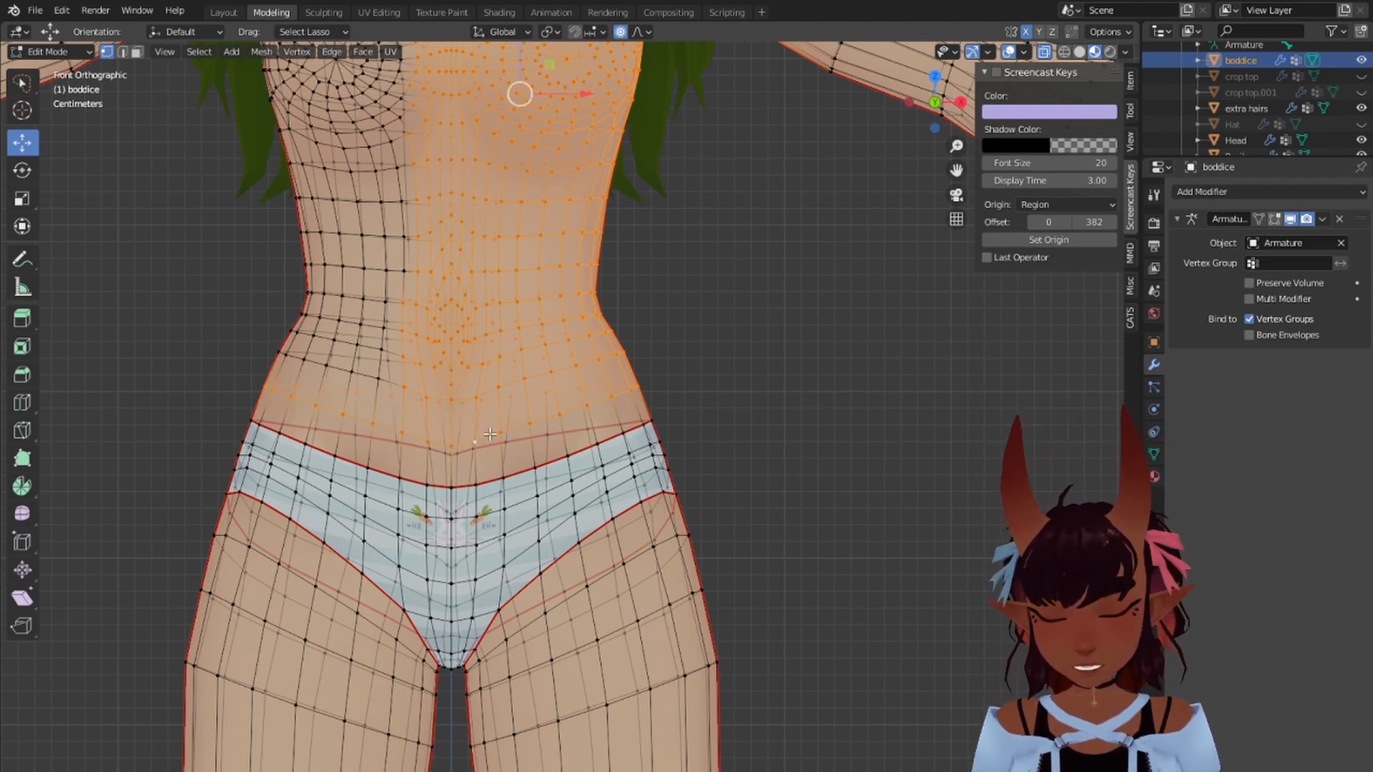
alt+shift+click(487, 478)
Step: Duplicate the selected torso geometry in place and separate it from the body as its own object
scroll(512, 441, down, 5)
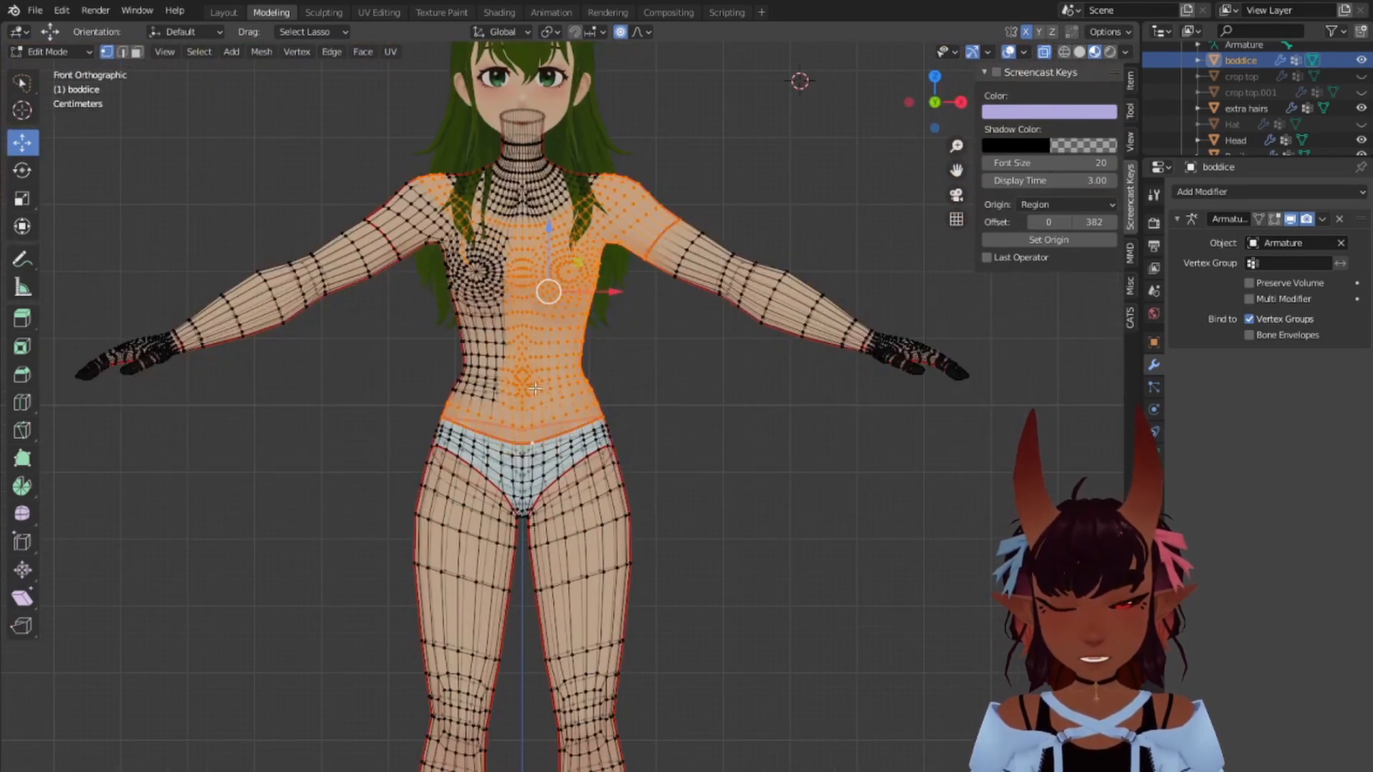
scroll(535, 388, down, 1)
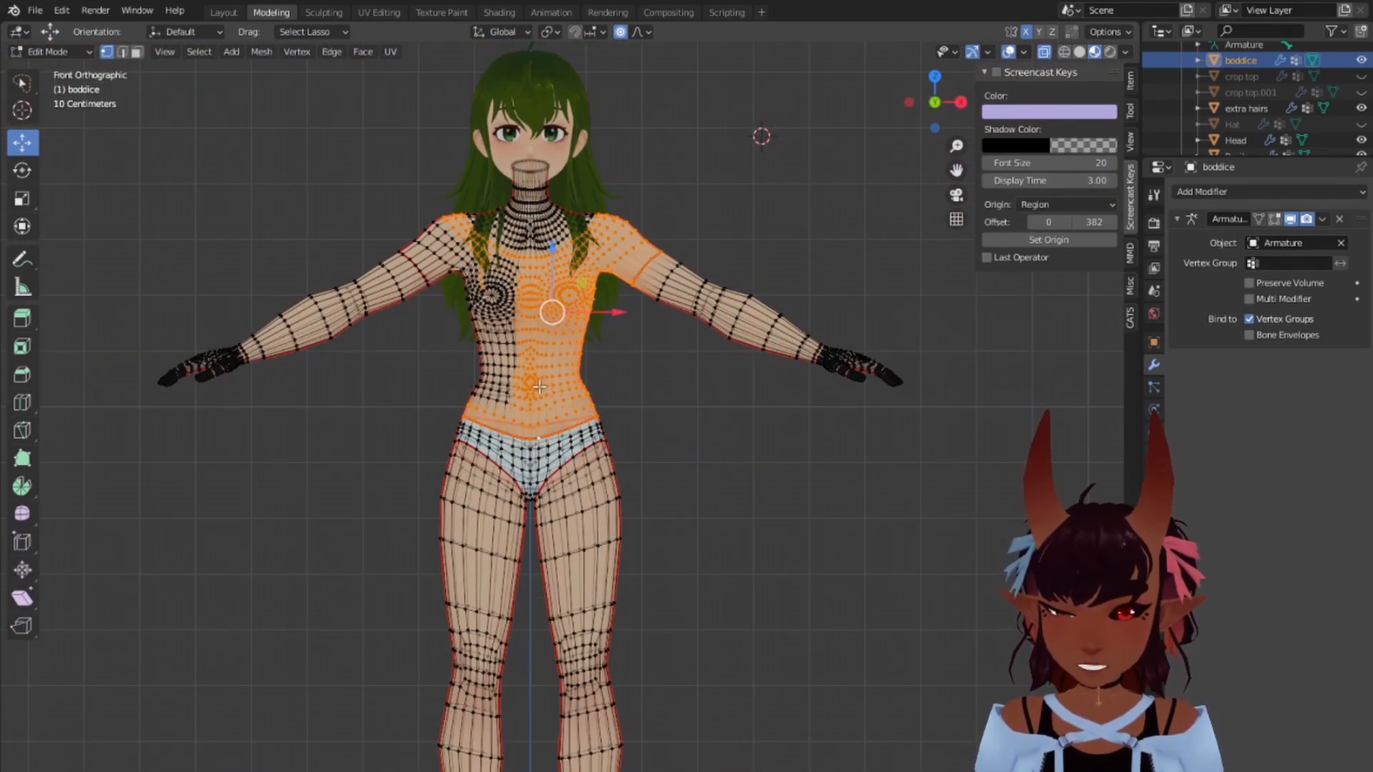
key(shift+d)
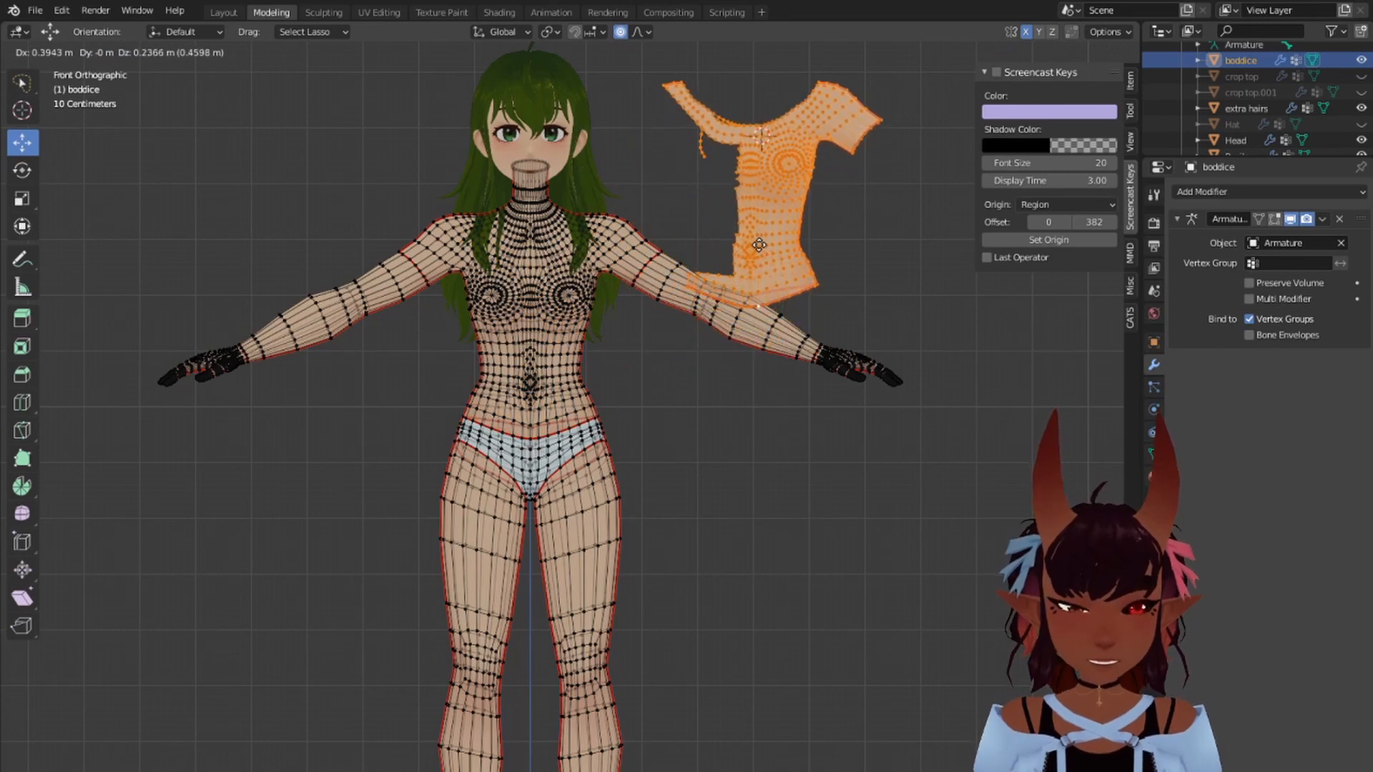
right_click(754, 240)
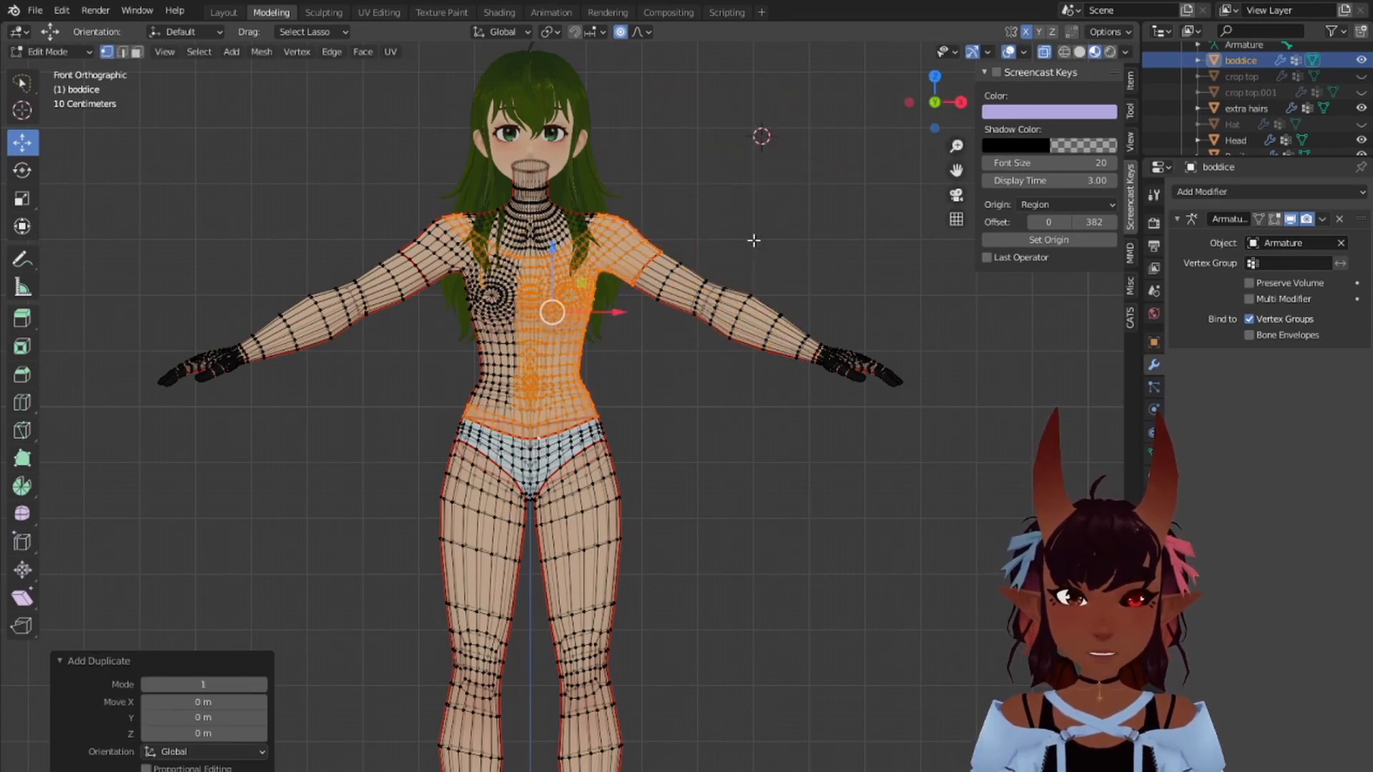
key(p)
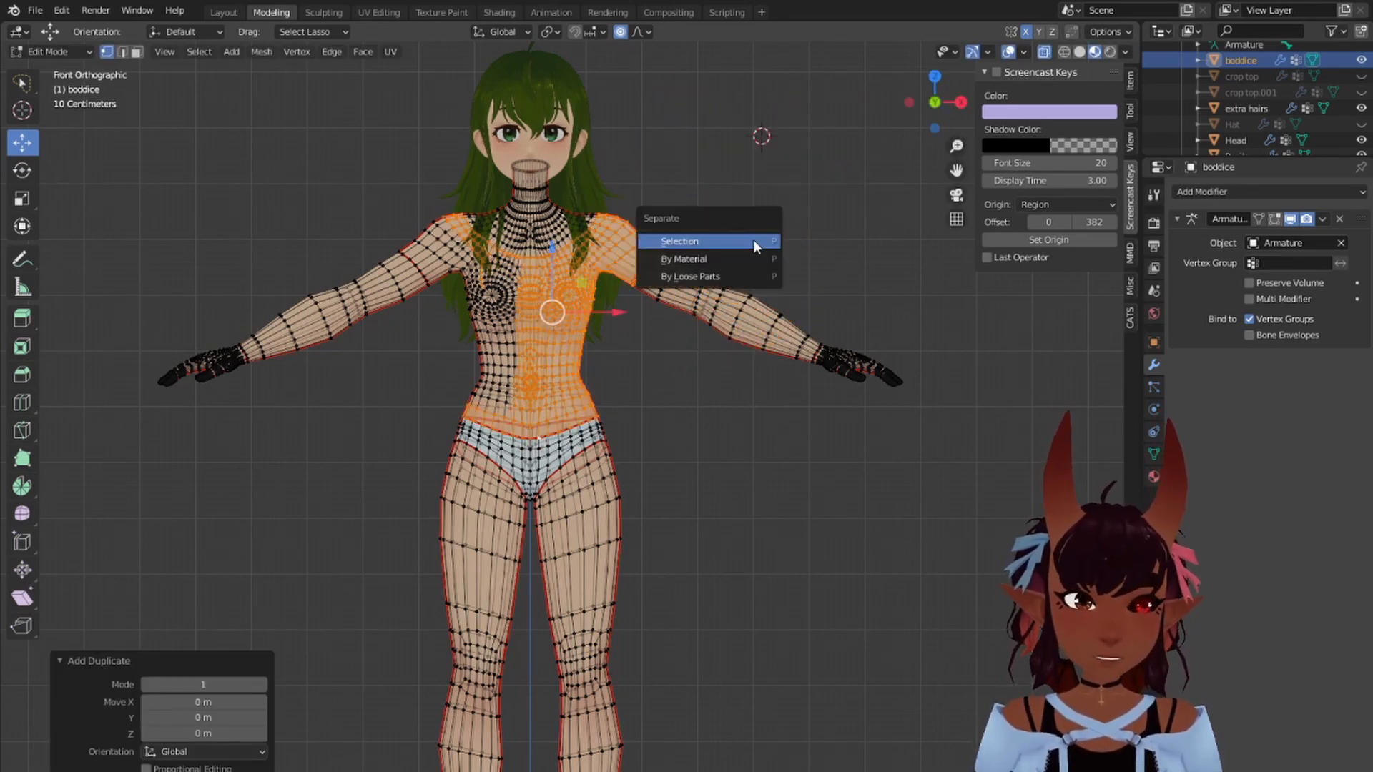
click(753, 239)
Step: Back in the Layout workspace, select only boddice.001 and remove its Base Skin tut material slot
click(223, 12)
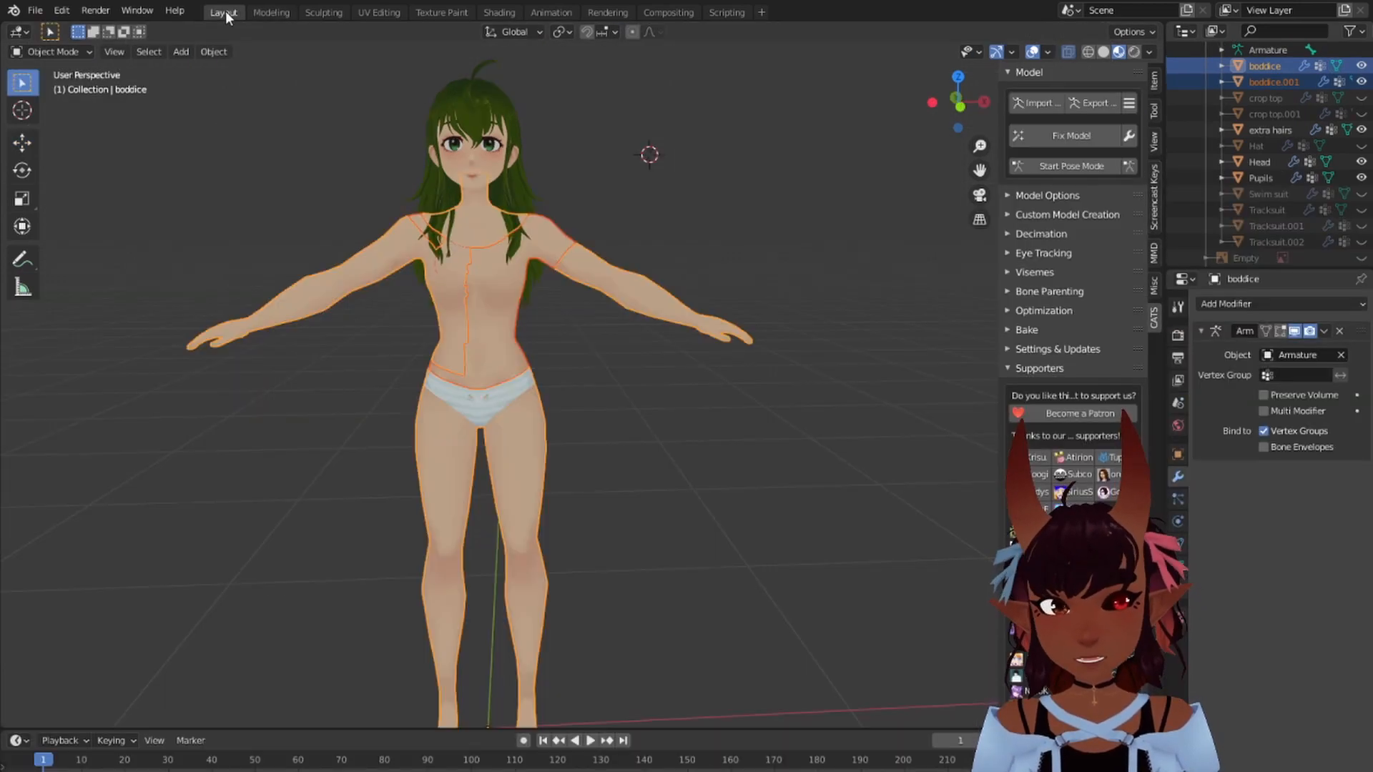
click(1251, 79)
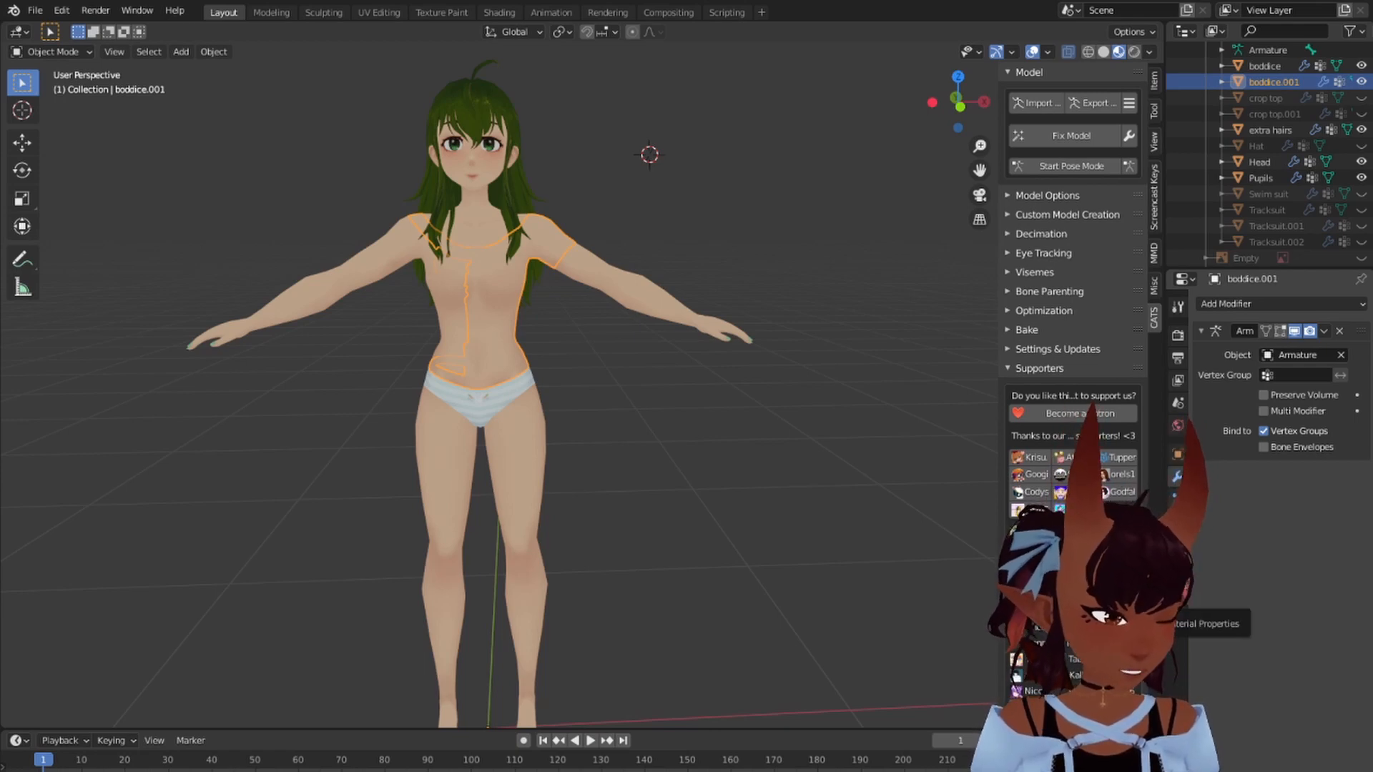
click(1177, 607)
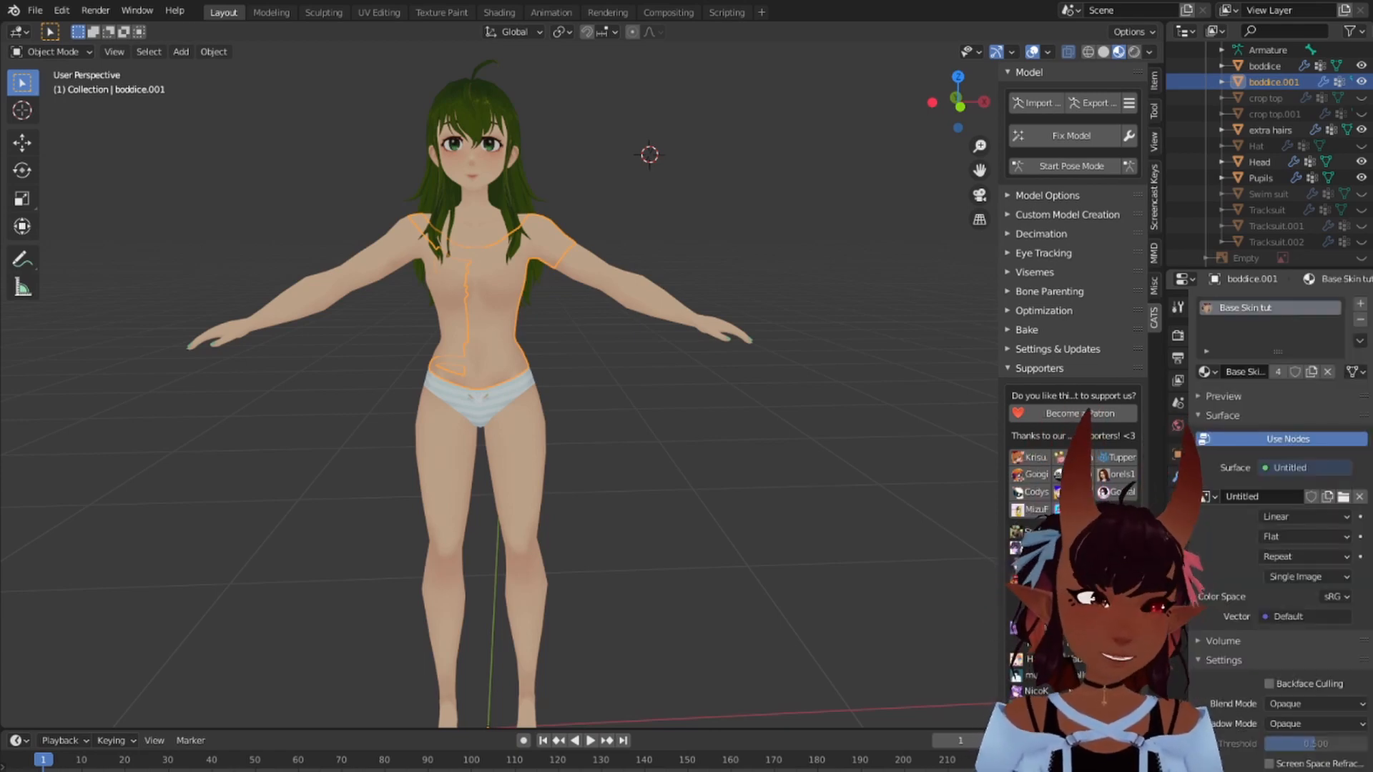
click(1359, 323)
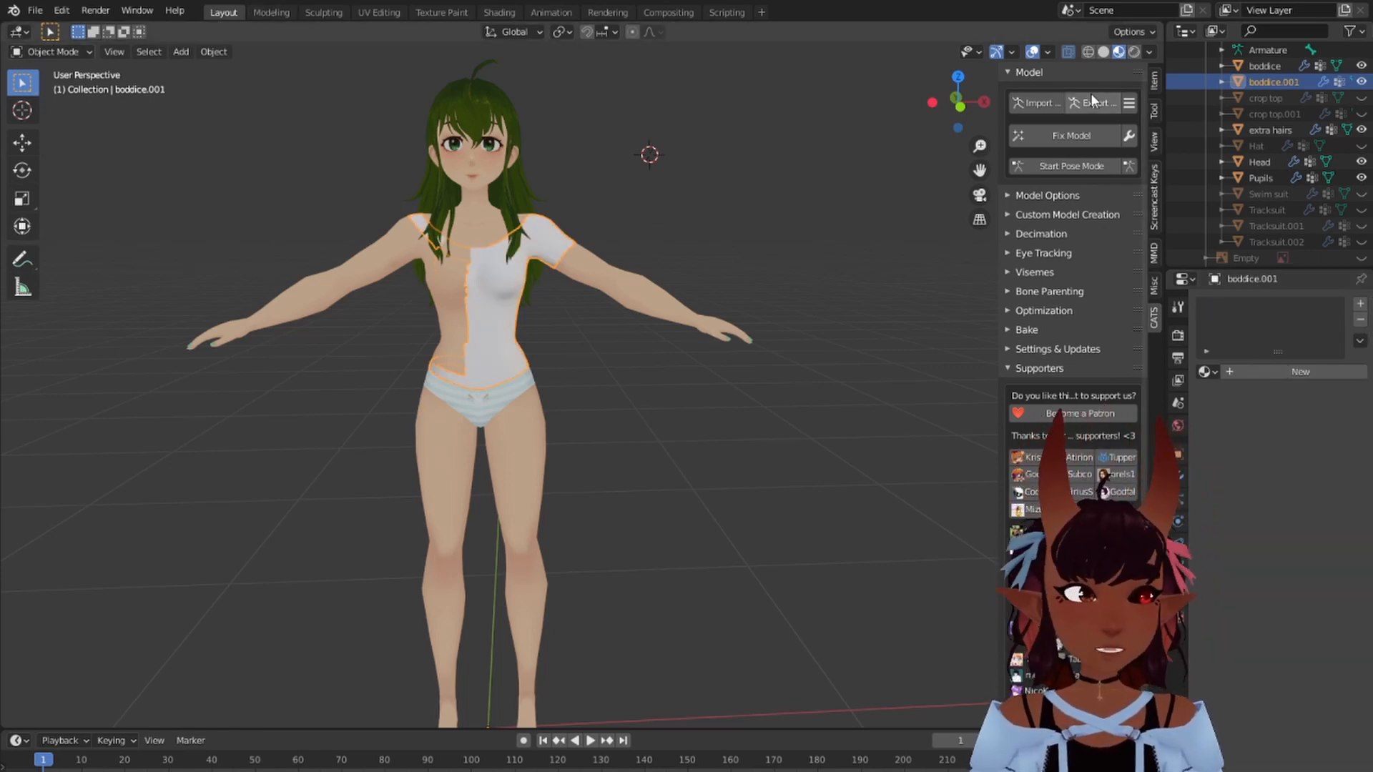
Step: Turn on the Screencast Keys display and deselect the shirt mesh
click(1152, 200)
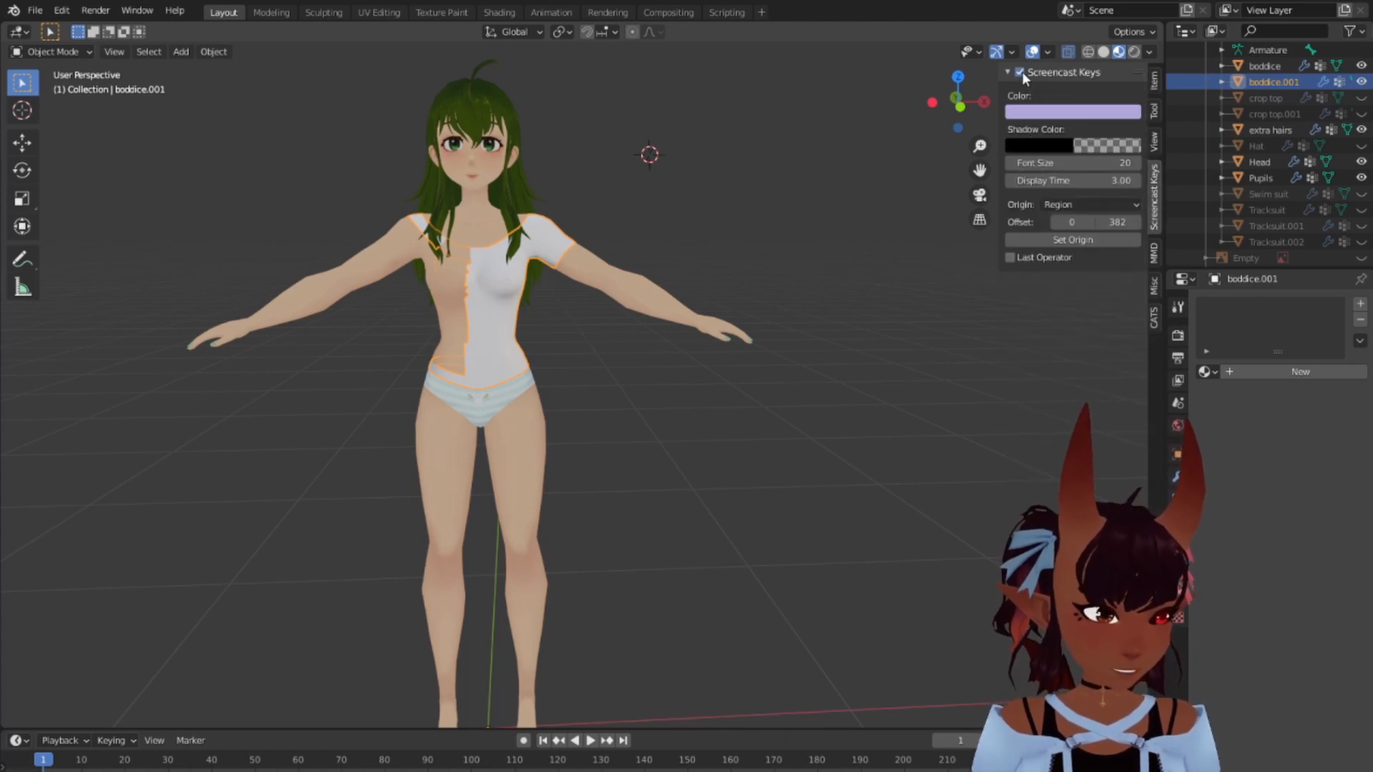
click(683, 119)
right_click(683, 119)
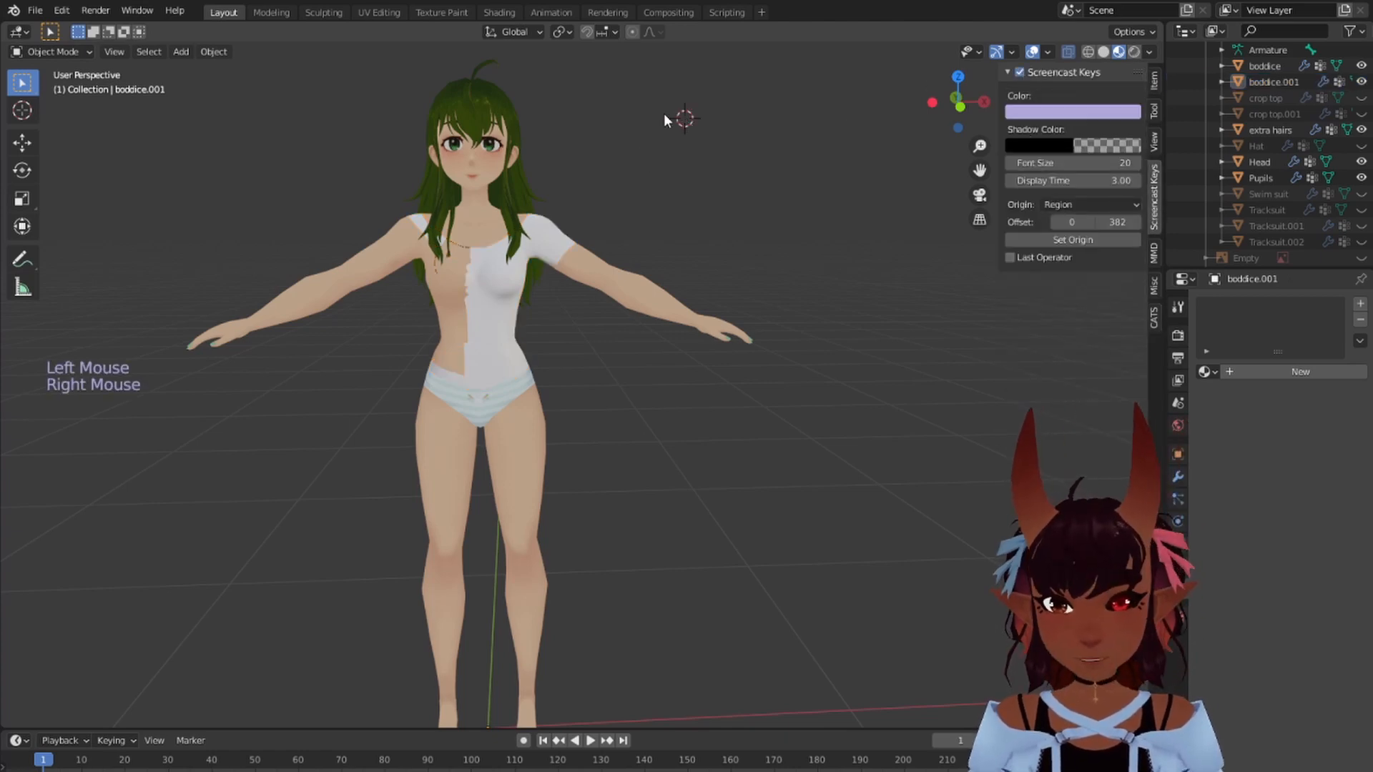
Step: In Edit Mode and front view, delete all shirt vertices on the character's right side of the centre line
click(80, 47)
click(62, 84)
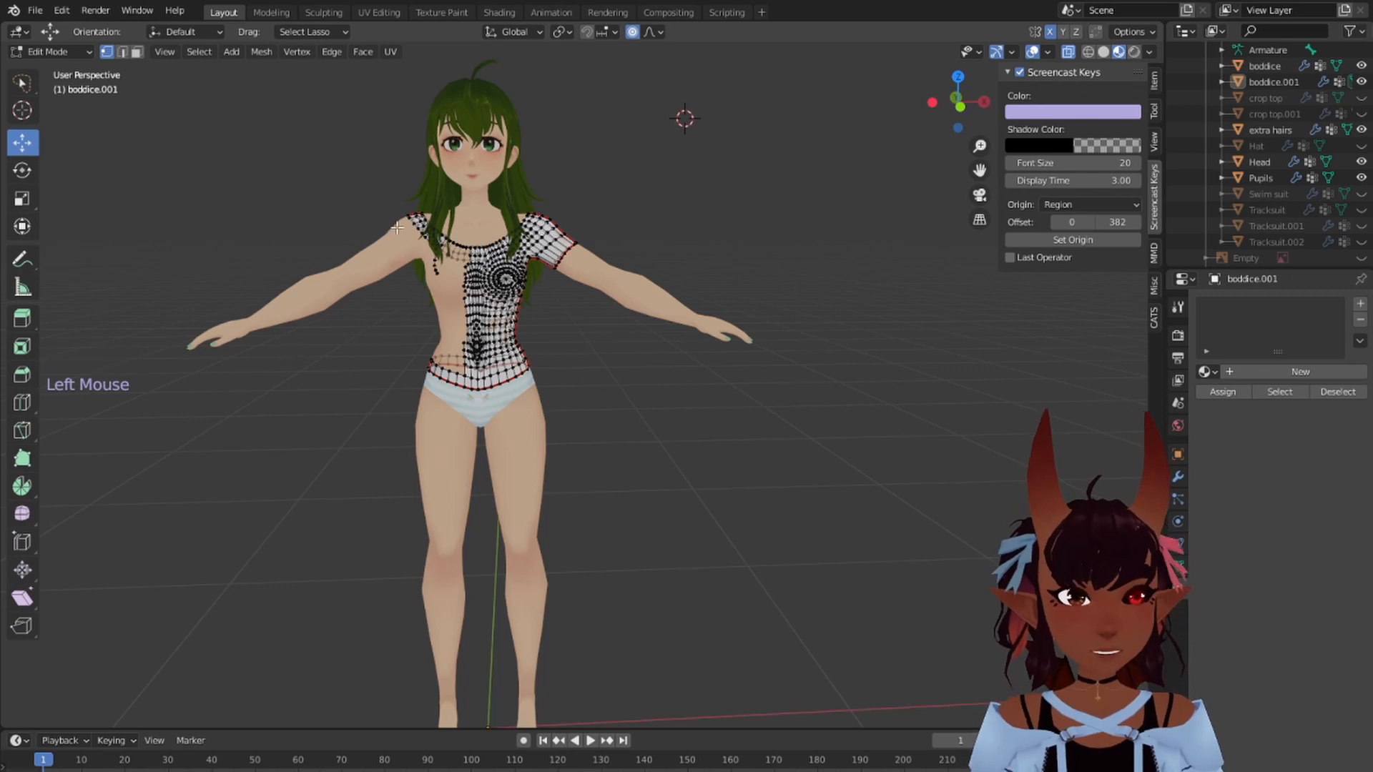
key(KP_1)
key(b)
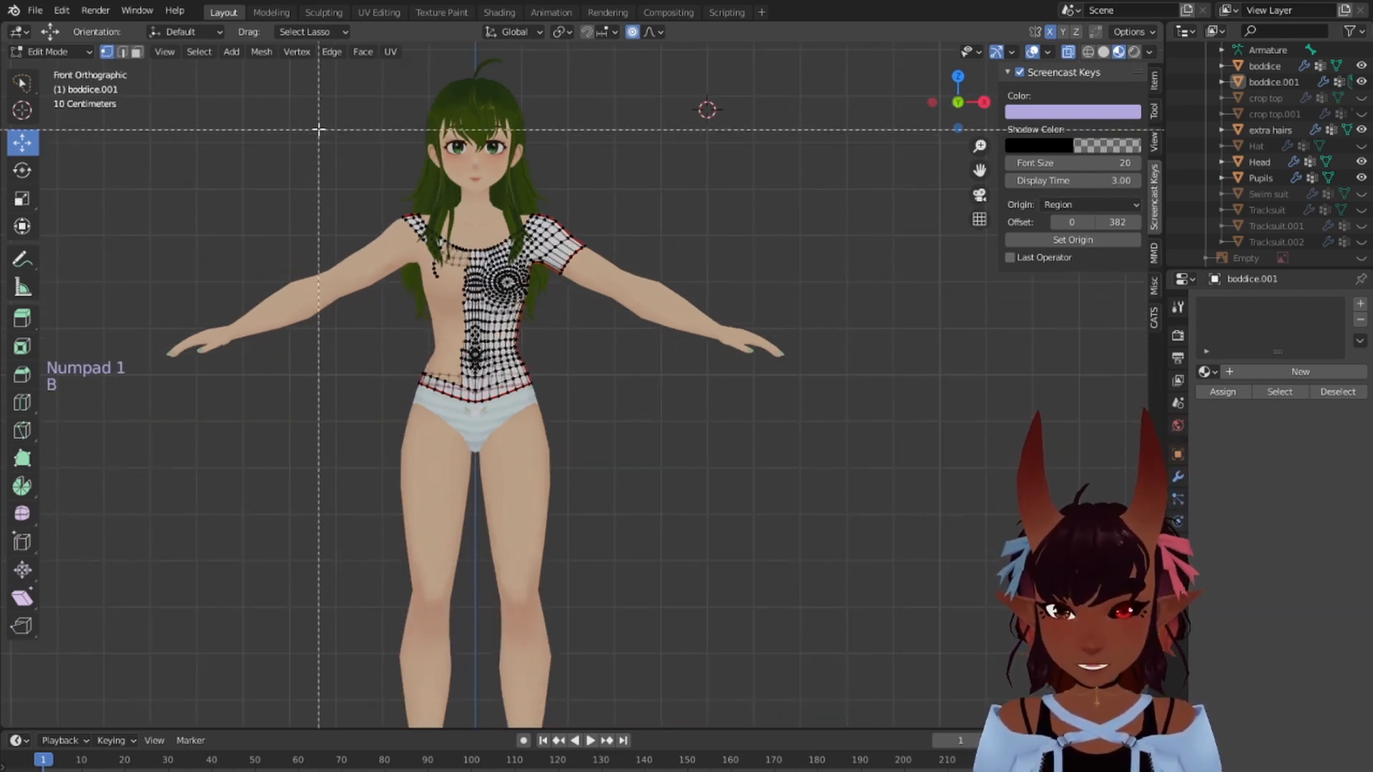
drag(309, 111, 474, 490)
scroll(429, 239, up, 6)
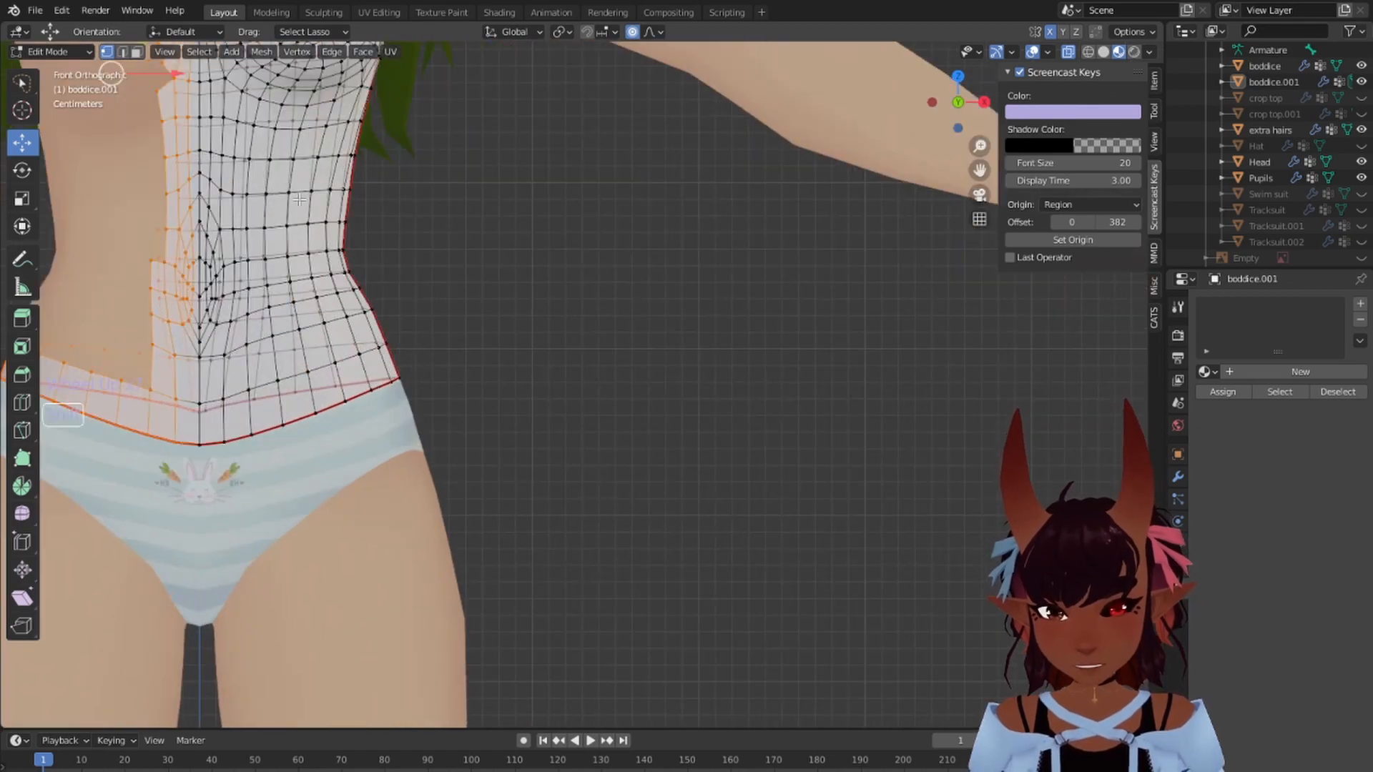
shift+middle_drag(299, 200, 517, 248)
scroll(401, 298, up, 4)
scroll(402, 298, down, 4)
key(x)
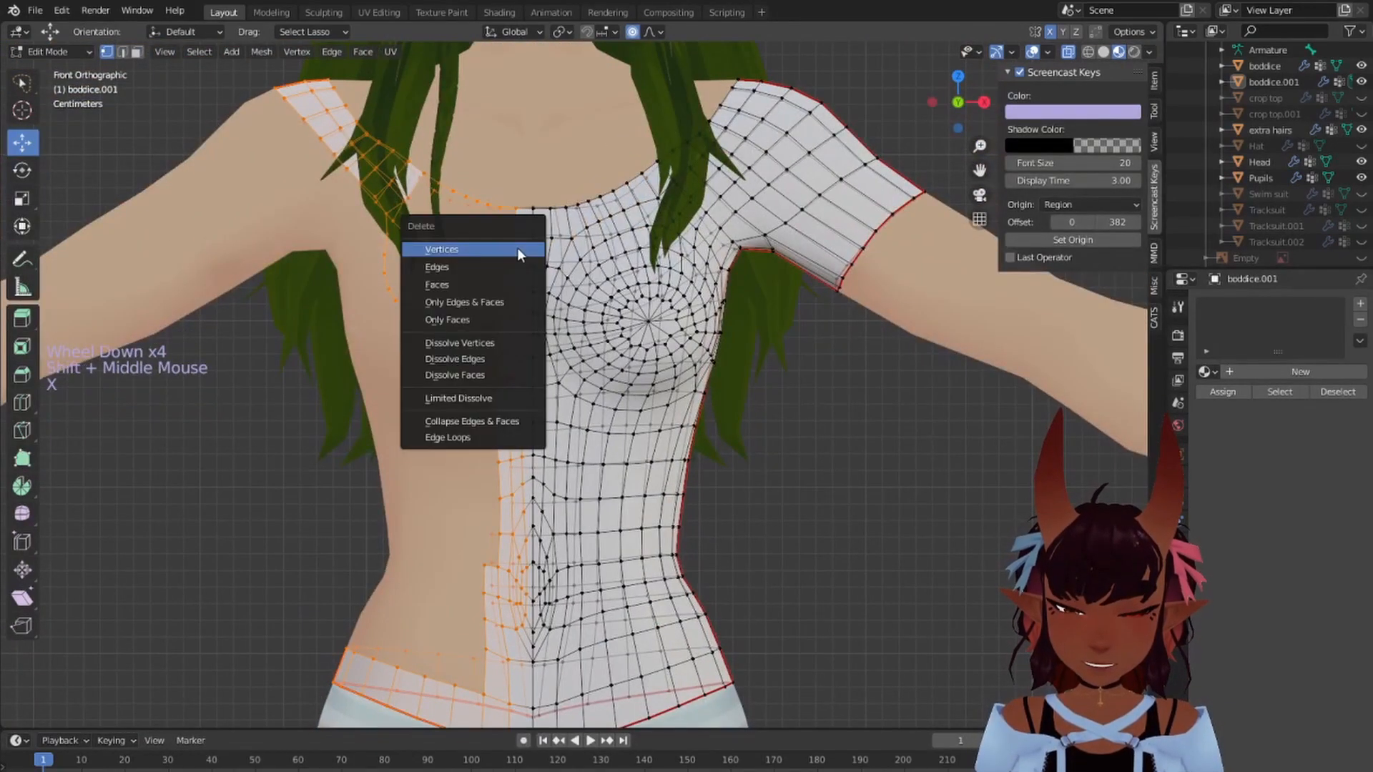
click(514, 248)
scroll(513, 247, down, 4)
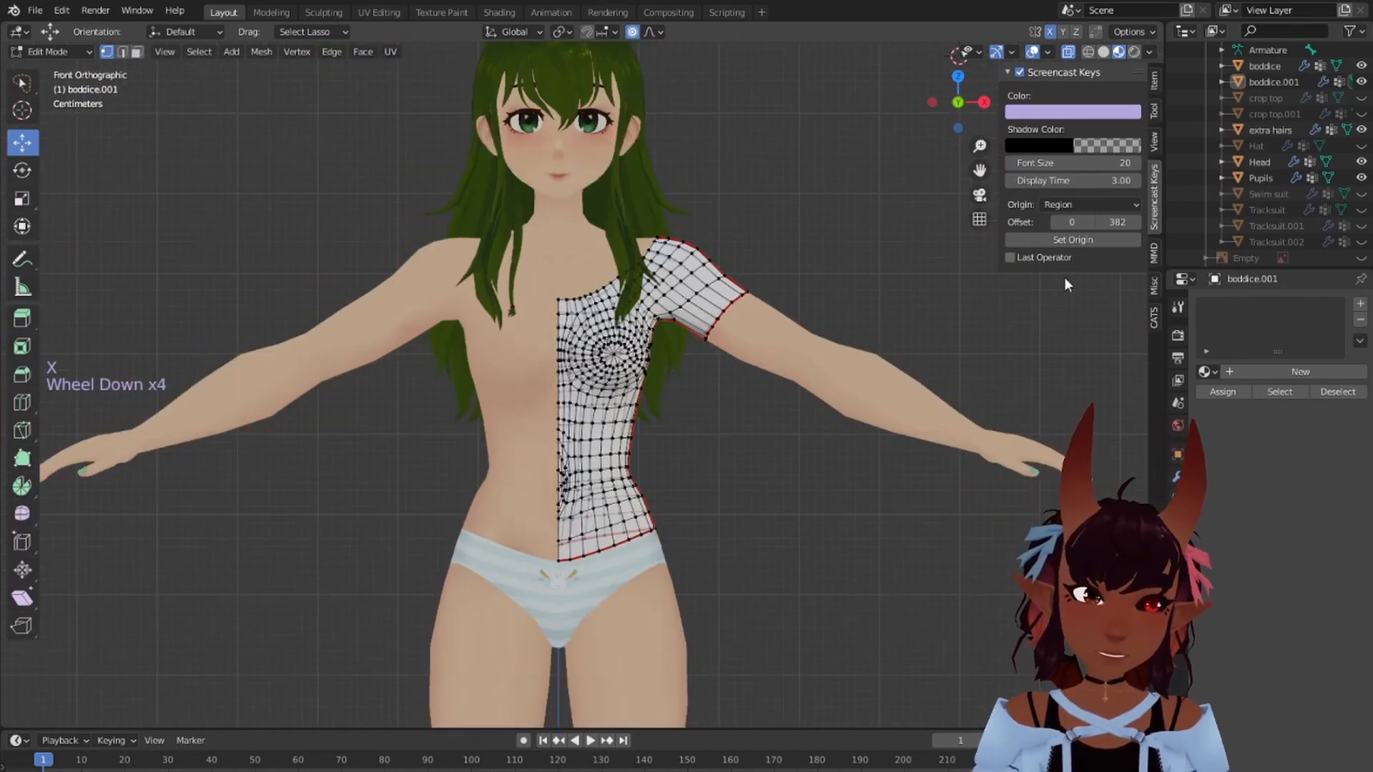
Step: Add a Mirror modifier on the X axis to the half shirt and enable Clipping
click(1176, 476)
click(1251, 303)
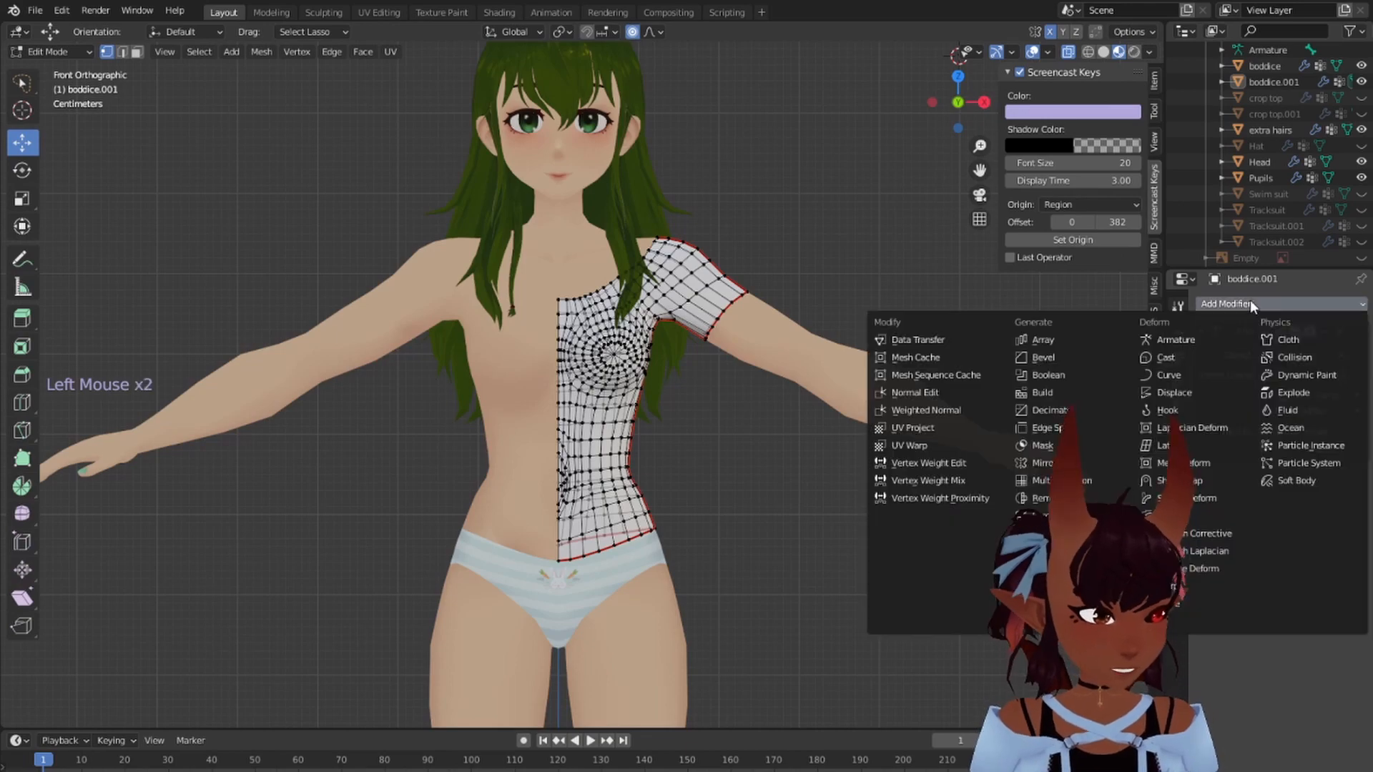
click(1041, 462)
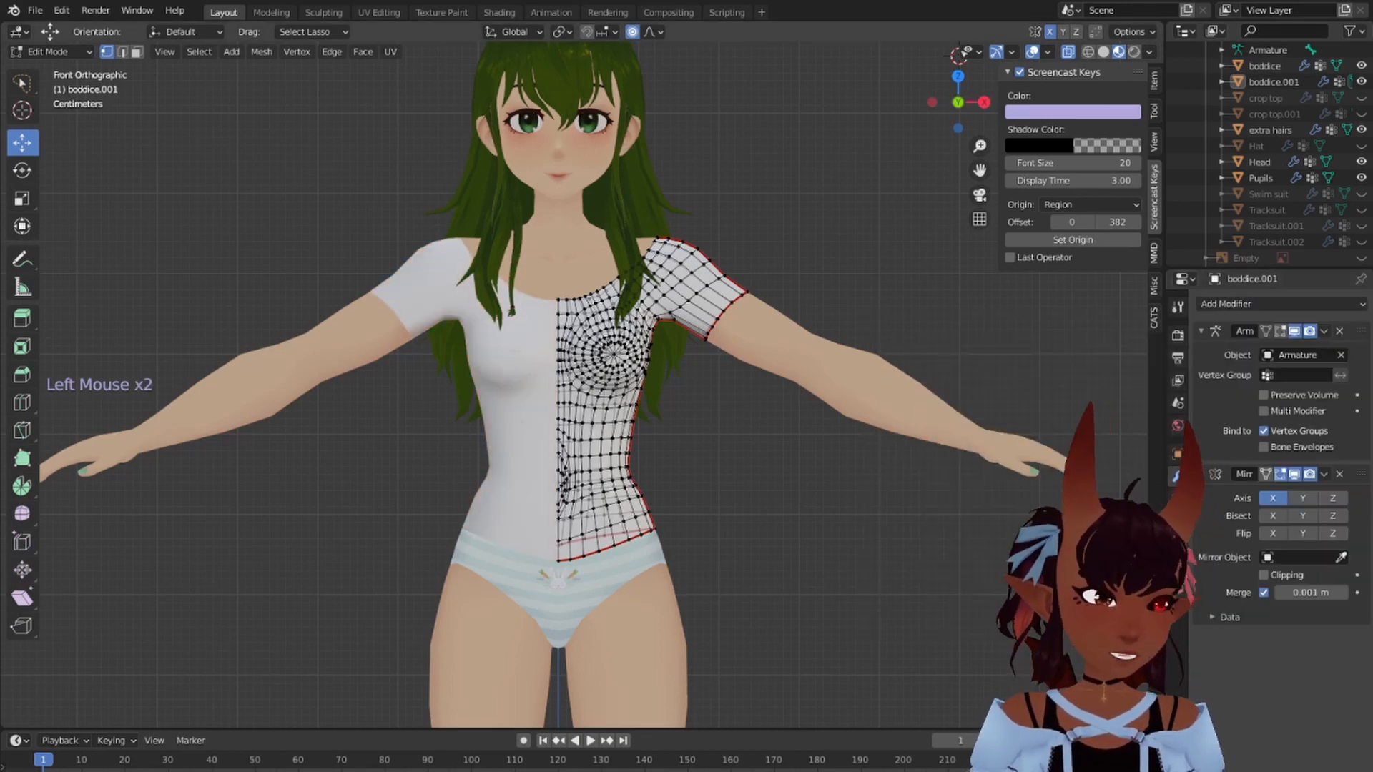
click(1263, 575)
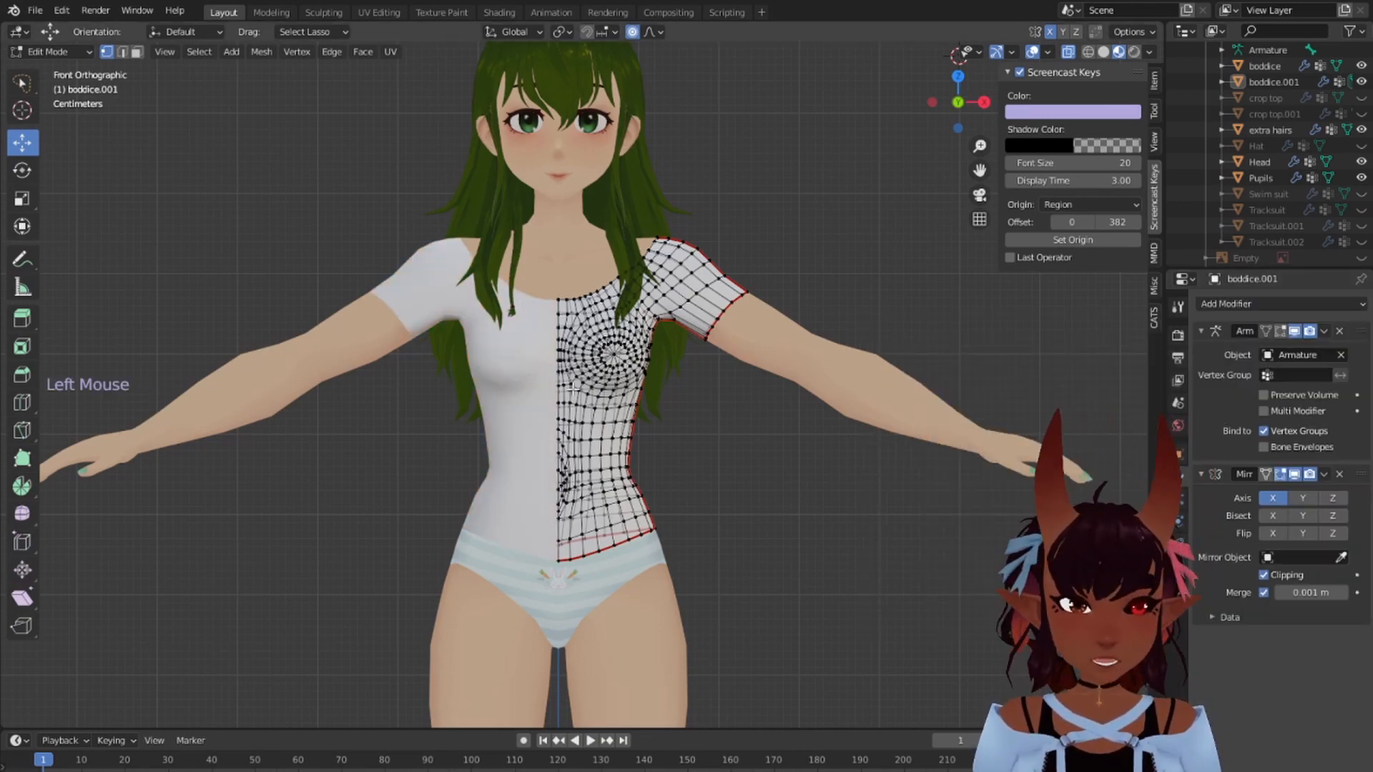
Step: Select the vertical edge loop along the shirt's centre line
scroll(574, 387, up, 5)
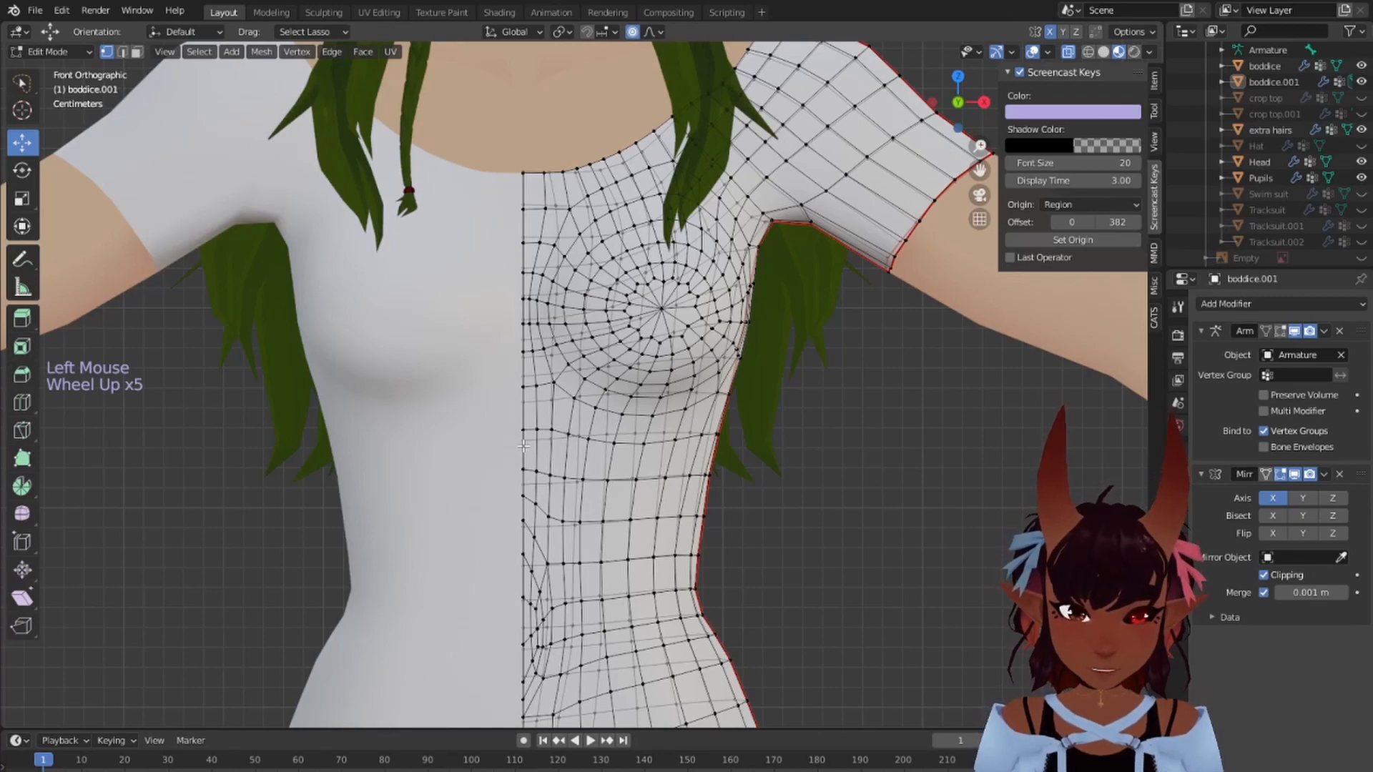
scroll(524, 445, up, 4)
alt+right_click(460, 446)
alt+right_click(460, 446)
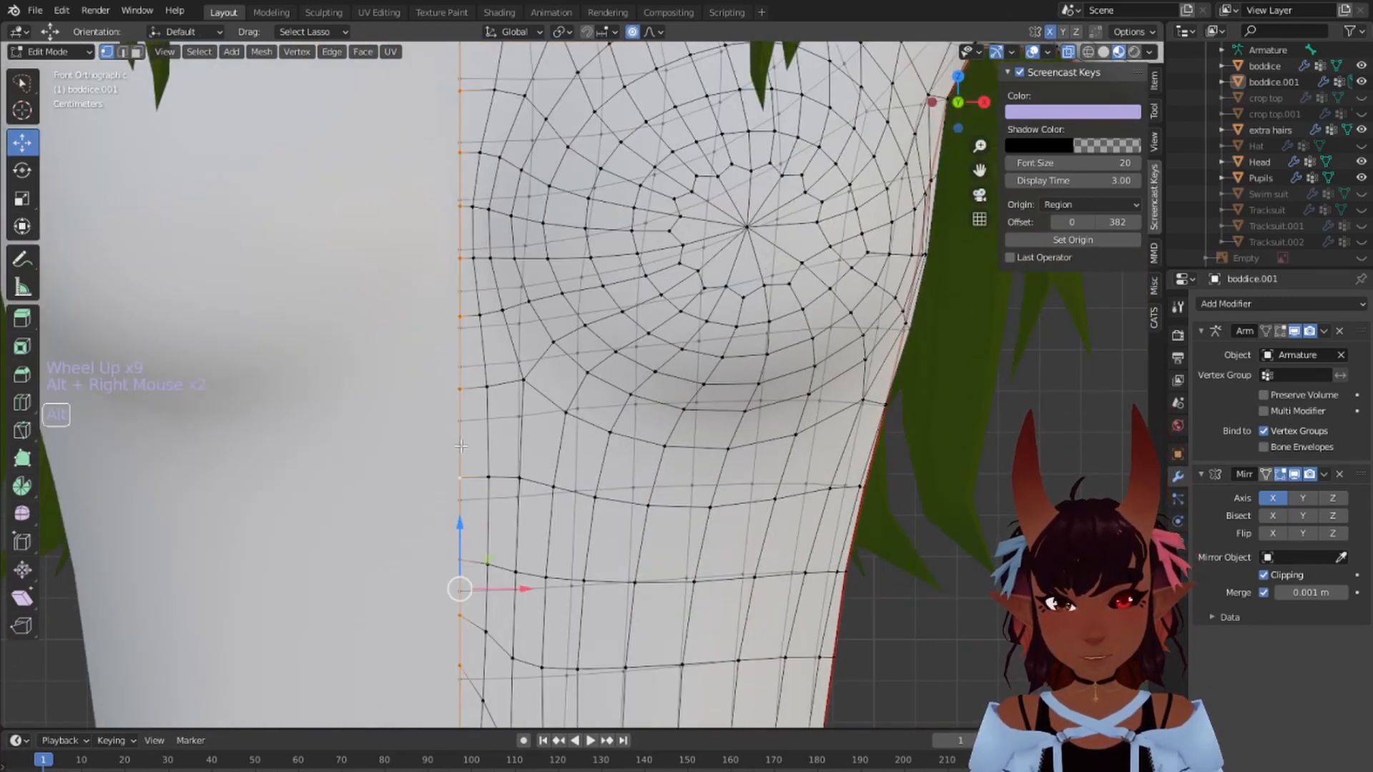
scroll(460, 446, down, 4)
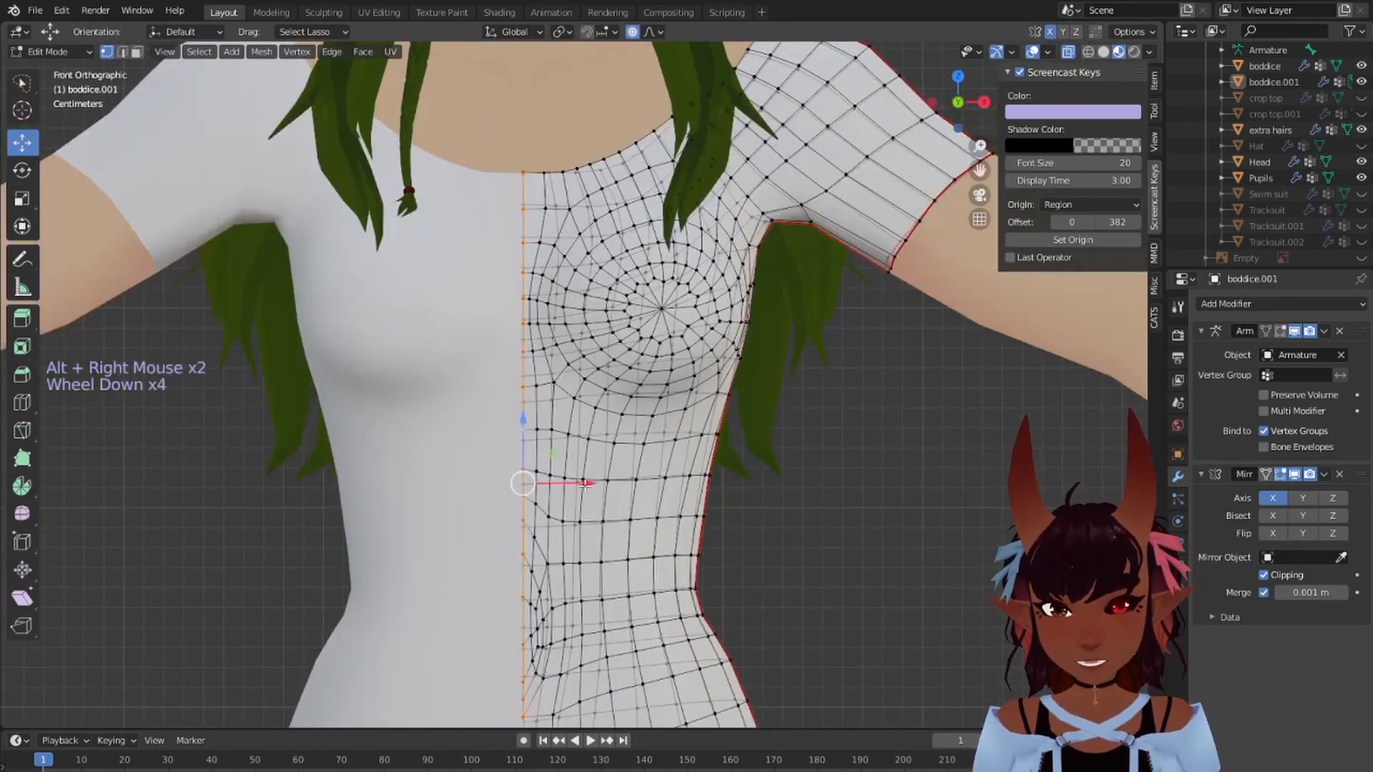
Step: Turn off proportional editing and move the shirt's front centre edge loop -0.022029 m along X onto the mirror line
drag(585, 485, 585, 485)
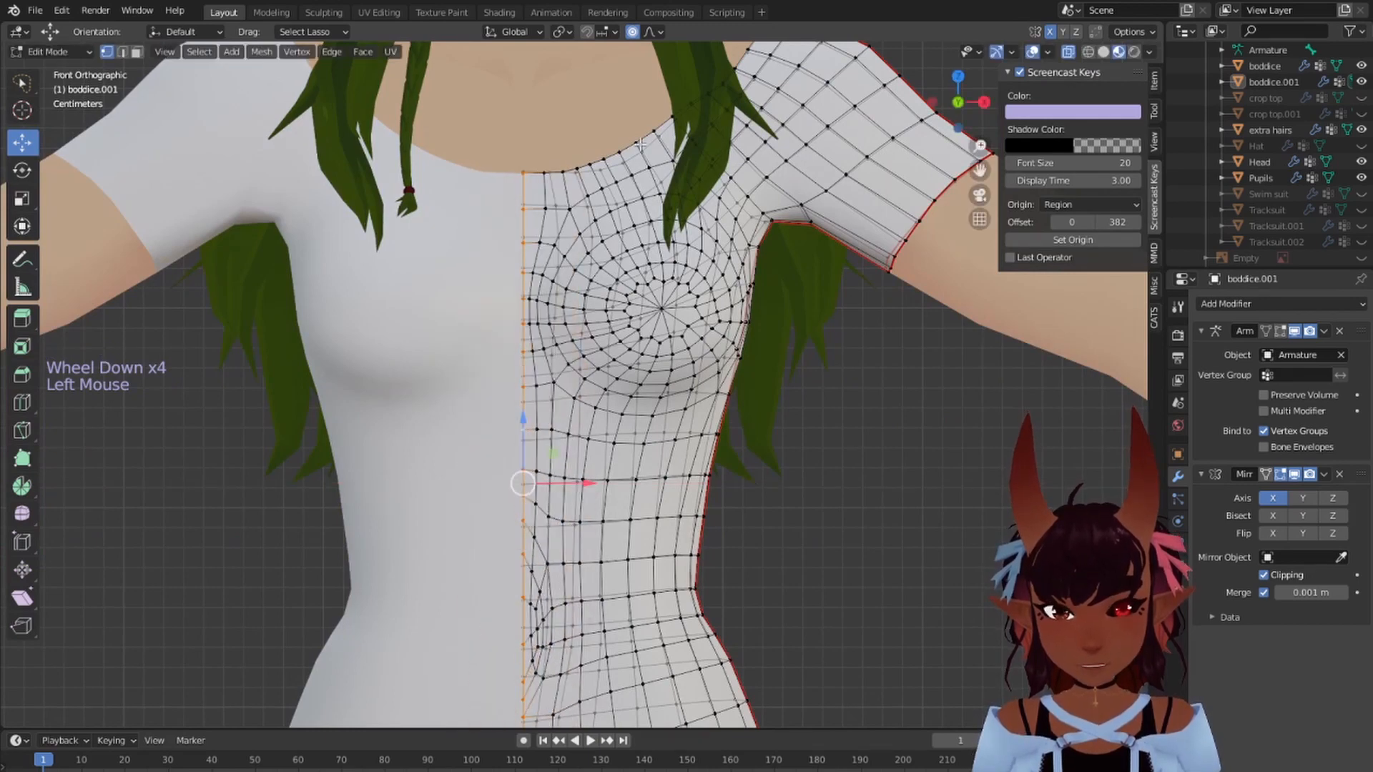
click(633, 32)
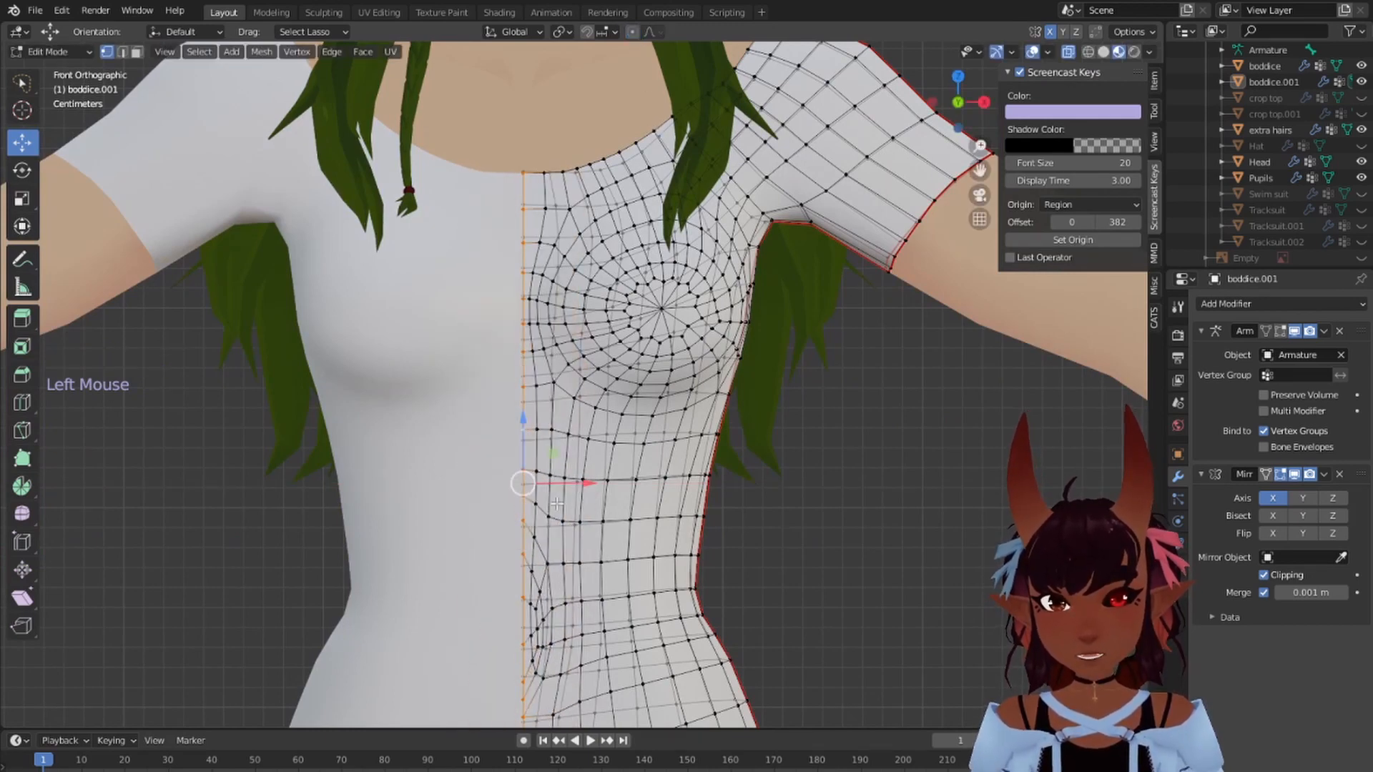
drag(585, 484, 546, 478)
Step: Select the shirt's centre edge loop on the back and move it -0.00535 m along X onto the mirror line
scroll(546, 478, down, 5)
middle_drag(545, 479, 449, 486)
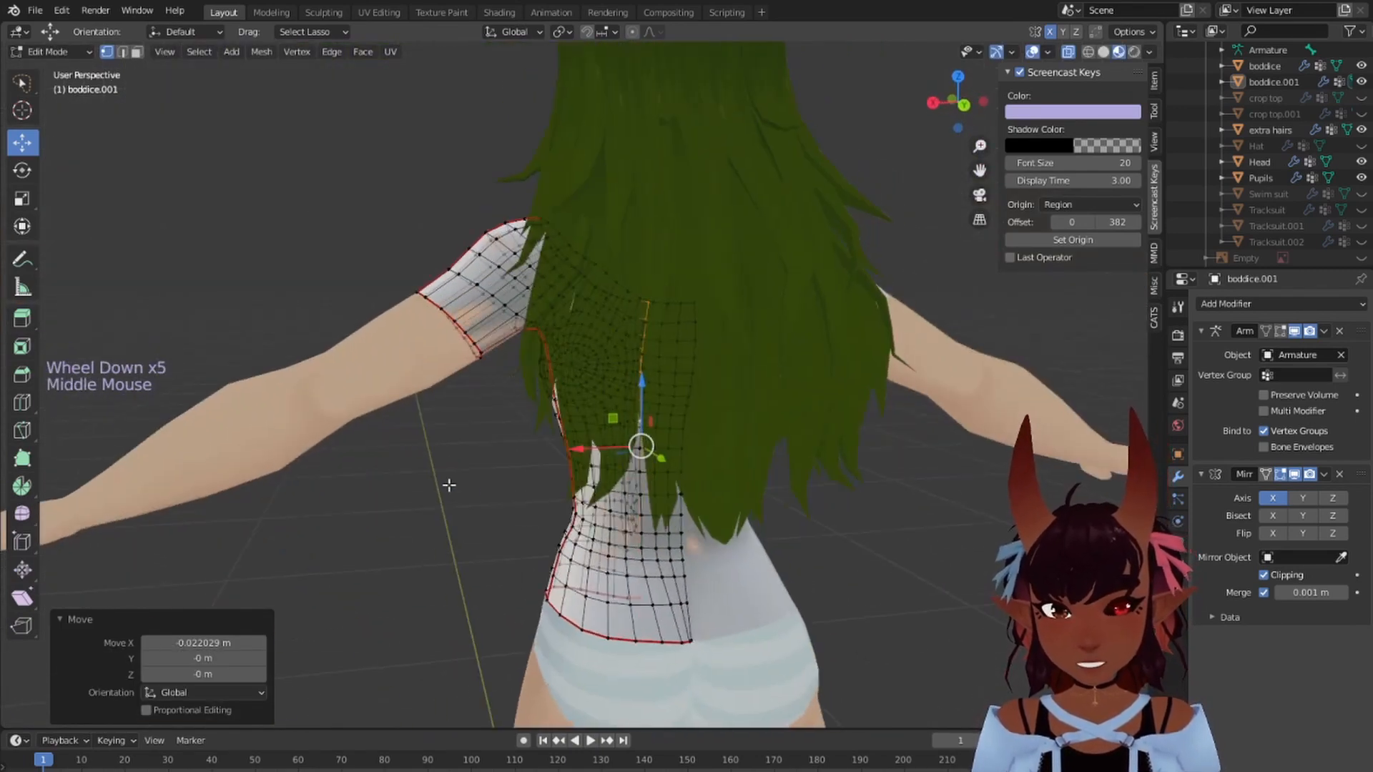
alt+right_click(630, 463)
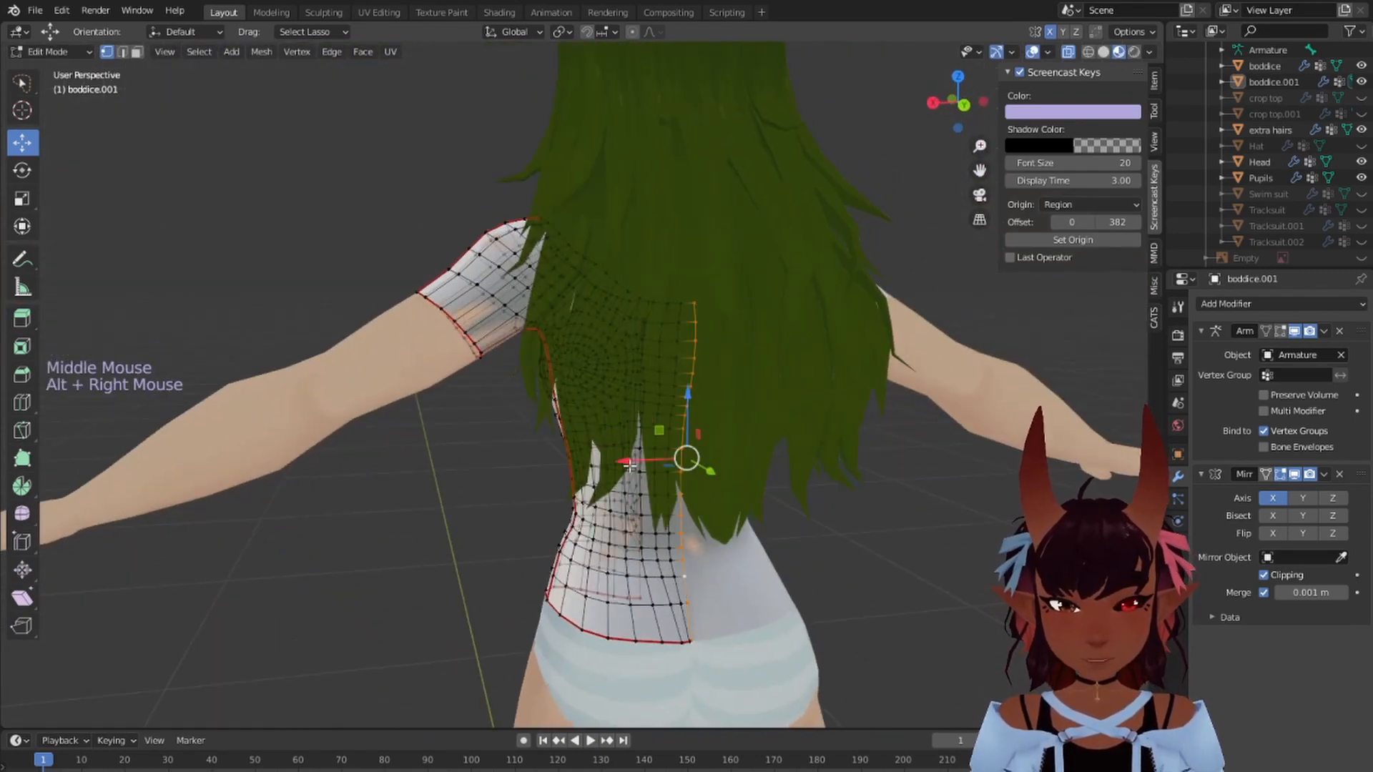
drag(629, 463, 624, 463)
Step: Examine the mirrored shirt's chest, waist and sleeves for places where the body pokes through the fabric
scroll(527, 474, down, 5)
scroll(527, 475, up, 1)
middle_drag(527, 474, 750, 504)
scroll(753, 507, up, 5)
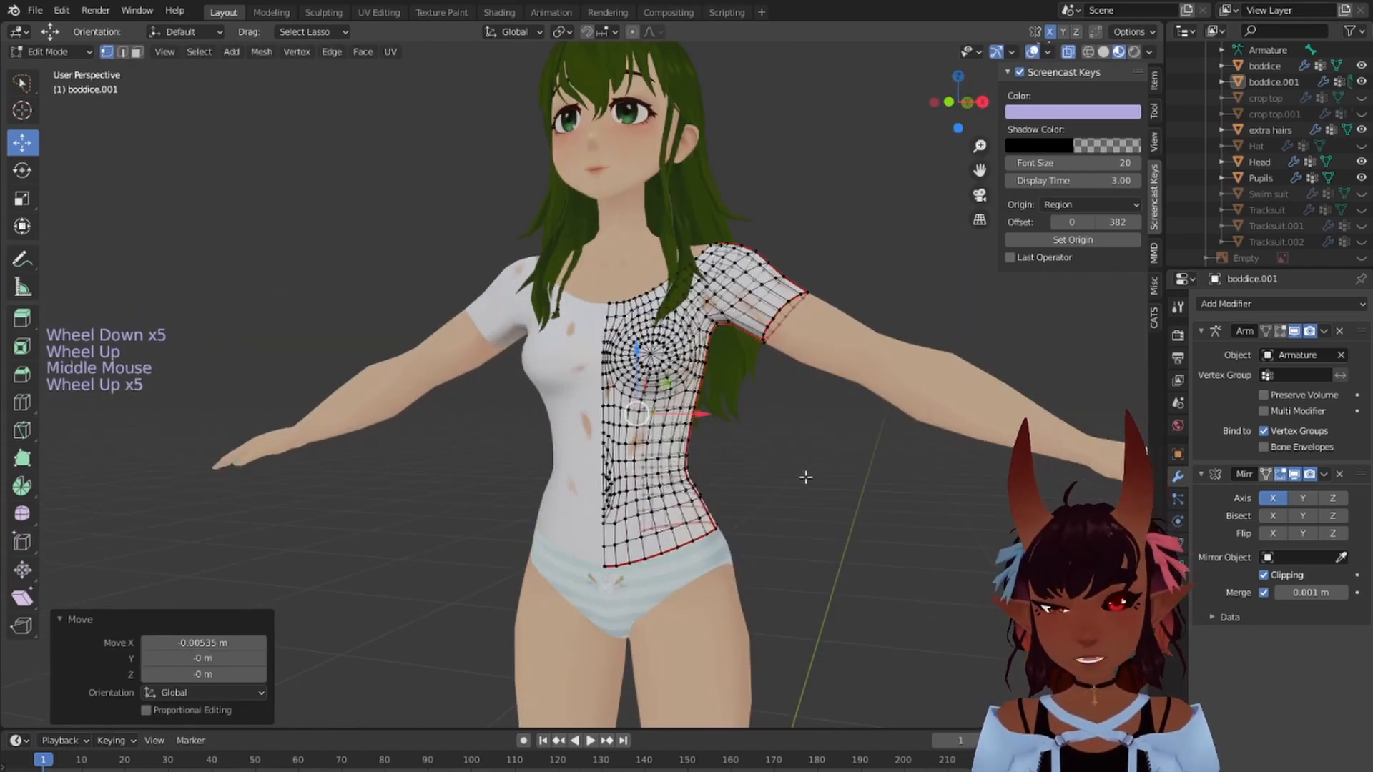
scroll(707, 502, up, 3)
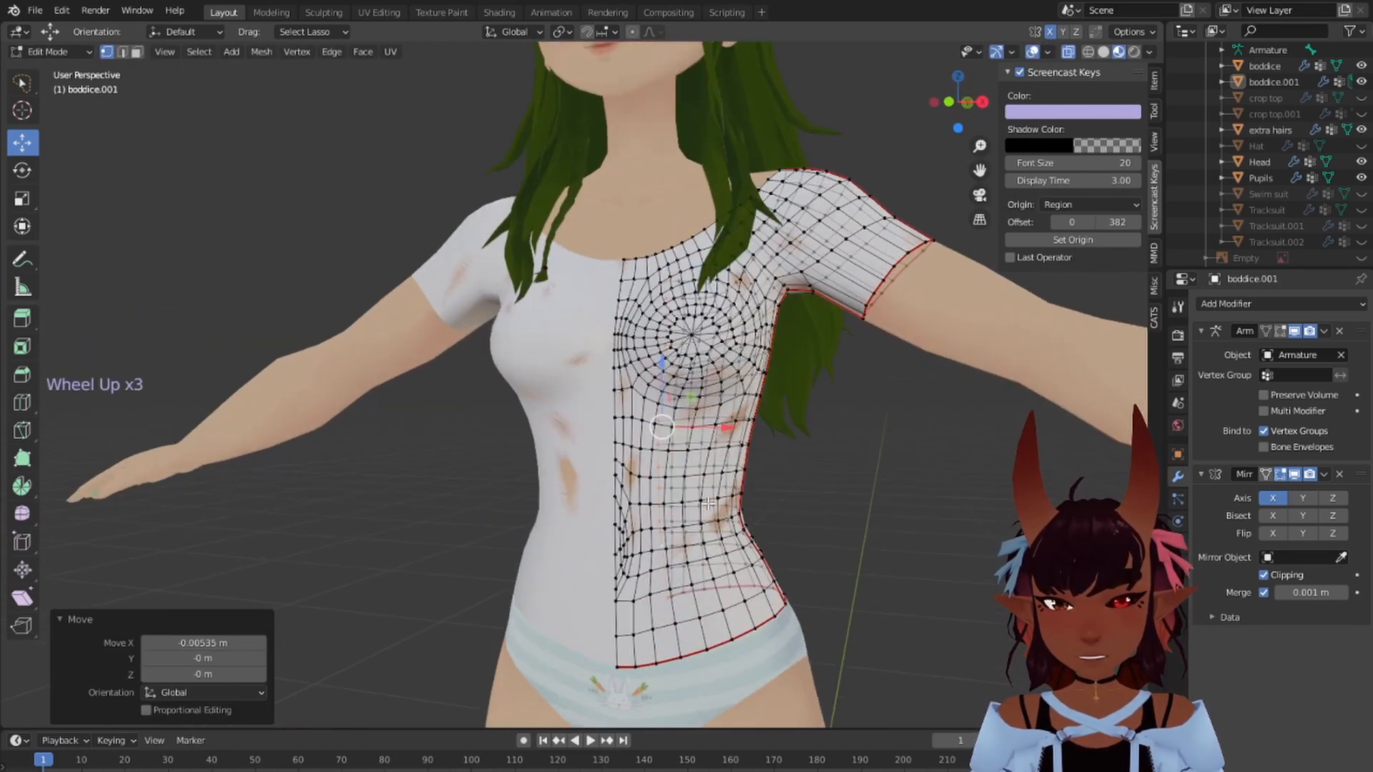
middle_drag(740, 410, 773, 351)
scroll(774, 351, up, 1)
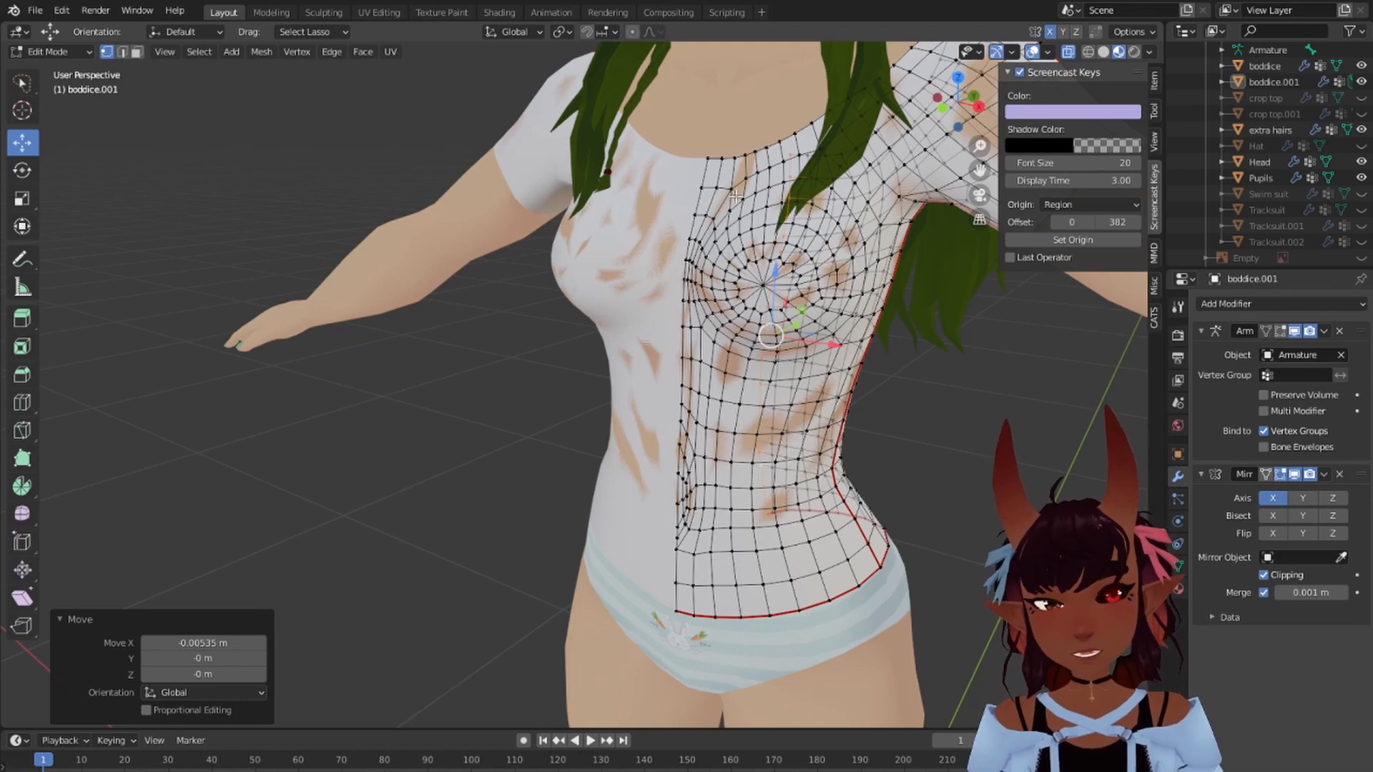
scroll(717, 214, up, 3)
shift+middle_drag(717, 214, 817, 330)
scroll(599, 435, down, 6)
scroll(599, 435, down, 1)
scroll(508, 407, up, 7)
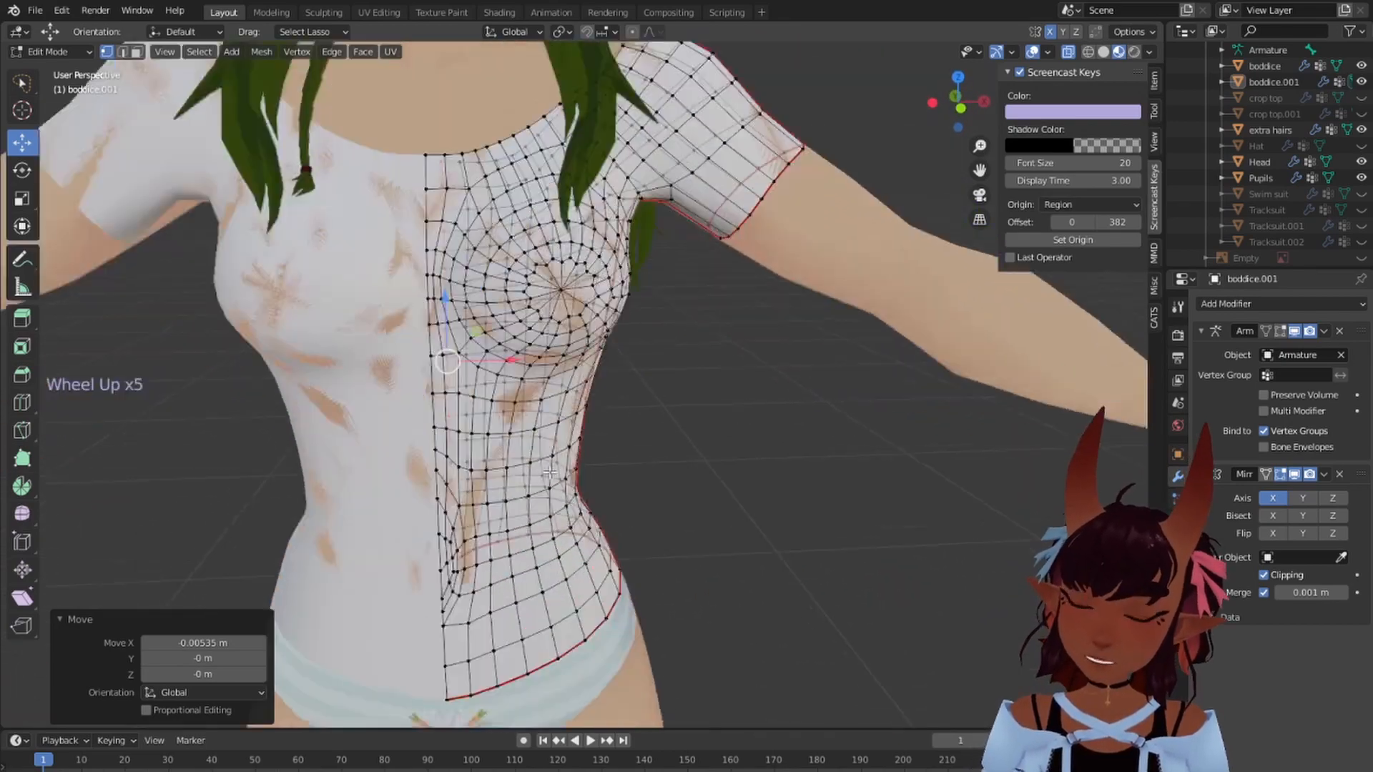
shift+middle_drag(509, 407, 645, 328)
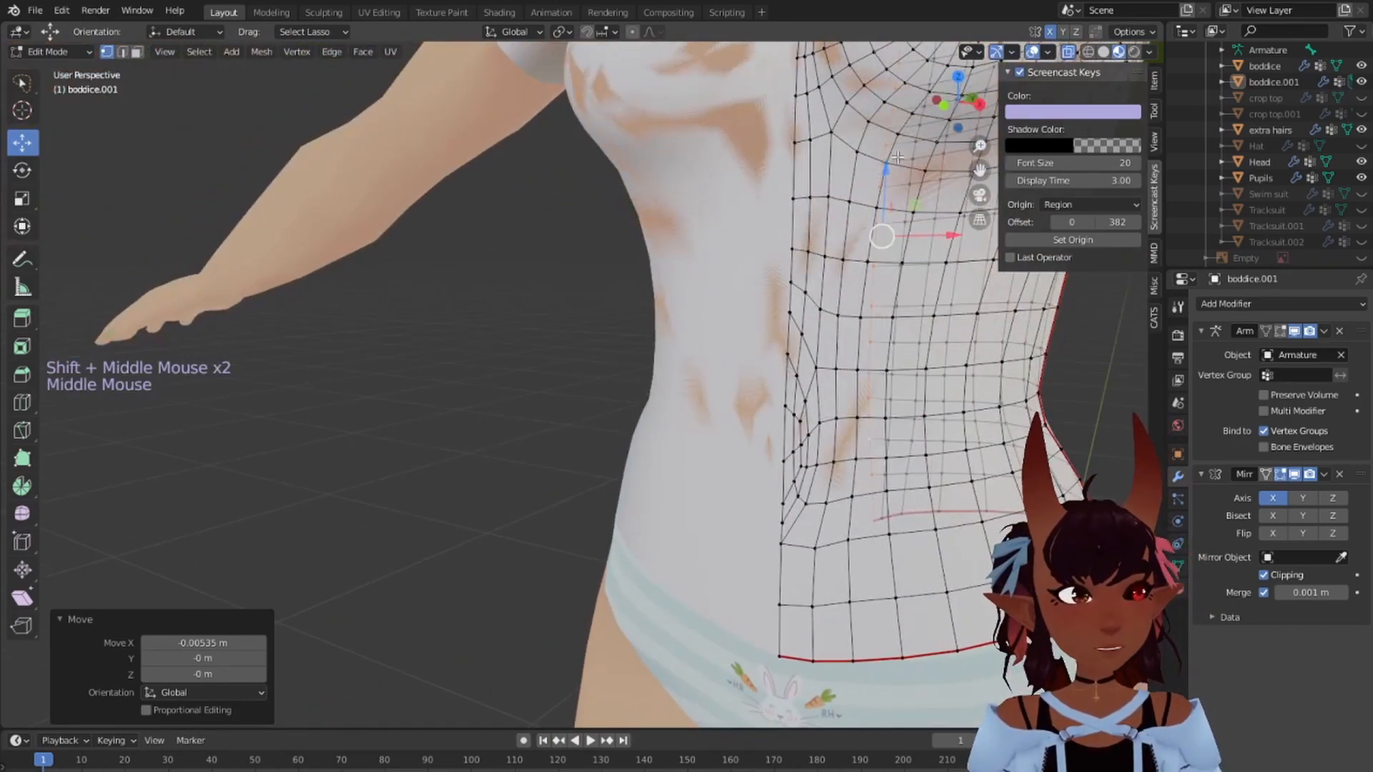
scroll(801, 193, down, 5)
shift+middle_drag(801, 193, 677, 235)
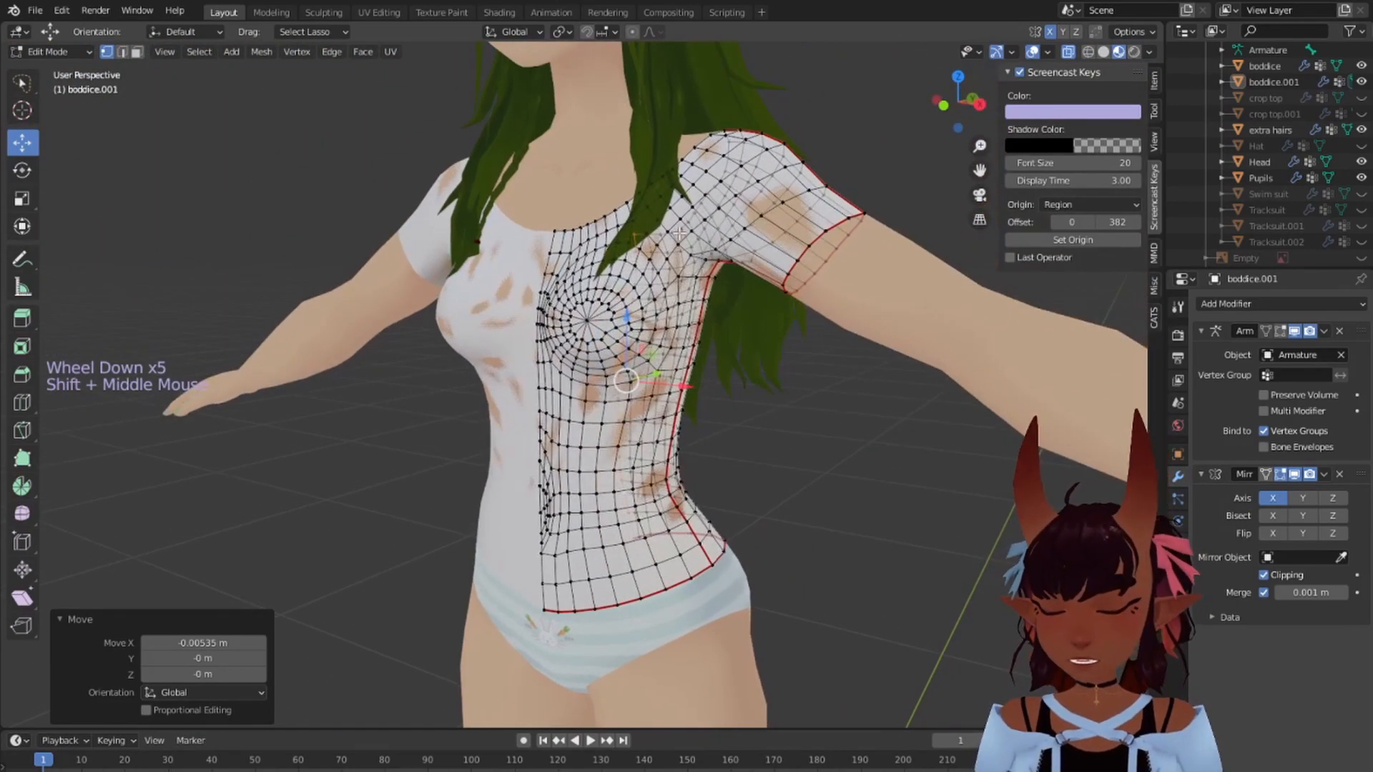
Step: Select the whole shirt mesh, push it outward 0.00133 m with Shrink/Fatten, and clear the selection
key(a)
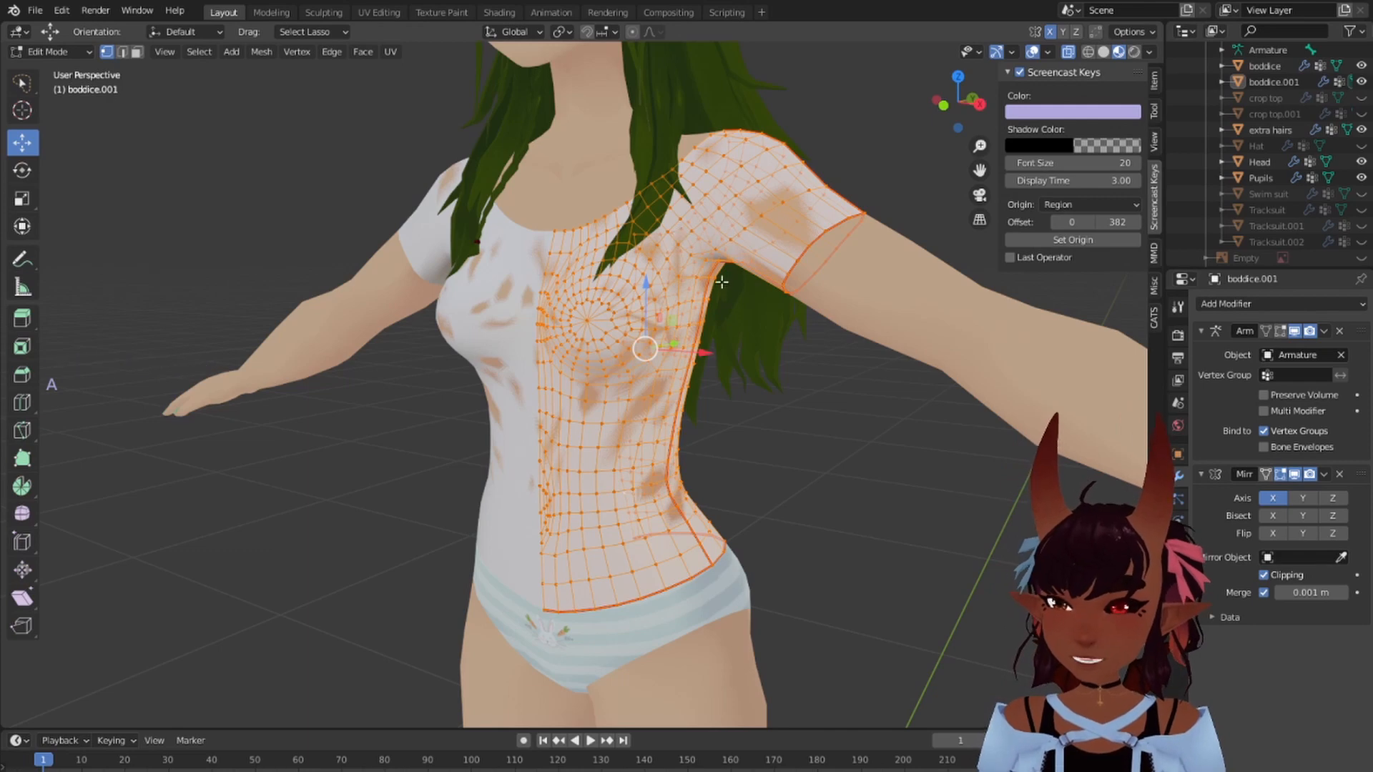
key(alt)
key(alt+s)
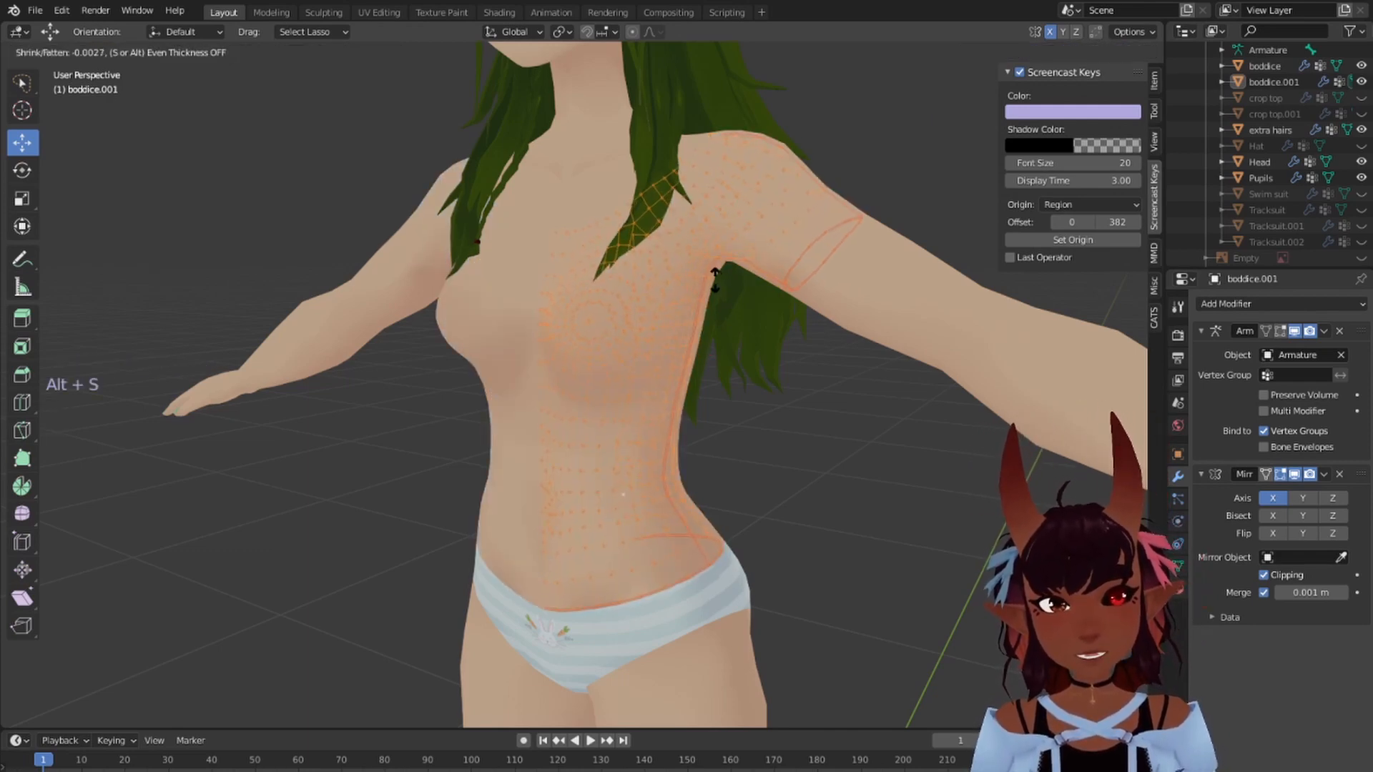
click(713, 277)
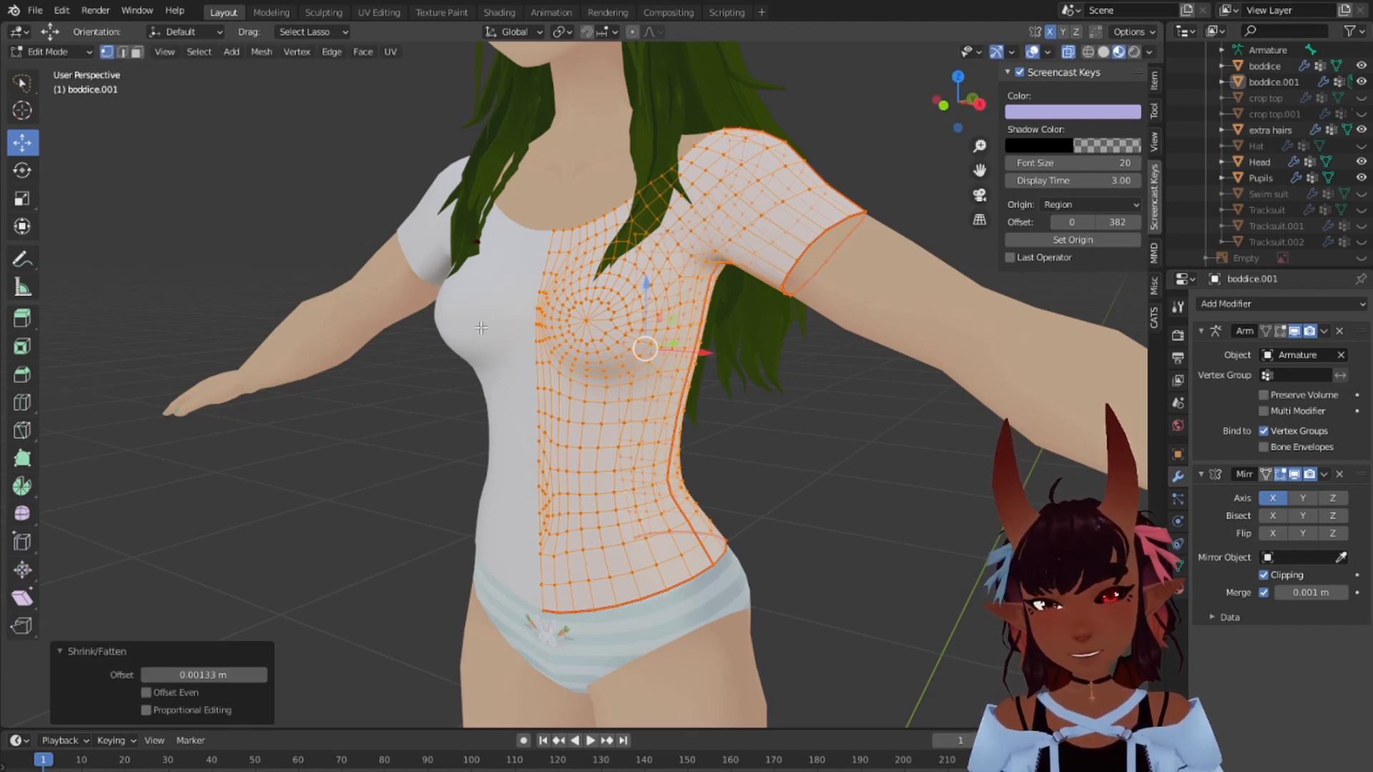
key(a)
key(a)
key(a)
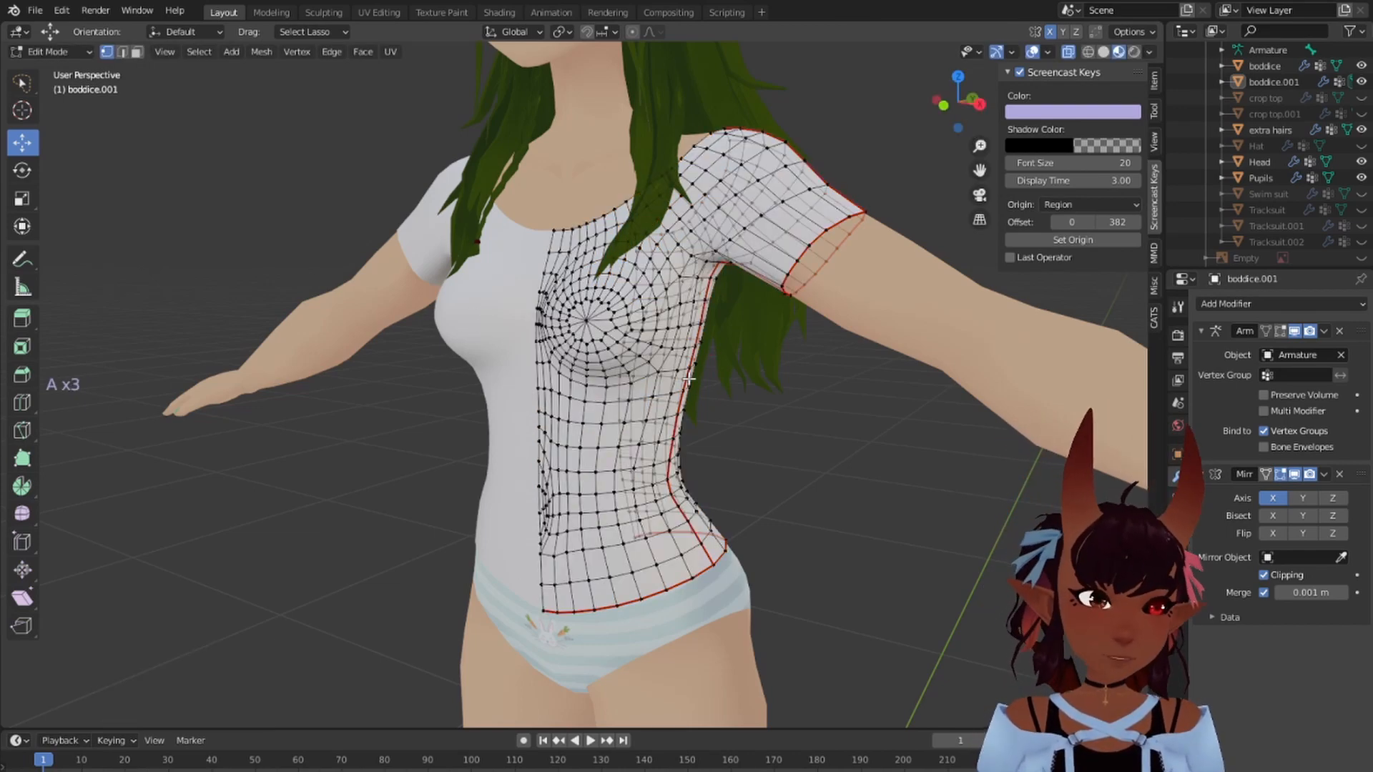
Step: Dissolve the short edge loop crowded against the centre line on the shirt's lower front
scroll(622, 462, up, 5)
scroll(633, 458, down, 2)
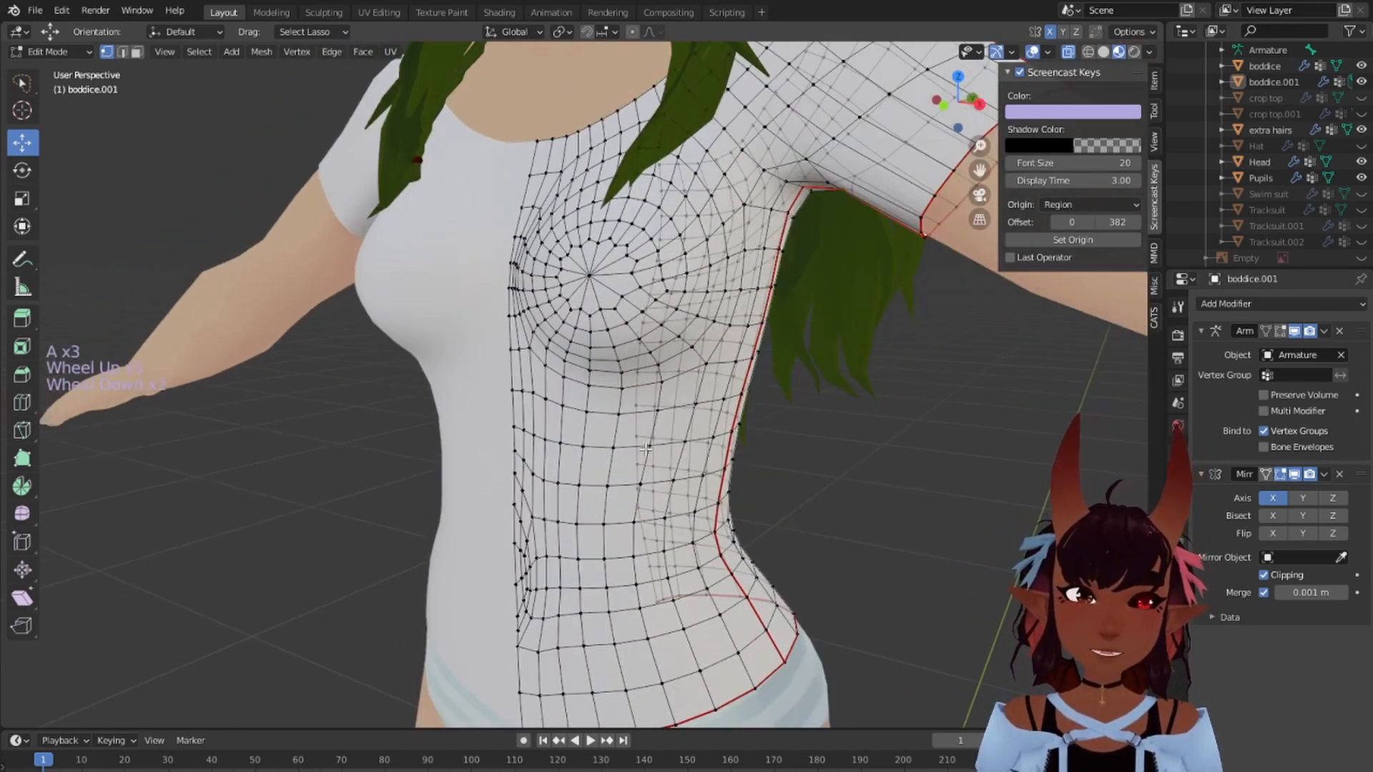
scroll(633, 459, up, 2)
shift+middle_drag(633, 458, 550, 356)
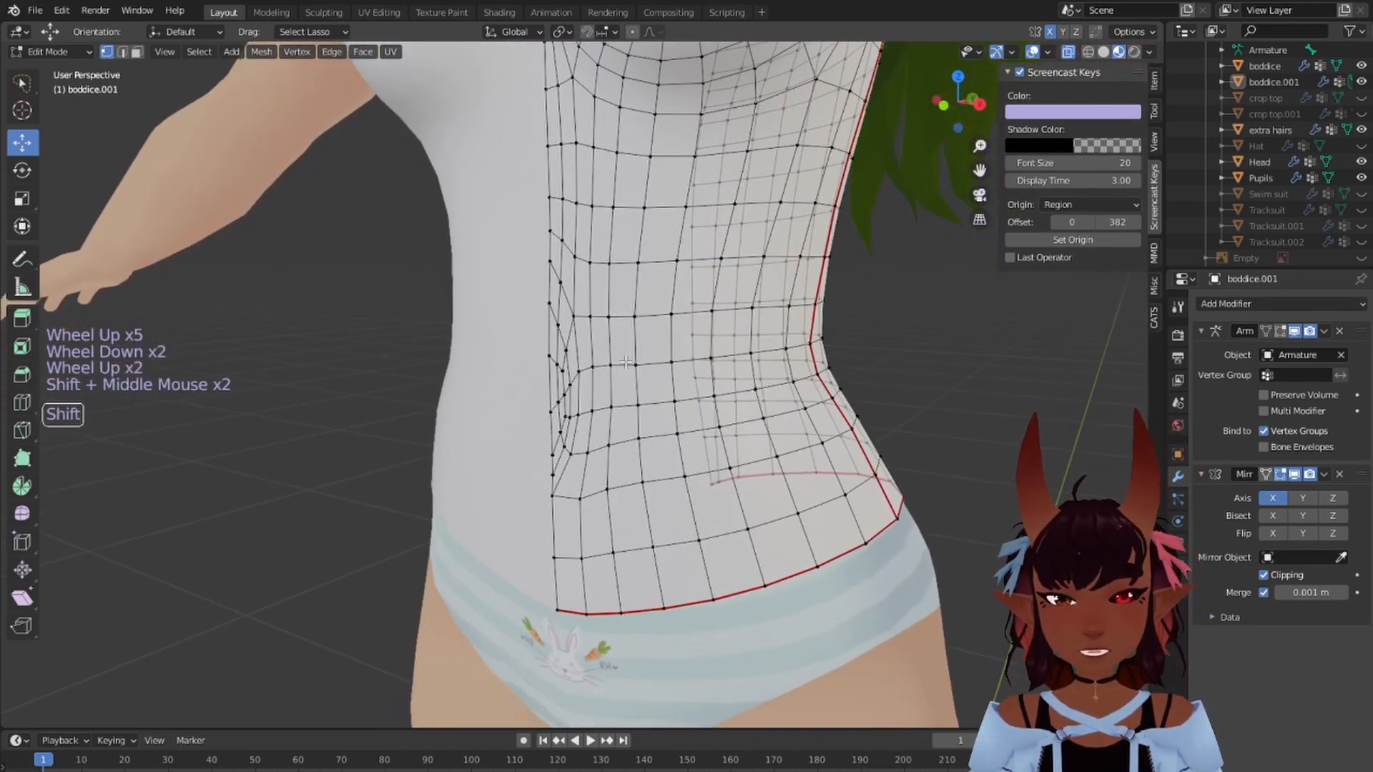
scroll(549, 356, up, 9)
scroll(549, 356, down, 1)
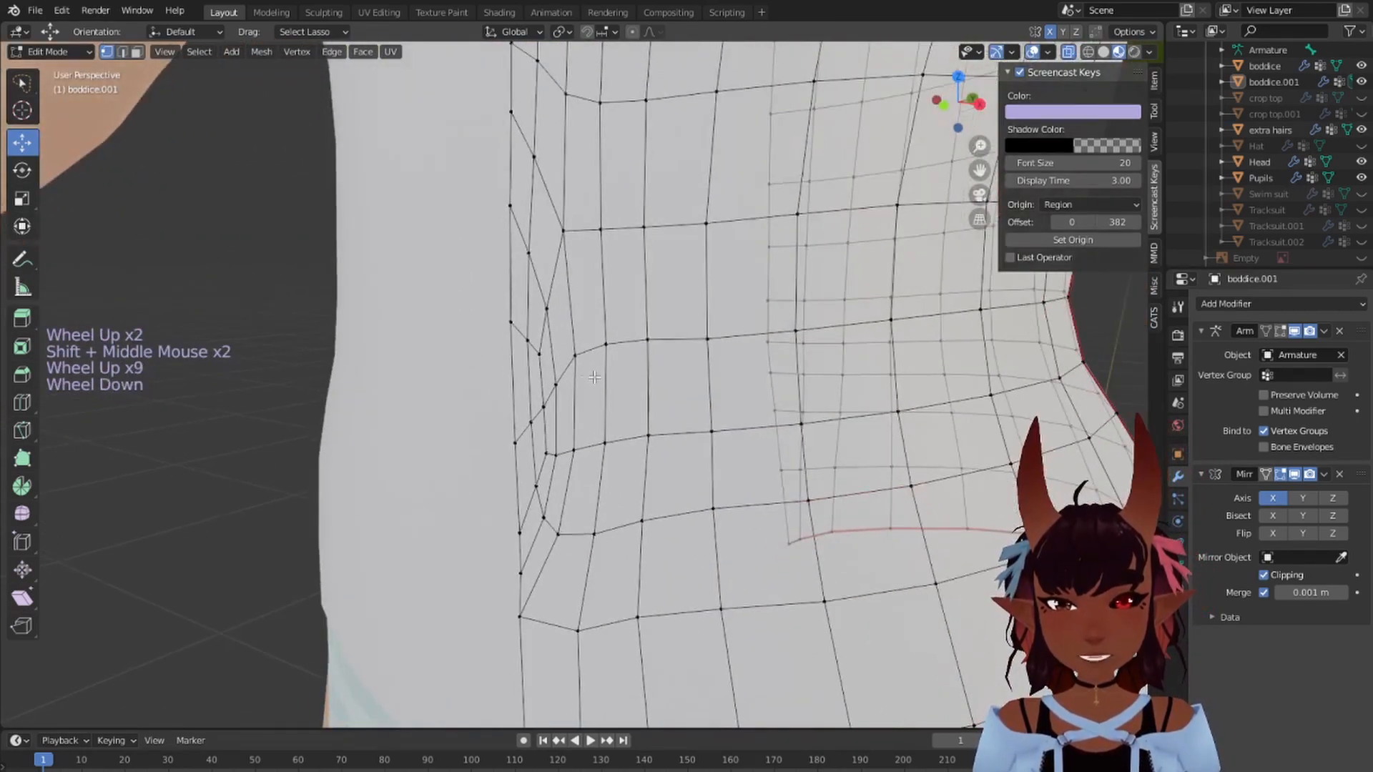
alt+right_click(550, 353)
key(x)
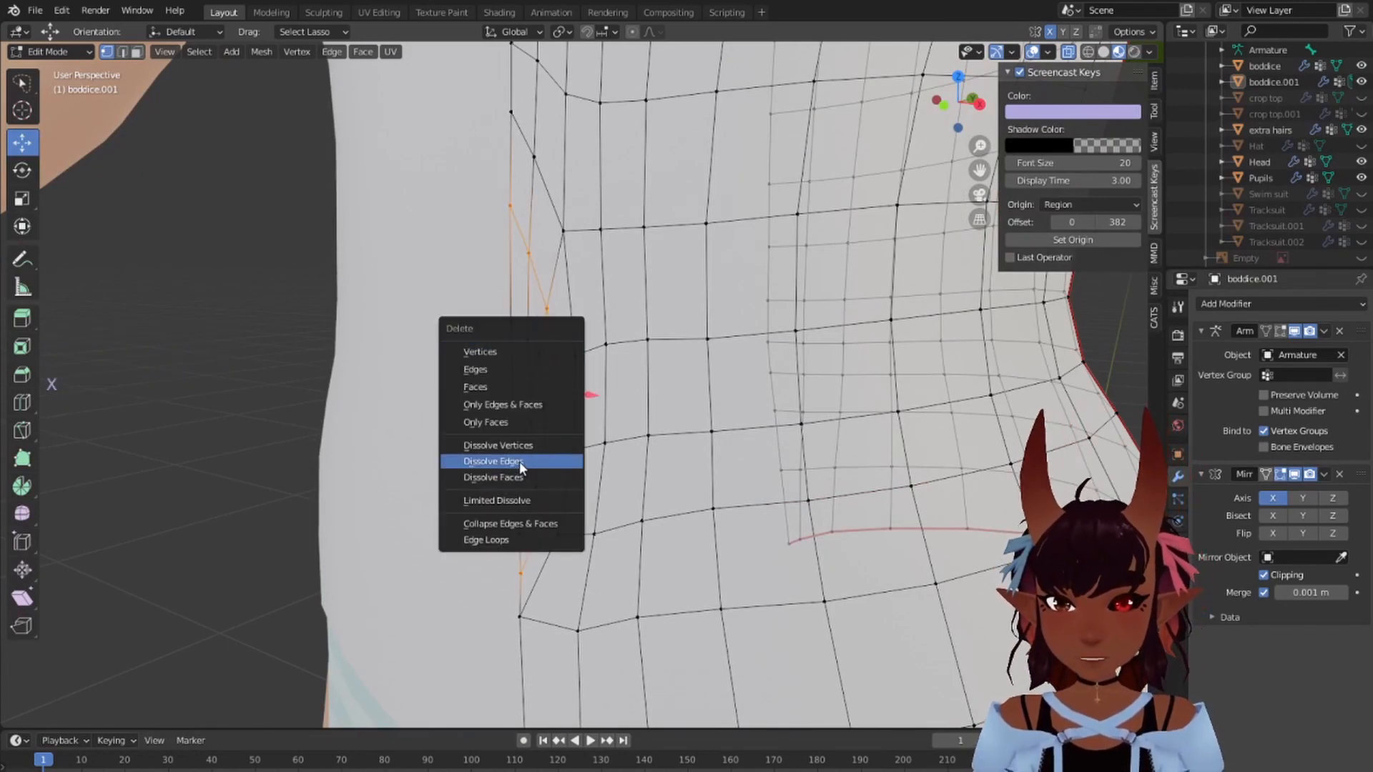
click(519, 461)
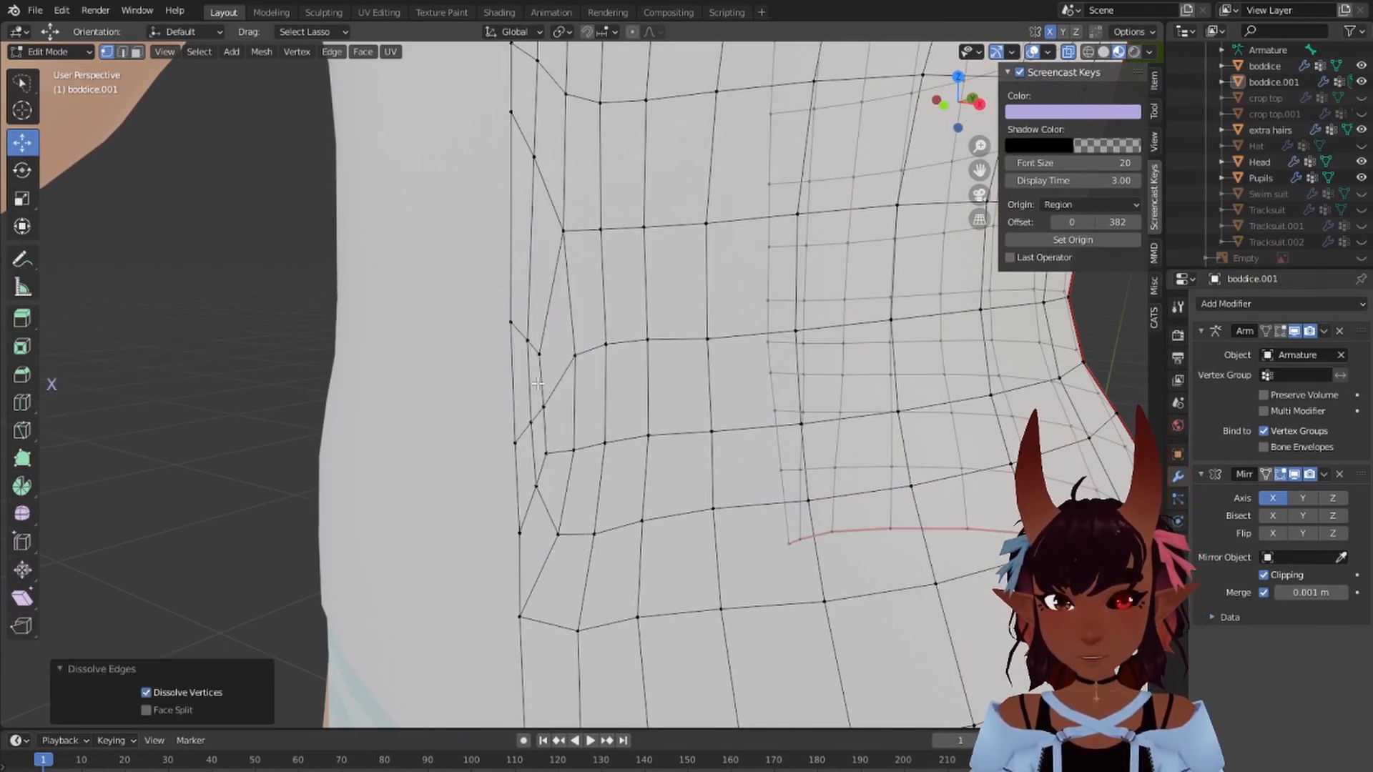
Step: Select the remaining cramped edge segments beside the belly's centre line and dissolve them
alt+right_click(533, 509)
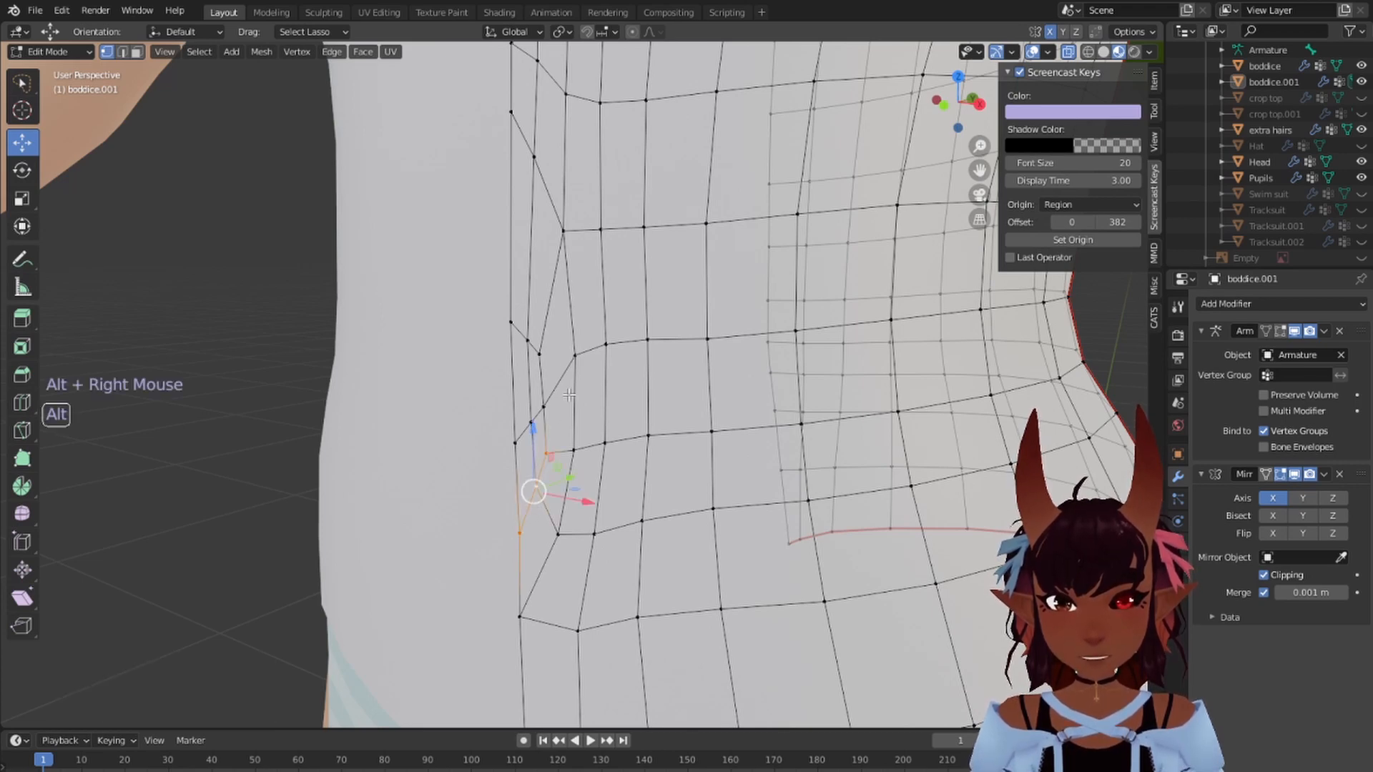
alt+shift+right_click(541, 379)
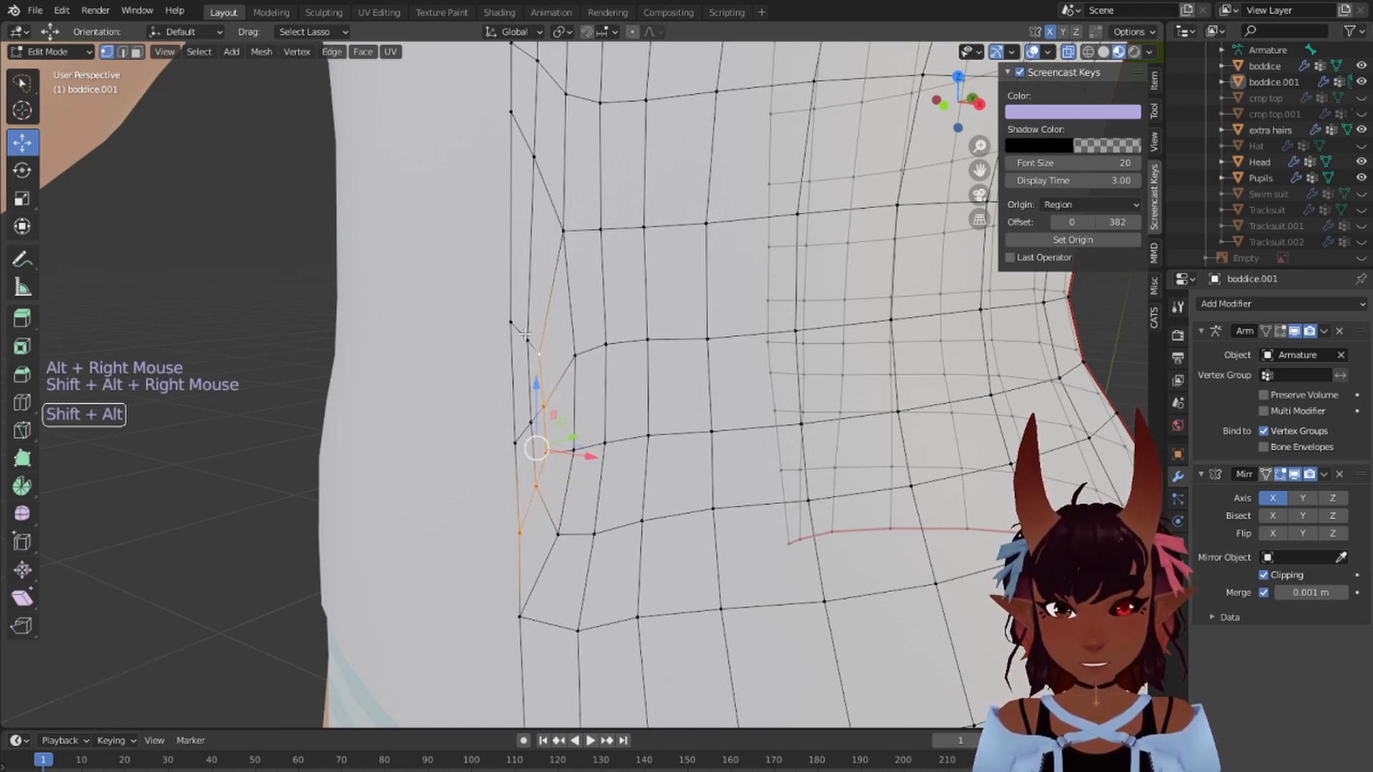
alt+shift+right_click(517, 332)
key(x)
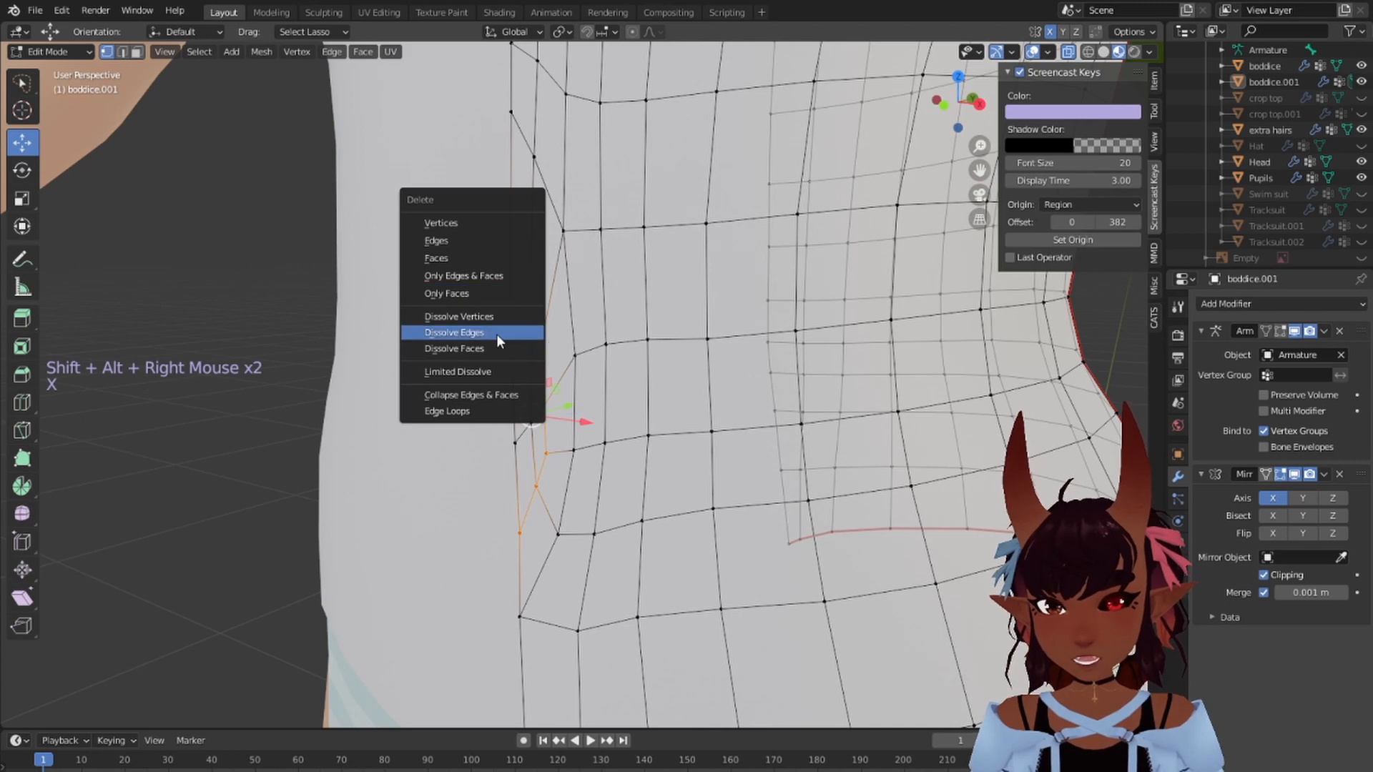
click(497, 333)
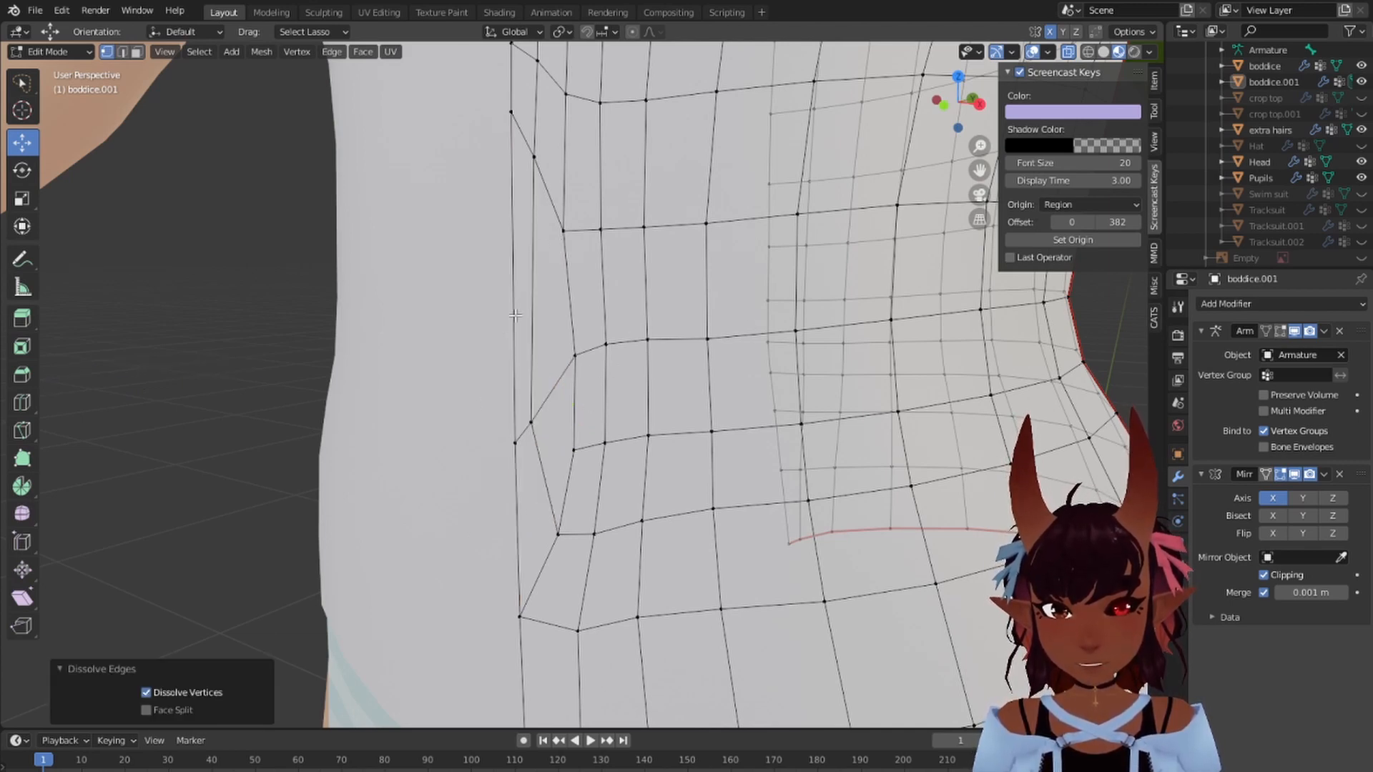
Step: Vertex-slide the stray vertex beside the belly's centre line upward, level with the horizontal edge row at the waist
scroll(543, 474, down, 2)
scroll(543, 473, down, 7)
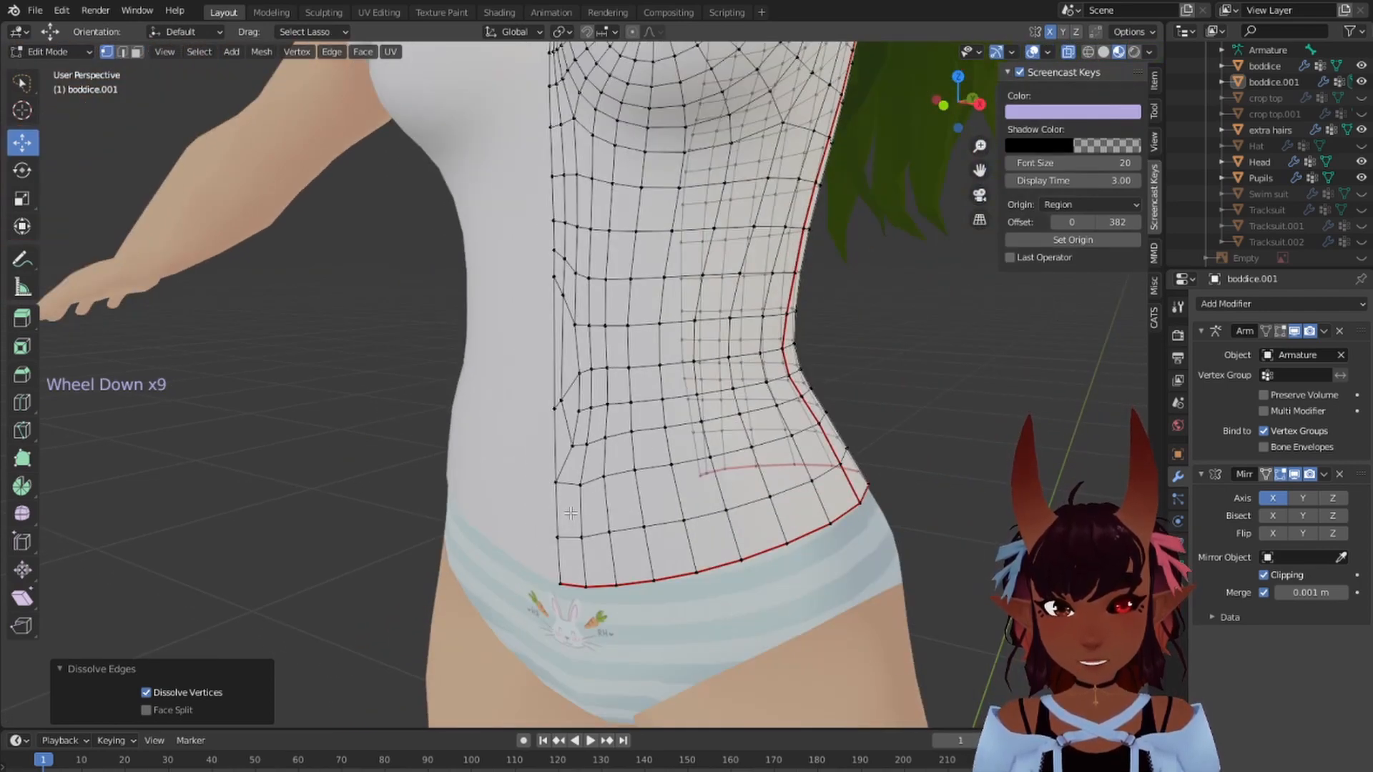
scroll(571, 513, up, 6)
scroll(572, 507, down, 9)
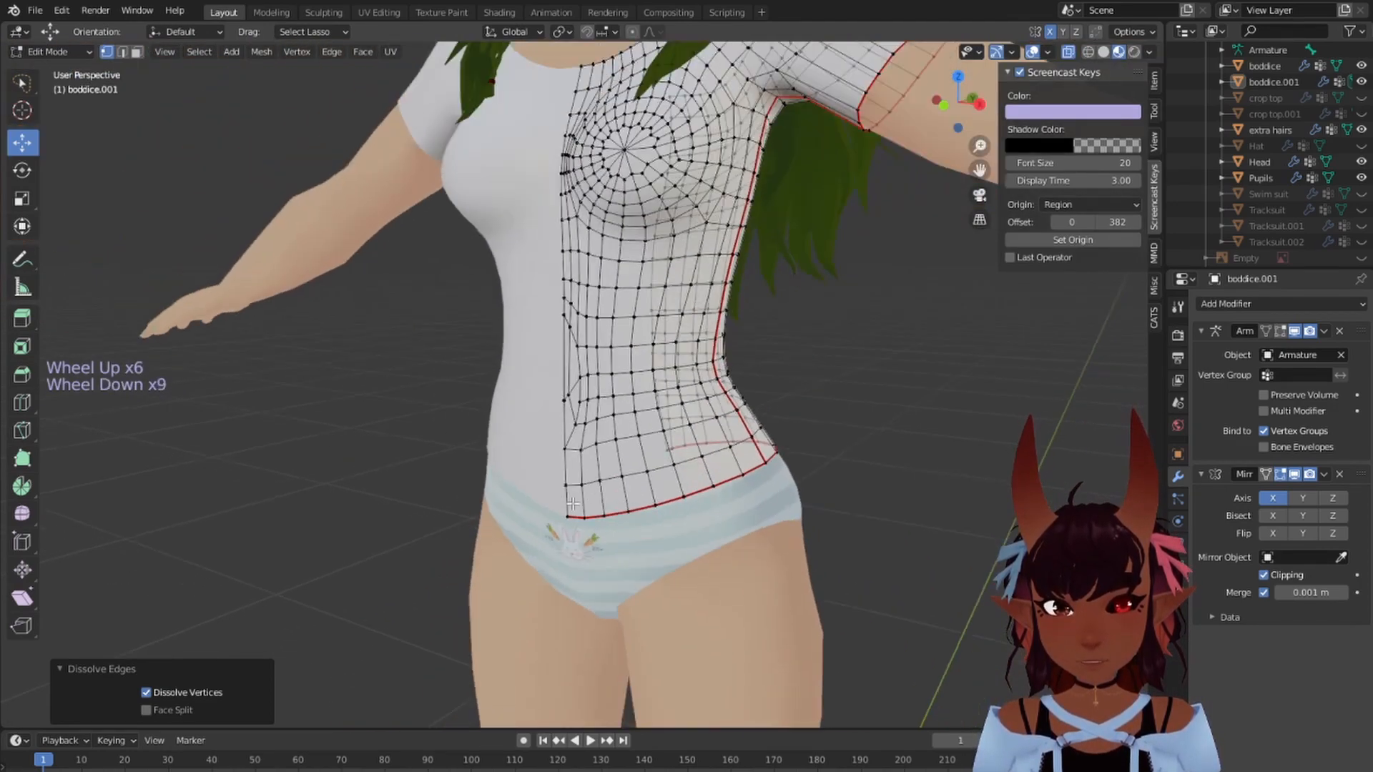
scroll(573, 503, up, 8)
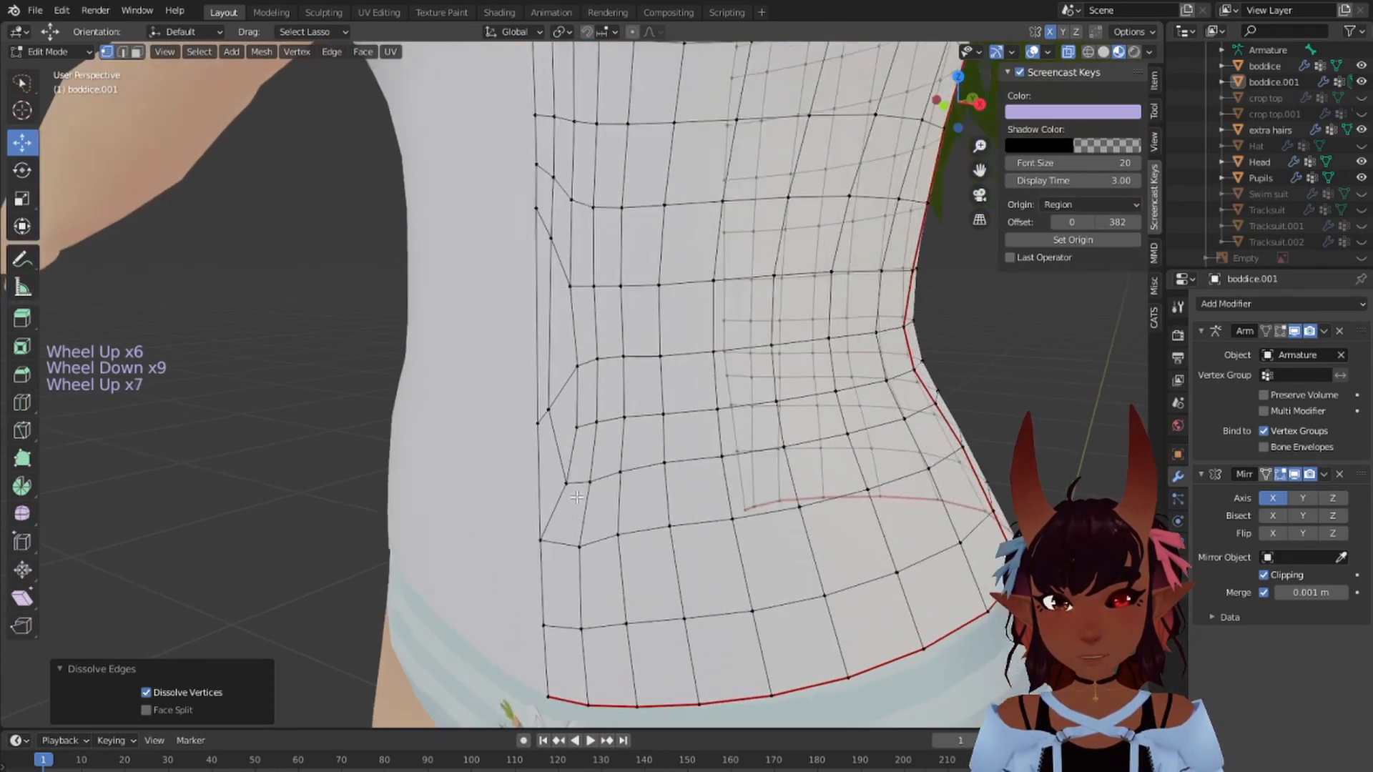
right_click(544, 413)
key(h)
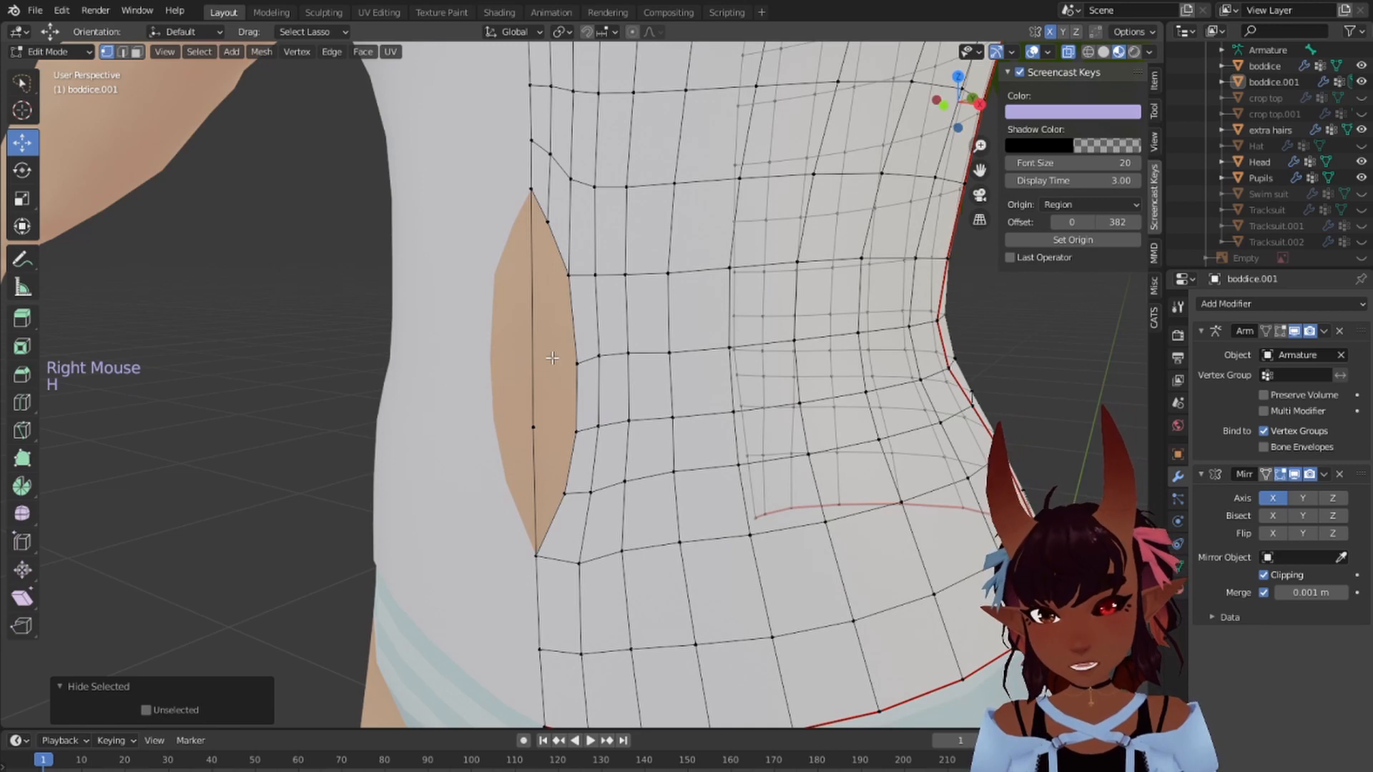
key(ctrl+z)
key(g)
key(g)
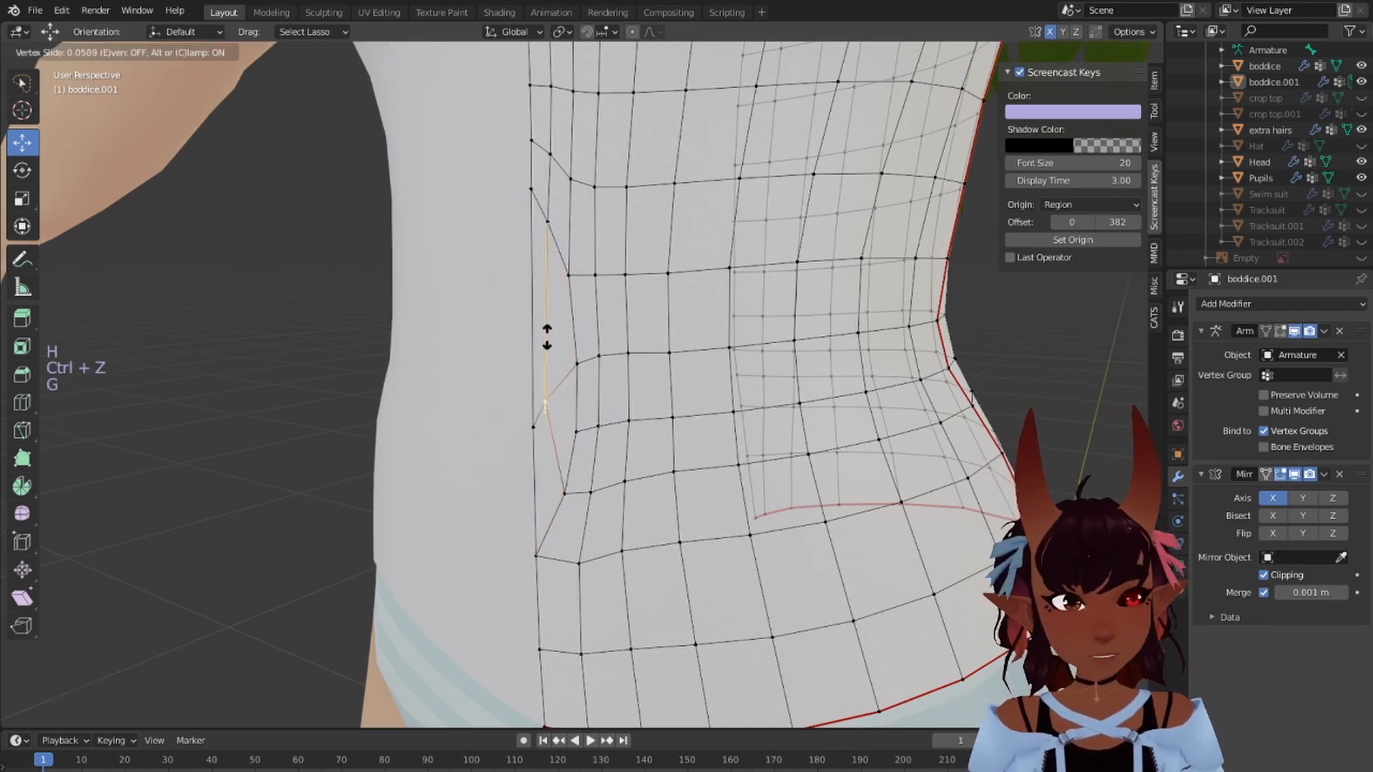
click(548, 311)
Step: Slide the adjacent centre-line vertex upward by a factor of 0.262 to align with the same waist row
right_click(532, 426)
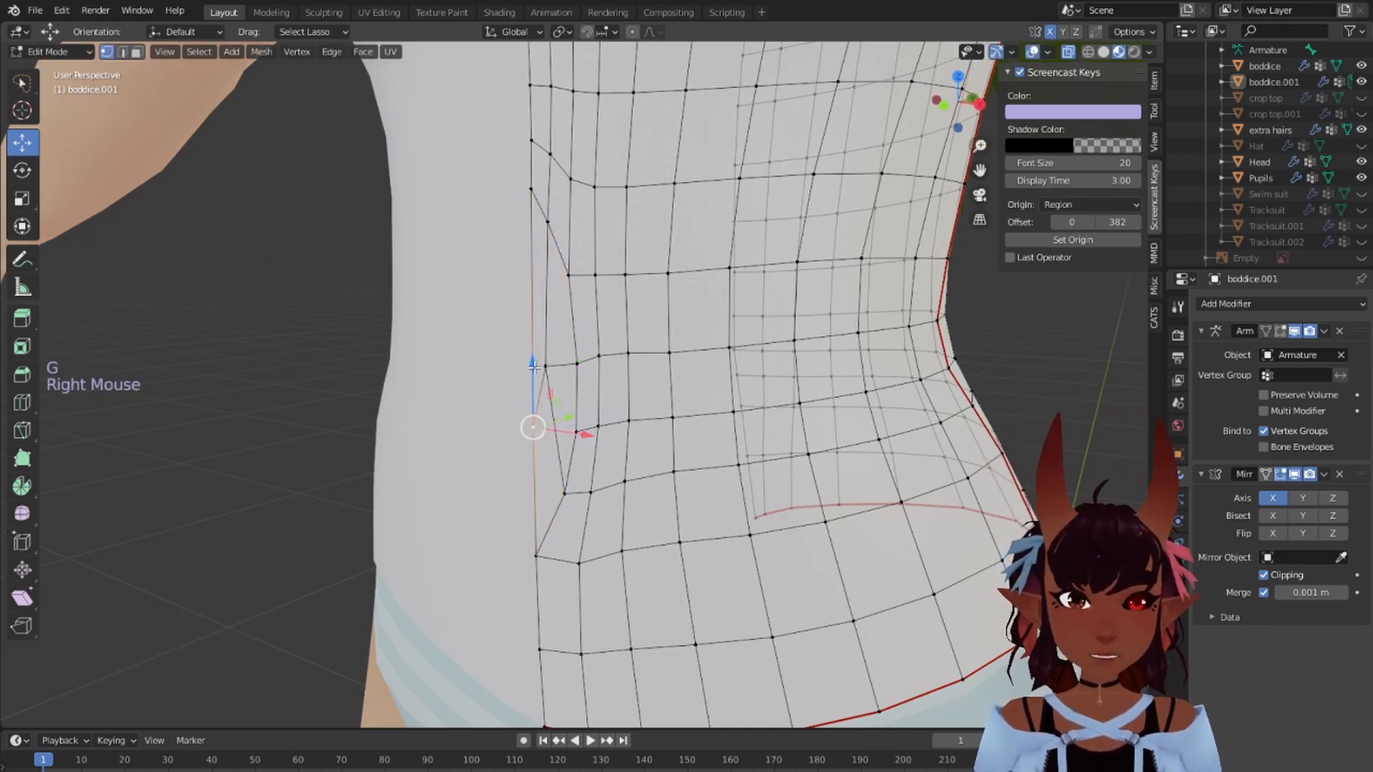
key(g)
key(g)
click(539, 305)
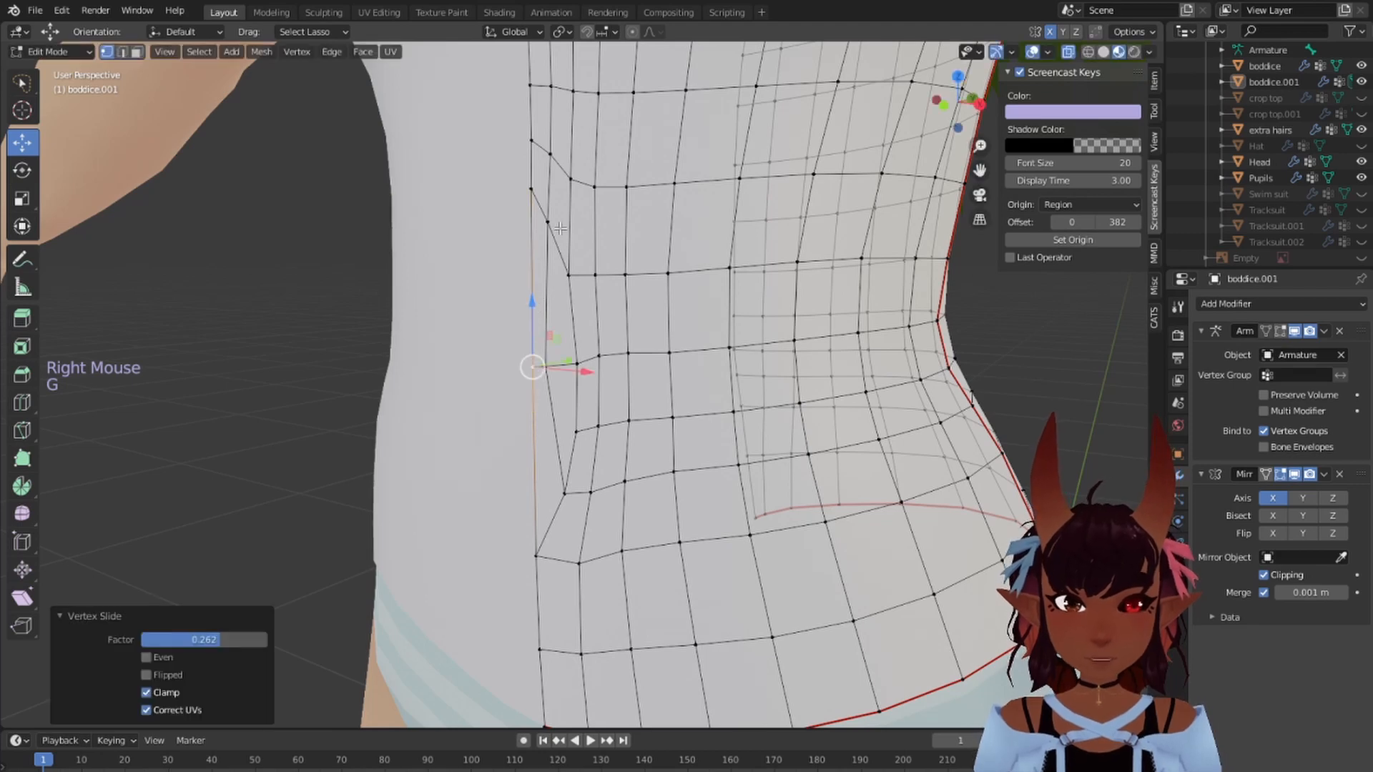
Step: Slide the next higher inner vertex and centre-line vertex down by factors 0.370 and 0.502 to align with their horizontal edge row
right_click(547, 221)
key(g)
key(g)
click(544, 293)
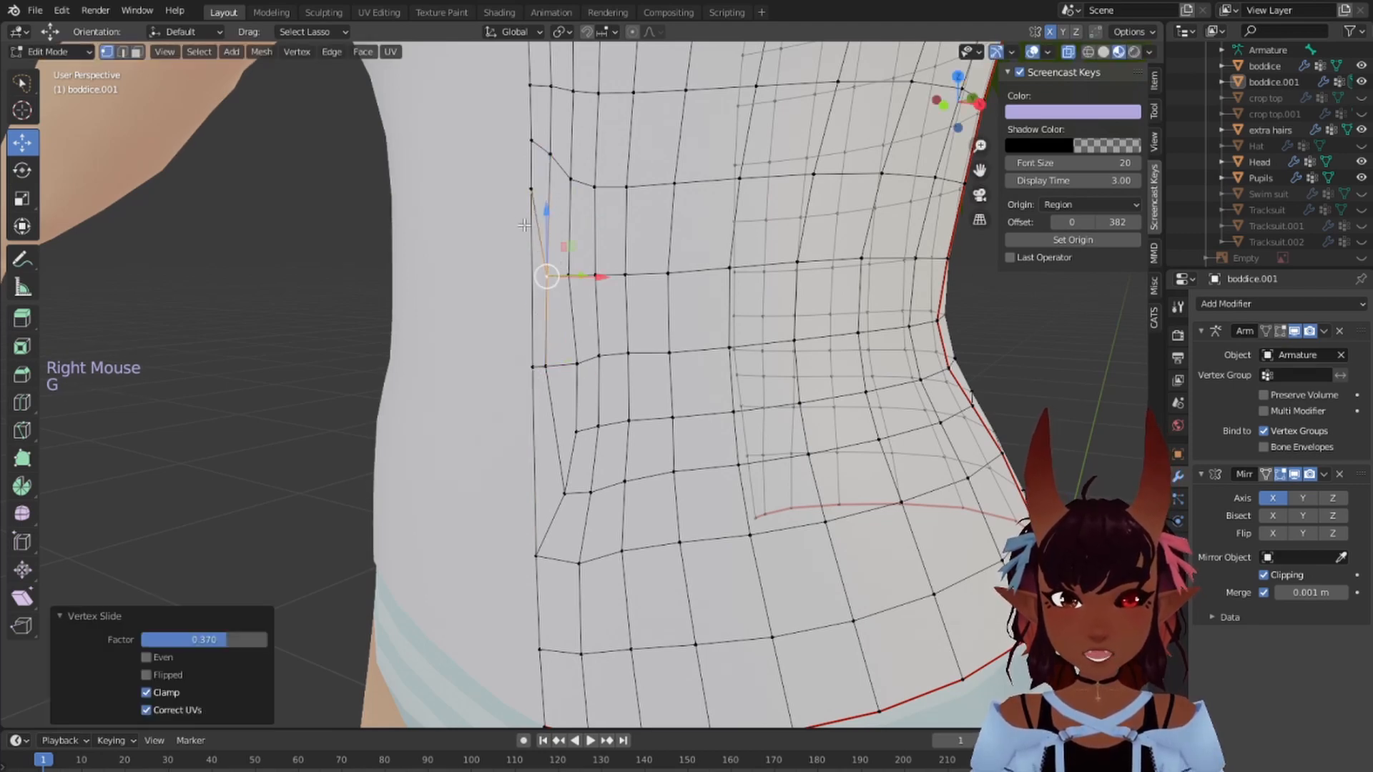
right_click(530, 192)
key(g)
key(g)
click(527, 297)
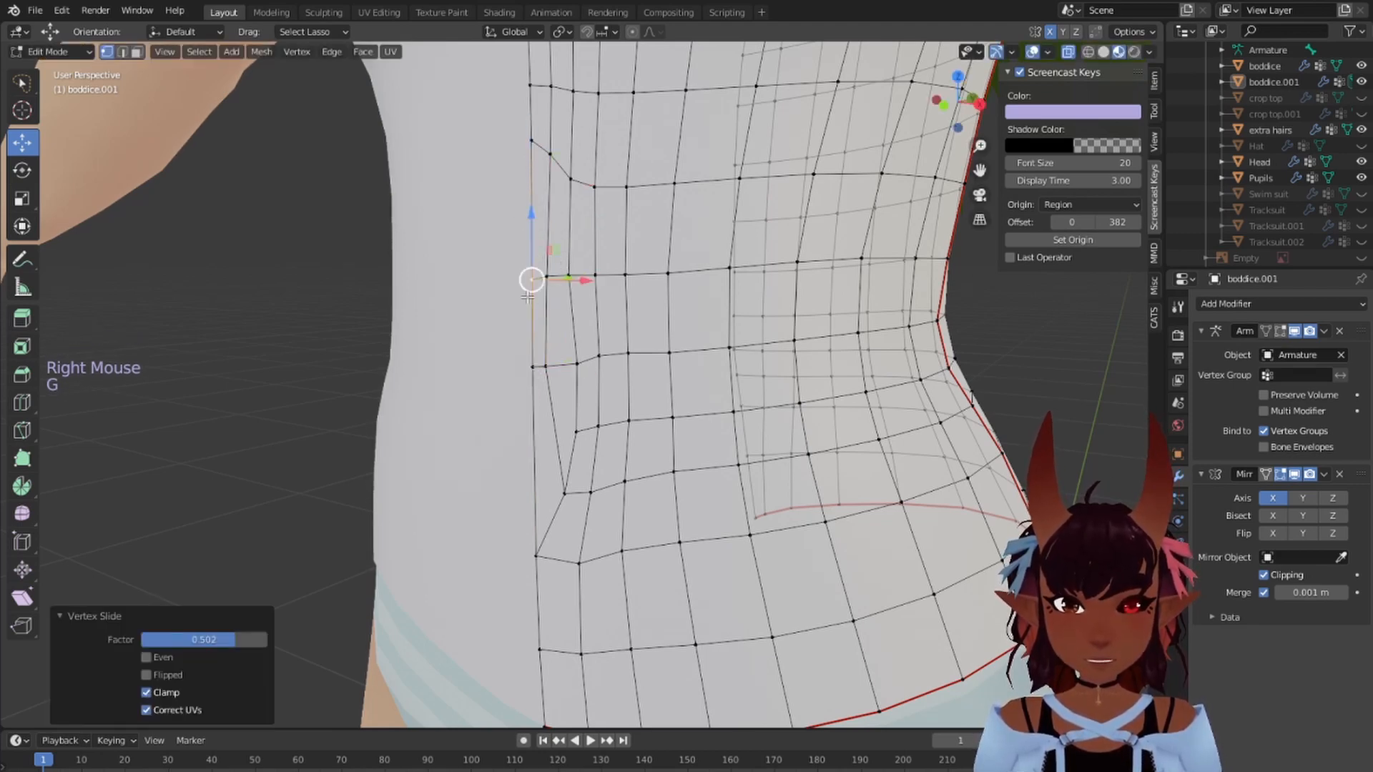
Step: Select the two end vertices of the slanted edge beside the belly's centre line and dissolve that edge
scroll(556, 478, down, 1)
scroll(565, 474, up, 1)
right_click(548, 373)
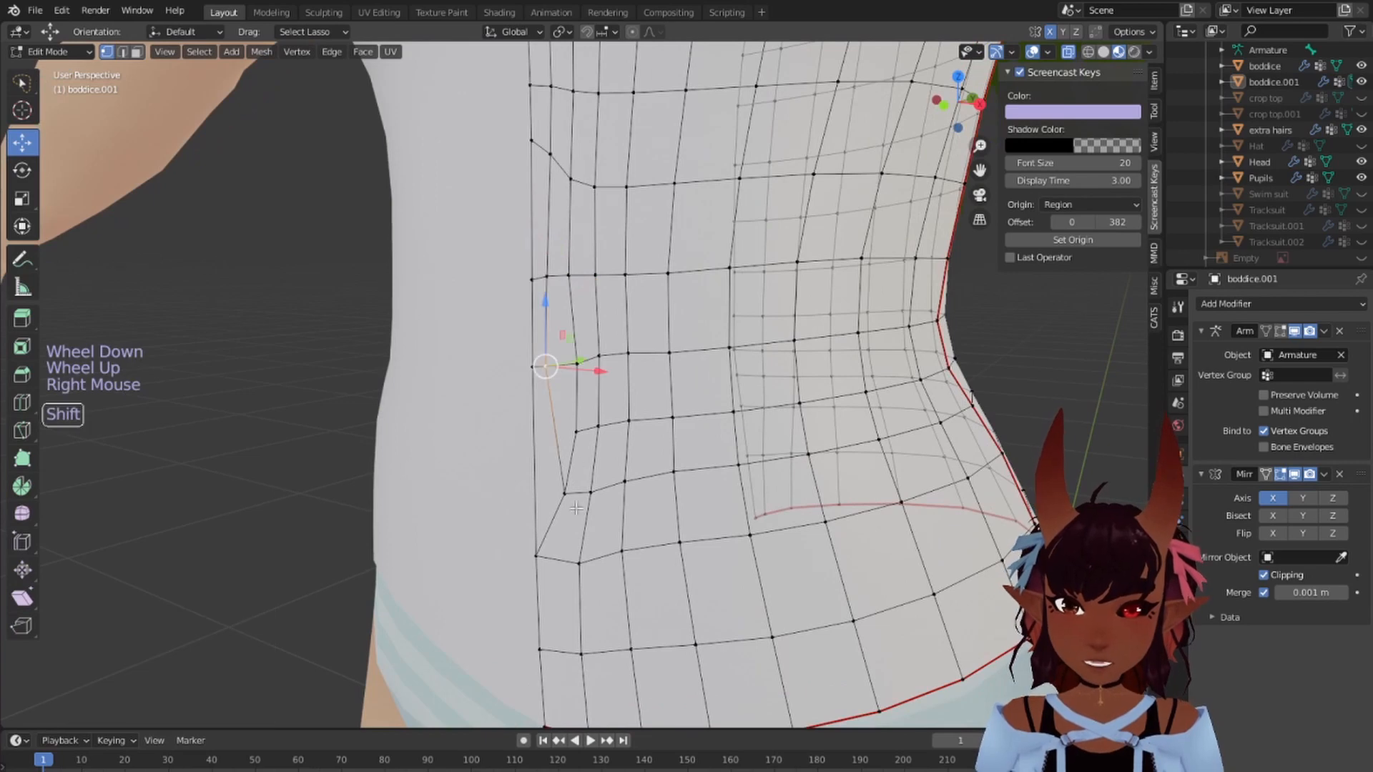
shift+right_click(565, 492)
key(x)
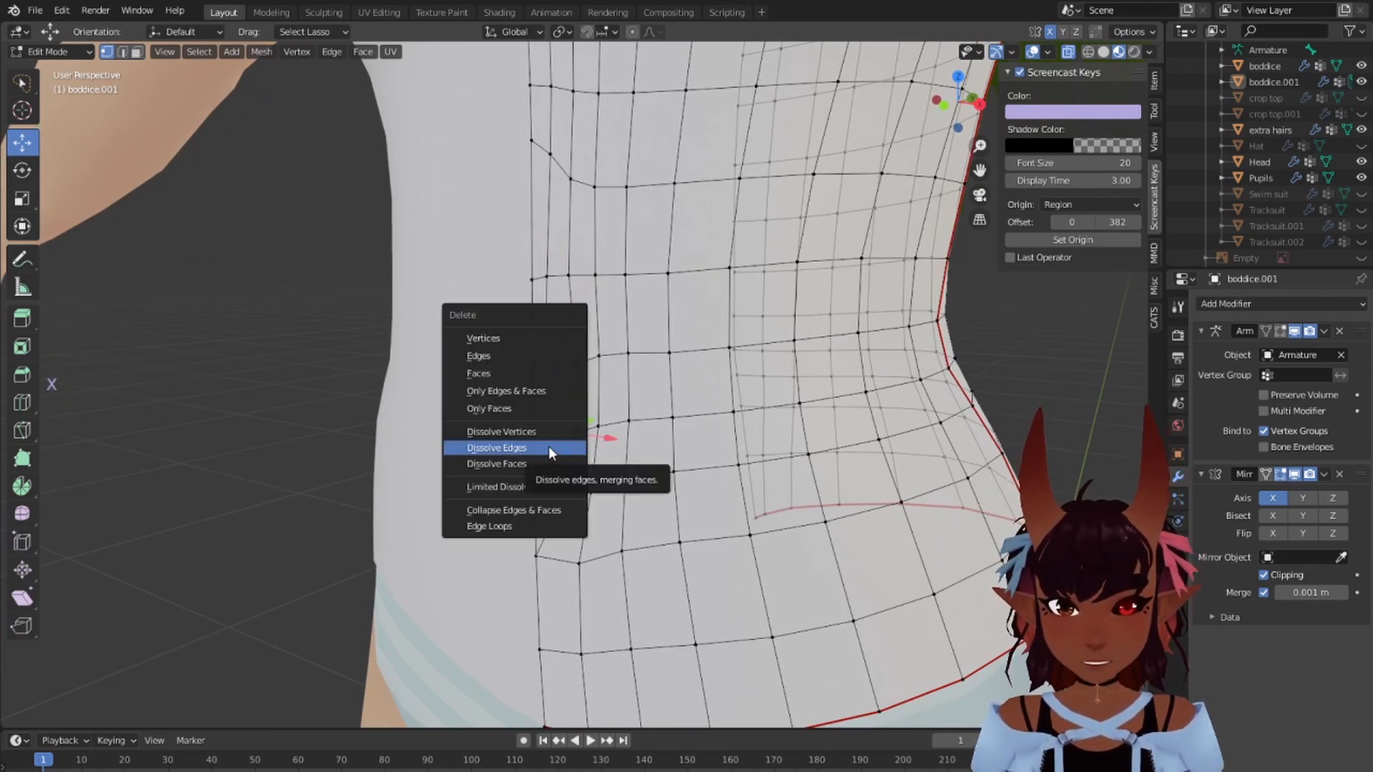
click(548, 447)
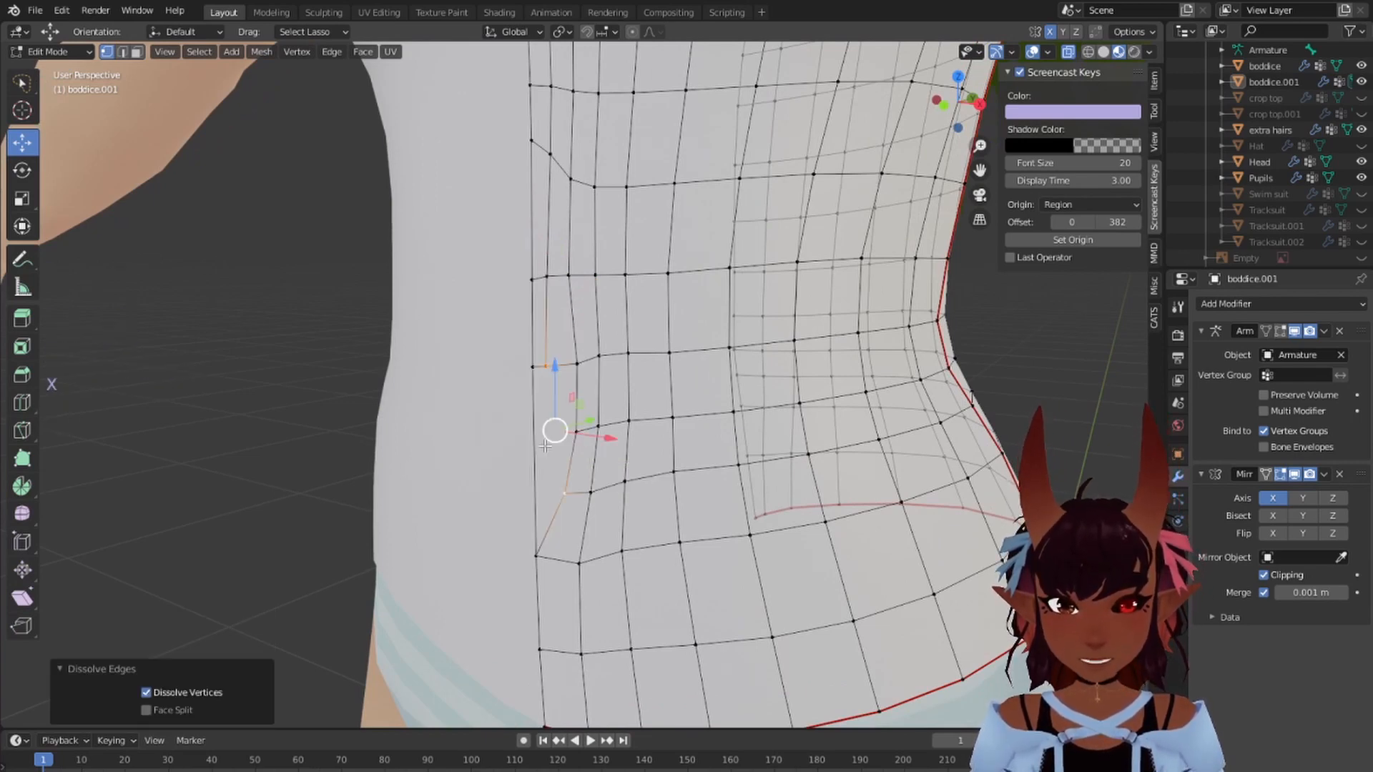
Step: Knife-cut two short horizontal edges joining the inner column's two open vertices at the belly to the centre line
scroll(559, 447, up, 1)
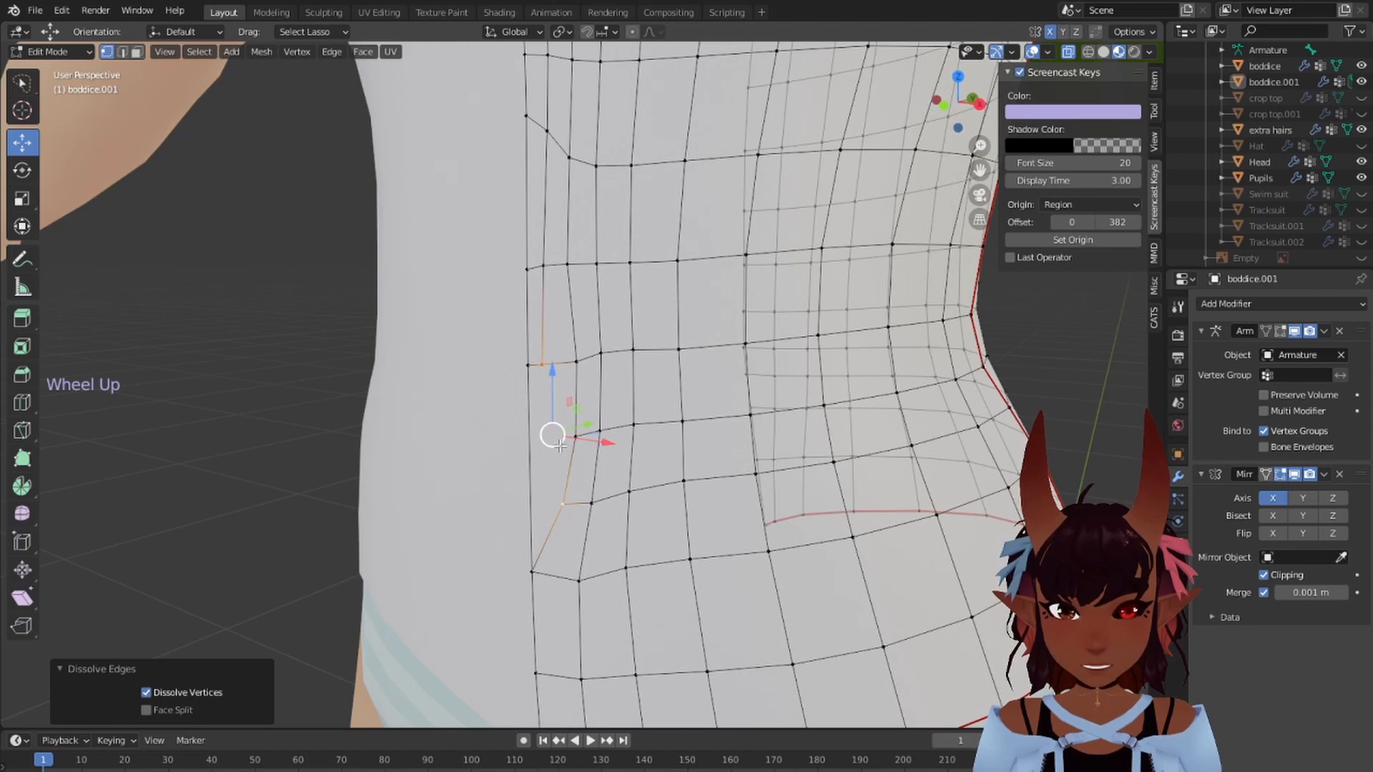
key(a)
key(a)
key(a)
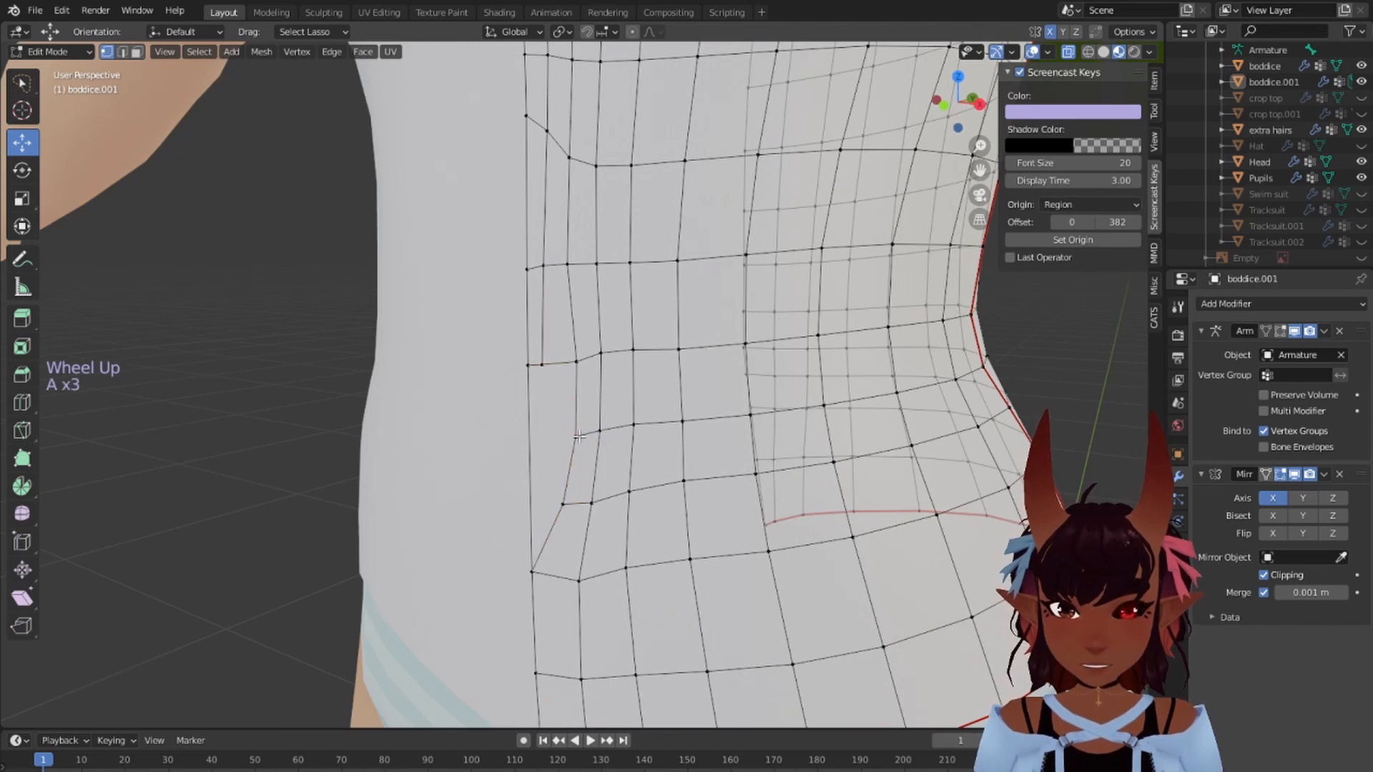
key(k)
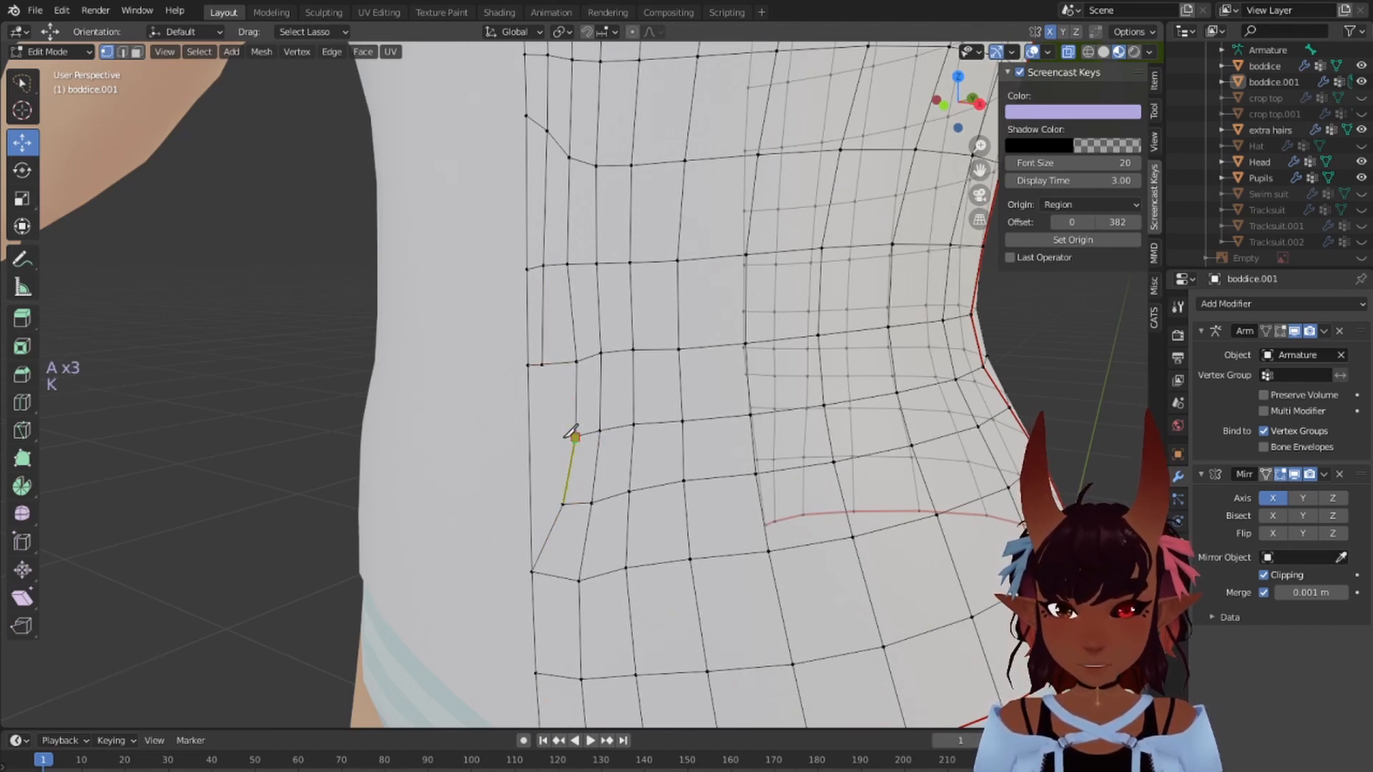
key(Return)
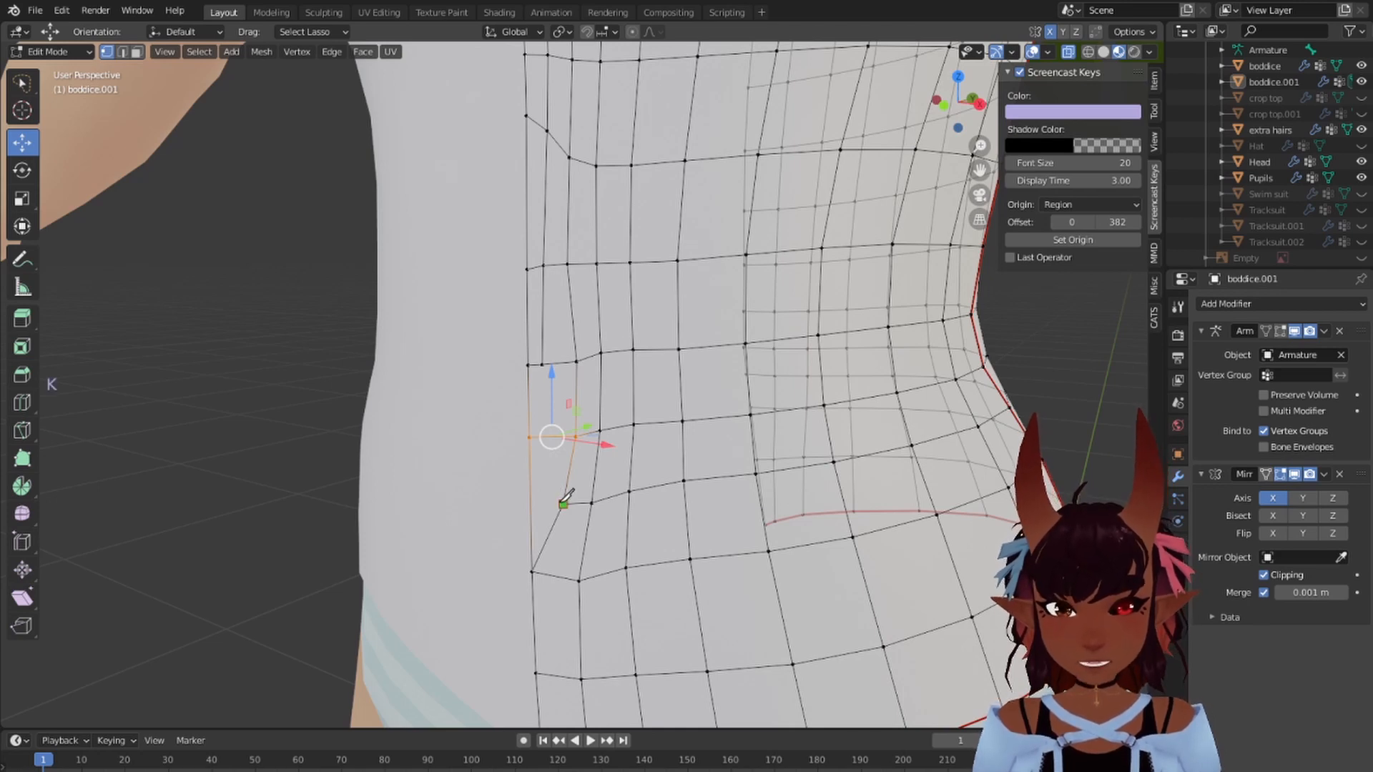
click(539, 503)
key(Return)
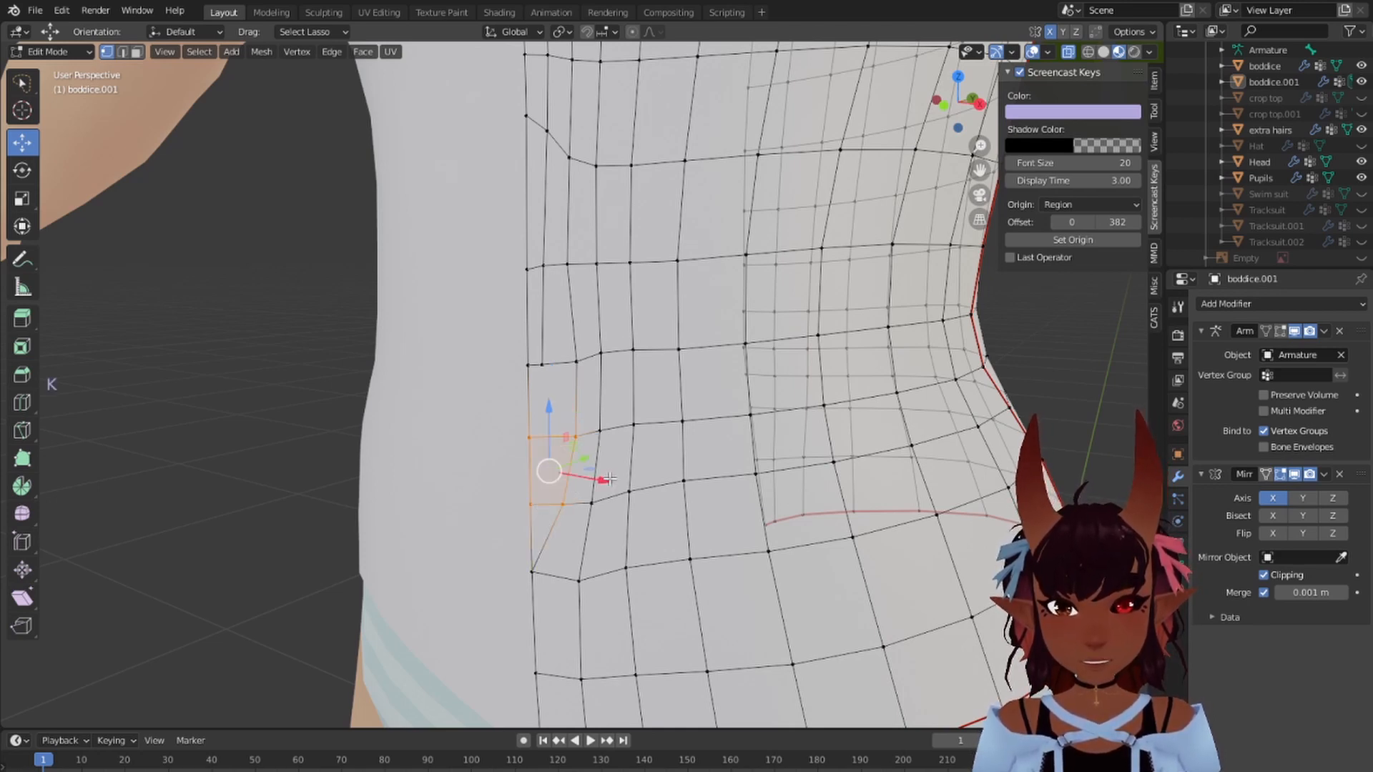
scroll(608, 479, down, 3)
key(a)
key(a)
key(a)
Step: Select the four vertices of the slanted chain from the centre line up to the waist row and dissolve the edges between them
scroll(584, 508, down, 5)
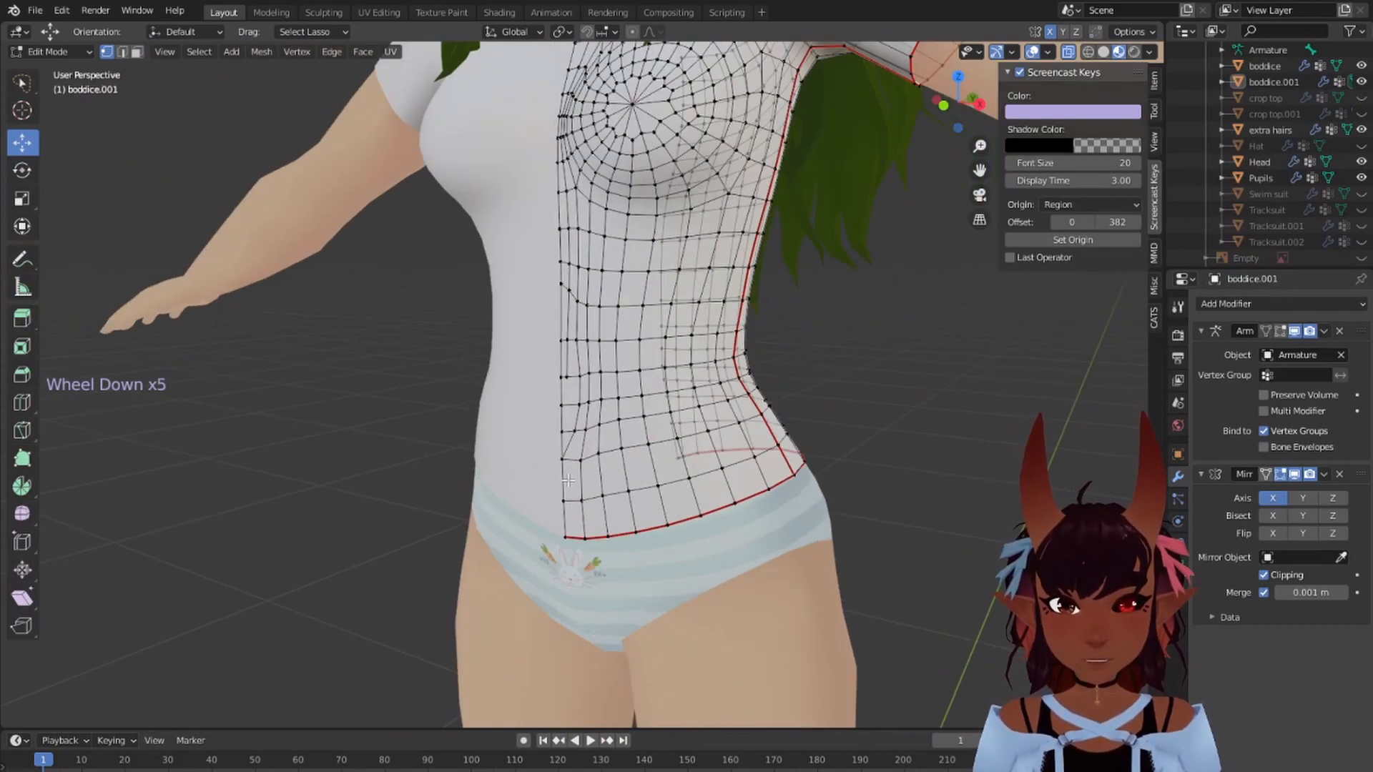
scroll(569, 473, down, 3)
scroll(585, 445, up, 10)
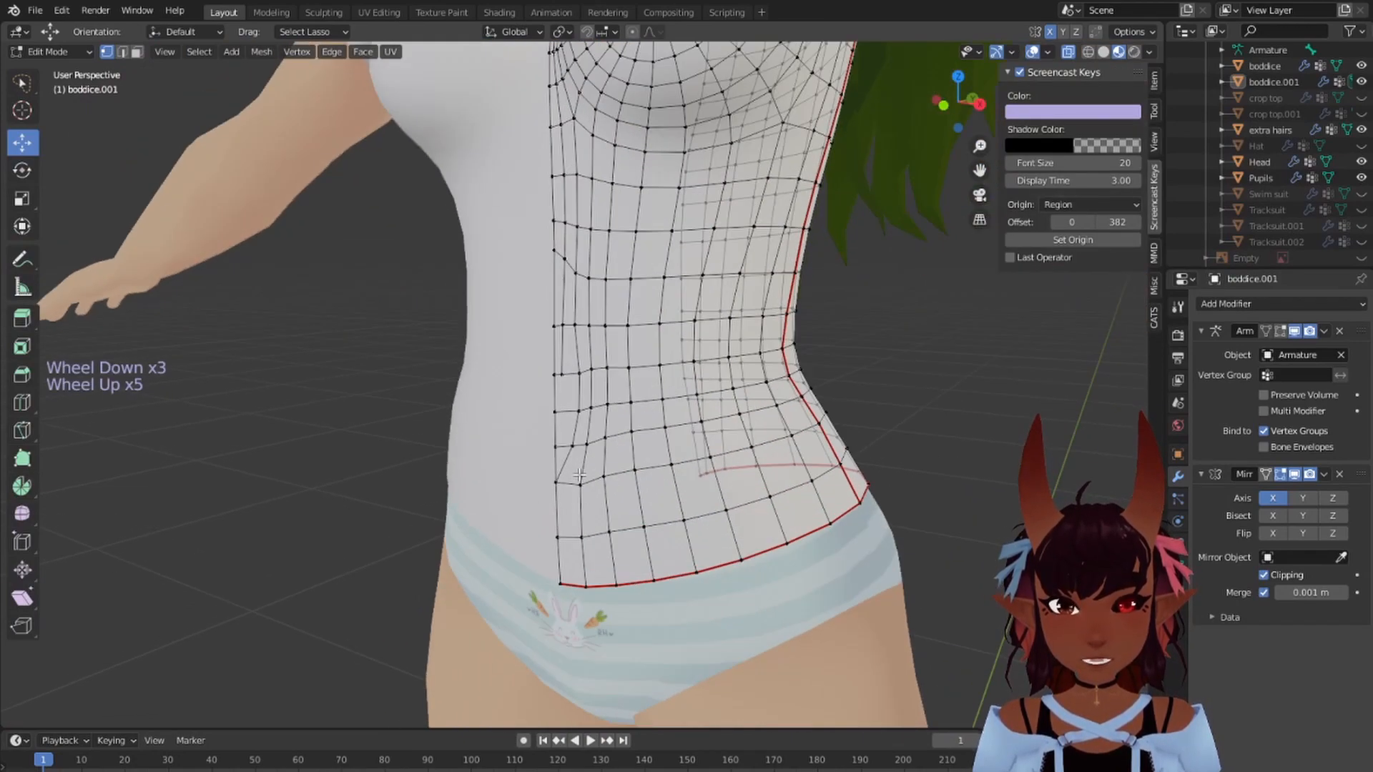
shift+middle_drag(566, 482, 597, 450)
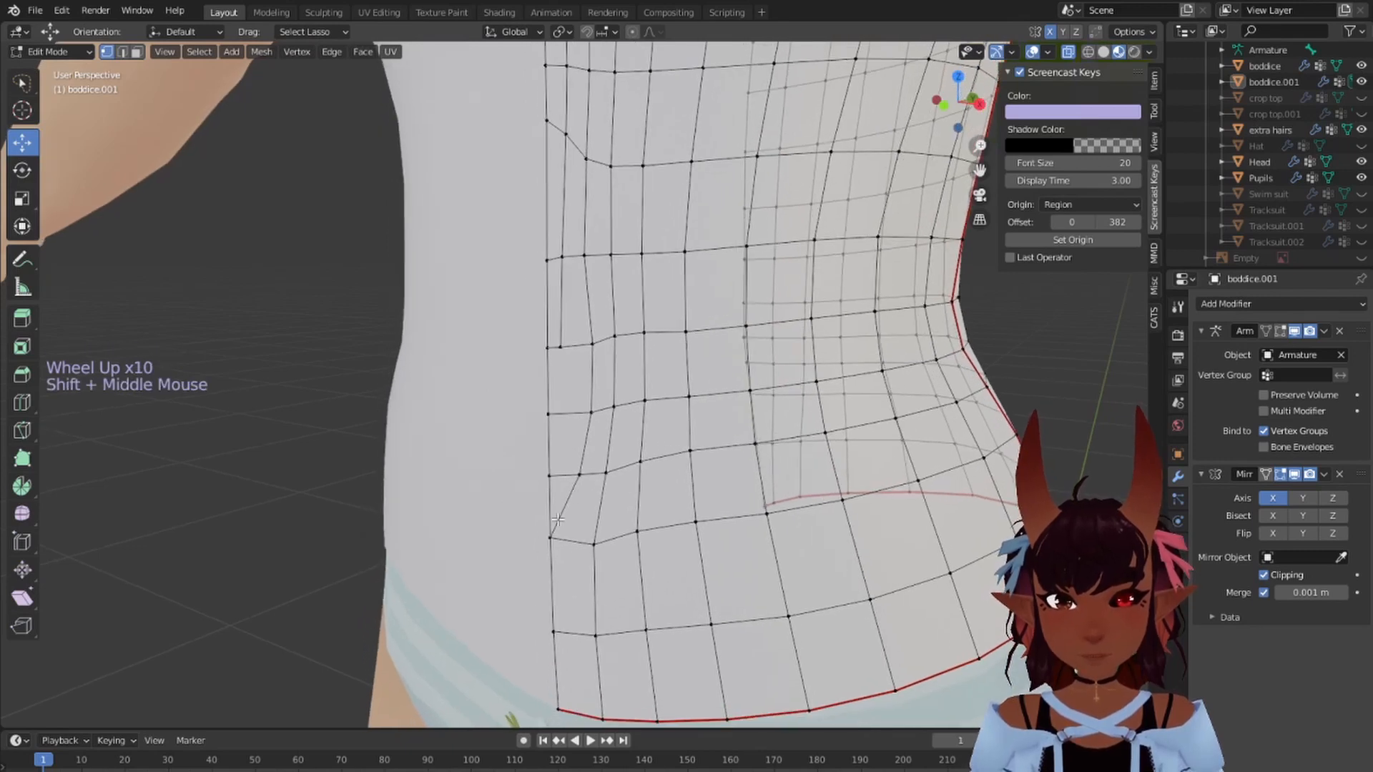
right_click(550, 536)
shift+right_click(579, 475)
shift+right_click(591, 413)
shift+right_click(592, 347)
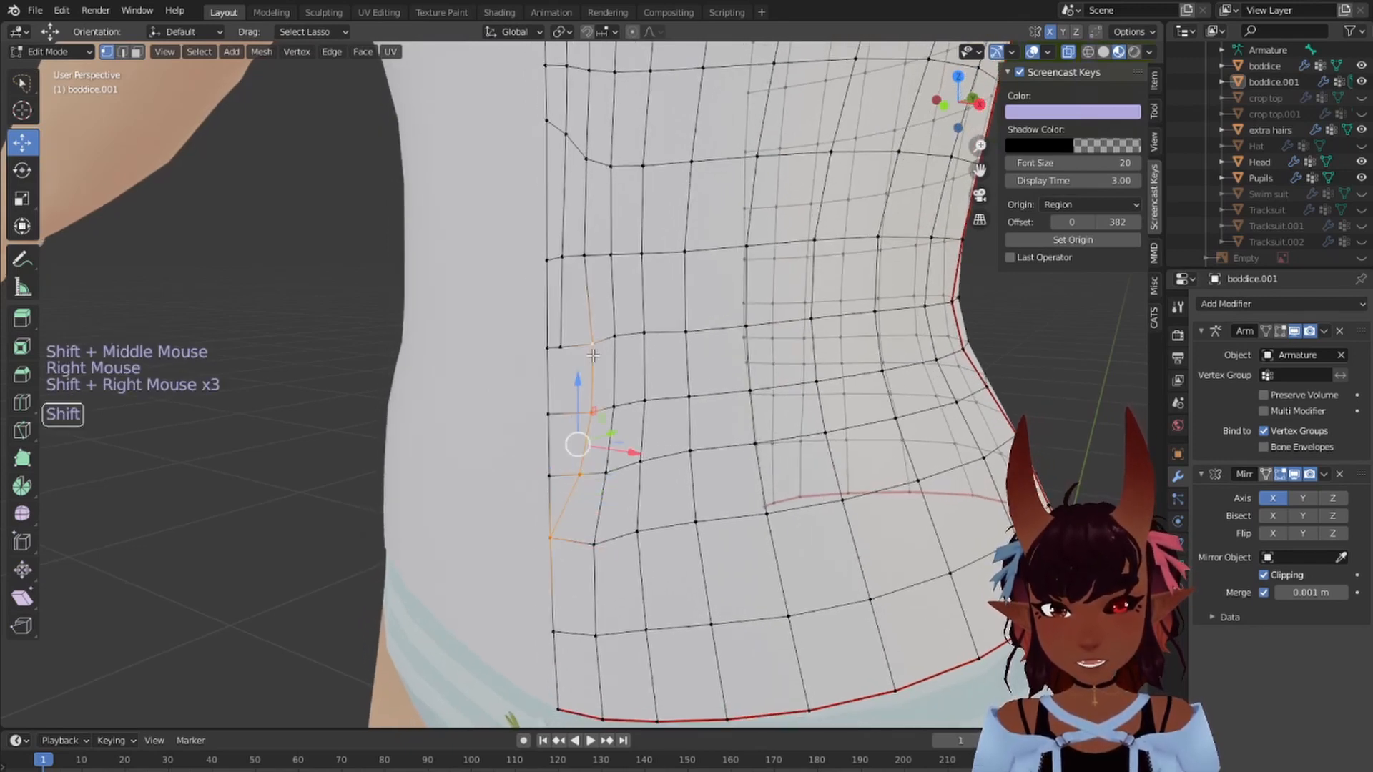
key(x)
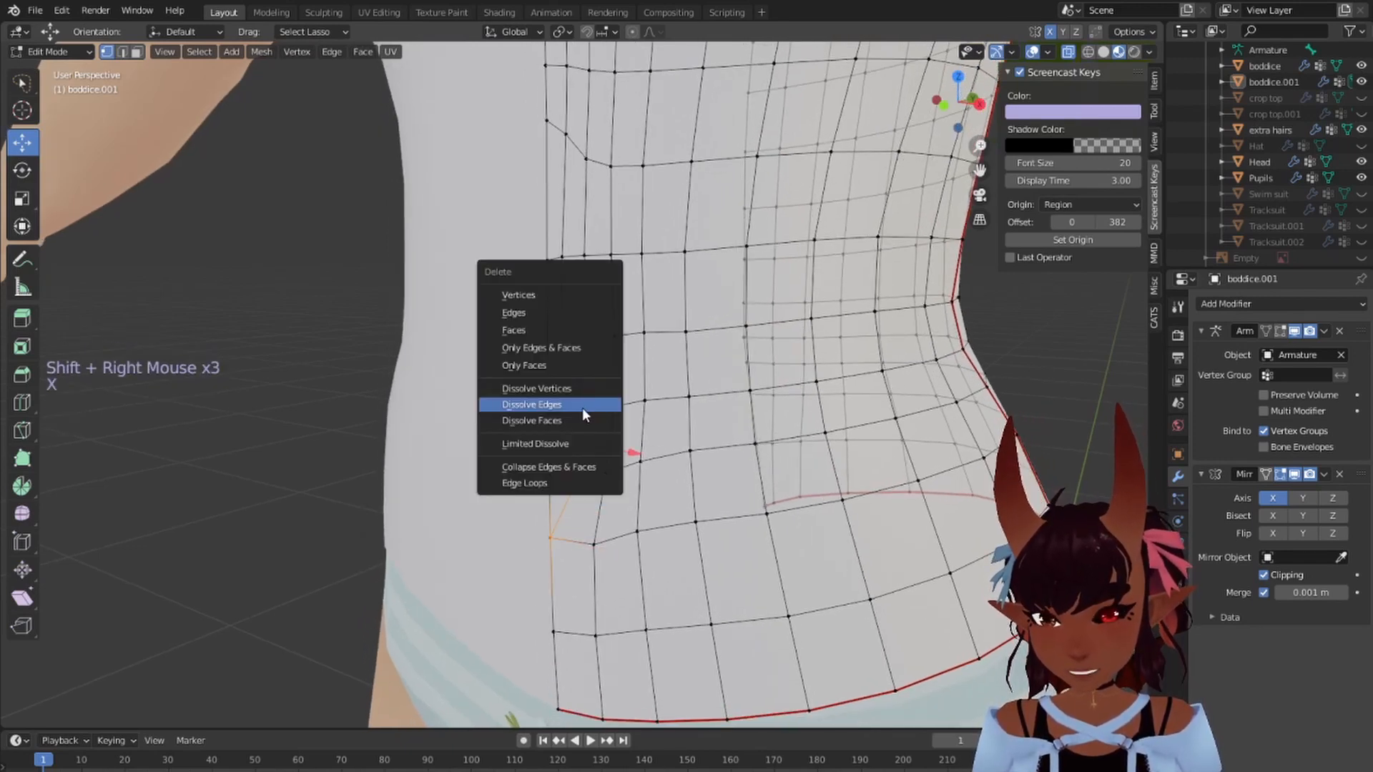
click(582, 408)
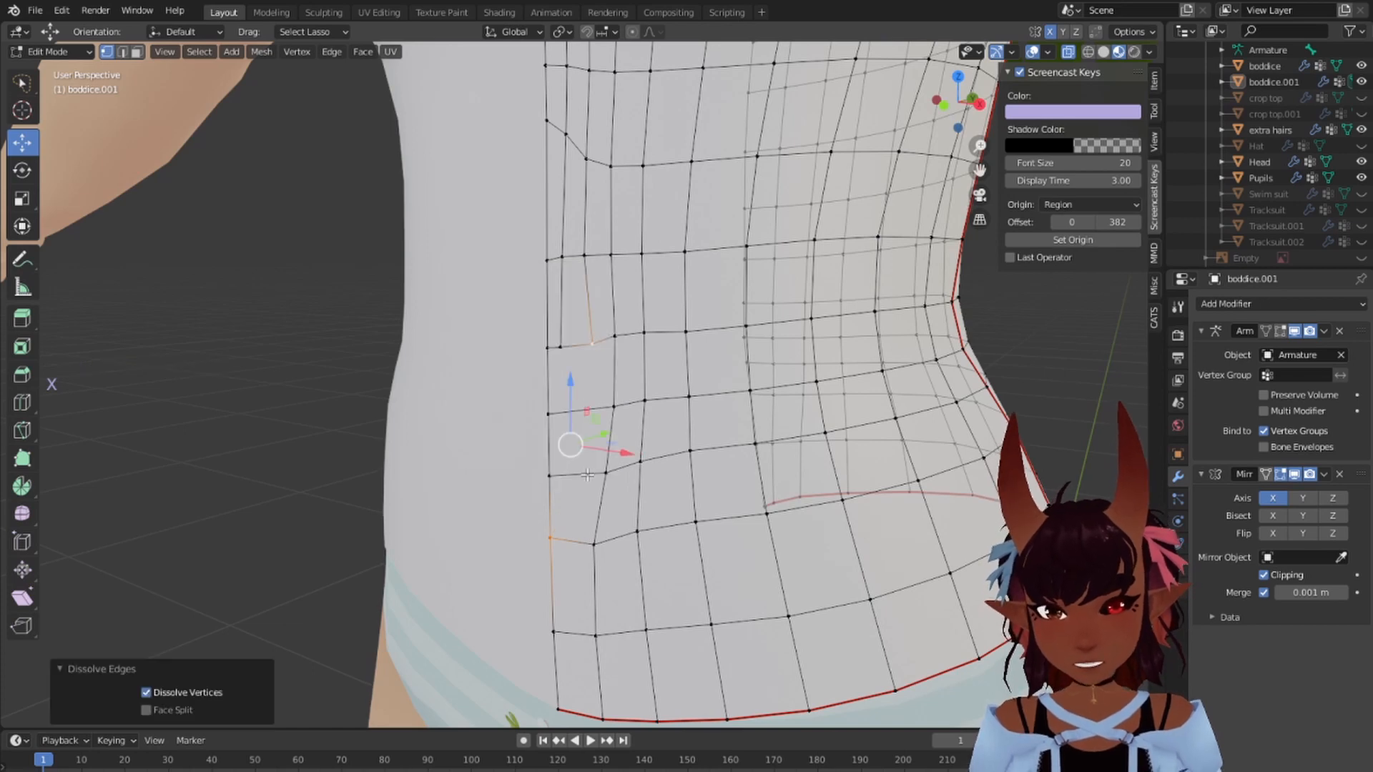
key(a)
key(a)
key(a)
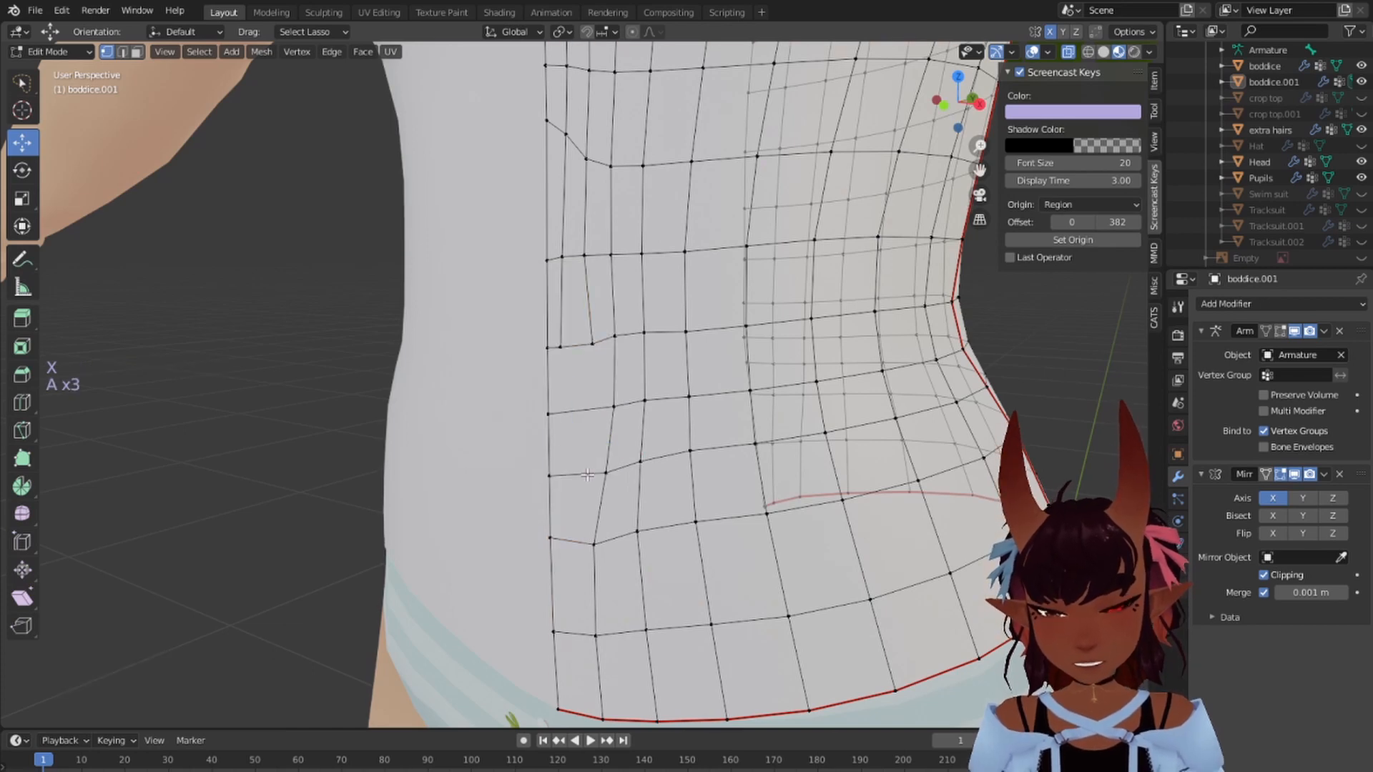
Step: Add two evenly spaced vertical loop cuts in the lower belly strip beside the centre line, with a factor of 0
key(ctrl+r)
scroll(598, 436, up, 1)
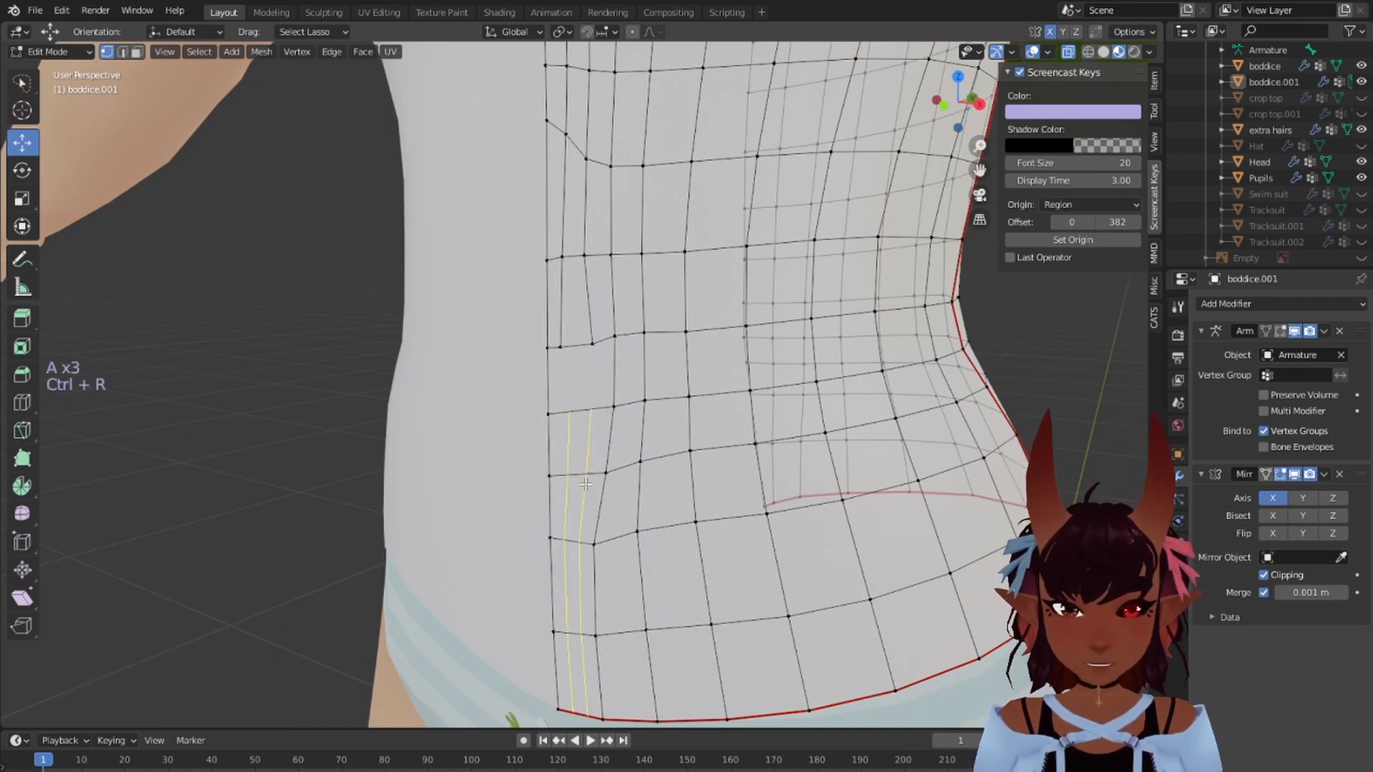
click(598, 436)
right_click(597, 436)
Step: Knife-cut two edges joining the upper ends of the new loop cuts to the open vertices in the row above
key(k)
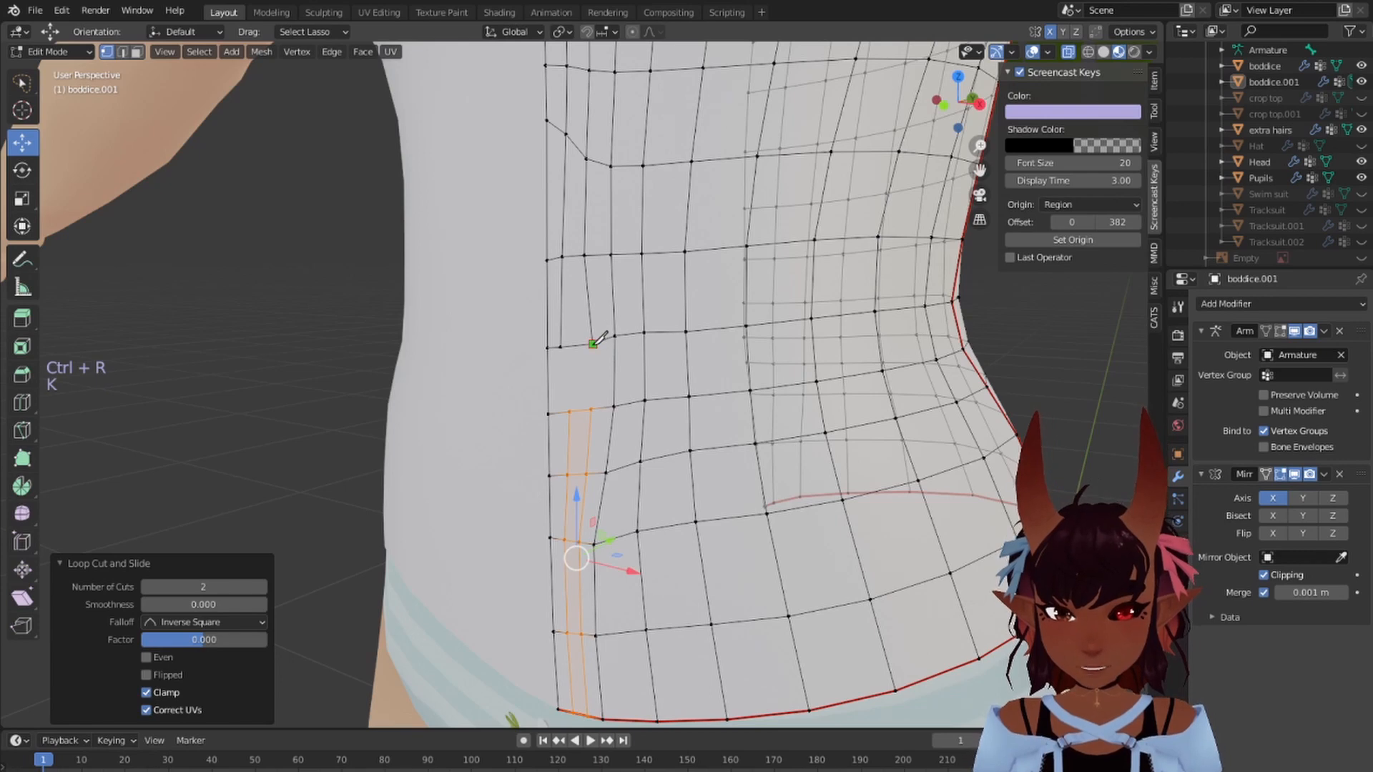
click(593, 344)
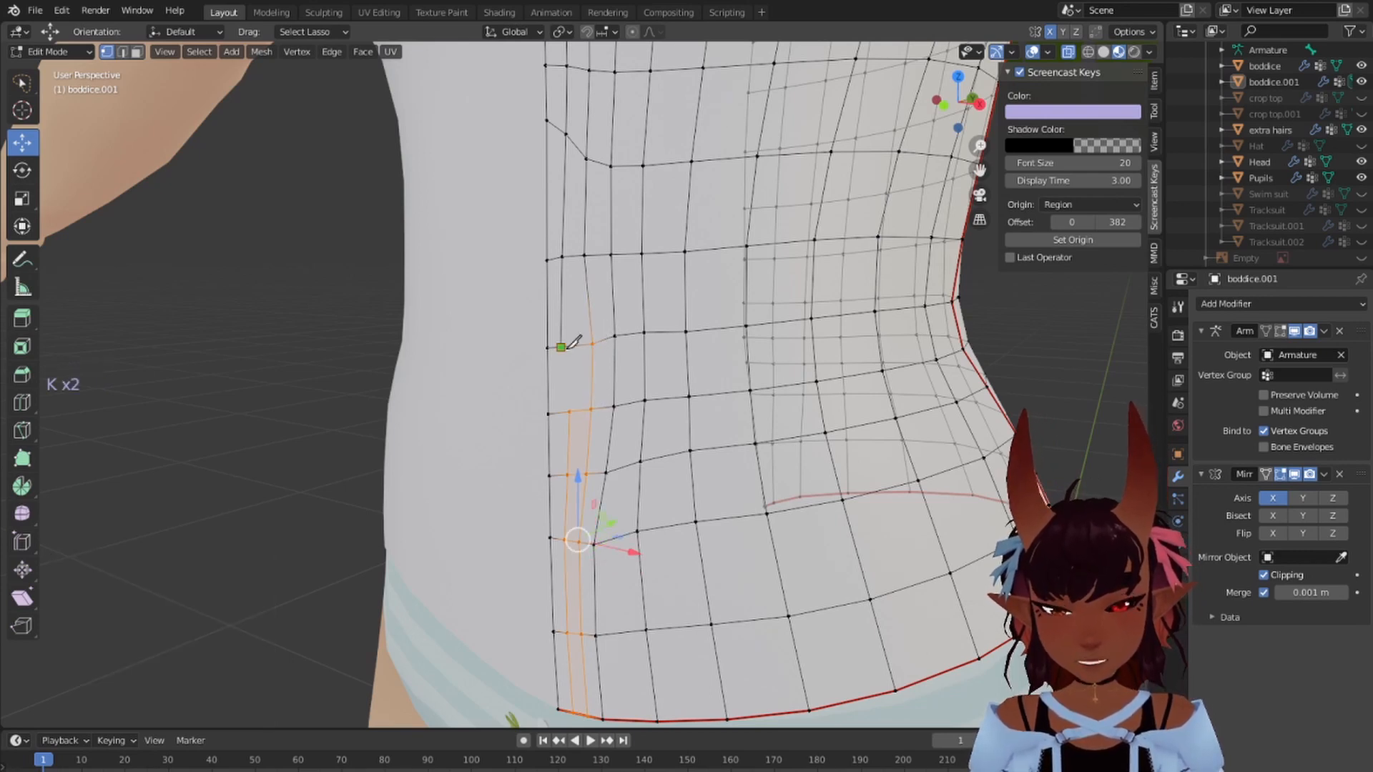
click(570, 411)
key(Return)
scroll(585, 409, down, 4)
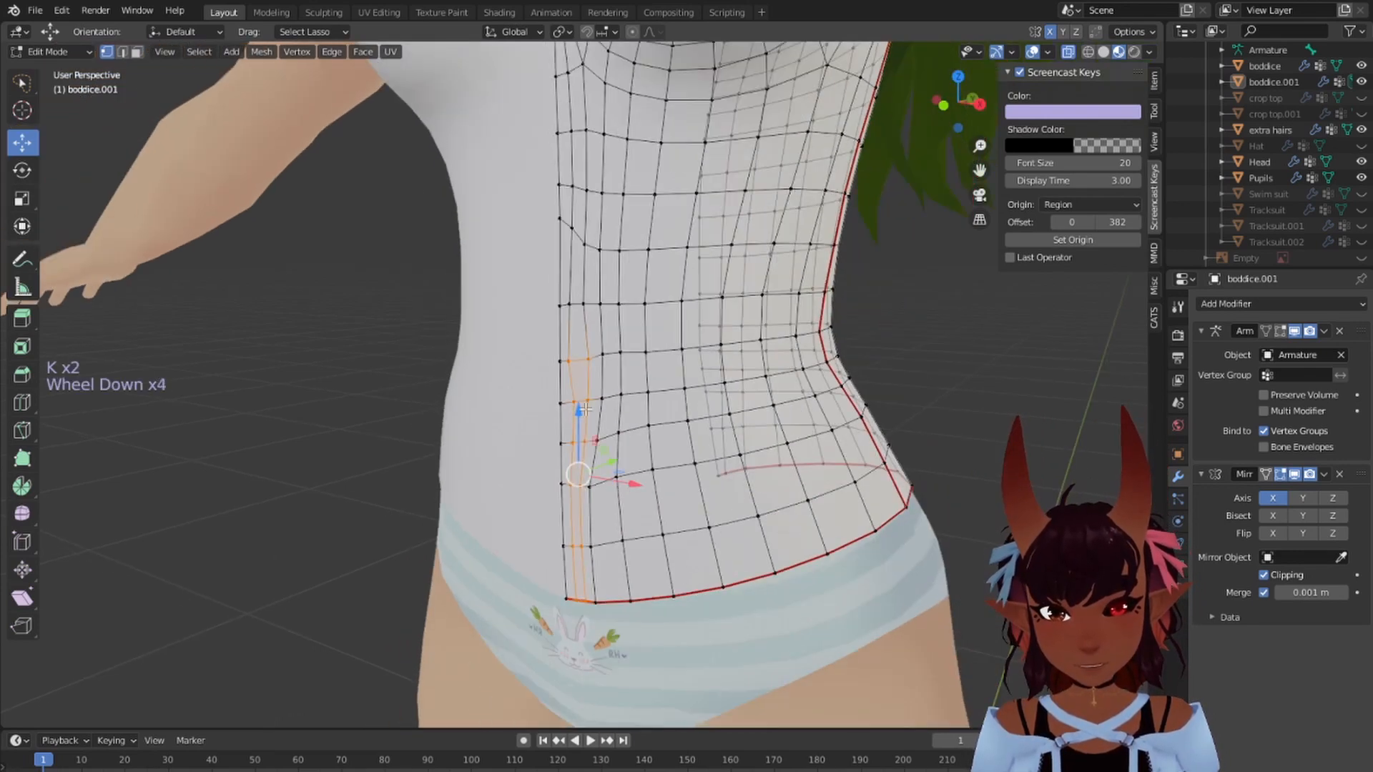
key(a)
key(a)
key(a)
Step: Select the edge loop encircling the outer part of the breast
scroll(608, 400, down, 5)
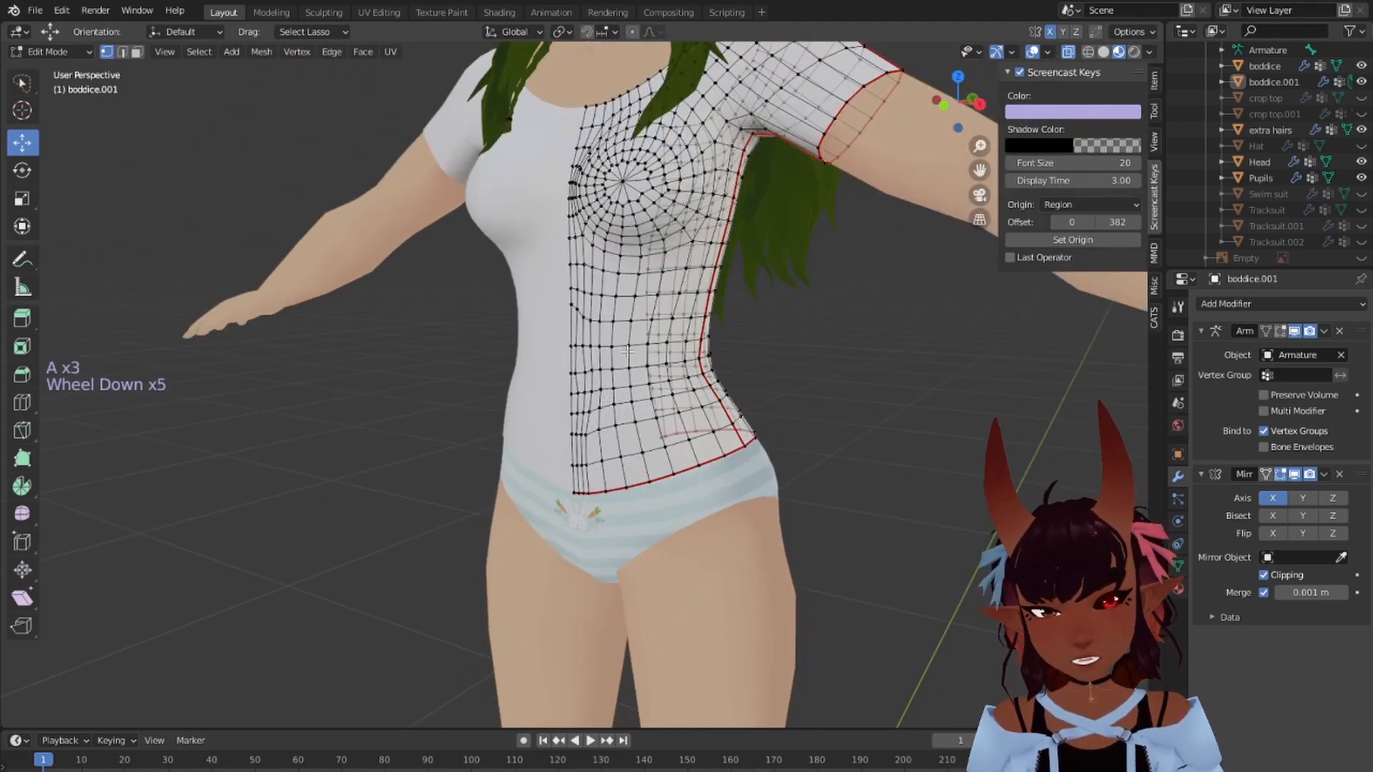
shift+middle_drag(628, 351, 647, 583)
scroll(603, 384, up, 4)
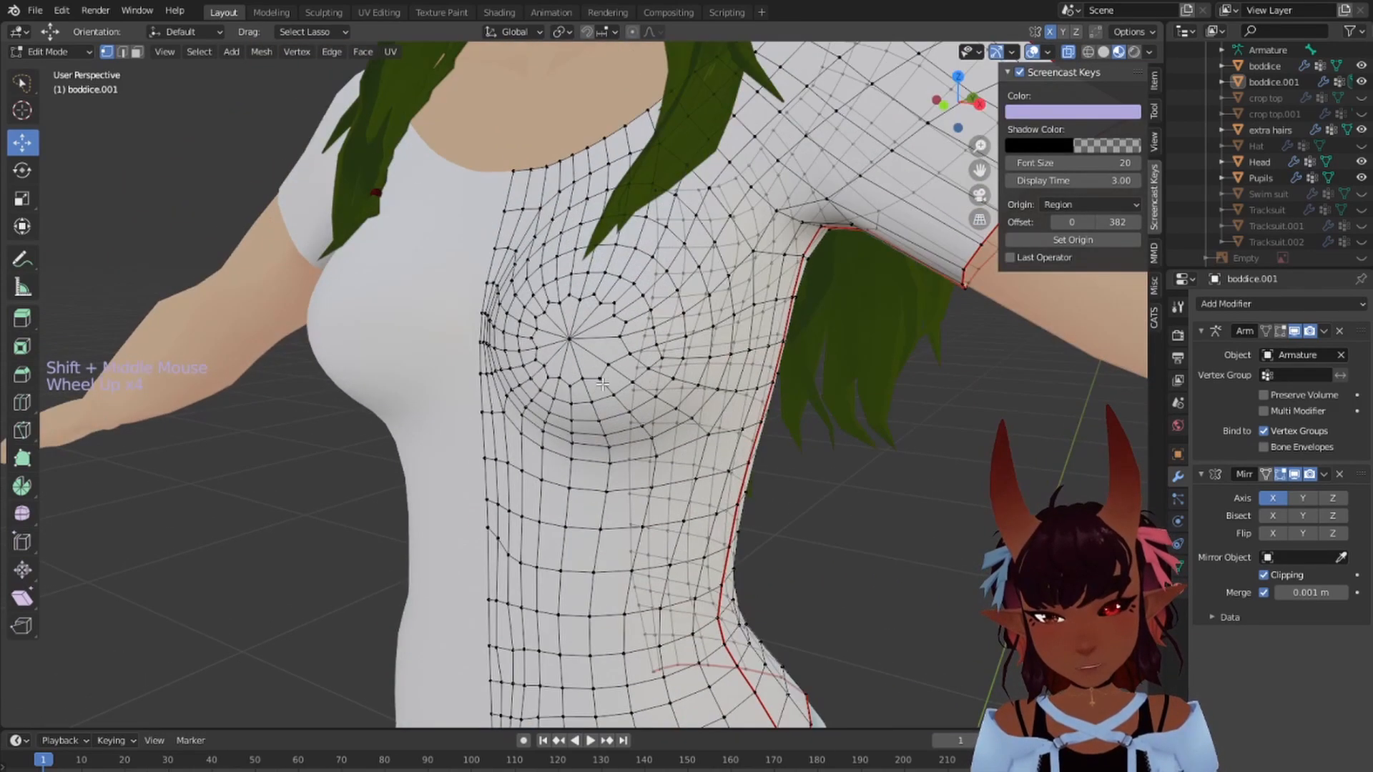
scroll(602, 384, up, 3)
scroll(602, 384, down, 3)
middle_drag(603, 384, 785, 284)
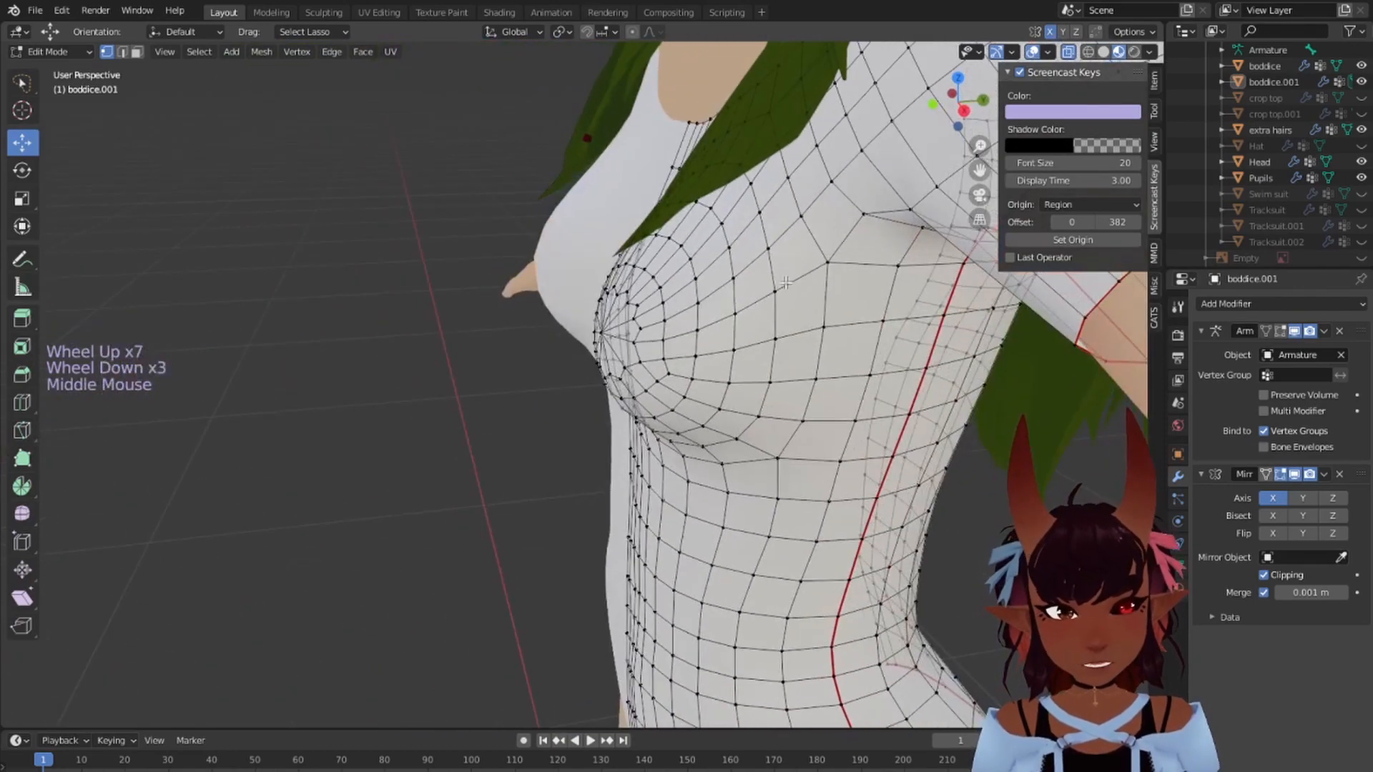
alt+right_click(774, 274)
key(x)
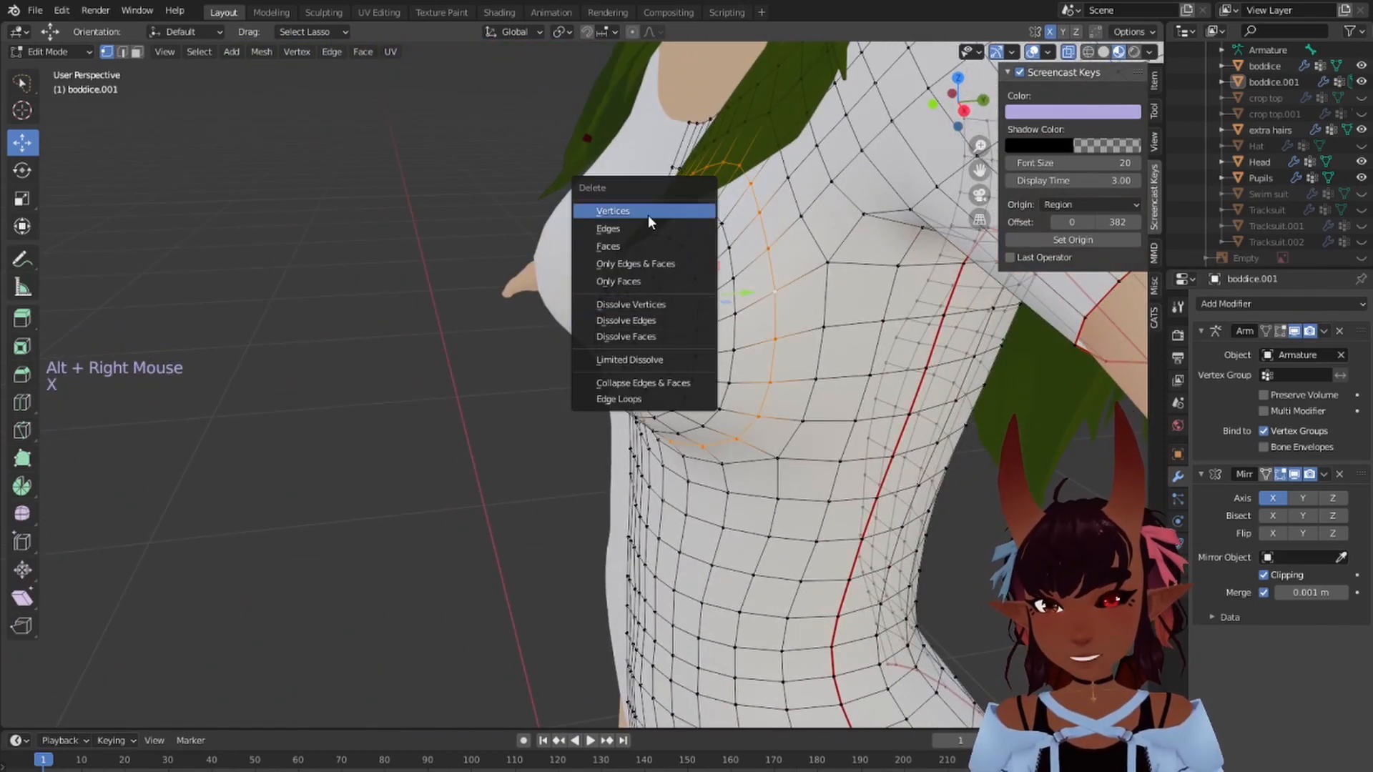
click(633, 229)
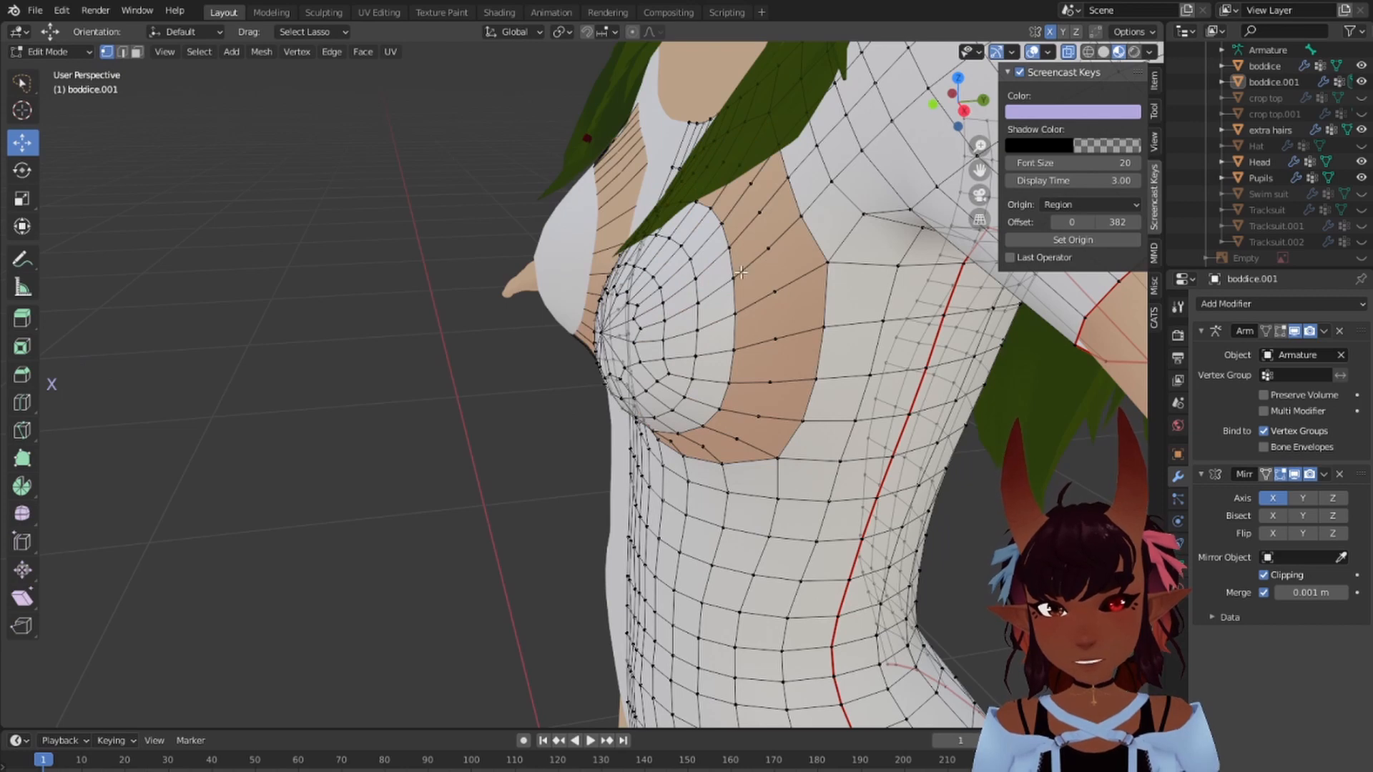
key(ctrl+z)
Step: Delete the selected loop's vertices, then select the detached breast mesh inside the gap and delete its vertices
key(x)
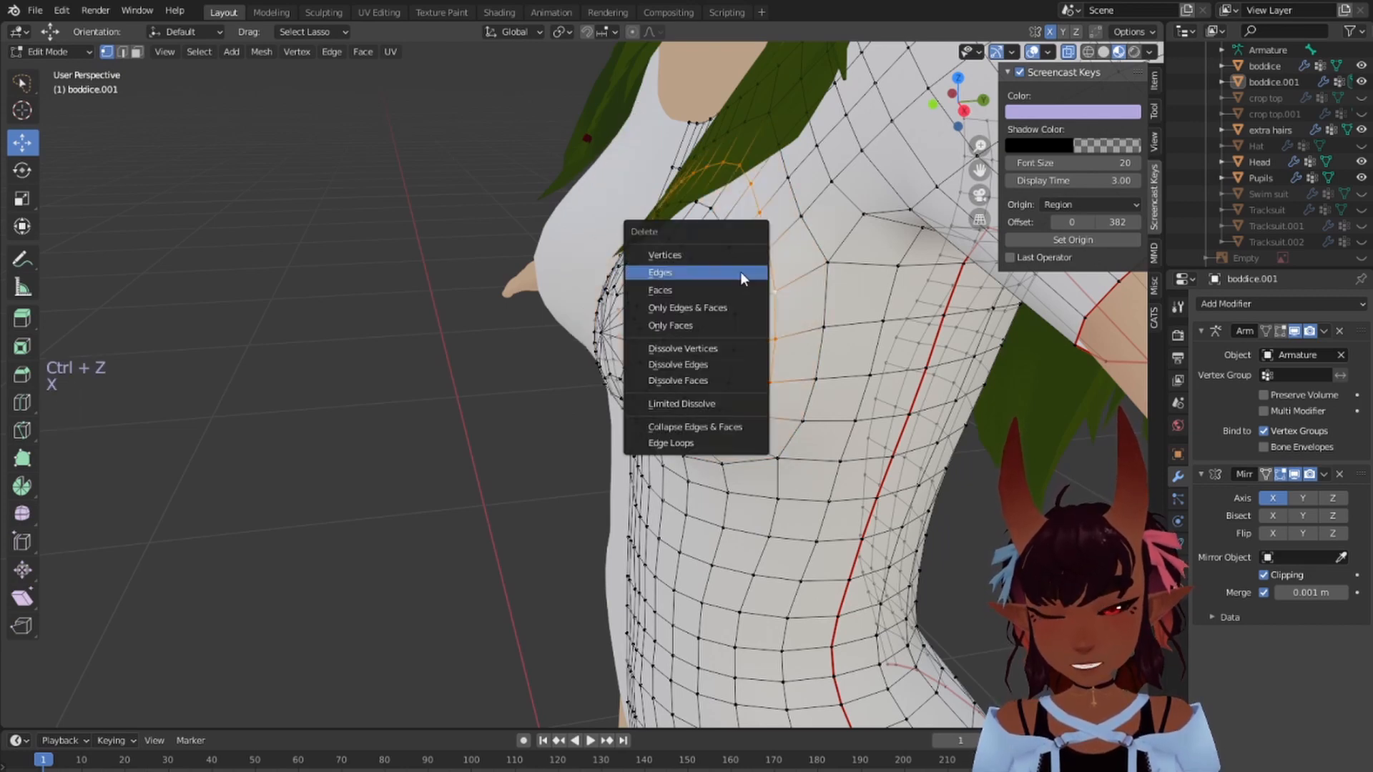
right_click(719, 243)
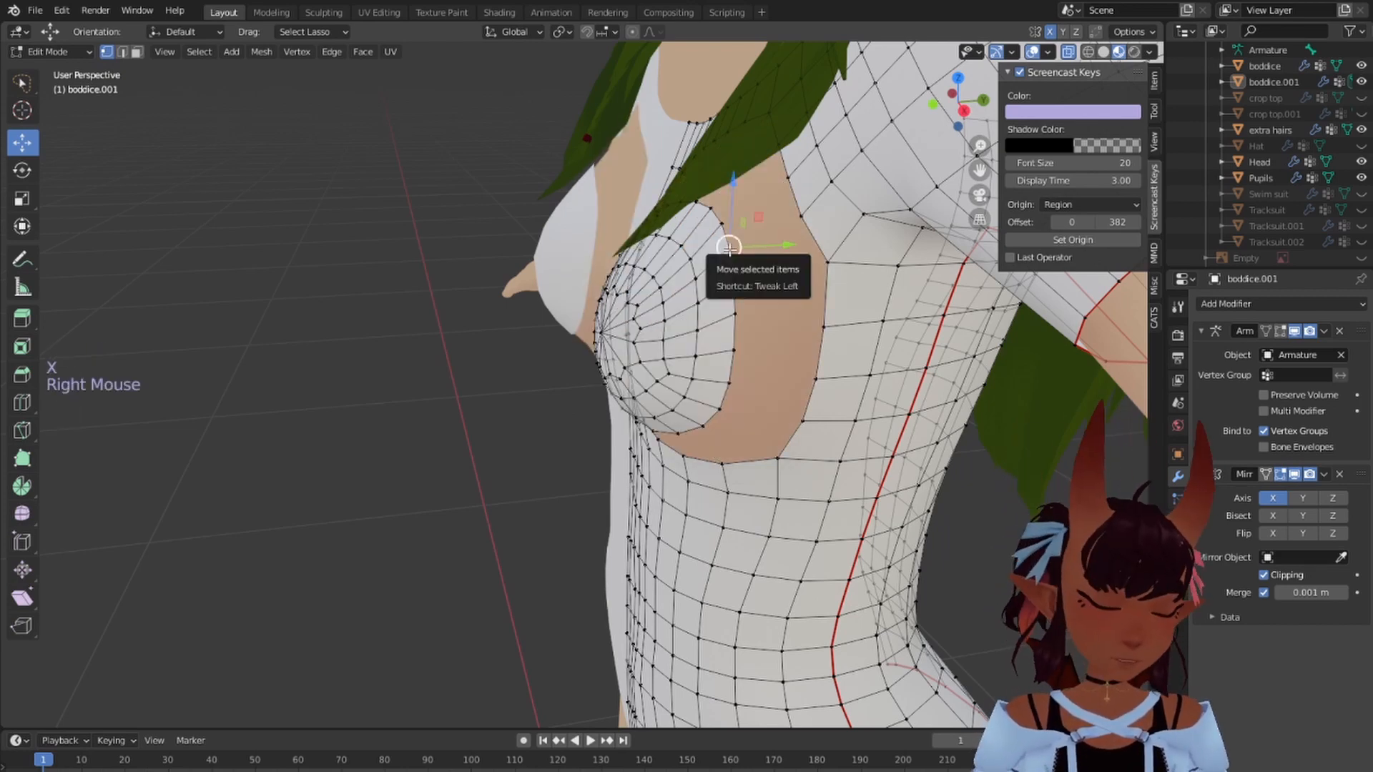
key(l)
key(x)
right_click(729, 249)
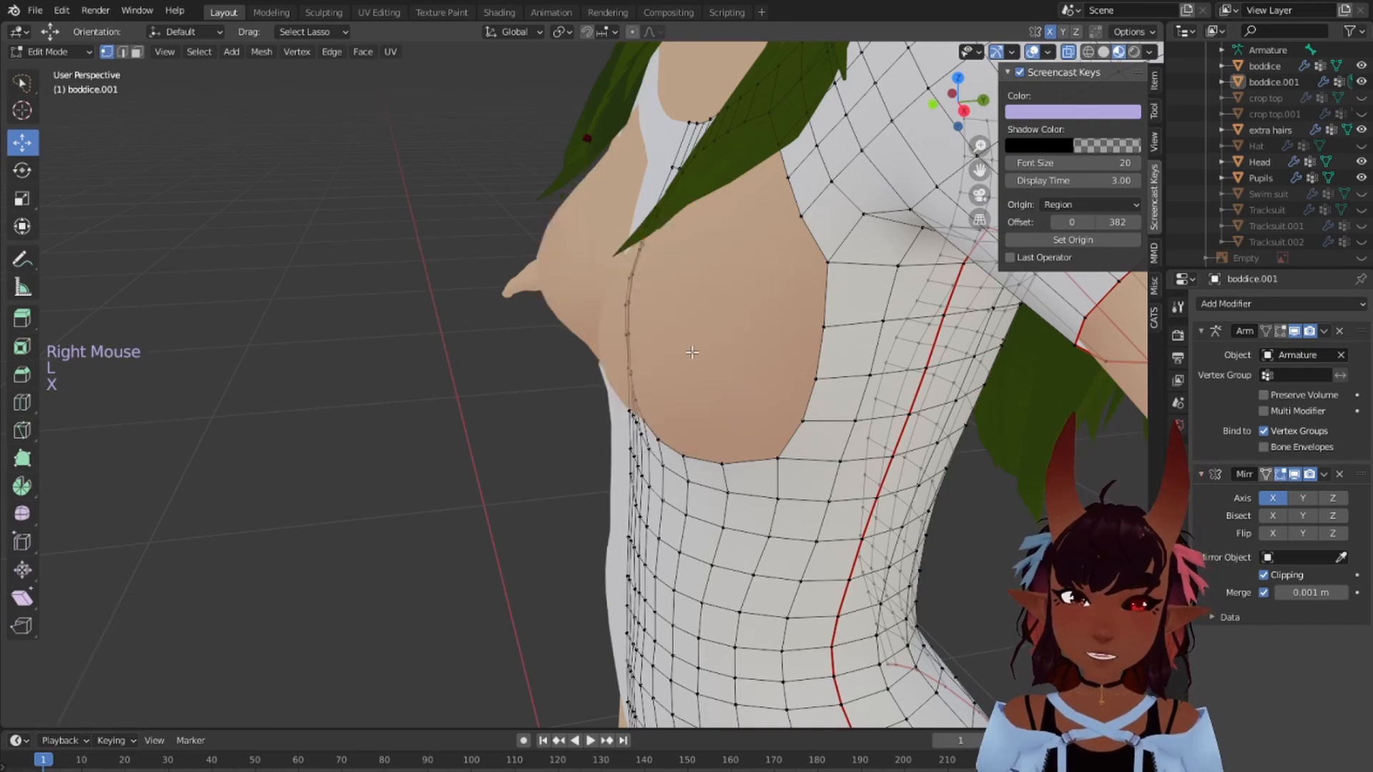
Step: Select the boundary loop of the chest hole and fill it with a single face
scroll(729, 249, down, 2)
middle_drag(730, 248, 636, 349)
scroll(636, 349, up, 3)
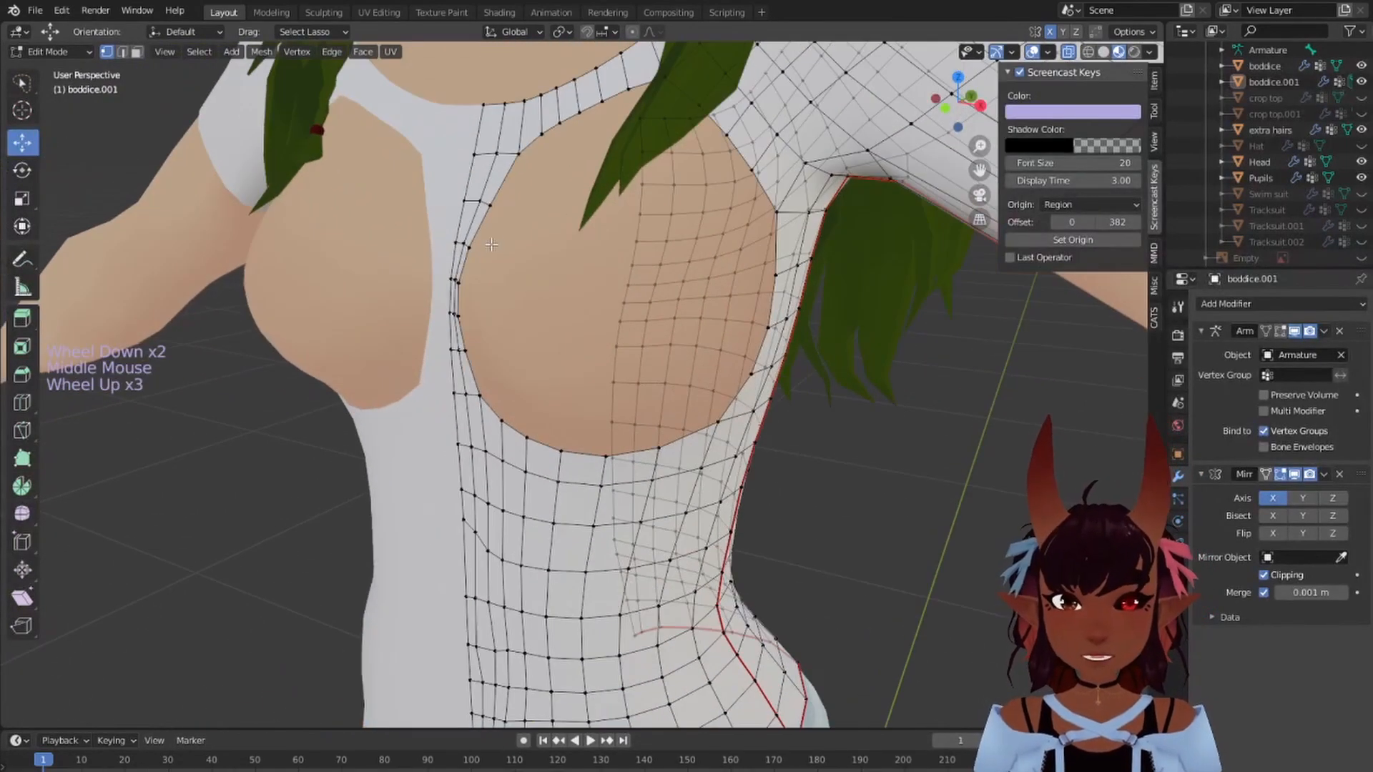
alt+right_click(506, 182)
key(f)
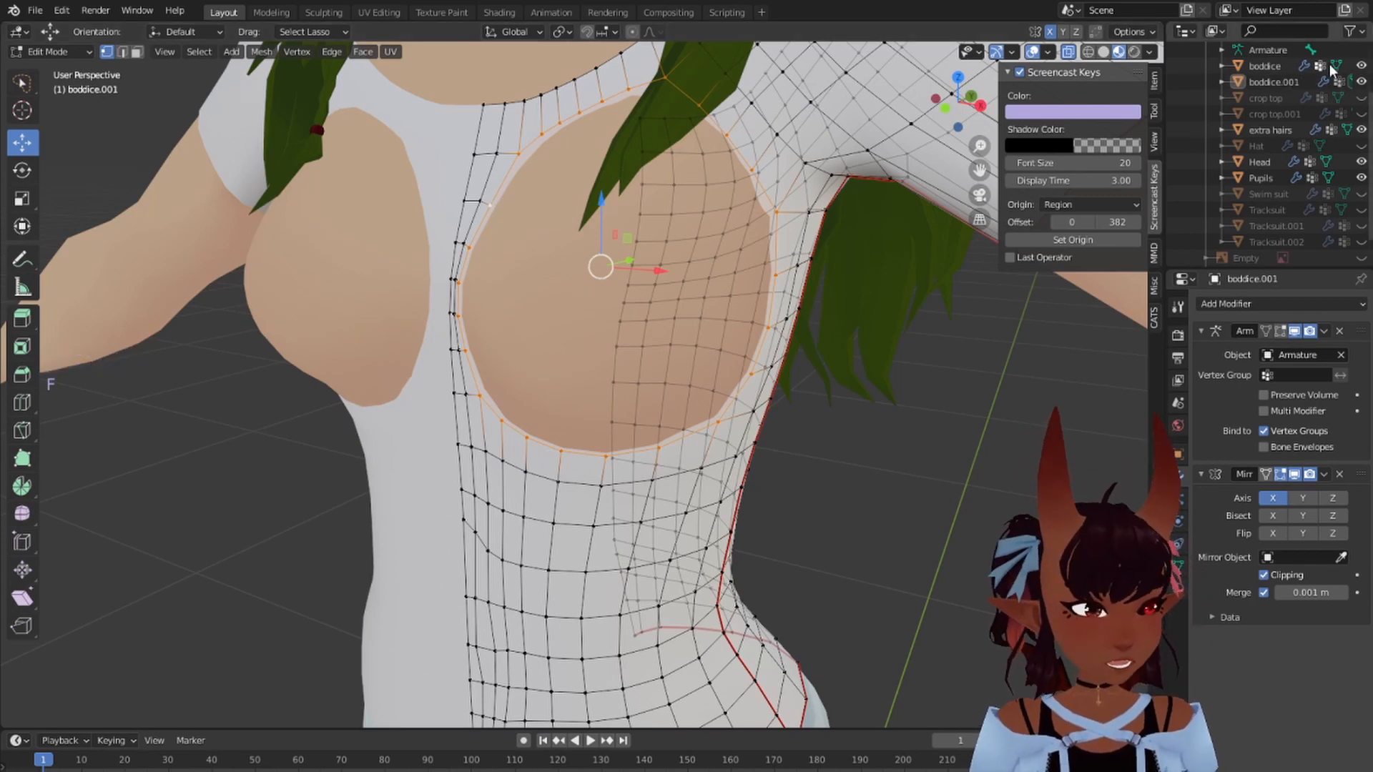
Step: Hide the boddice and extra hairs objects and turn off X-ray display, leaving the filled chest in view
click(1360, 65)
key(a)
key(a)
key(a)
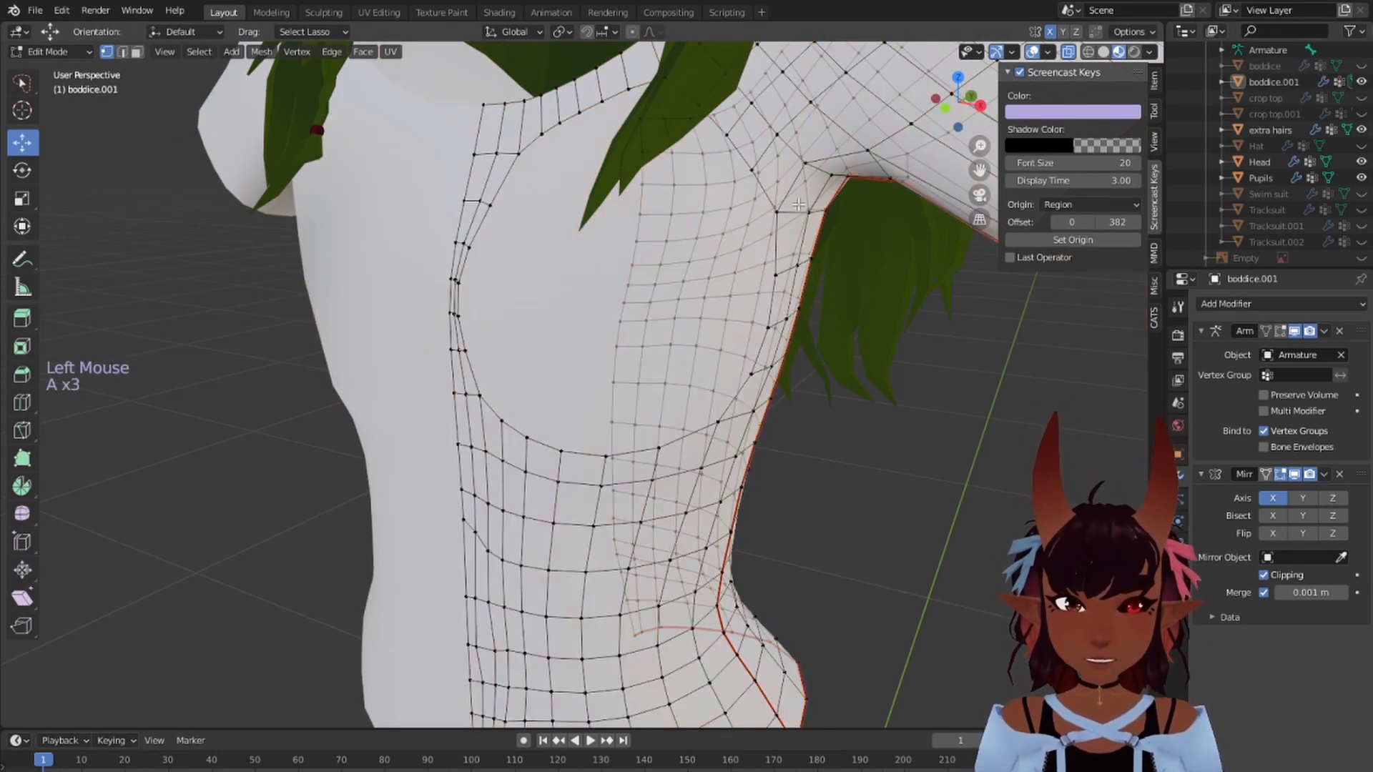
middle_drag(798, 205, 867, 140)
click(1068, 51)
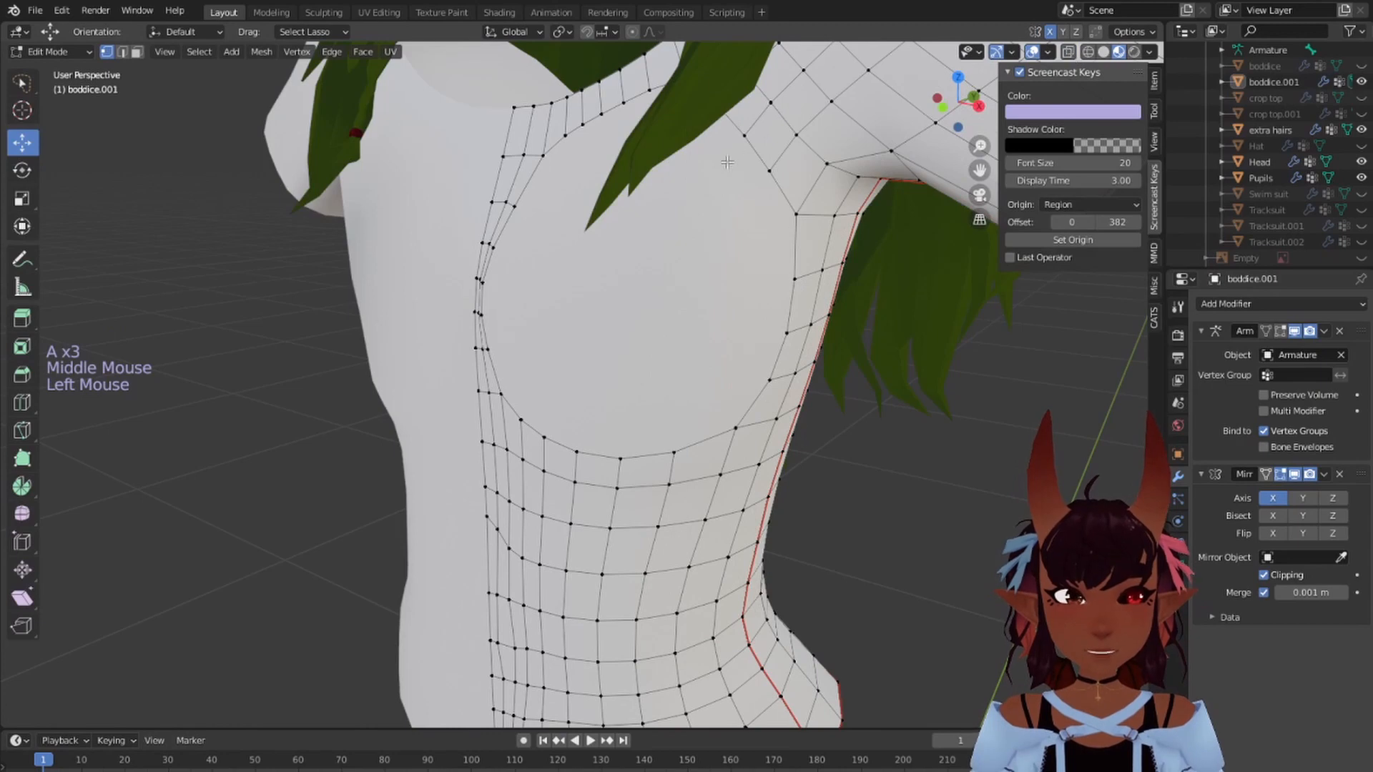
scroll(727, 162, down, 2)
scroll(613, 293, up, 1)
middle_drag(614, 293, 580, 188)
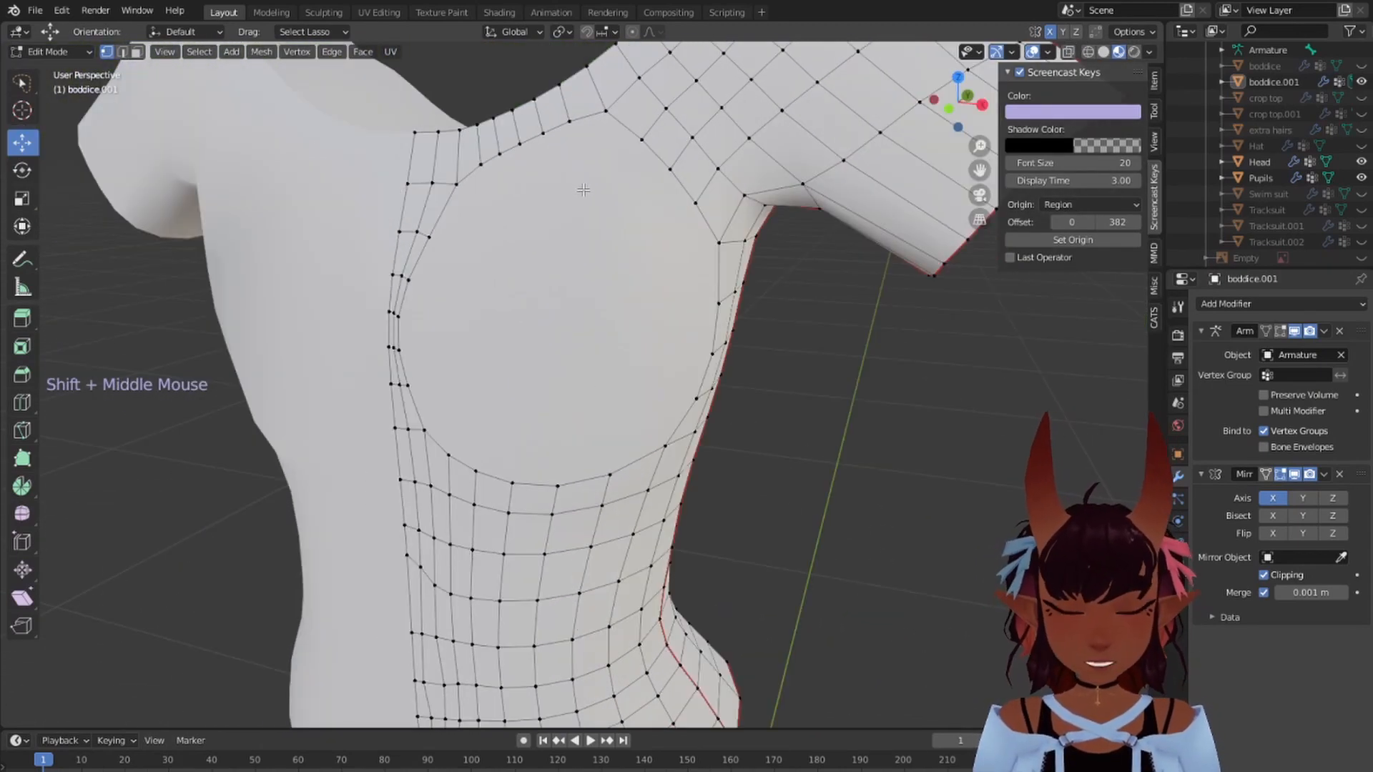
Step: Knife-cut three vertical edges across the chest face nearest the centre line, joining neckline-side vertices to matching vertices on the lower rim
key(k)
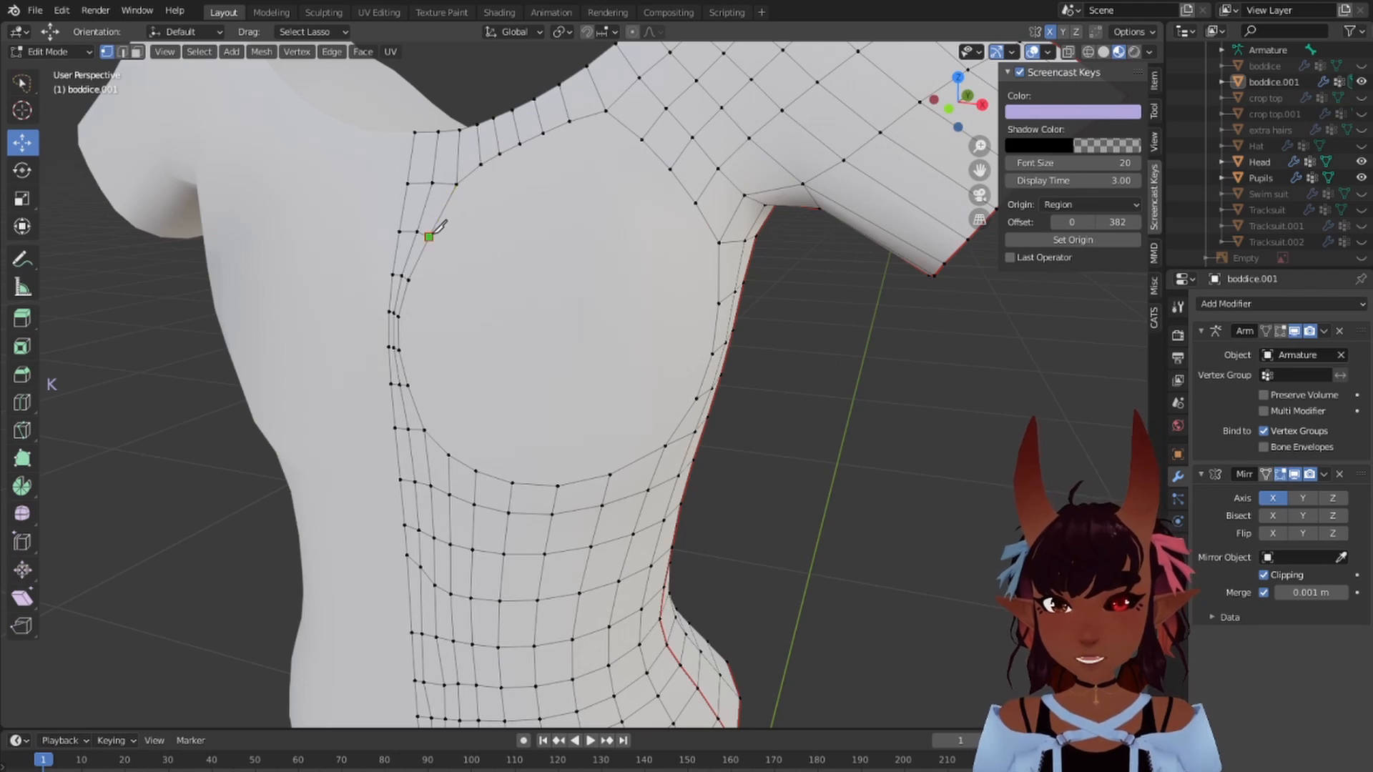
click(482, 163)
click(448, 455)
key(Return)
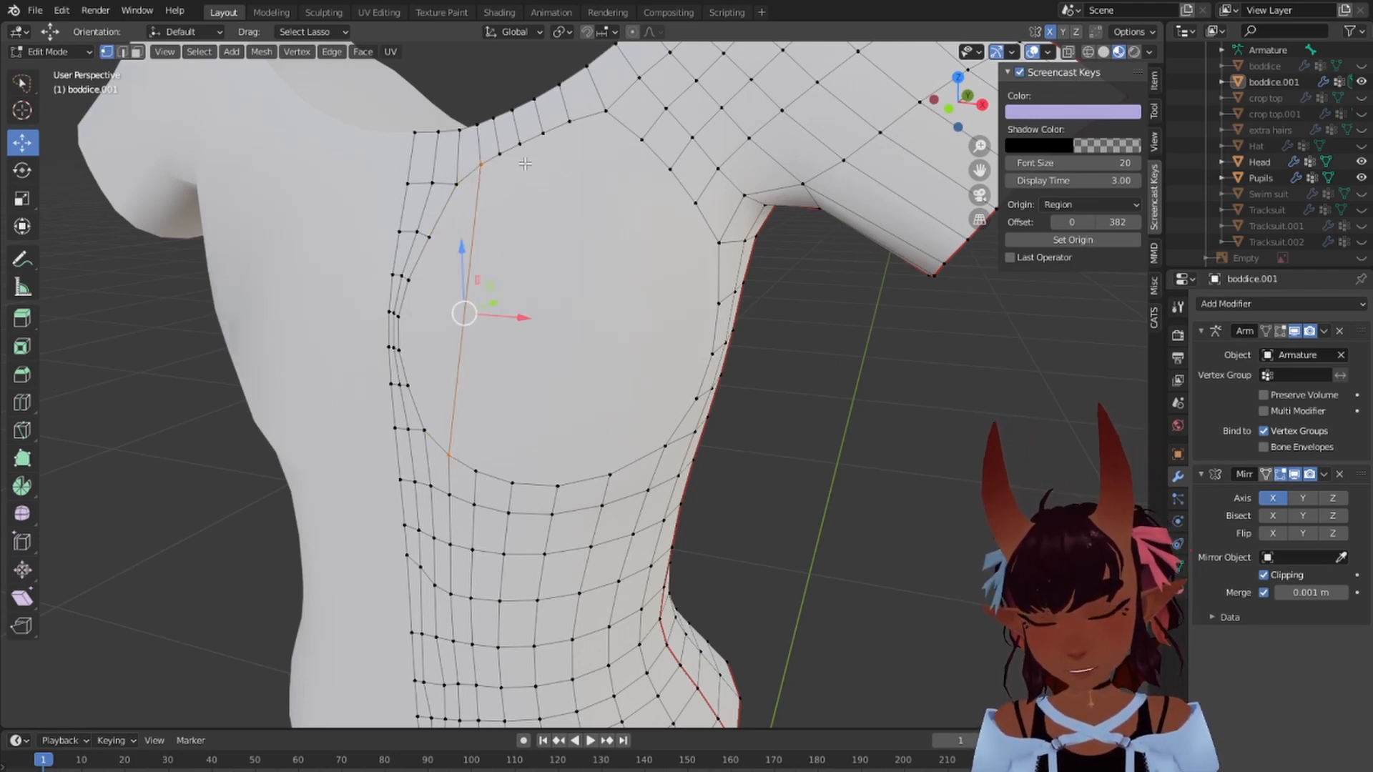
key(k)
click(500, 153)
click(475, 471)
key(Return)
key(k)
click(520, 143)
click(512, 483)
key(Return)
Step: Knife-cut three more vertical edges across the outer part of the chest face, from the upper rim to the lower rim
key(k)
click(543, 133)
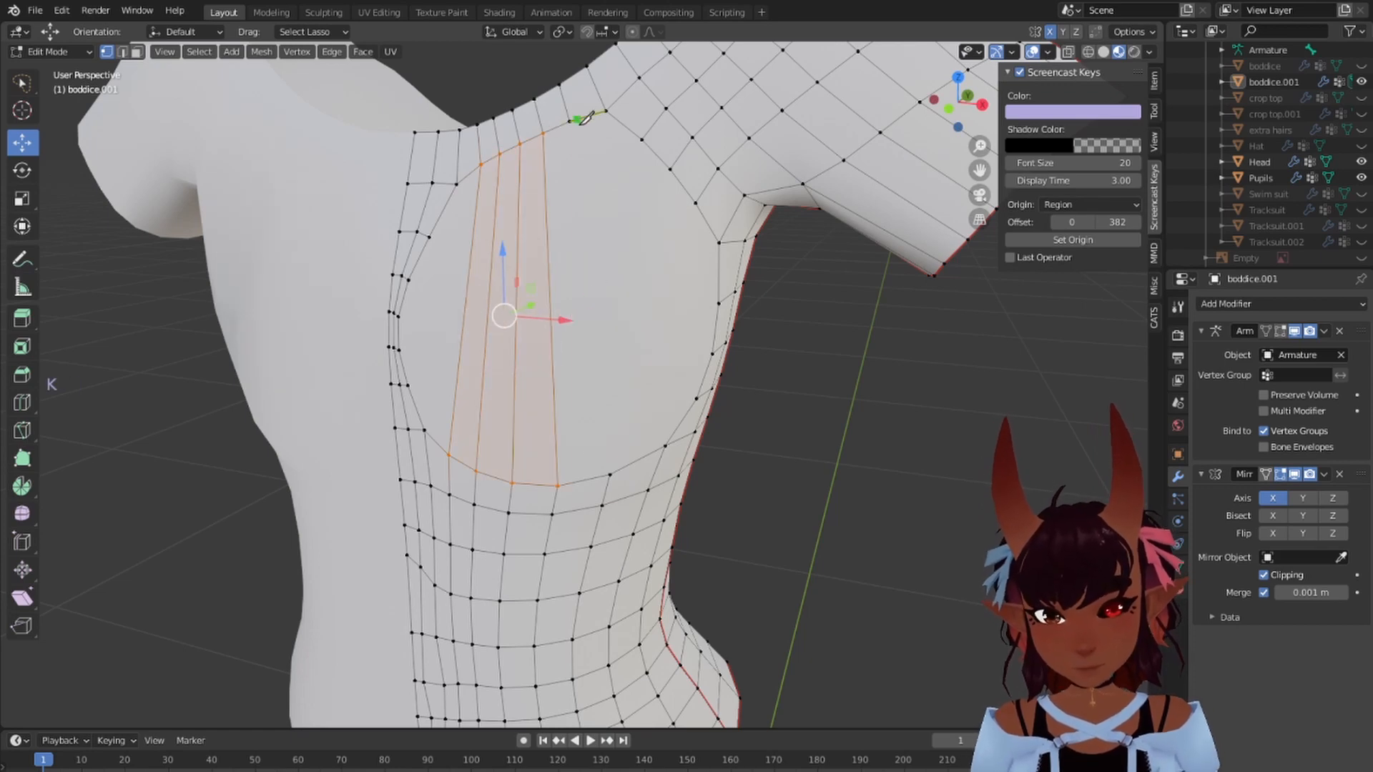
click(572, 120)
click(609, 474)
key(Return)
key(k)
click(605, 111)
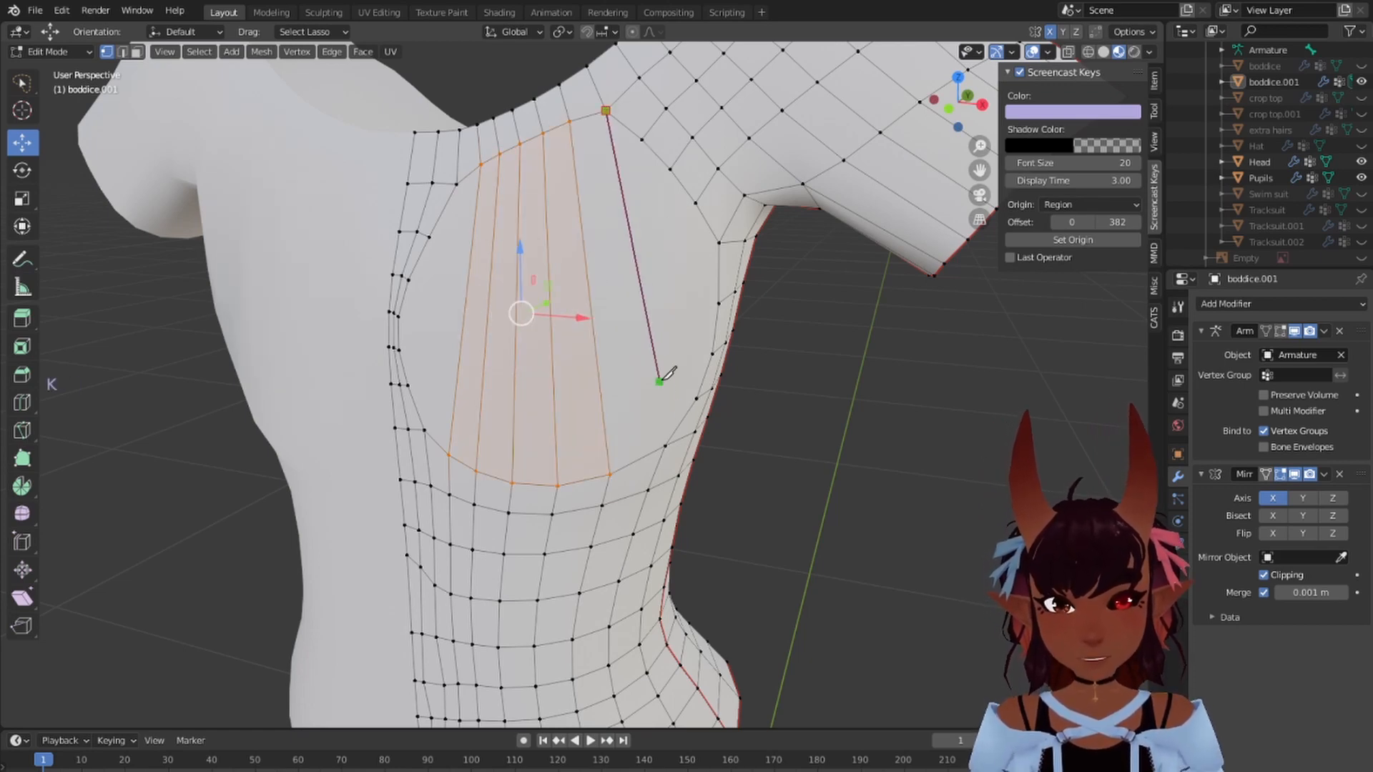
click(665, 446)
key(Return)
Step: Knife-cut two horizontal edges across the upper chest face, joining armpit-side rim vertices to matching vertices near the centre line
key(k)
click(670, 168)
click(429, 237)
key(Return)
key(k)
click(695, 203)
Step: Knife-cut three further horizontal edges across the middle and lower chest face, between the centre-side and armpit-side rim vertices
key(k)
click(398, 316)
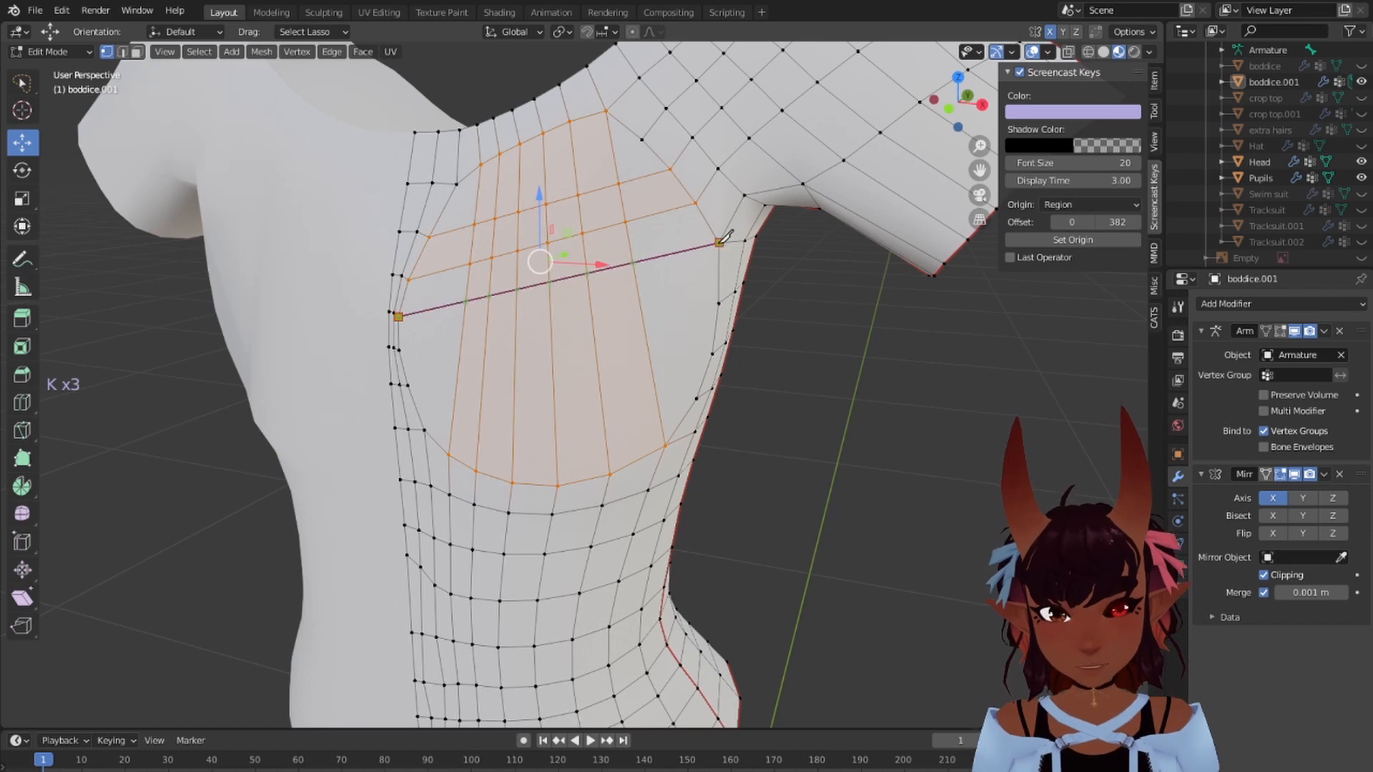
click(719, 242)
key(Return)
key(k)
click(398, 349)
click(718, 303)
key(Return)
key(k)
click(407, 385)
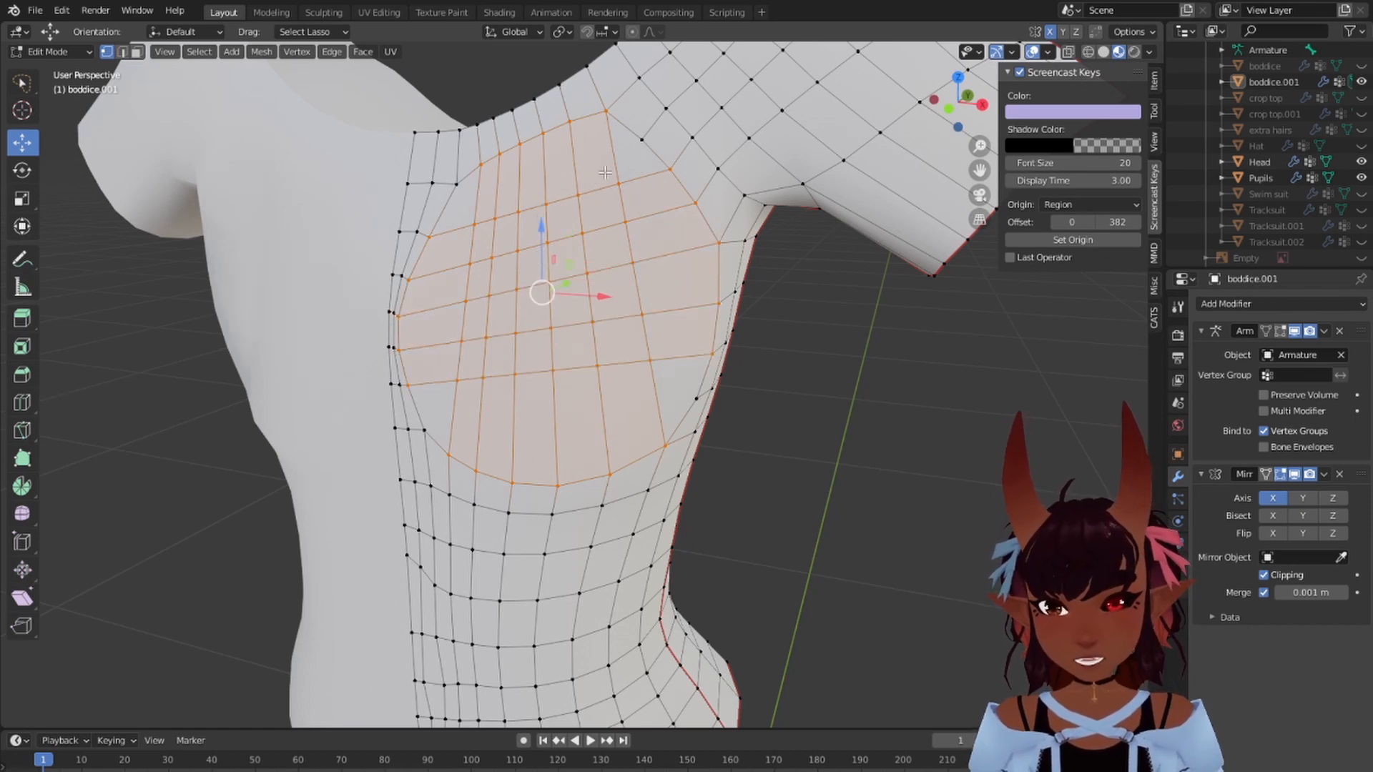
Step: Add the remaining rim vertices to the chest selection and relax the chest grid with two passes of the Smooth tool
shift+right_click(463, 184)
shift+right_click(666, 403)
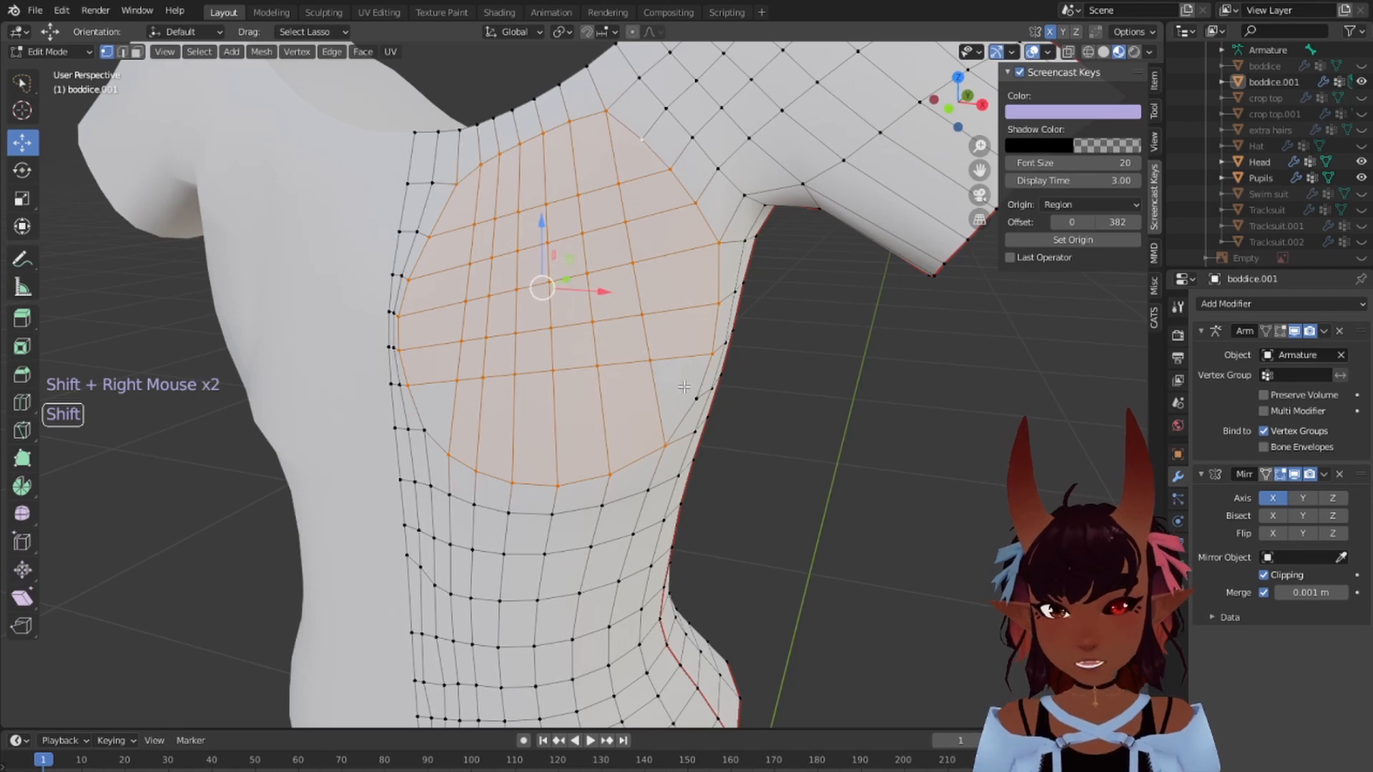
shift+right_click(685, 389)
shift+right_click(445, 425)
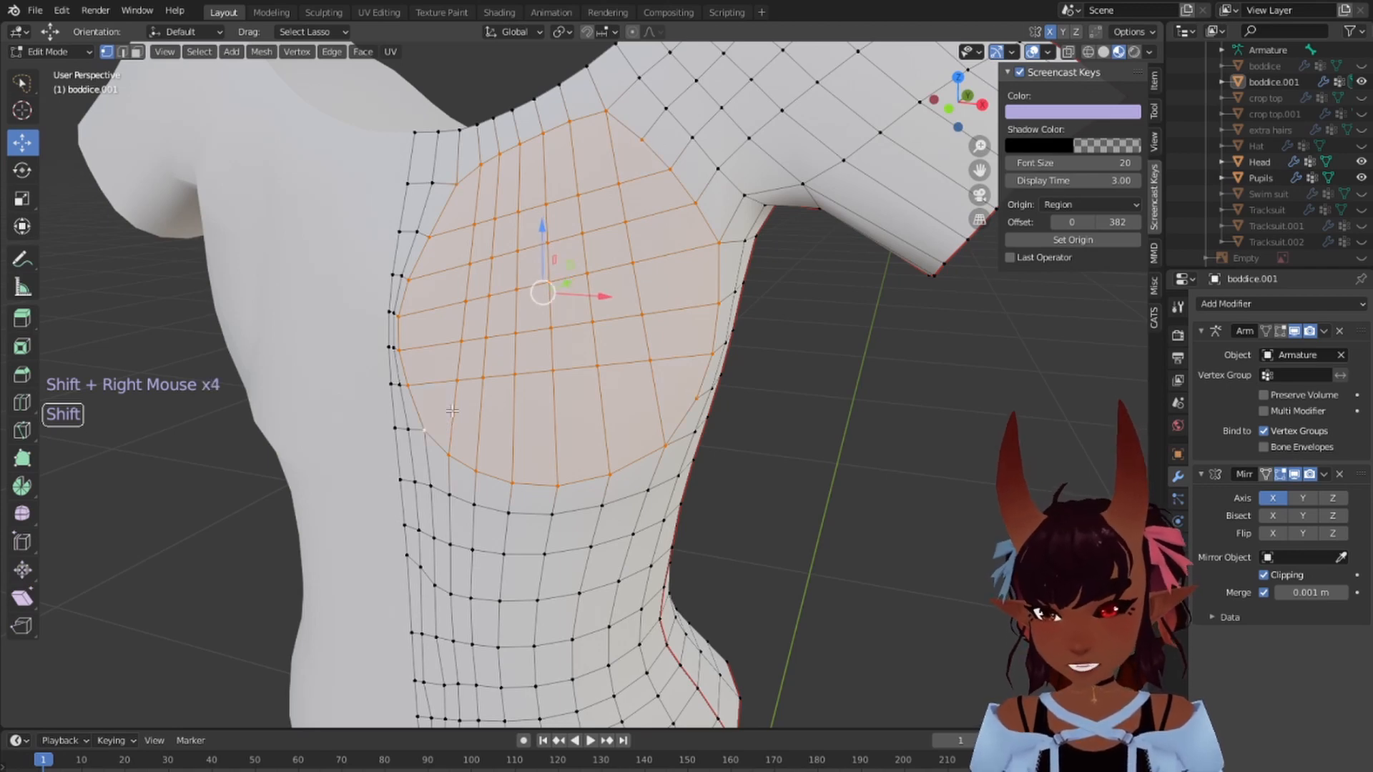
click(22, 514)
drag(533, 295, 677, 217)
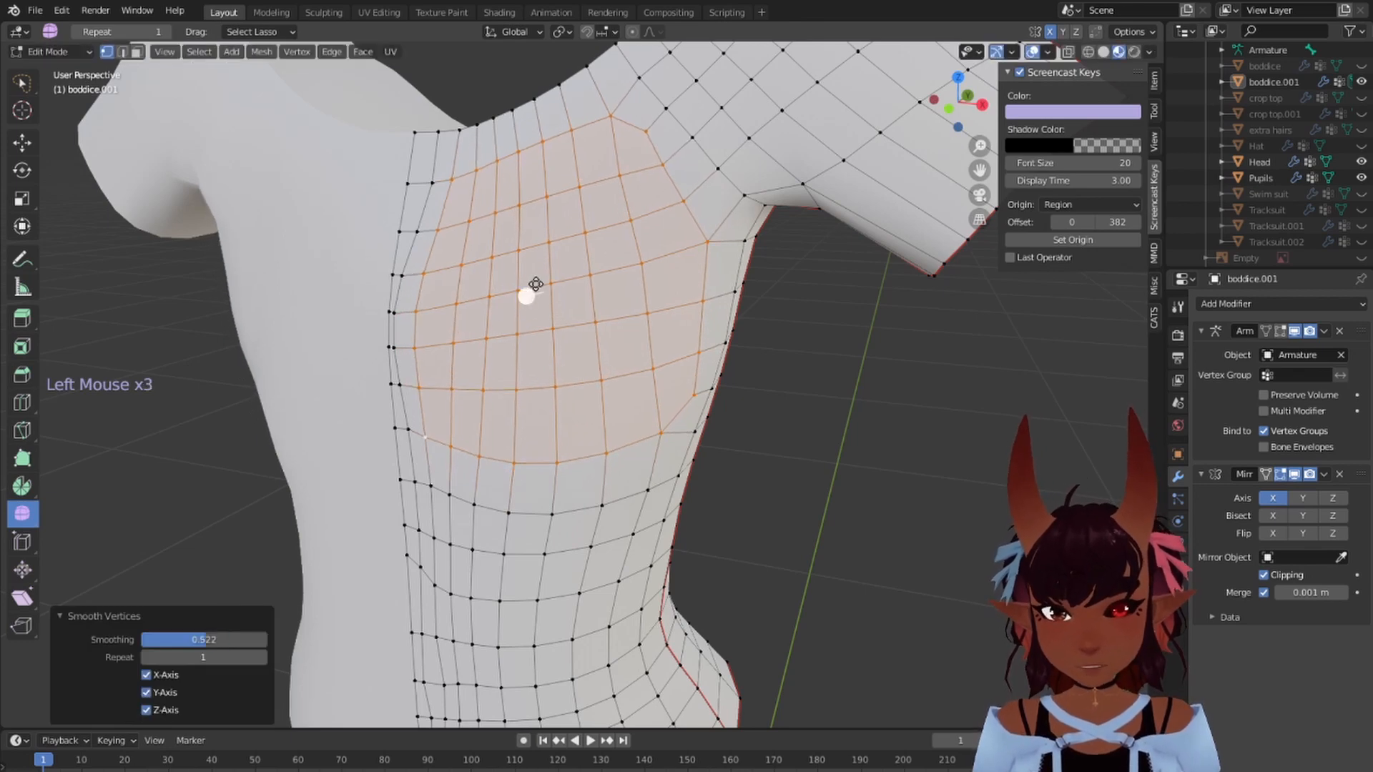
drag(527, 291, 654, 210)
key(a)
key(a)
key(a)
scroll(687, 245, down, 5)
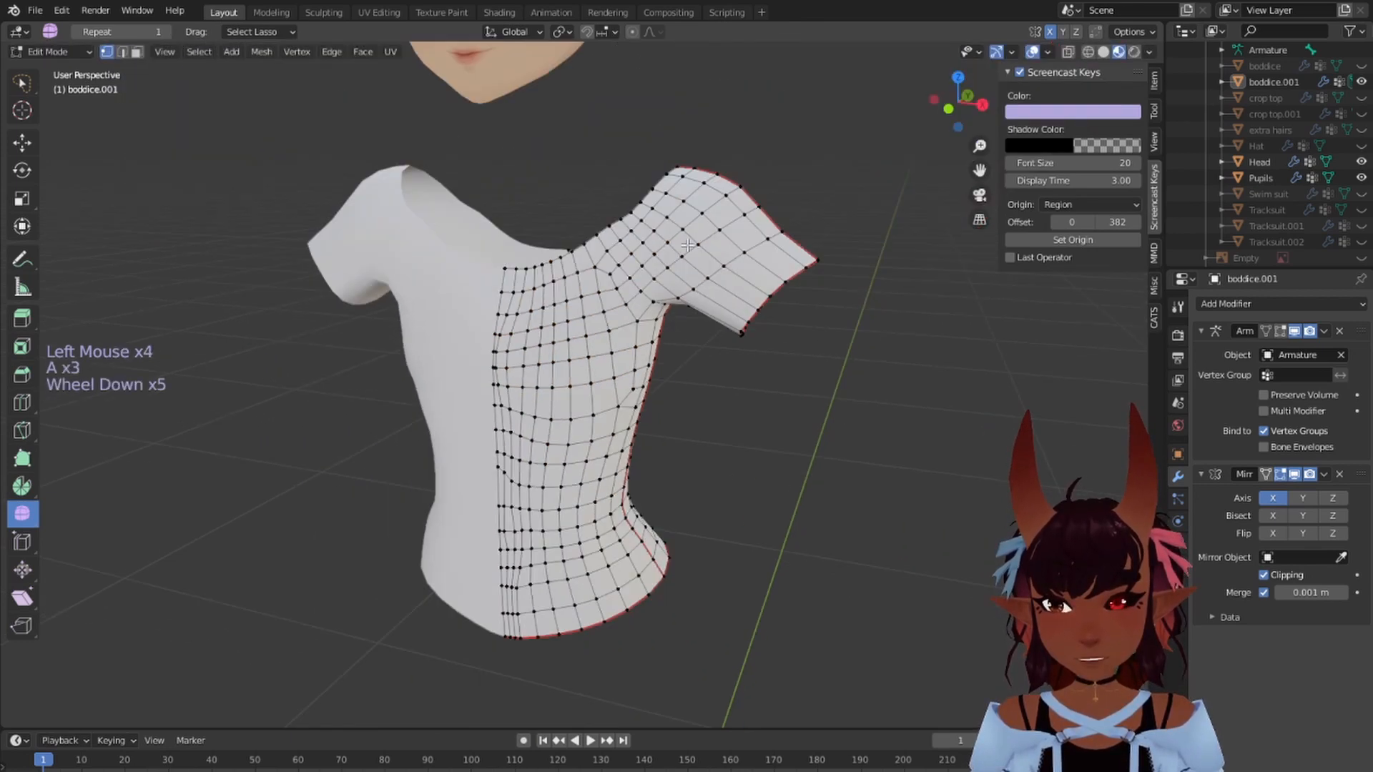
Step: With proportional editing enabled, pull a vertex near the middle of the chest grid about 0.037 m forward along Y, using a 0.112 falloff size
middle_drag(789, 248, 245, 202)
scroll(245, 203, up, 2)
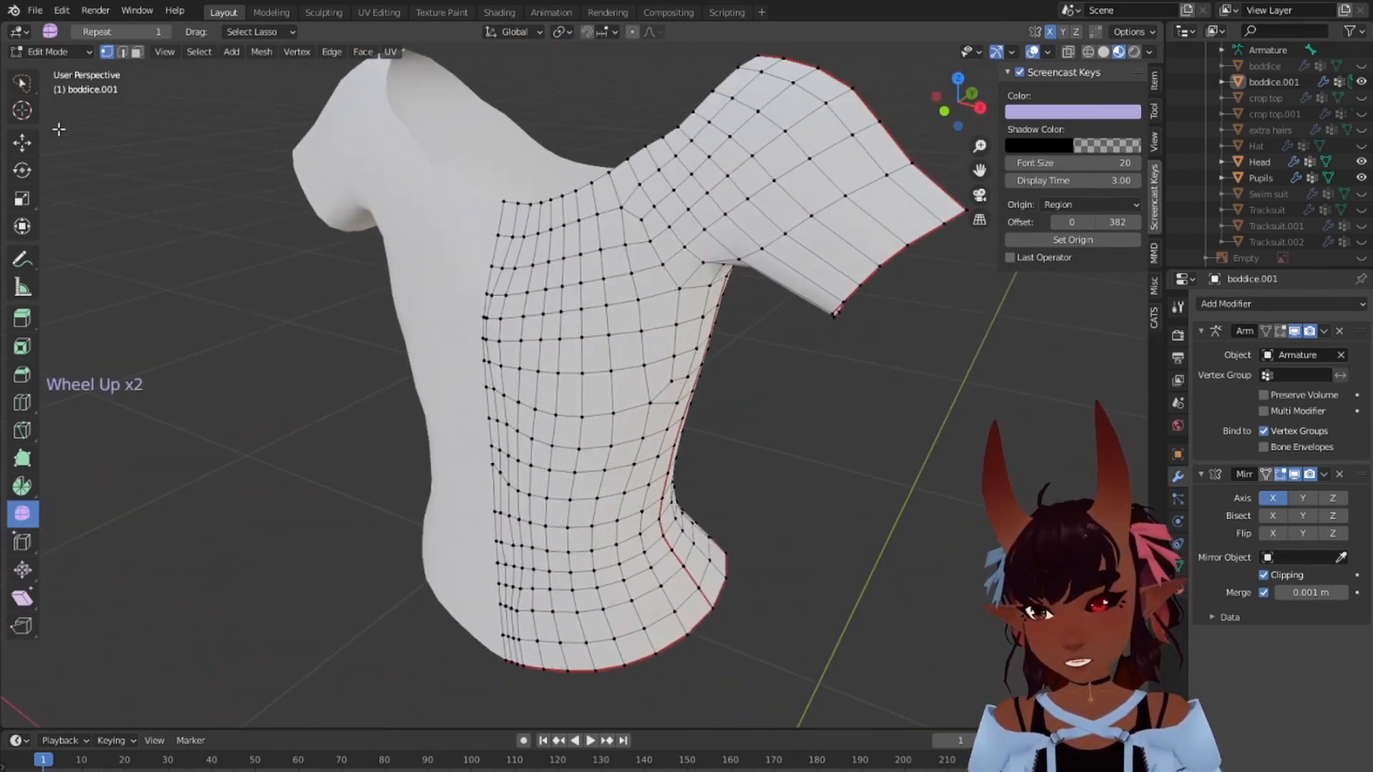
click(22, 142)
right_click(561, 315)
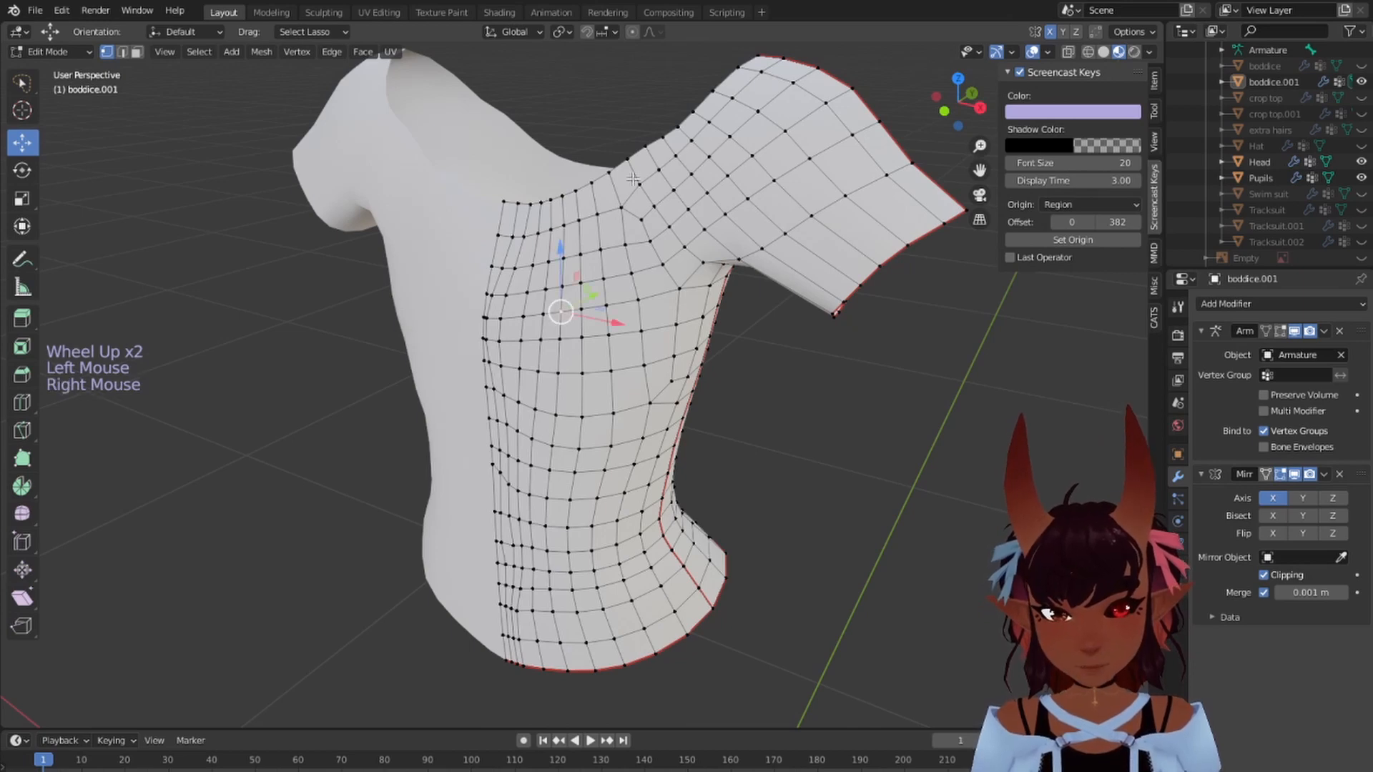
click(632, 32)
scroll(592, 298, down, 5)
drag(592, 294, 555, 309)
scroll(555, 306, down, 2)
scroll(555, 310, down, 2)
middle_drag(555, 310, 636, 369)
scroll(634, 370, down, 3)
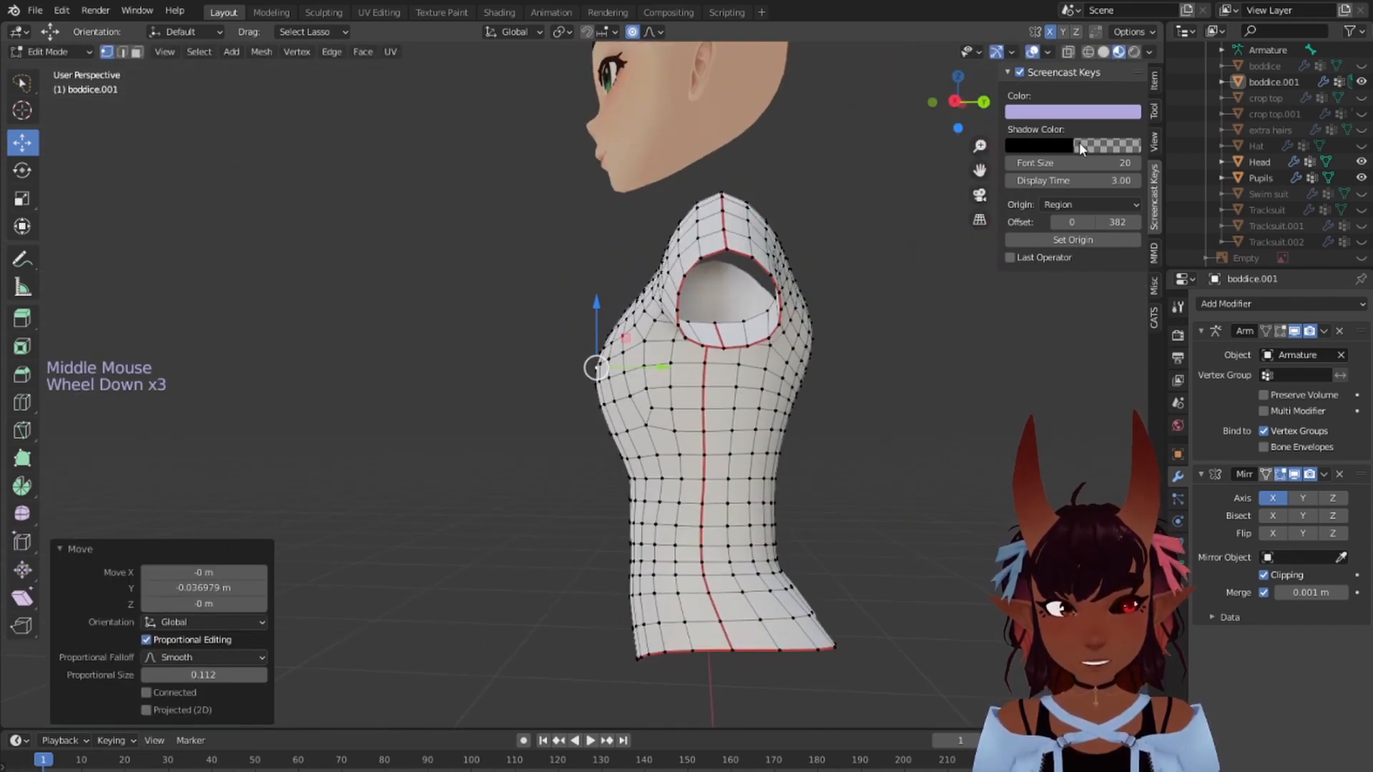
Step: Show the boddice body mesh and pull a chest vertex of the shirt outward over the exposed breast with proportional editing
click(1360, 65)
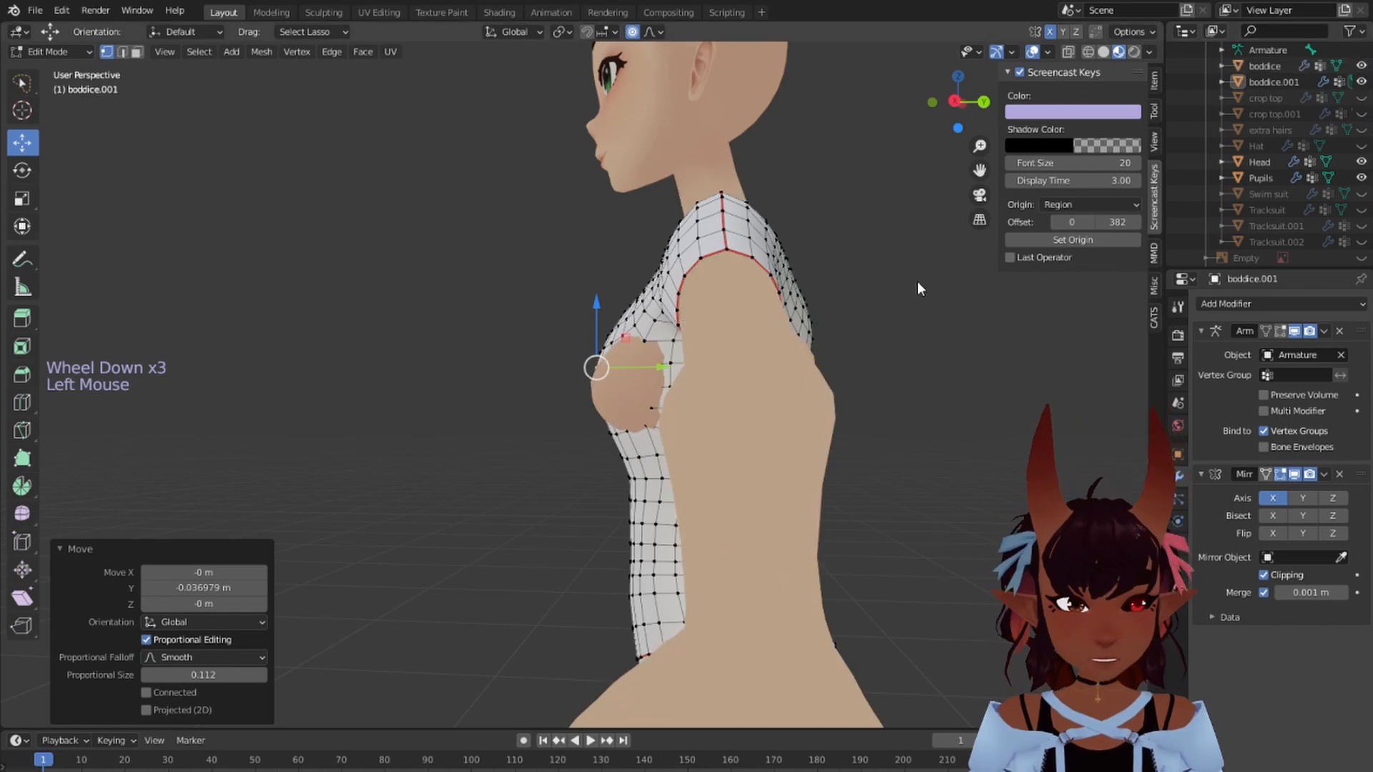
middle_drag(917, 281, 1006, 306)
scroll(595, 341, up, 3)
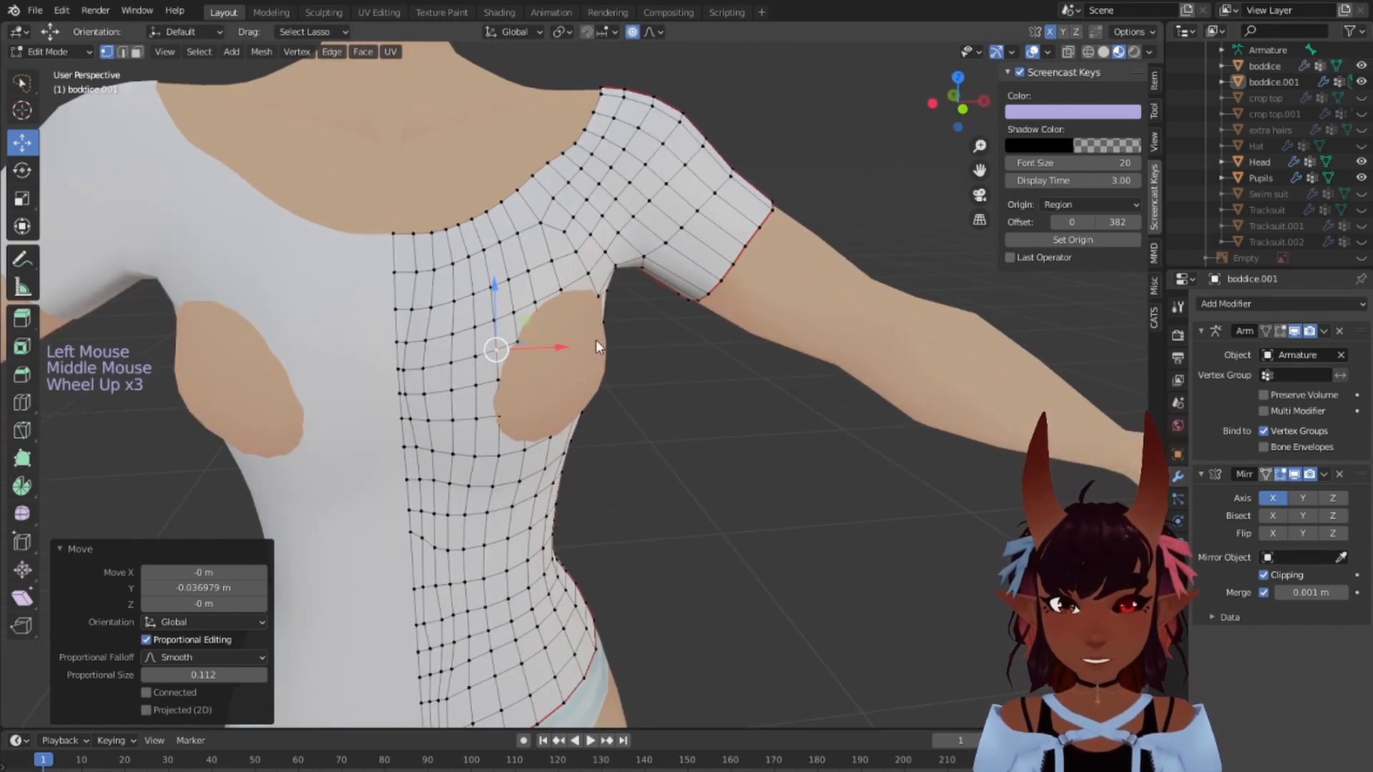
mouse_move(595, 340)
middle_down()
mouse_move(651, 329)
mouse_move(608, 329)
middle_up()
right_click(559, 352)
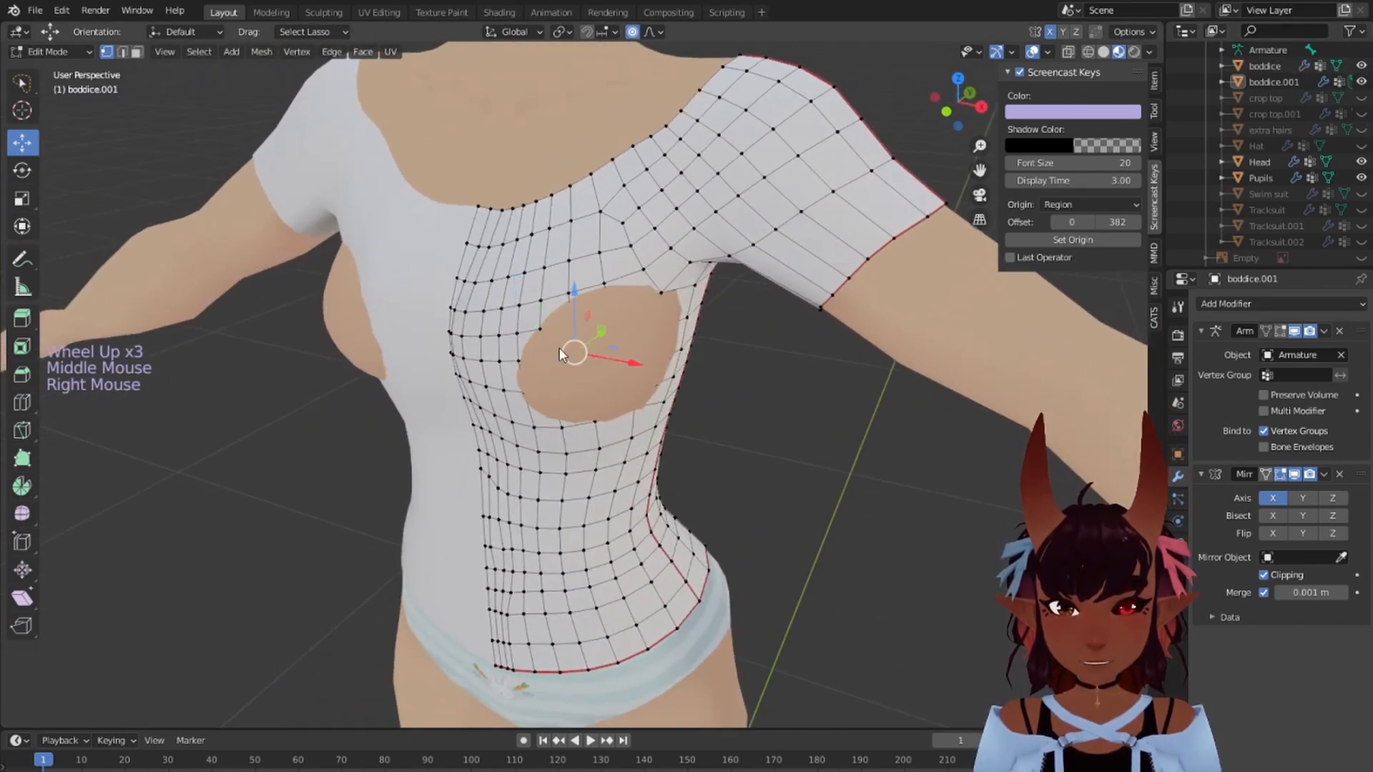
drag(635, 351, 674, 376)
scroll(647, 364, up, 5)
Step: Adjust another chest vertex with proportional editing so the shirt covers the breast, leaving the mesh deselected
right_click(577, 379)
drag(605, 346, 632, 387)
mouse_move(686, 375)
middle_down()
mouse_move(753, 366)
mouse_move(664, 362)
middle_up()
drag(664, 362, 656, 369)
scroll(656, 369, down, 6)
middle_drag(657, 369, 720, 300)
key(a)
key(a)
key(a)
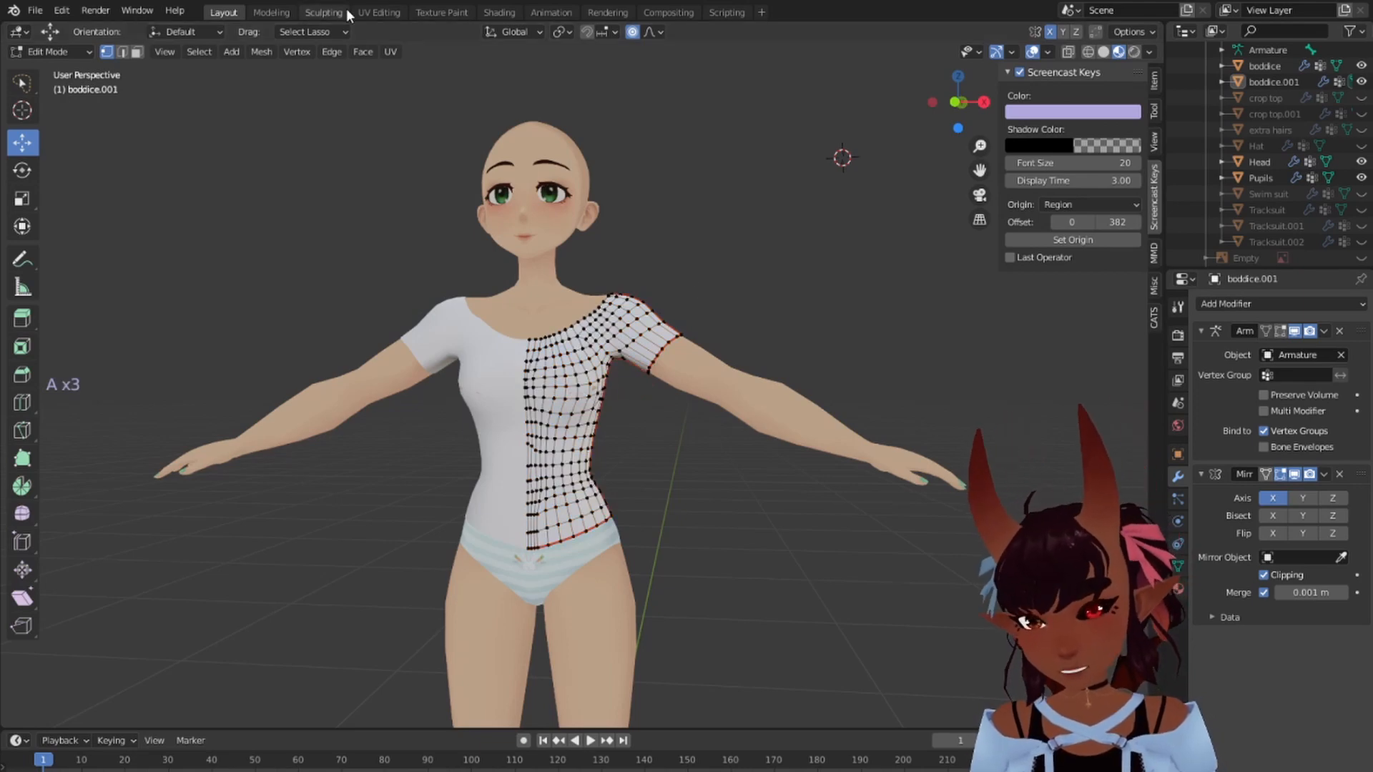
Step: Sculpt the shirt's chest and belly surface with the Smooth brush at 42 px radius and 0.233 strength
click(324, 12)
scroll(174, 296, down, 3)
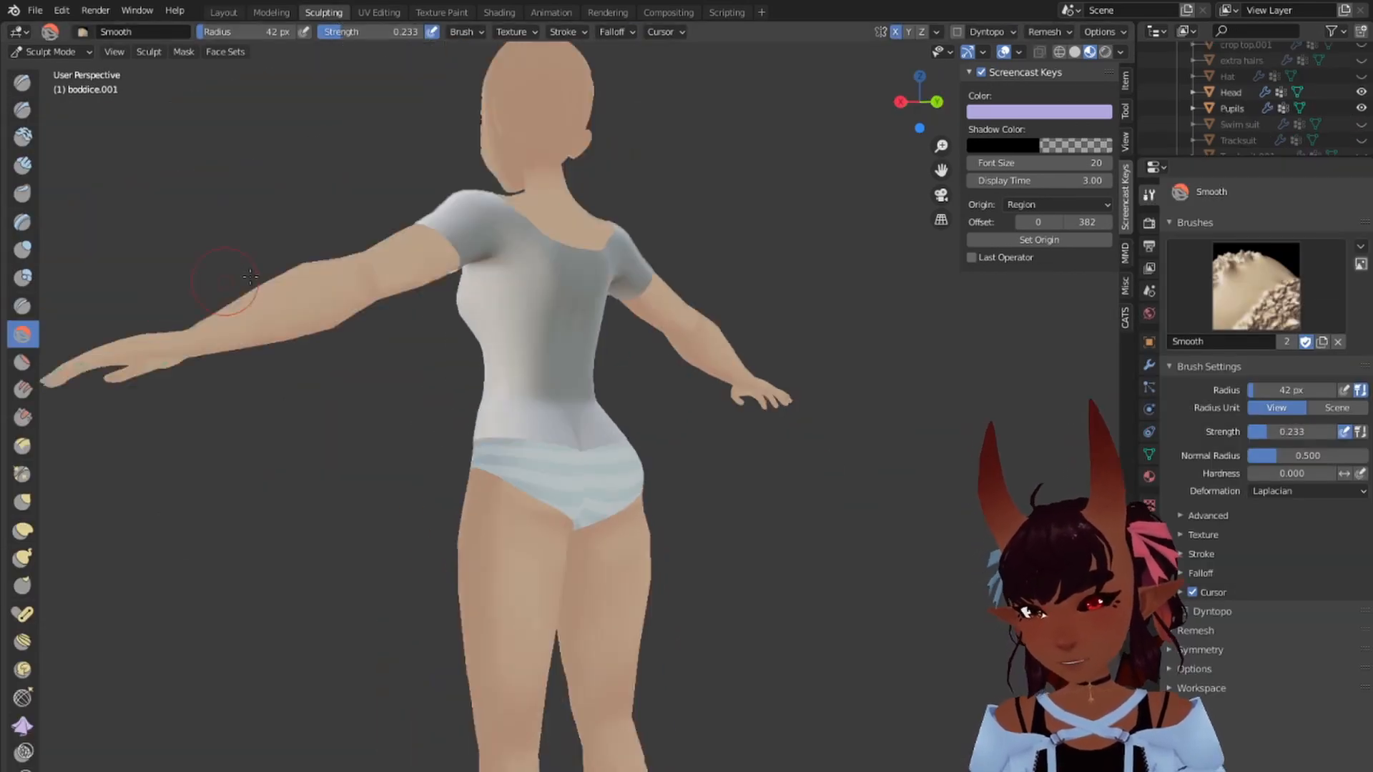
middle_drag(409, 284, 645, 281)
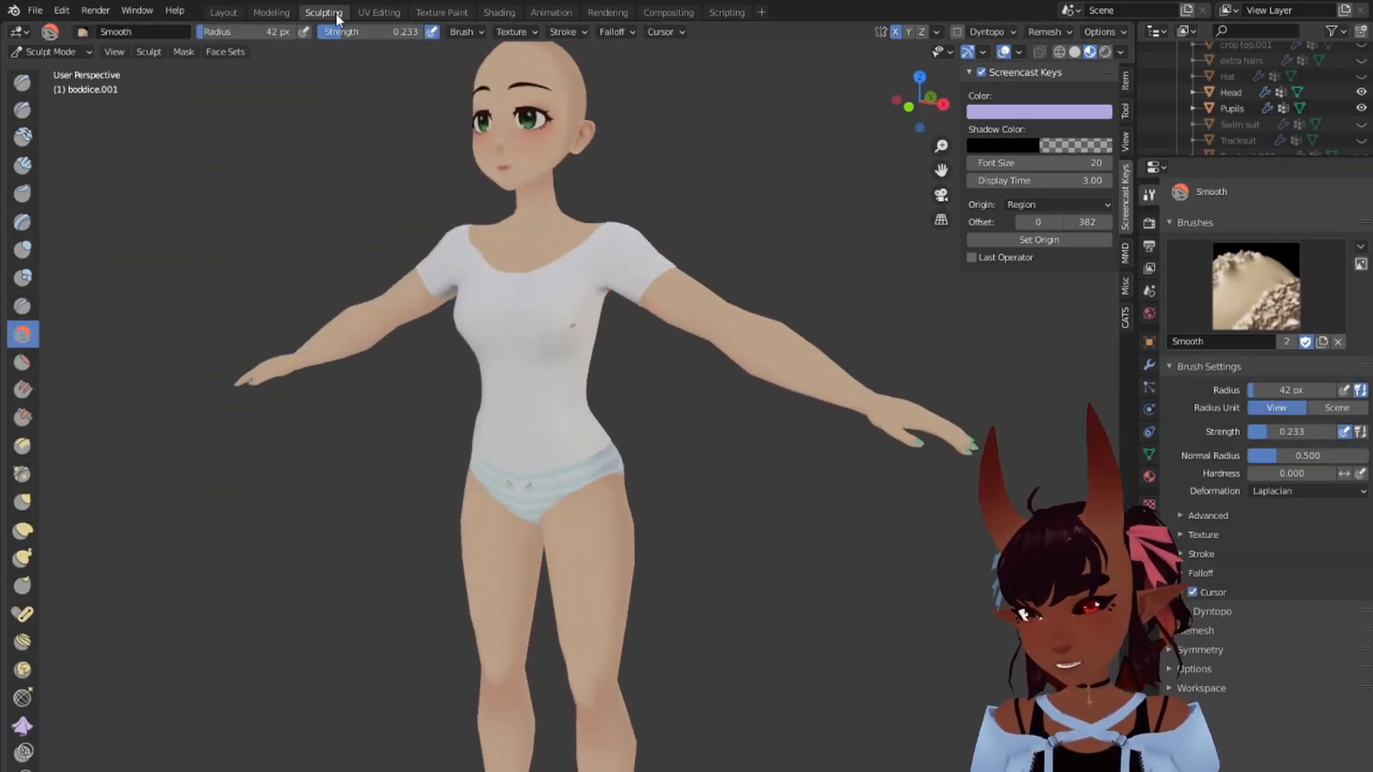
scroll(526, 301, up, 2)
mouse_move(540, 319)
mouse_down()
mouse_move(576, 321)
mouse_move(546, 380)
mouse_move(584, 356)
mouse_up()
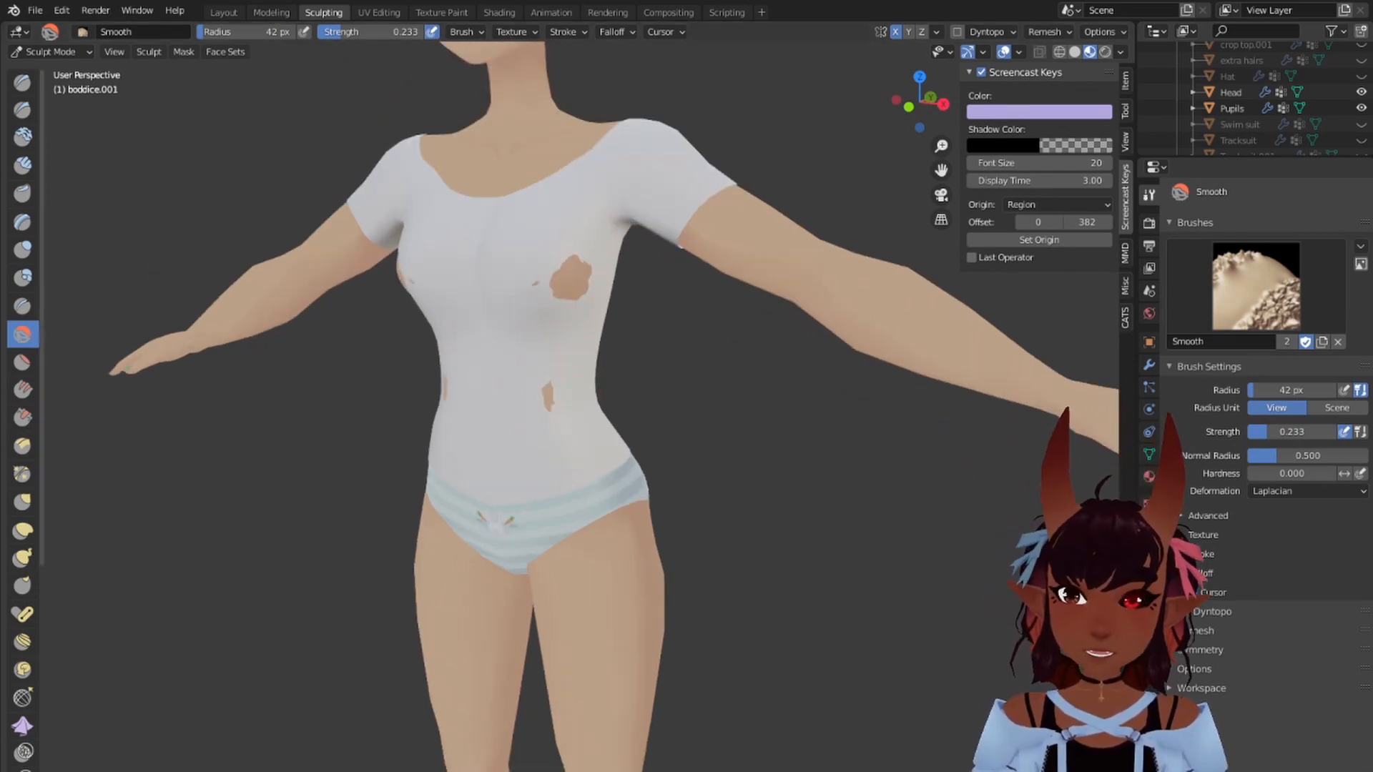
Step: Inflate the shirt over the breast with the Inflate/Deflate brush at 42 px radius and 0.344 strength
click(22, 249)
mouse_move(549, 276)
mouse_down()
mouse_move(582, 239)
mouse_move(569, 284)
mouse_up()
middle_drag(571, 269, 703, 254)
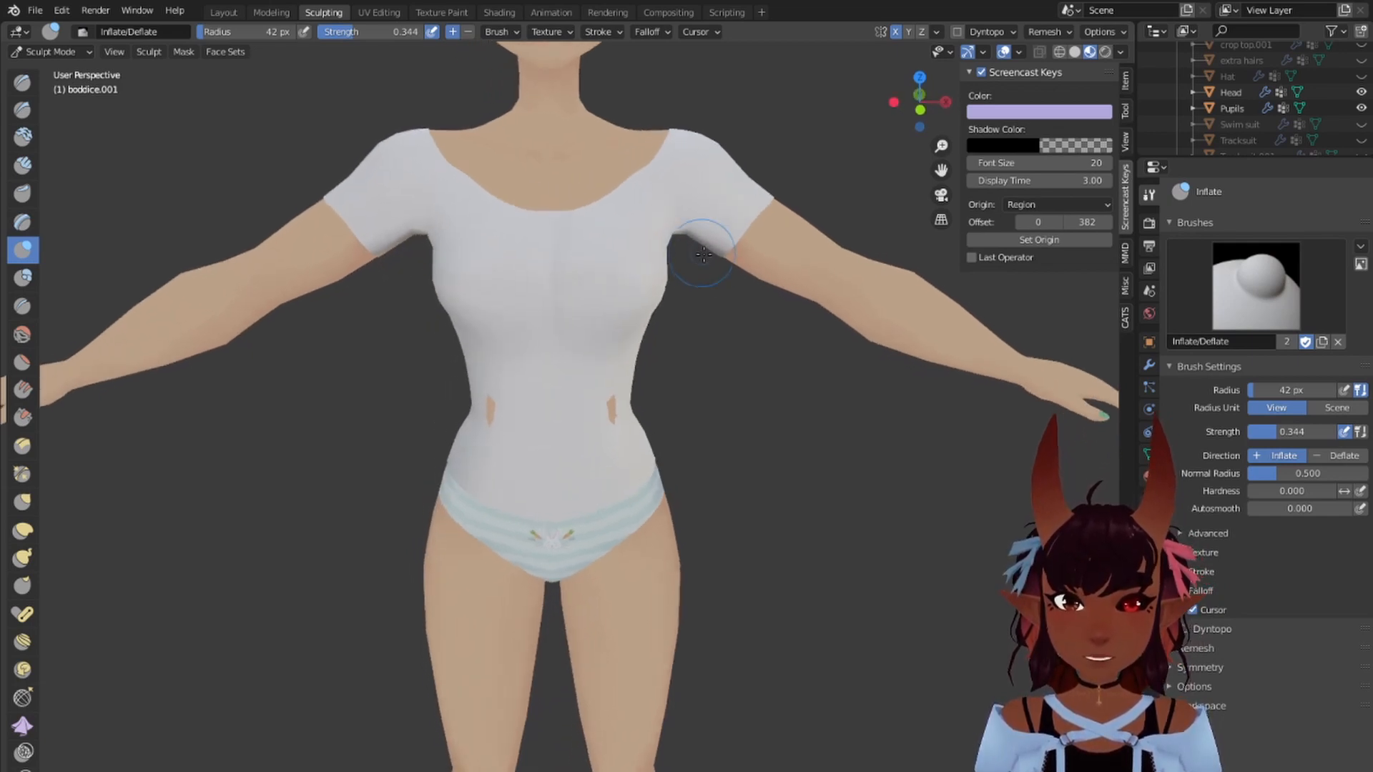
Step: Enlarge the Inflate/Deflate brush radius to 72 px, inflate the shirt's waist over the skin patches and check the fit all around
key(f)
click(741, 320)
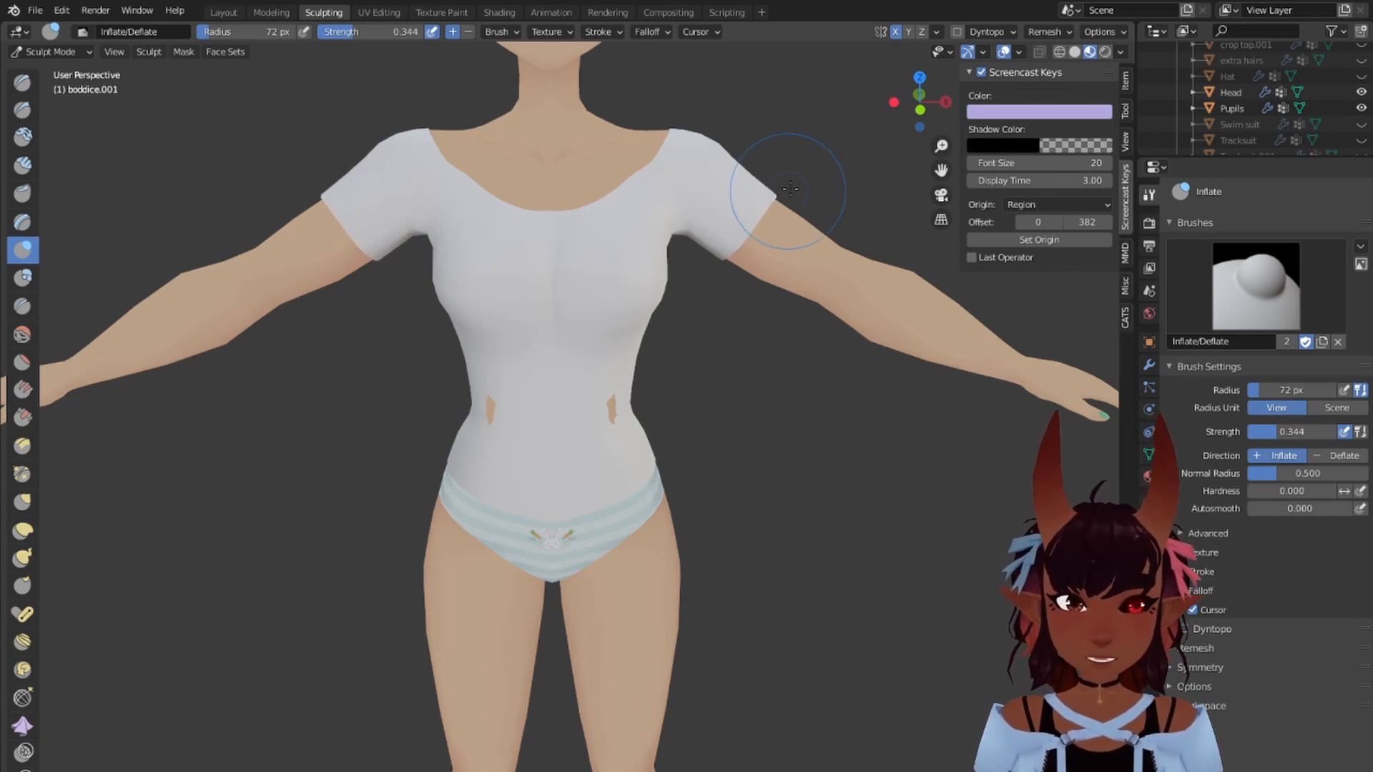
drag(614, 452, 591, 416)
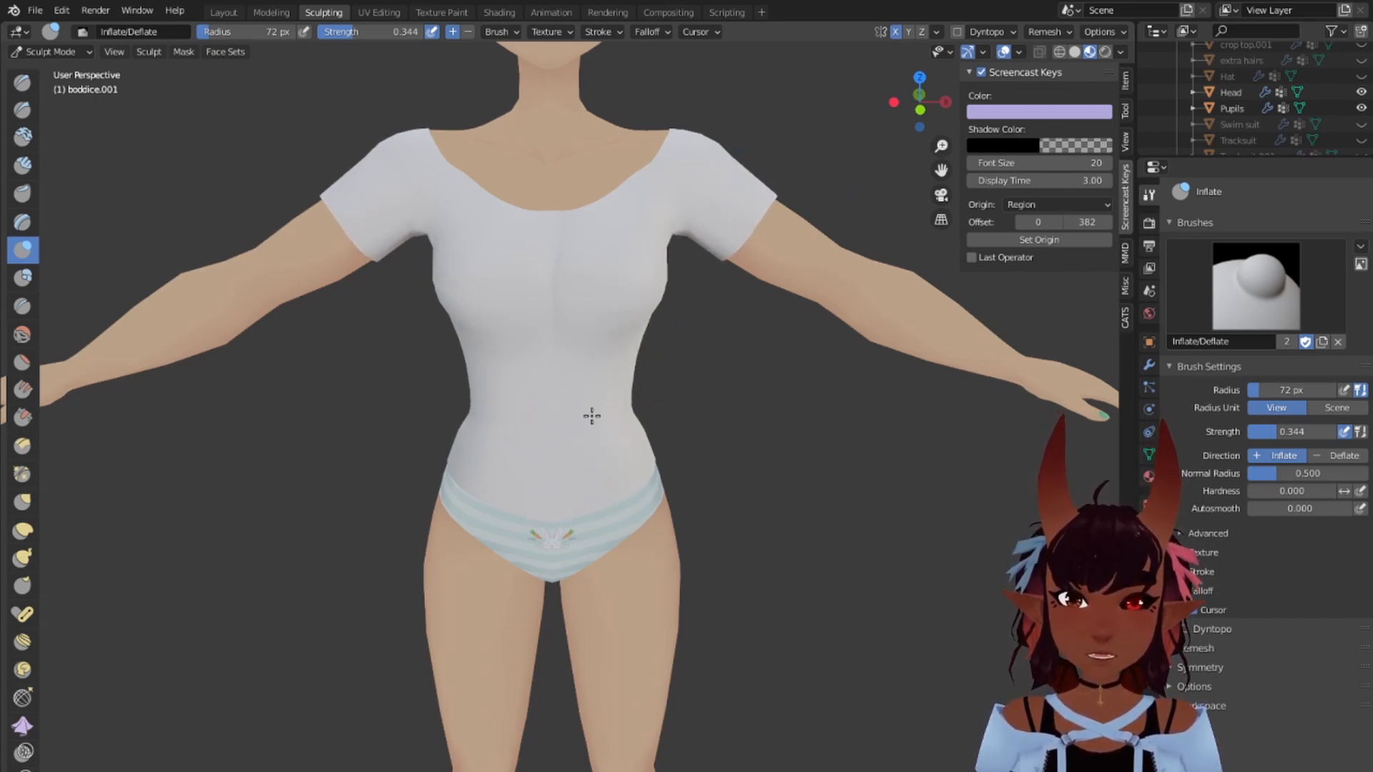
middle_drag(844, 342, 628, 321)
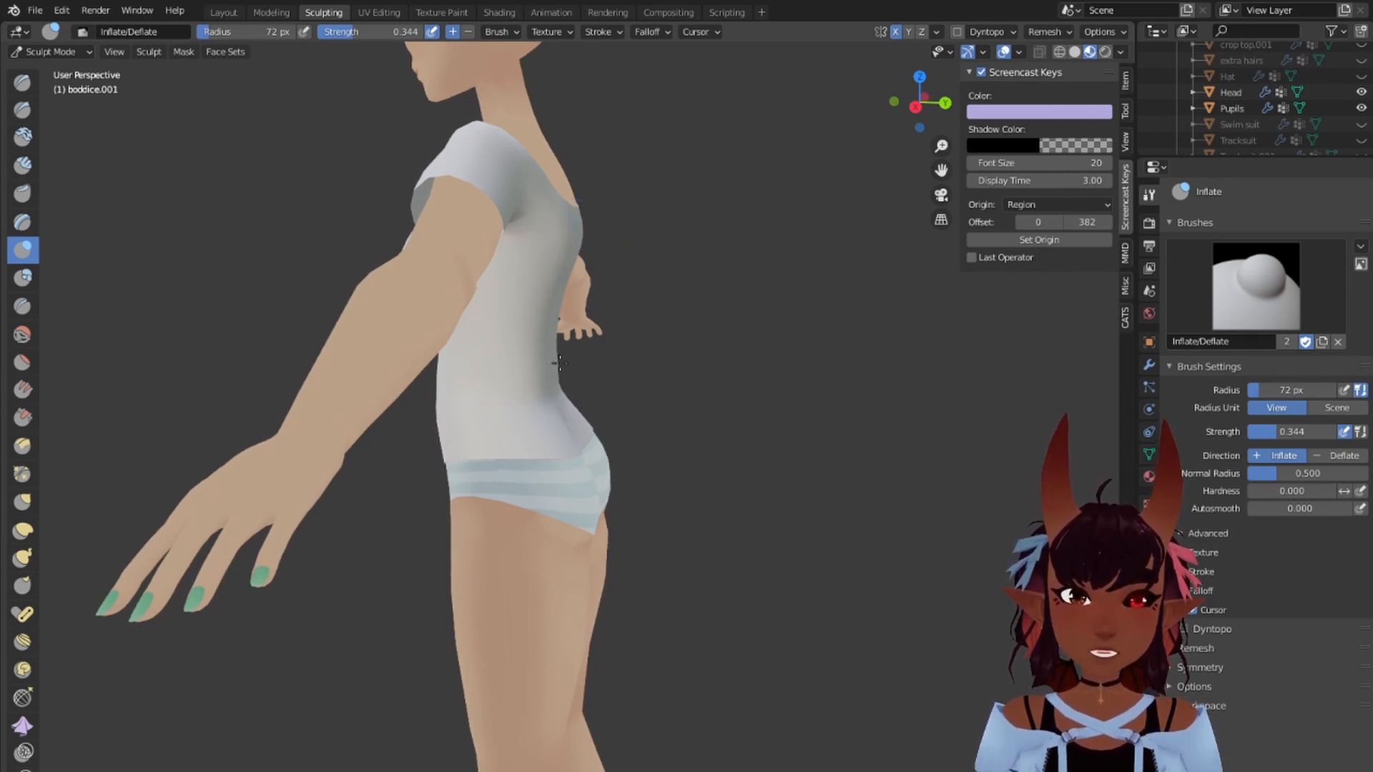
middle_drag(560, 363, 761, 293)
scroll(590, 349, down, 5)
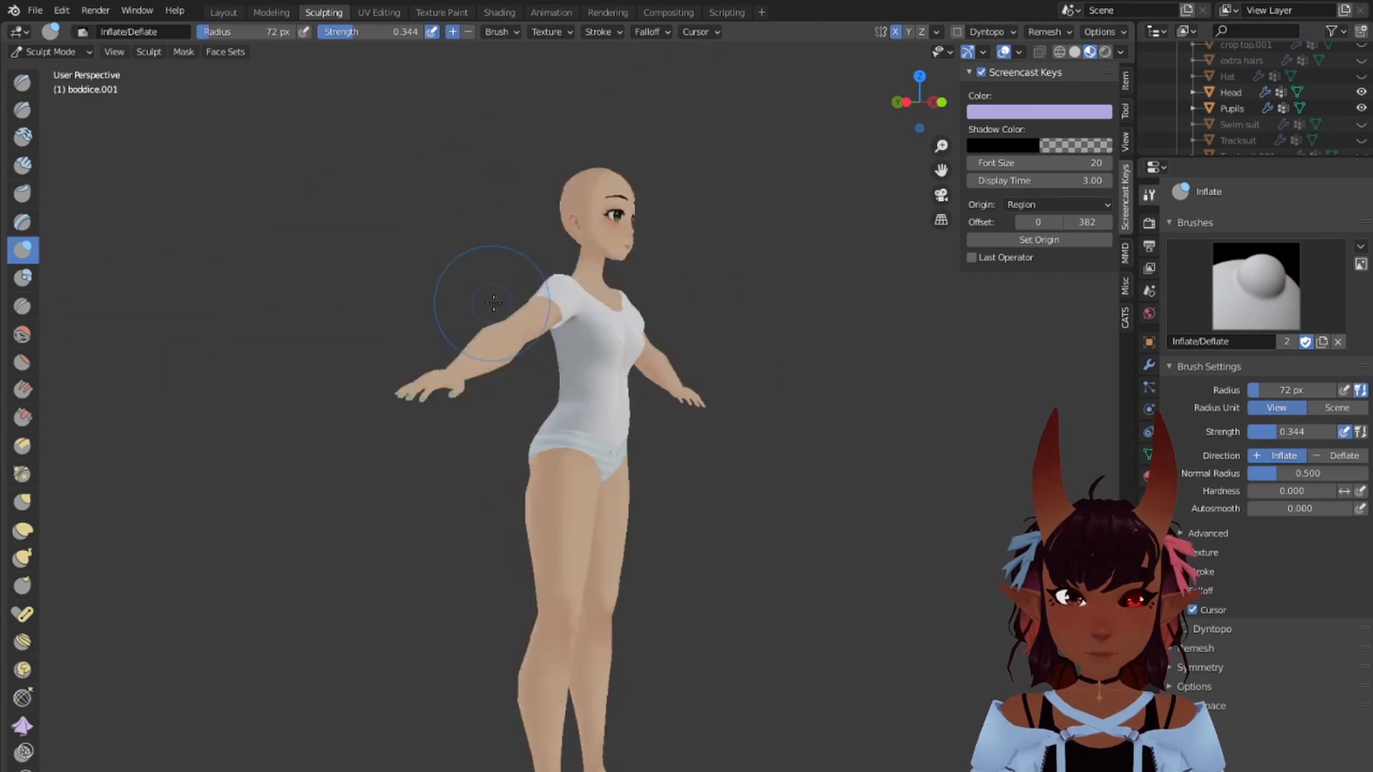
middle_drag(496, 298, 662, 322)
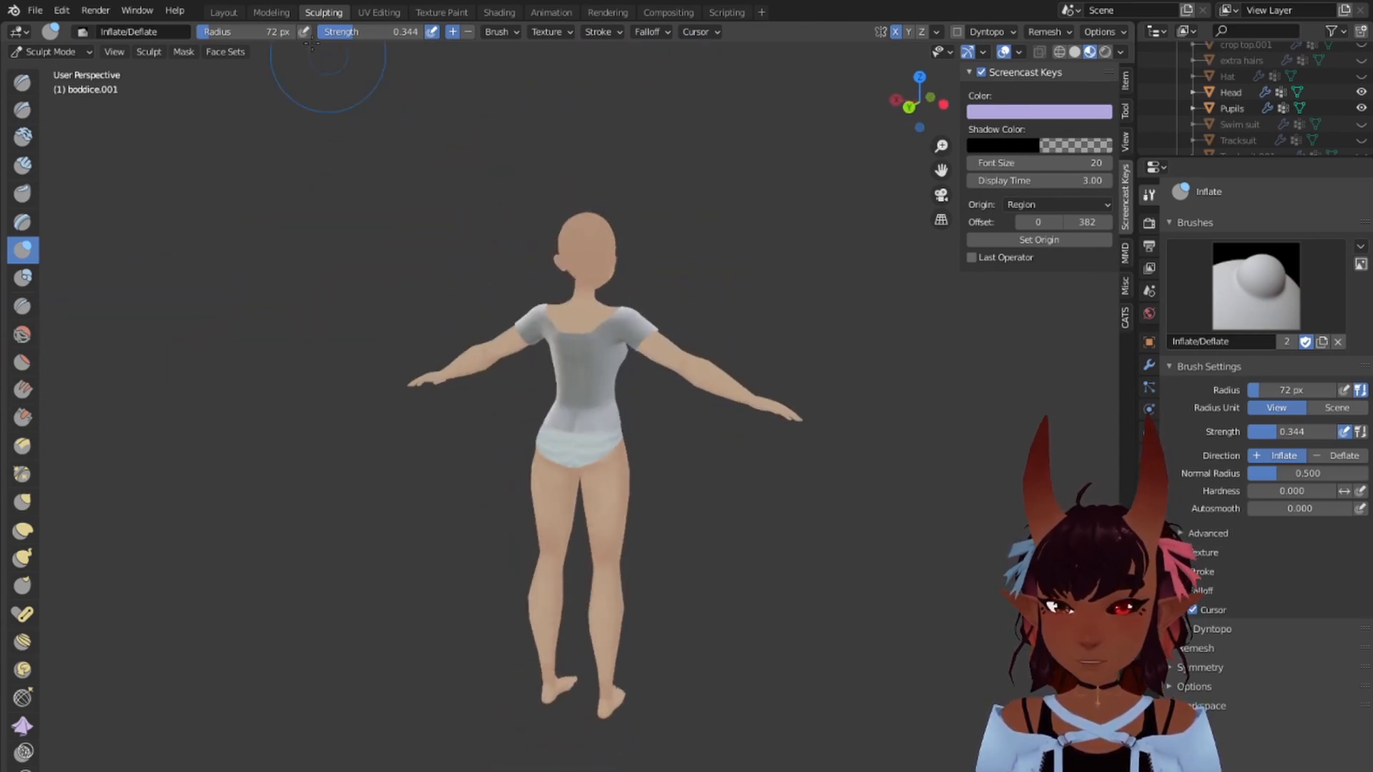
Step: Create a new Principled BSDF material for the shirt and open the Shading workspace
click(223, 13)
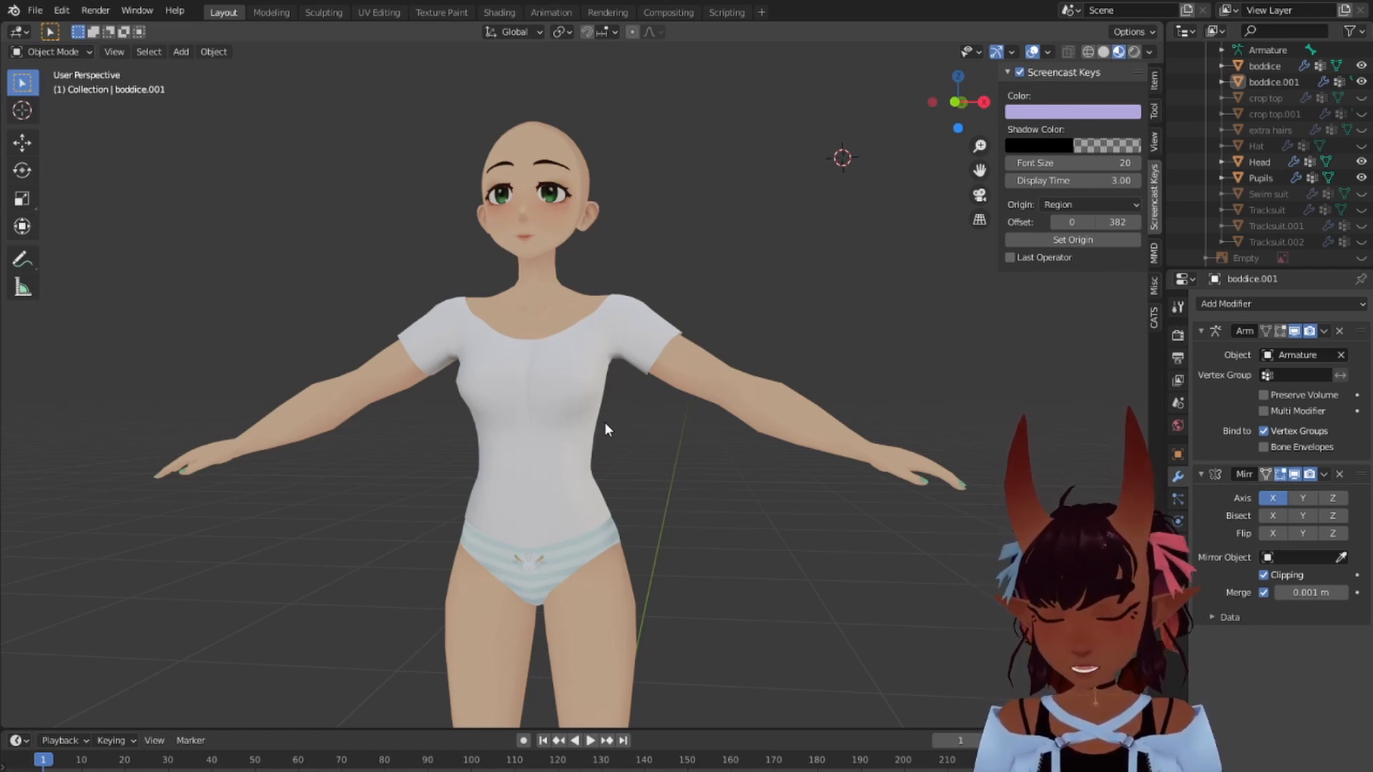
scroll(621, 406, down, 4)
click(1207, 371)
click(1299, 371)
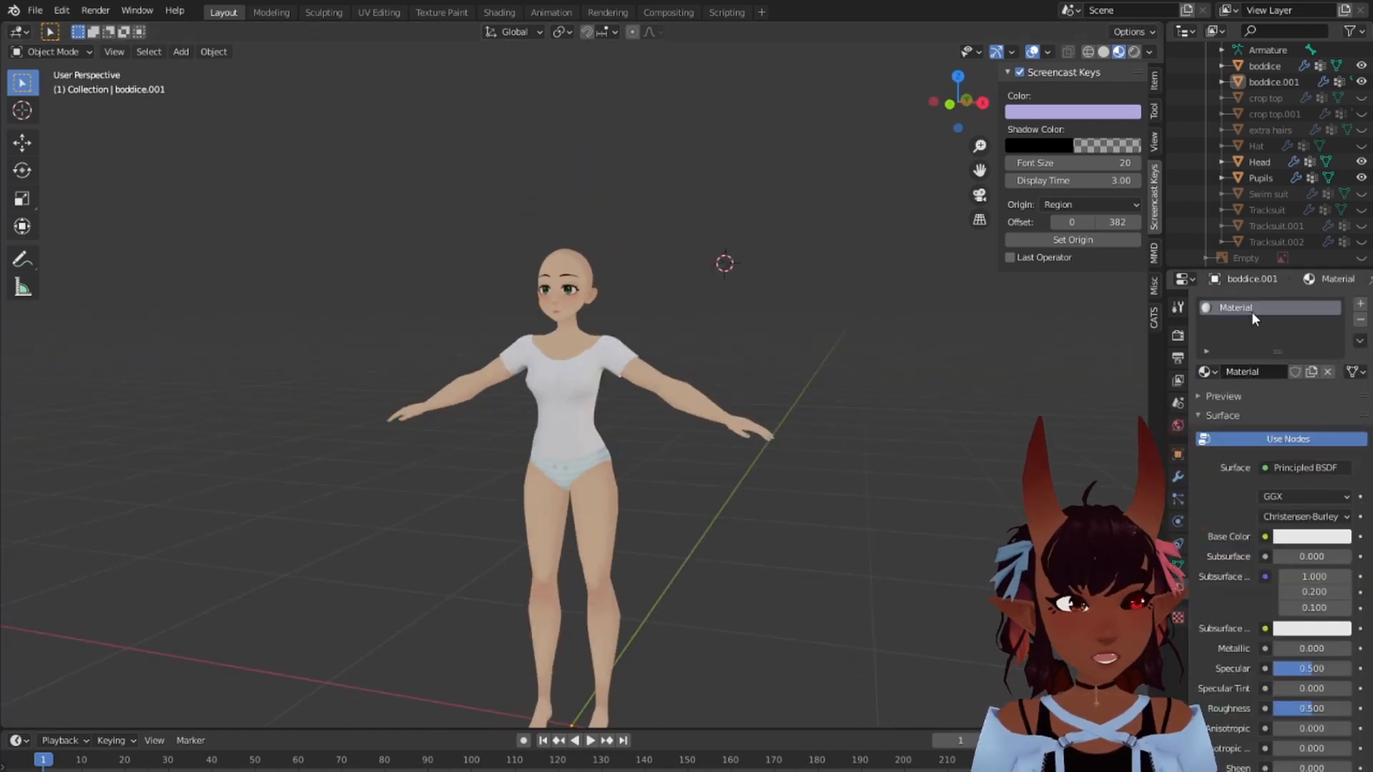
click(1224, 309)
click(498, 13)
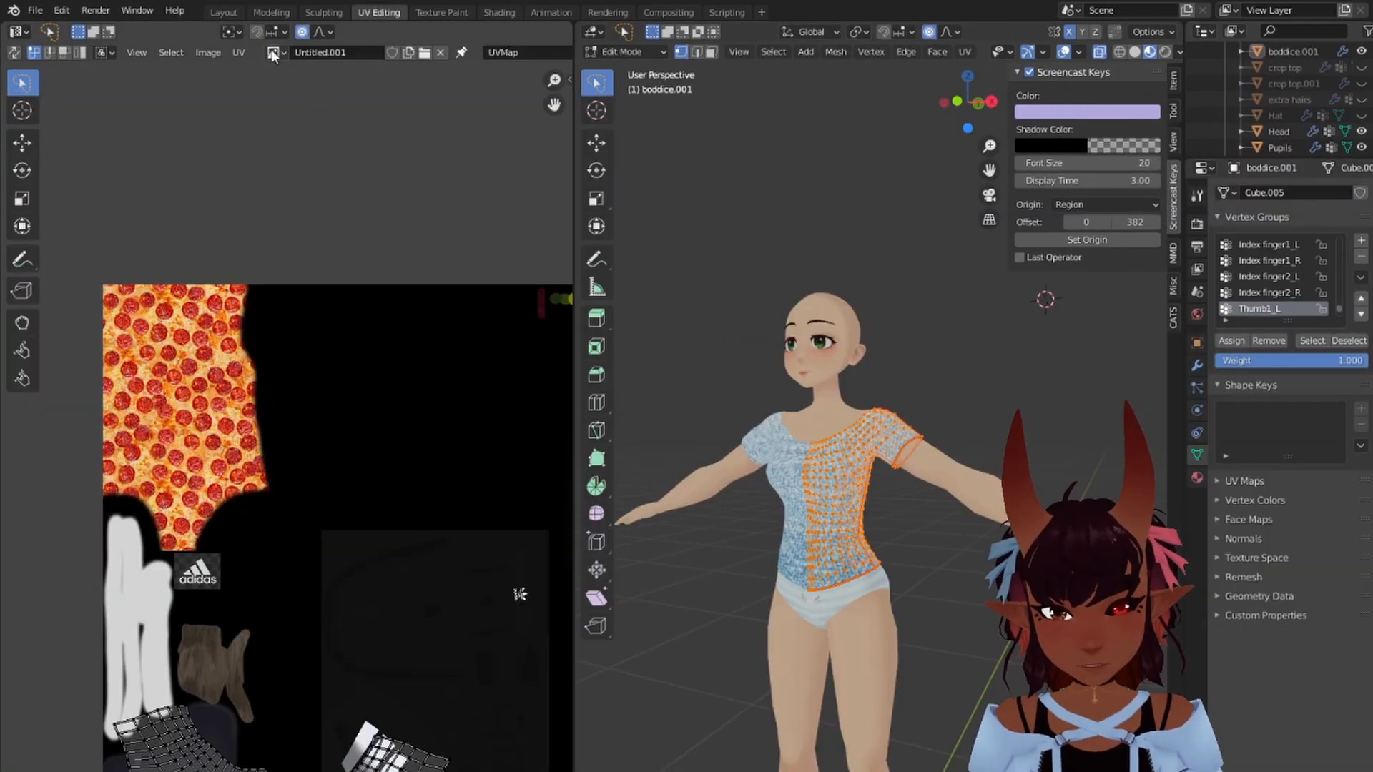
Step: Show the jen.png denim image in the UV editor and scale all of the shirt's UVs over it
click(276, 52)
click(322, 243)
scroll(321, 299, up, 6)
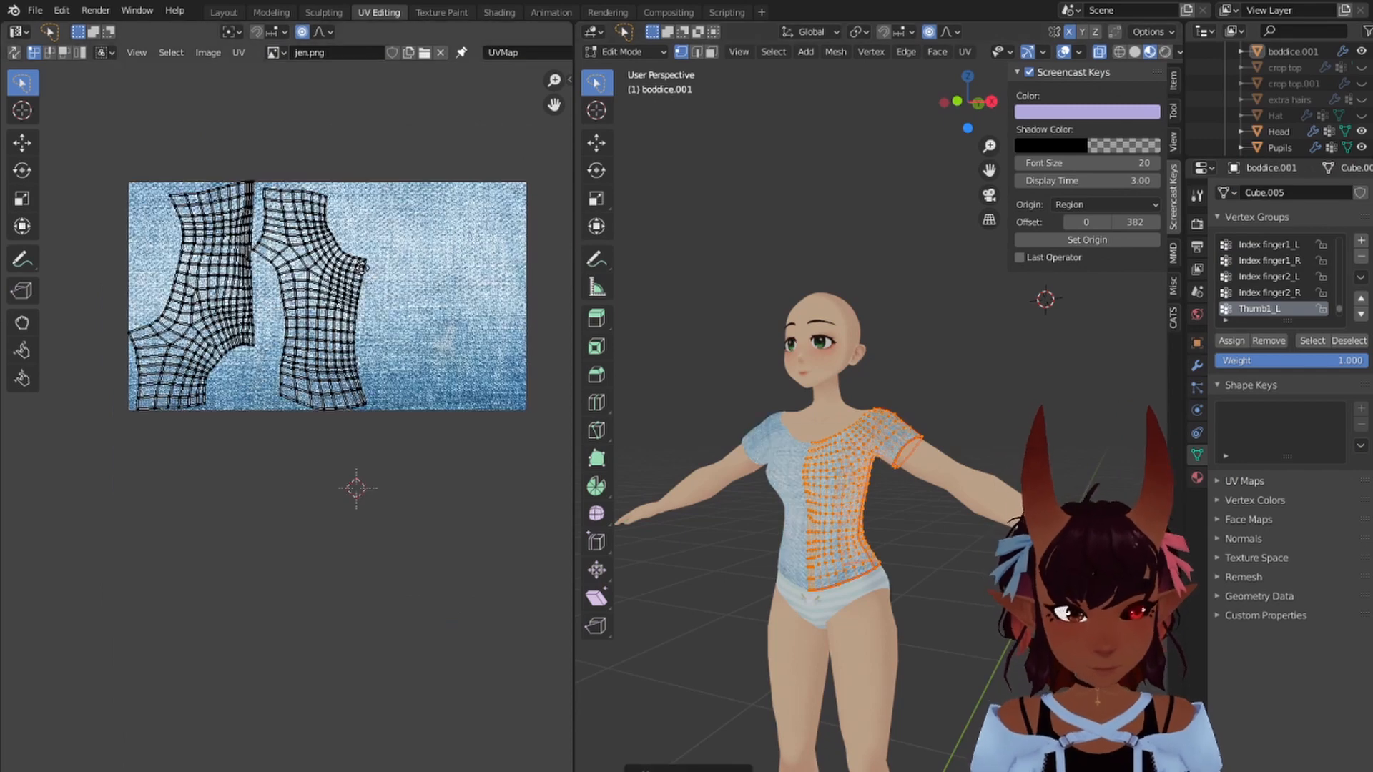
key(a)
key(s)
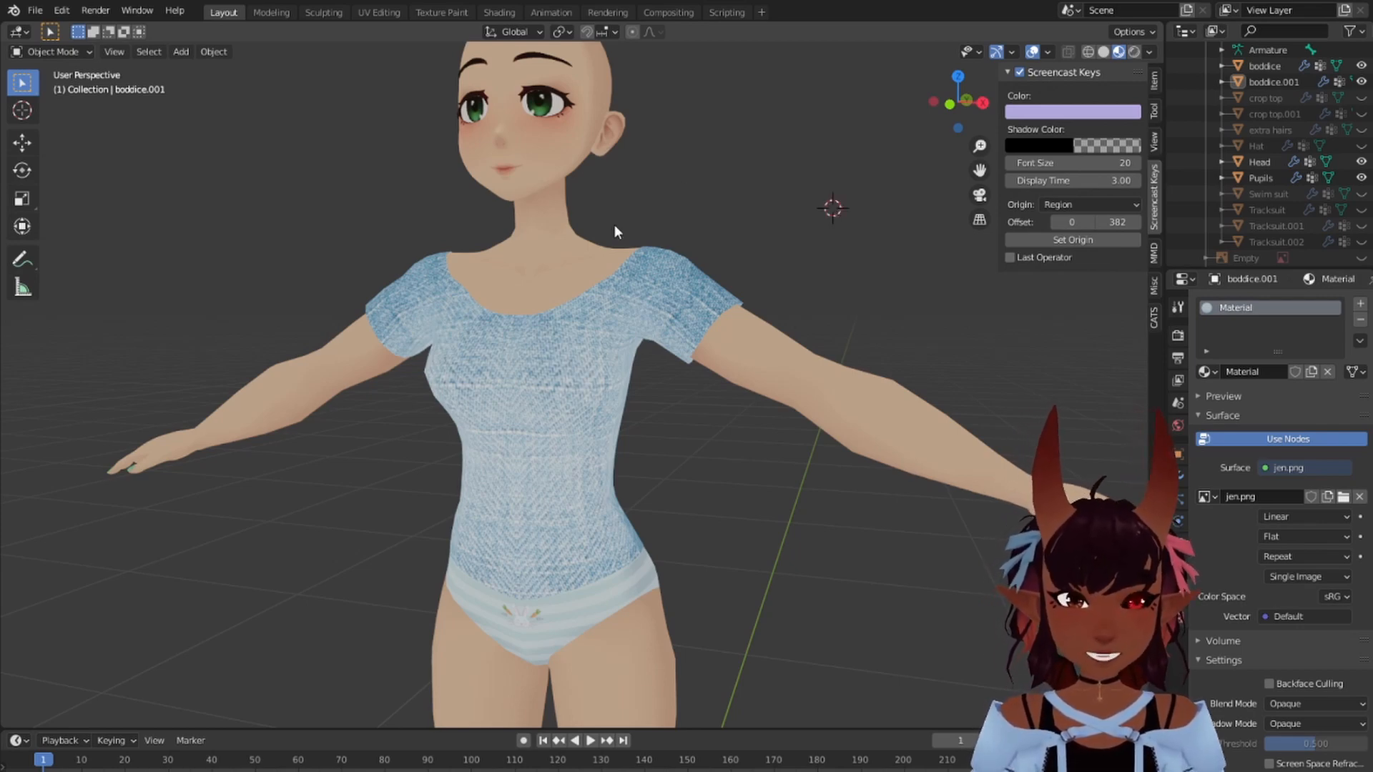
middle_drag(586, 221, 486, 272)
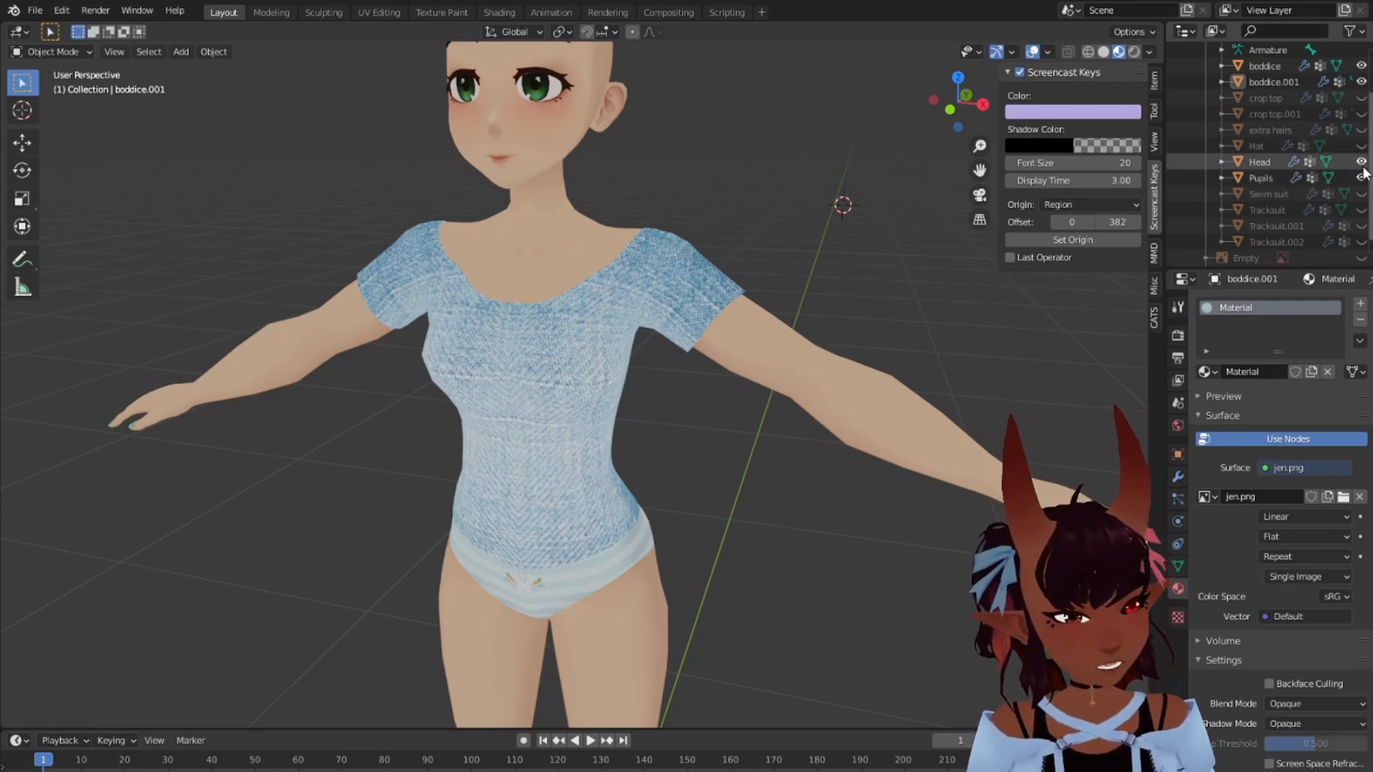
Step: Delete the denim shirt object boddice.001 and show the crop top object
right_click(1256, 80)
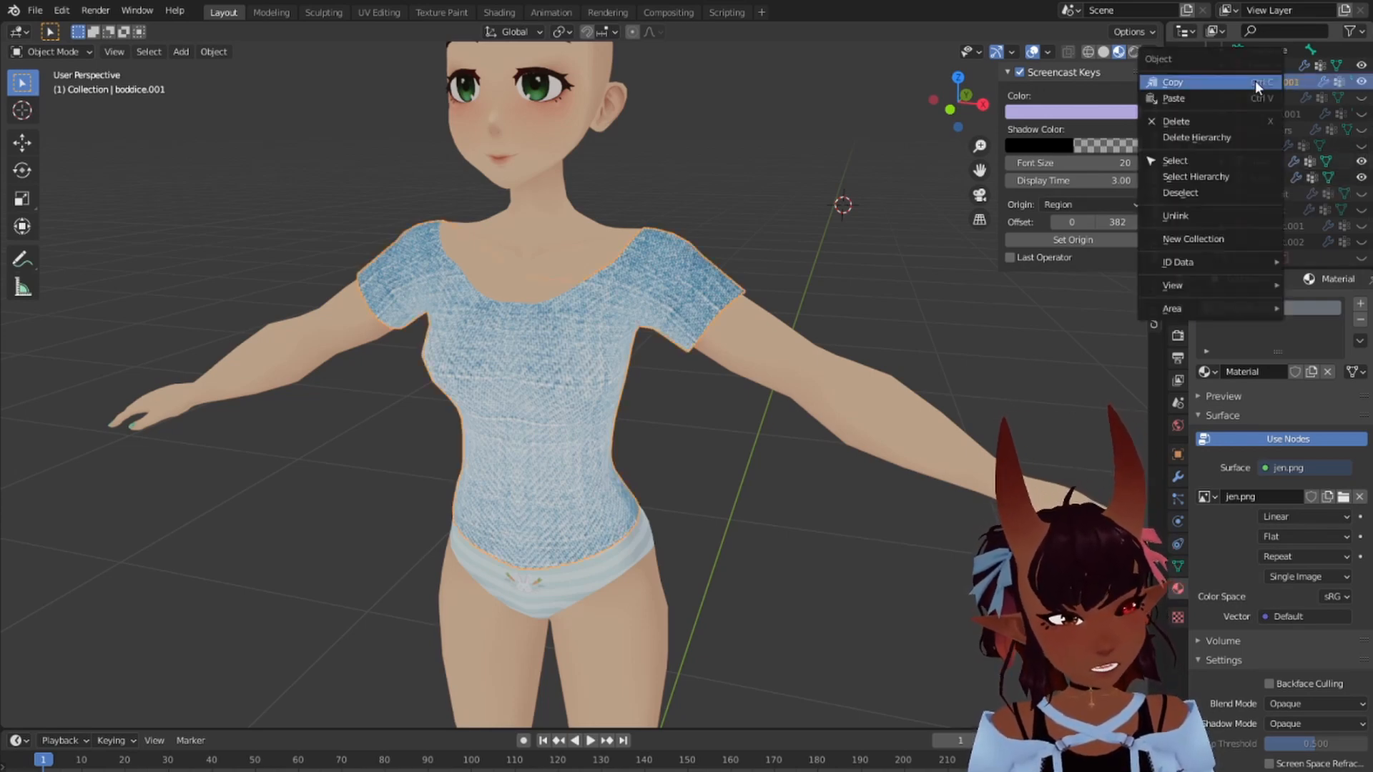
click(1200, 116)
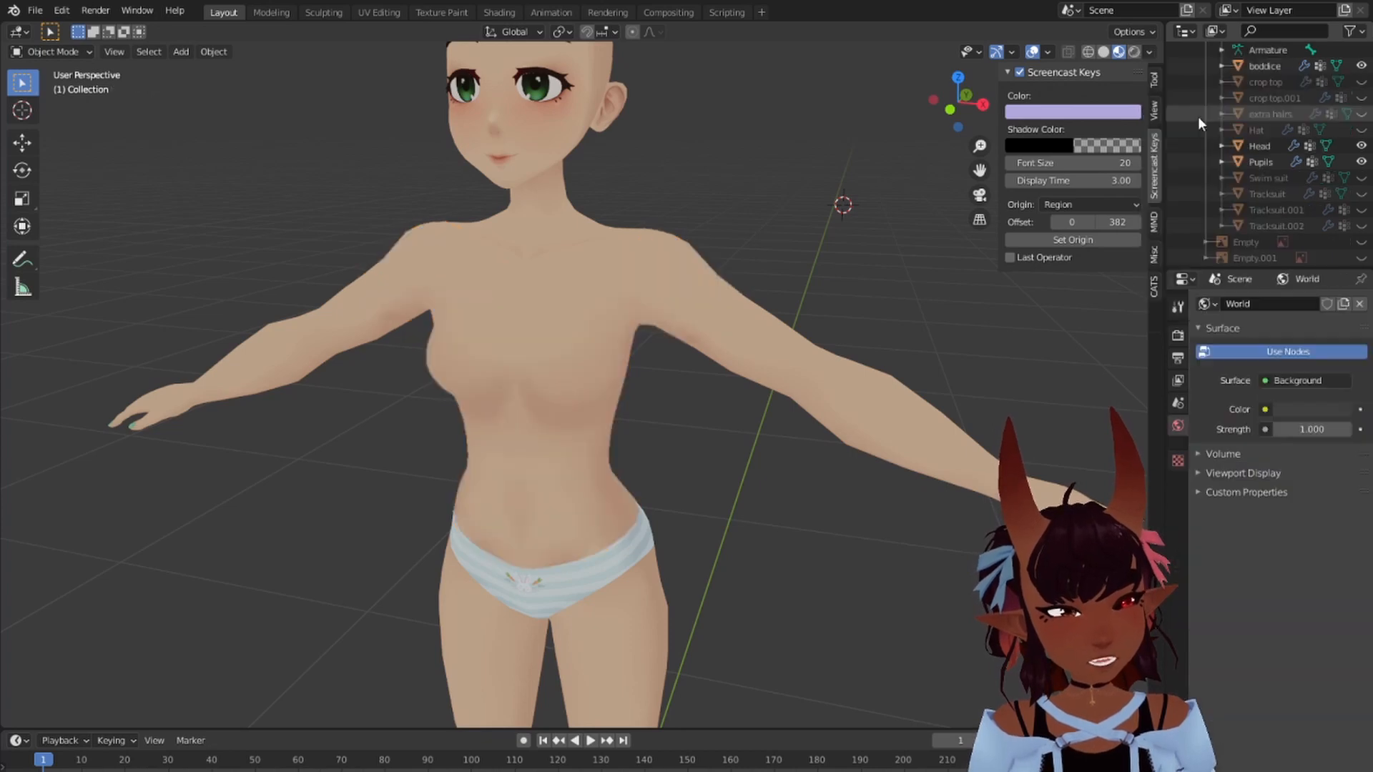
click(1360, 82)
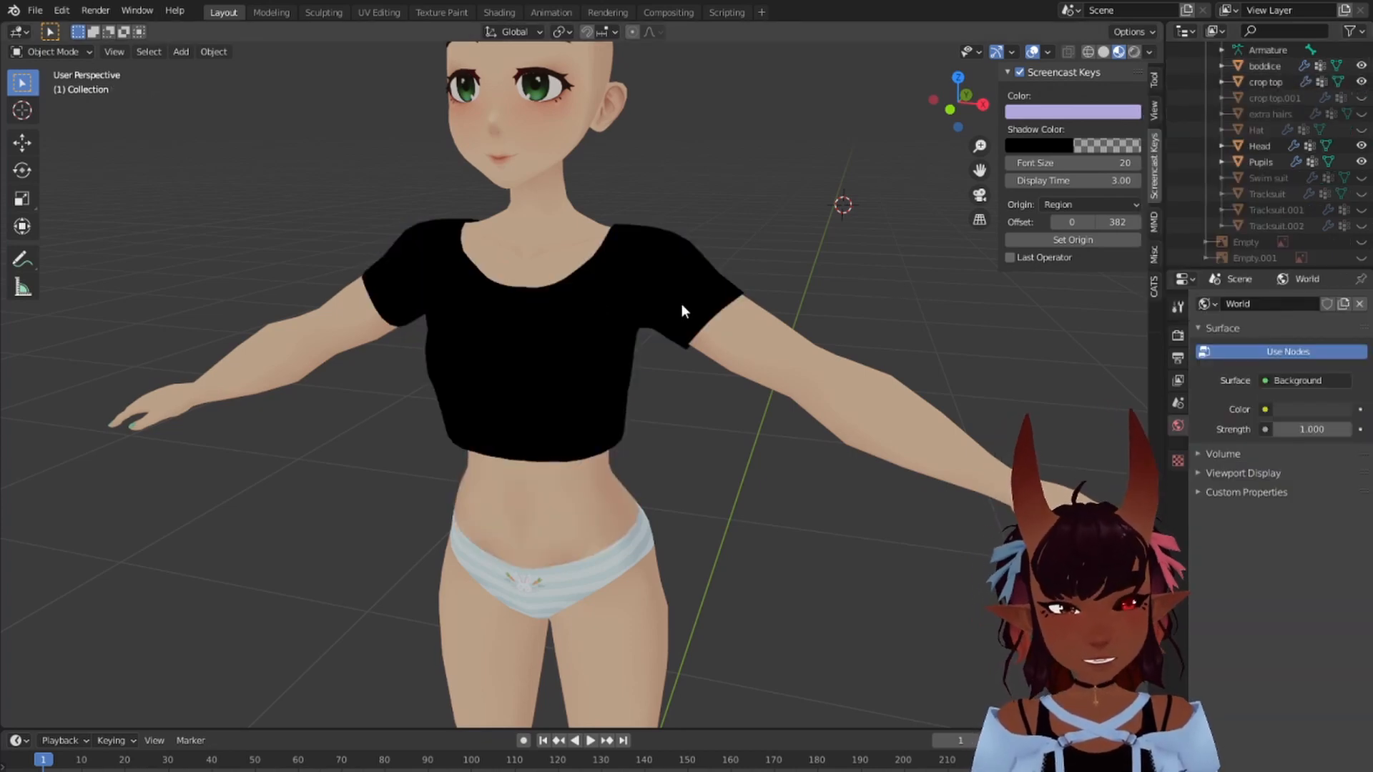
scroll(592, 273, down, 3)
scroll(592, 272, up, 3)
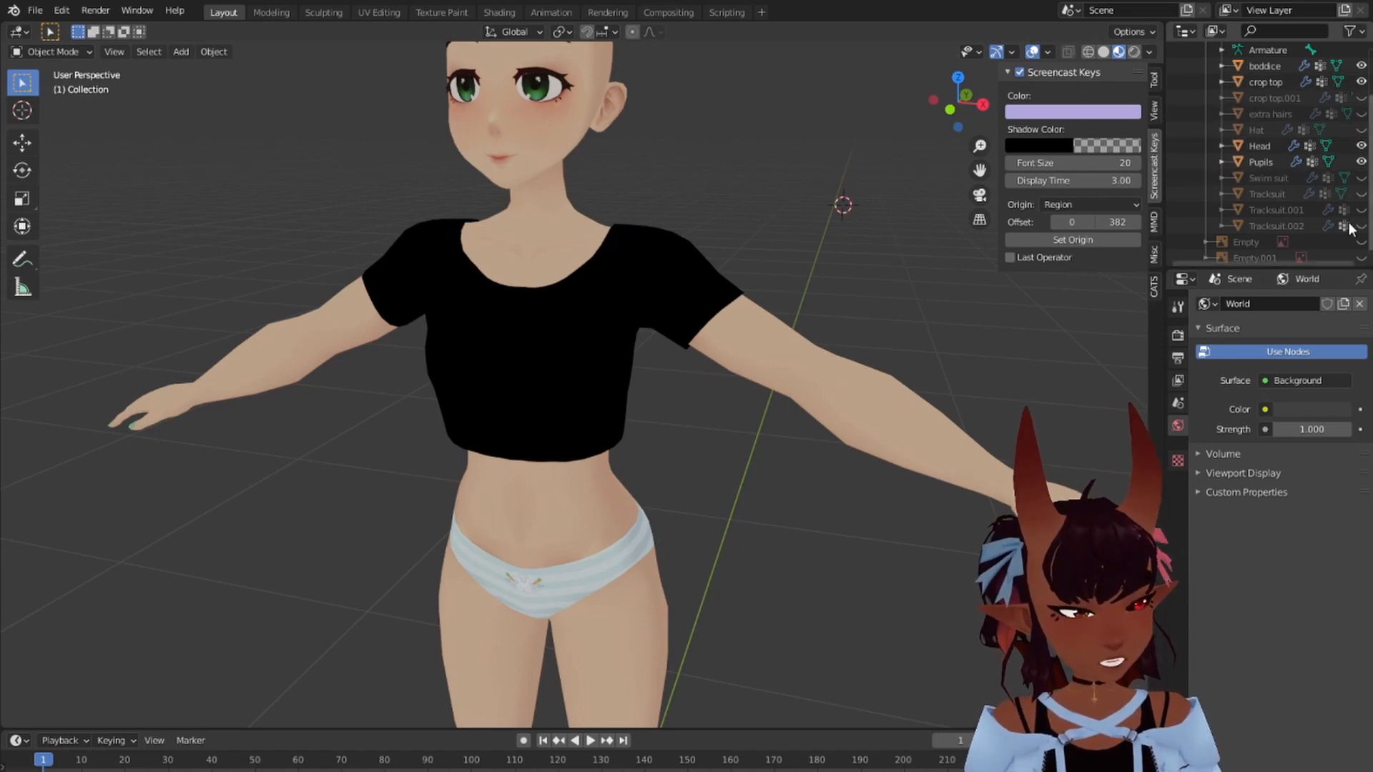
Step: Show the skirt object crop top.001 and view the whole outfit from several angles
click(1361, 98)
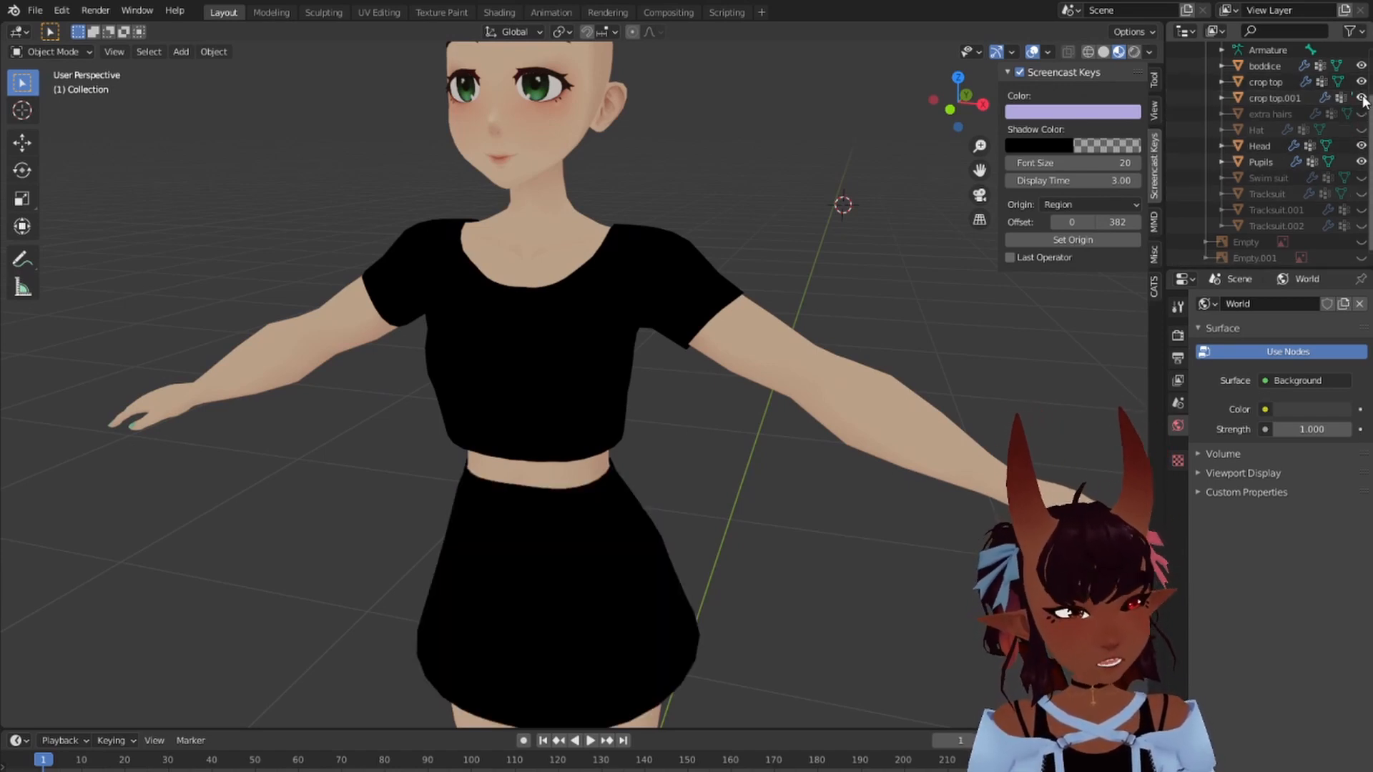
scroll(848, 225, down, 5)
middle_drag(844, 234, 449, 286)
middle_drag(720, 273, 637, 277)
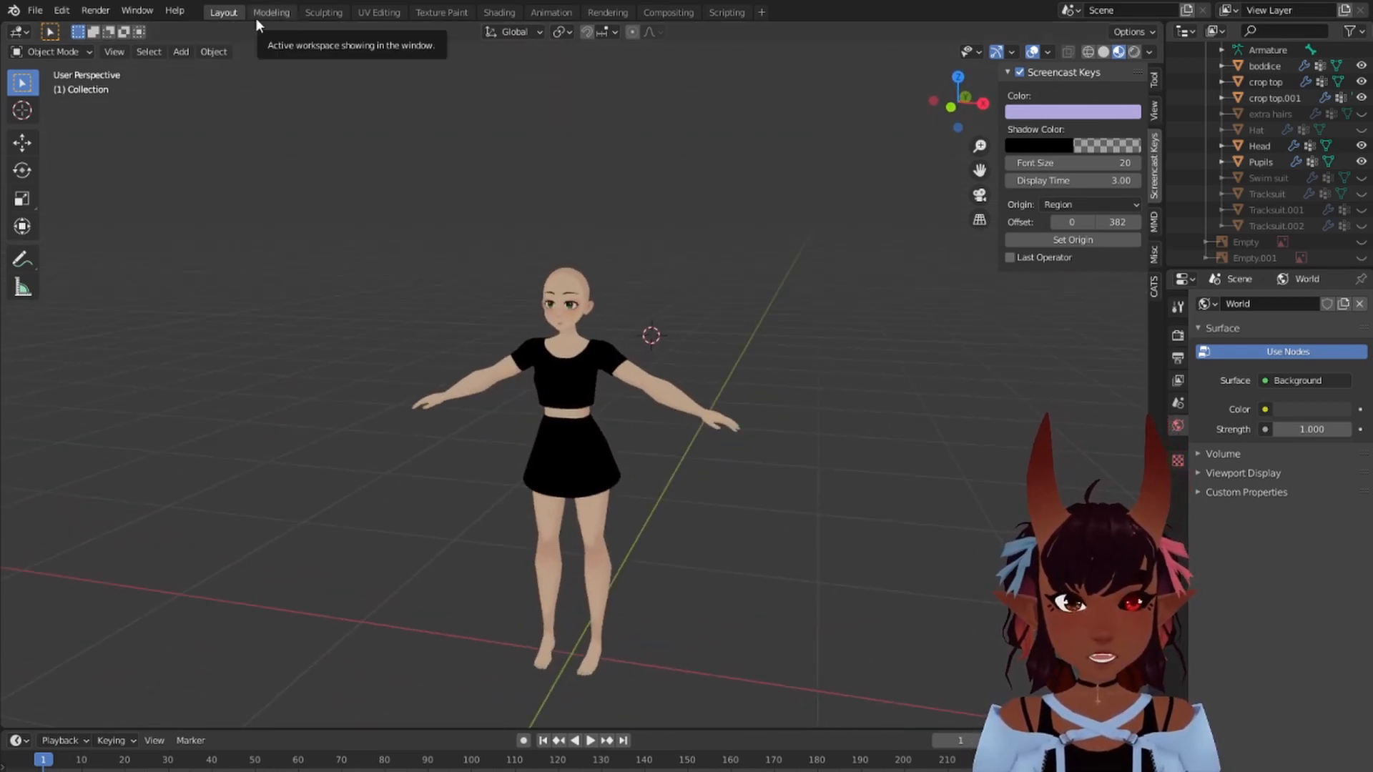
Step: In the skirt's Edit Mode, duplicate the edge loop below the waist and place the copy about 0.39 m to the side along X
click(585, 468)
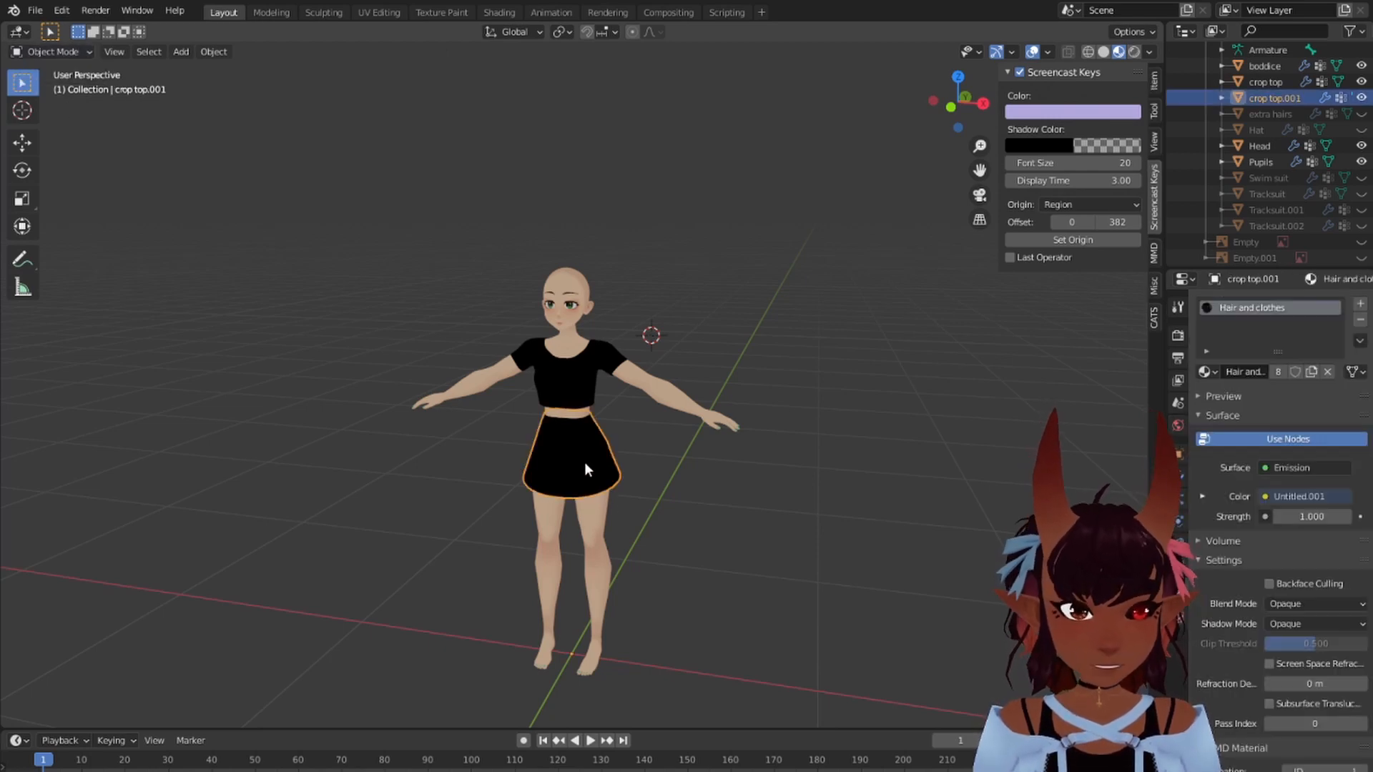
click(85, 52)
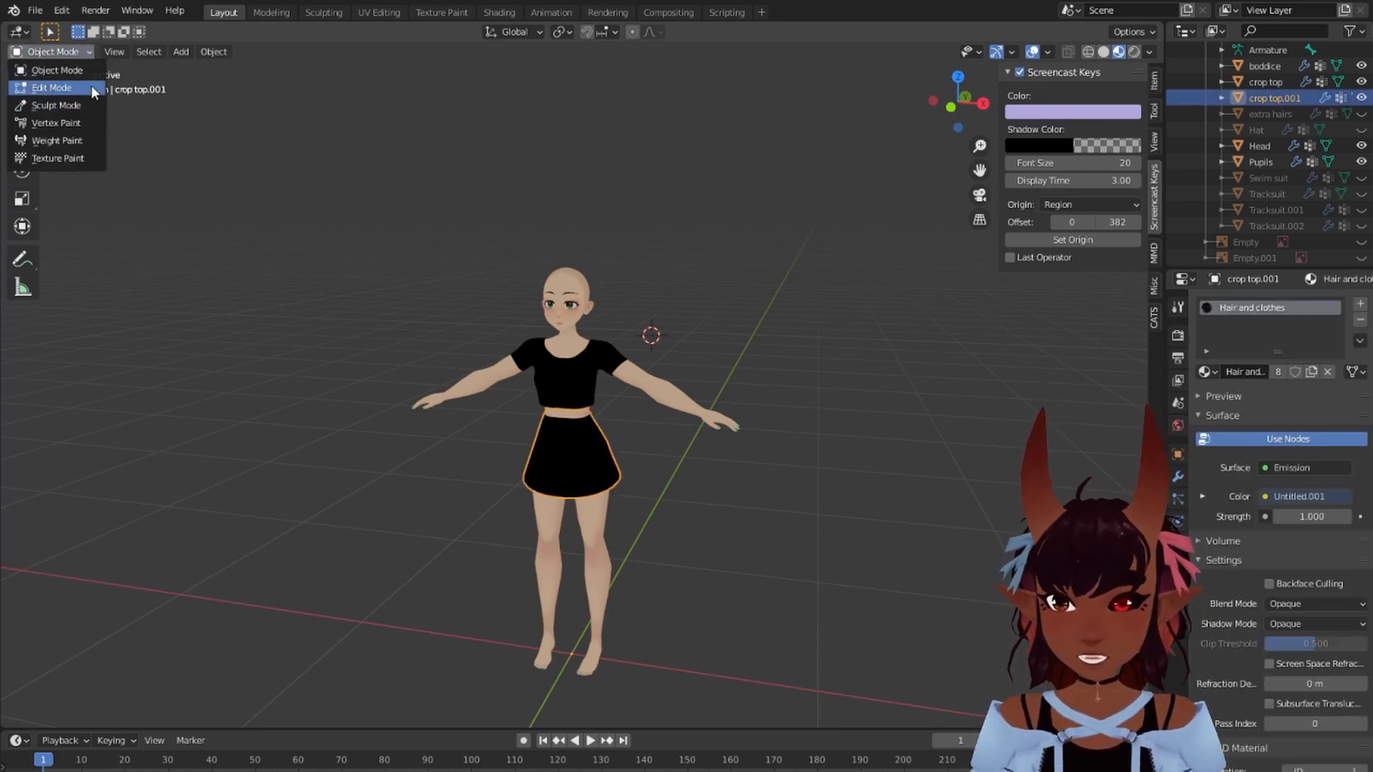
click(91, 84)
scroll(550, 457, up, 10)
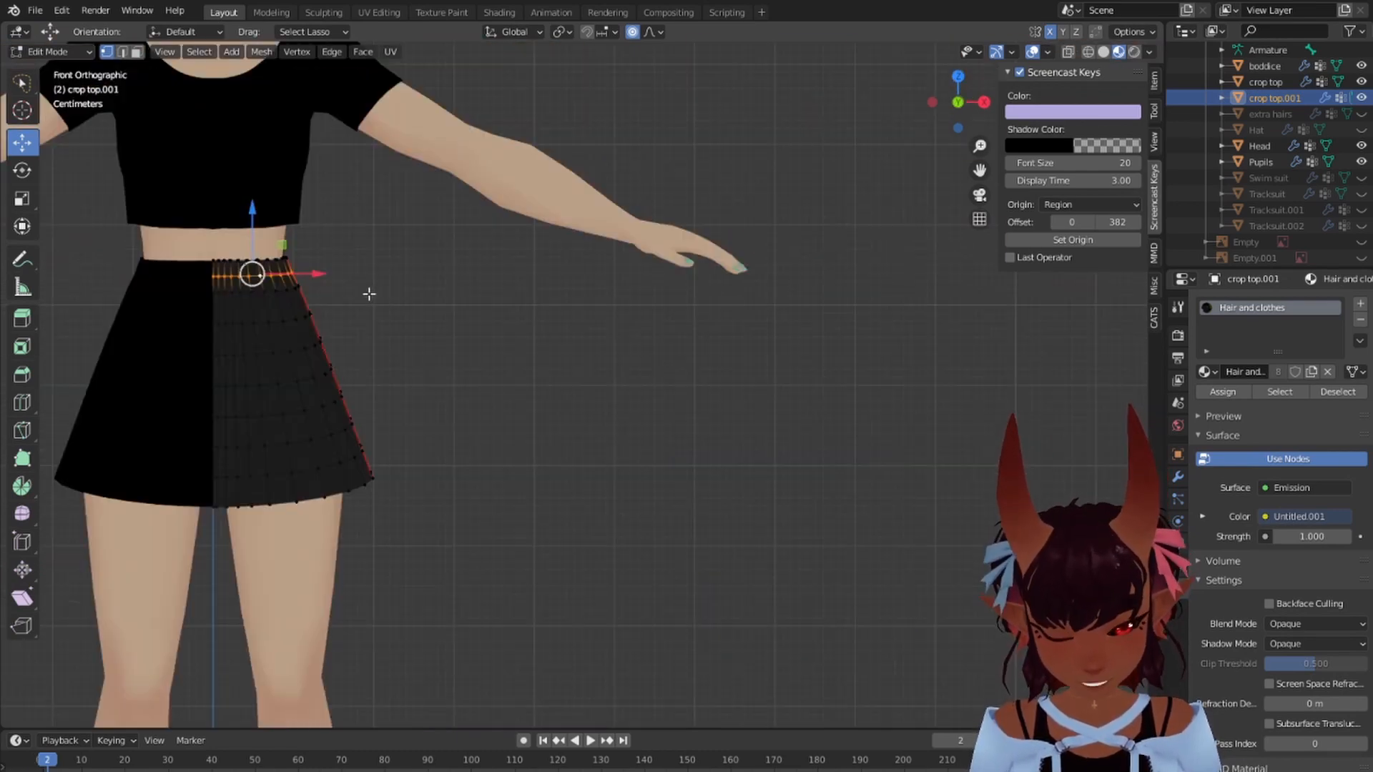
key(g)
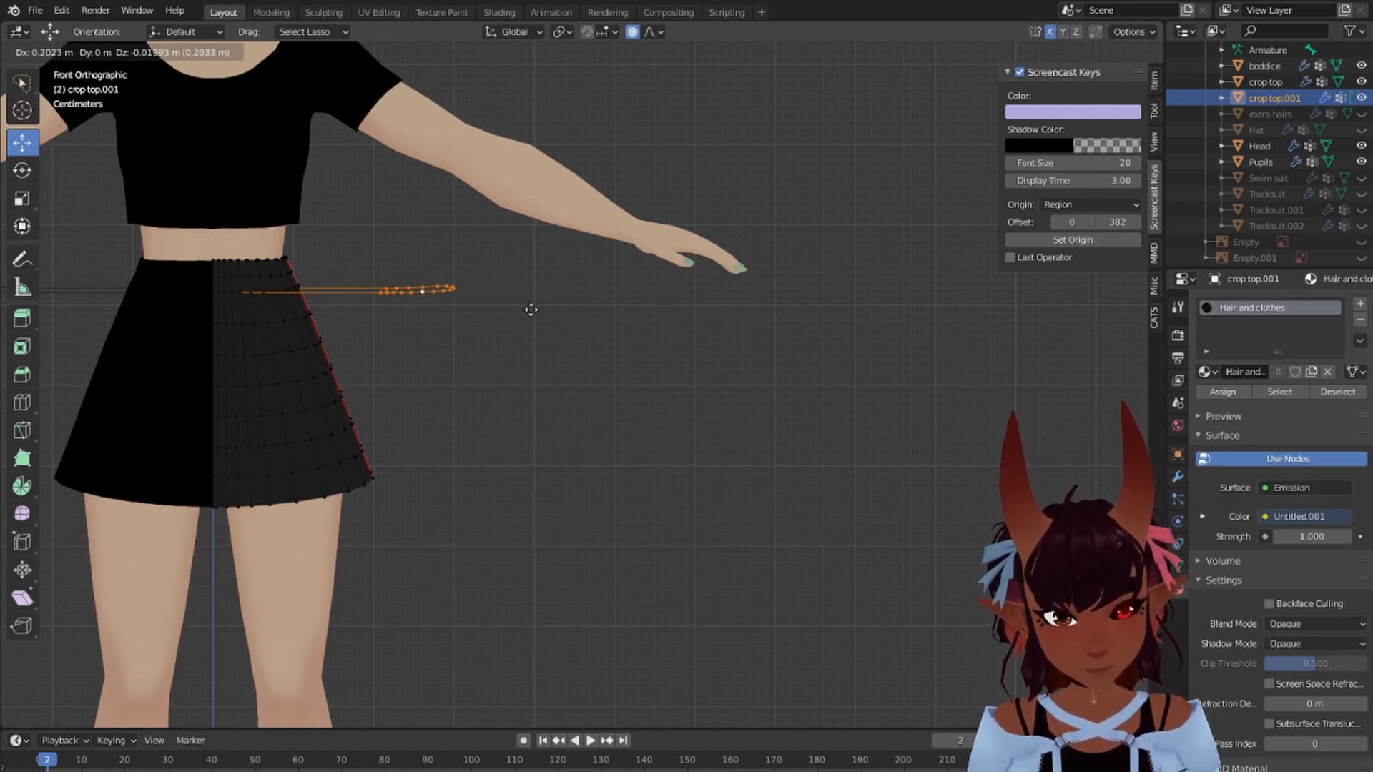
click(682, 306)
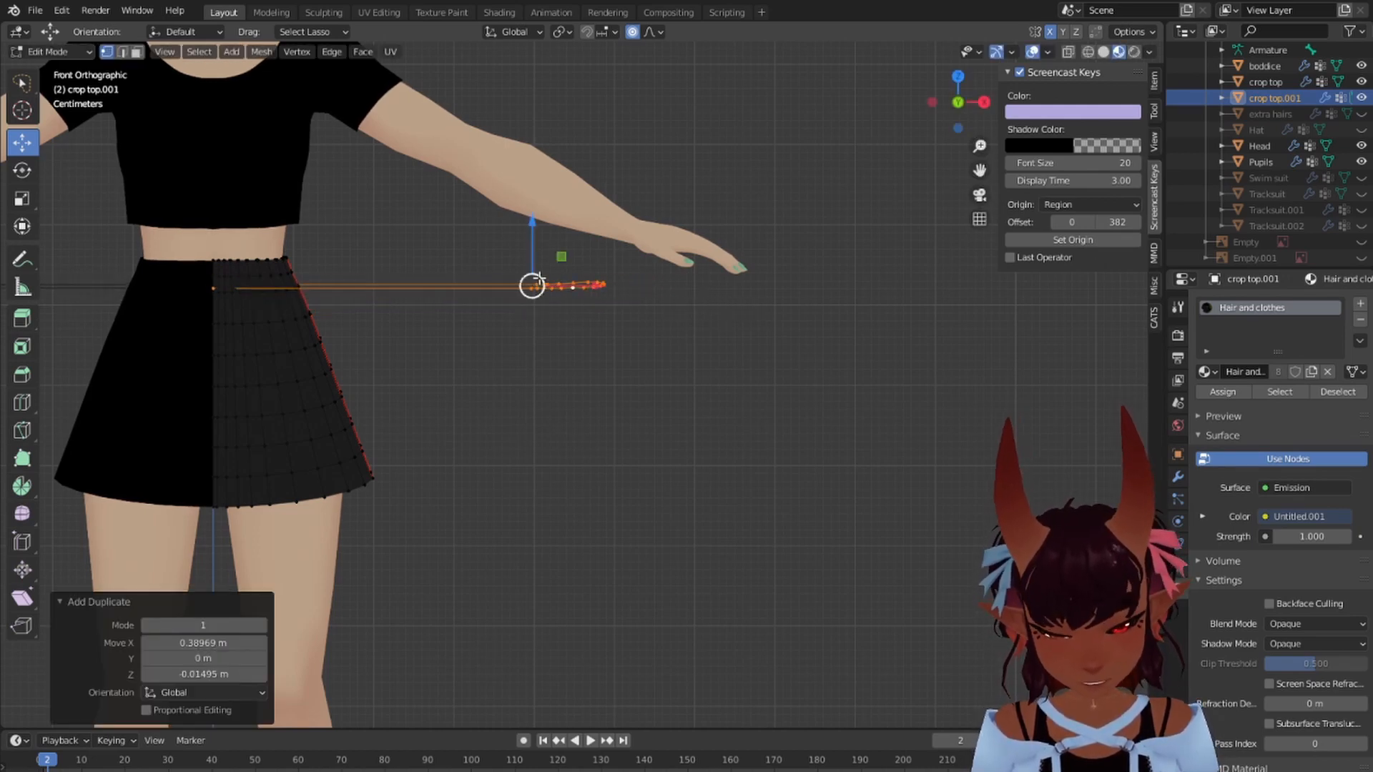
Step: Extrude the copied edge loop downward about 0.32 m and outward about 0.12 m, and add six loop cuts across the new faces
key(e)
click(631, 533)
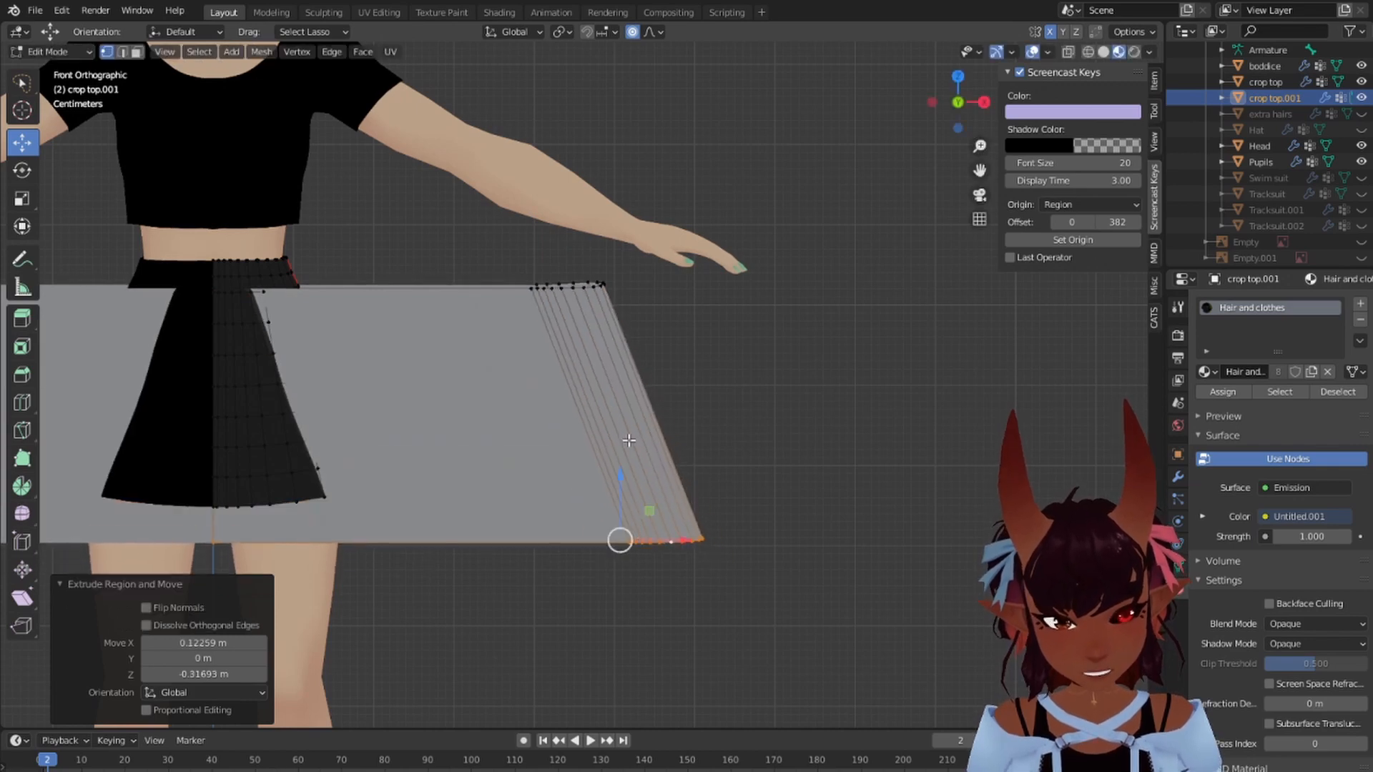
key(ctrl+r)
scroll(632, 439, up, 5)
click(632, 440)
right_click(632, 439)
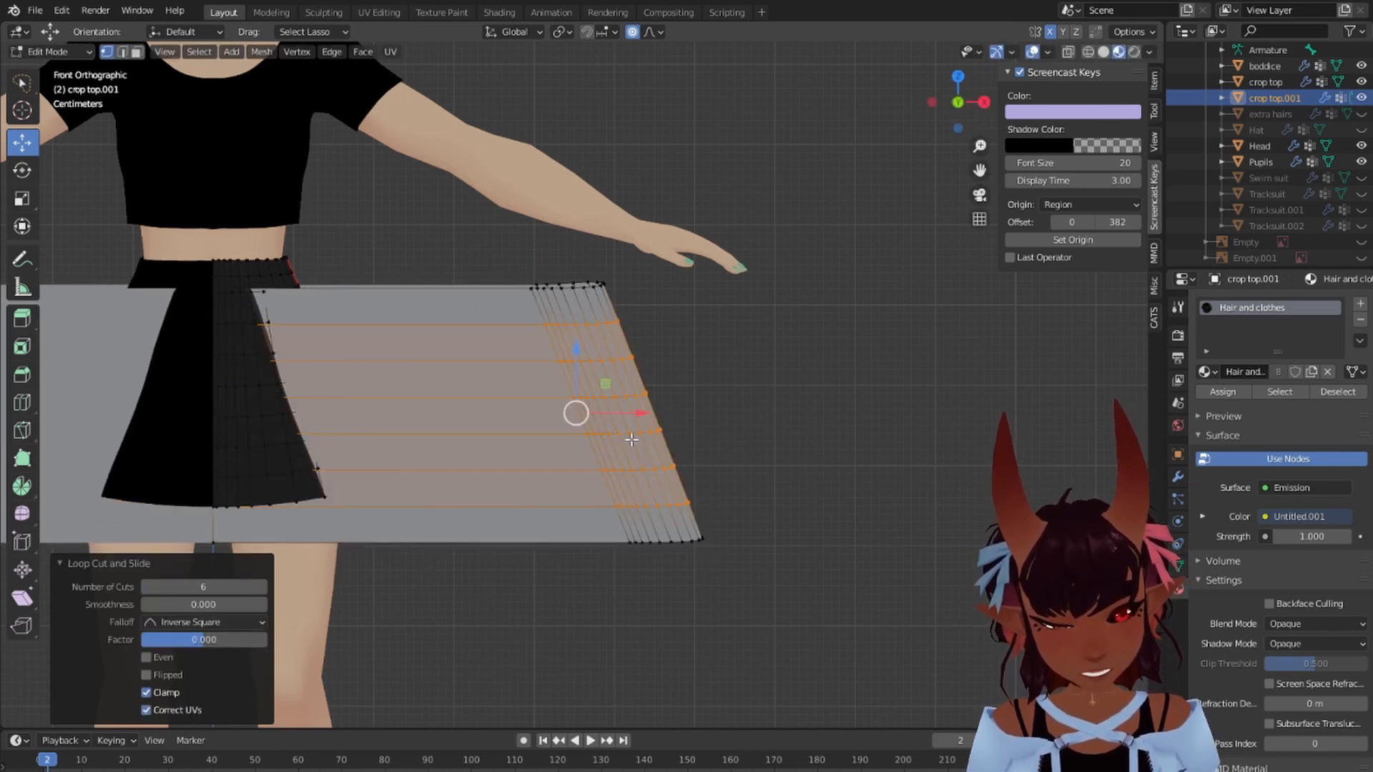
key(alt+a)
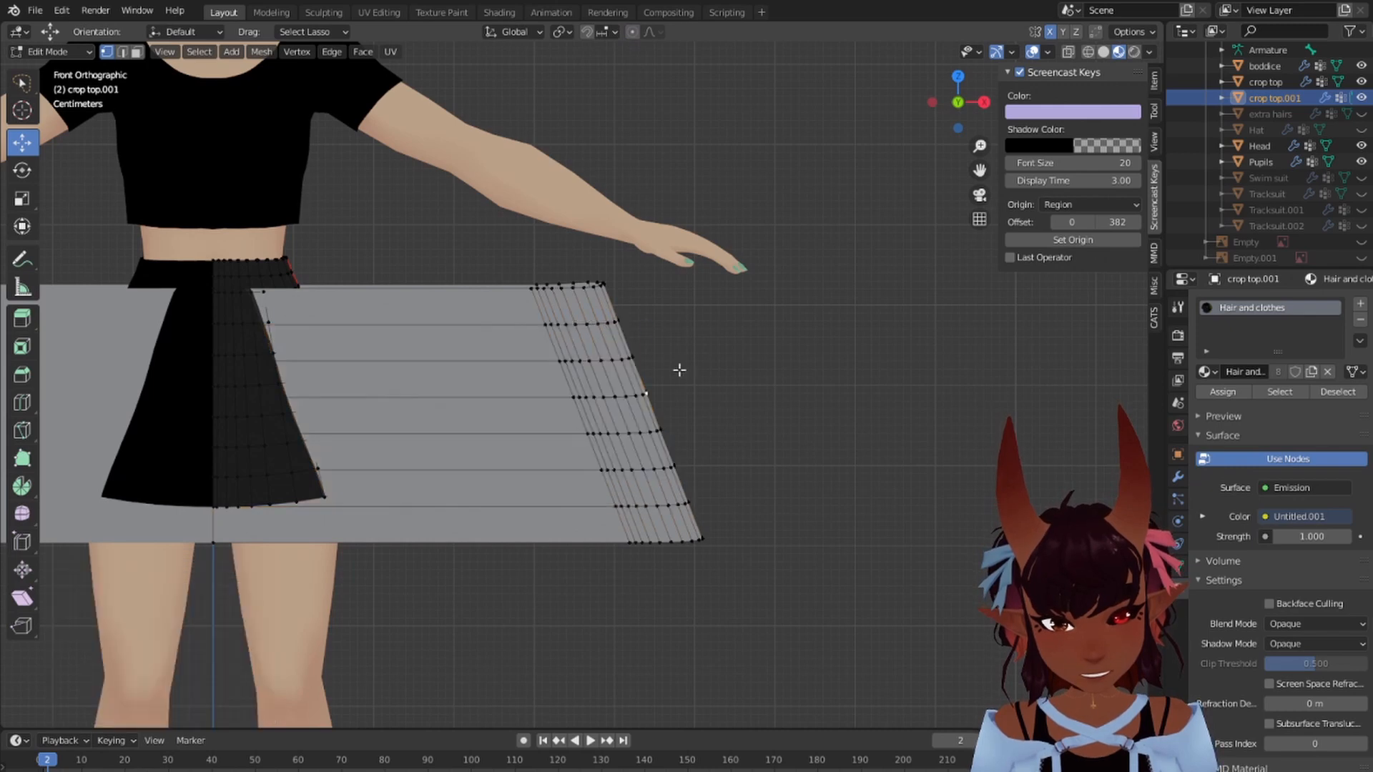
Step: Pull the middle outer vertex of the extruded piece about 0.12 m outward along X using smooth proportional editing with size 0.198
click(680, 379)
key(g)
right_click(679, 379)
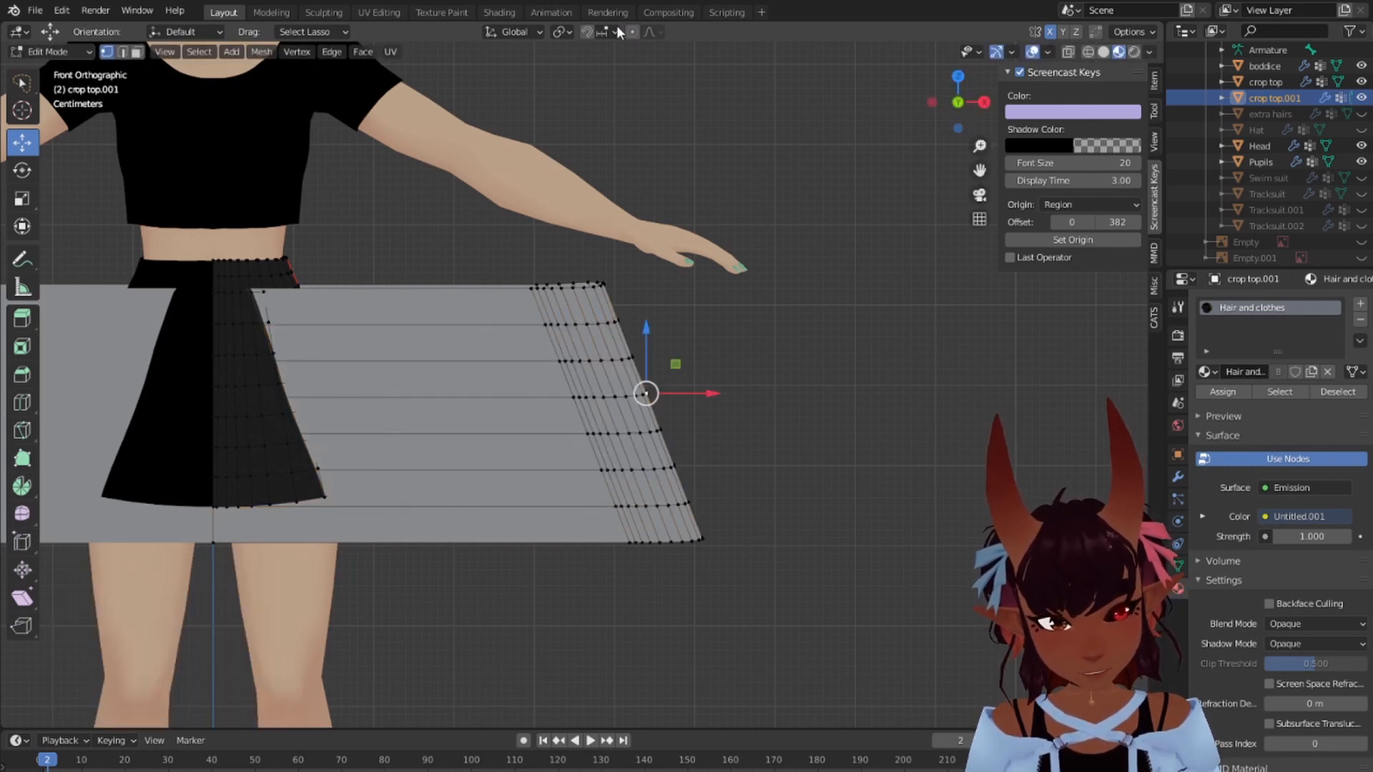
key(g)
scroll(672, 374, down, 5)
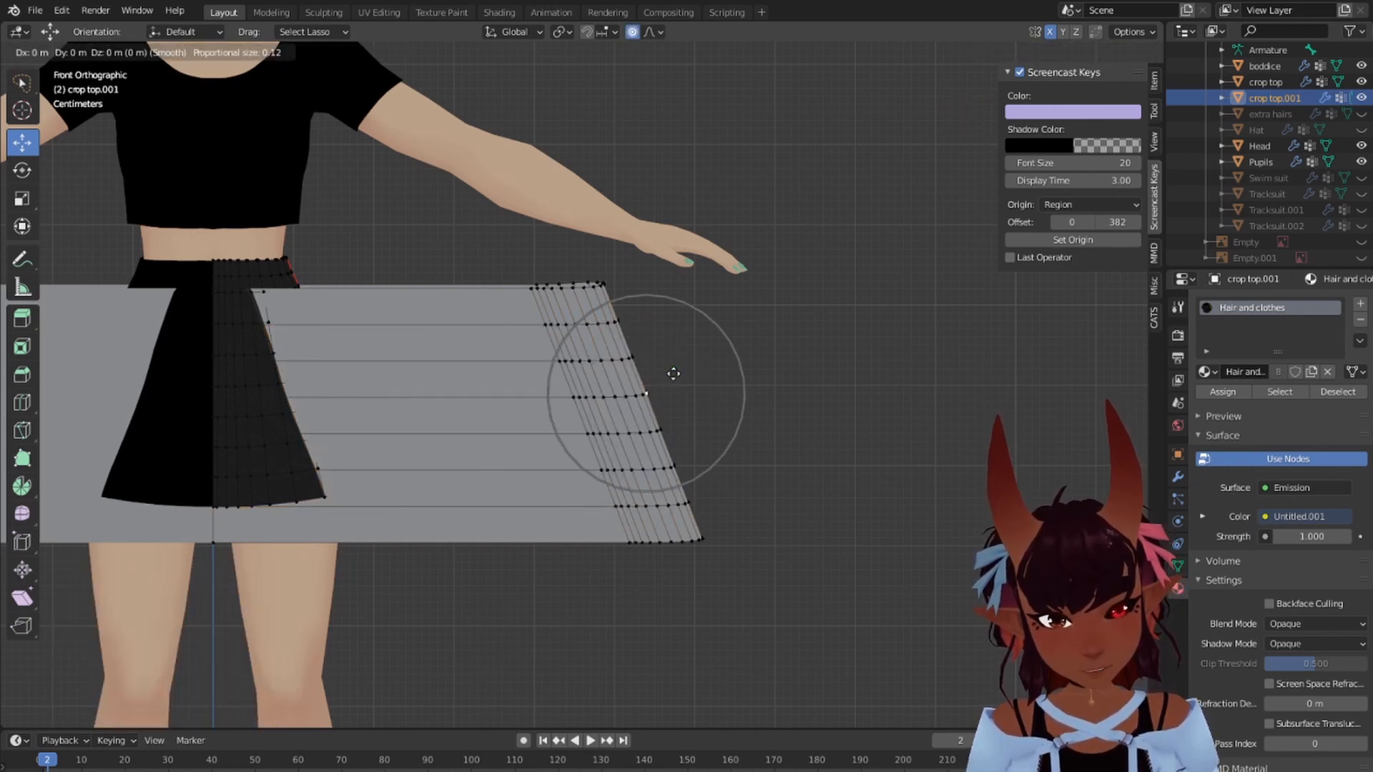
click(773, 366)
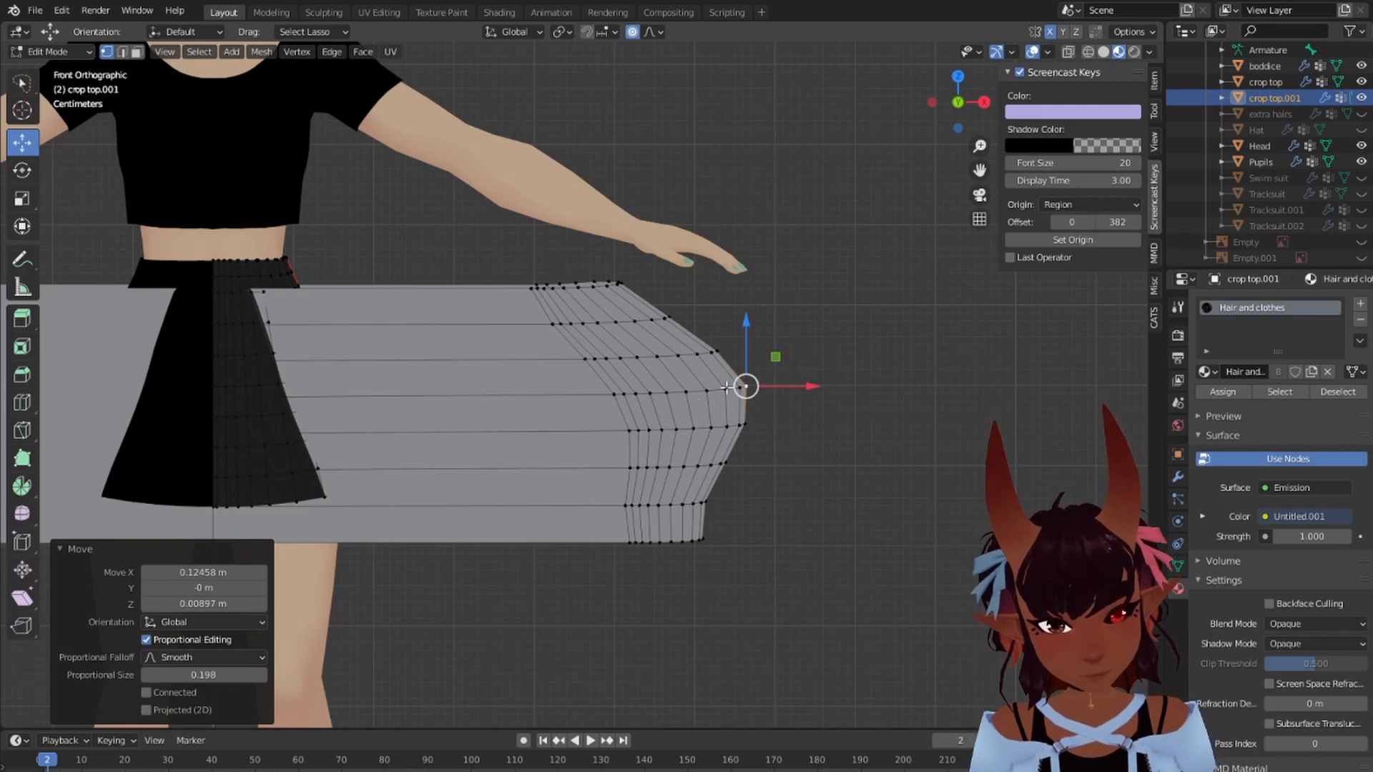
Step: Select the whole linked test piece beside the skirt and delete its vertices
key(l)
key(x)
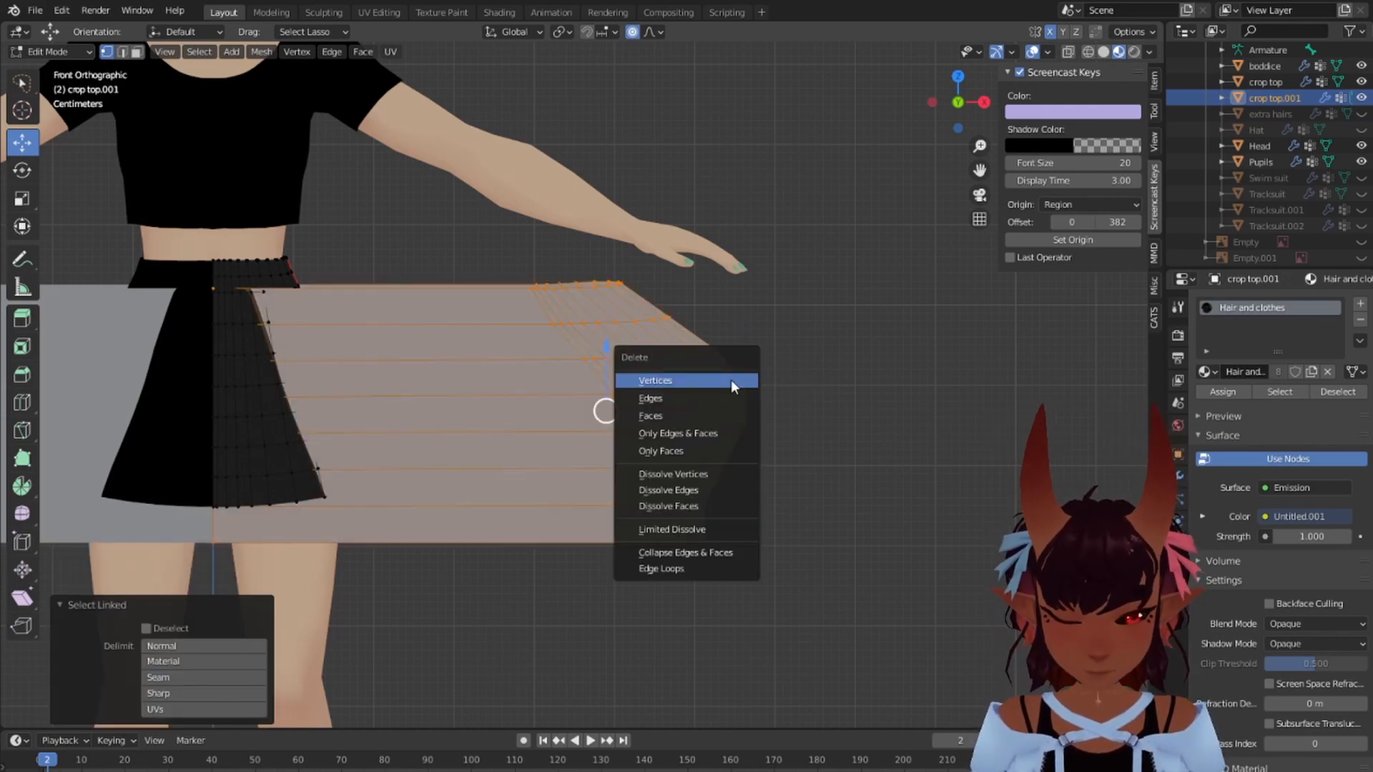
click(731, 380)
Step: Examine the skirt mesh and its waistline up close from several angles
scroll(276, 361, up, 4)
shift+middle_drag(275, 361, 599, 310)
middle_drag(769, 268, 687, 329)
shift+middle_drag(824, 267, 761, 427)
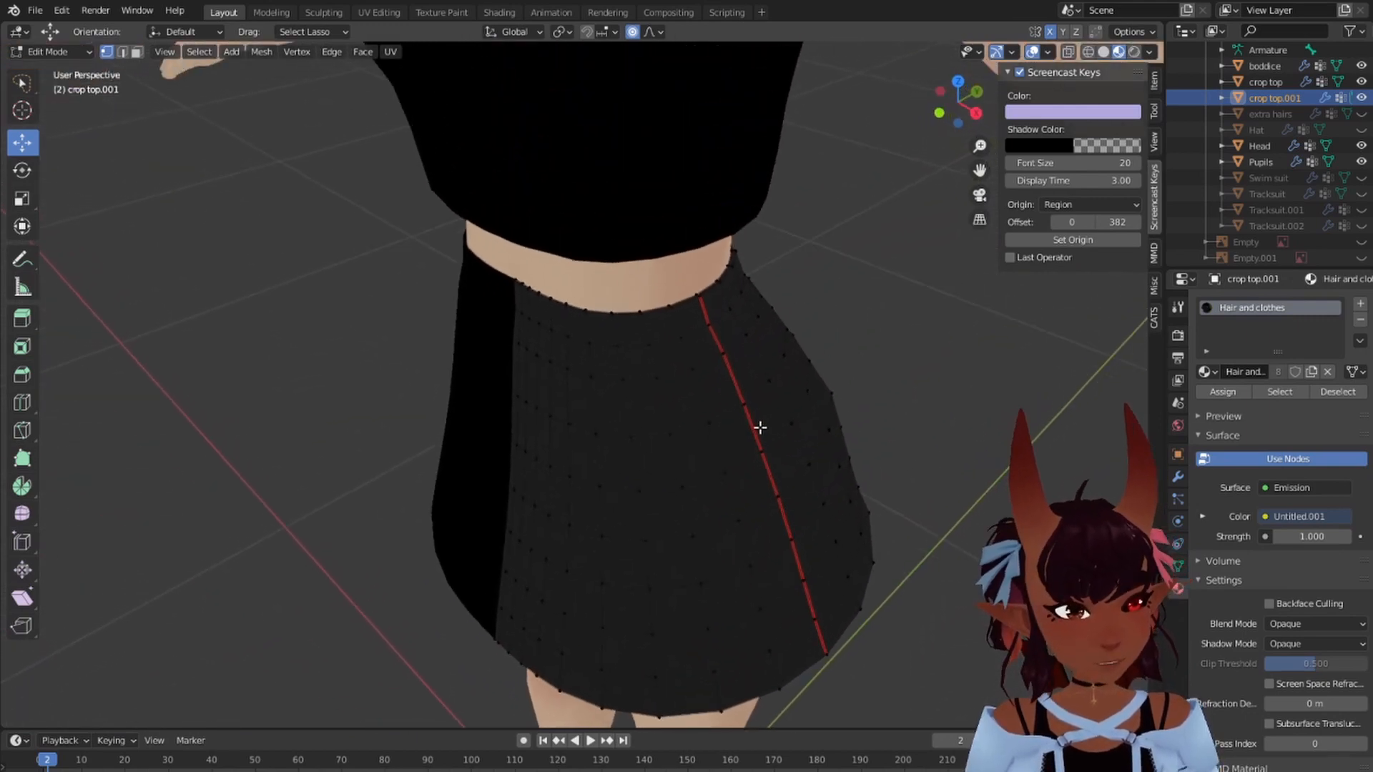
scroll(652, 256, down, 1)
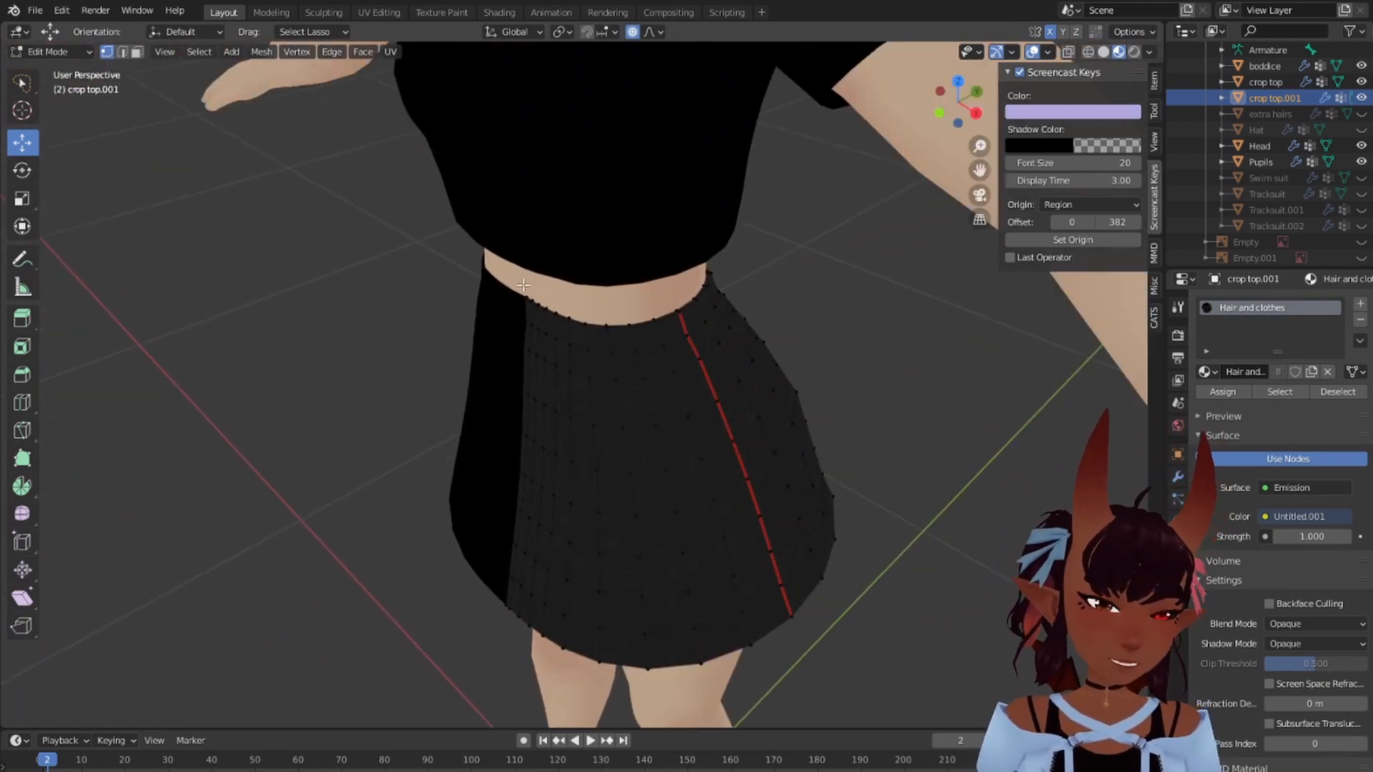
middle_drag(744, 246, 559, 232)
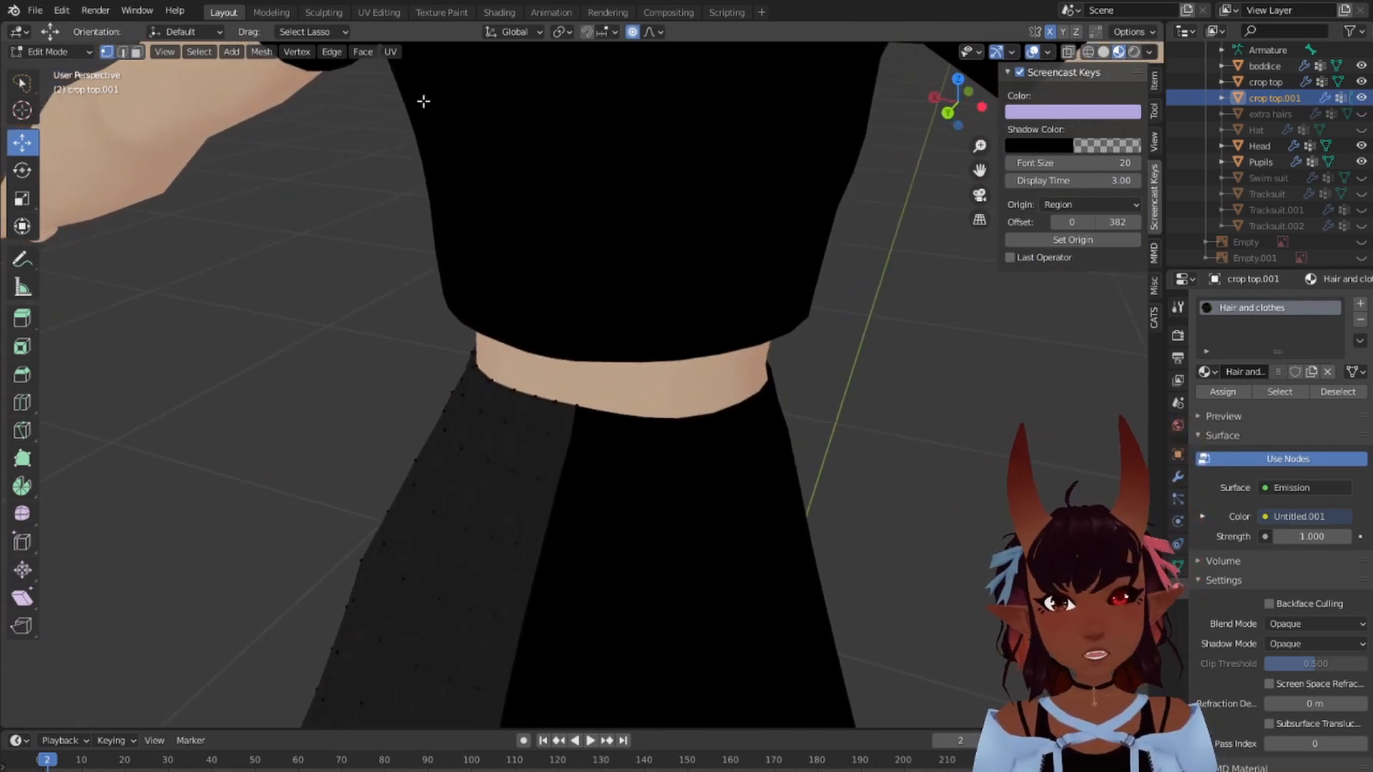
scroll(297, 290, down, 1)
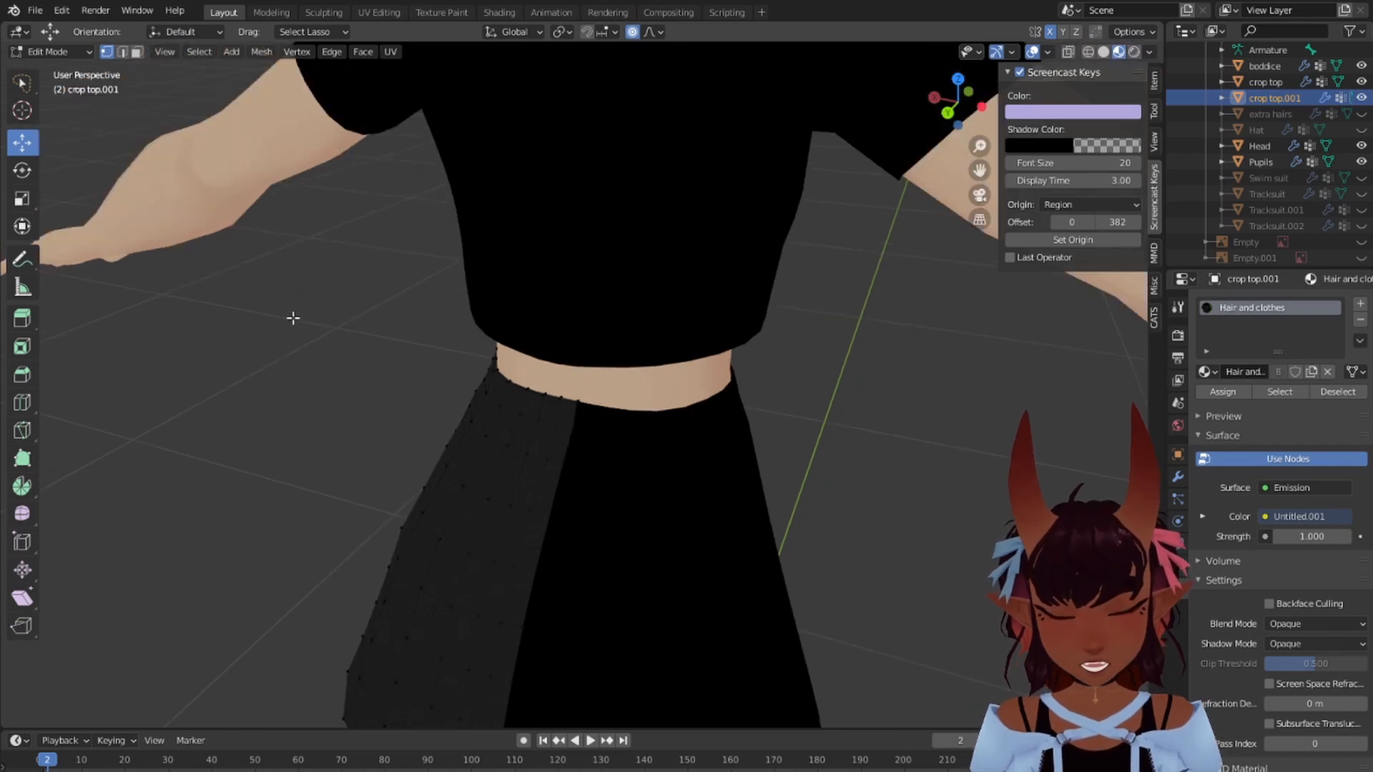
Step: Draw a chain of five connected vertices in the empty space beside the skirt
click(292, 318)
ctrl+right_click(311, 278)
ctrl+right_click(350, 302)
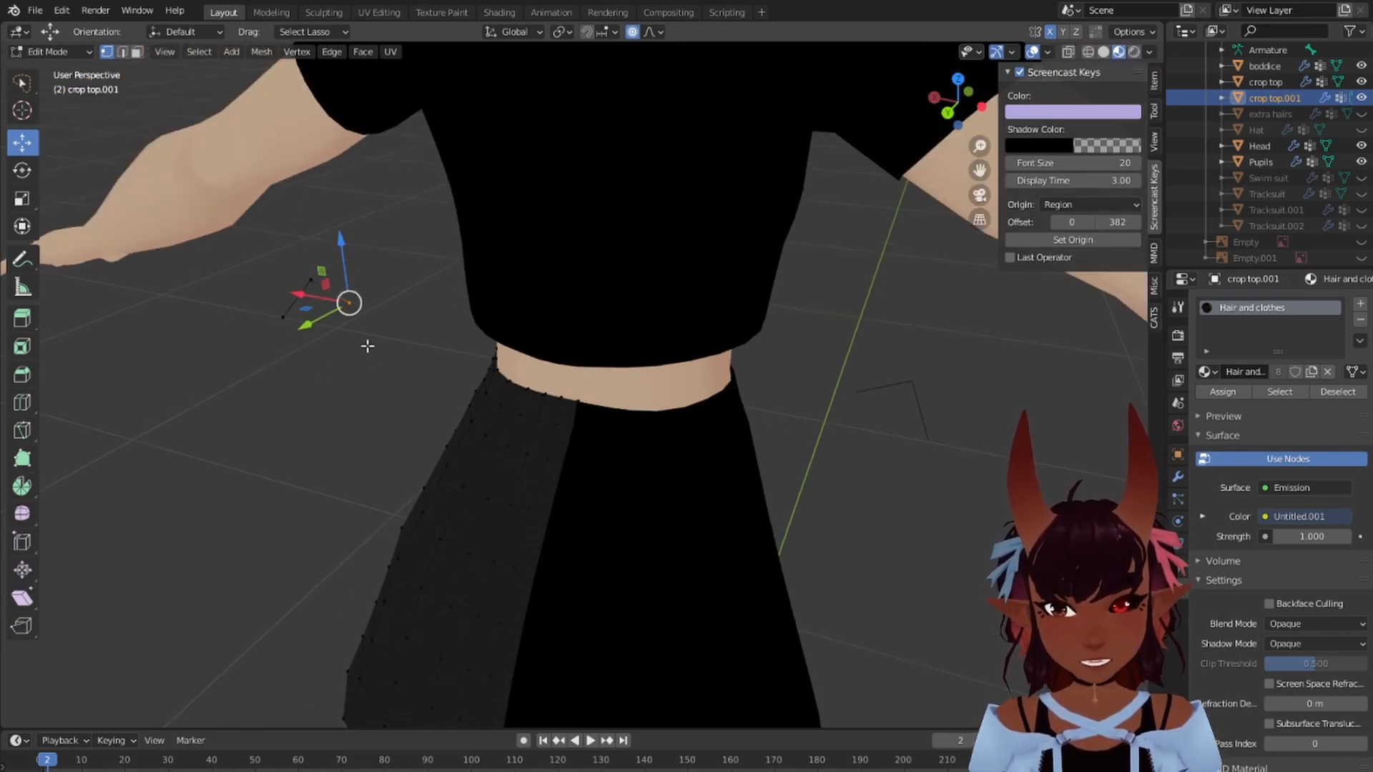
ctrl+right_click(366, 346)
click(317, 359)
ctrl+right_click(248, 339)
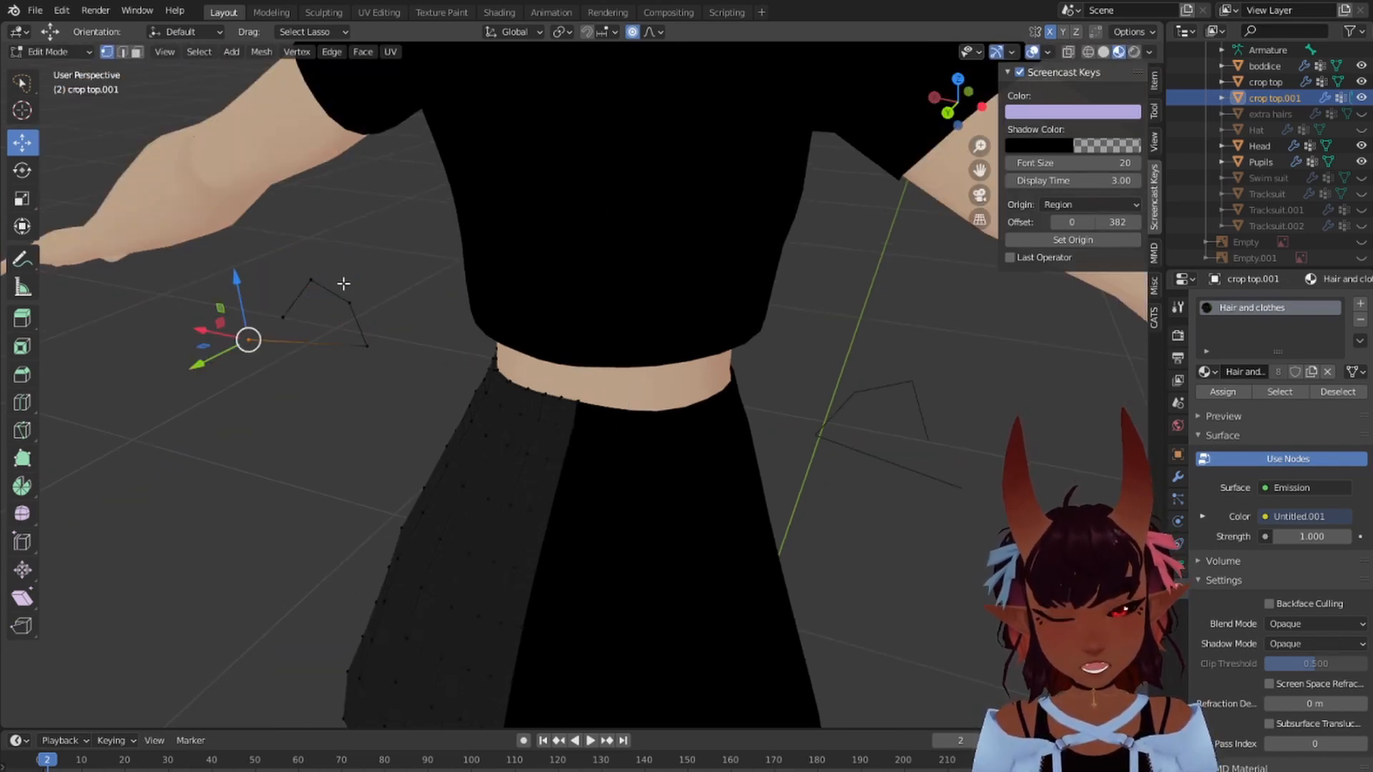
Step: Undo the chain of vertices drawn beside the skirt and return to Object Mode
key(ctrl+z)
key(ctrl+z)
key(ctrl+z)
key(ctrl+z)
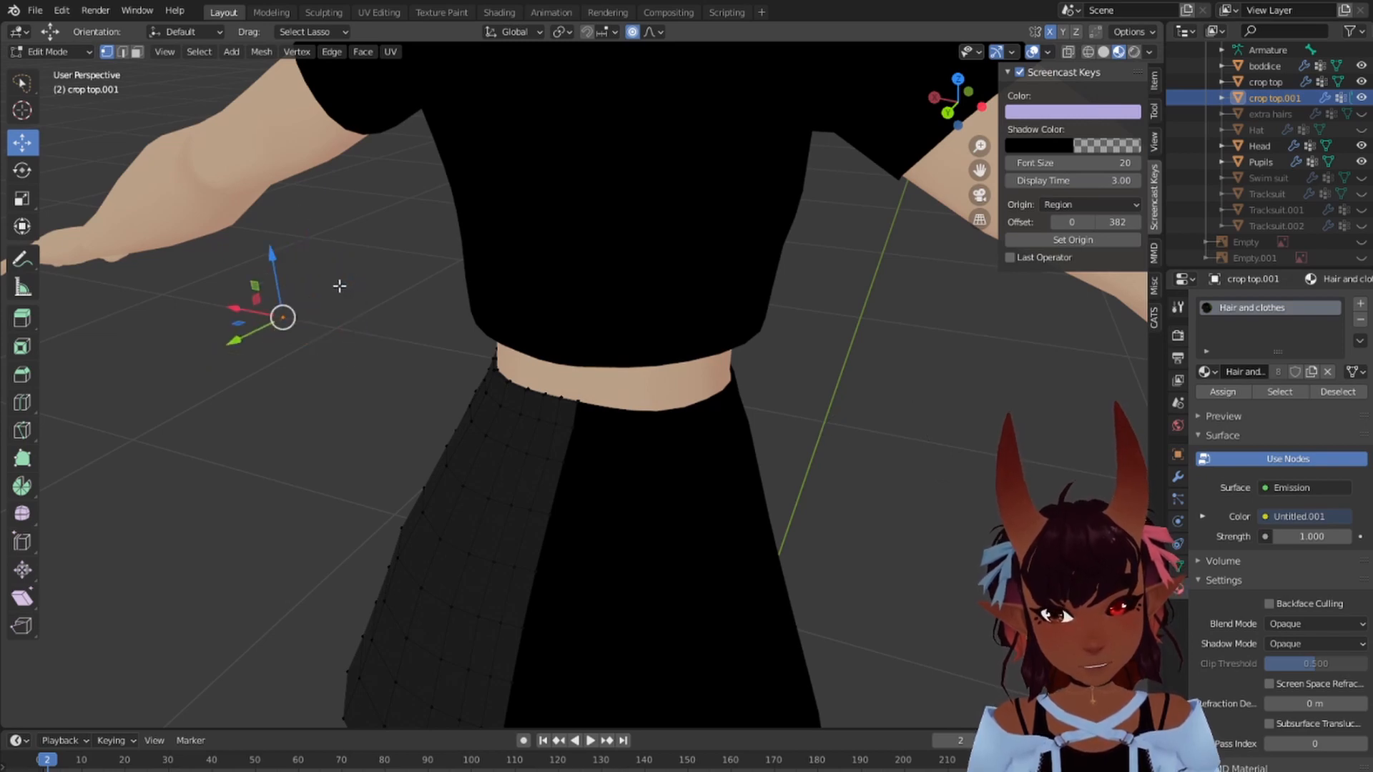
key(ctrl+z)
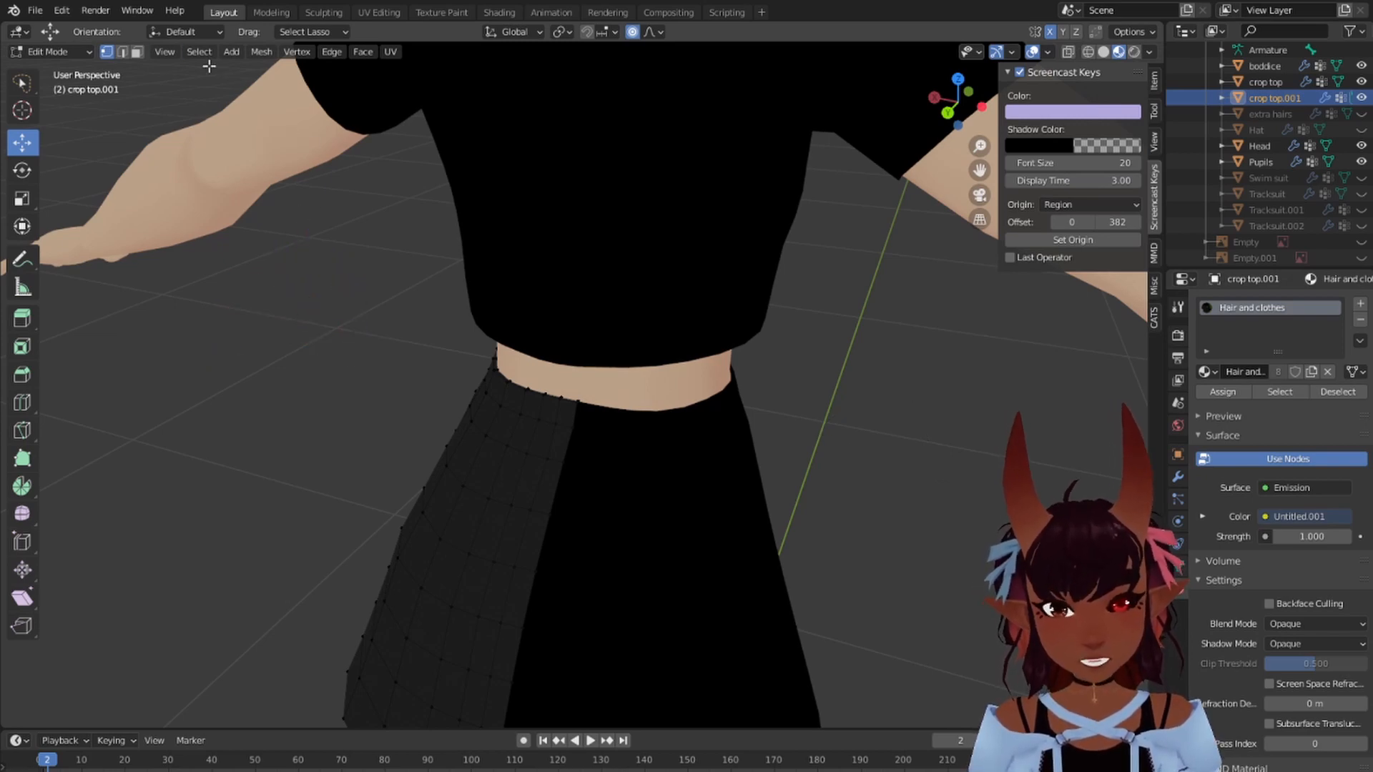
click(73, 48)
click(54, 67)
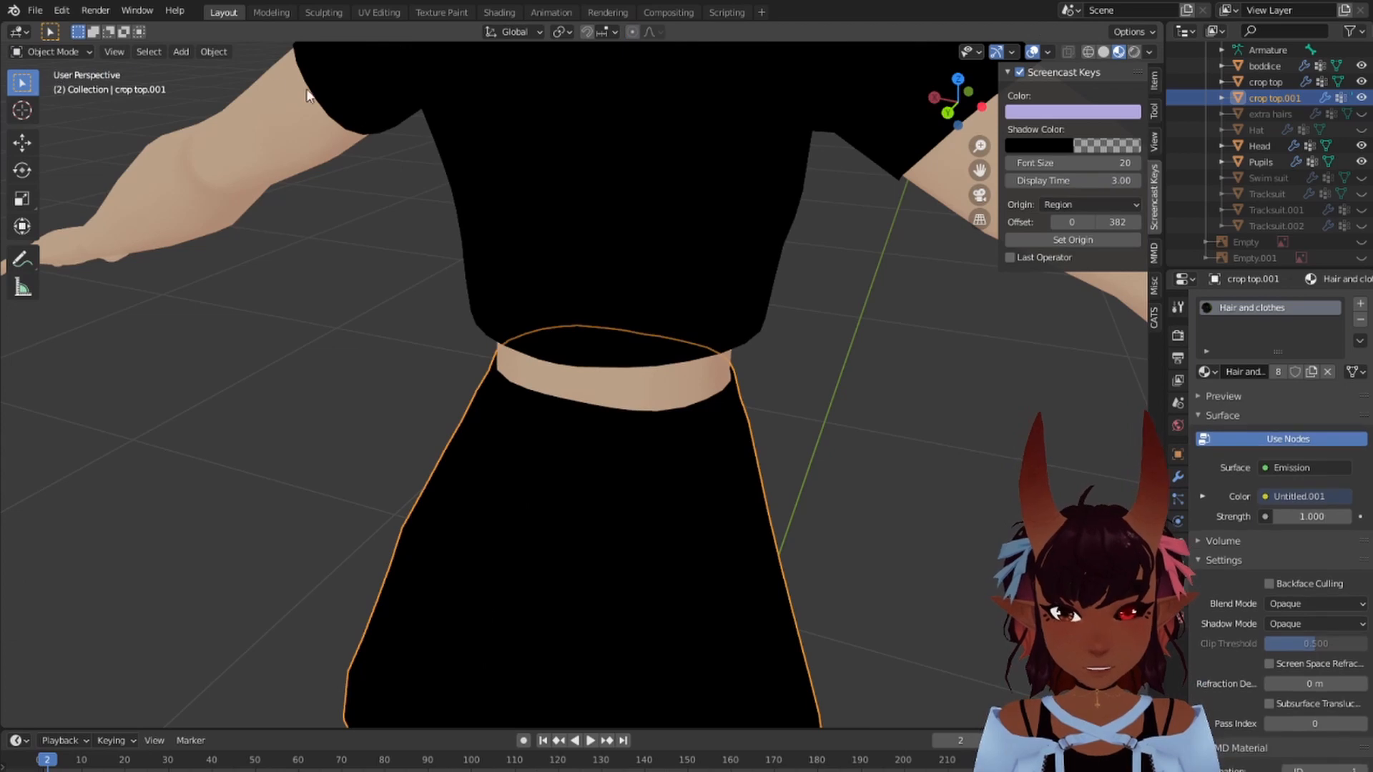
scroll(320, 267, down, 8)
middle_drag(319, 264, 604, 222)
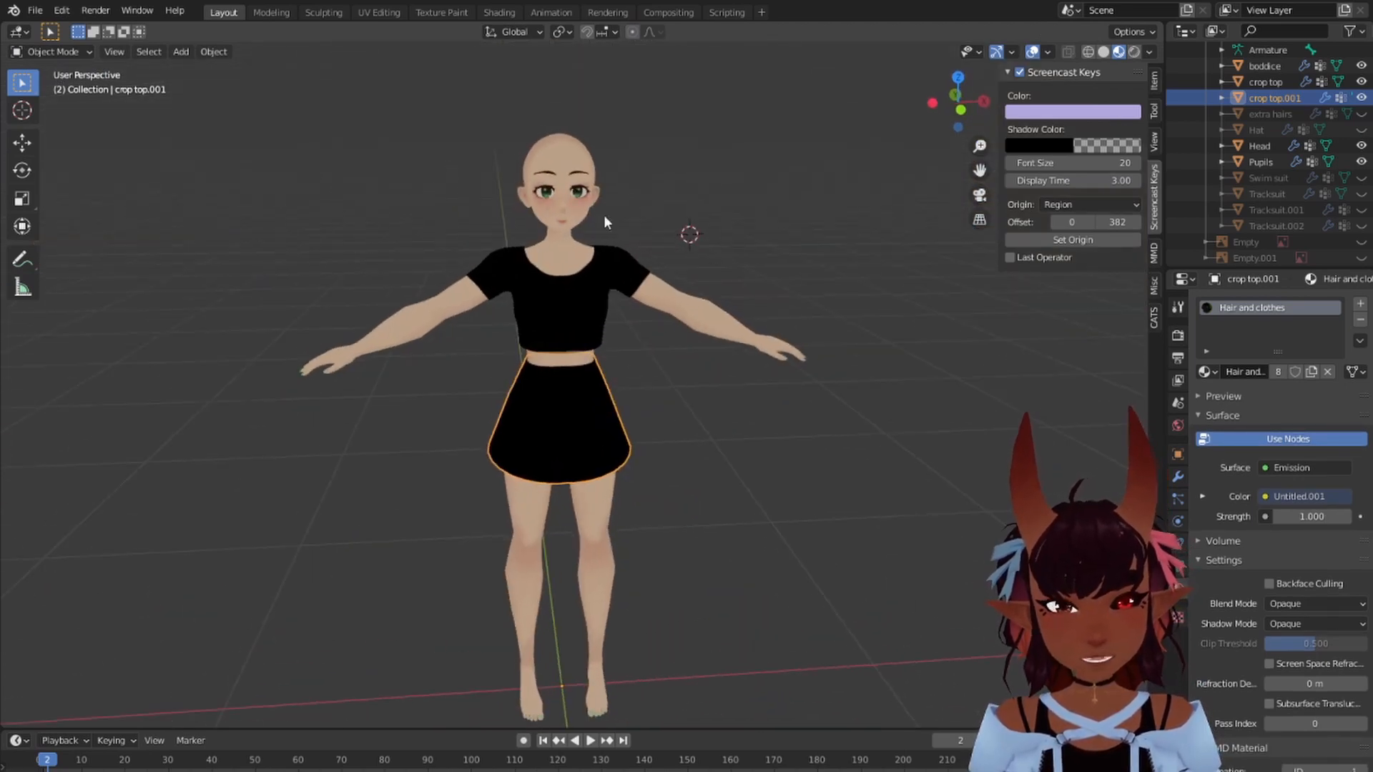
click(222, 52)
mouse_move(181, 52)
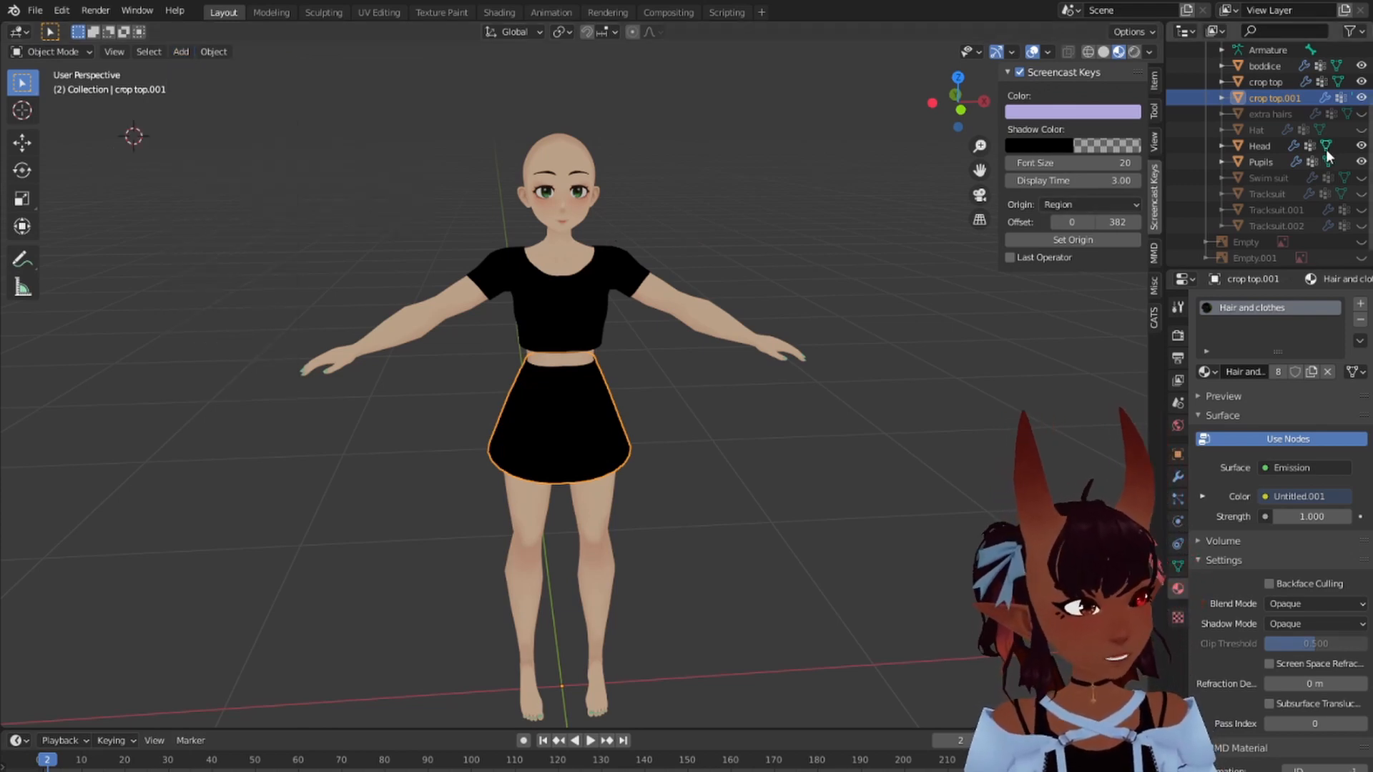
Step: Show the Hat object and enter Edit Mode on it to view its mesh from the side and front
click(1361, 130)
middle_drag(629, 157, 851, 179)
click(514, 124)
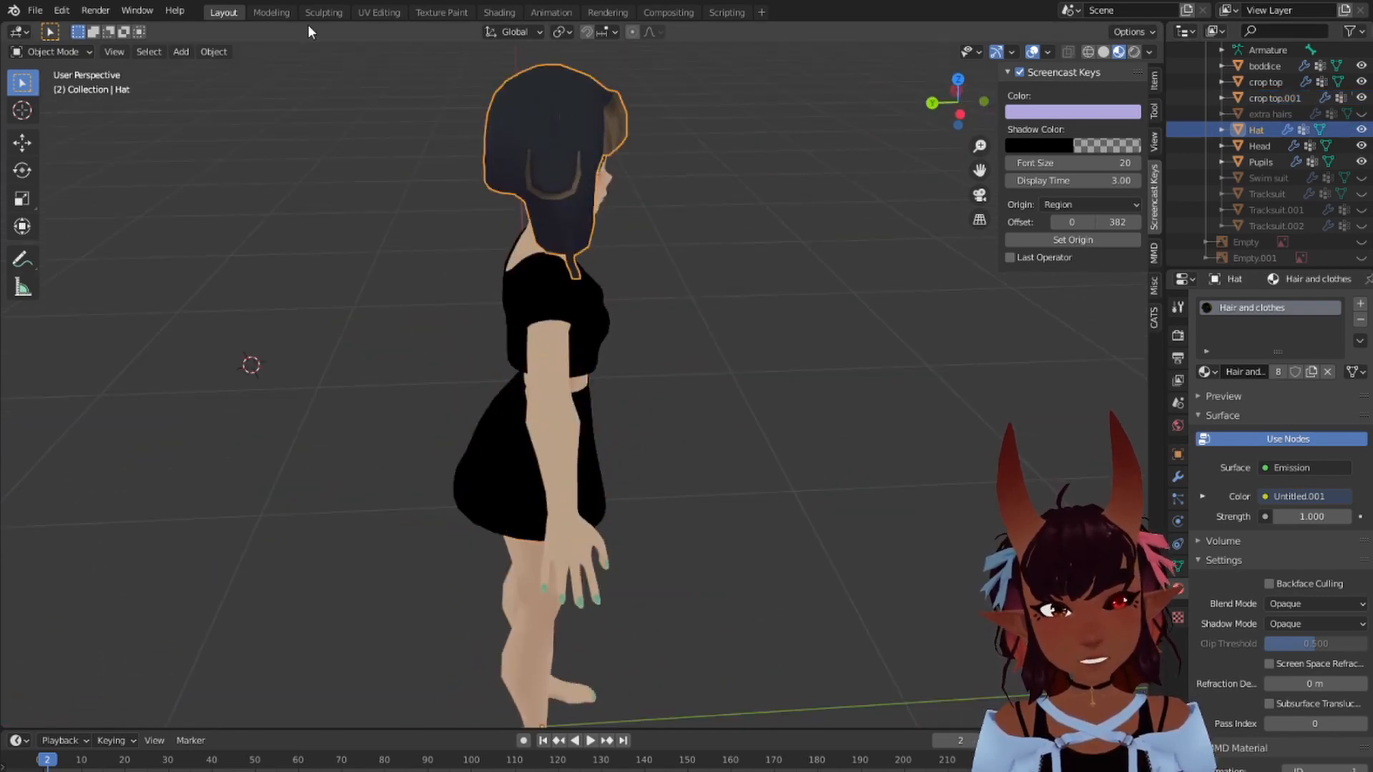
click(68, 51)
click(67, 88)
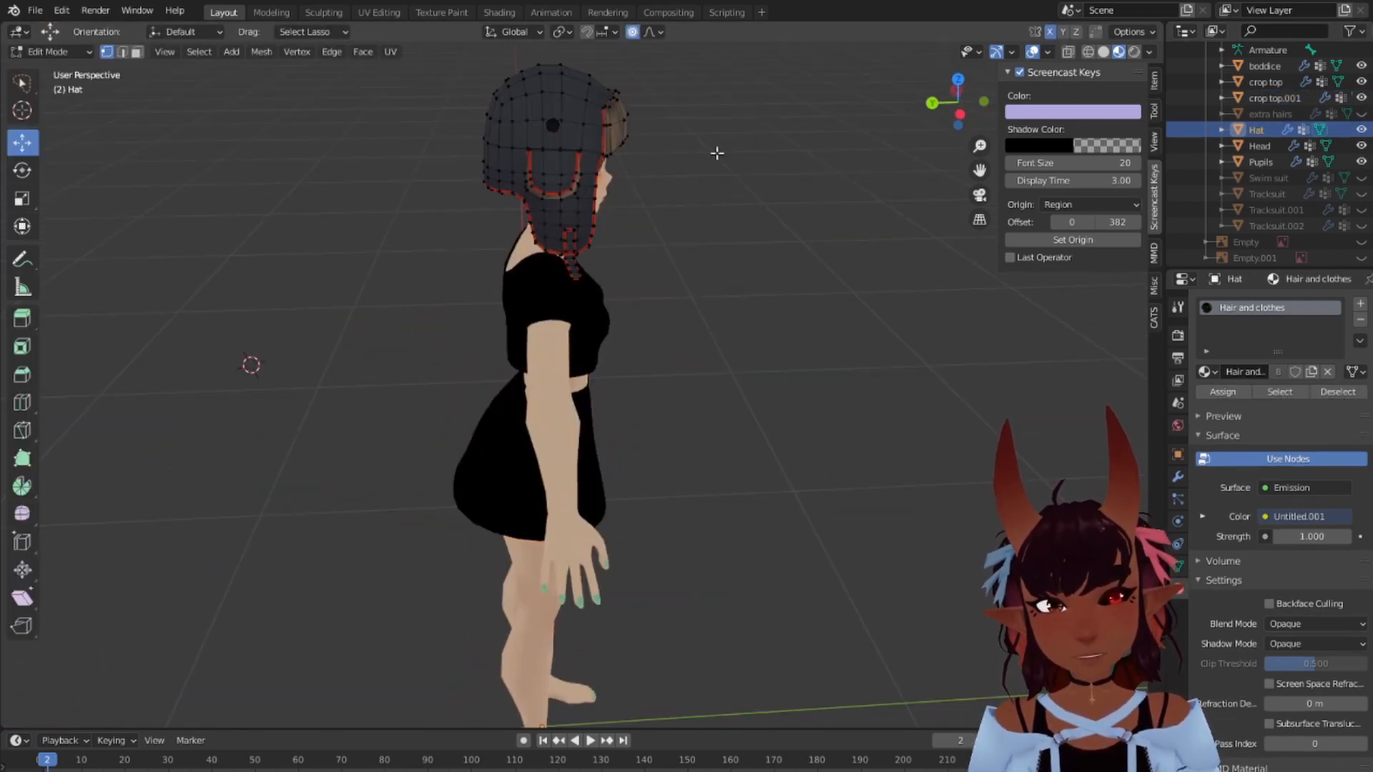
middle_drag(715, 150, 521, 127)
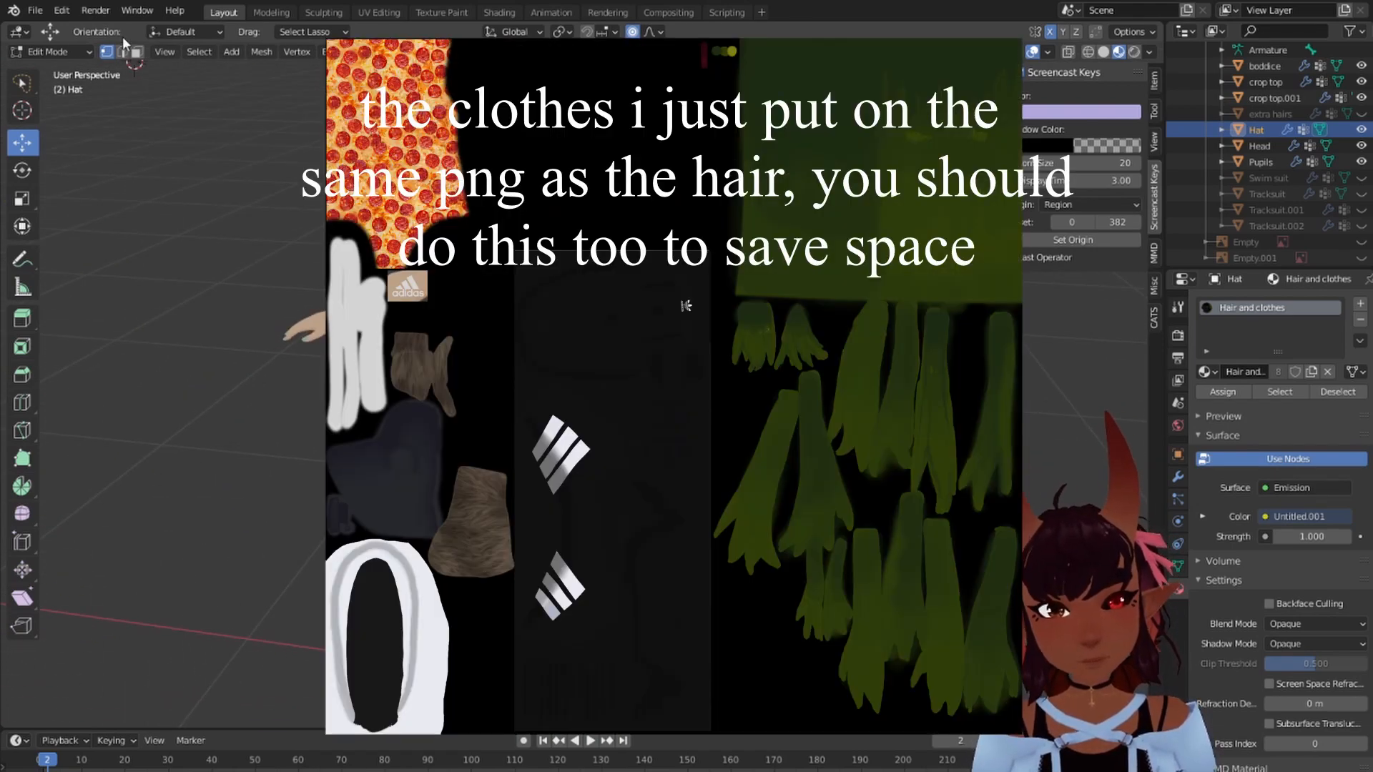
Step: Back in Object Mode, hide the crop top and skirt objects and show the Swim suit object
click(71, 51)
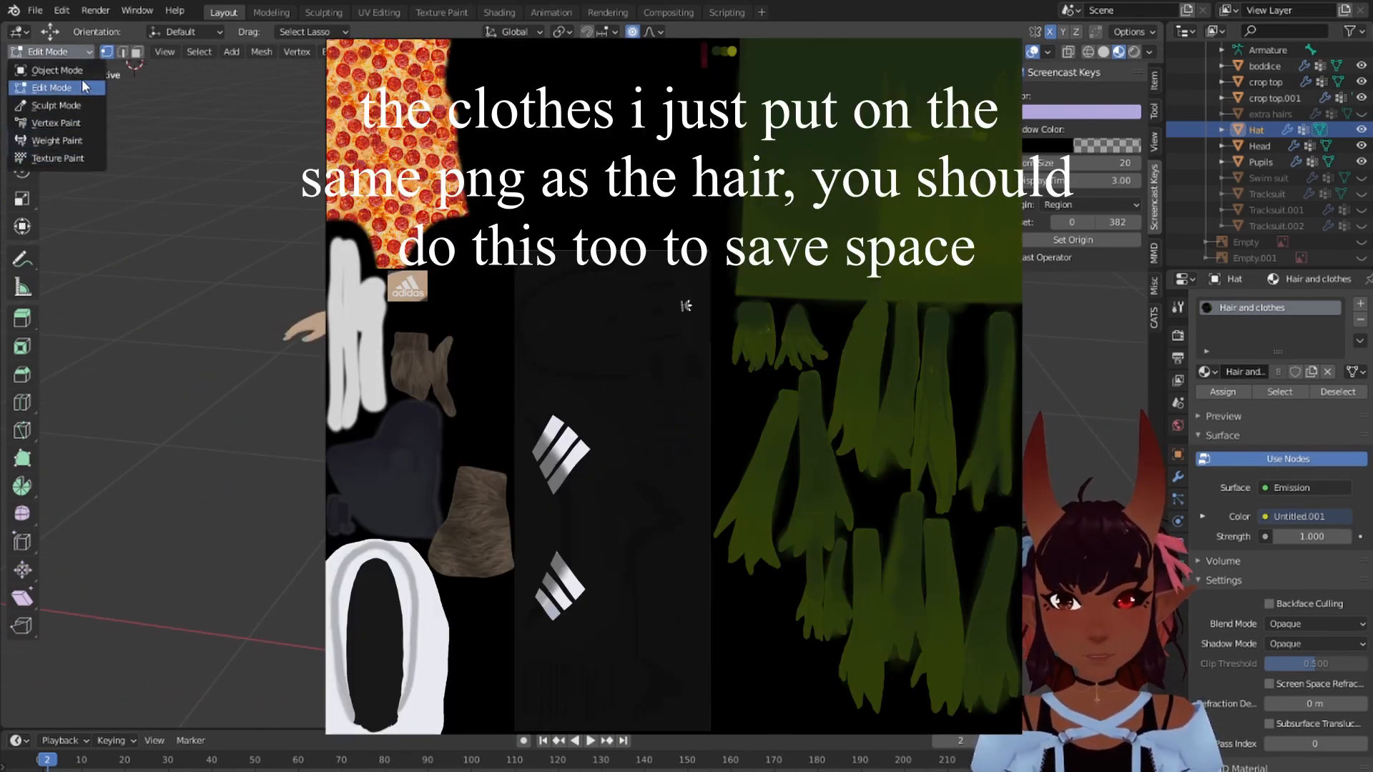
click(57, 70)
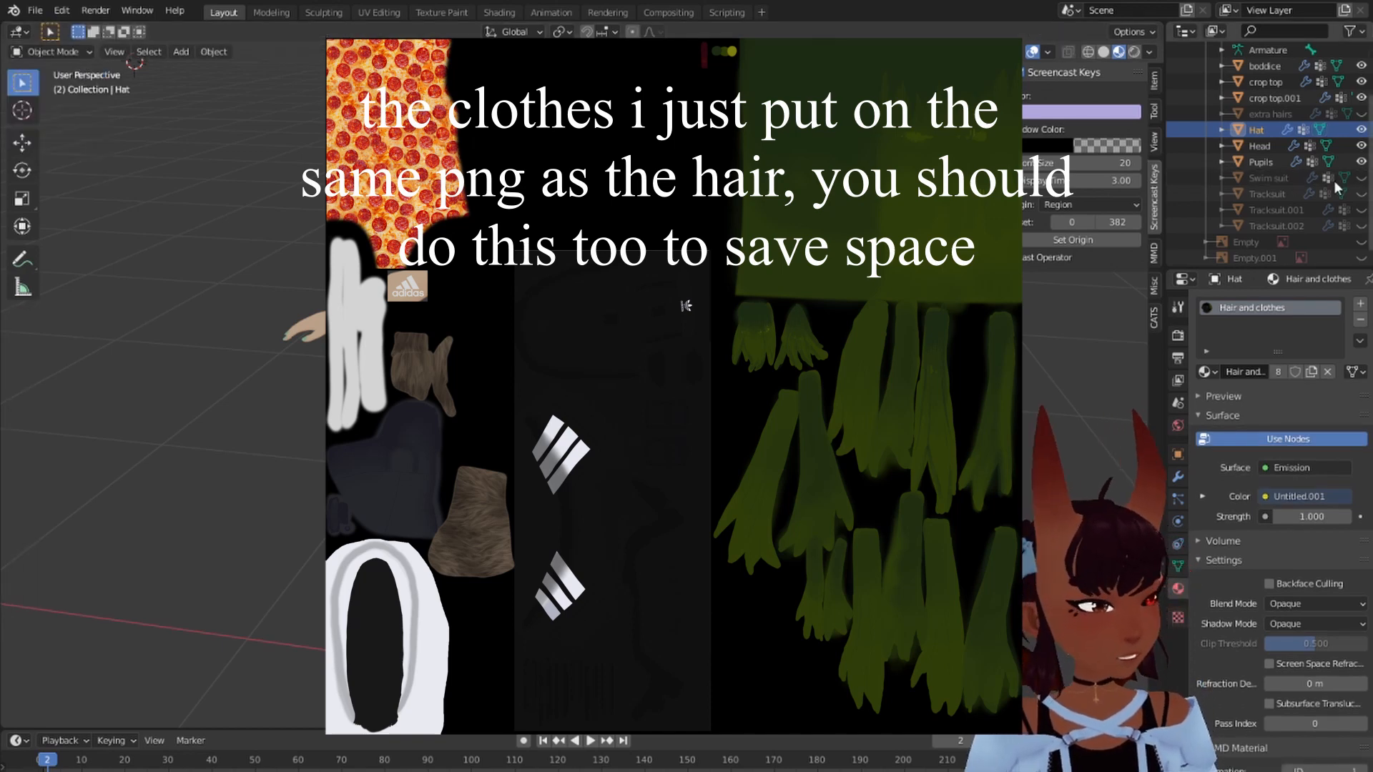
drag(1360, 82, 1360, 98)
click(1361, 178)
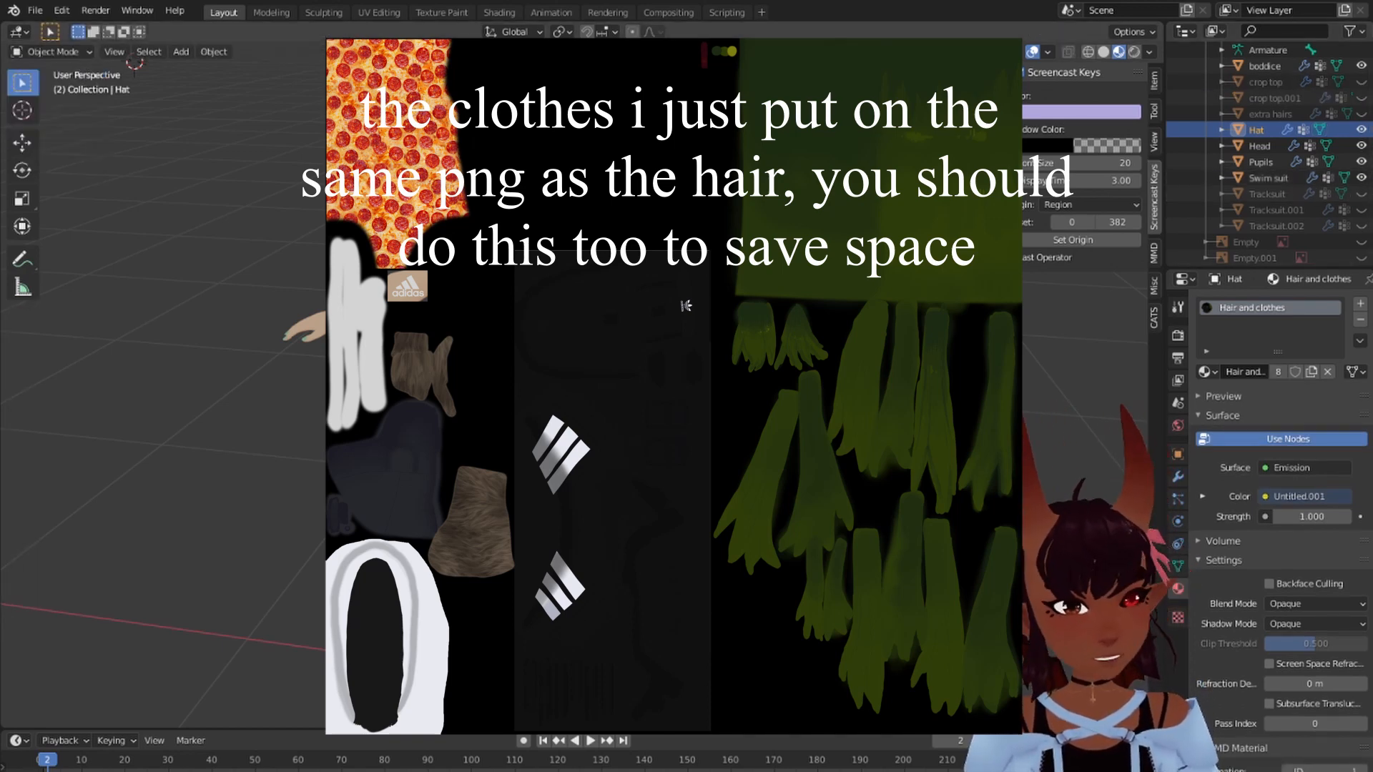
Step: View the swimsuit from several sides, and enter Edit Mode on the Swim suit object to examine its mesh up close from the front
middle_drag(493, 186, 906, 173)
scroll(646, 327, up, 5)
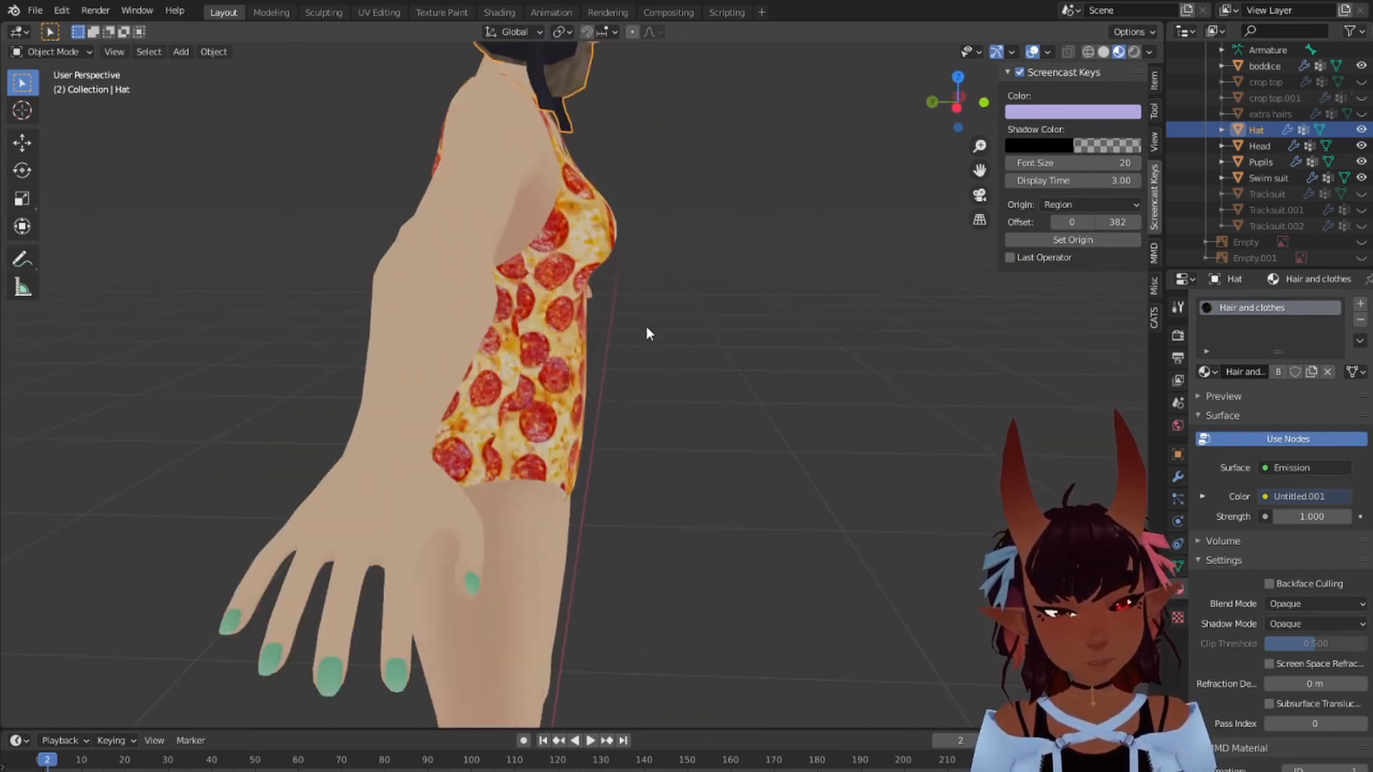
middle_drag(646, 326, 611, 316)
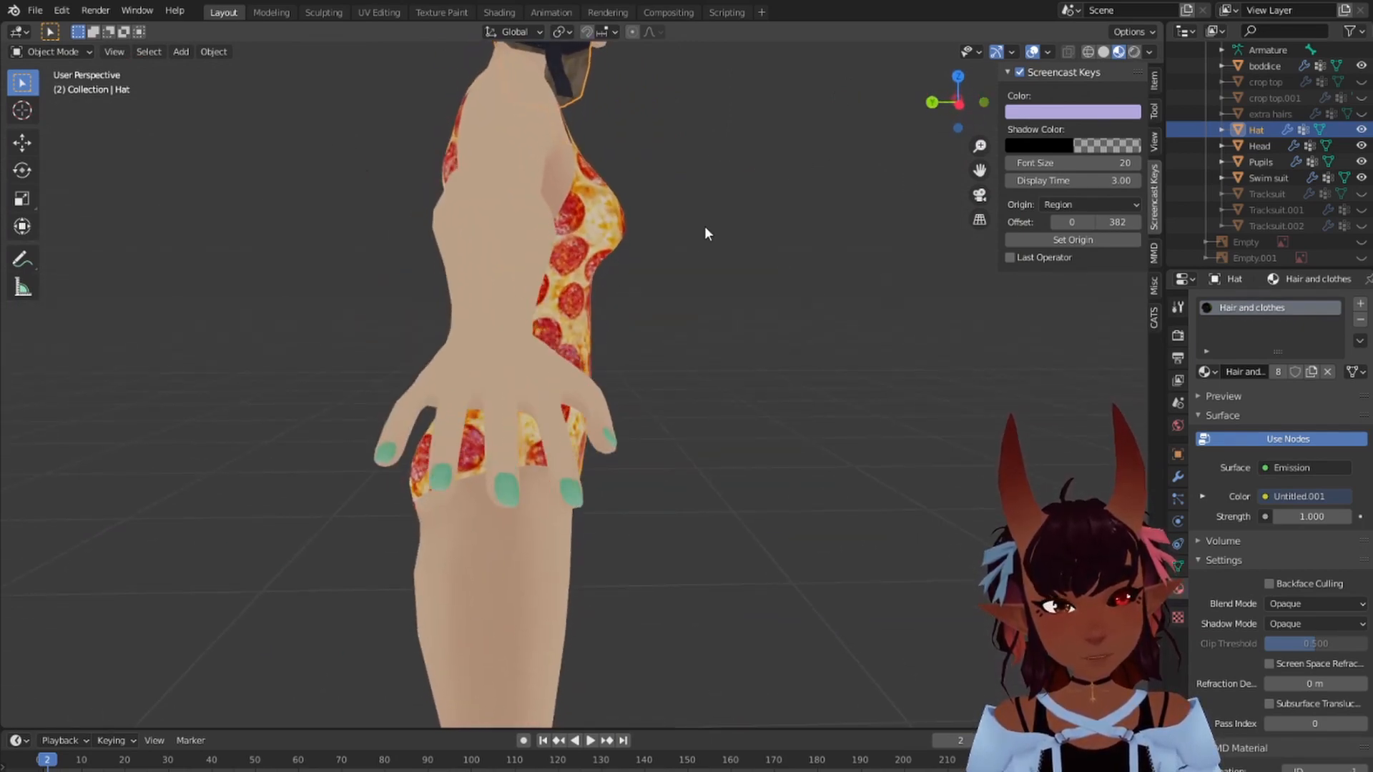
middle_drag(705, 232, 613, 282)
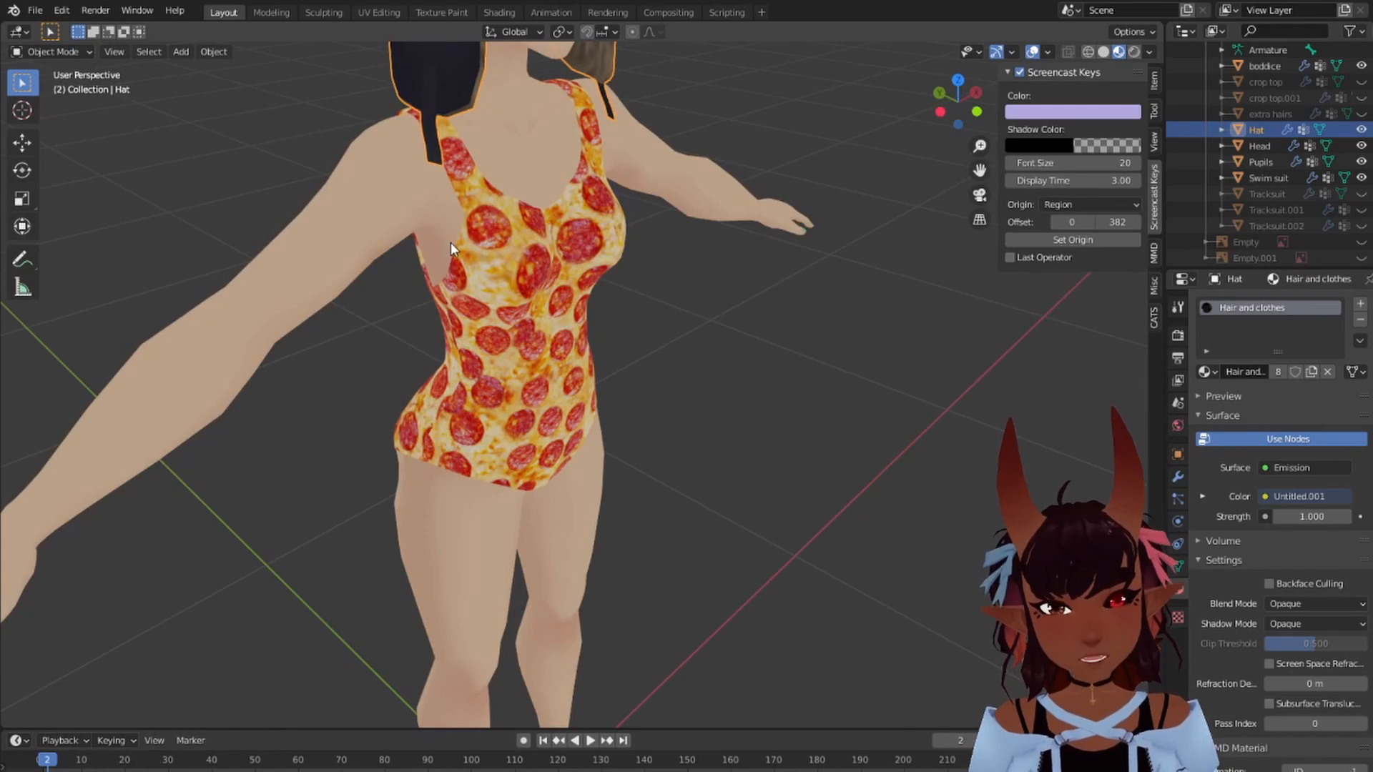
click(1273, 175)
click(86, 50)
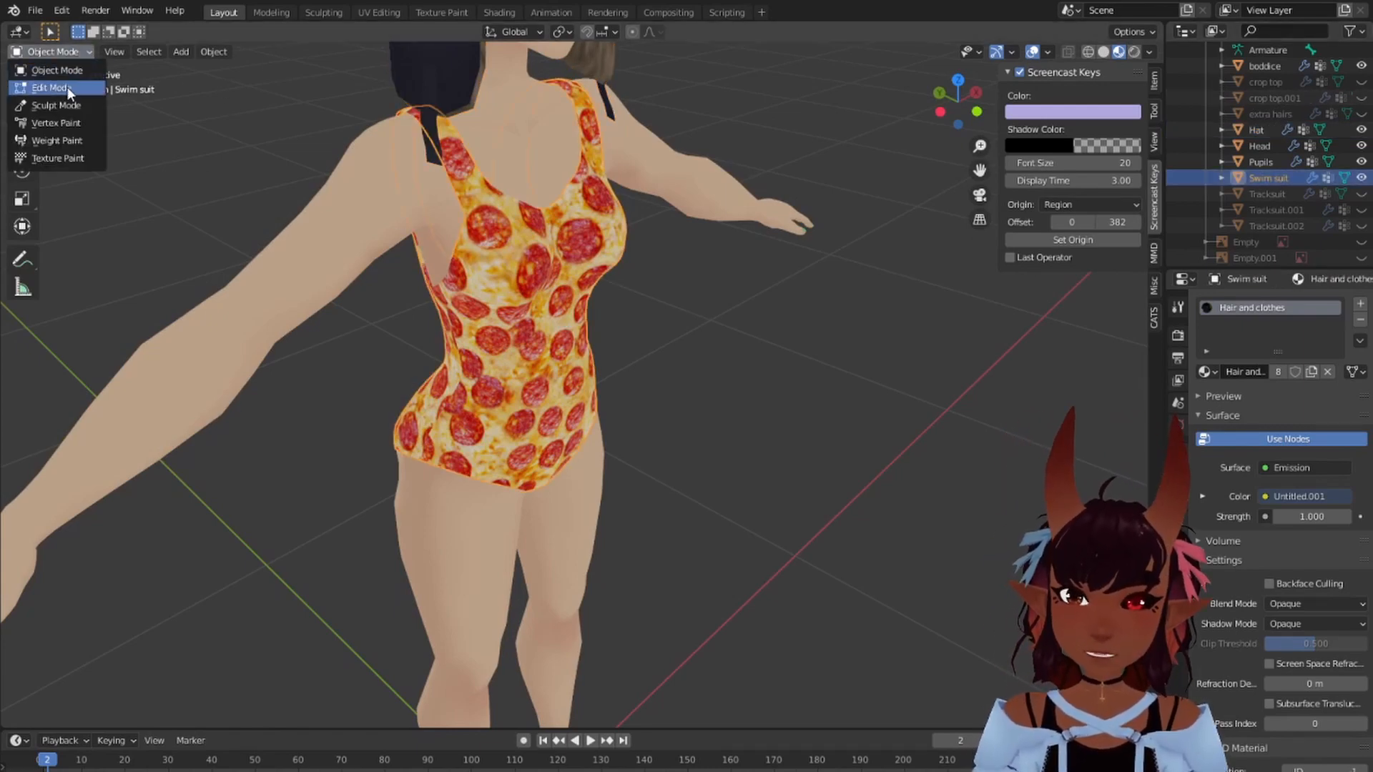
click(67, 87)
middle_drag(781, 282, 615, 293)
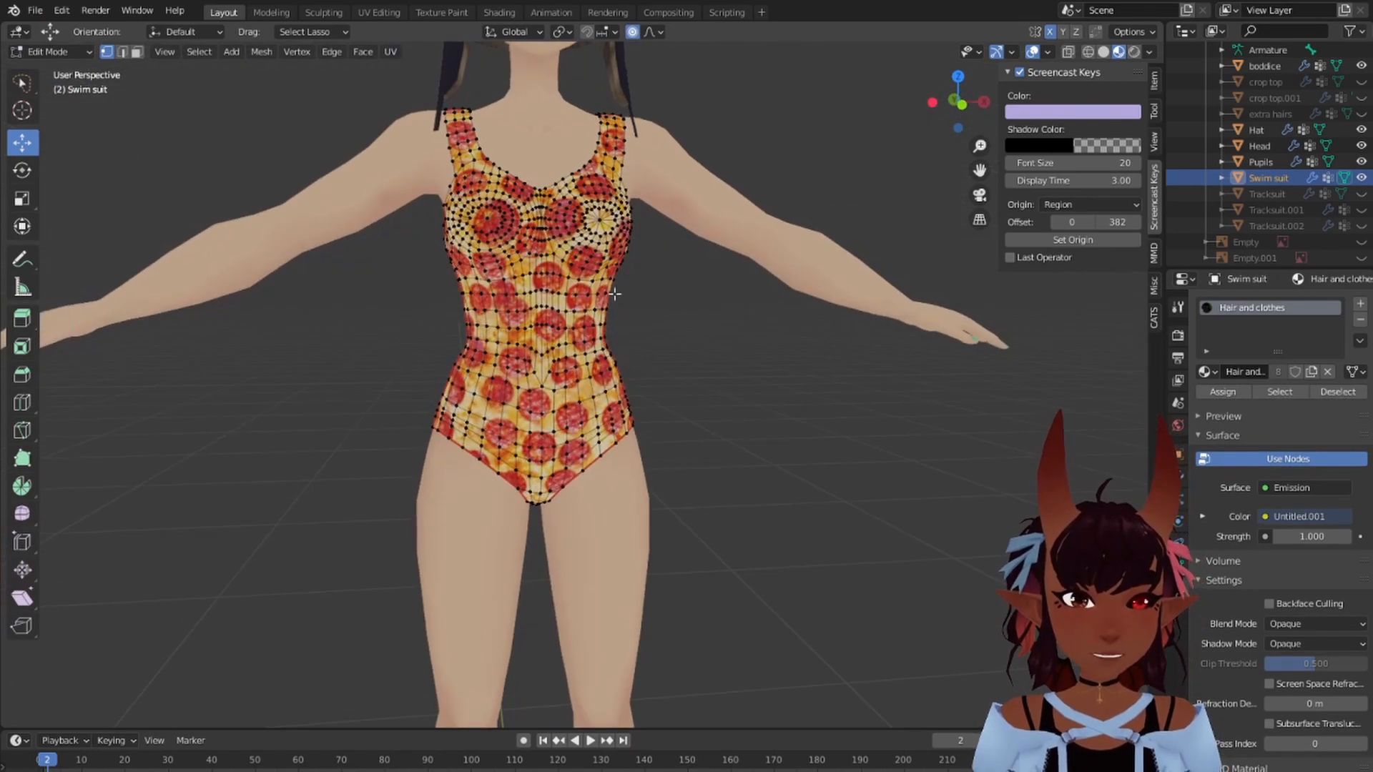
scroll(508, 439, up, 4)
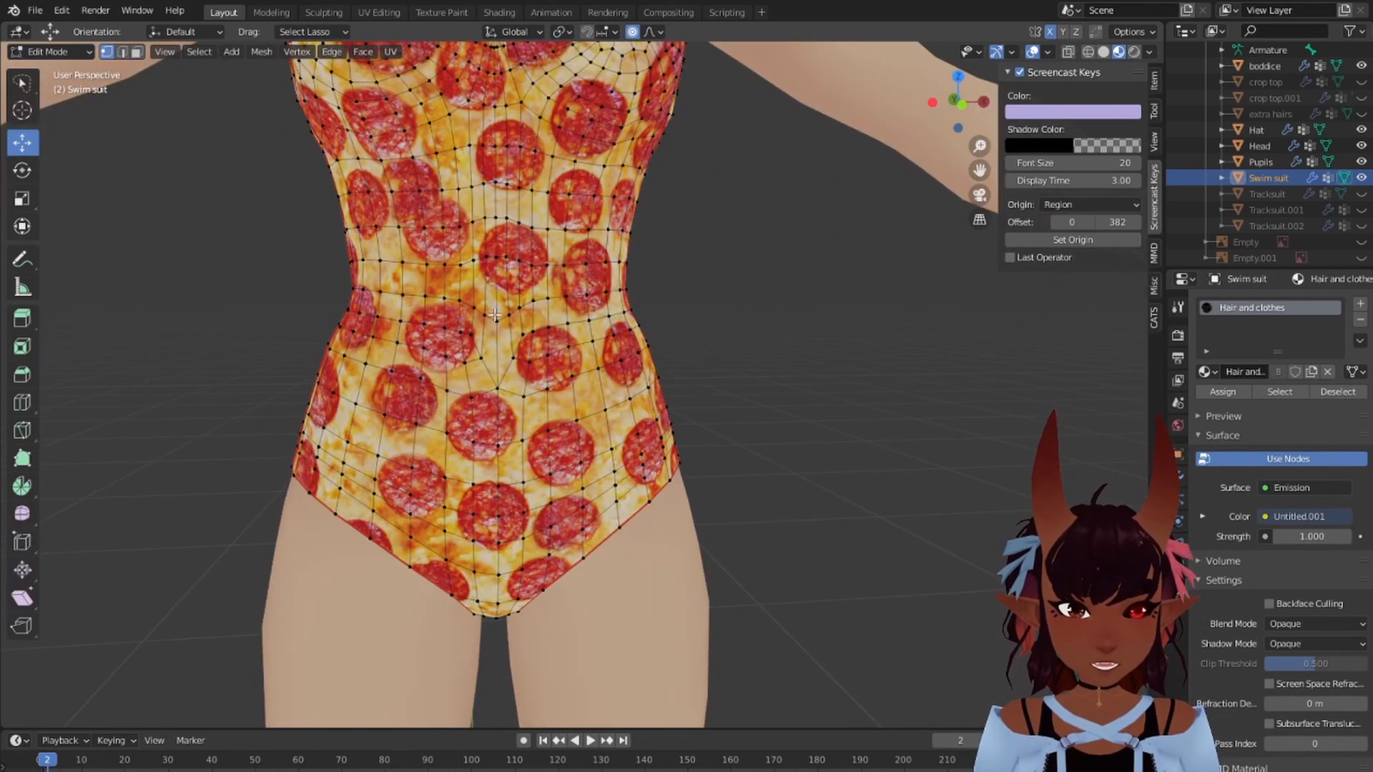
Step: Examine the swimsuit mesh from several angles, and return to Object Mode to view the full figure
scroll(483, 323, down, 2)
middle_drag(760, 260, 445, 275)
scroll(576, 232, down, 3)
middle_drag(672, 217, 242, 173)
middle_drag(665, 207, 586, 263)
click(63, 53)
click(50, 65)
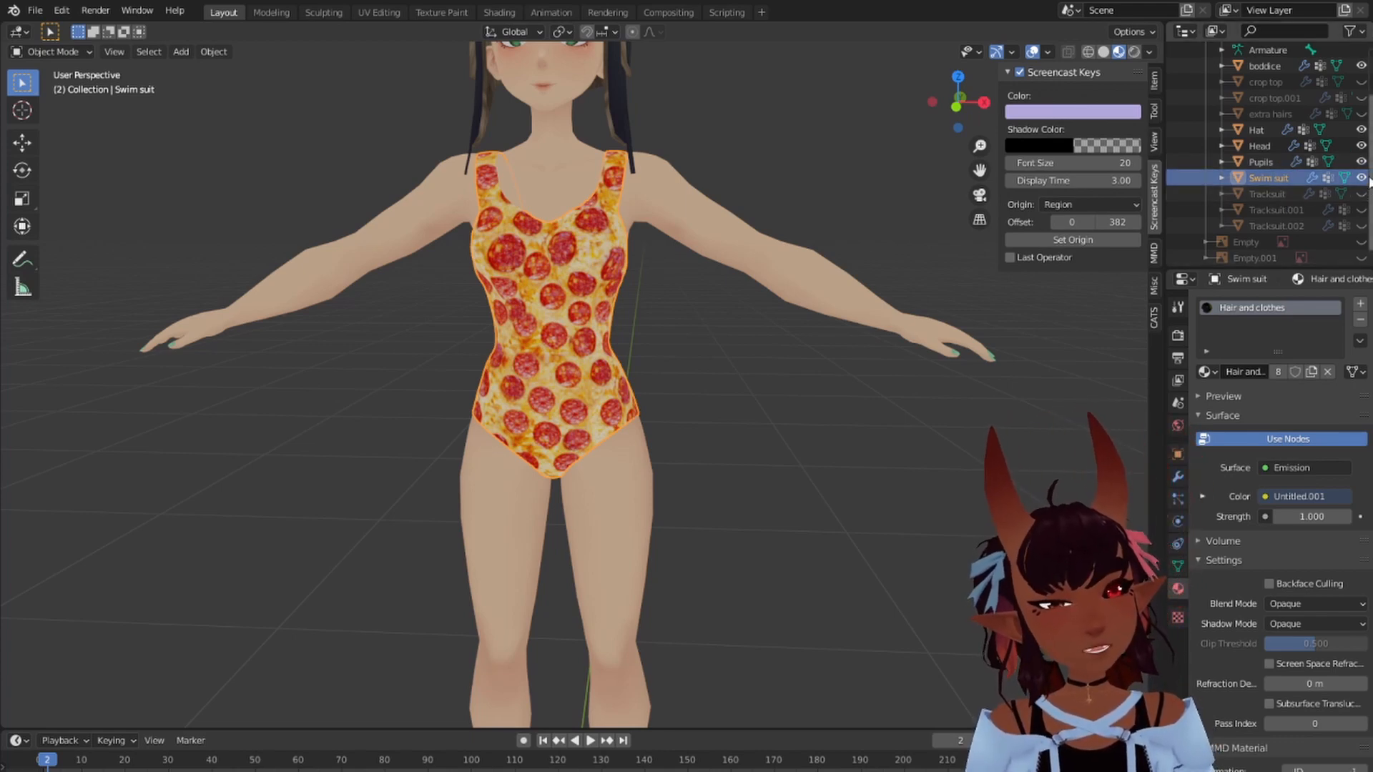
scroll(635, 234, down, 2)
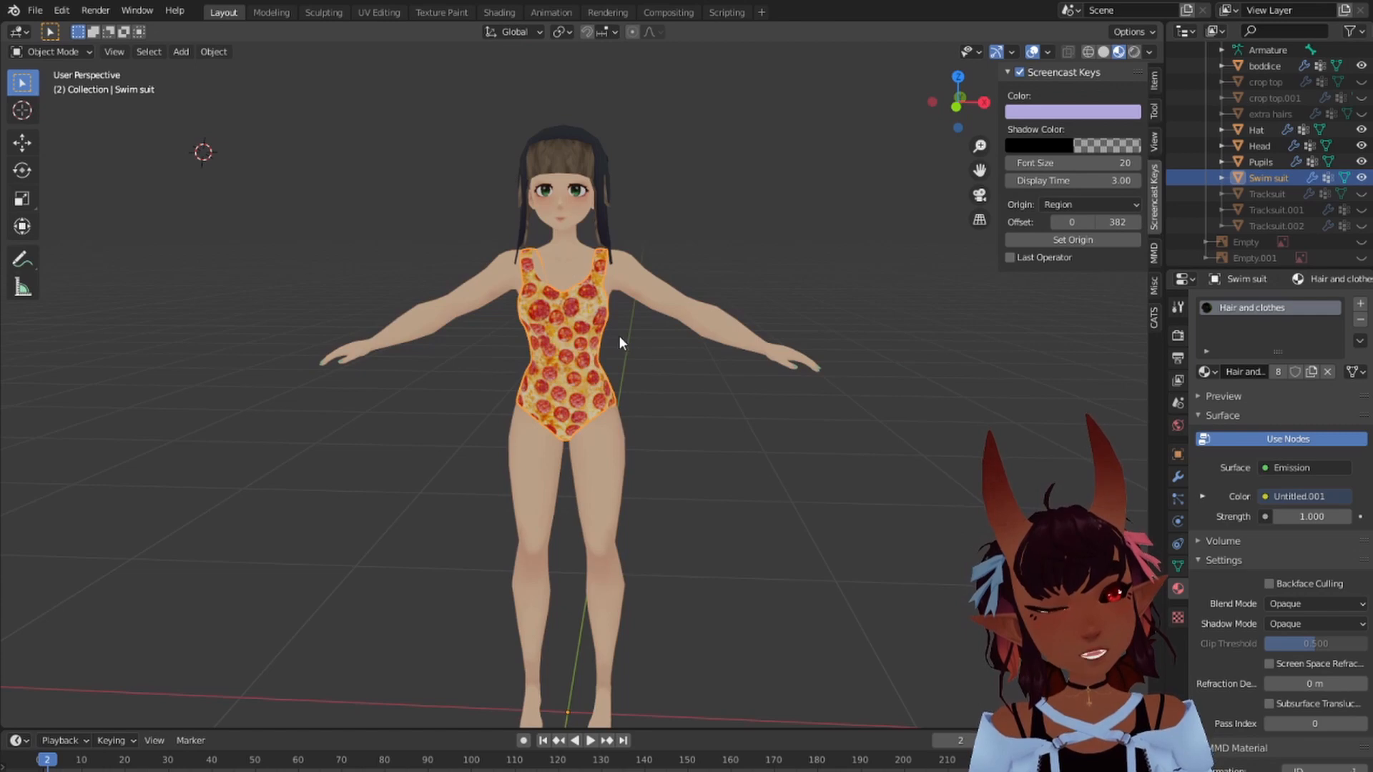
scroll(482, 335, up, 2)
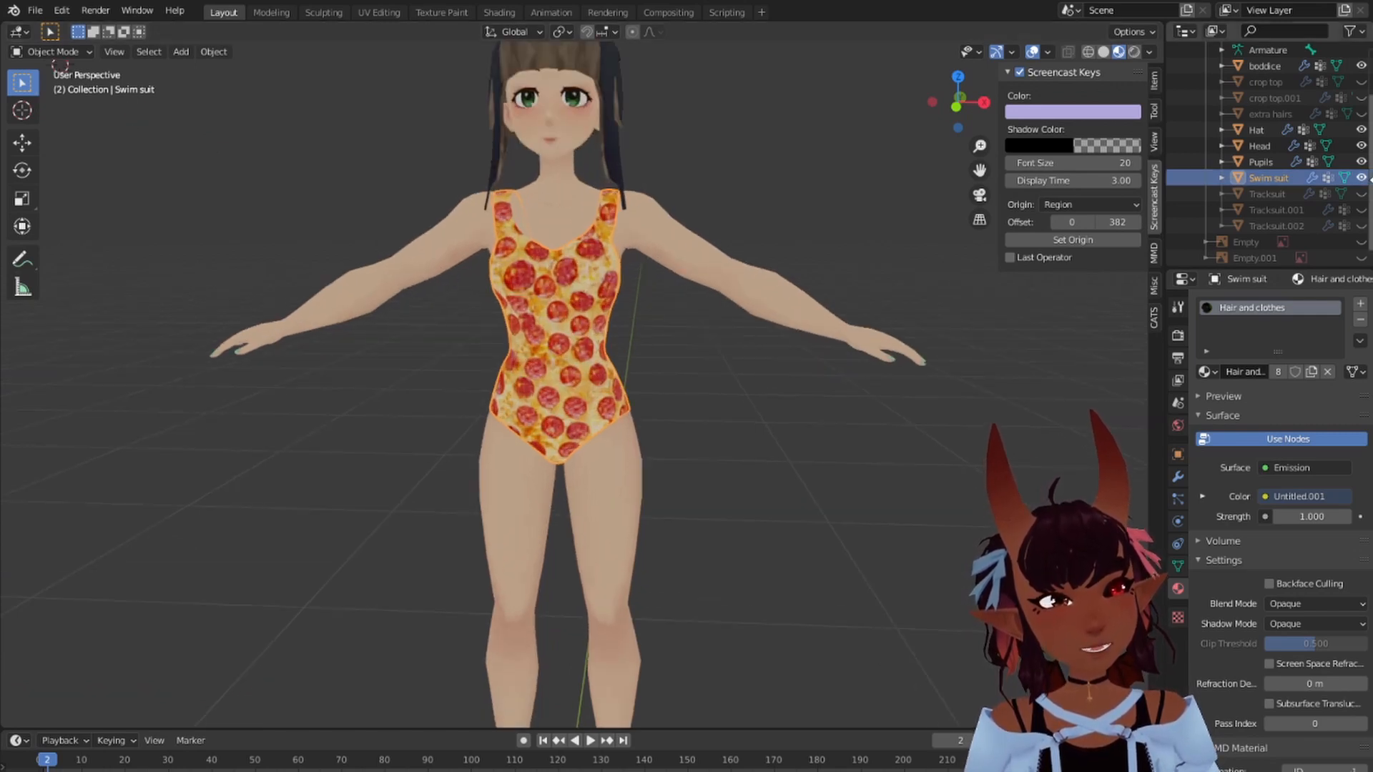
Step: Hide the Swim suit object and show Tracksuit, Tracksuit.001 and Tracksuit.002 to view the full tracksuit outfit
click(1360, 177)
click(1361, 194)
click(1361, 210)
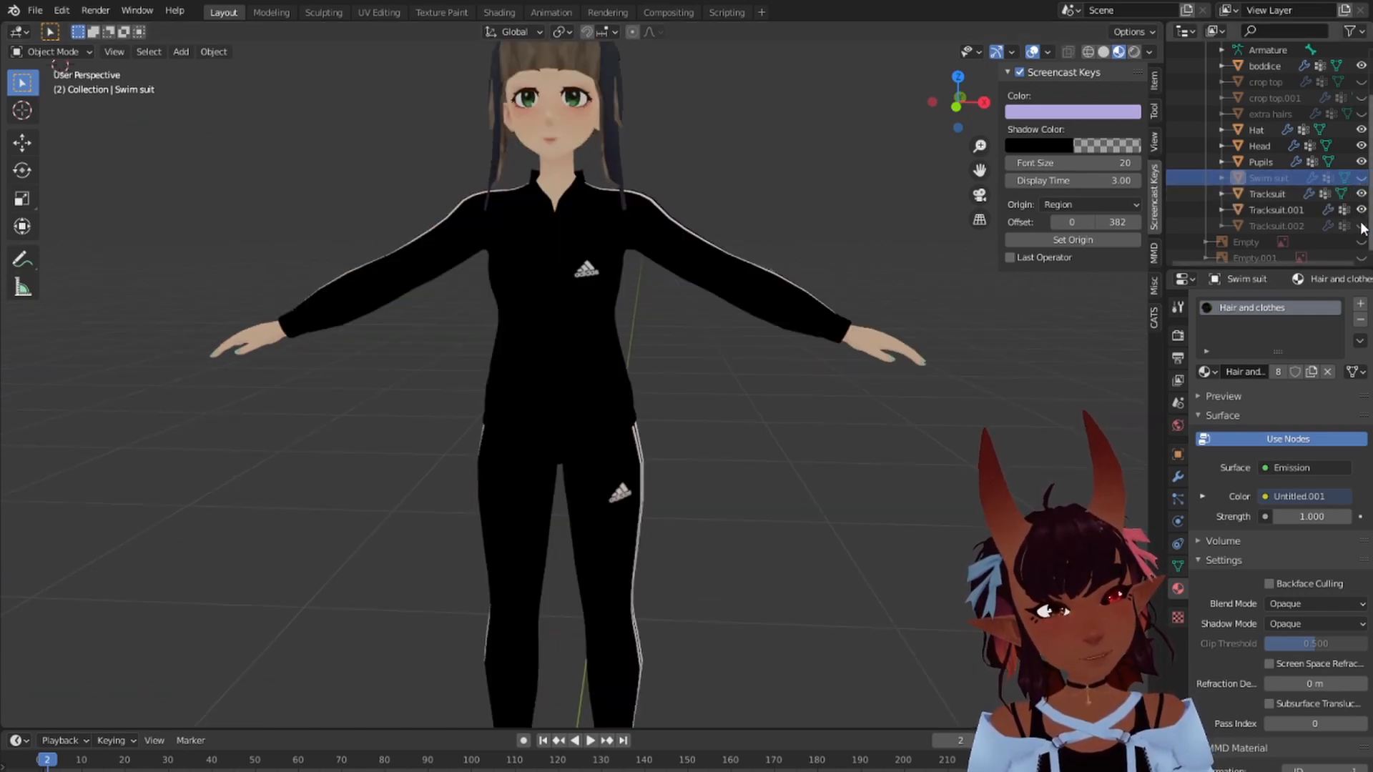
click(1361, 225)
scroll(629, 512, down, 3)
middle_drag(629, 512, 601, 356)
Step: Hide the three tracksuit objects and the Hat object
drag(1361, 194, 1361, 226)
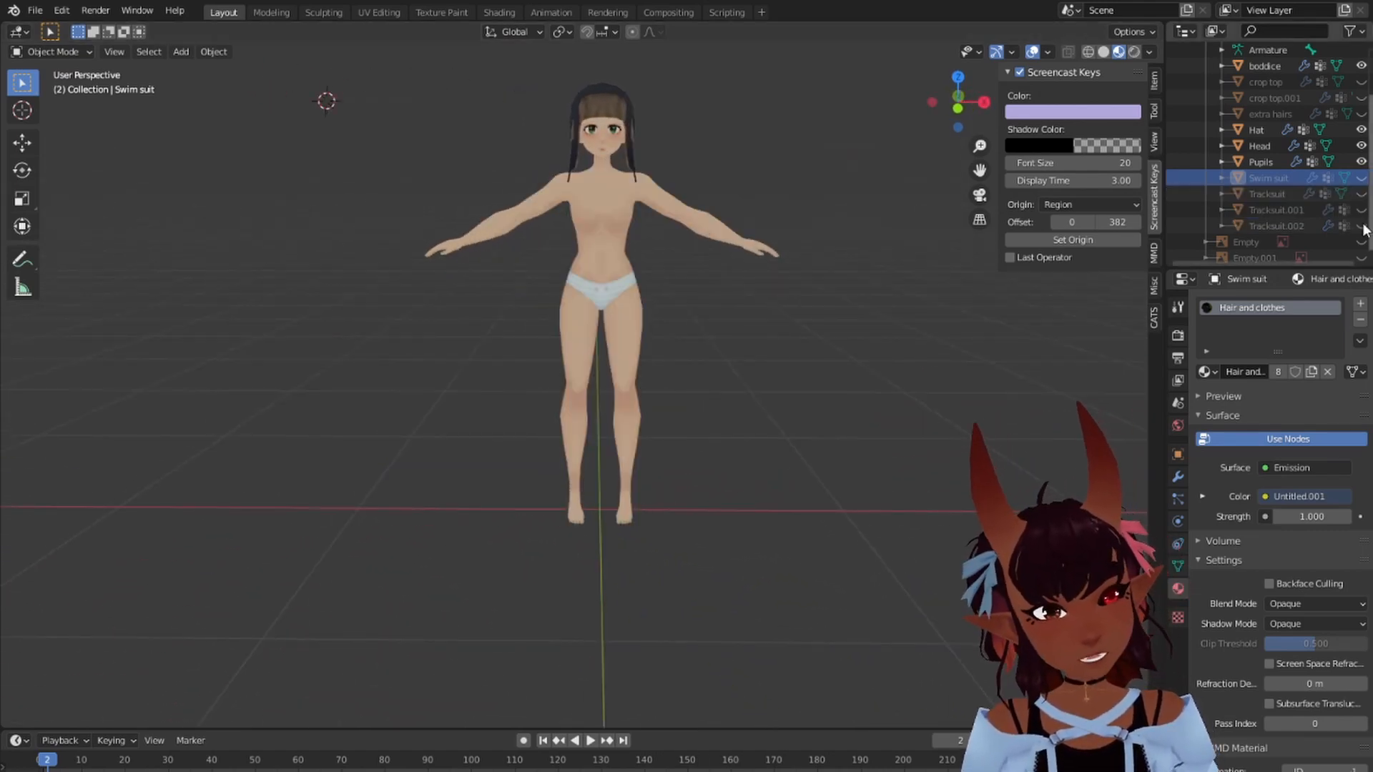
click(1360, 129)
shift+middle_drag(623, 231, 616, 289)
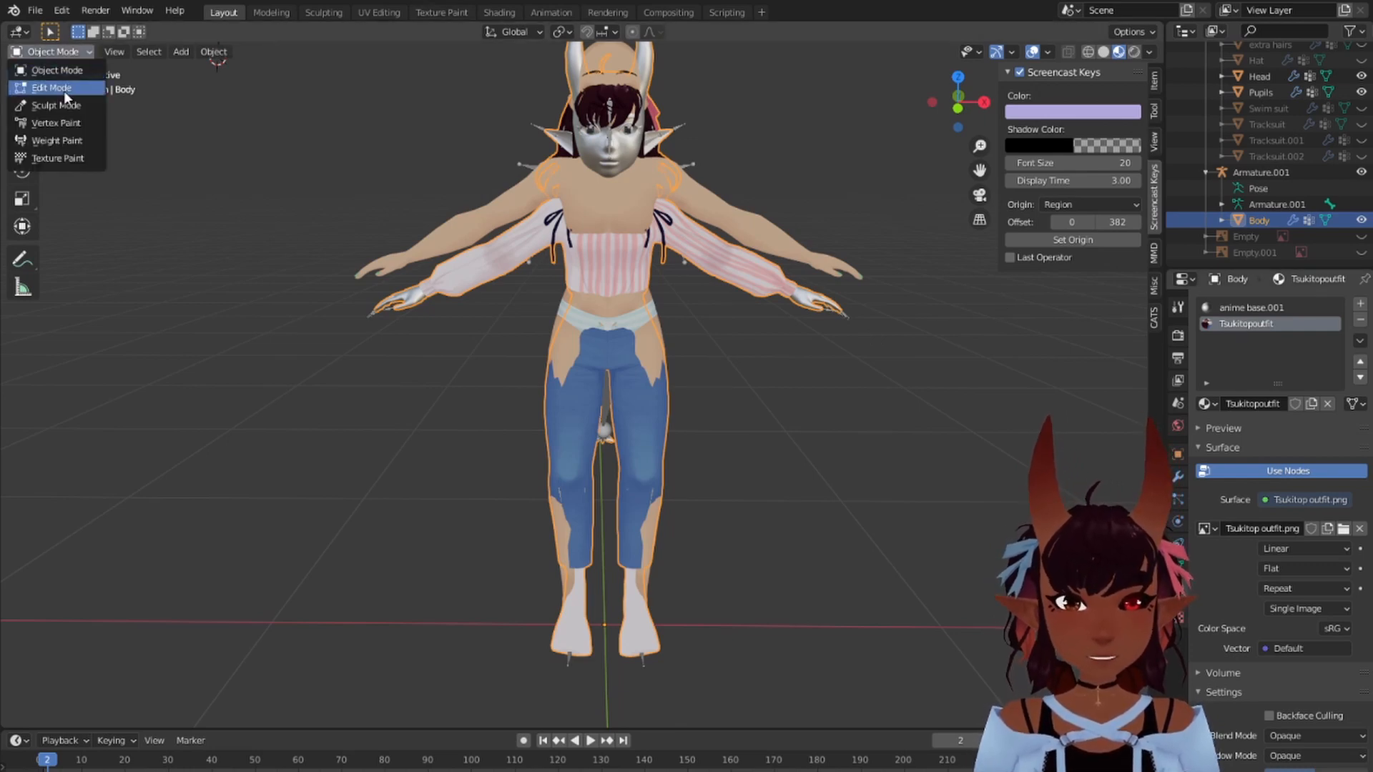
Step: In Edit Mode on the imported Body mesh, delete all vertices that are not assigned to the Tsukitopoutfit material
click(64, 87)
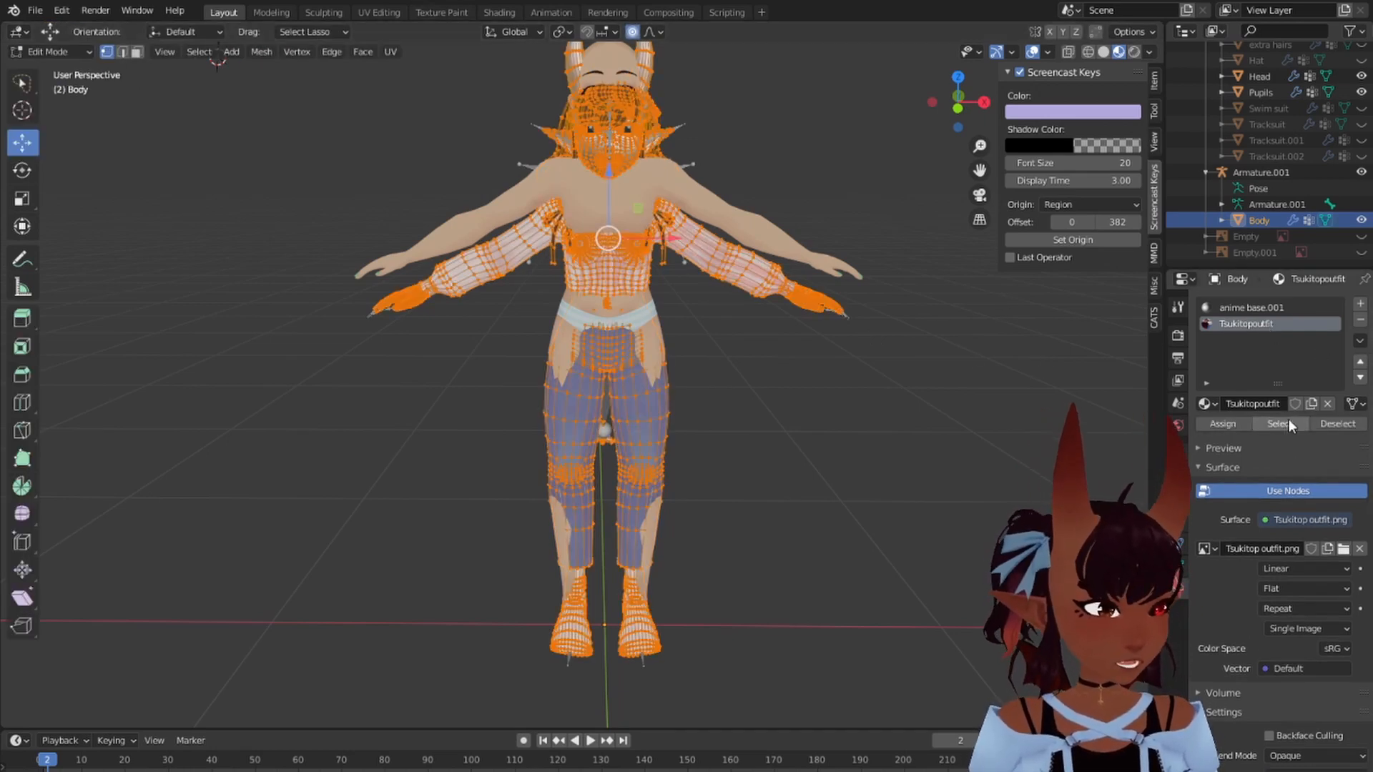
key(alt+a)
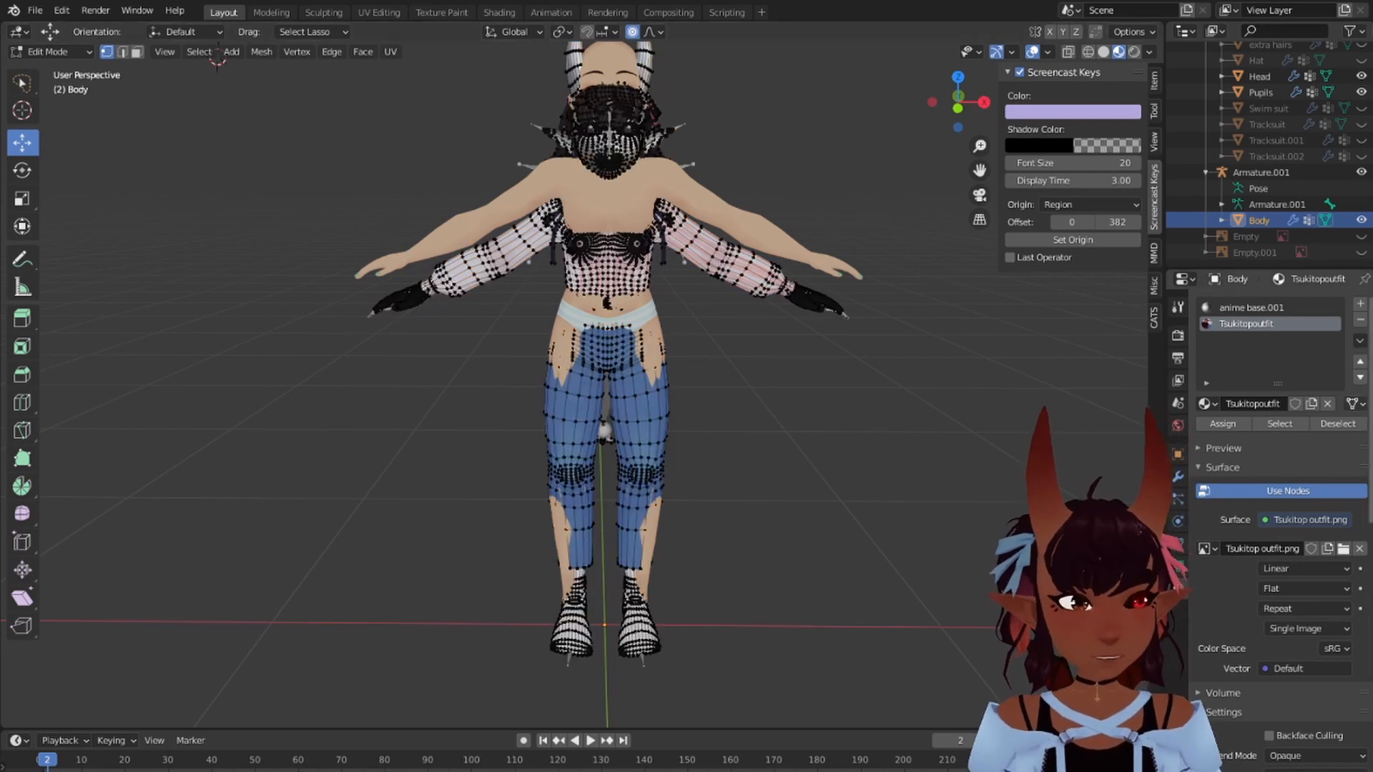
click(1280, 424)
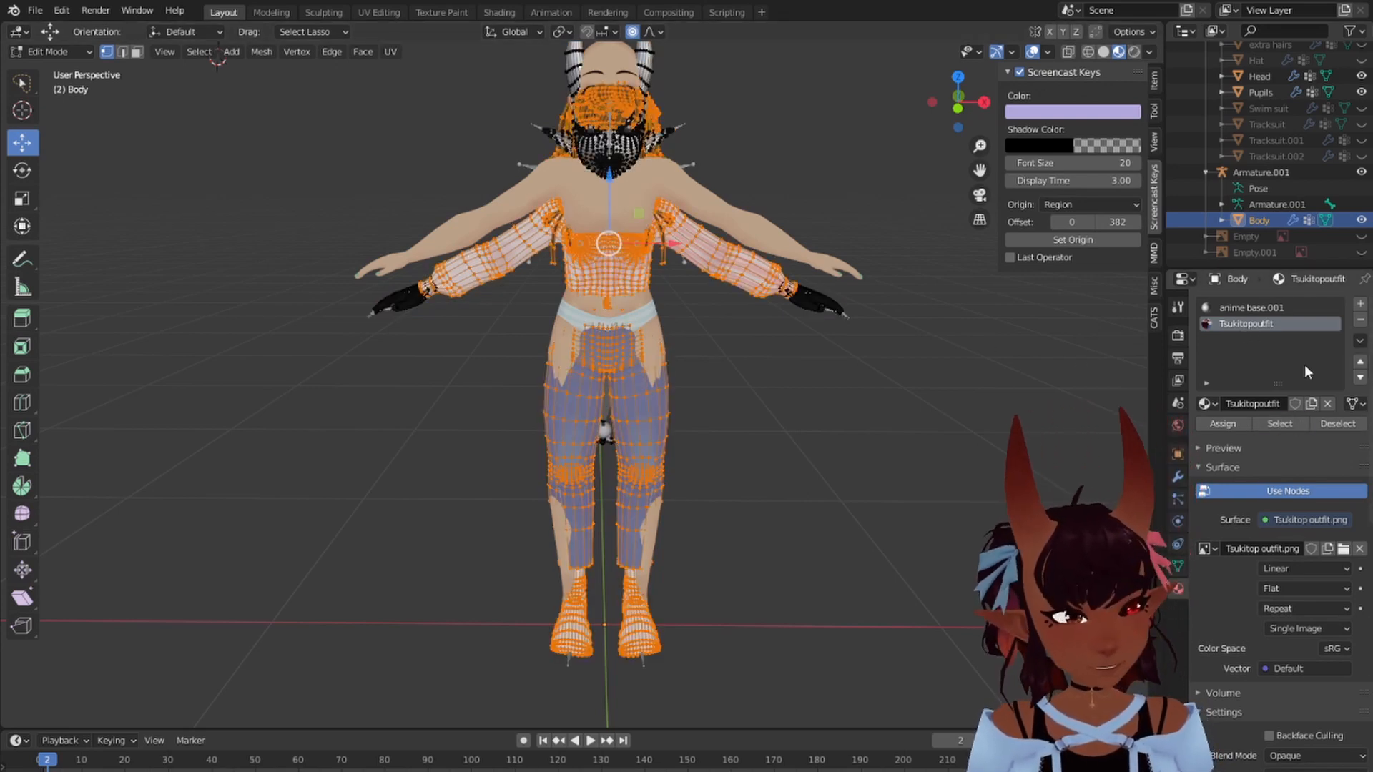
key(ctrl+i)
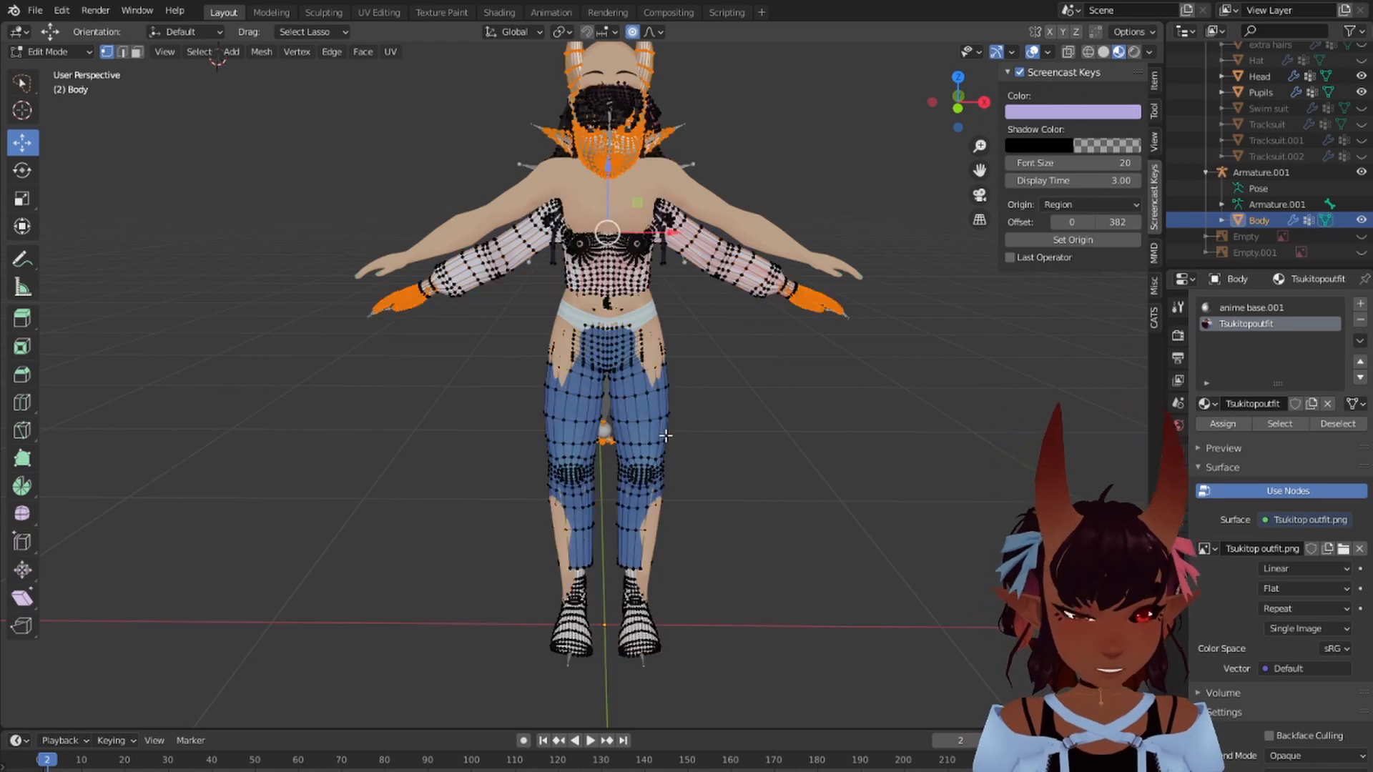
key(x)
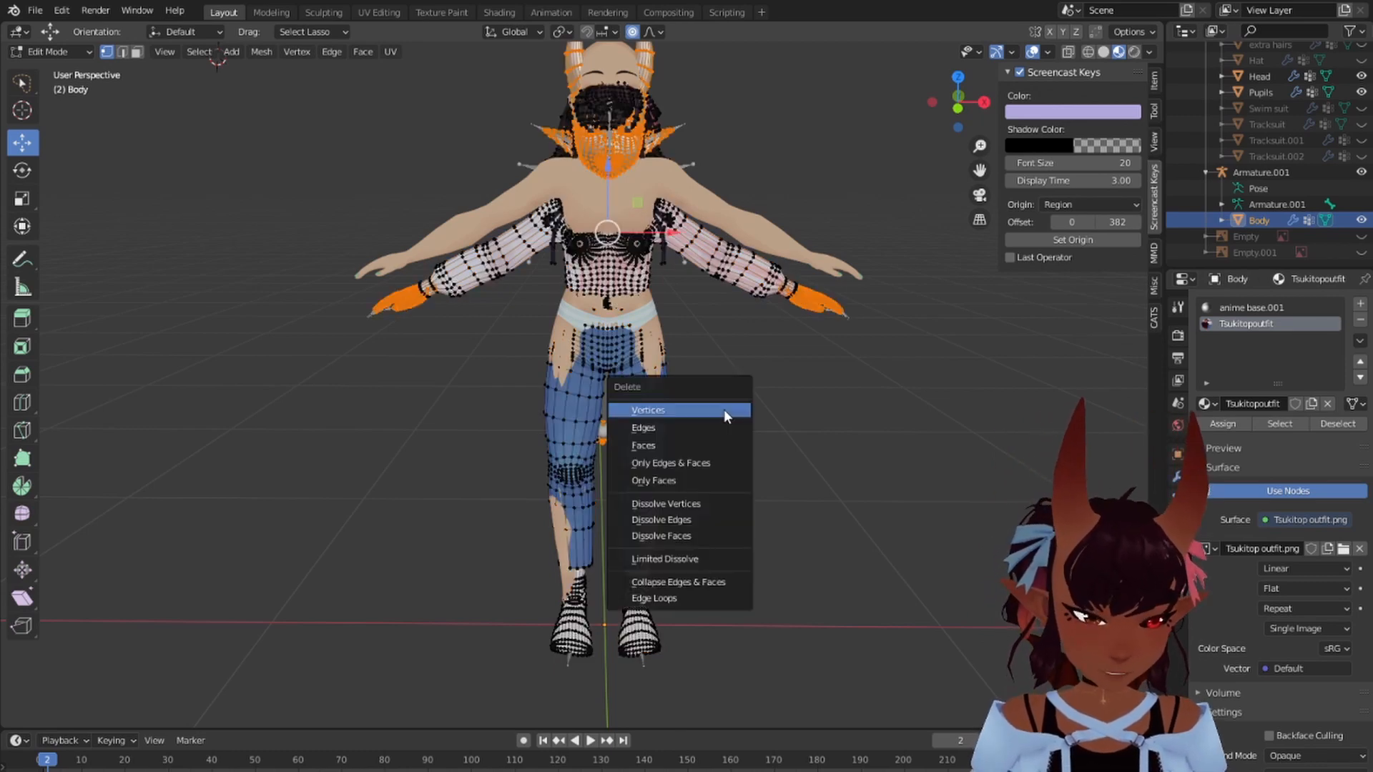
click(723, 409)
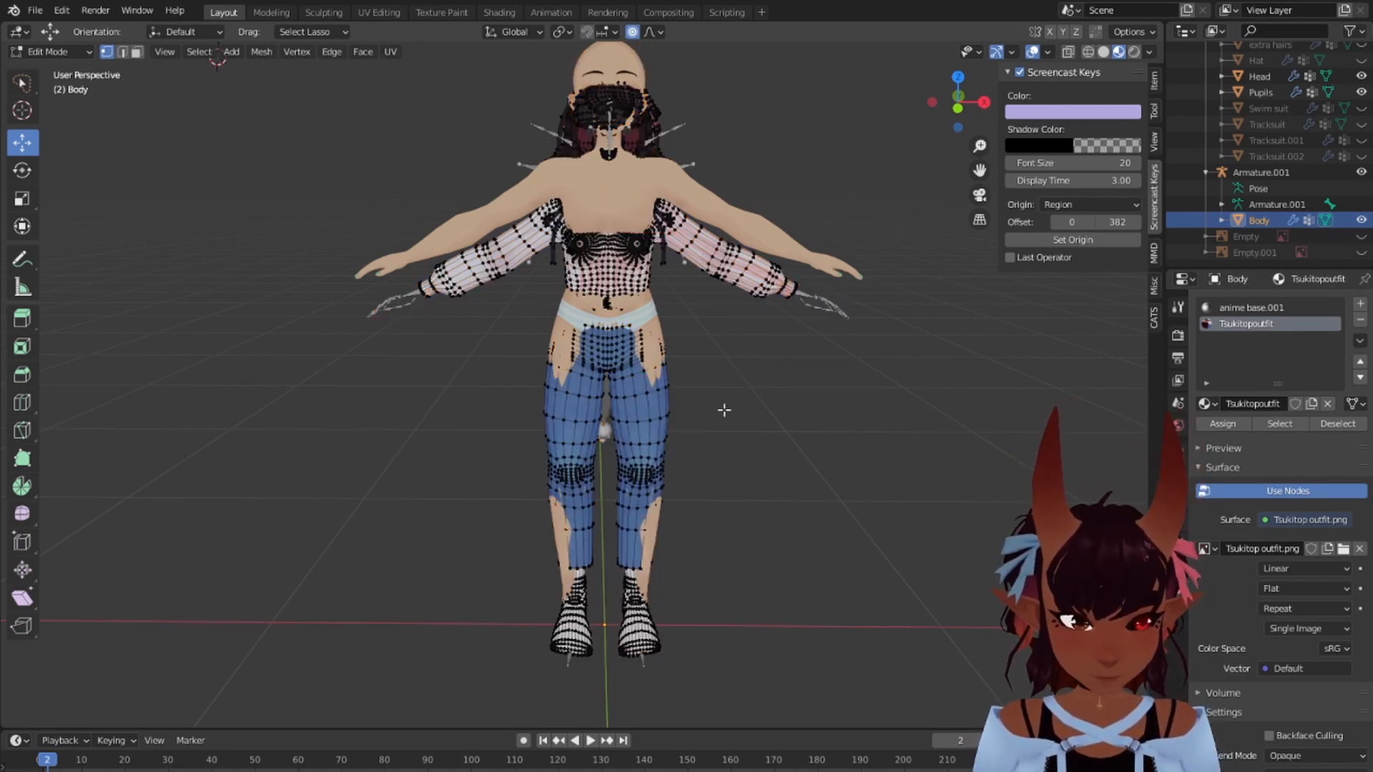
Step: Select the linked geometry of the striped shirt, and hide the base character's boddice object that overlaps the outfit
mouse_move(876, 286)
middle_down()
mouse_move(574, 261)
mouse_move(863, 288)
middle_up()
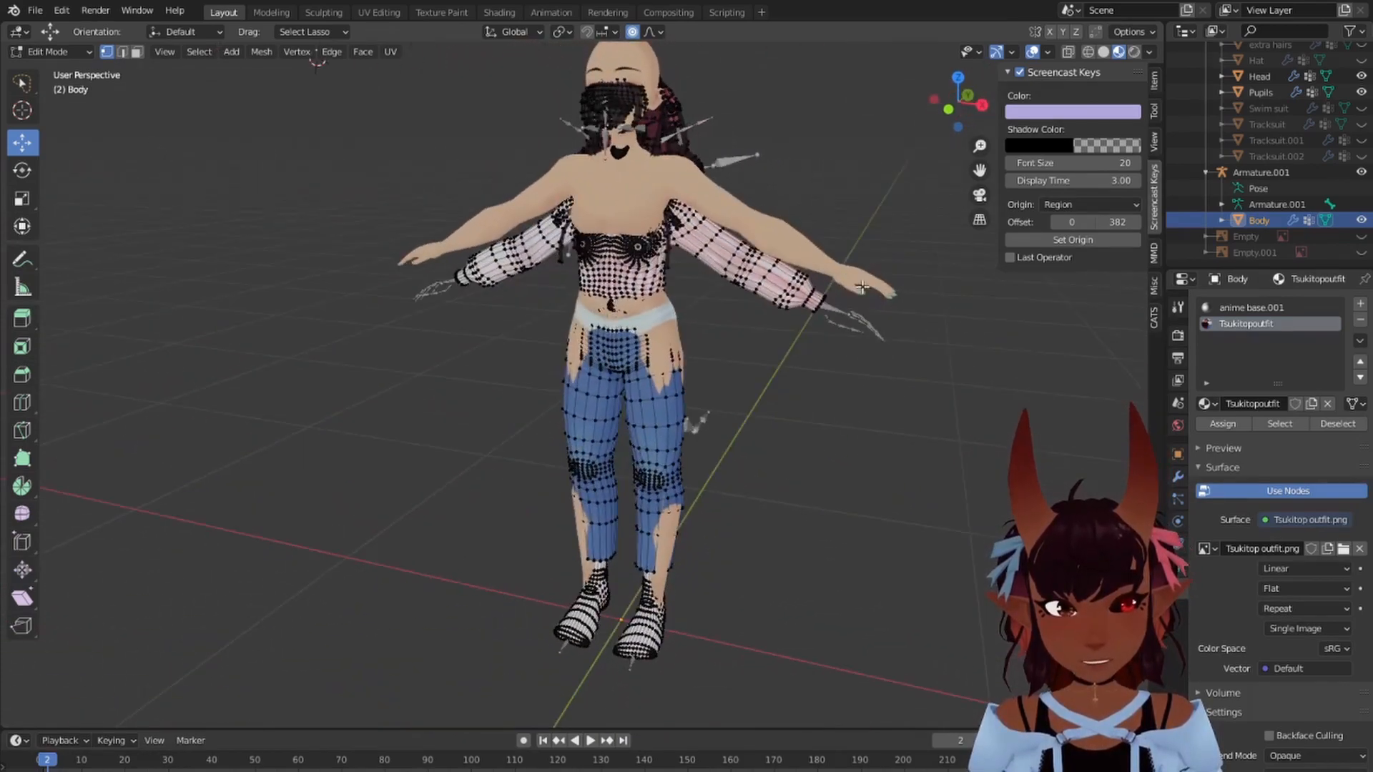
shift+middle_drag(792, 264, 679, 371)
scroll(680, 371, up, 3)
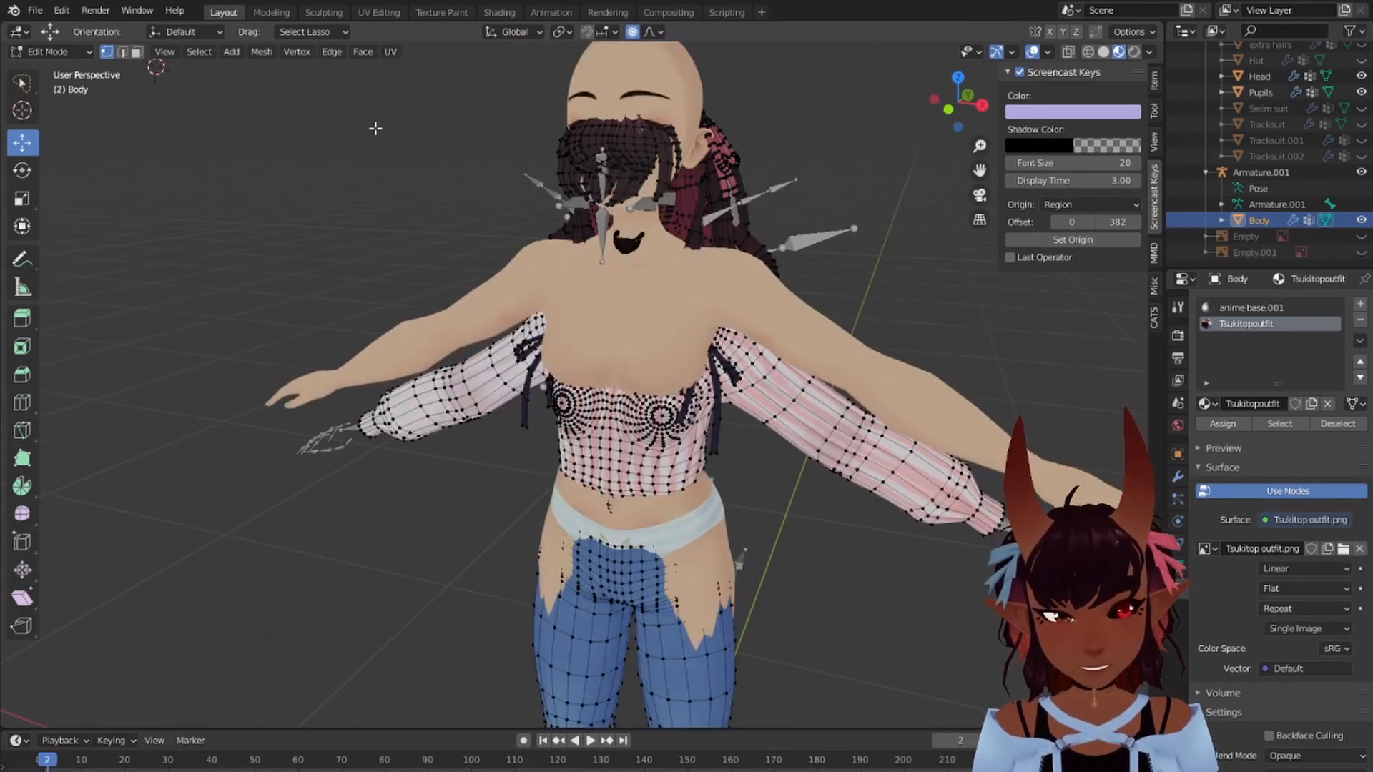
scroll(693, 321, down, 4)
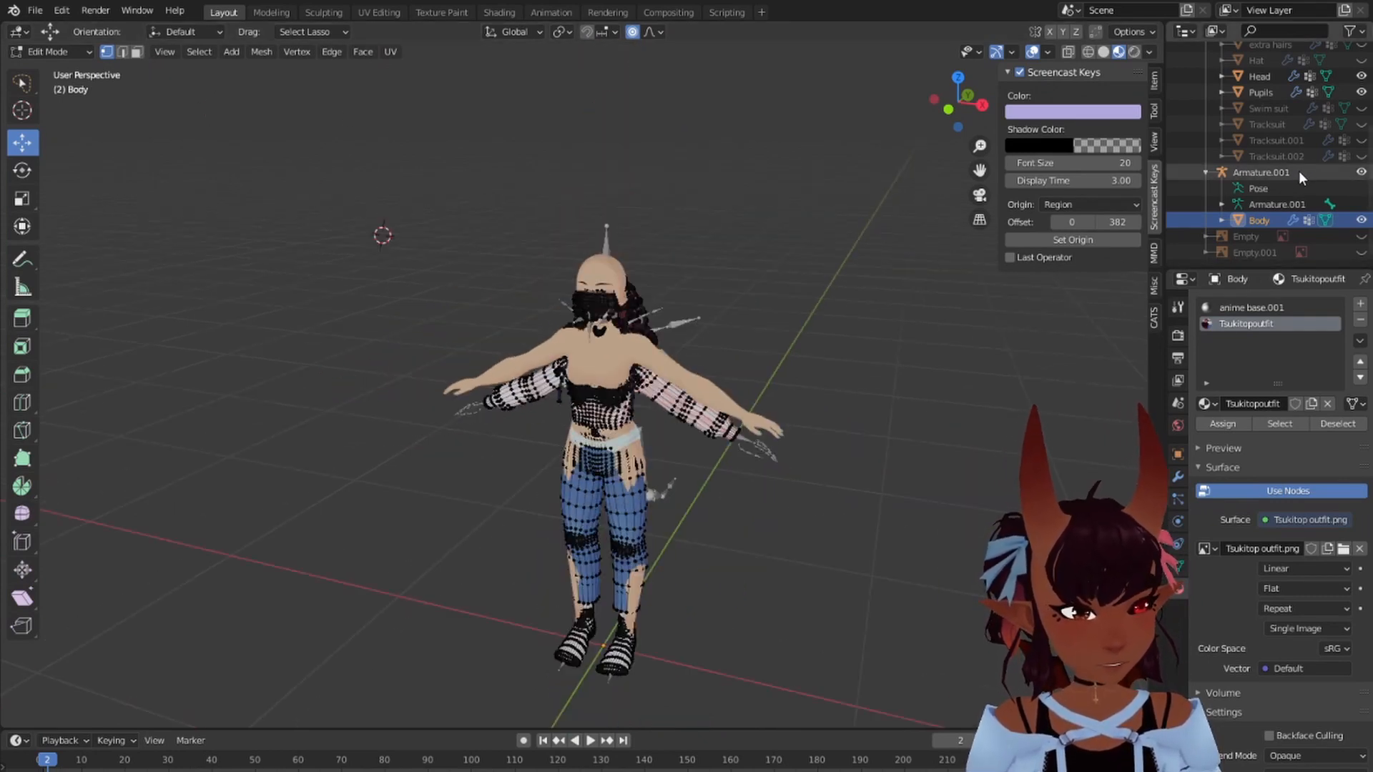
scroll(823, 457, up, 5)
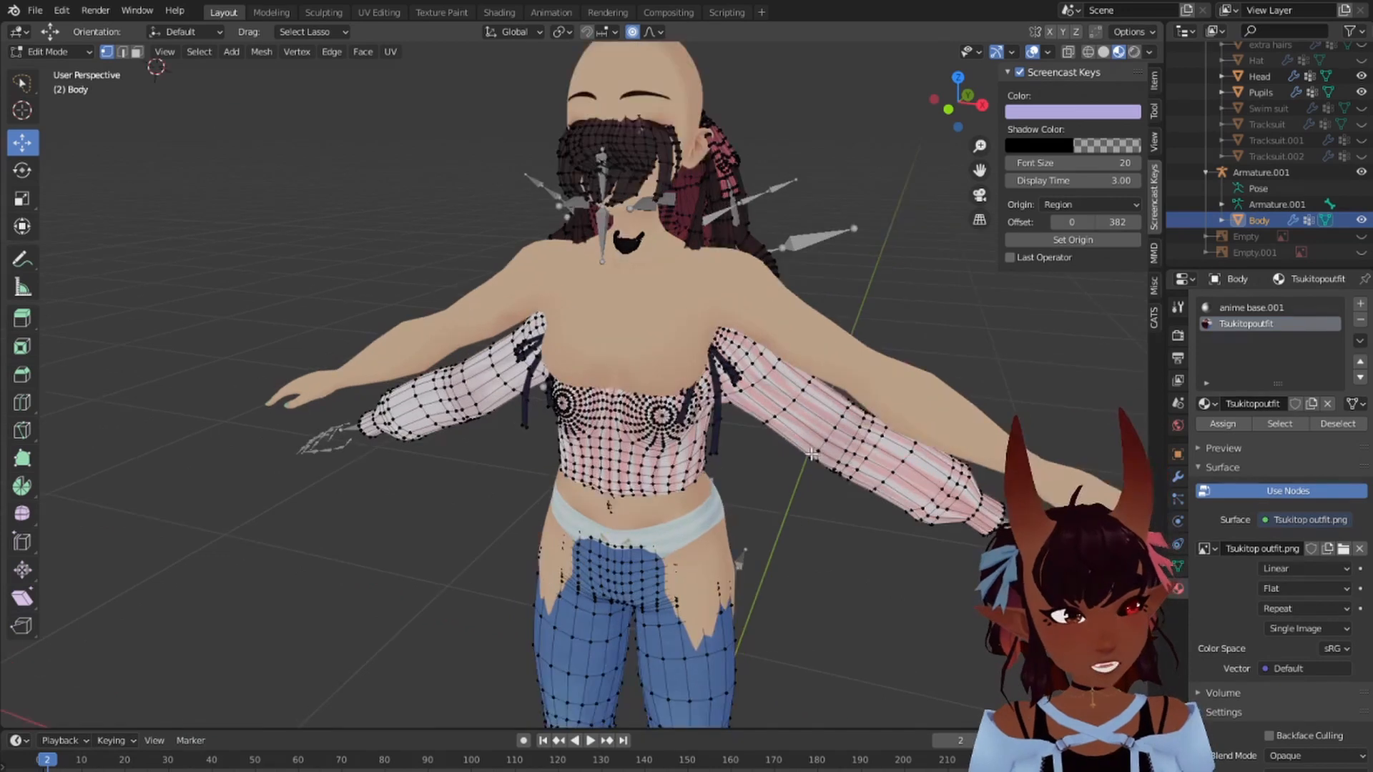
shift+middle_drag(834, 472, 761, 330)
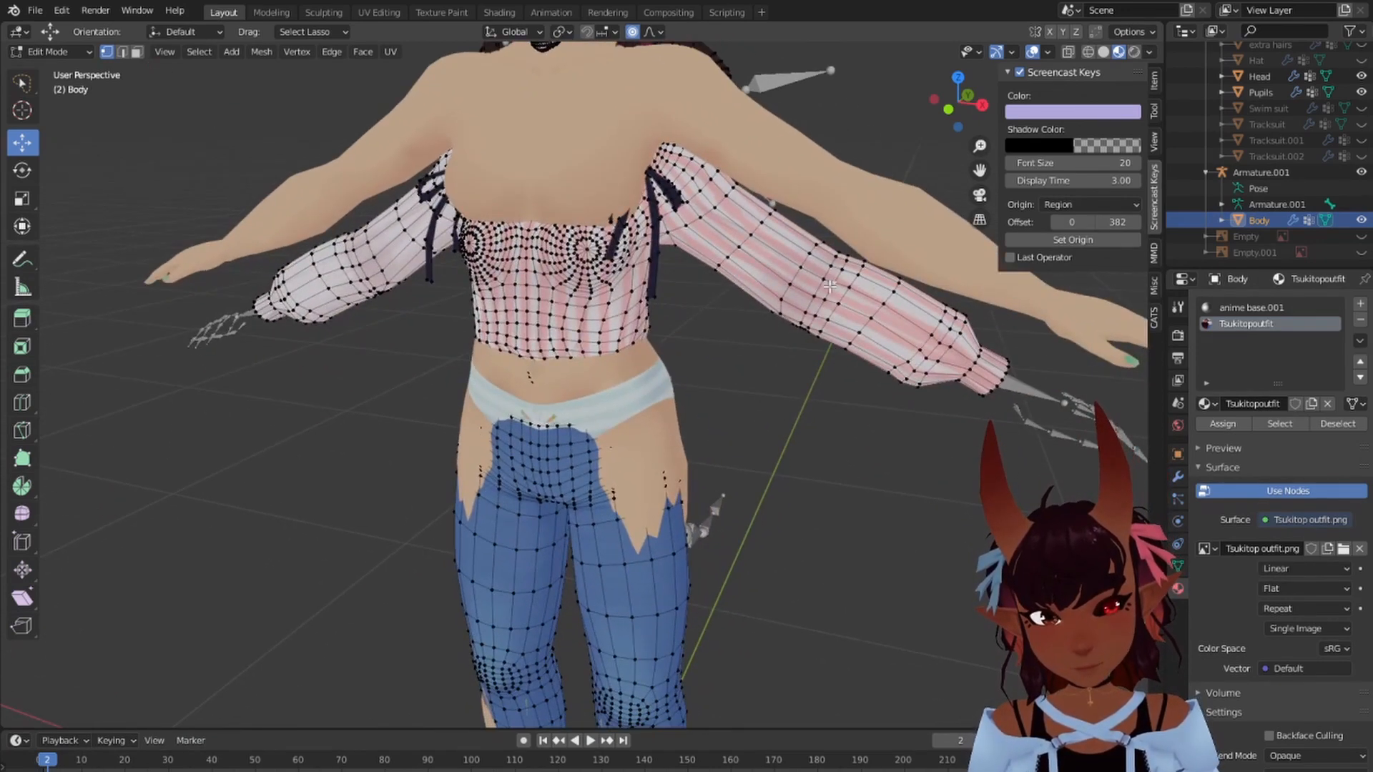
key(l)
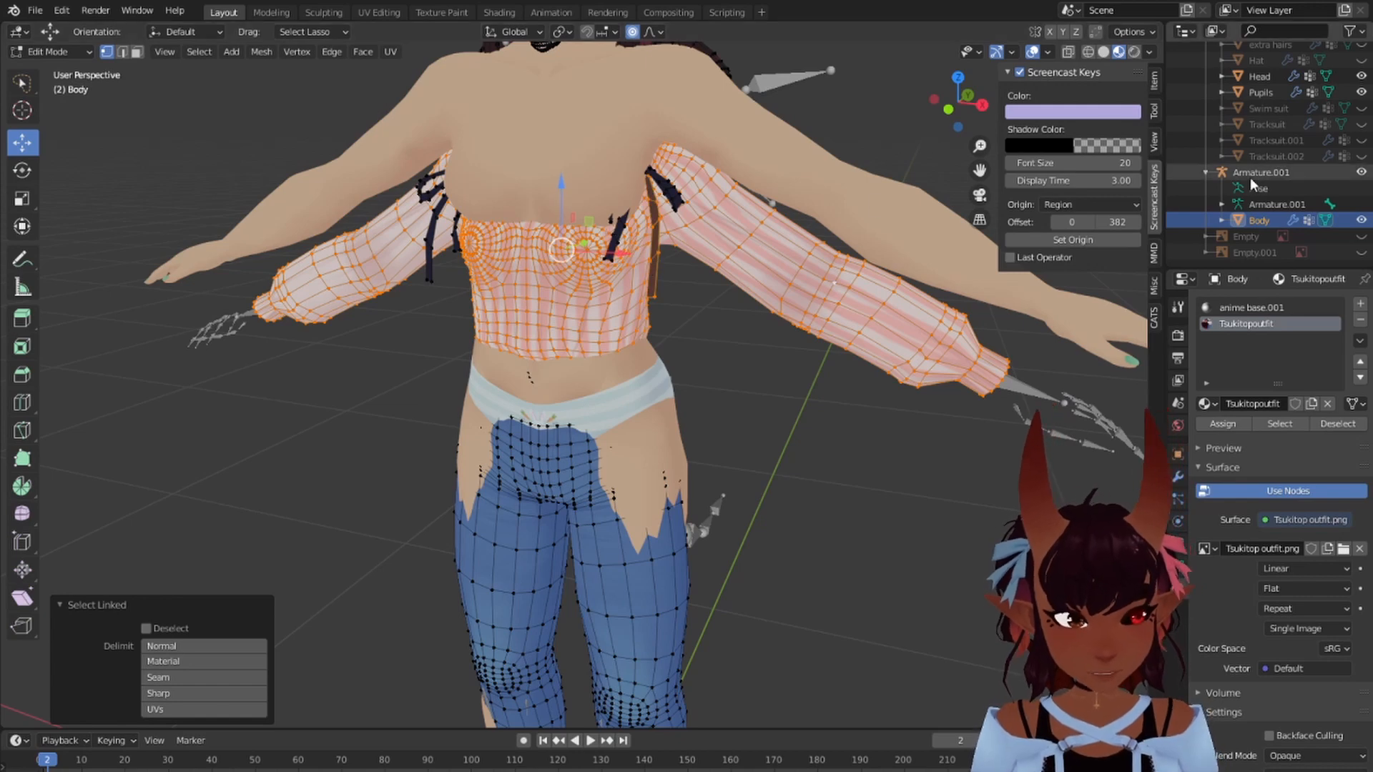
scroll(1344, 143, up, 4)
click(1361, 135)
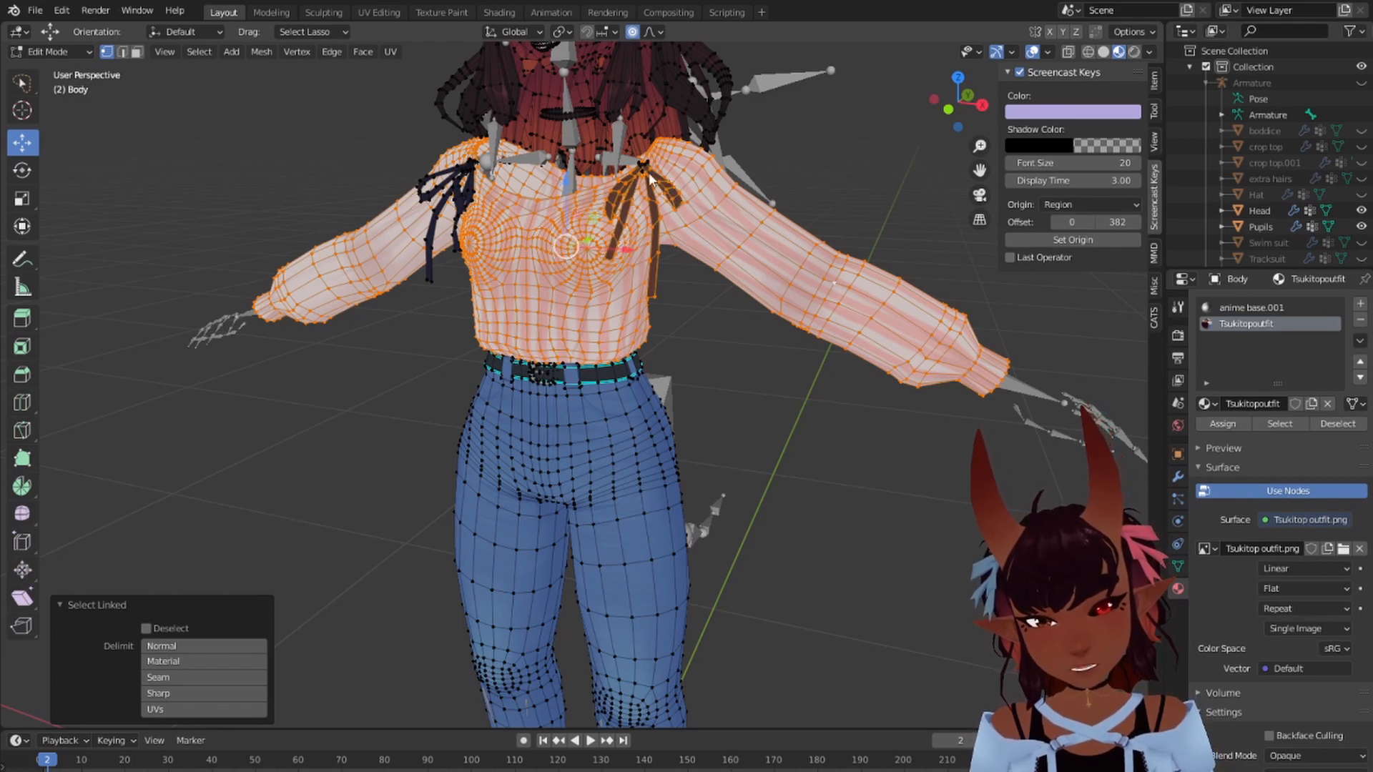
Step: Add the linked geometry of the bows, jeans, belt, choker and shoes to the selection, using X-ray for the covered parts
key(l)
key(l)
key(l)
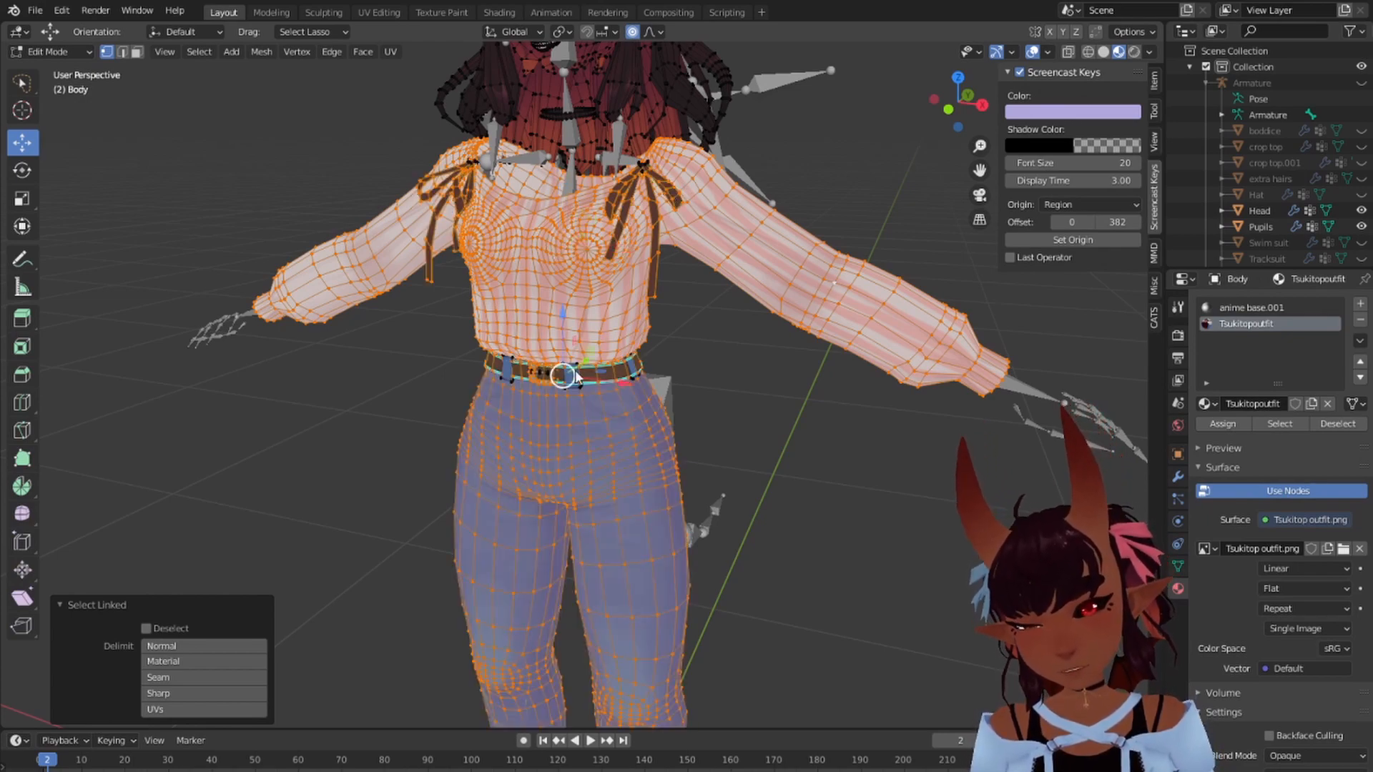
key(alt+z)
ctrl+middle_drag(692, 365, 322, 408)
key(l)
key(l)
key(l)
key(l)
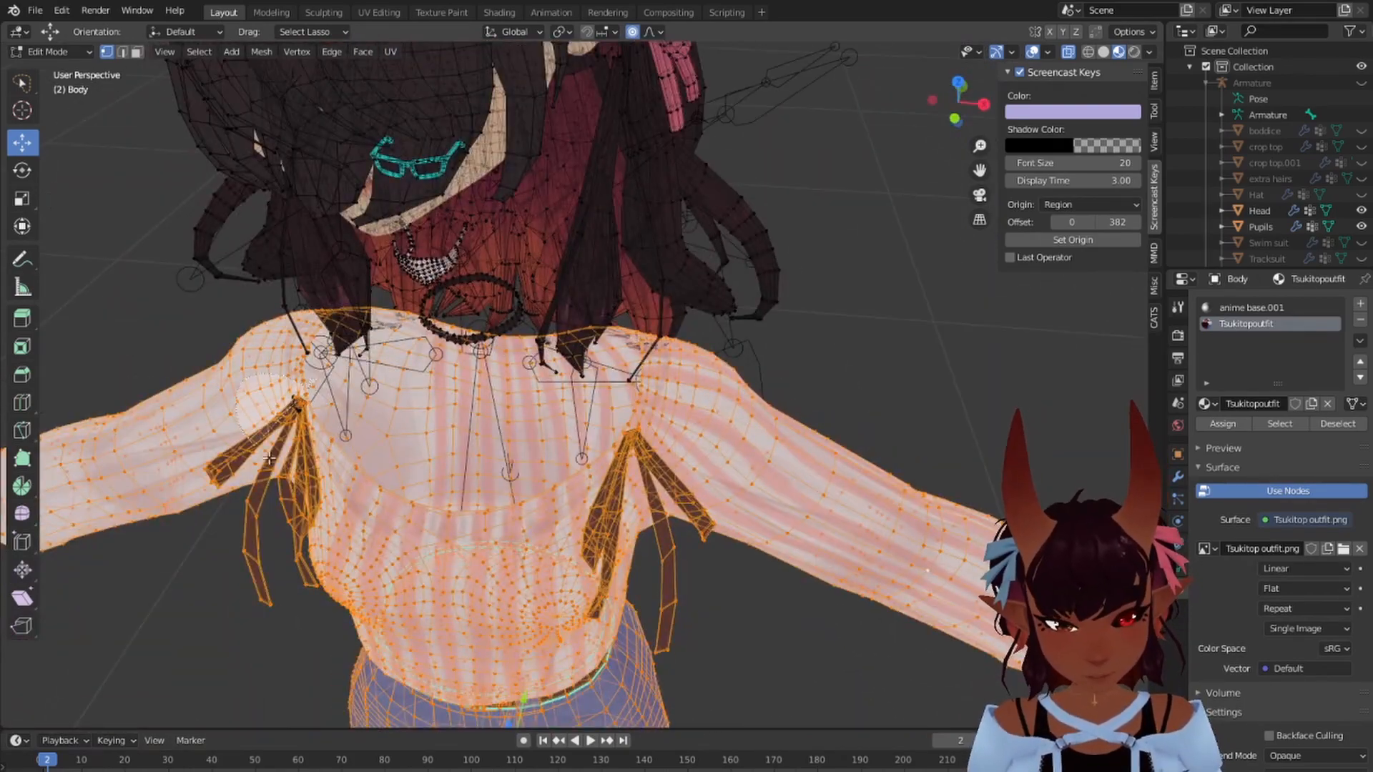
key(l)
Step: Separate the selected outfit parts into their own object and return to Object Mode
scroll(547, 304, down, 4)
key(p)
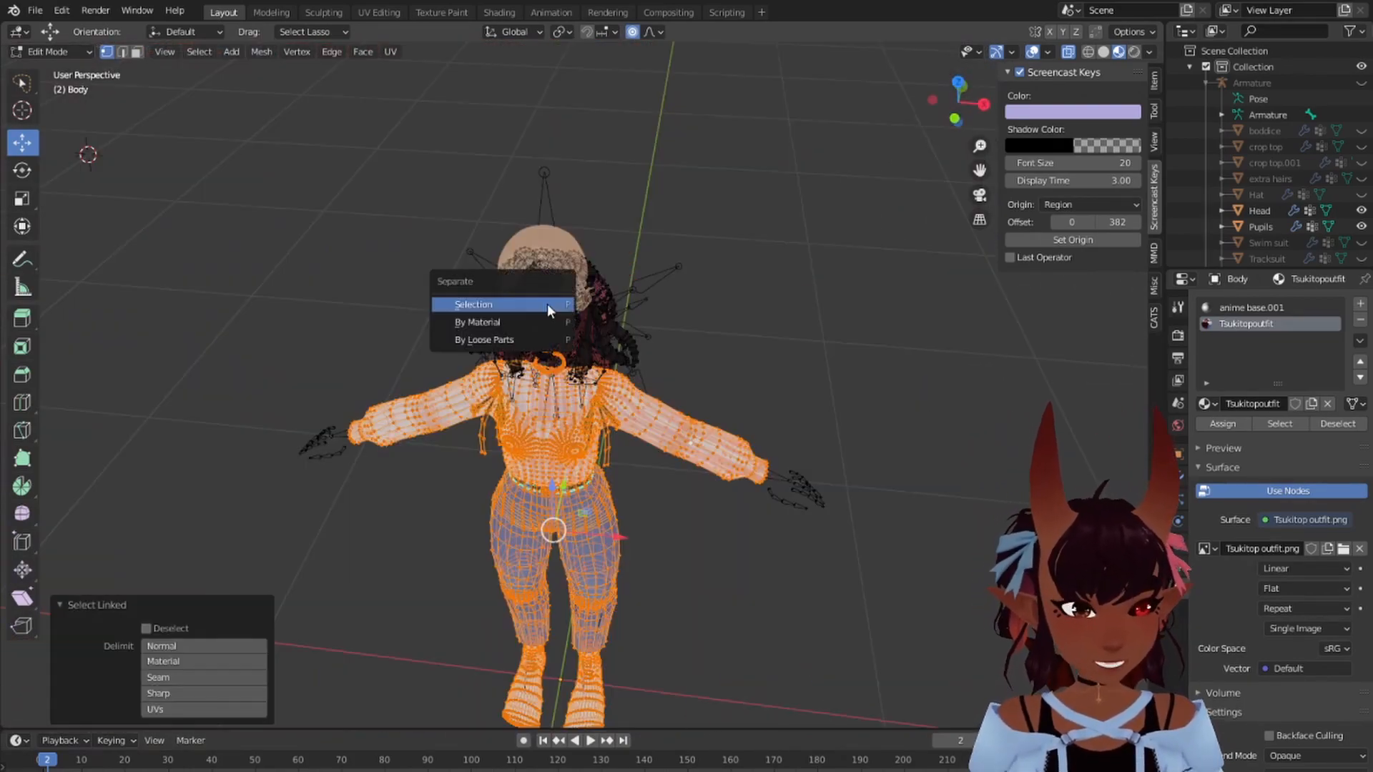
click(547, 304)
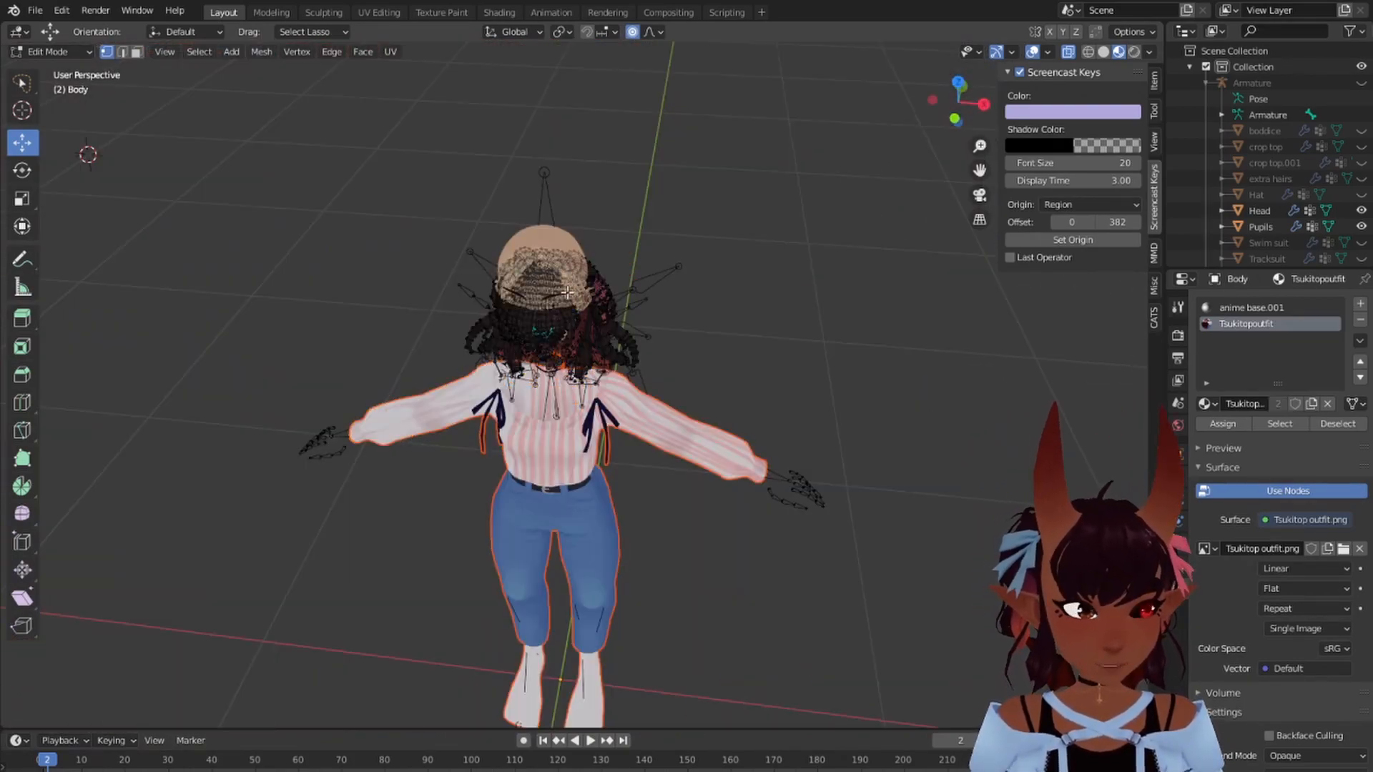
click(63, 46)
click(71, 70)
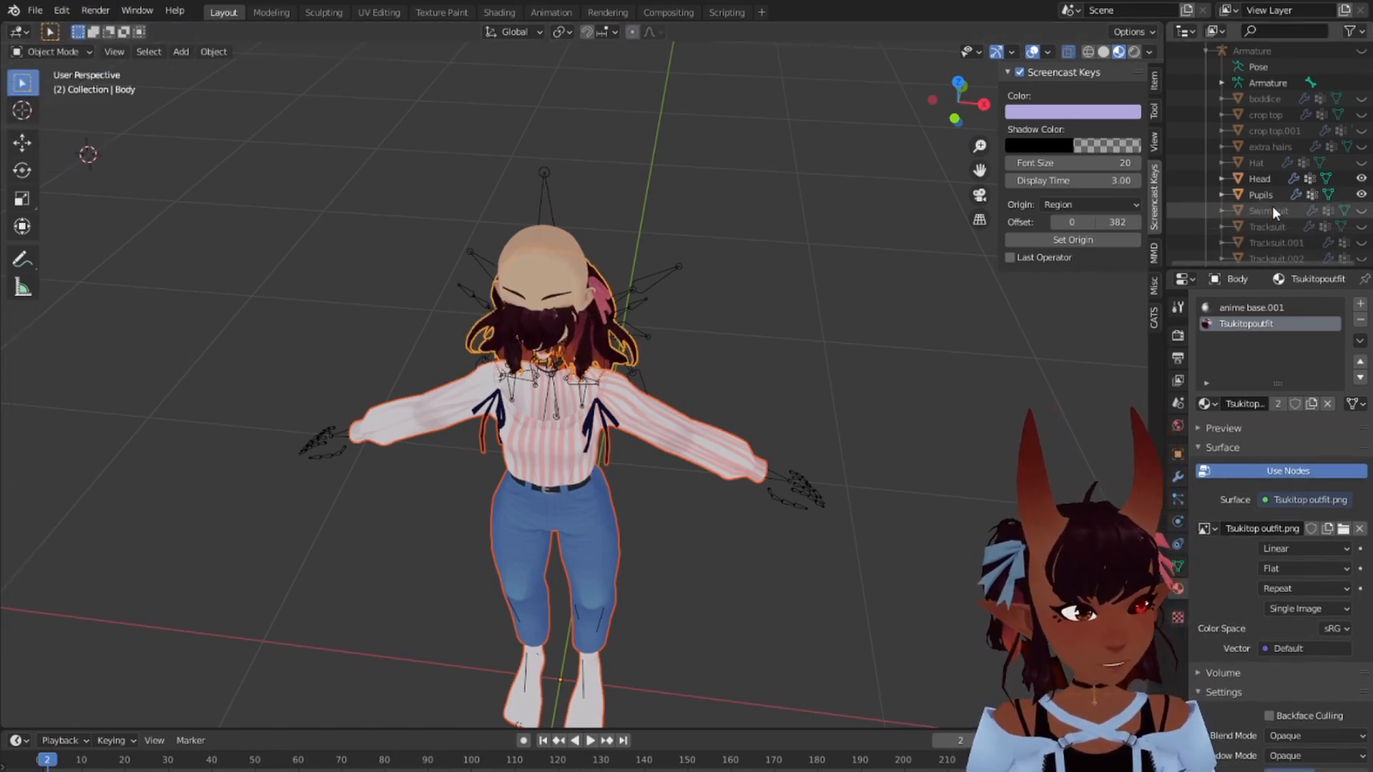
Step: Delete the leftover Body object containing the hair and the imported Armature.001, keeping the separated outfit Body.001
scroll(1272, 206, down, 5)
click(1256, 222)
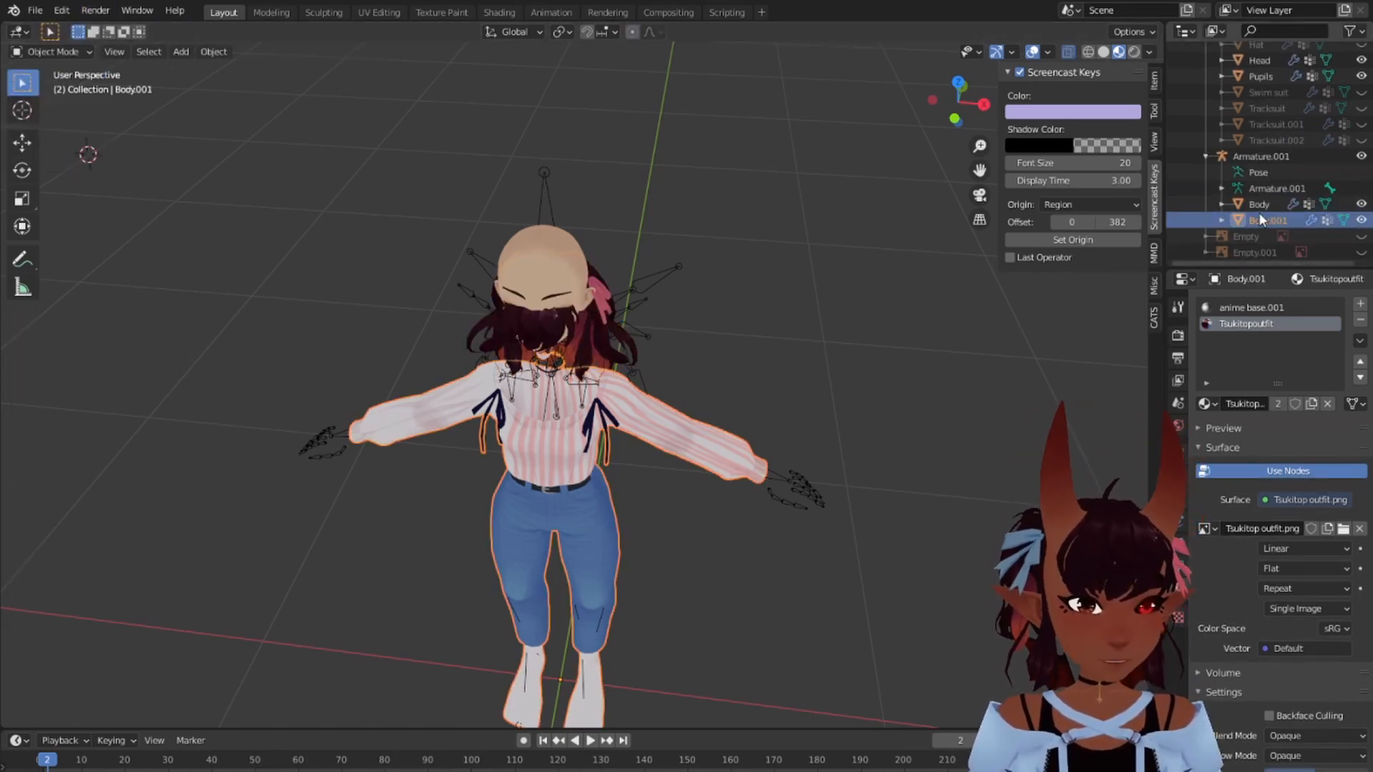
click(1262, 206)
right_click(1263, 206)
click(1262, 206)
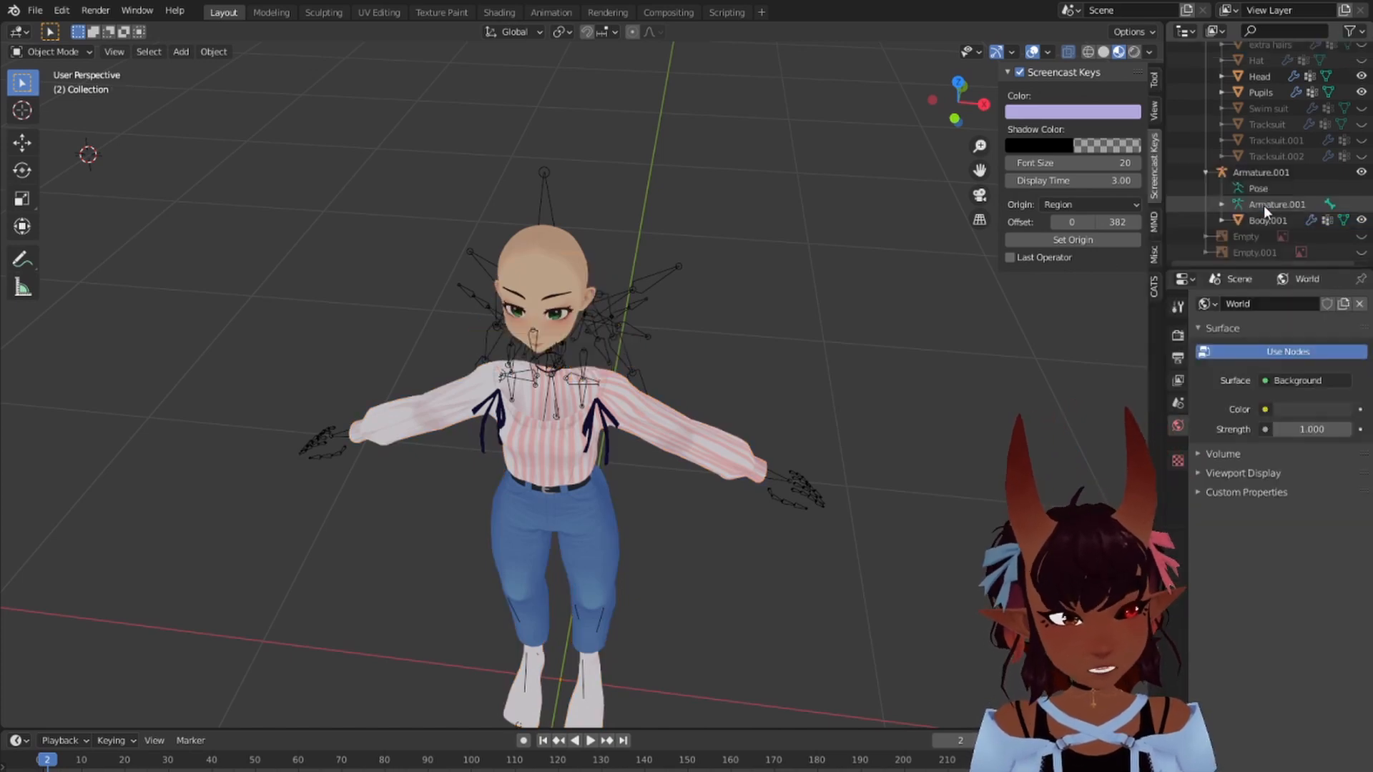
click(1272, 170)
right_click(1273, 170)
click(1228, 173)
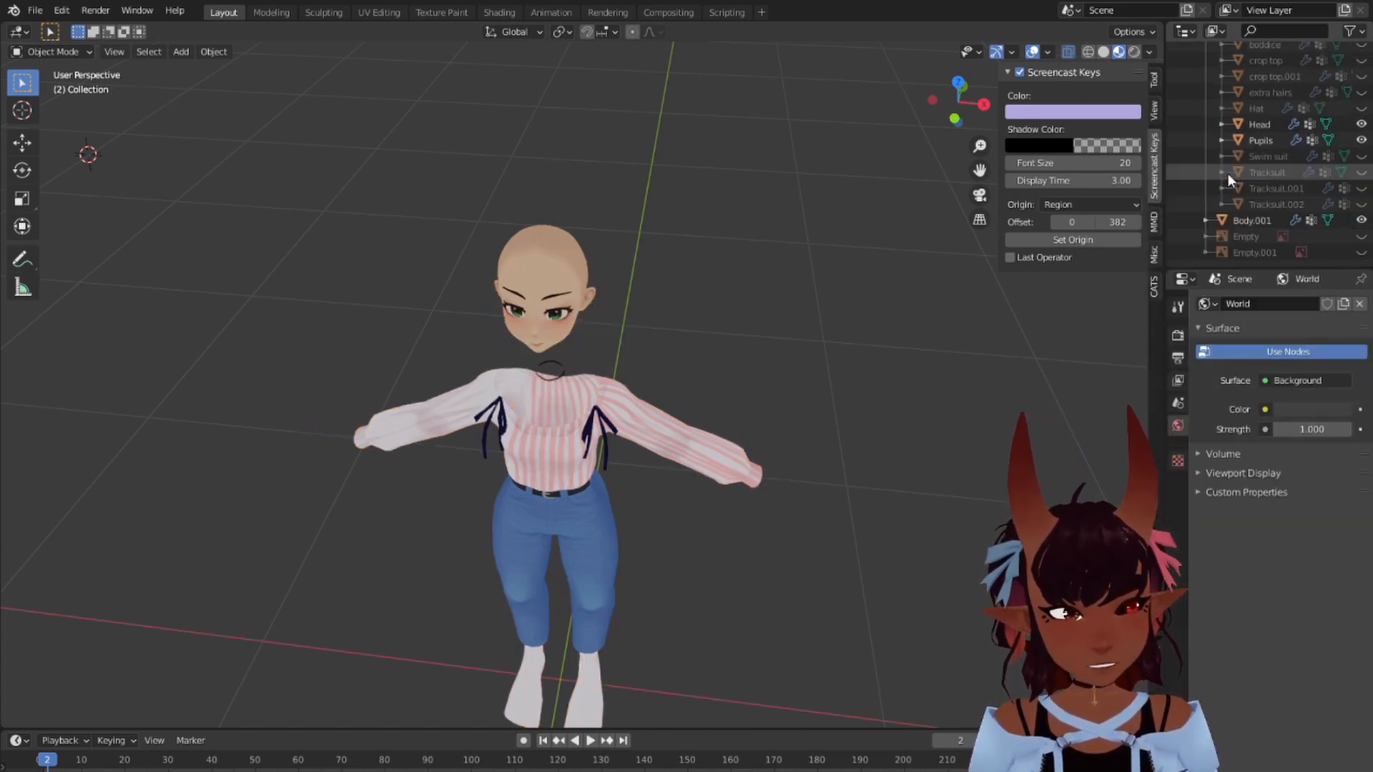
Step: Show the original Armature and parent the outfit object Body.001 to it with Armature Deform
scroll(1240, 201, up, 3)
click(1251, 221)
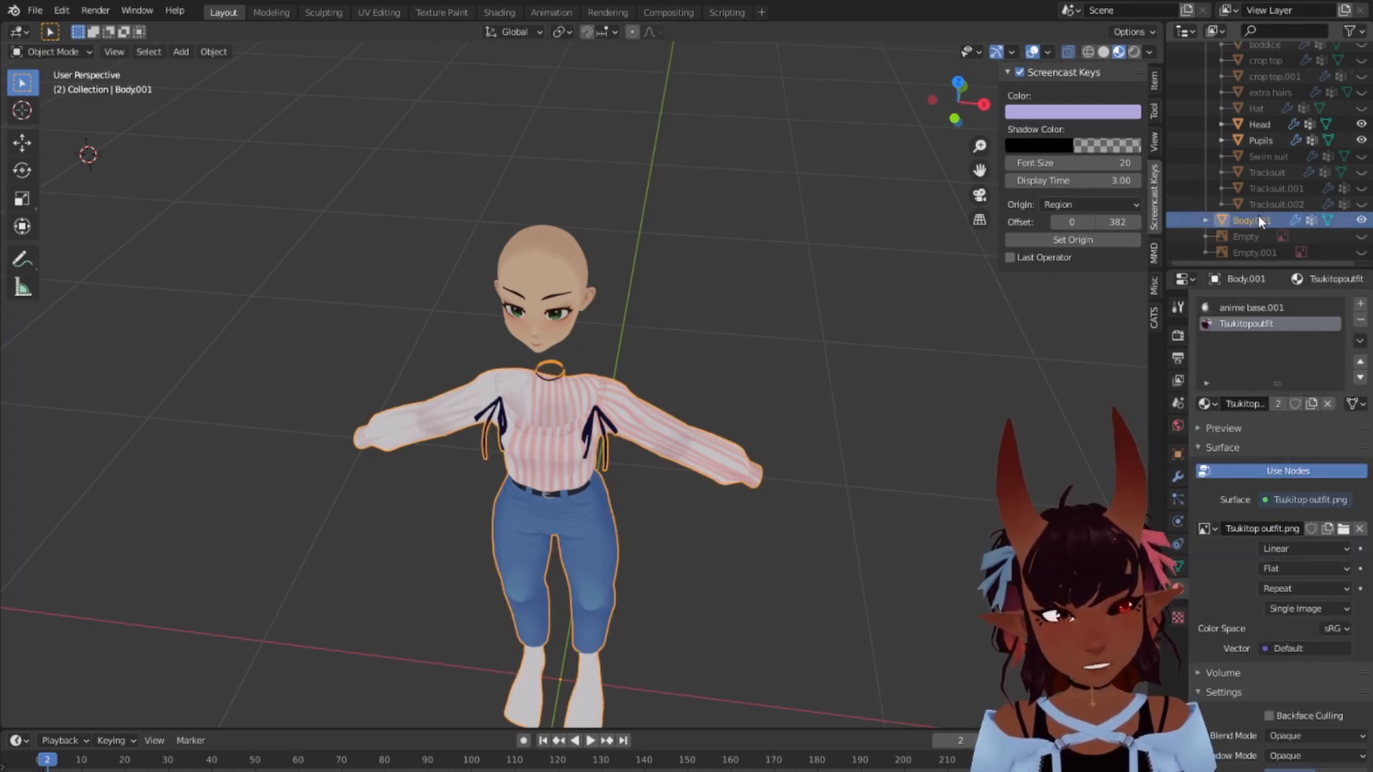
scroll(1264, 213, up, 3)
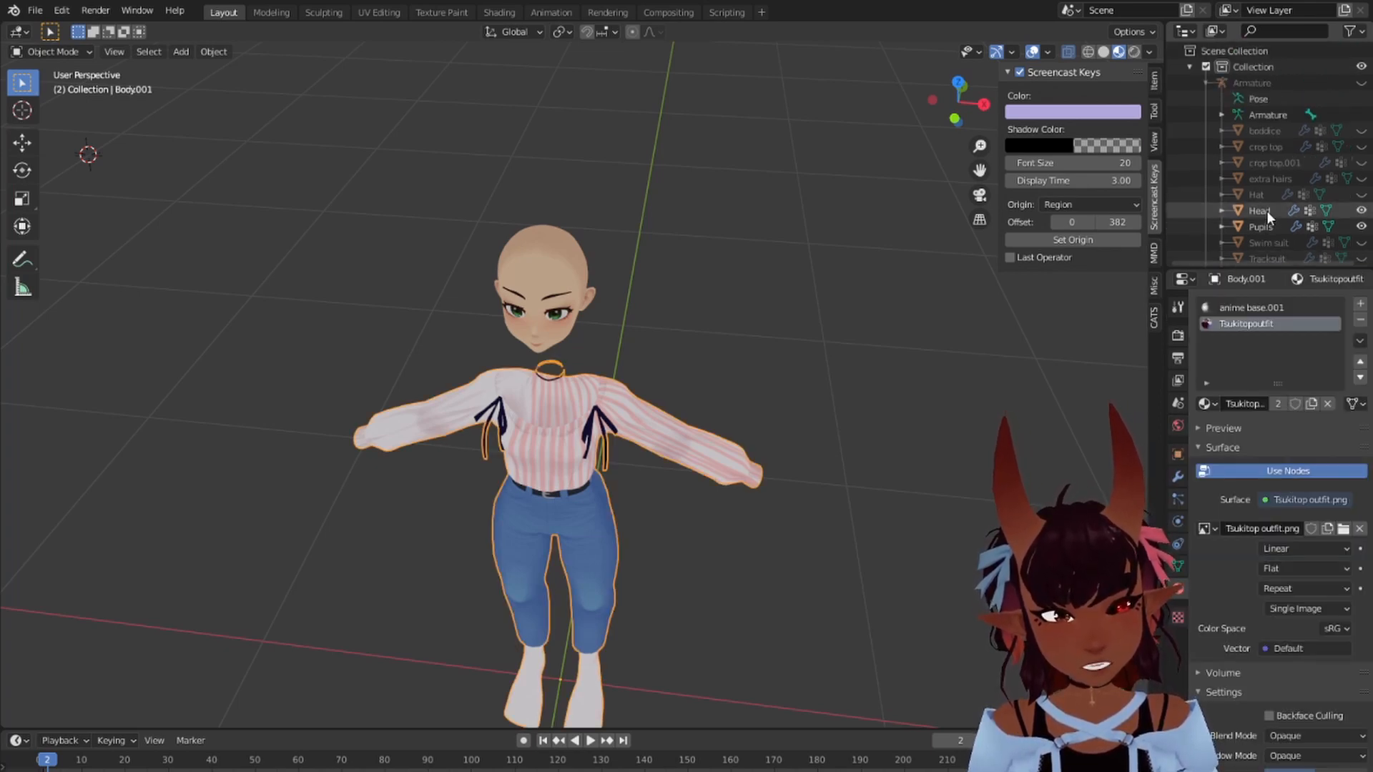
click(1361, 82)
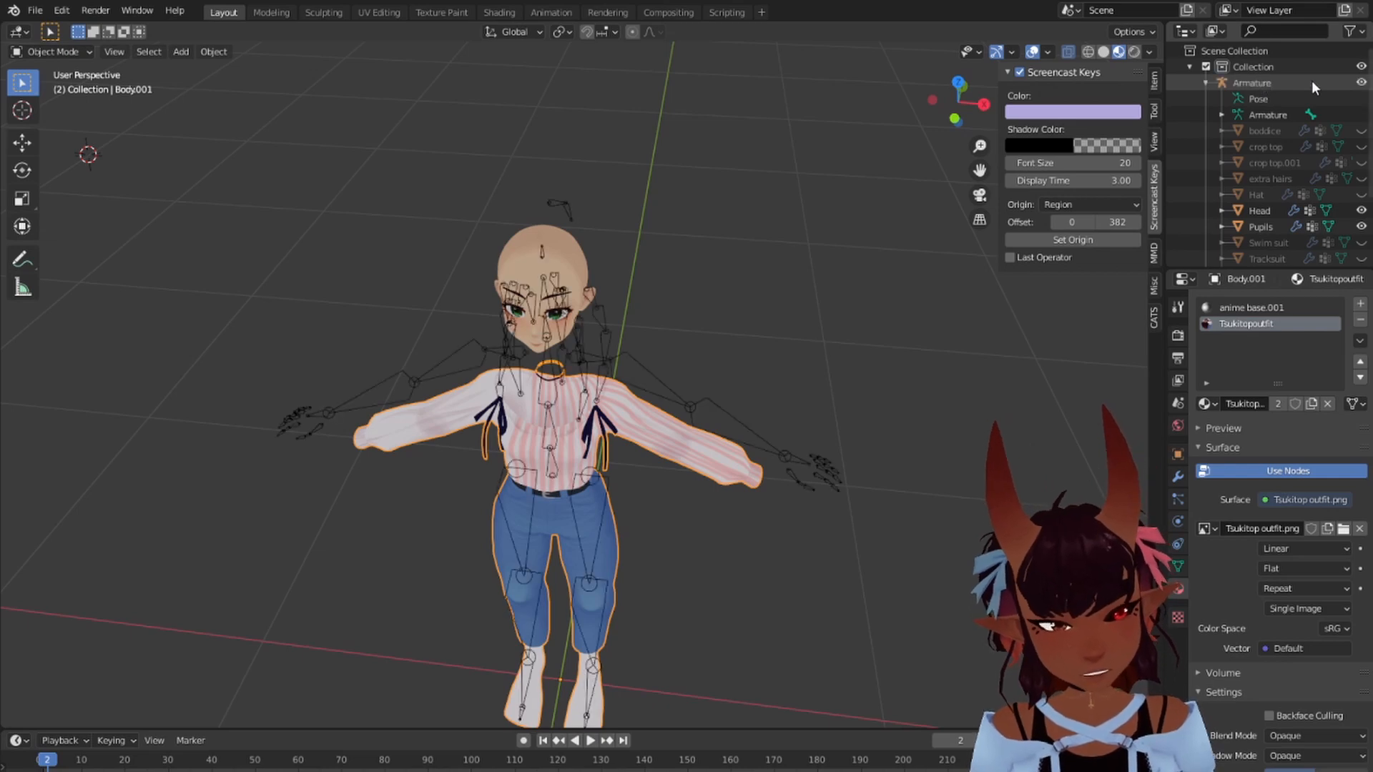
click(1311, 81)
middle_drag(744, 315, 743, 258)
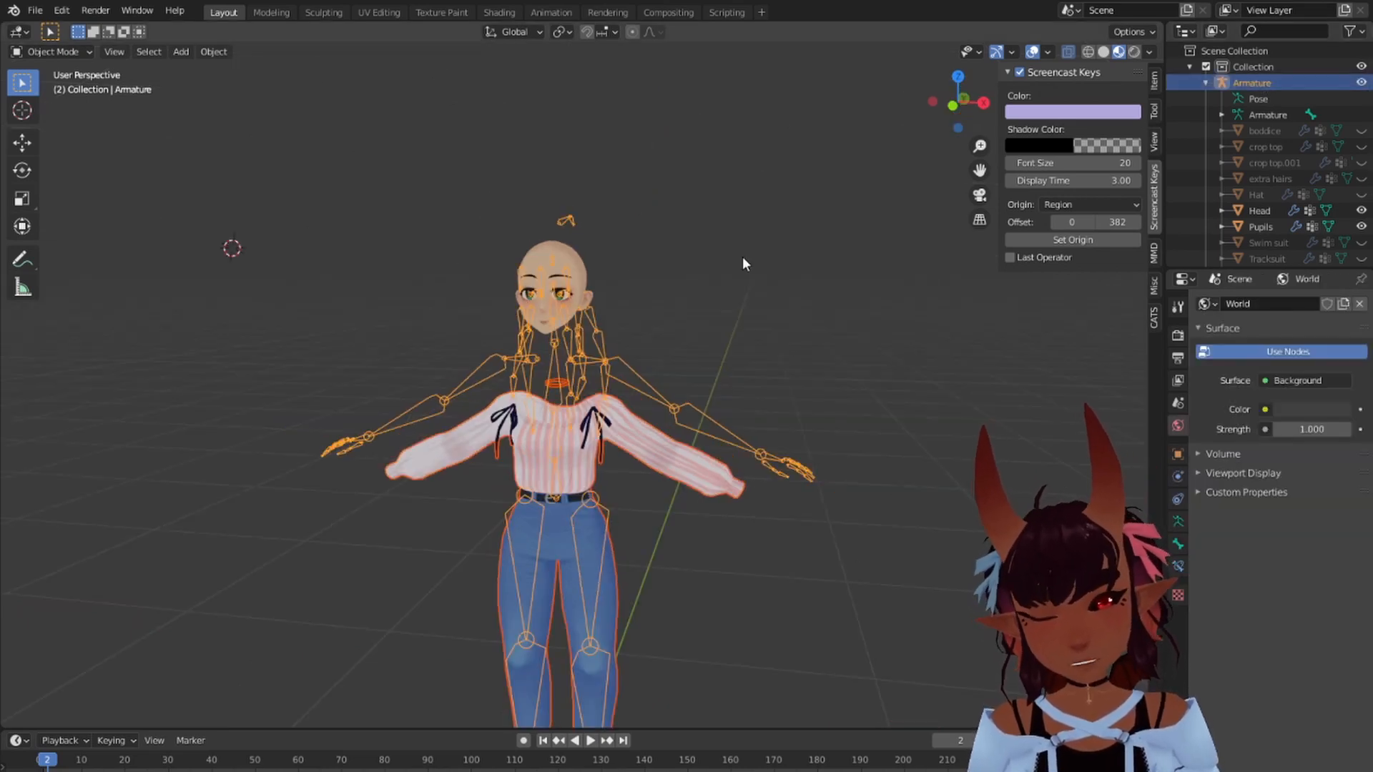
key(ctrl+p)
click(703, 303)
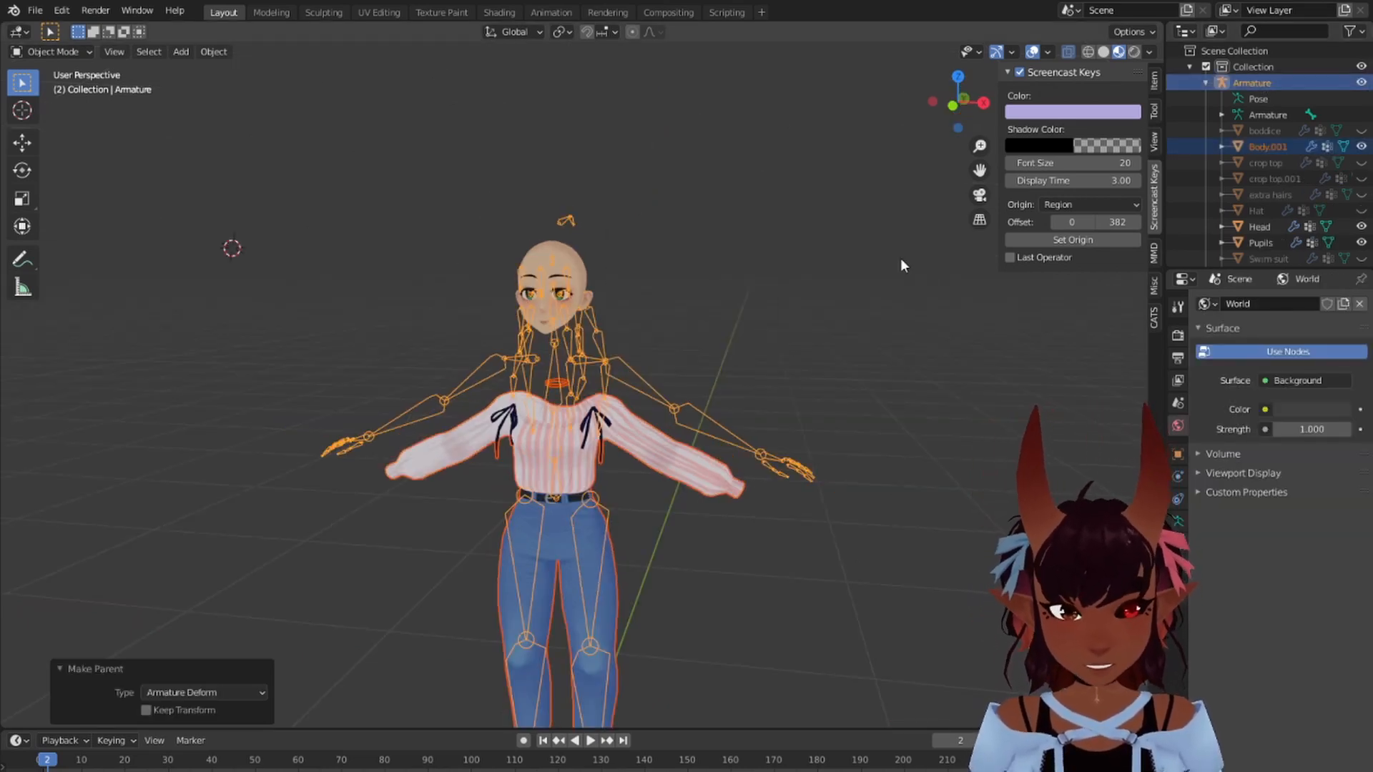
Step: Rename the outfit object Body.001 as suki
scroll(1290, 169, down, 3)
scroll(1284, 173, up, 3)
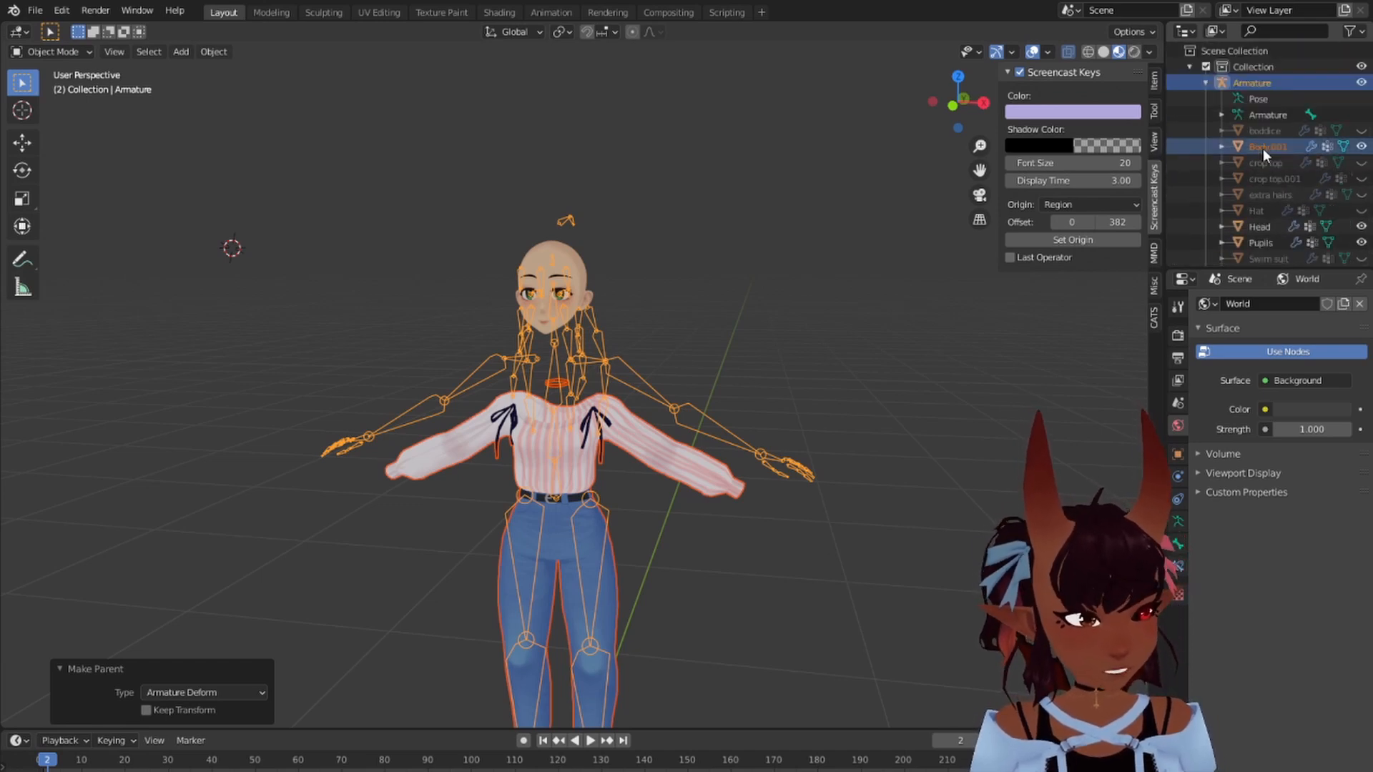
click(1263, 146)
double_click(1262, 146)
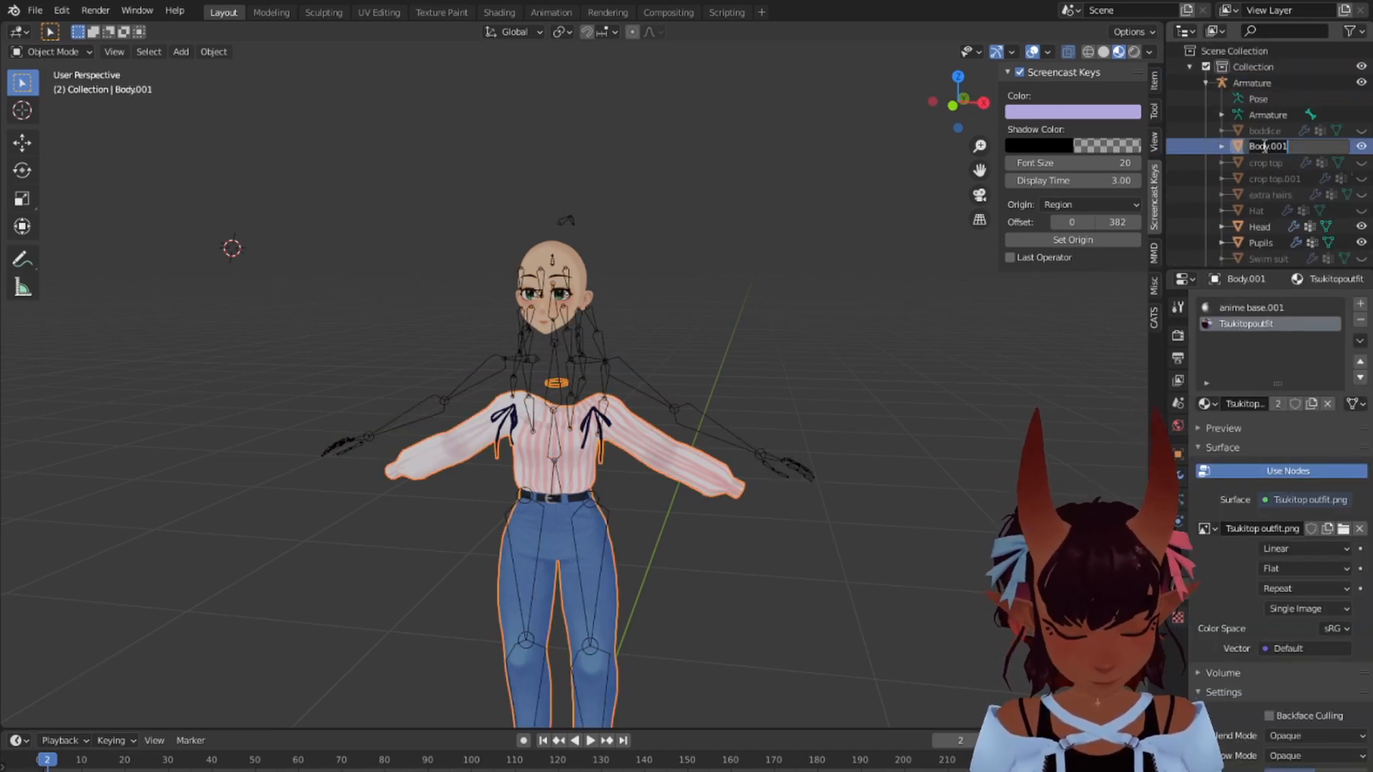
text(suki)
key(Return)
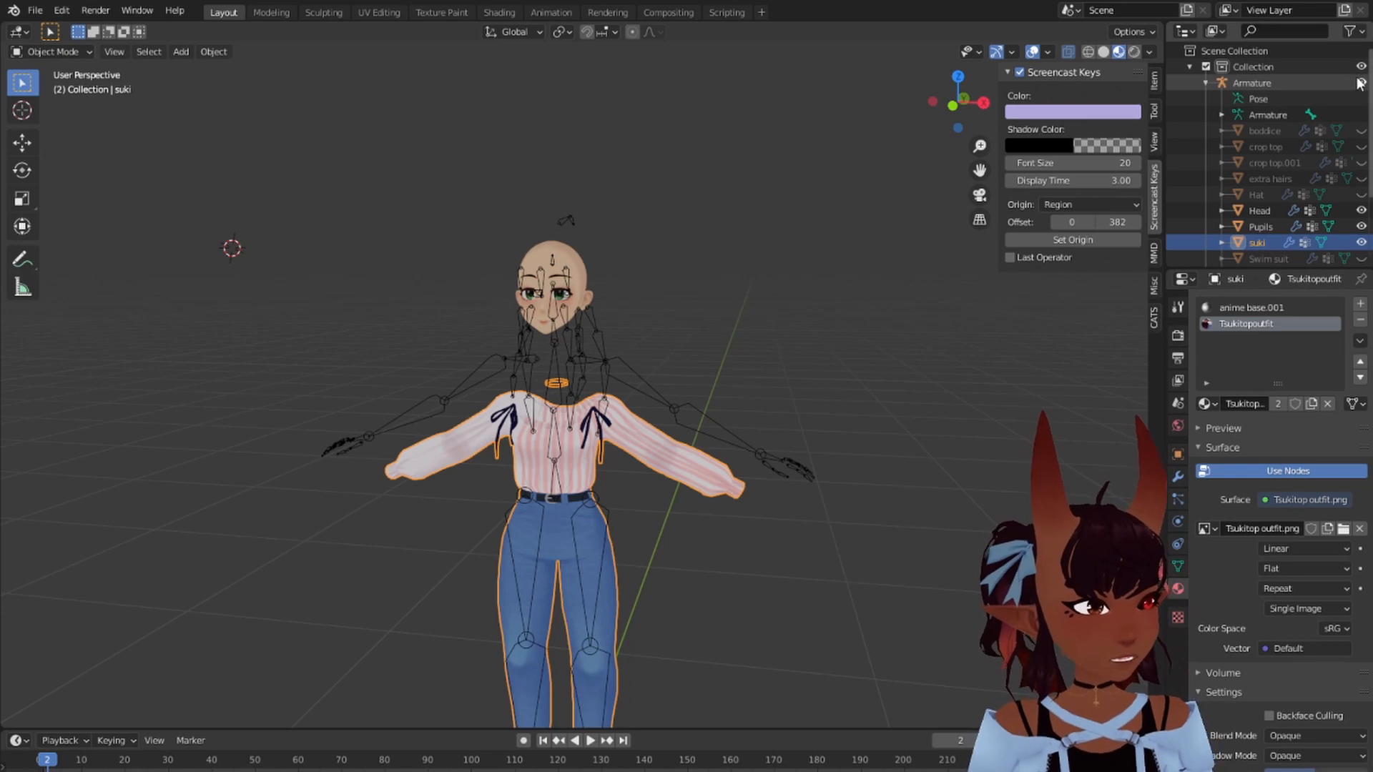
Step: Show the boddice mesh in place of the armature and open the suki outfit in Edit Mode from the front
click(1360, 83)
click(1360, 130)
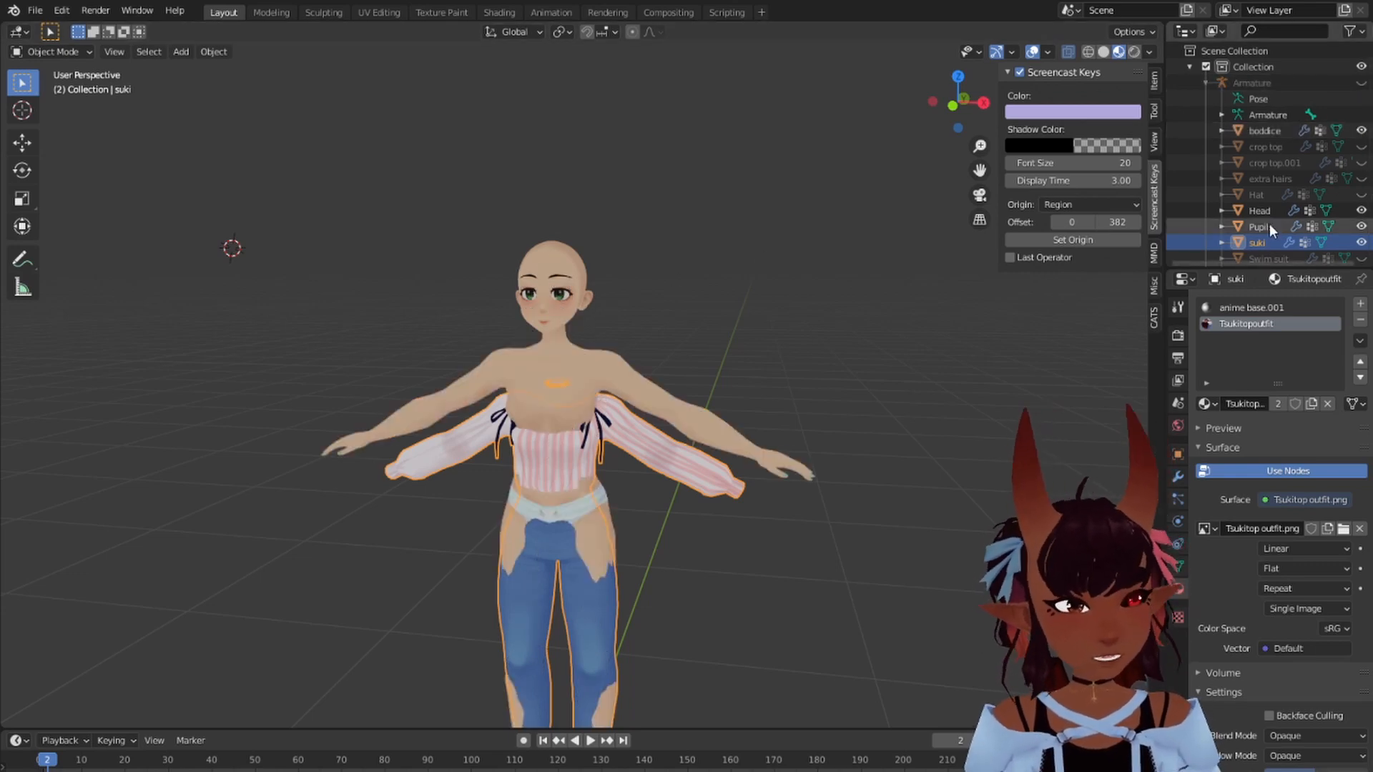
click(79, 53)
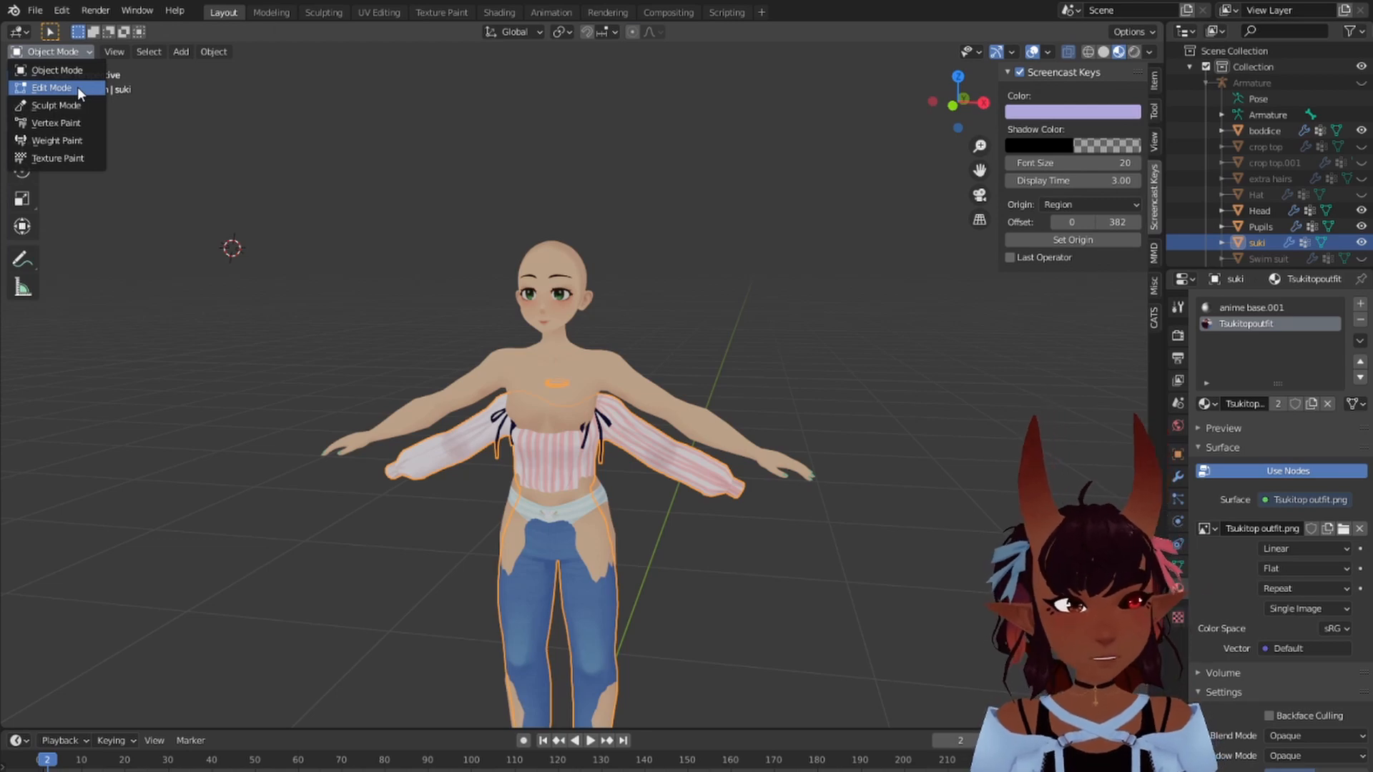
click(77, 87)
key(KP_1)
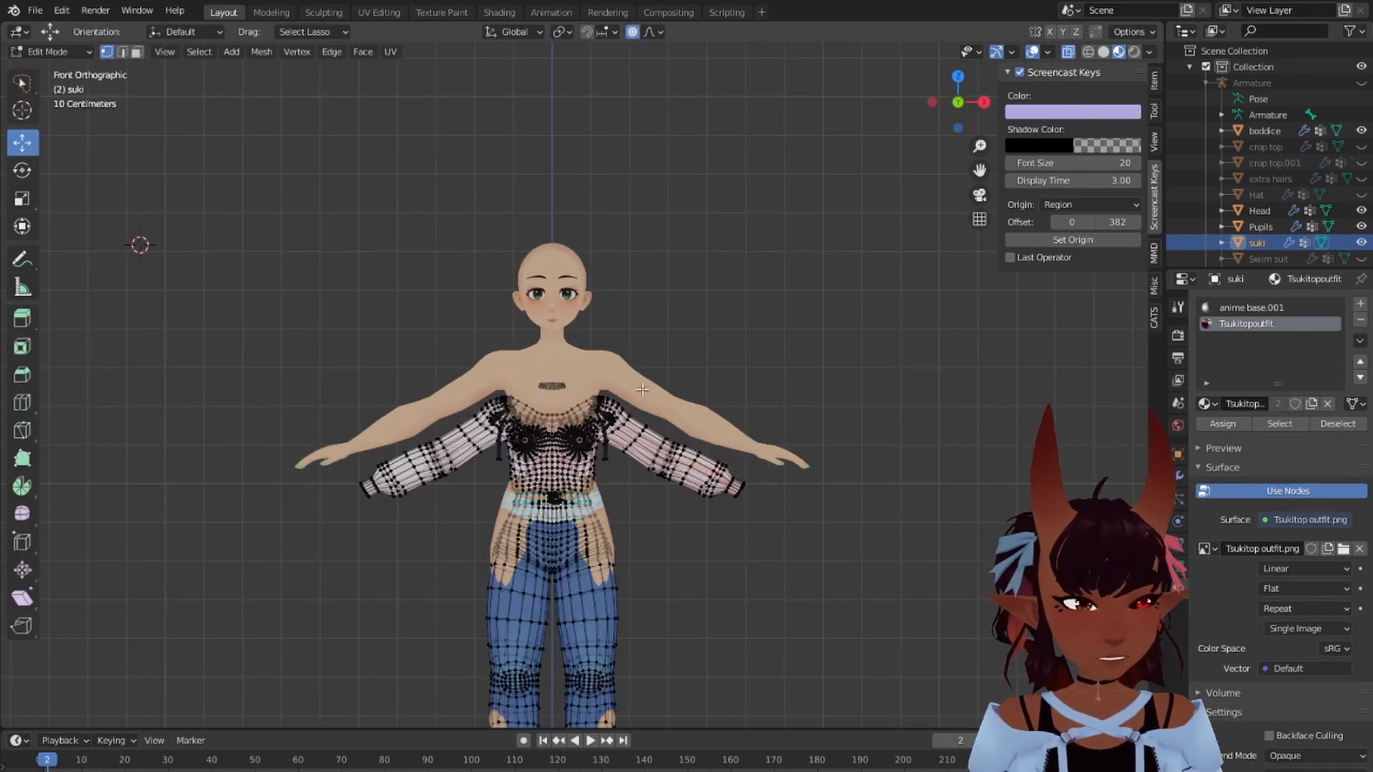
Step: Select the linked choker mesh and raise it to the character's neck with proportional editing turned off
scroll(643, 452, up, 6)
key(l)
key(o)
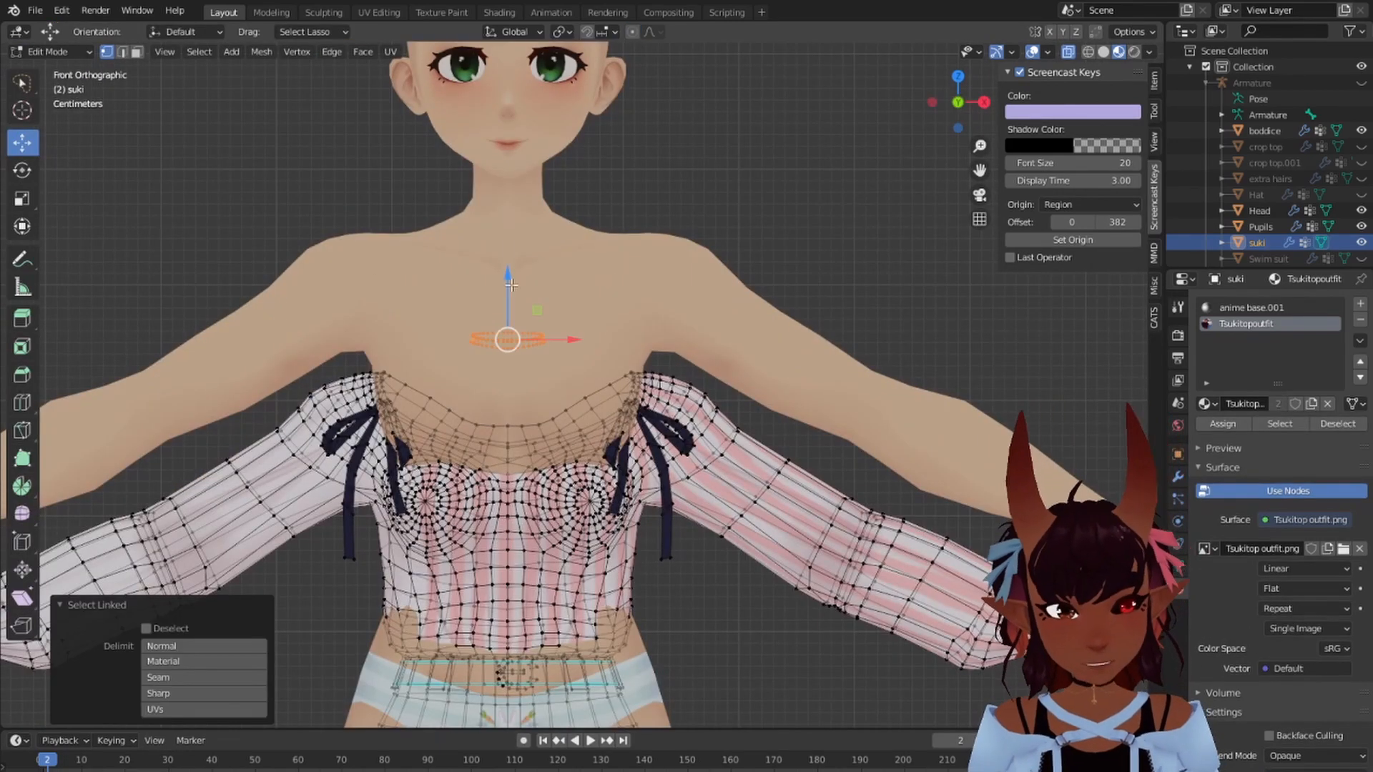
shift+drag(422, 358, 418, 572)
drag(512, 446, 524, 300)
Step: Select the linked sock meshes at the feet and hide them
scroll(544, 401, down, 4)
shift+middle_drag(575, 493, 565, 167)
drag(653, 159, 643, 665)
key(alt+a)
key(l)
key(h)
Step: Raise the outfit's clothing pieces so the jeans and striped top line up with the body's waist and shoulders
scroll(492, 669, down, 2)
key(l)
drag(541, 266, 586, 239)
key(KP_3)
key(a)
scroll(686, 121, up, 3)
Step: Select the linked striped top with its sleeves and bows and shift it along Y to fit the torso
shift+middle_drag(586, 238, 560, 500)
scroll(559, 499, up, 2)
key(alt+a)
key(l)
key(alt+a)
key(l)
key(l)
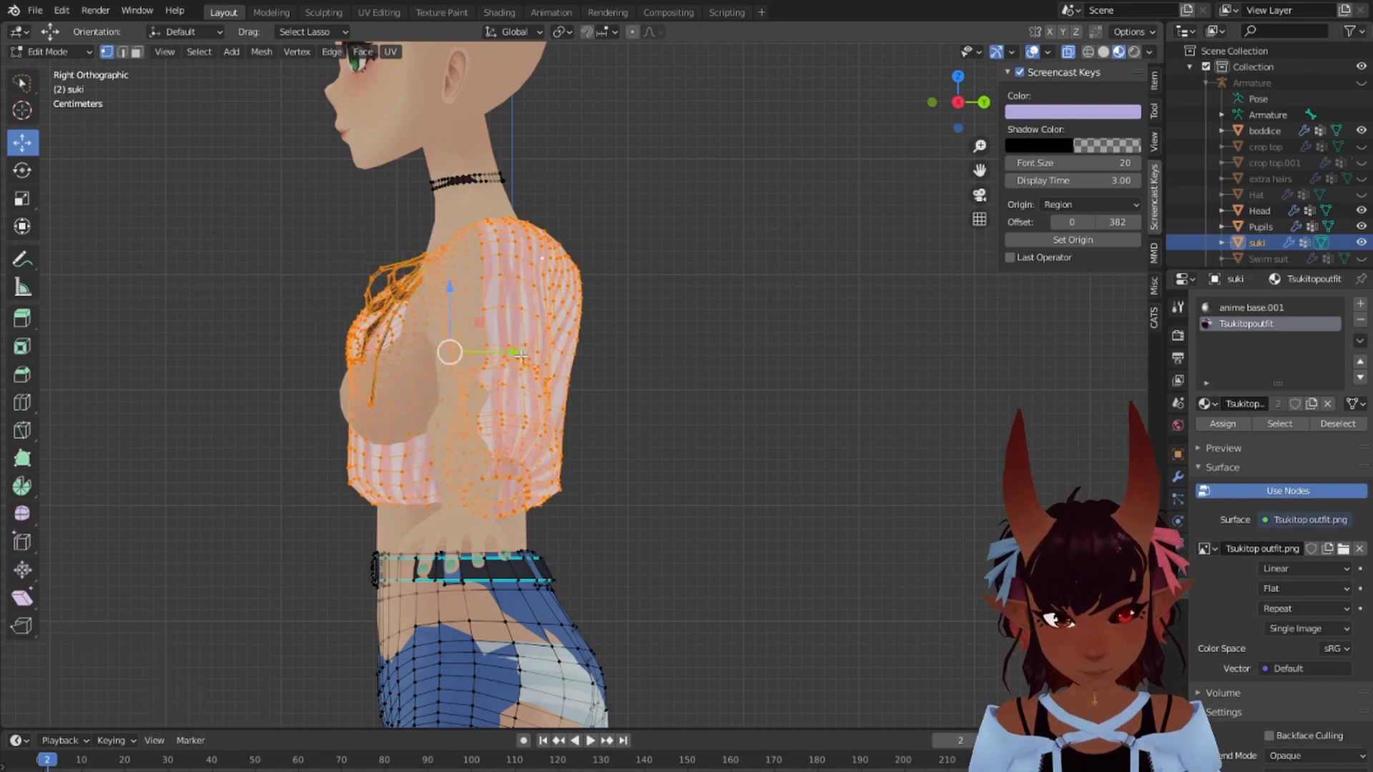
key(KP_1)
scroll(436, 325, down, 6)
key(a)
key(alt+a)
shift+middle_drag(694, 552, 674, 322)
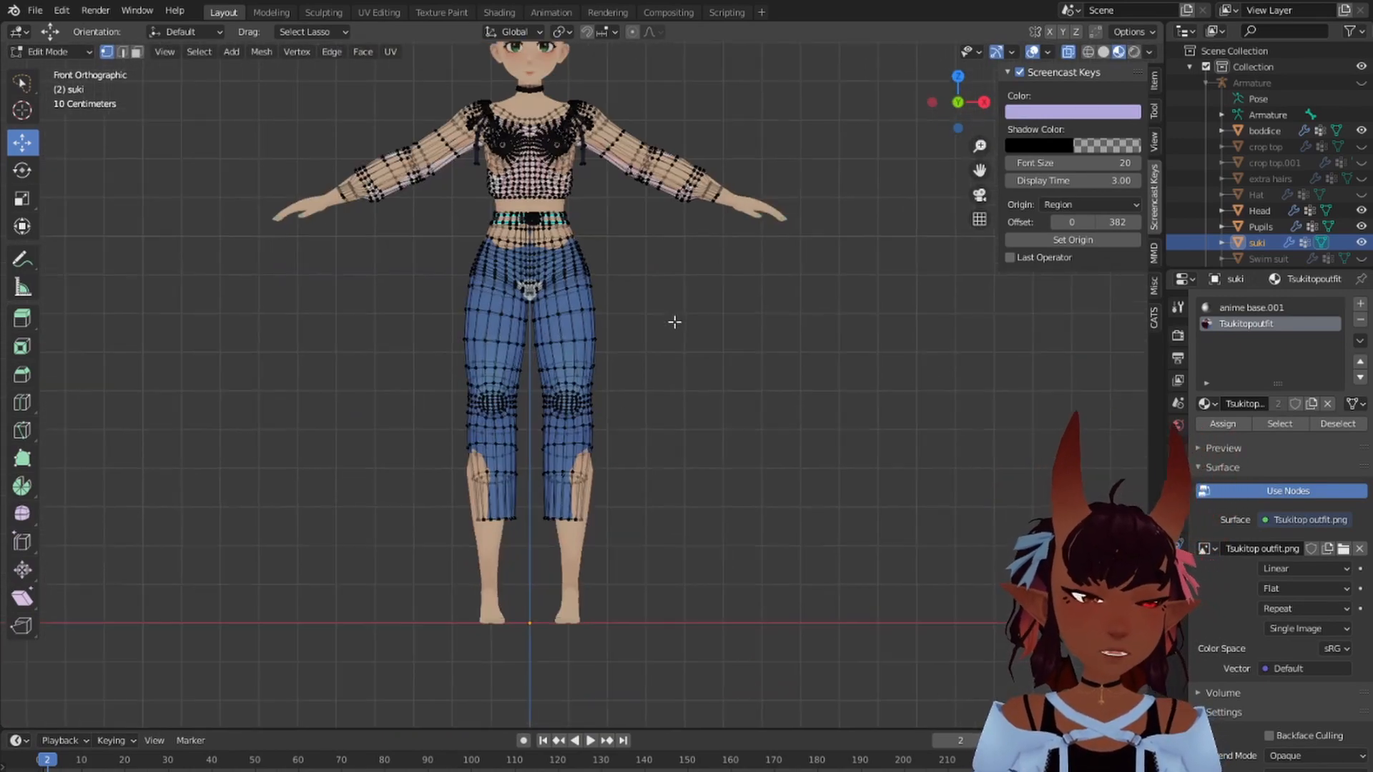
Step: Turn on X mirroring and move the jeans' hem outward about 0.018 m along X with Smooth proportional editing at size 0.350
scroll(658, 405, up, 3)
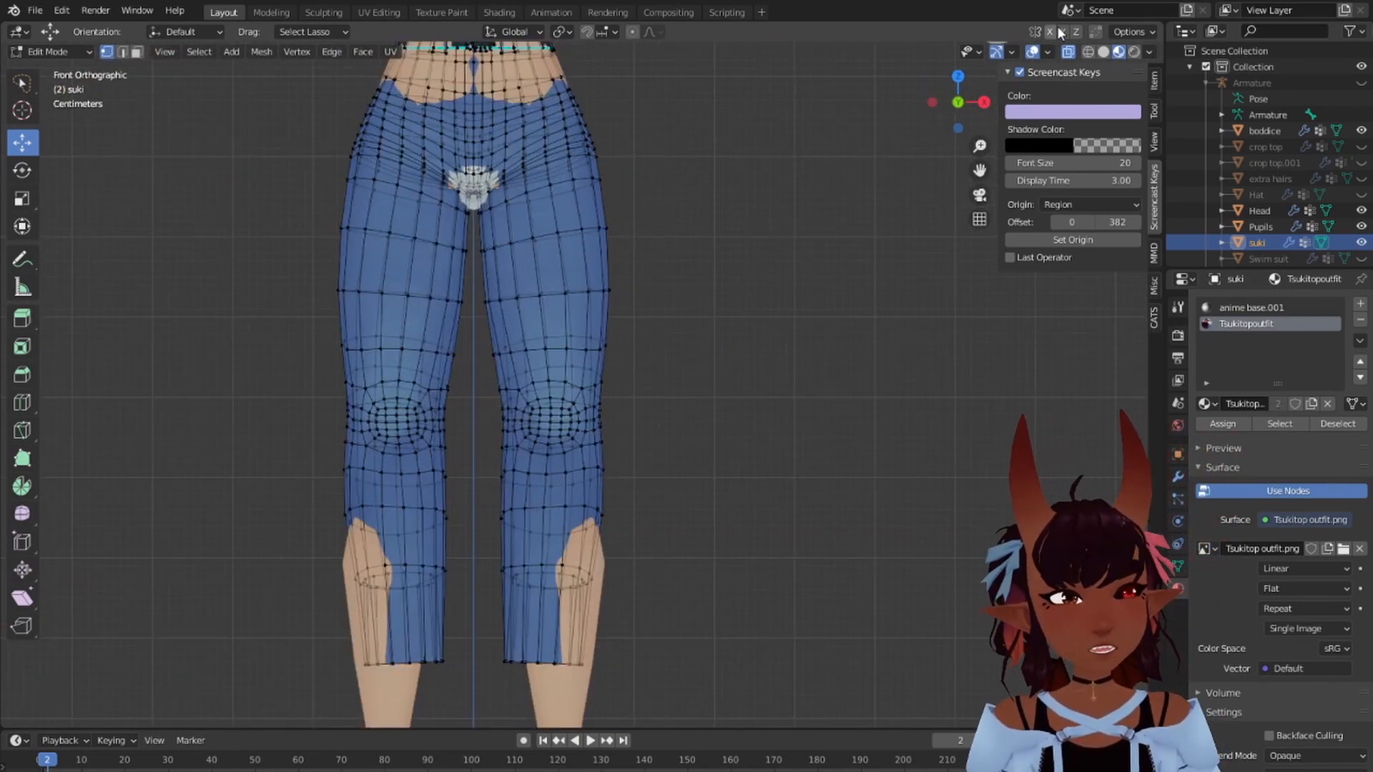
scroll(568, 415, down, 3)
scroll(624, 455, up, 2)
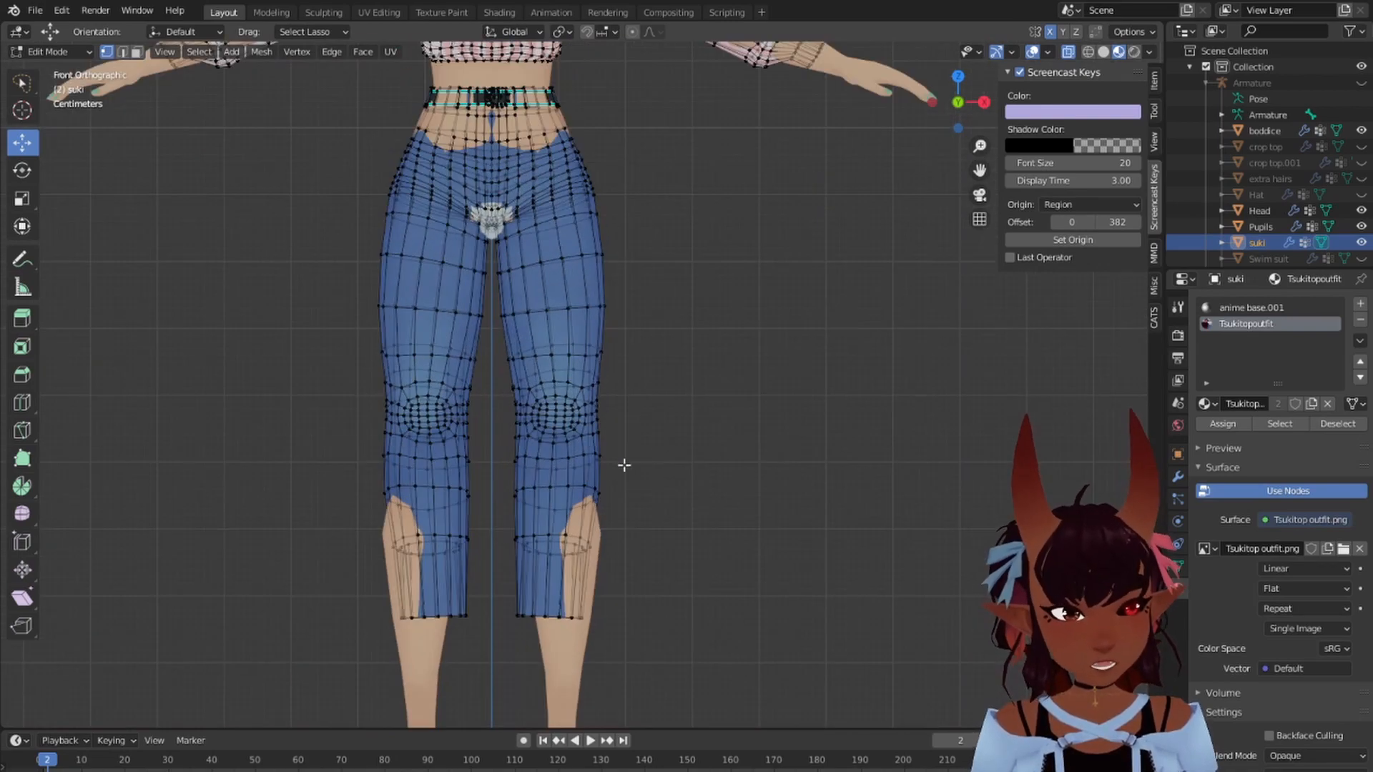
shift+middle_drag(602, 513, 586, 339)
scroll(572, 369, up, 3)
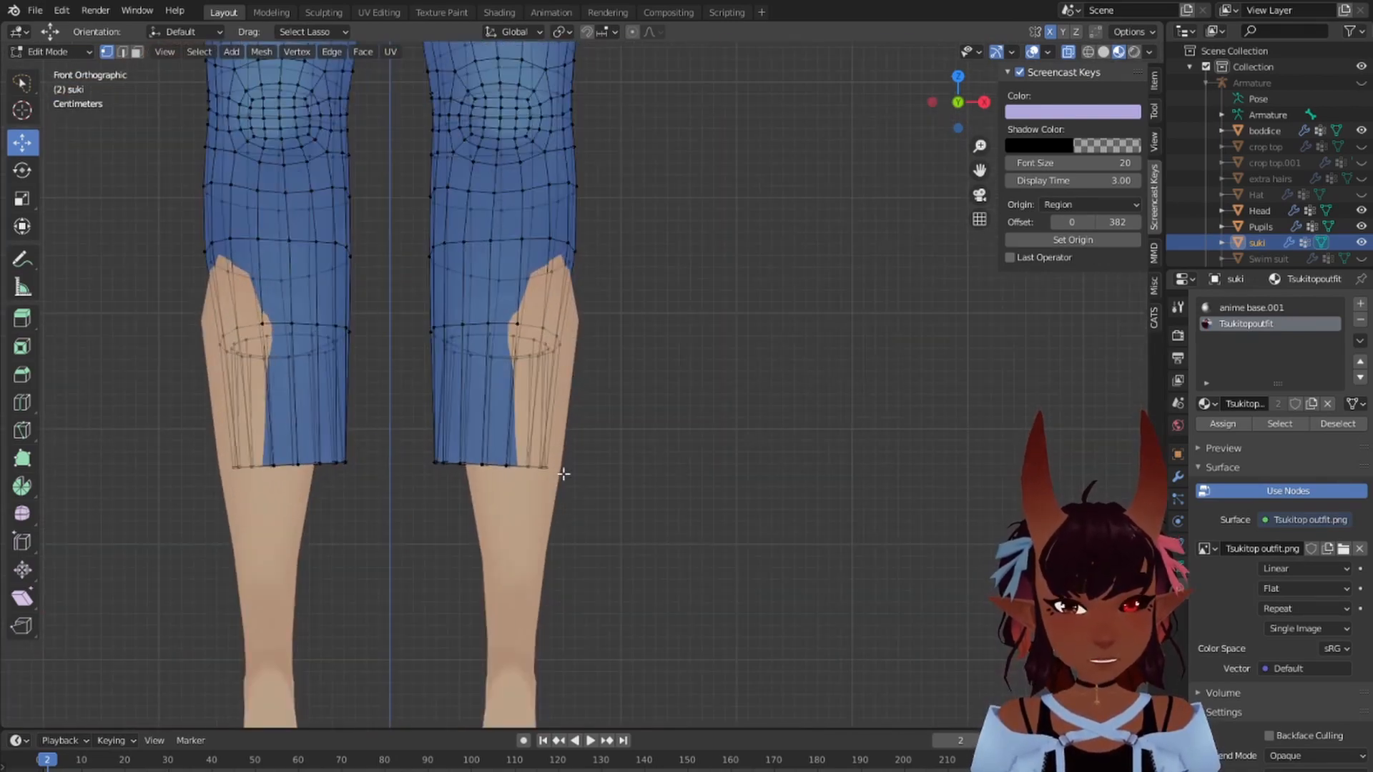
drag(453, 441, 696, 490)
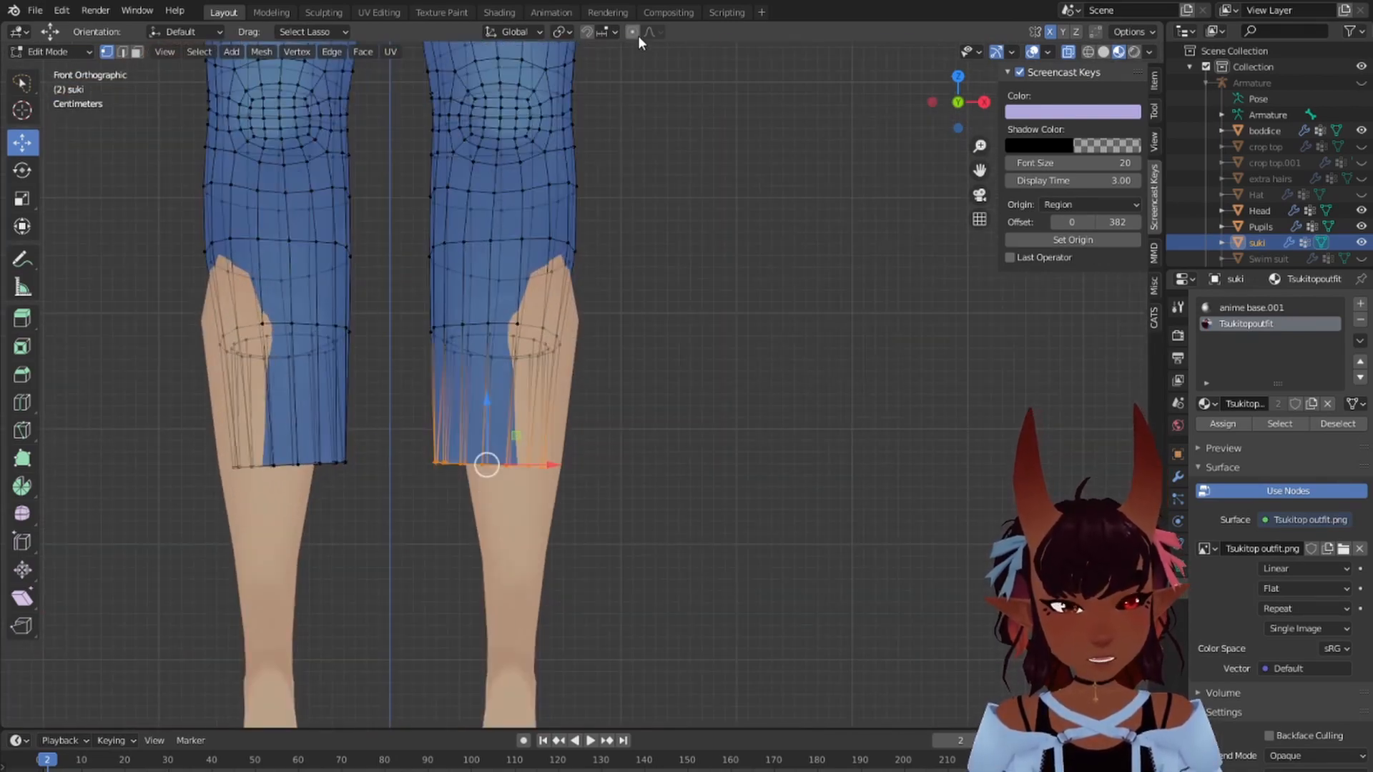
scroll(548, 465, down, 5)
mouse_move(551, 466)
mouse_down()
mouse_move(582, 465)
mouse_move(564, 466)
mouse_up()
scroll(547, 291, down, 2)
shift+middle_drag(615, 195, 619, 287)
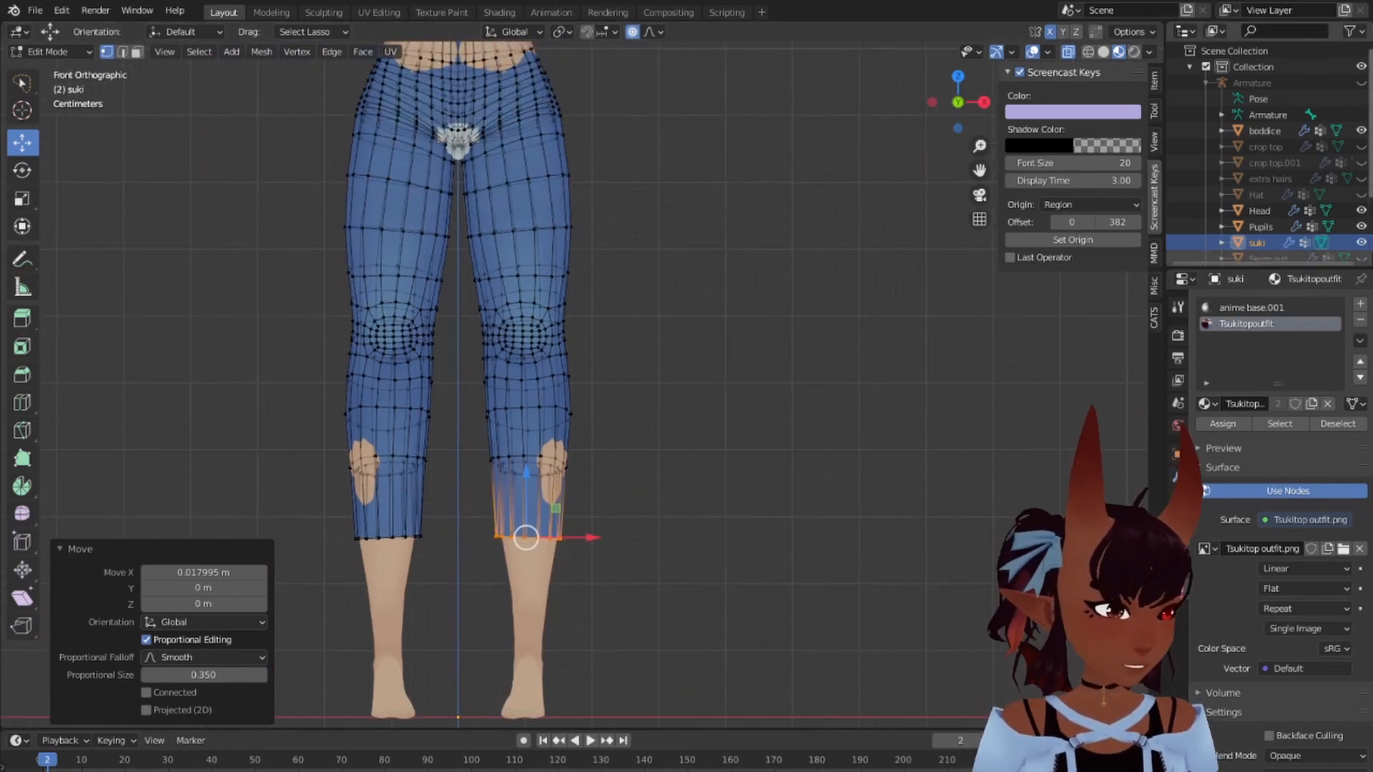
Step: Compare the jeans with the bare legs, and lower the jeans' knee area to match the body's knees
click(1363, 243)
click(1362, 243)
click(1363, 243)
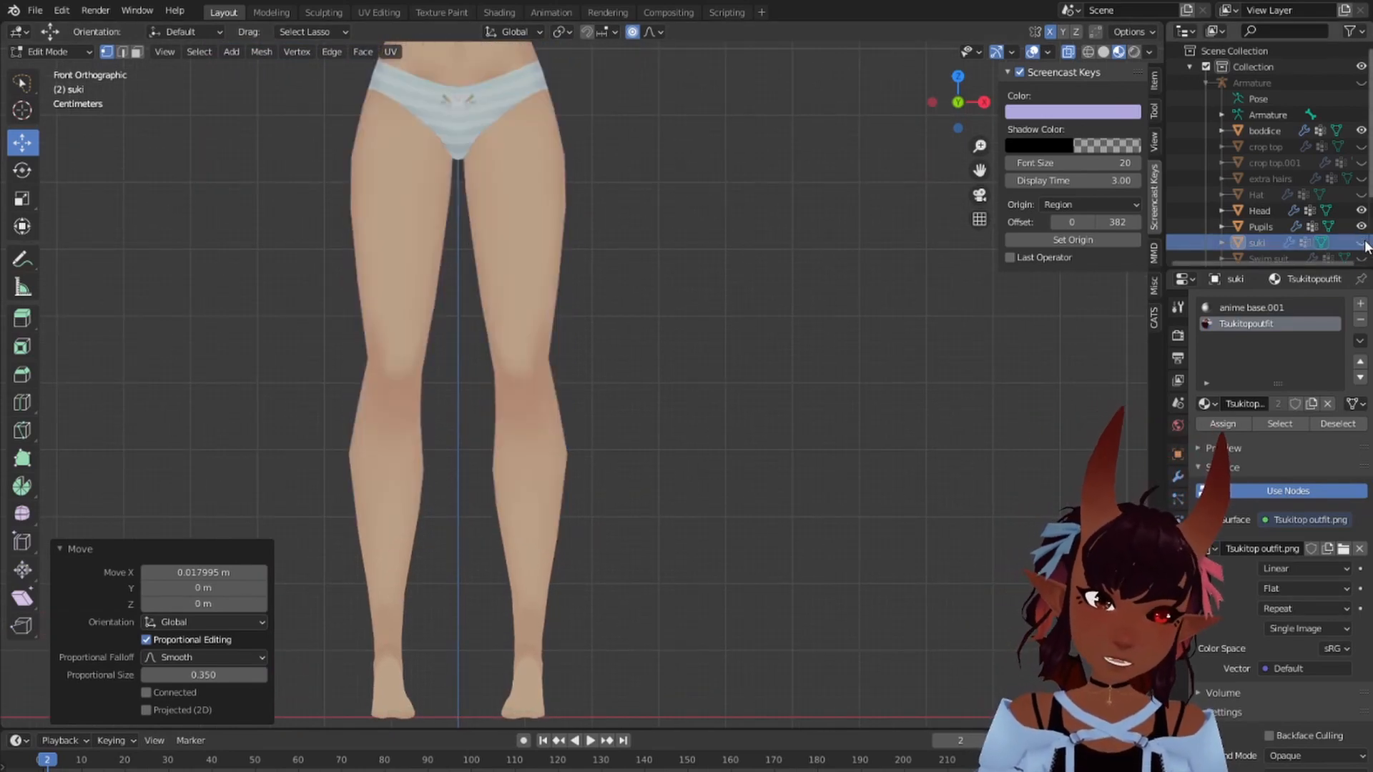
click(1362, 243)
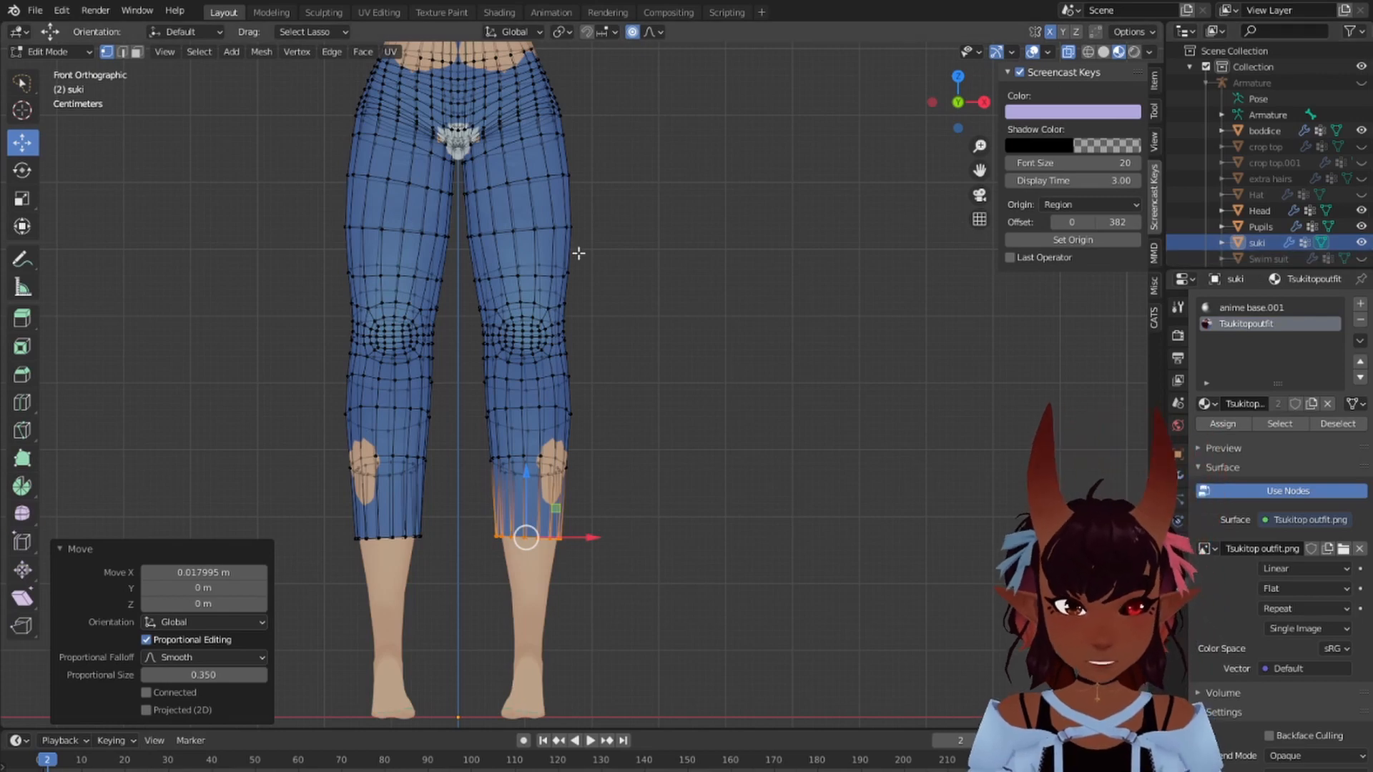
mouse_move(531, 252)
mouse_down()
mouse_move(458, 282)
mouse_move(544, 615)
mouse_move(530, 455)
mouse_up()
drag(520, 326, 524, 358)
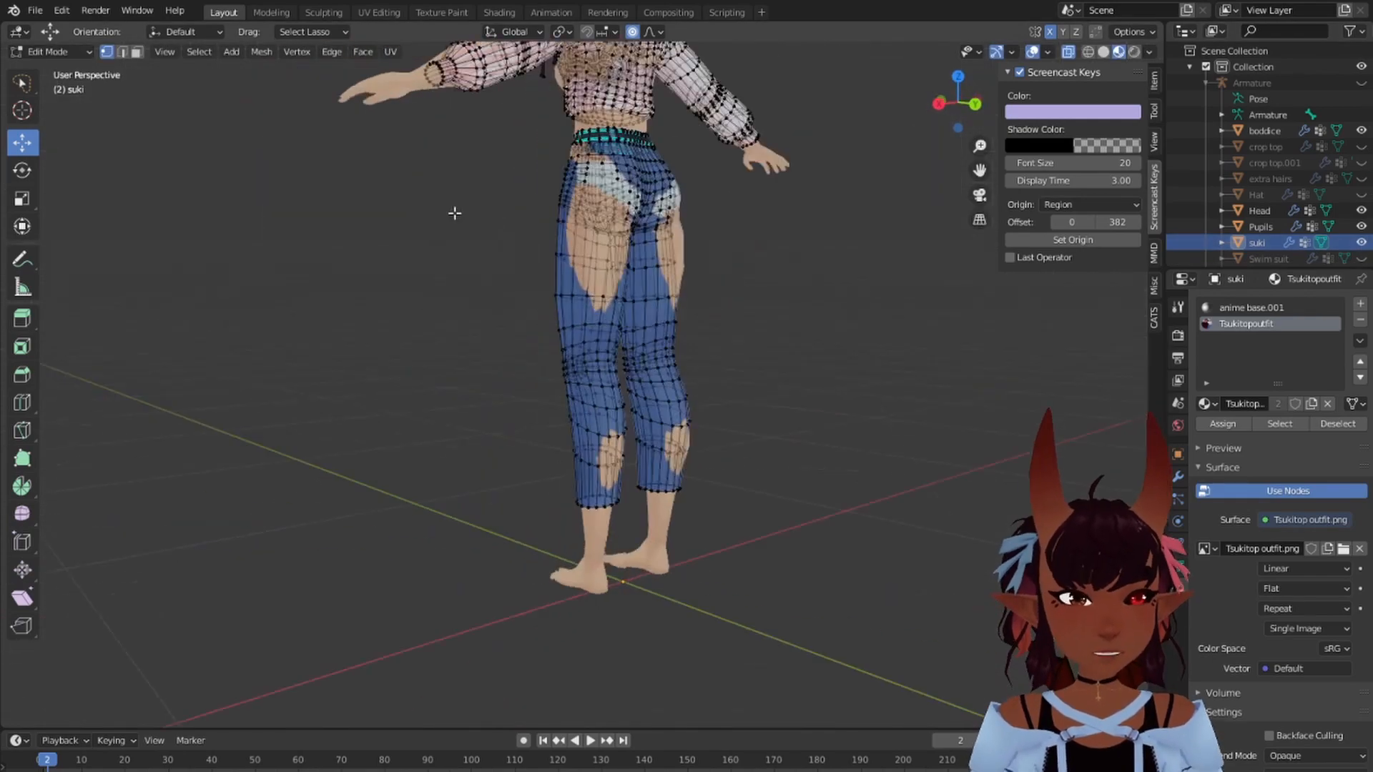
Step: Pull the back of the jeans' seat outward in side view so it covers the body
key(KP_3)
scroll(604, 214, up, 5)
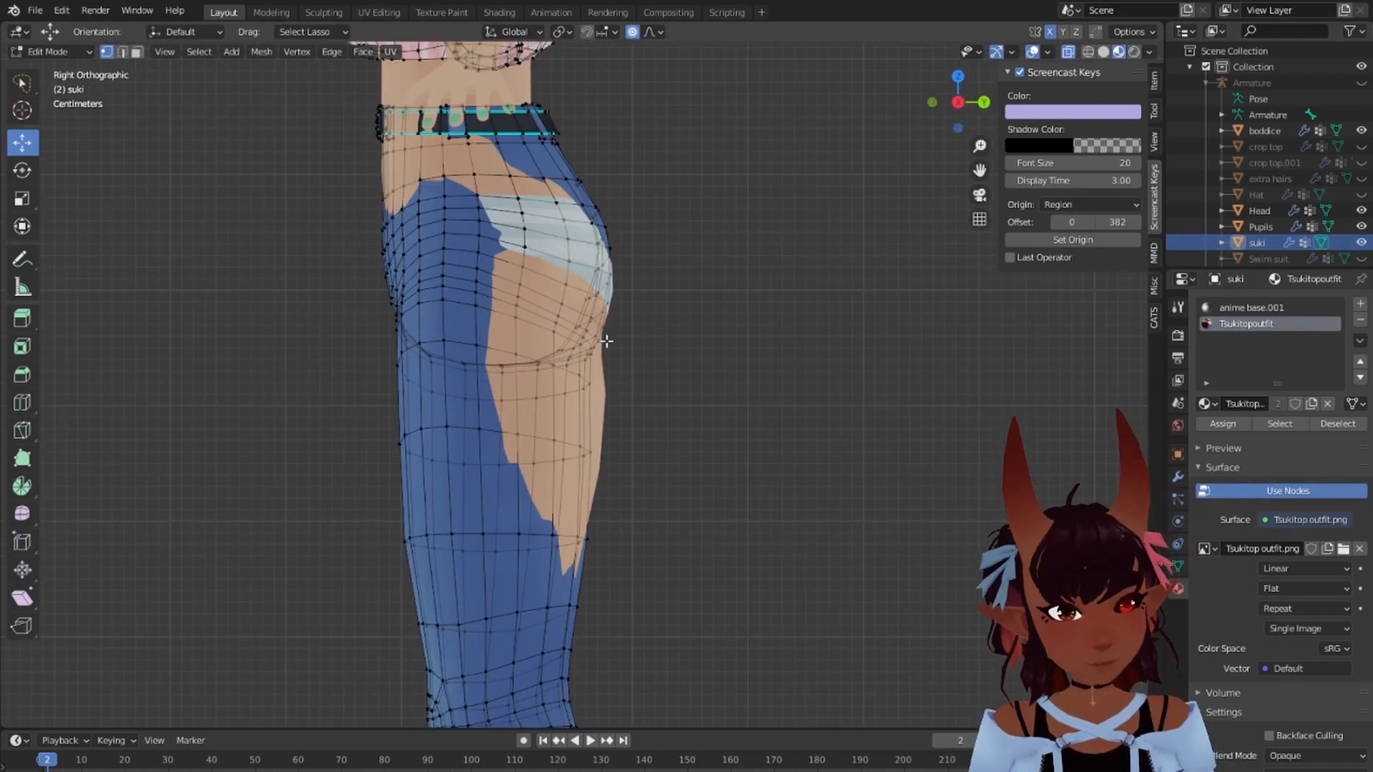
click(605, 342)
scroll(675, 344, down, 5)
drag(665, 342, 610, 330)
Step: Lower the jeans' hem toward the ankle and push the back of the calf out about 0.010 m along Y
click(560, 331)
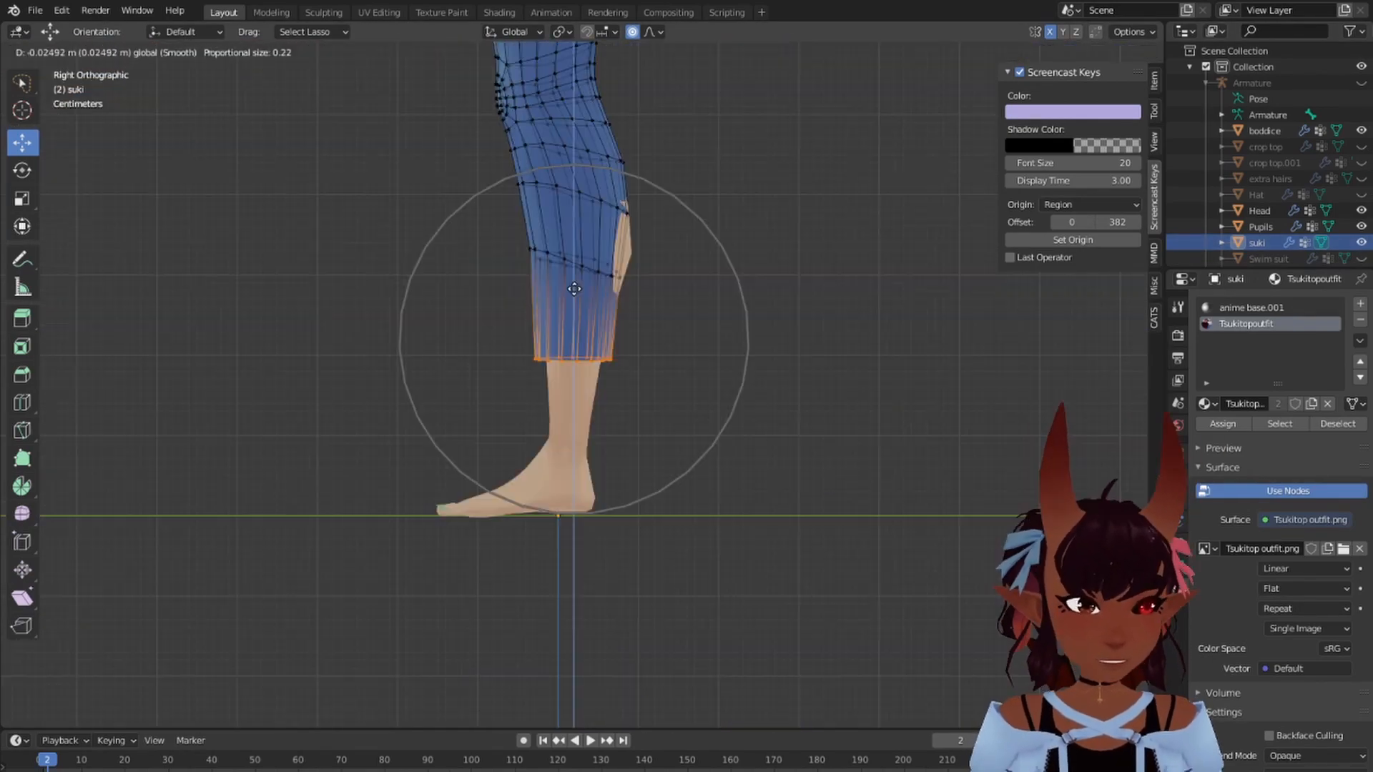
drag(581, 314, 580, 339)
click(629, 240)
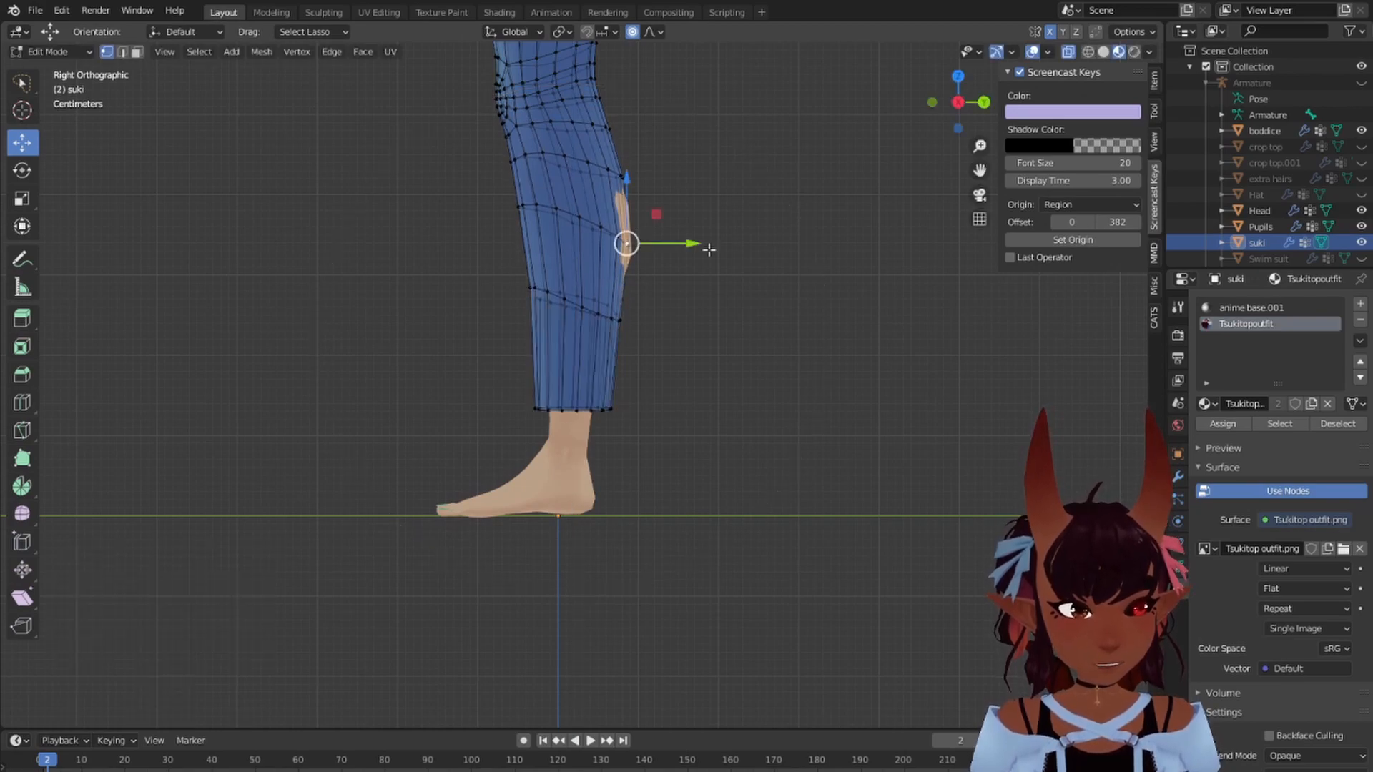
drag(701, 246, 701, 239)
scroll(705, 242, up, 2)
scroll(695, 234, down, 5)
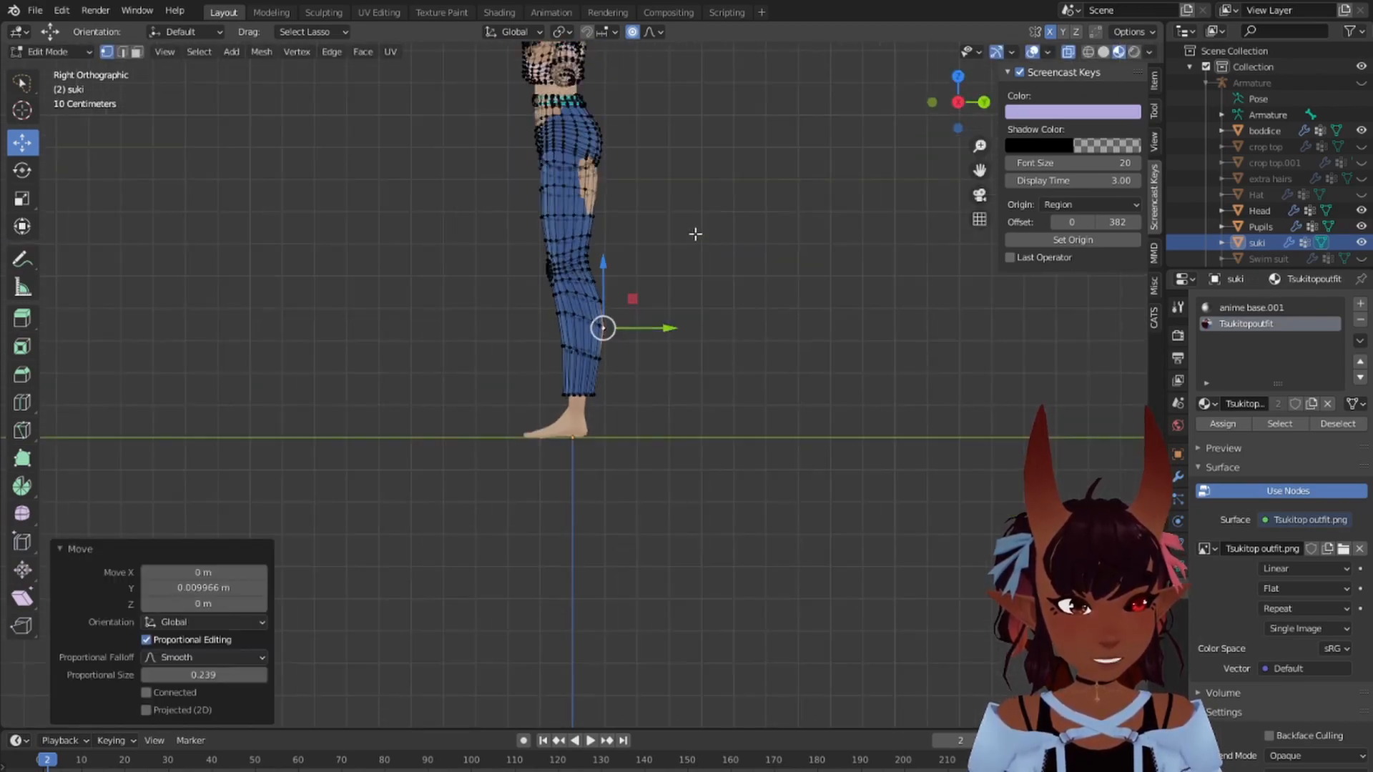
Step: Push the back of the jeans' upper thigh out about 0.005 m along Y
shift+middle_drag(701, 196, 701, 384)
scroll(700, 382, up, 7)
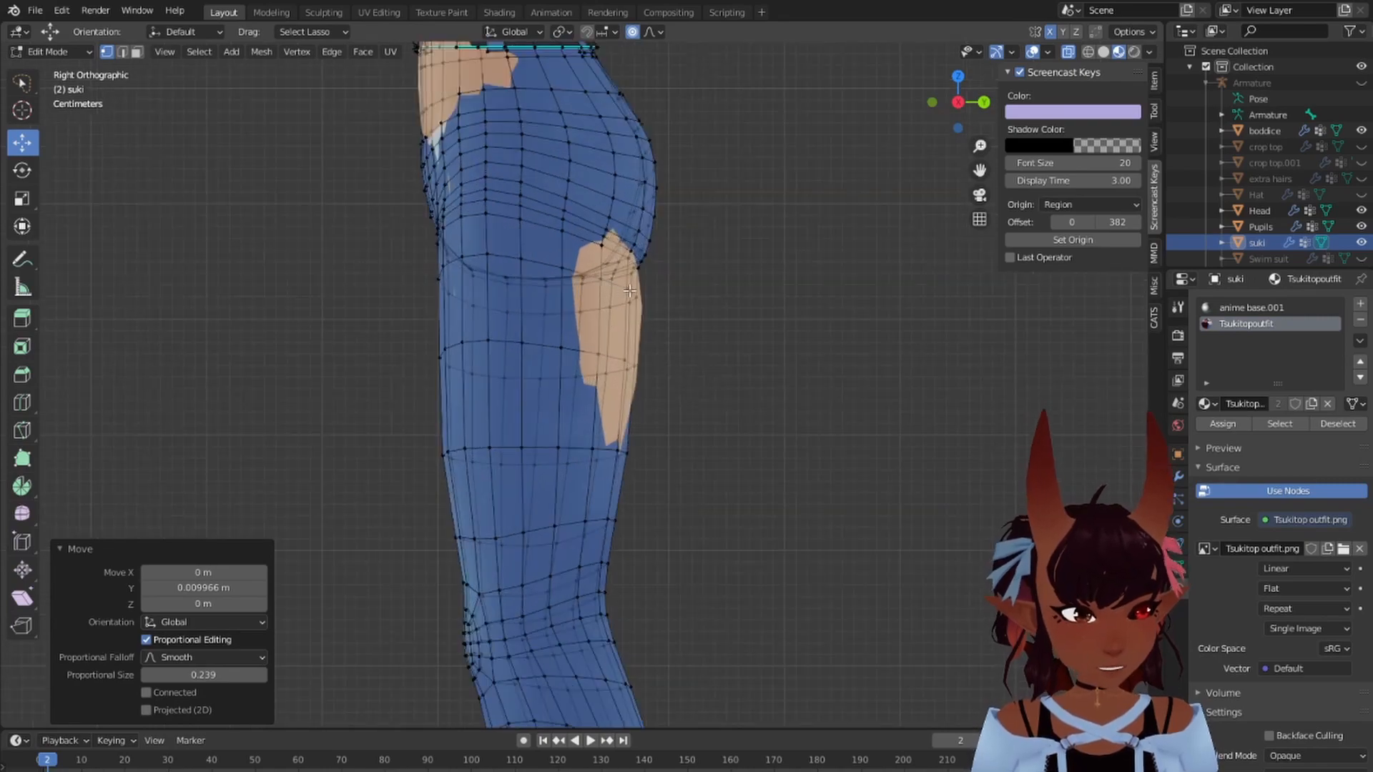
click(629, 289)
drag(683, 286, 688, 285)
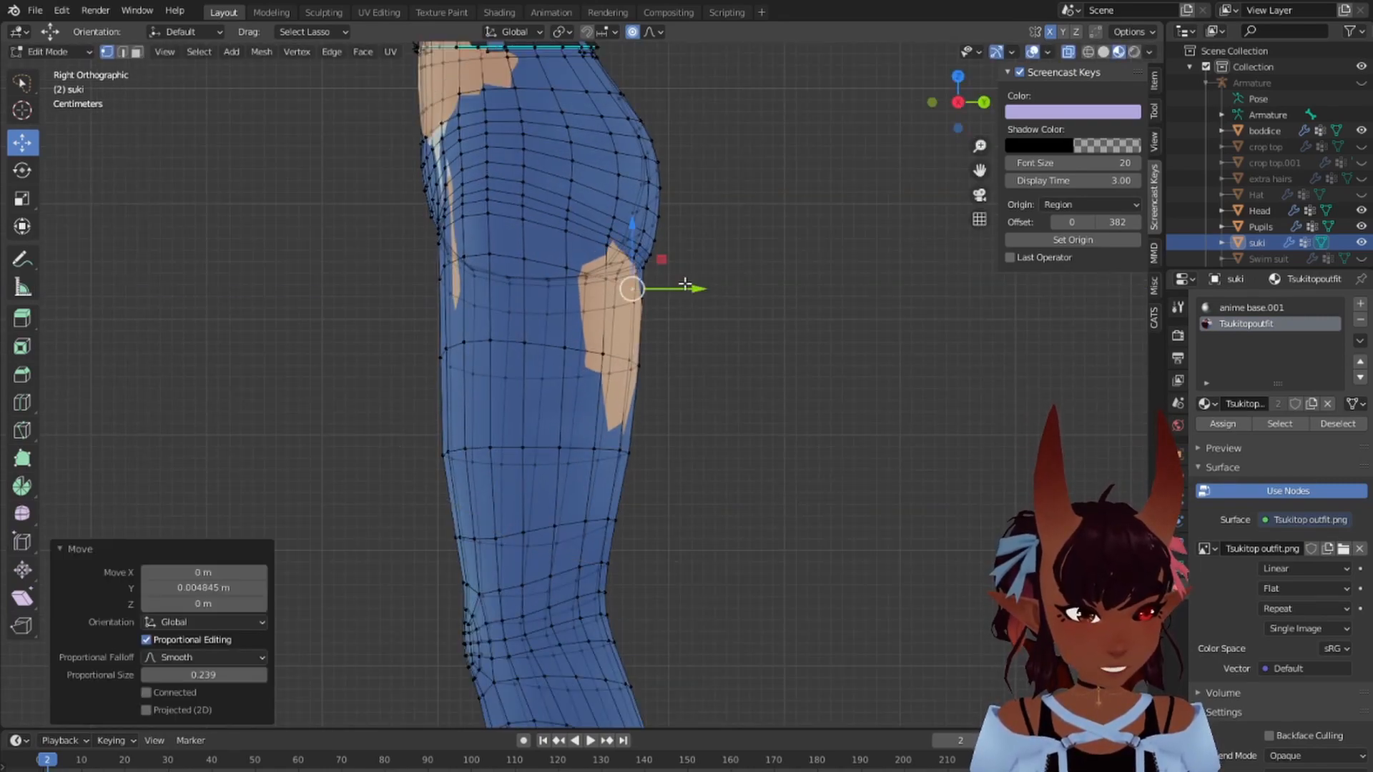
Step: Adjust the front of the jeans' waistband along Y in side view to cover the belly
scroll(686, 285, down, 3)
shift+middle_drag(509, 202, 528, 332)
scroll(528, 333, up, 4)
scroll(537, 244, up, 2)
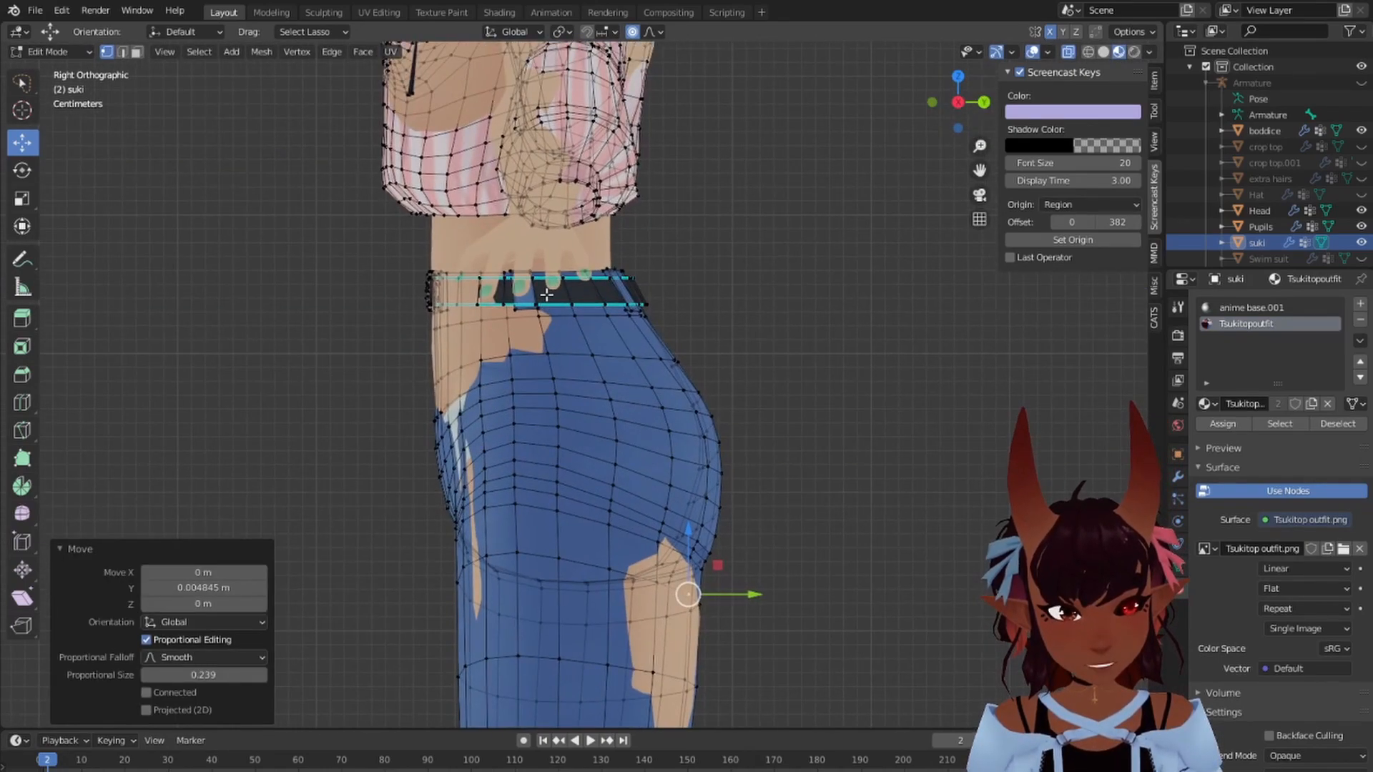
click(367, 218)
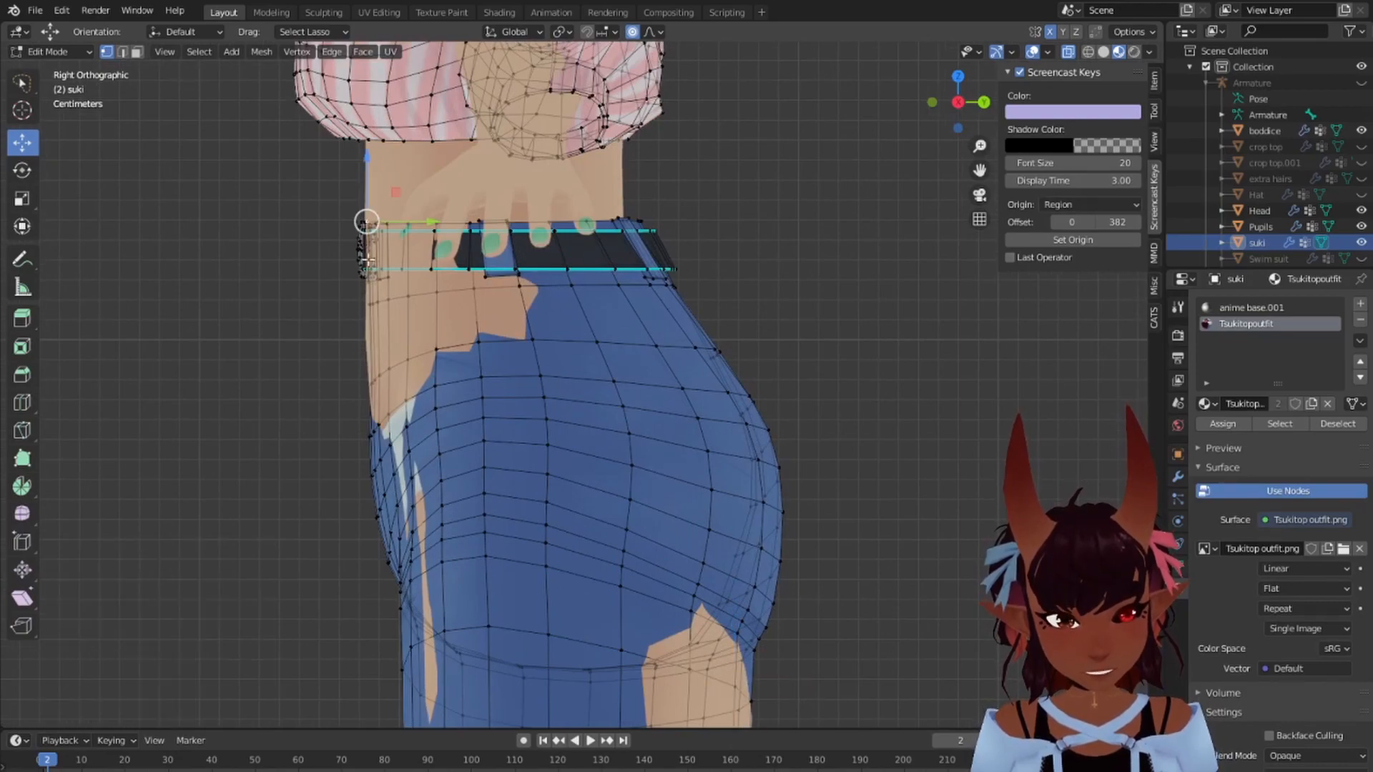
drag(409, 223, 417, 223)
Step: Move the jeans' front hip area just below the belt outward about 0.008 m with proportional size 0.11
middle_drag(418, 236, 579, 259)
click(641, 318)
drag(707, 321, 726, 313)
scroll(718, 317, up, 5)
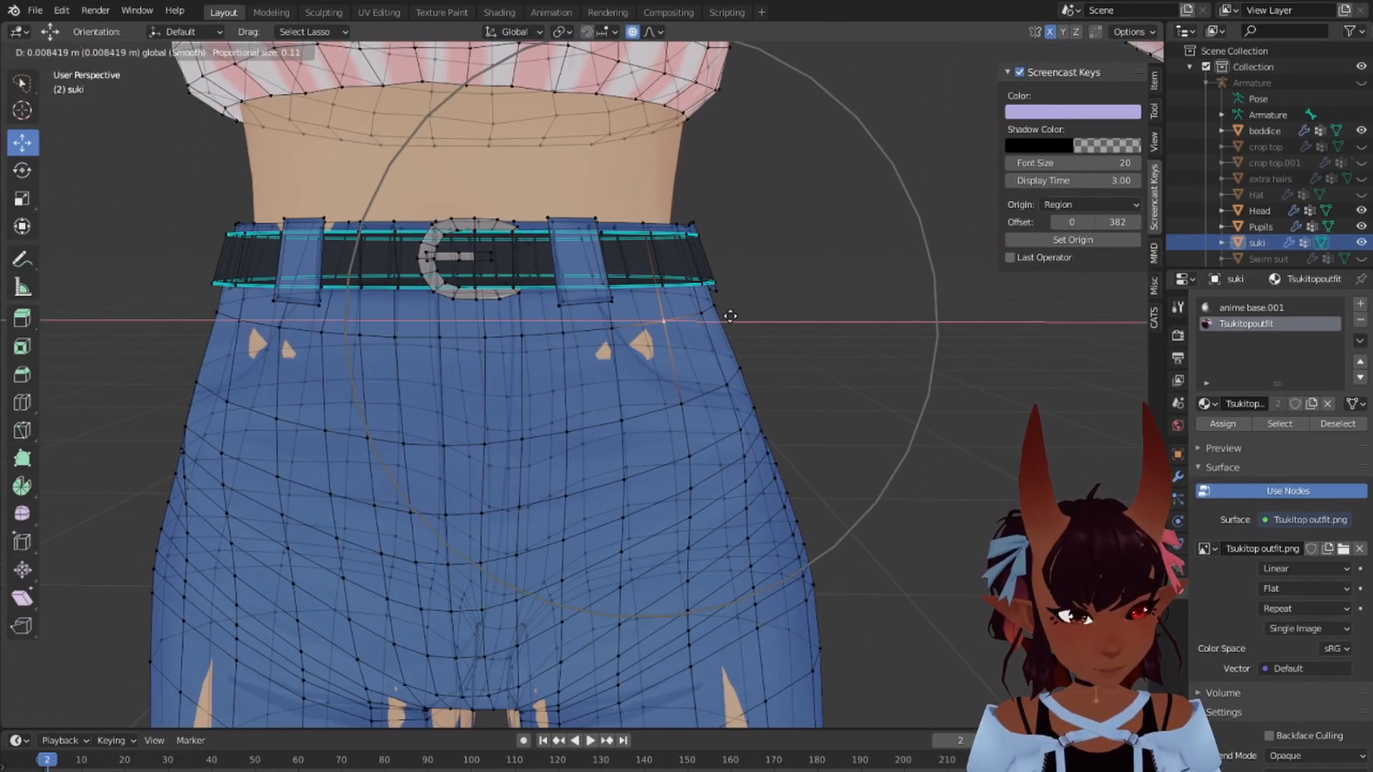
Step: Hide the linked jeans mesh with its belt in front view to clear the torso
scroll(727, 313, down, 7)
middle_drag(727, 313, 601, 336)
key(KP_1)
scroll(675, 637, up, 4)
key(l)
key(h)
Step: Select the striped top's bottom hem loop and lower it about 0.014 m with proportional editing
scroll(640, 186, up, 1)
shift+middle_drag(640, 186, 629, 429)
alt+click(564, 398)
drag(530, 314, 530, 332)
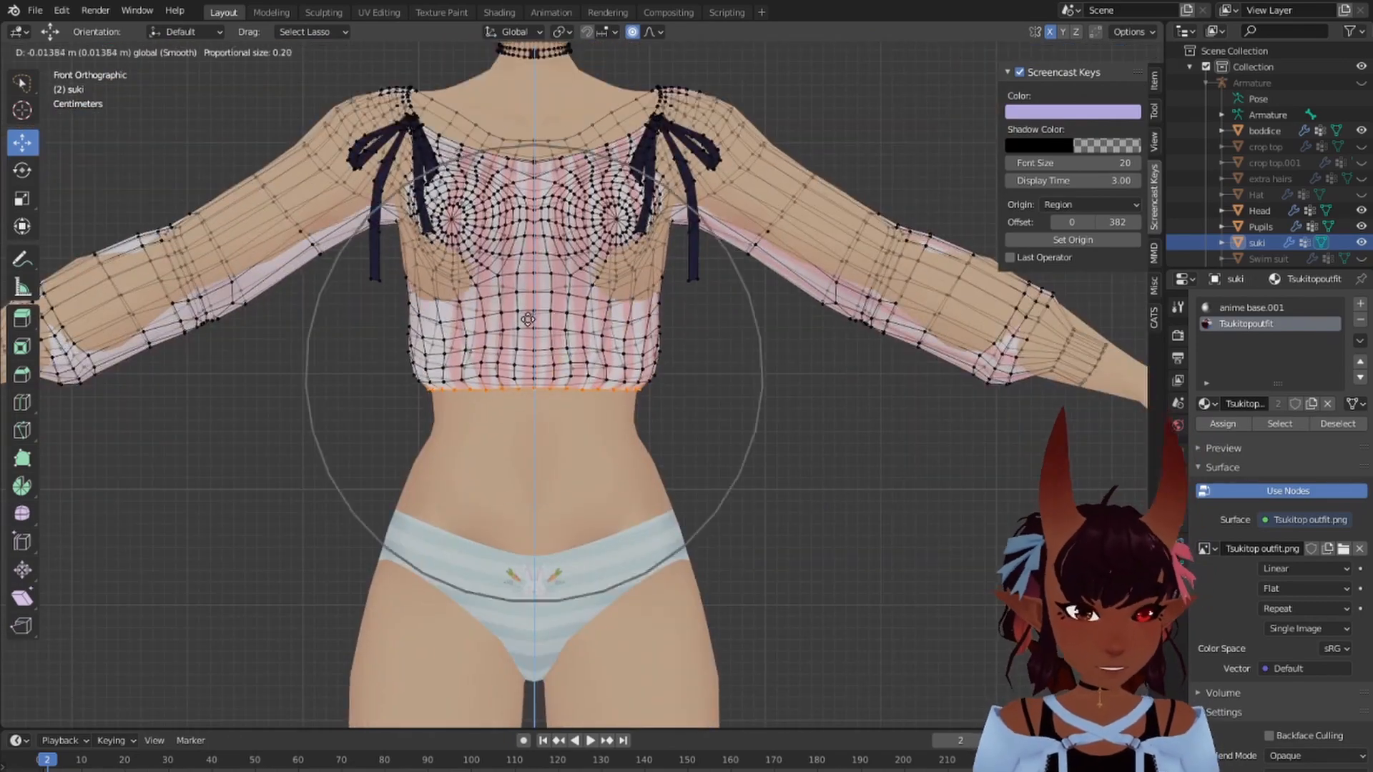
Step: Move the striped top's side near the armpit about 0.015 m along X, -0.013 m along Z and -0.013 m along Y
scroll(530, 330, down, 4)
click(623, 202)
drag(623, 202, 645, 221)
scroll(636, 213, up, 6)
middle_drag(645, 221, 887, 235)
scroll(643, 300, down, 4)
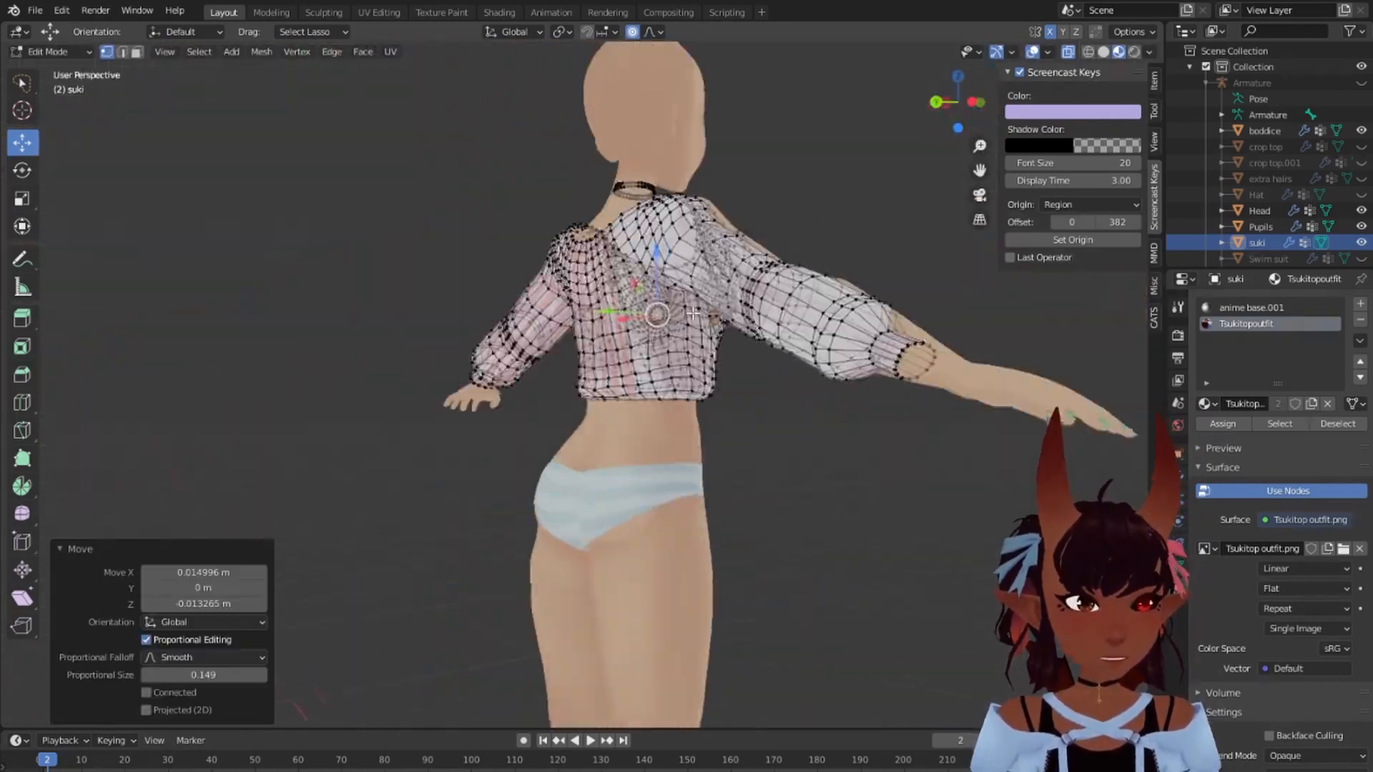
middle_drag(643, 300, 883, 301)
scroll(500, 331, up, 5)
drag(390, 331, 365, 331)
scroll(369, 331, down, 5)
middle_drag(458, 337, 500, 400)
Step: Select the sleeve's cuff loop and widen it around the wrist with Shrink/Fatten
click(435, 421)
shift+middle_drag(541, 556, 541, 308)
alt+click(517, 460)
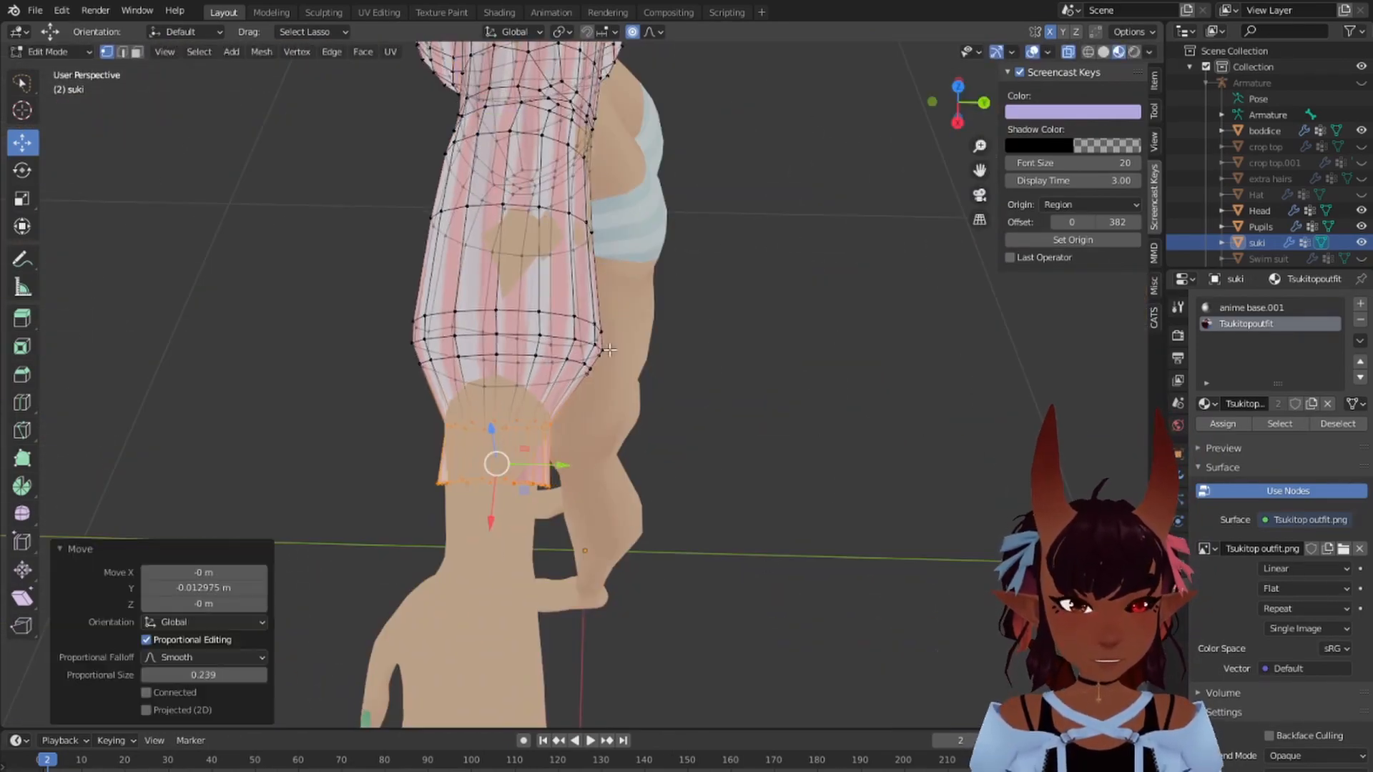
middle_drag(542, 429, 649, 254)
key(alt+s)
click(401, 264)
Step: Nudge the sleeve and top vertices outward so the arm and body stop poking through
key(KP_1)
click(494, 297)
drag(514, 278, 522, 271)
scroll(522, 270, down, 3)
middle_drag(808, 236, 607, 250)
drag(666, 231, 659, 233)
Step: Select the choker and enlarge it about 0.003 with Shrink/Fatten so it clears the neck
scroll(659, 233, down, 6)
middle_drag(659, 233, 529, 236)
scroll(630, 311, up, 5)
alt+click(629, 310)
key(alt+s)
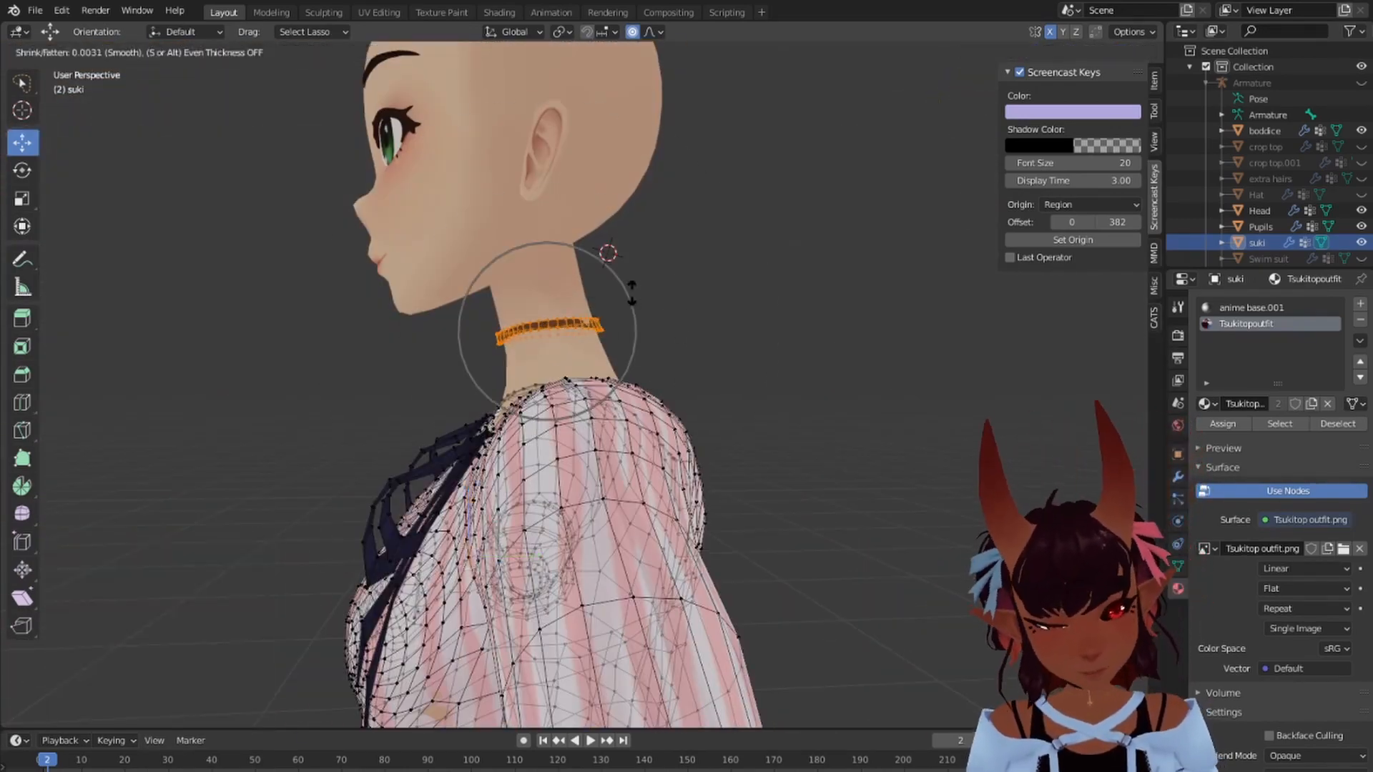
Step: Reveal the hidden outfit parts and delete the linked sock meshes on both feet
middle_drag(615, 396, 538, 401)
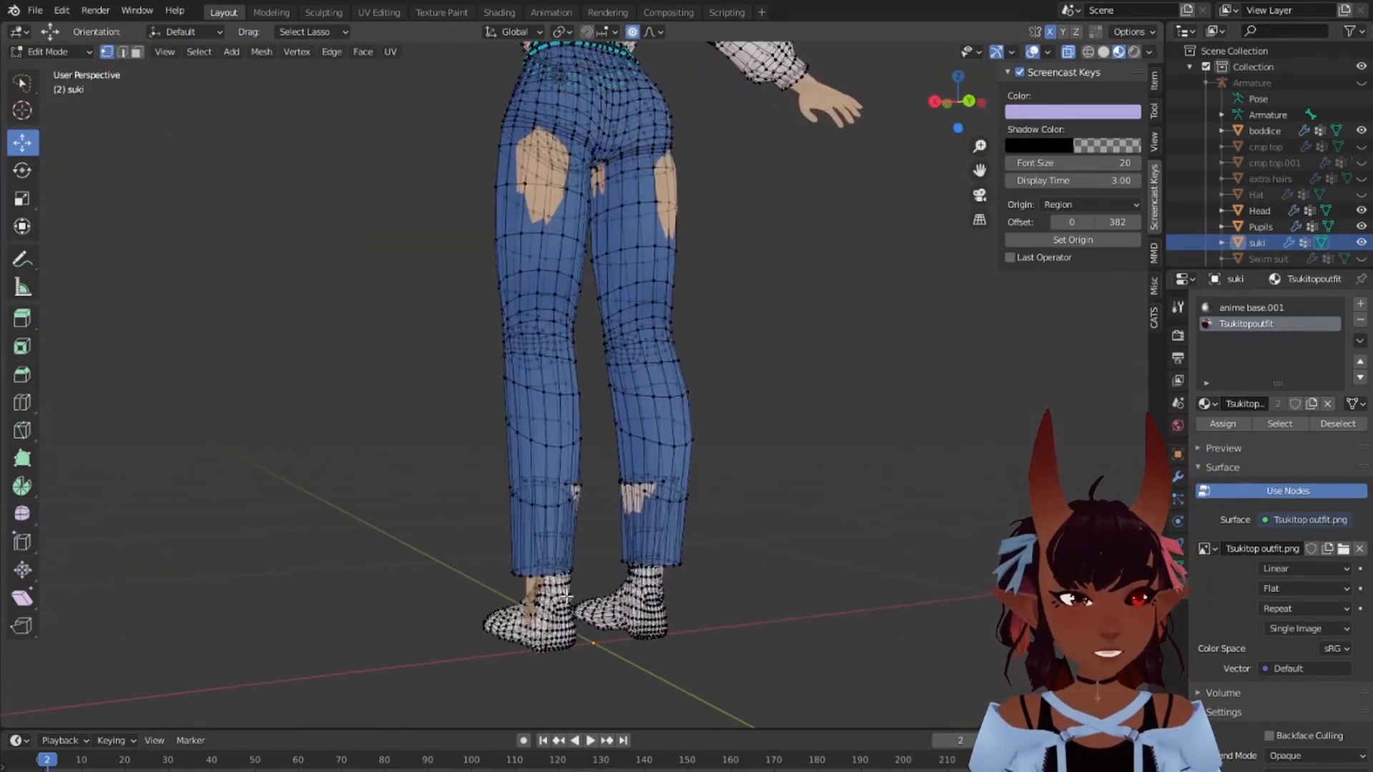
key(l)
key(l)
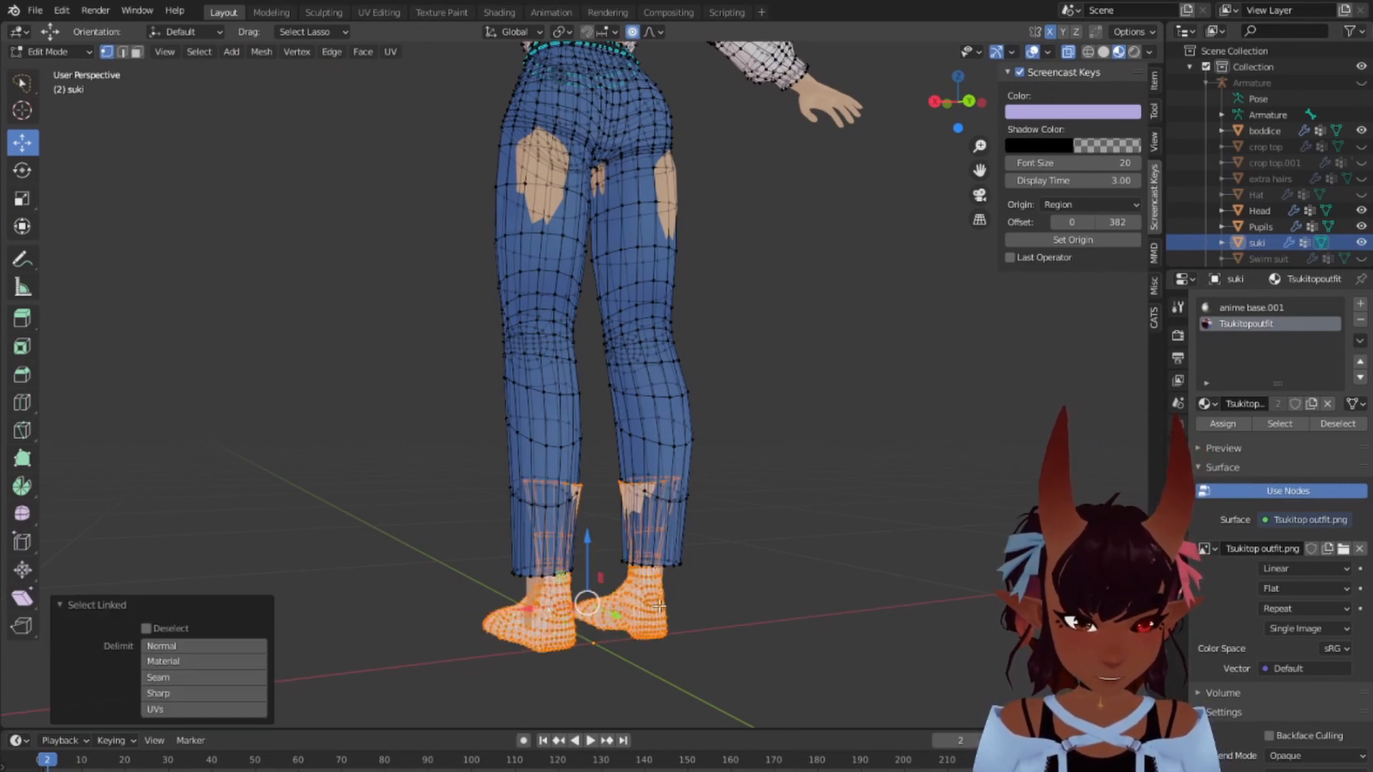
key(x)
click(603, 590)
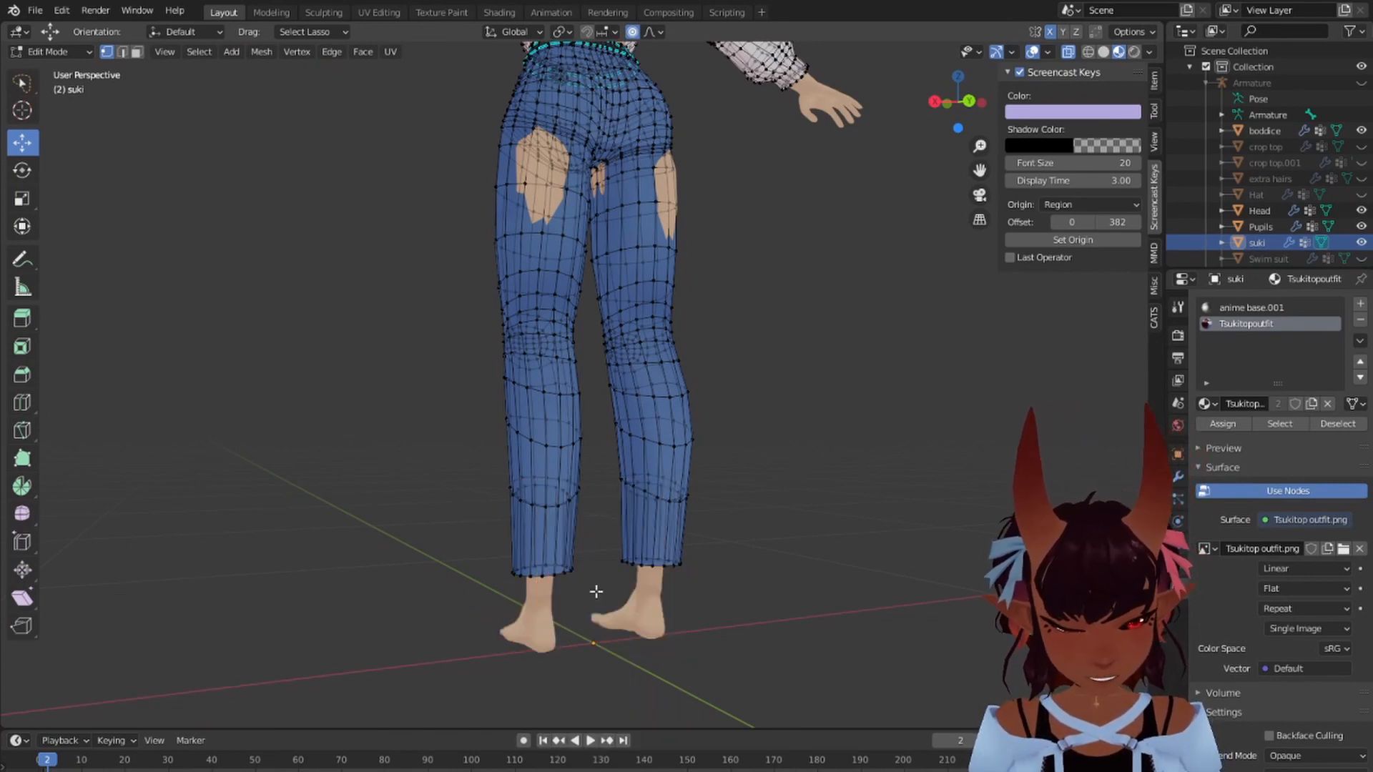
Step: Box-select the outfit's vertices on the character's right half, up to the centre line, in front orthographic view
scroll(546, 488, down, 6)
scroll(546, 488, down, 1)
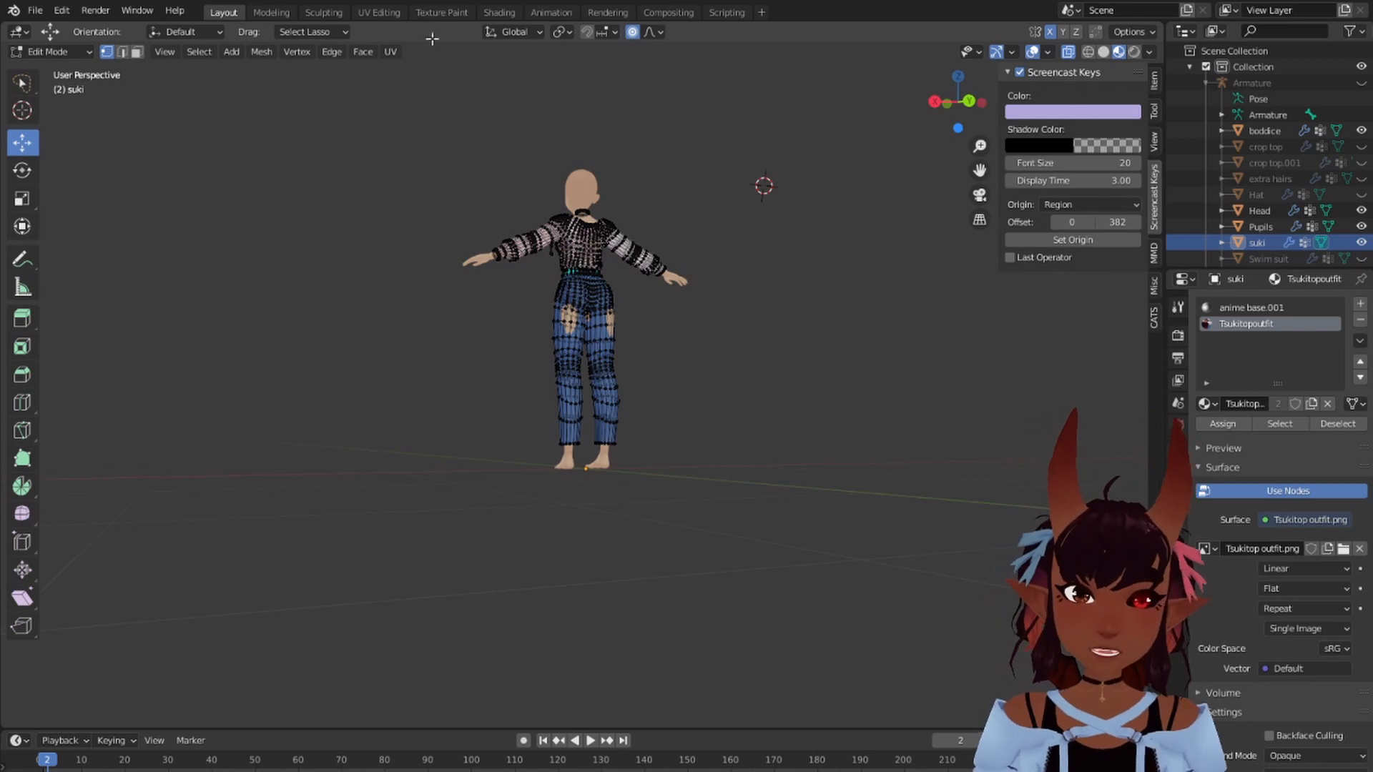
key(KP_1)
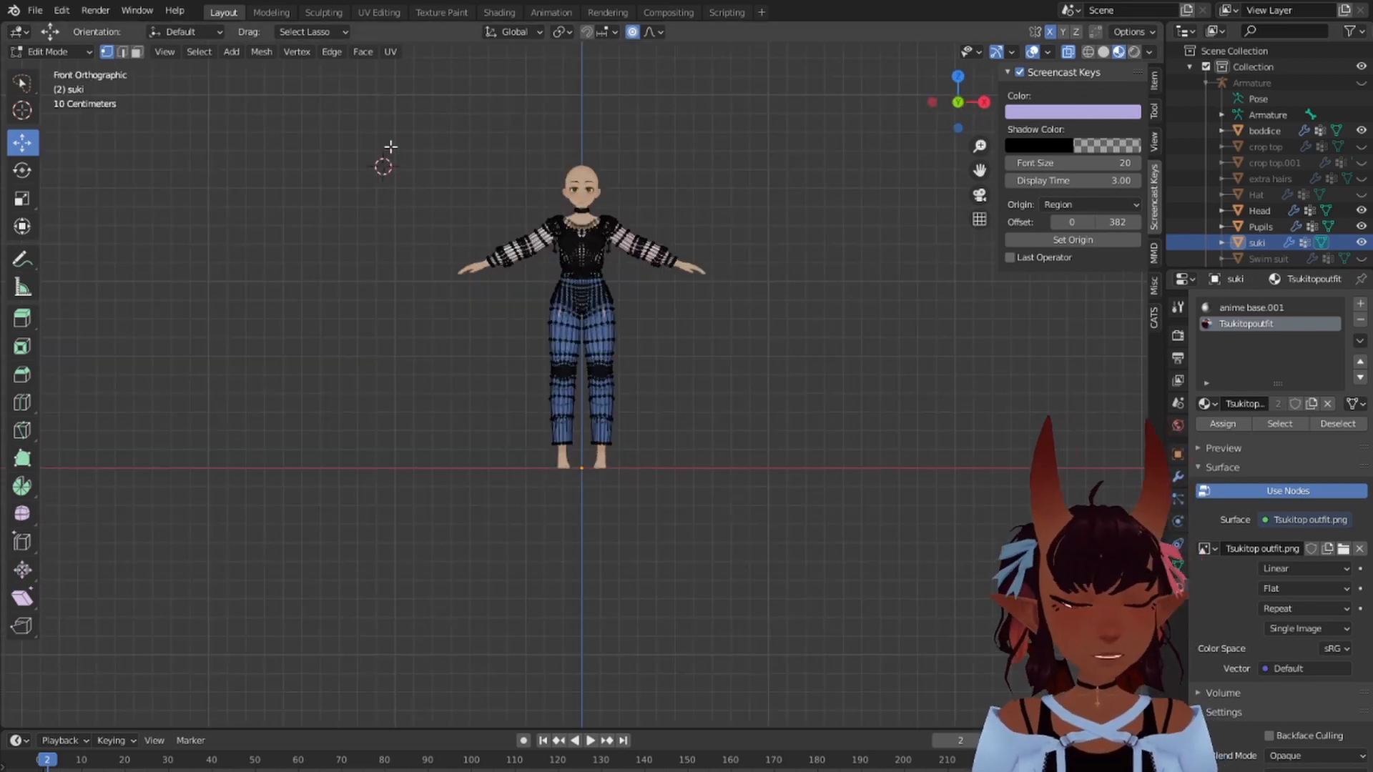
scroll(341, 126, up, 4)
shift+middle_drag(689, 220, 652, 360)
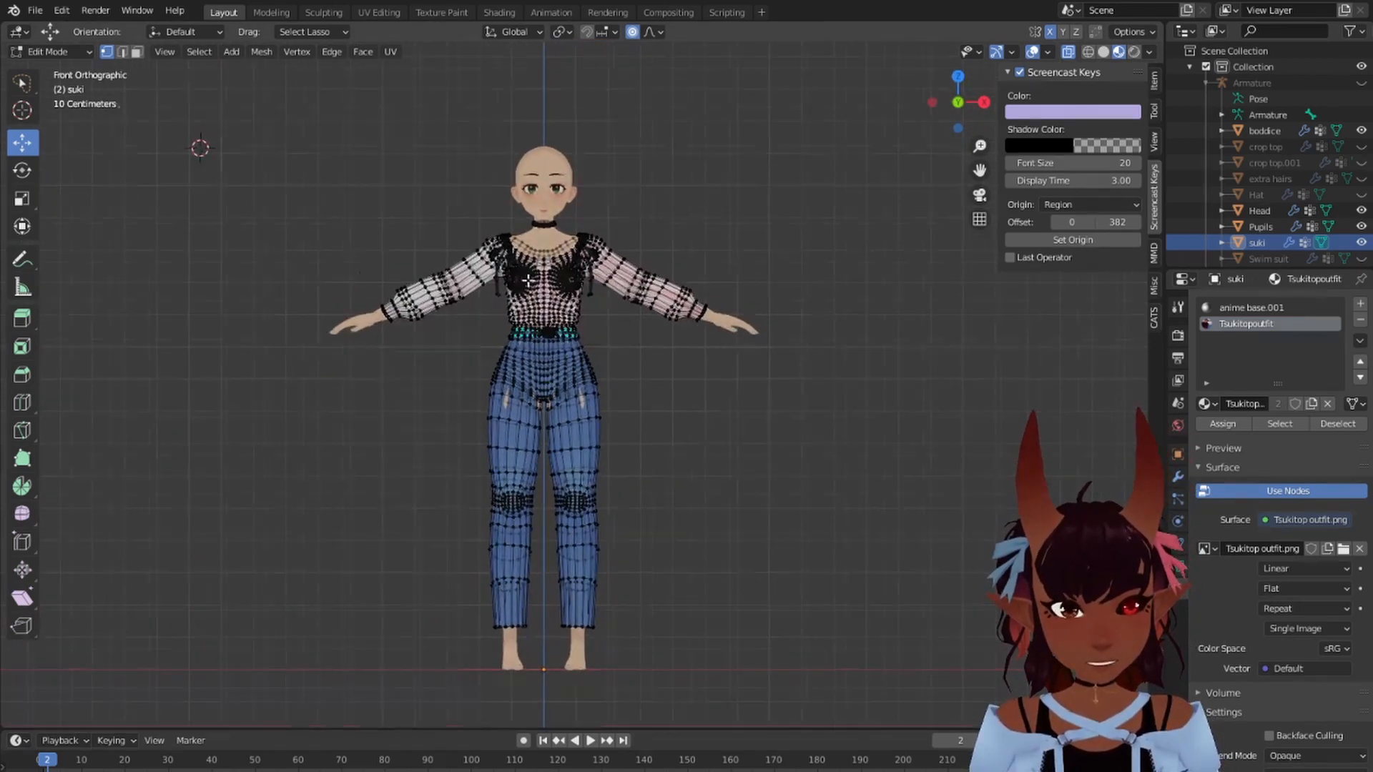
scroll(538, 264, up, 3)
key(Home)
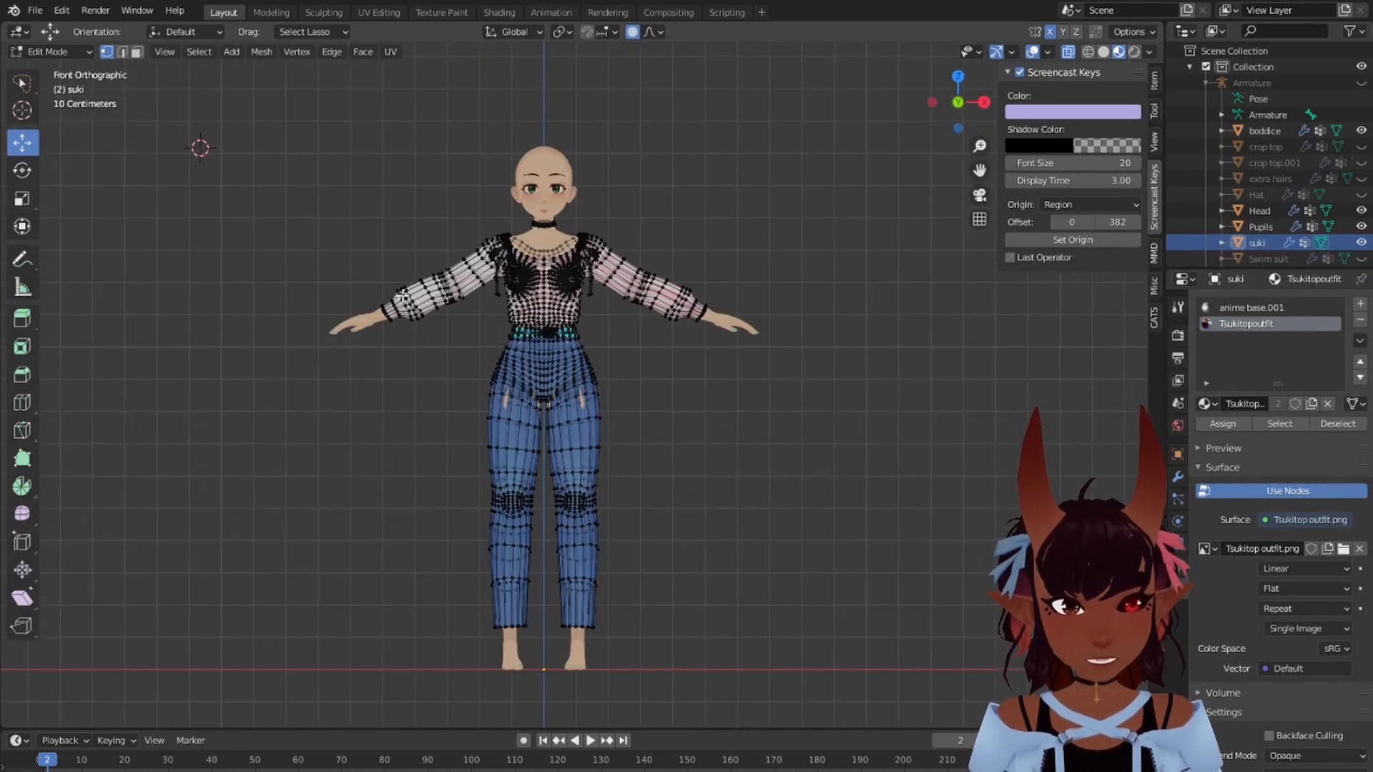
key(b)
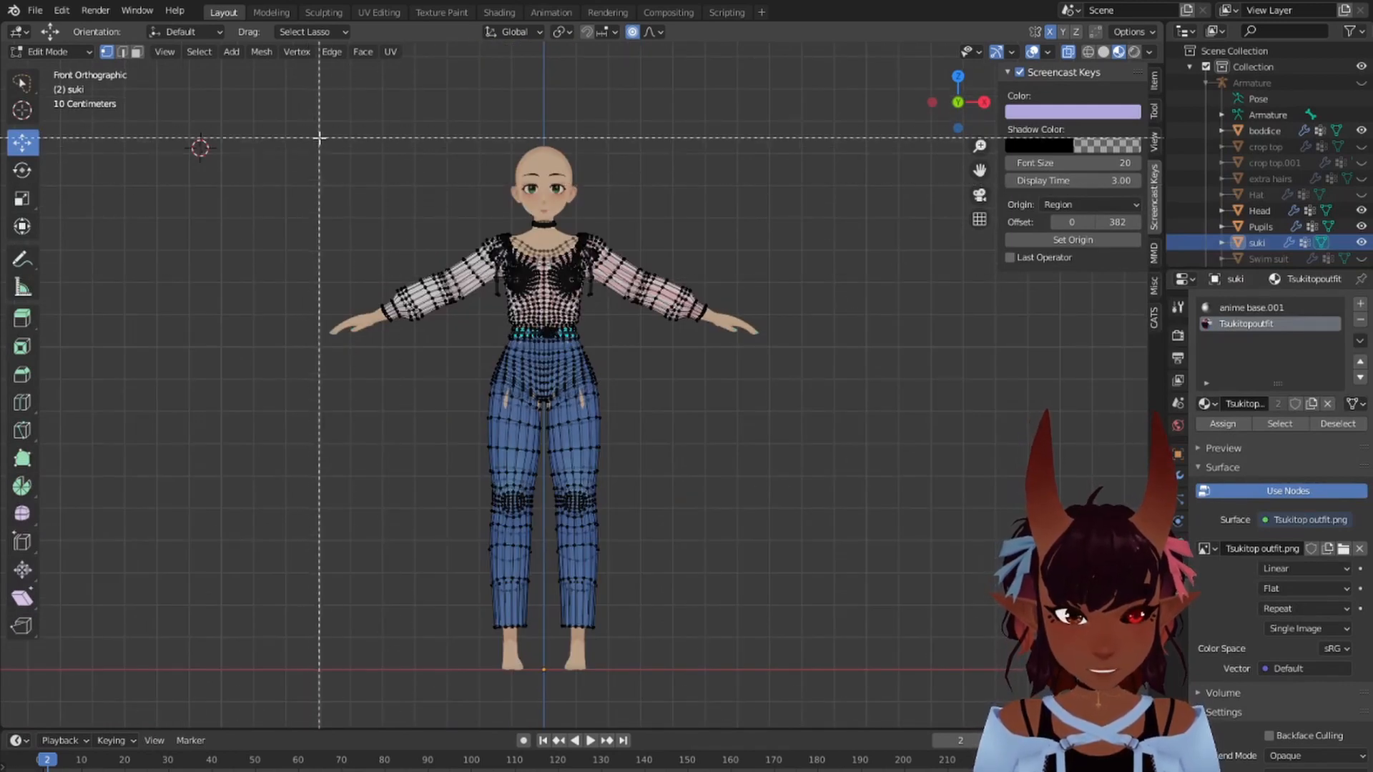
drag(282, 123, 542, 670)
scroll(537, 384, up, 7)
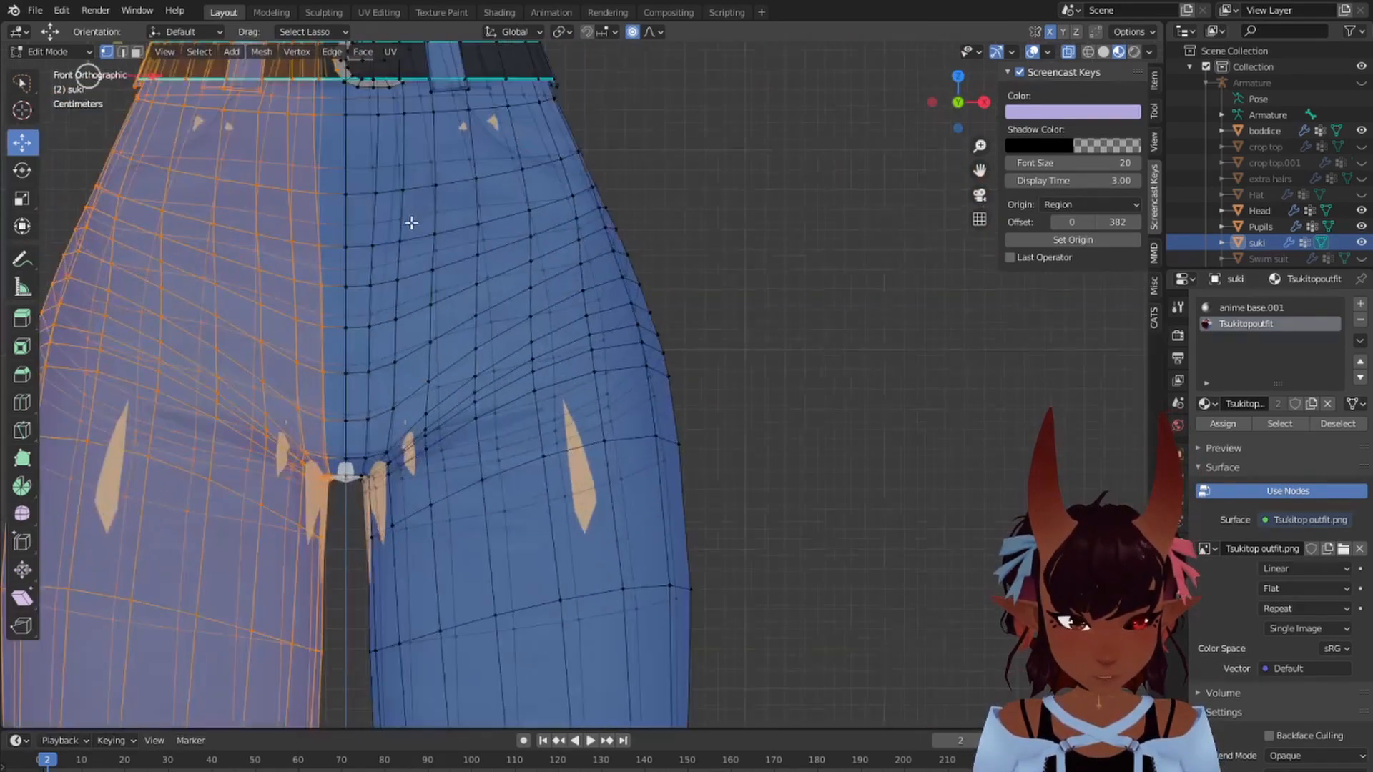
scroll(537, 385, up, 6)
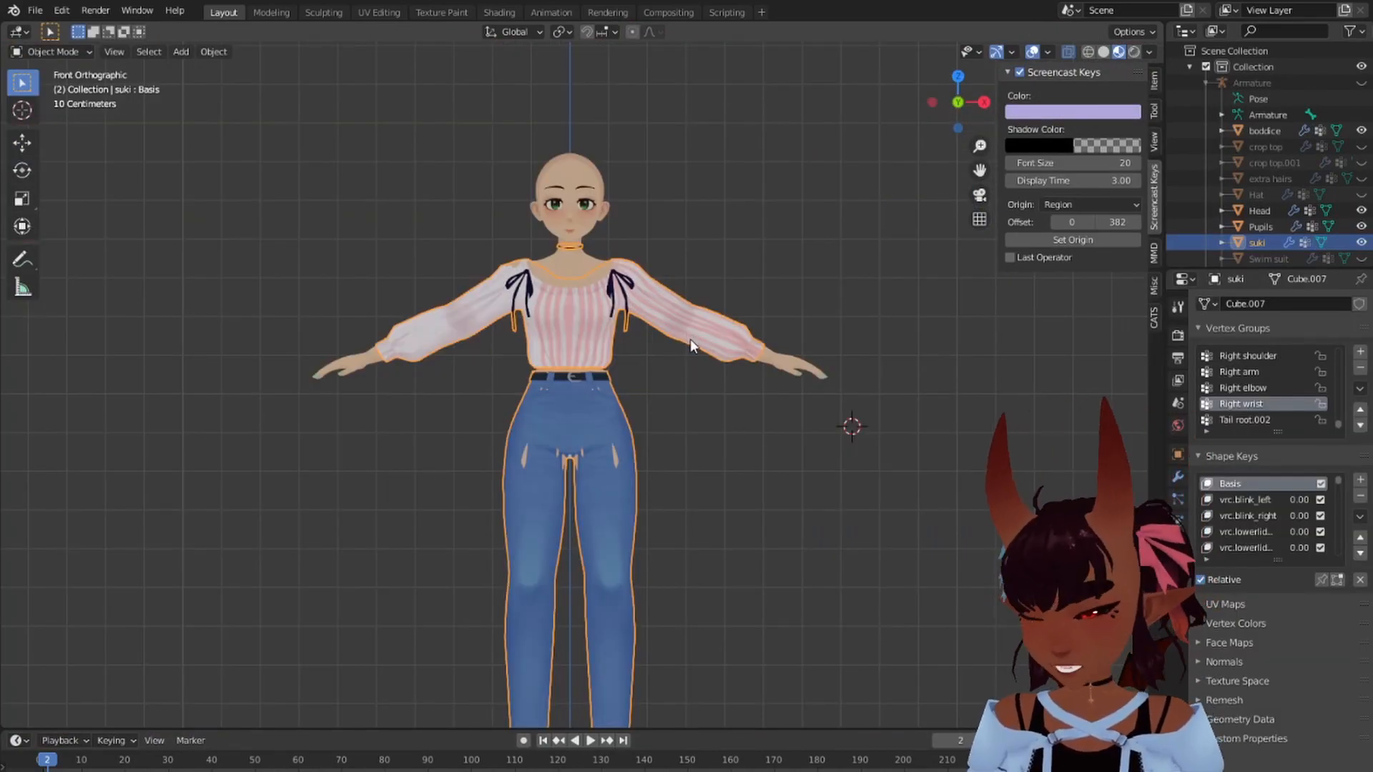
Step: Apply all transforms to the outfit object in Object Mode, followed by Rotation & Scale
key(ctrl+a)
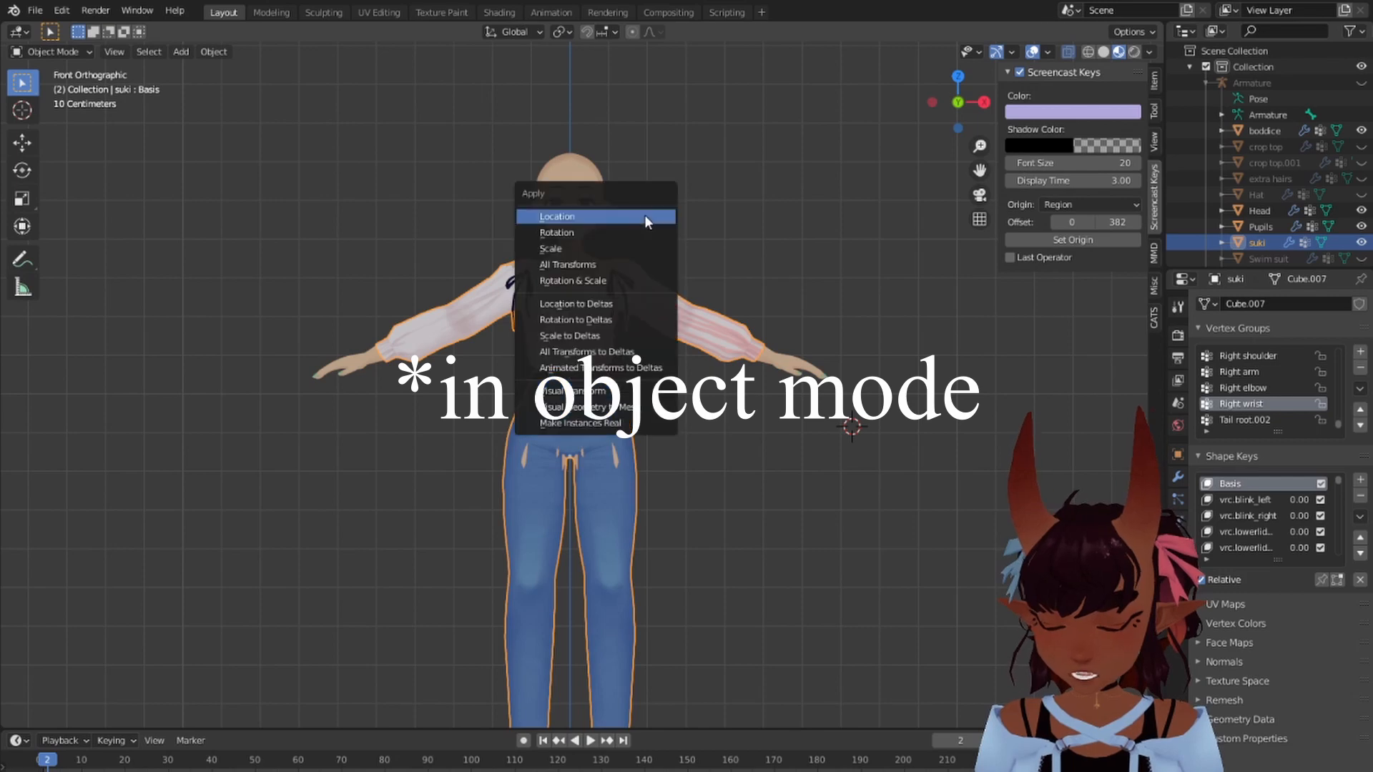
click(580, 265)
key(ctrl+a)
click(543, 280)
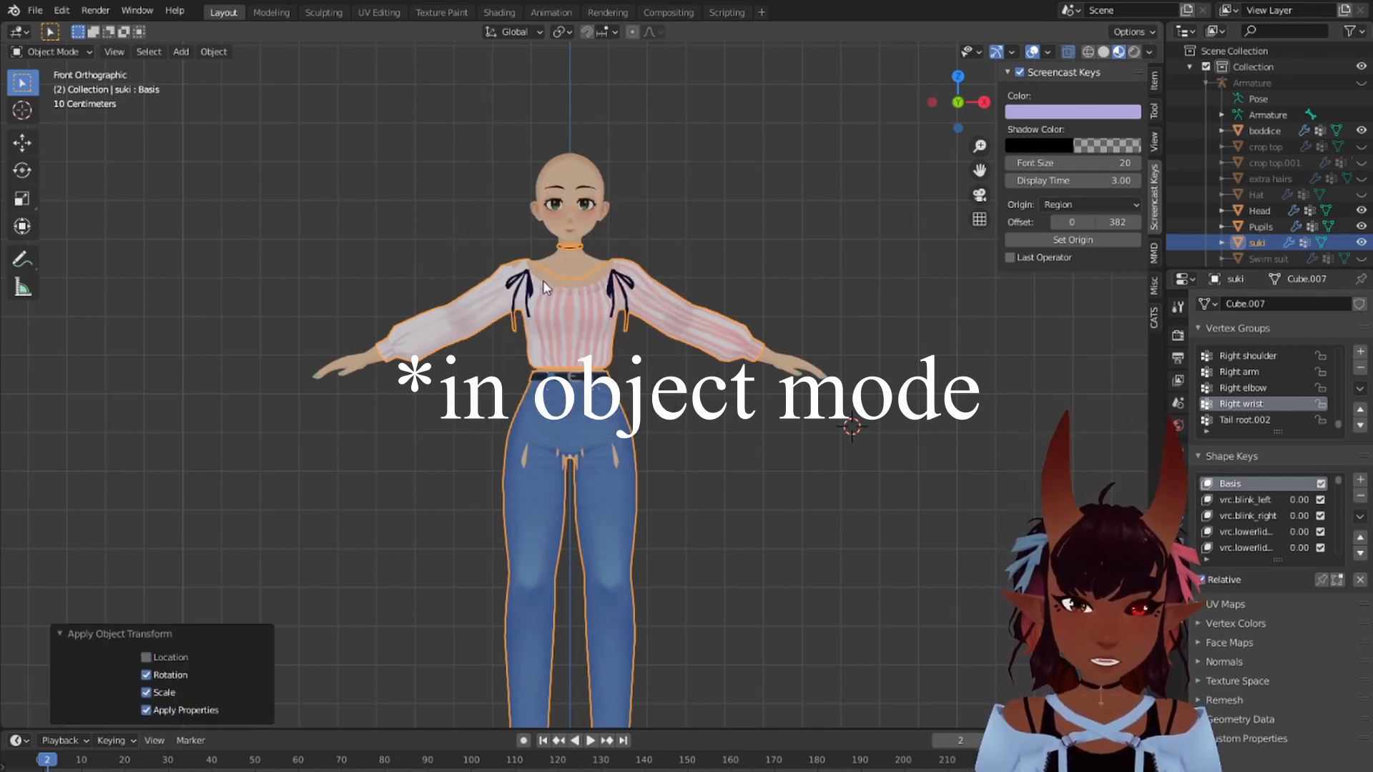
Step: Clear the object selection, select only the suki outfit mesh, and delete all of its shape keys
scroll(698, 289, down, 3)
key(a)
key(a)
scroll(666, 353, up, 4)
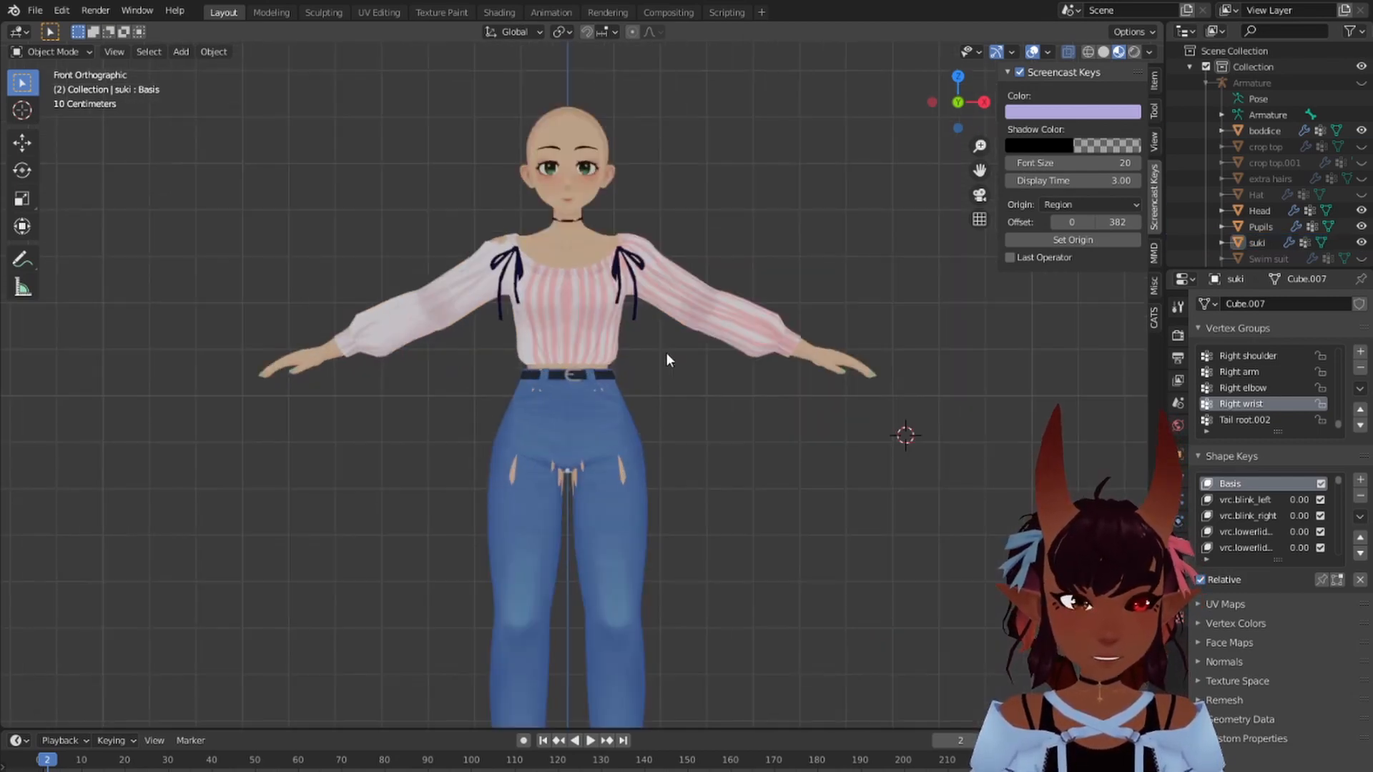
scroll(666, 354, up, 3)
click(530, 194)
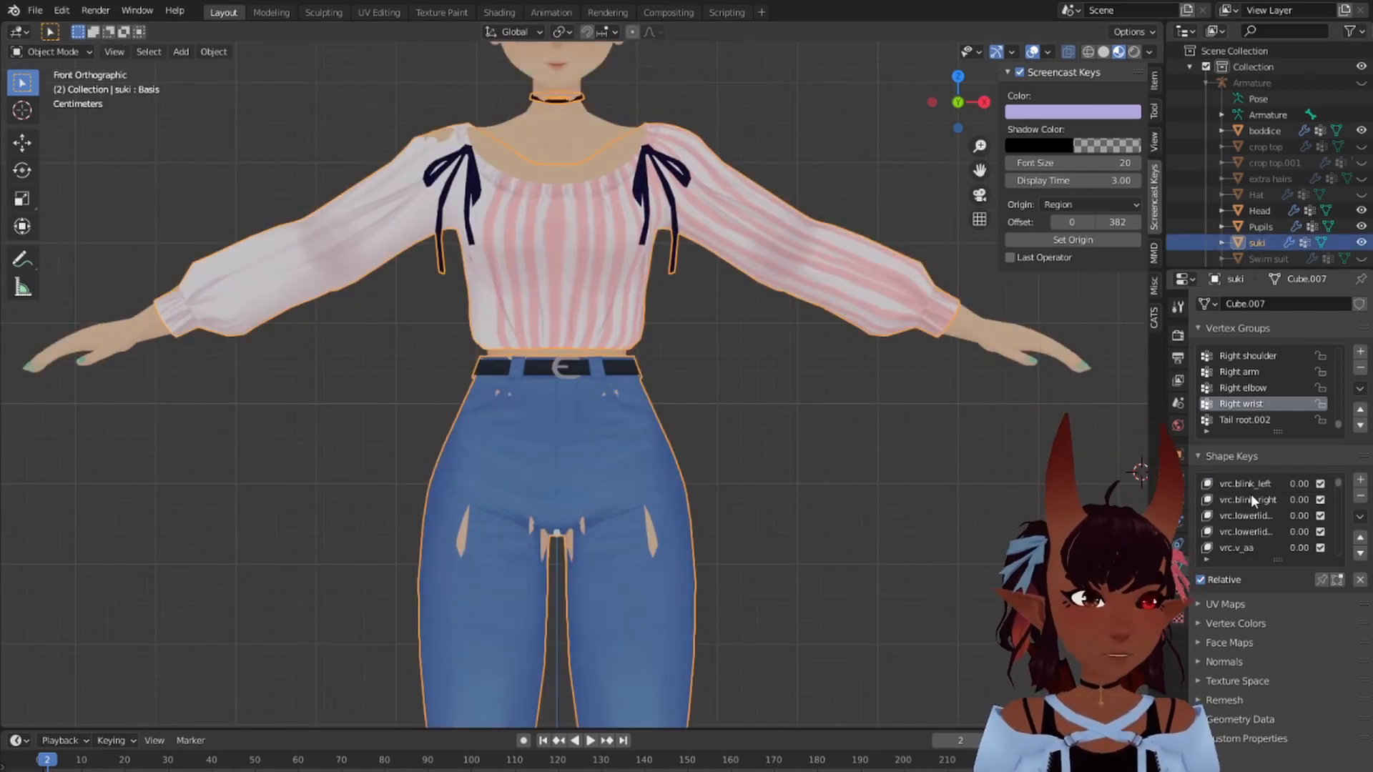
scroll(1333, 511, down, 1)
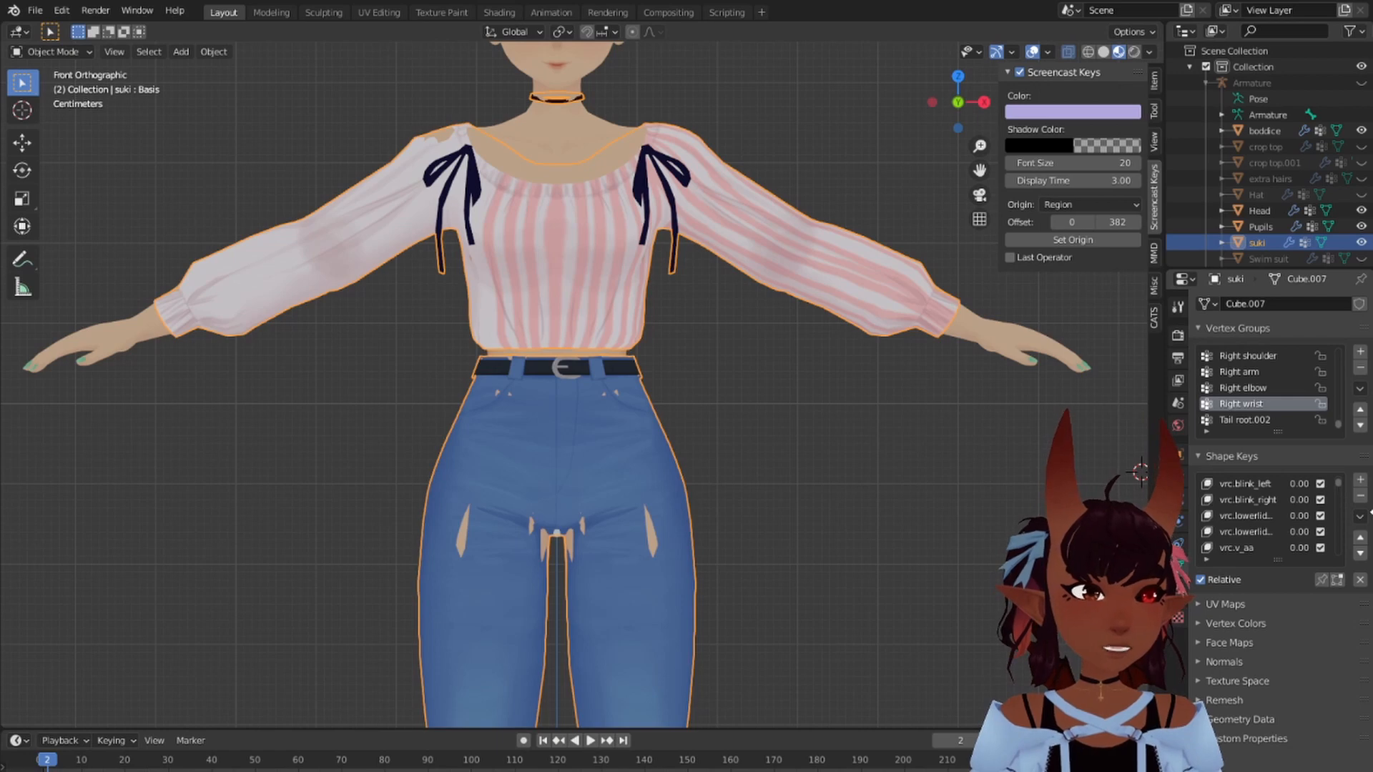
click(1359, 516)
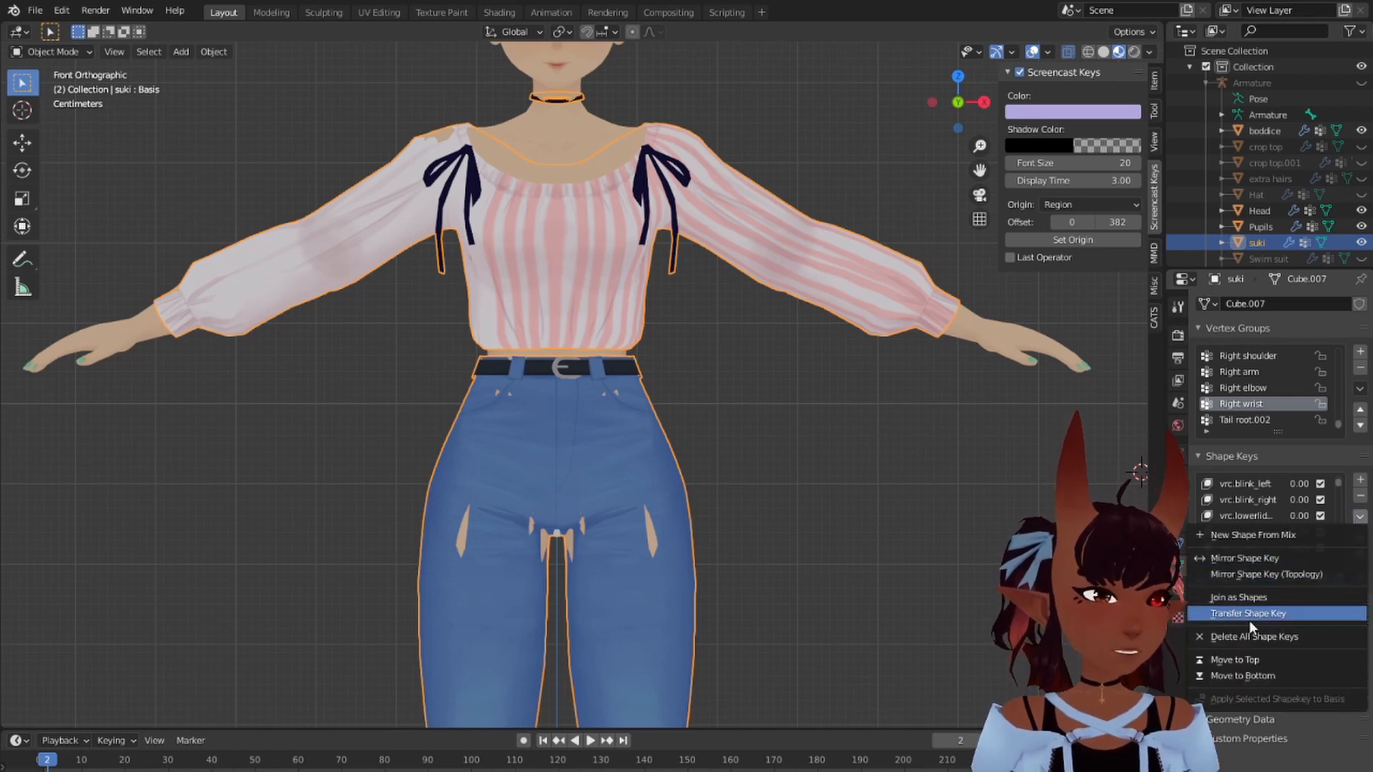
click(1257, 639)
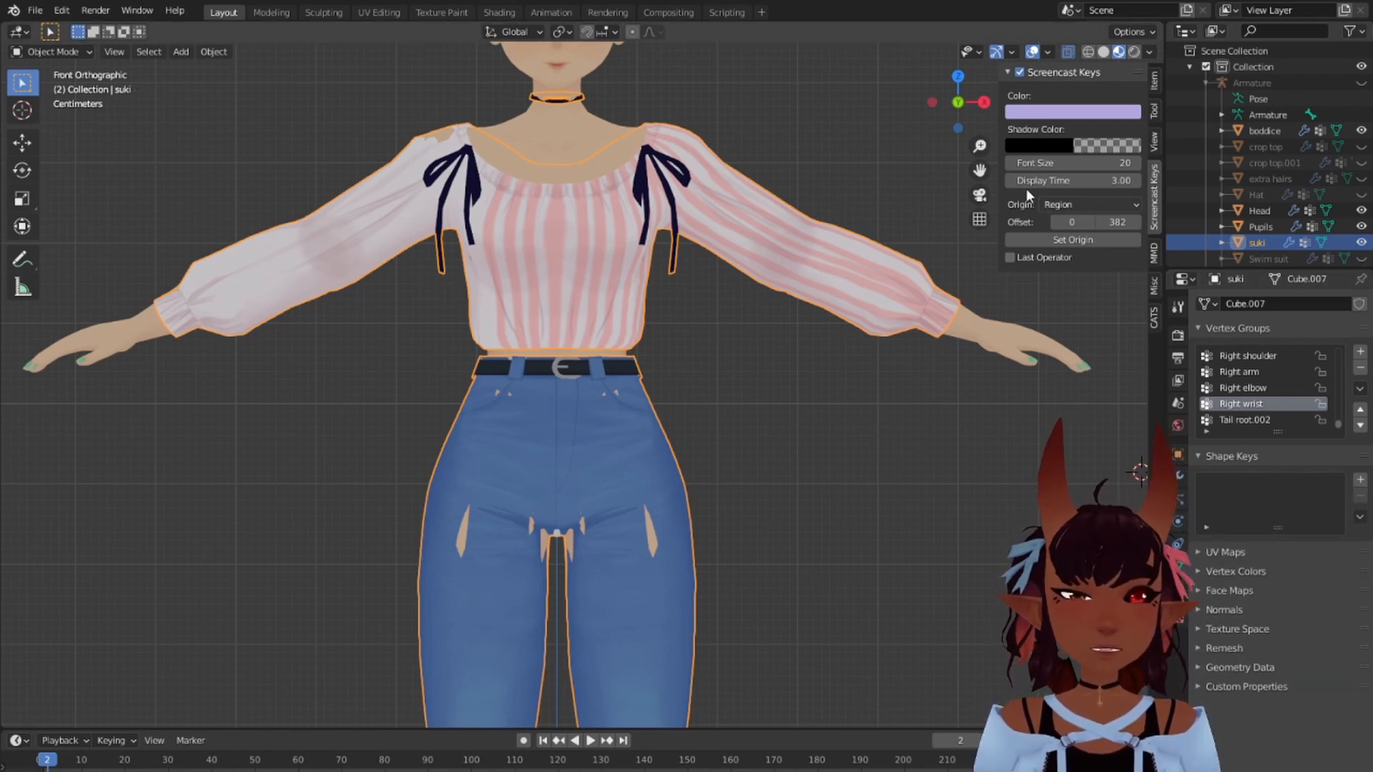
Step: Enter Edit Mode on the outfit mesh and deselect all of its vertices
scroll(643, 143, down, 3)
click(51, 52)
click(55, 87)
scroll(648, 303, down, 2)
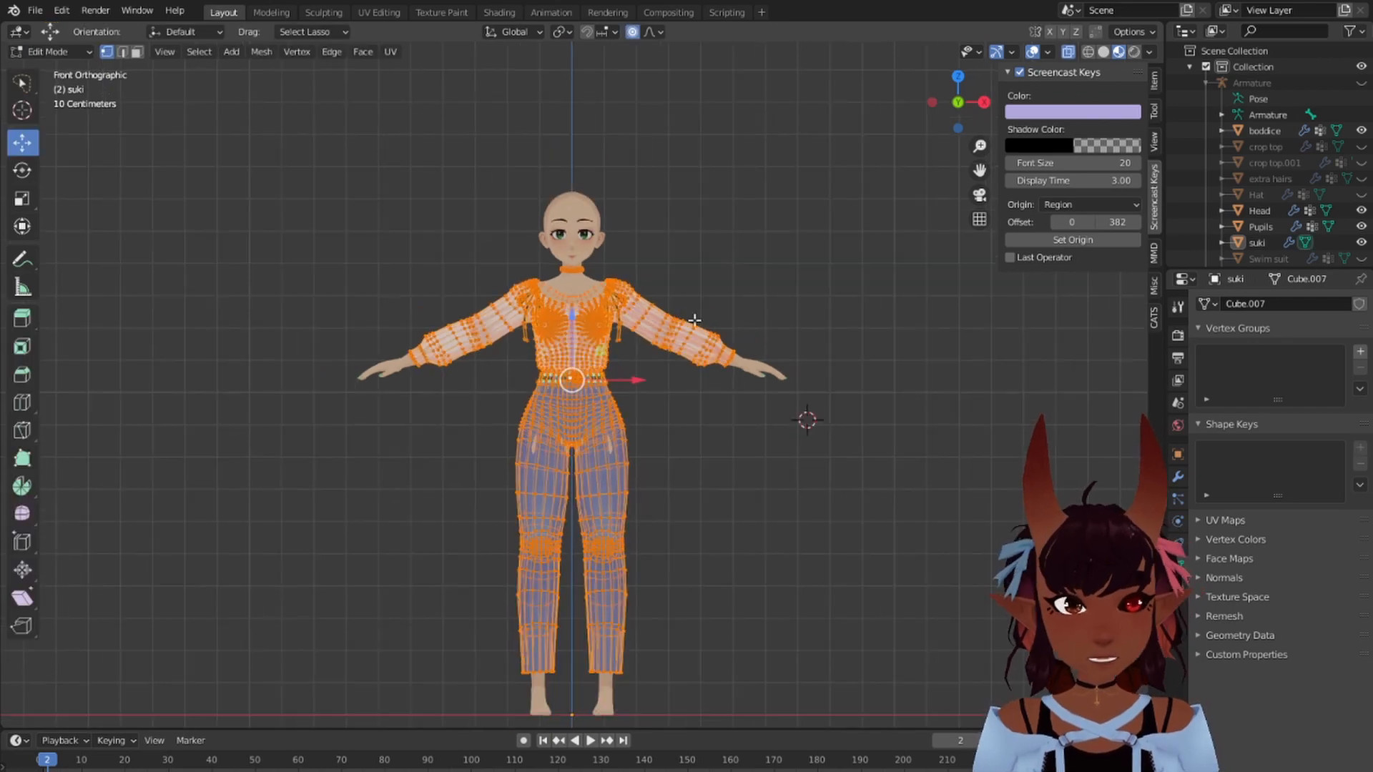
click(784, 398)
key(alt+a)
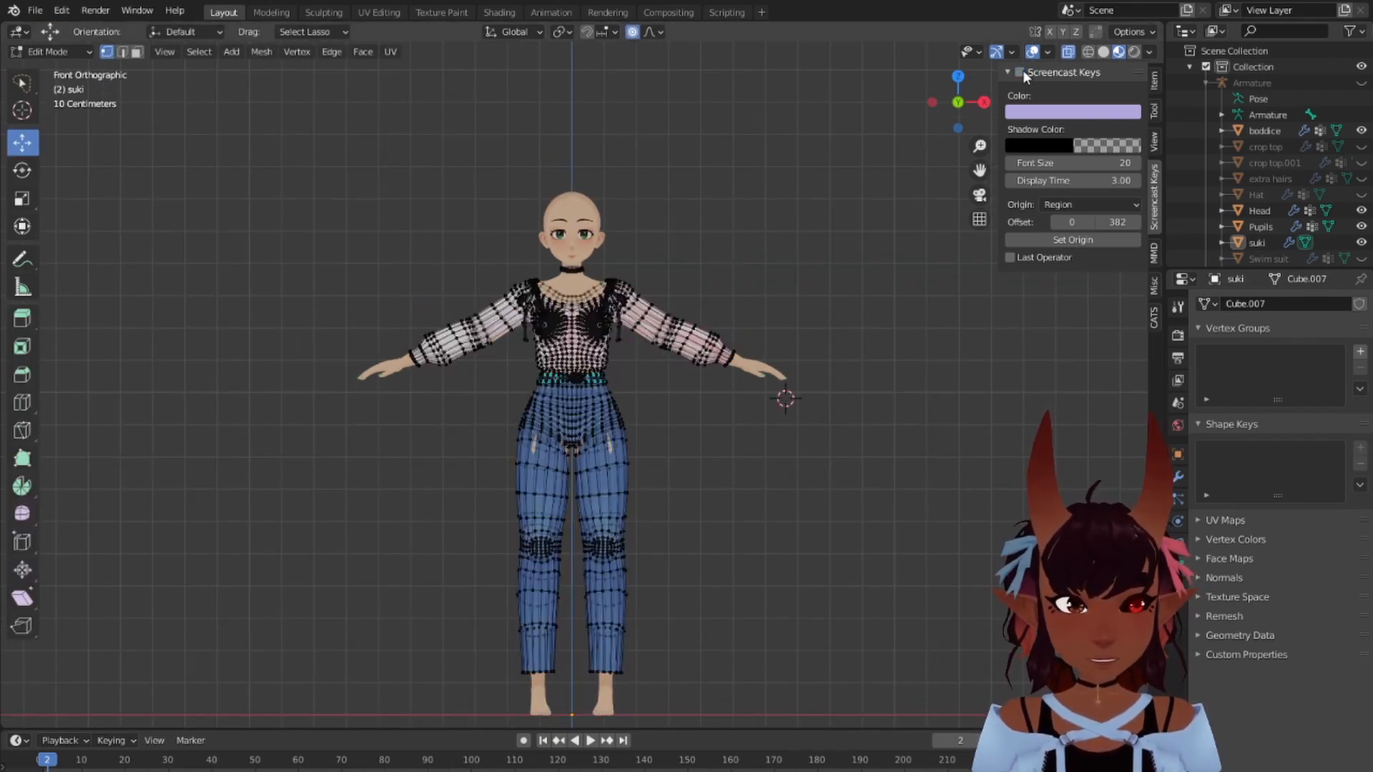
click(790, 159)
right_click(720, 184)
shift+middle_drag(714, 363, 728, 226)
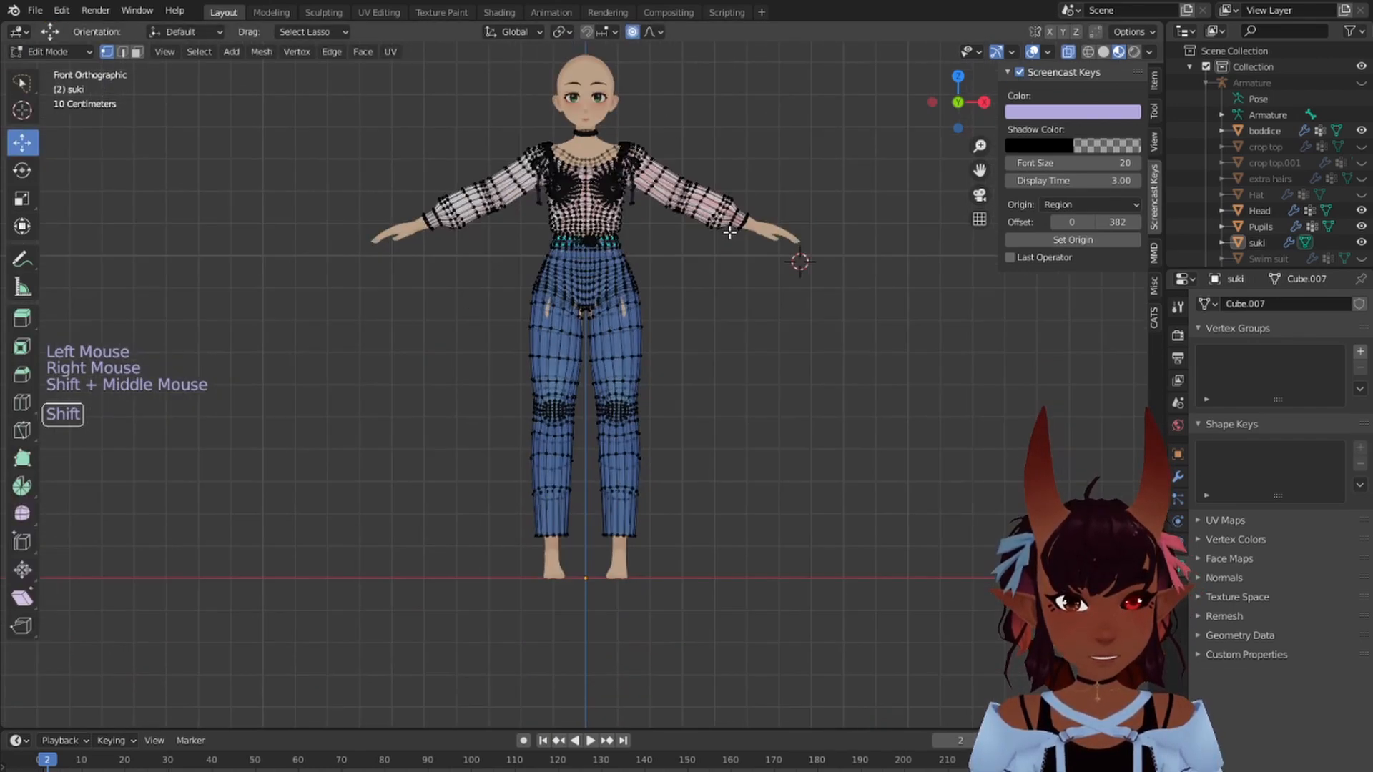
key(b)
drag(356, 83, 586, 565)
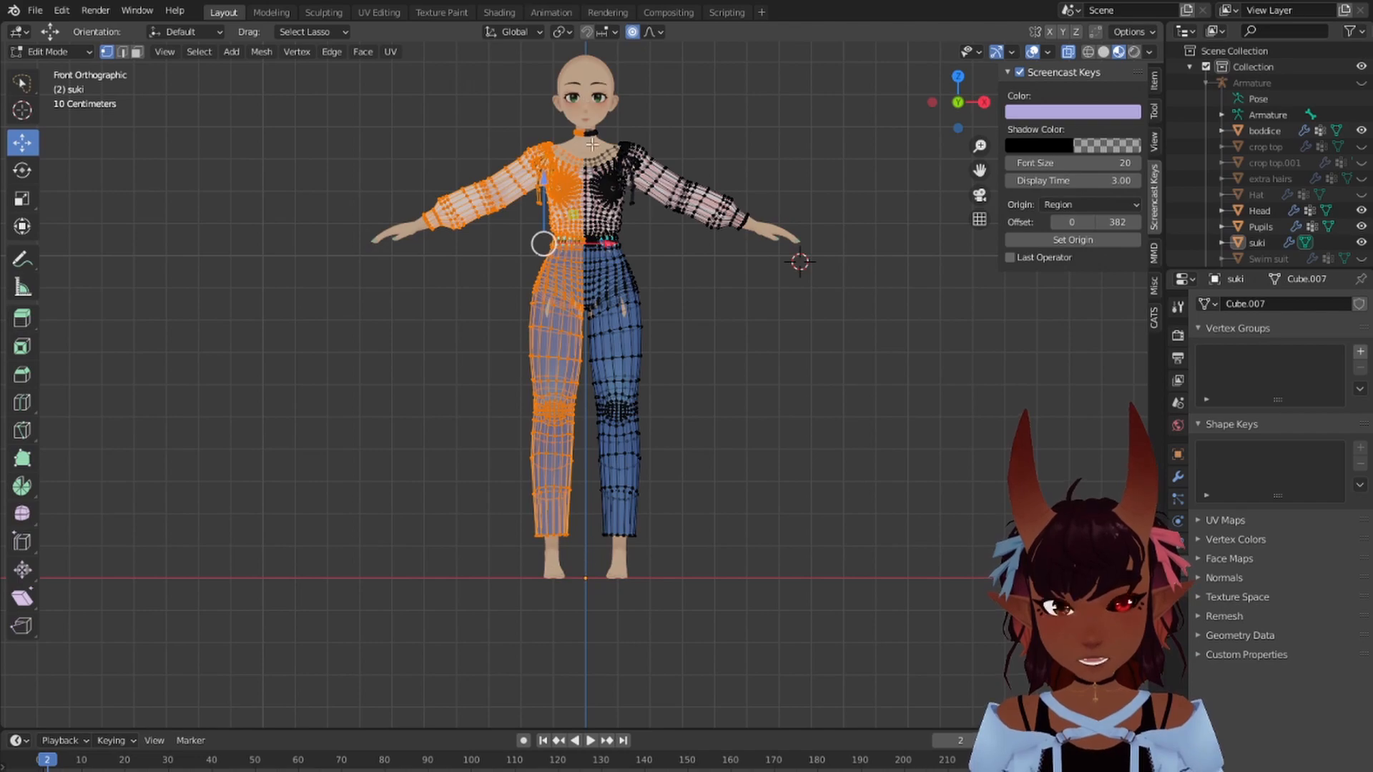
scroll(592, 144, up, 7)
shift+middle_drag(591, 147, 633, 566)
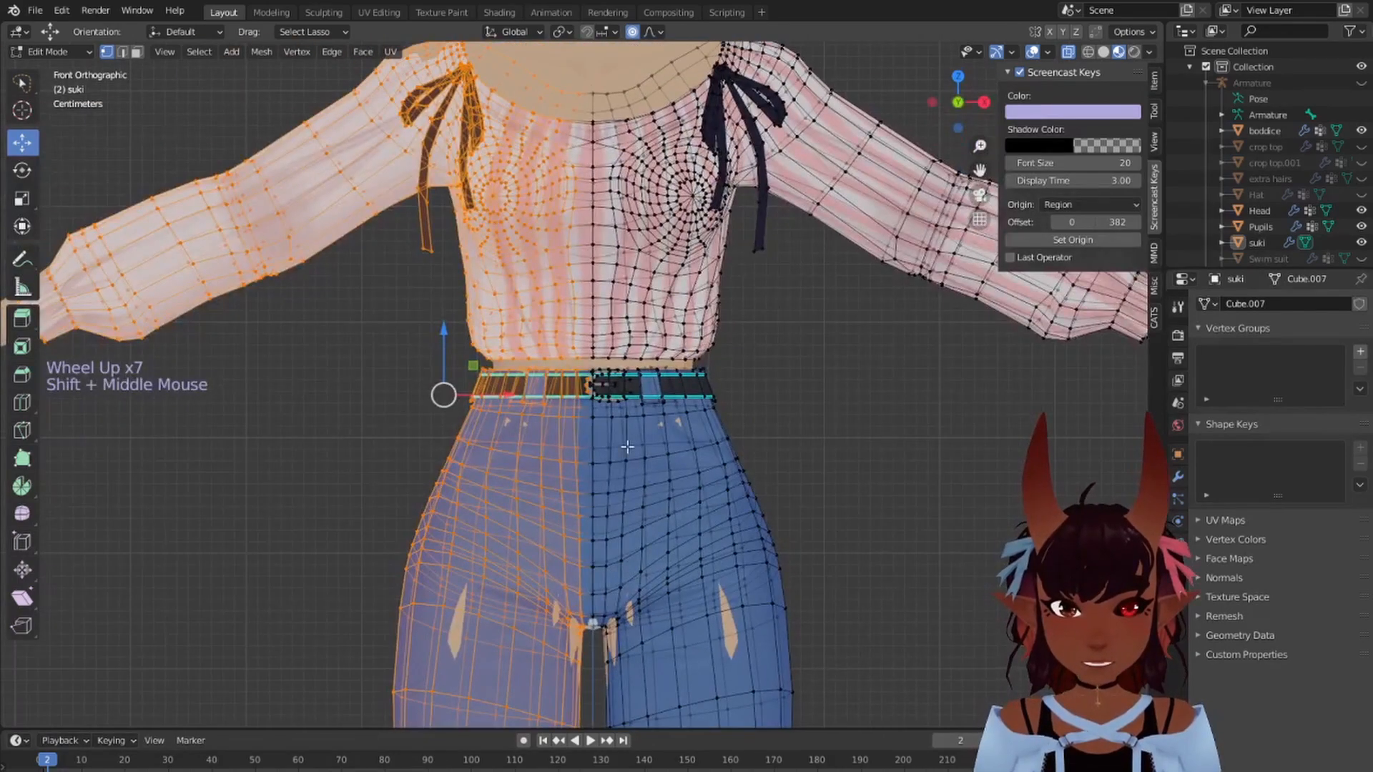
key(a)
key(a)
key(a)
Step: Separate the belt buckle and its prong from the outfit mesh into their own object and clear the selection
scroll(620, 368, up, 11)
right_click(619, 366)
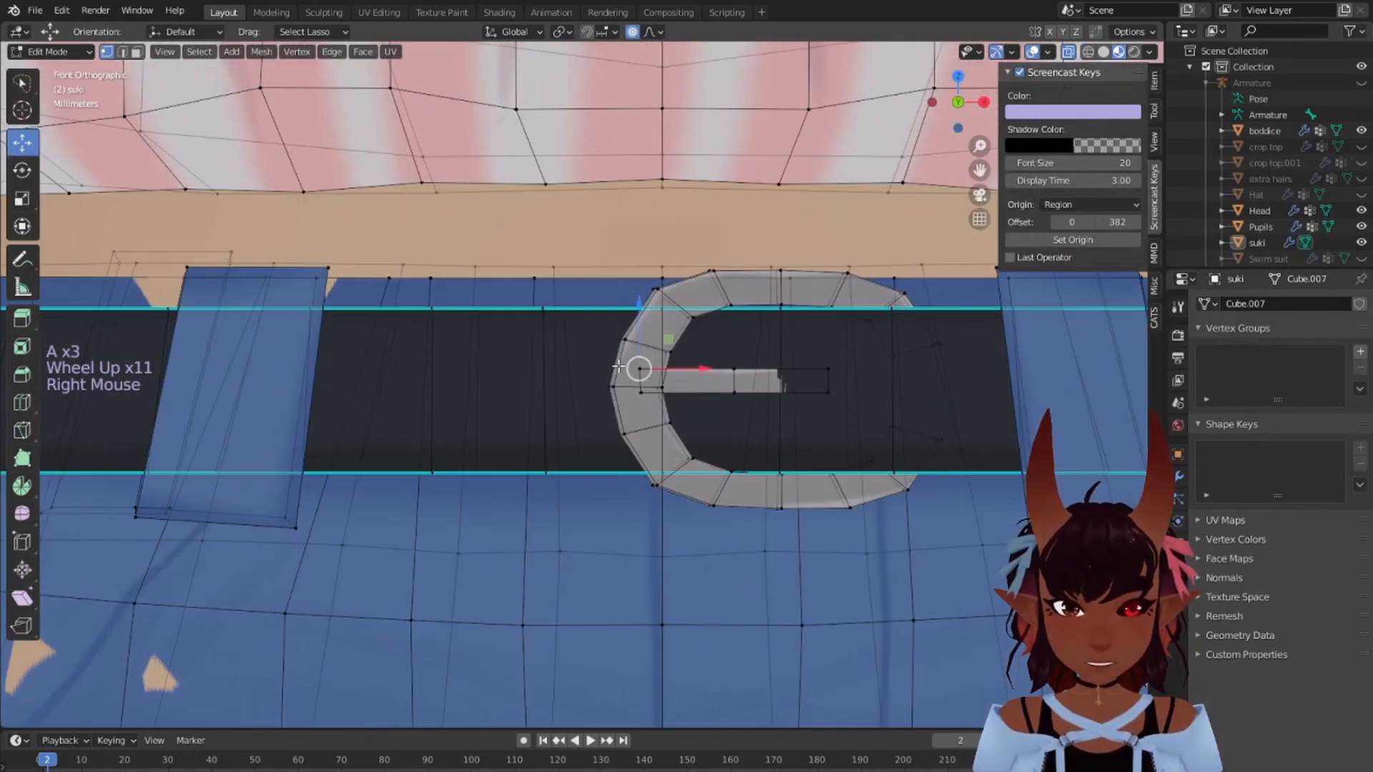
key(l)
key(l)
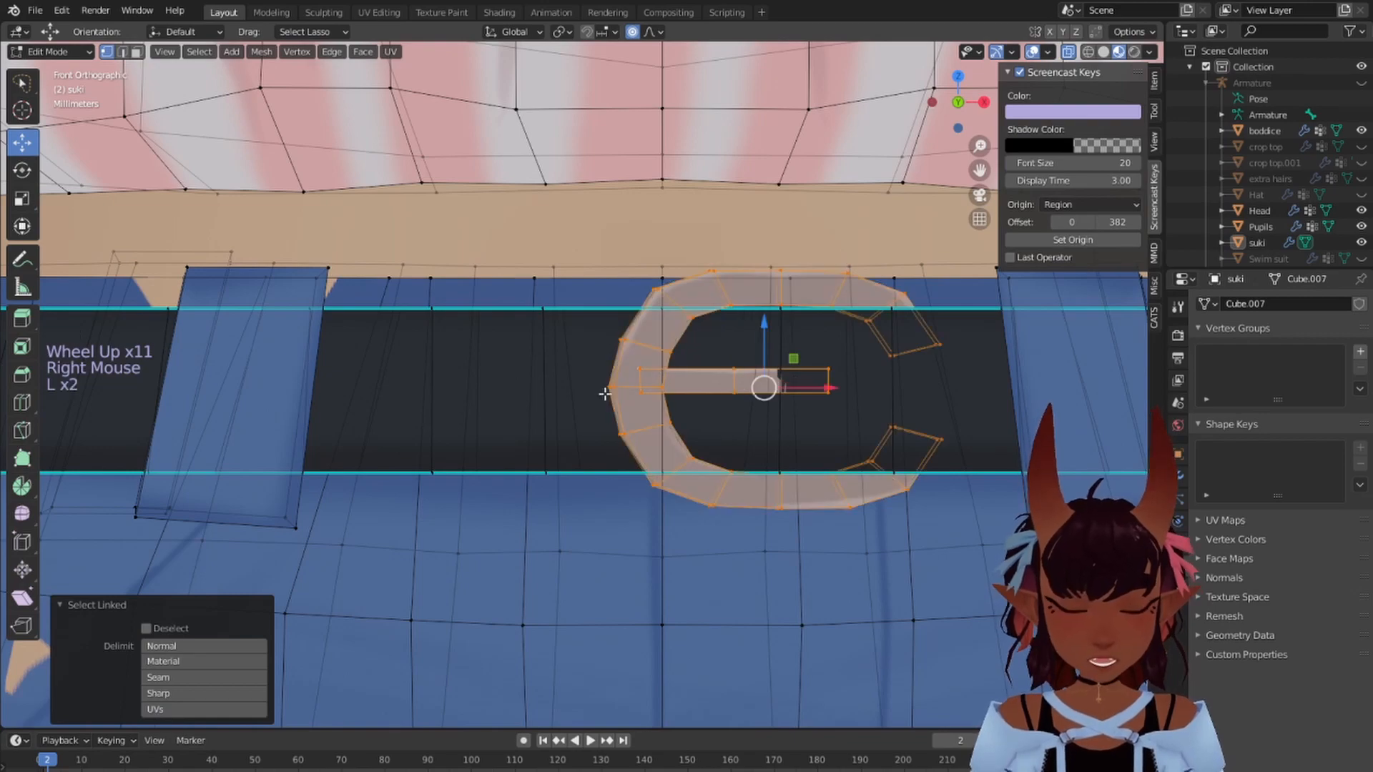
key(p)
click(604, 392)
scroll(596, 395, down, 7)
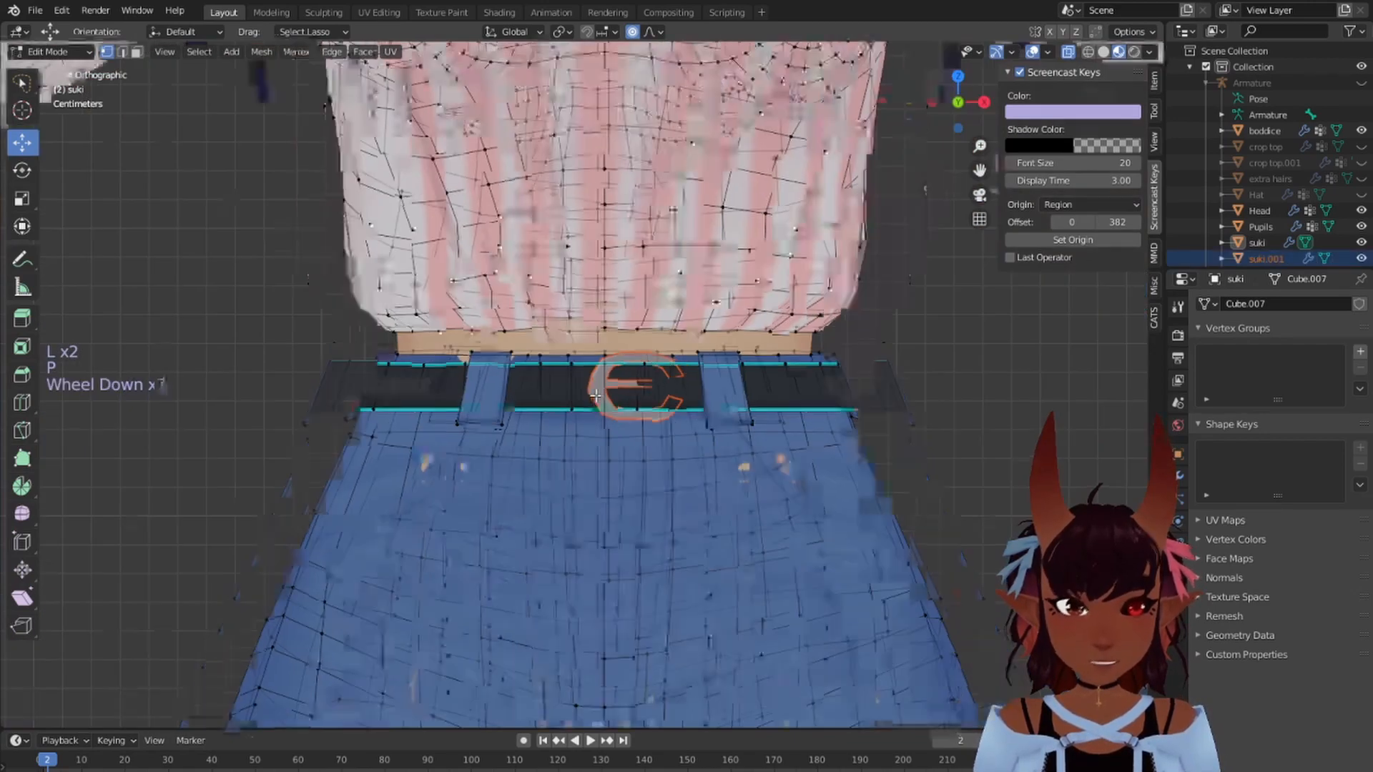
scroll(600, 400, down, 5)
key(a)
key(a)
key(a)
Step: Delete all outfit vertices on the character's right side, from the centre line outward, in front view
scroll(622, 414, down, 2)
shift+middle_drag(625, 472, 625, 414)
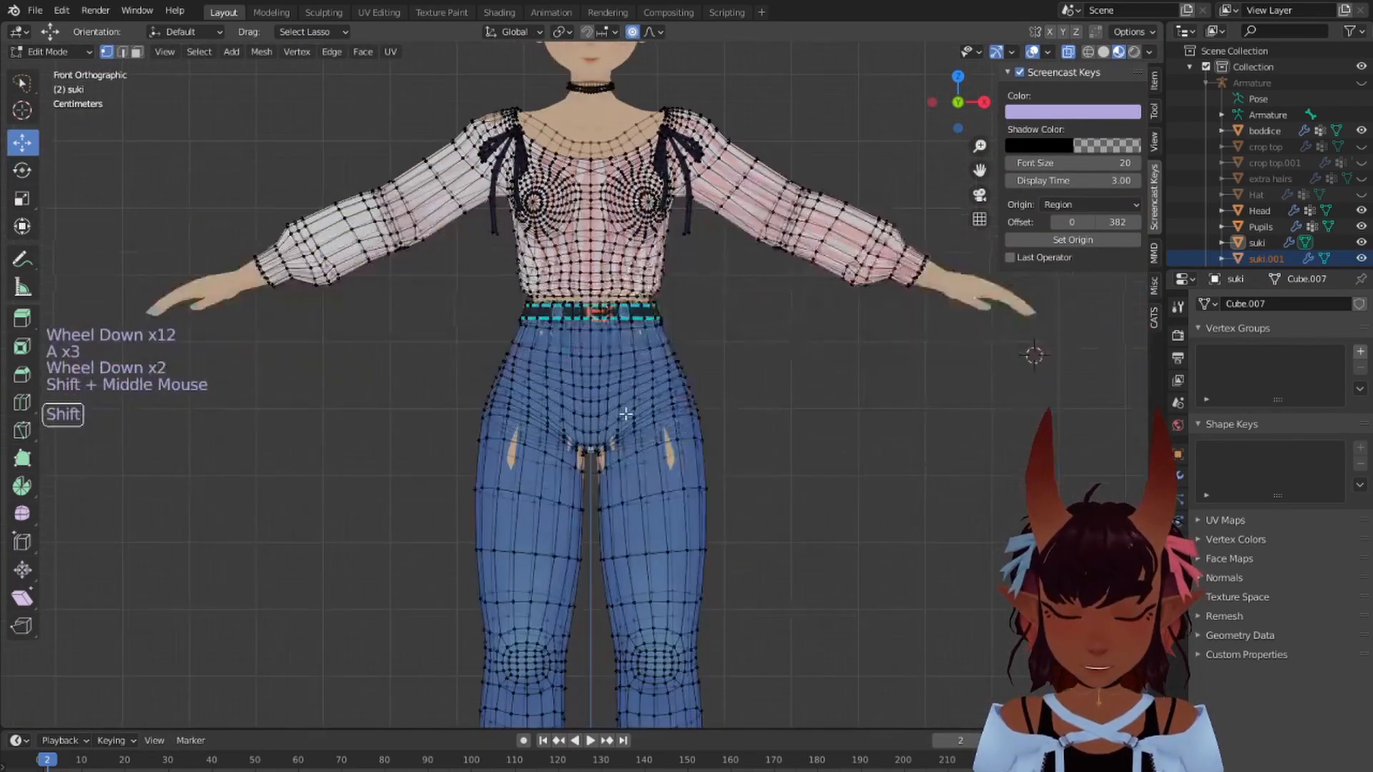
scroll(626, 414, down, 5)
scroll(599, 423, up, 1)
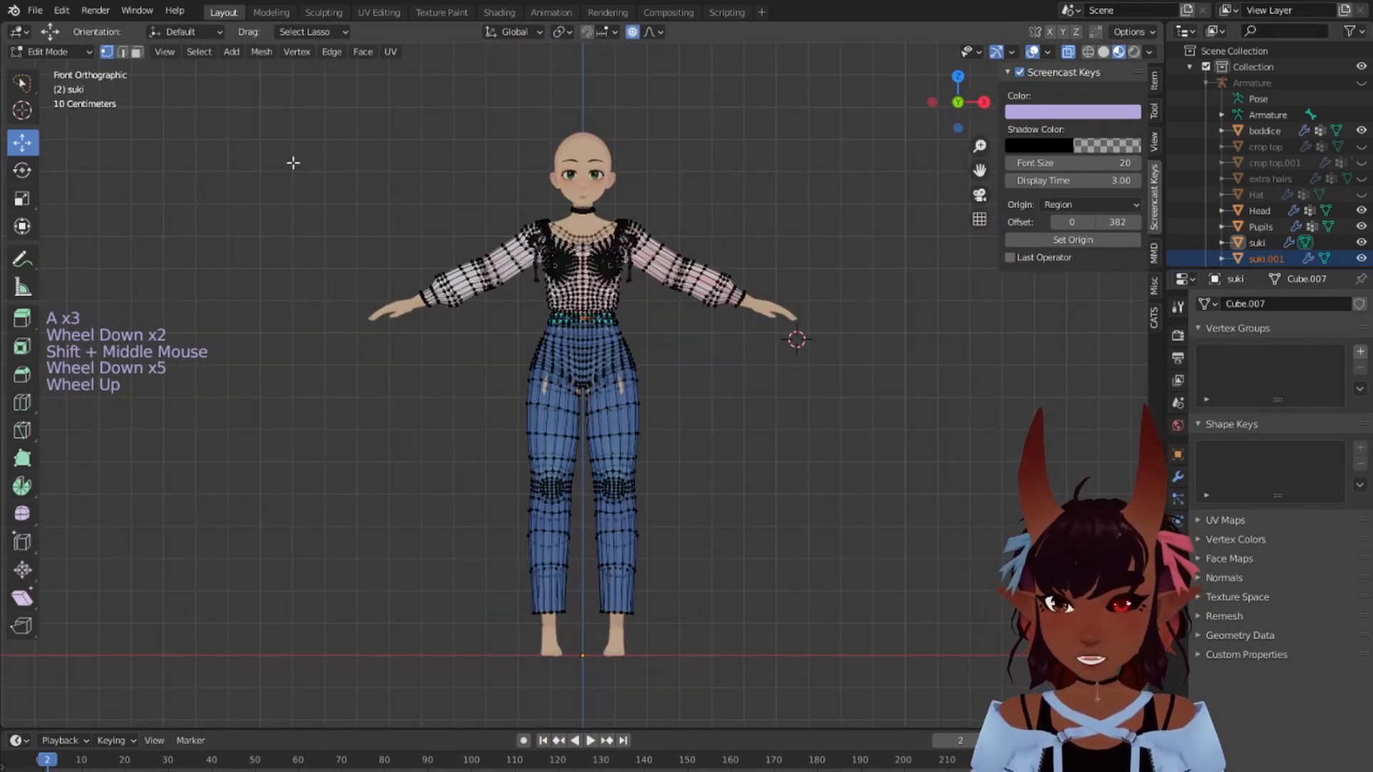
key(a)
key(a)
key(a)
key(b)
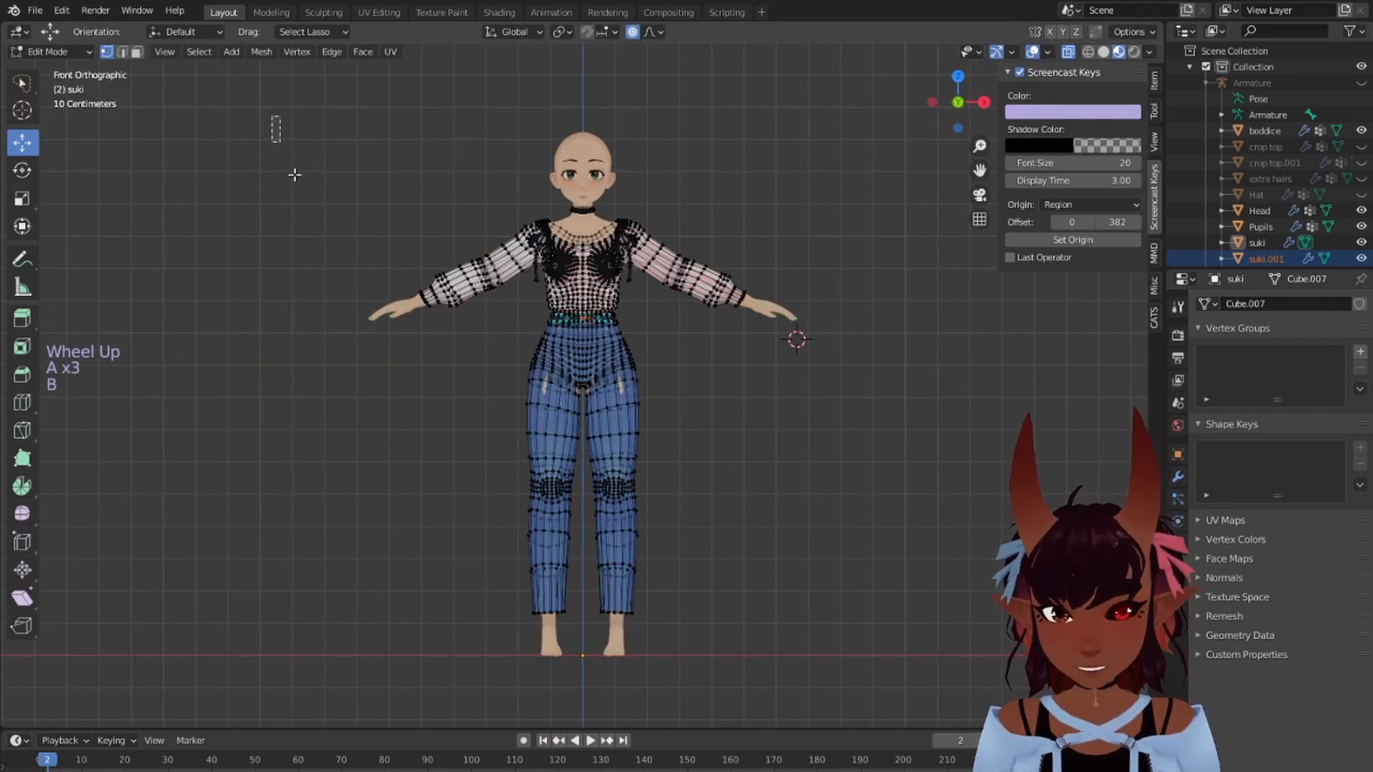
drag(295, 174, 582, 706)
scroll(554, 338, up, 9)
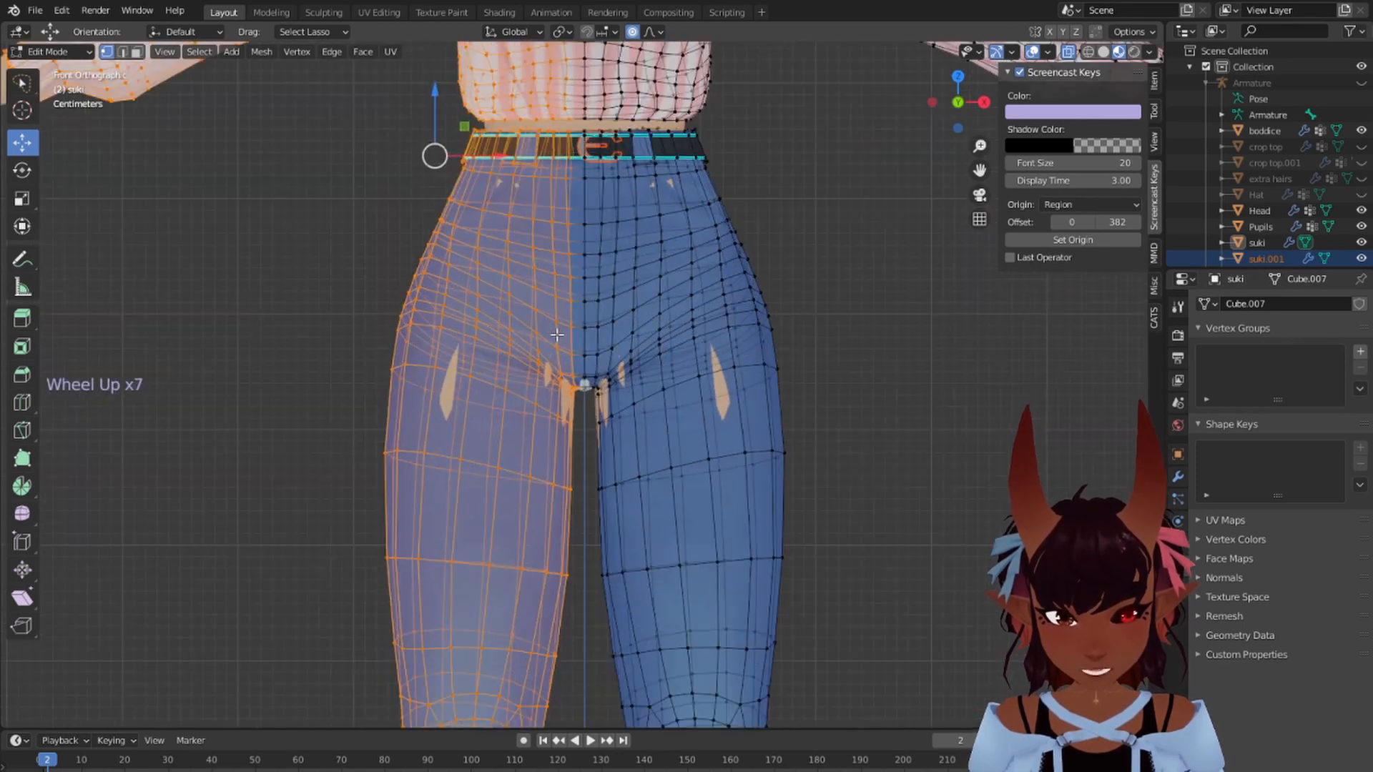
scroll(564, 321, down, 3)
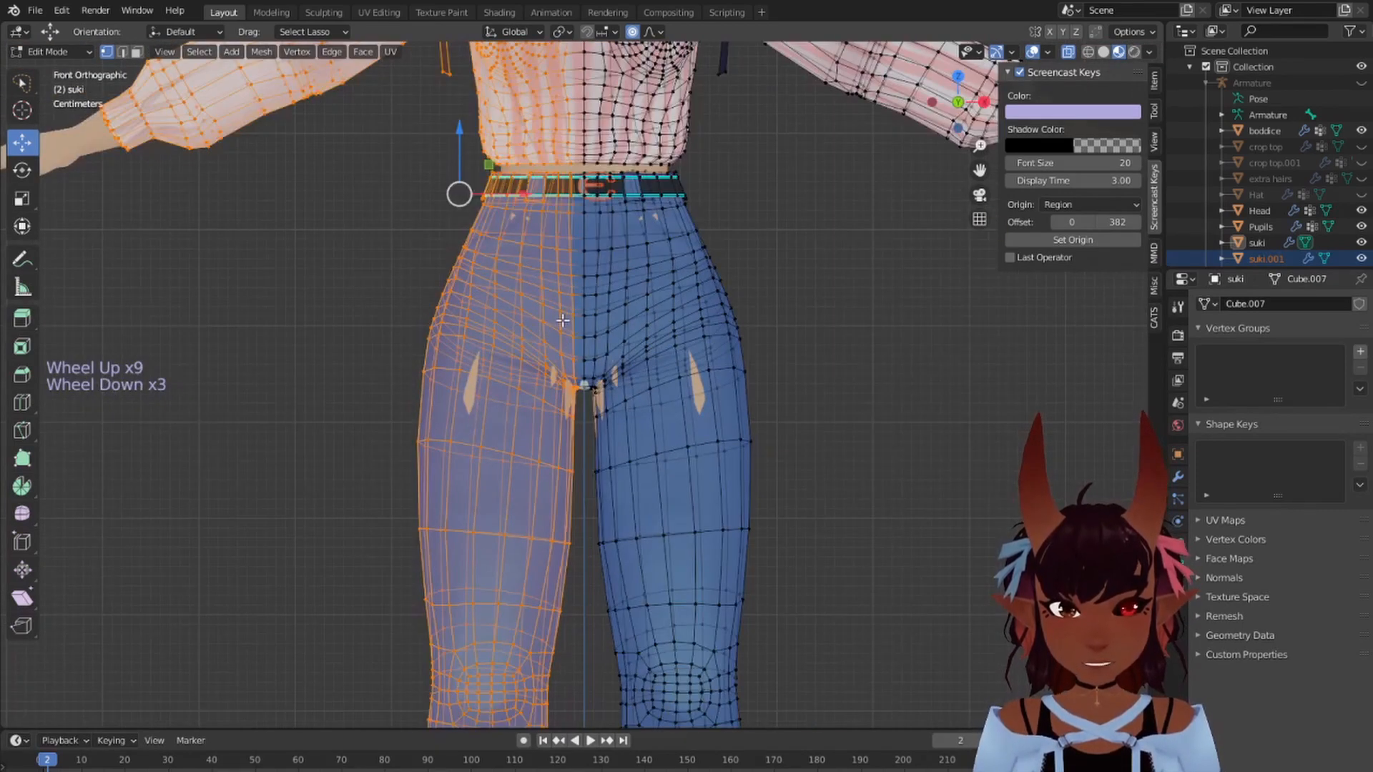
key(x)
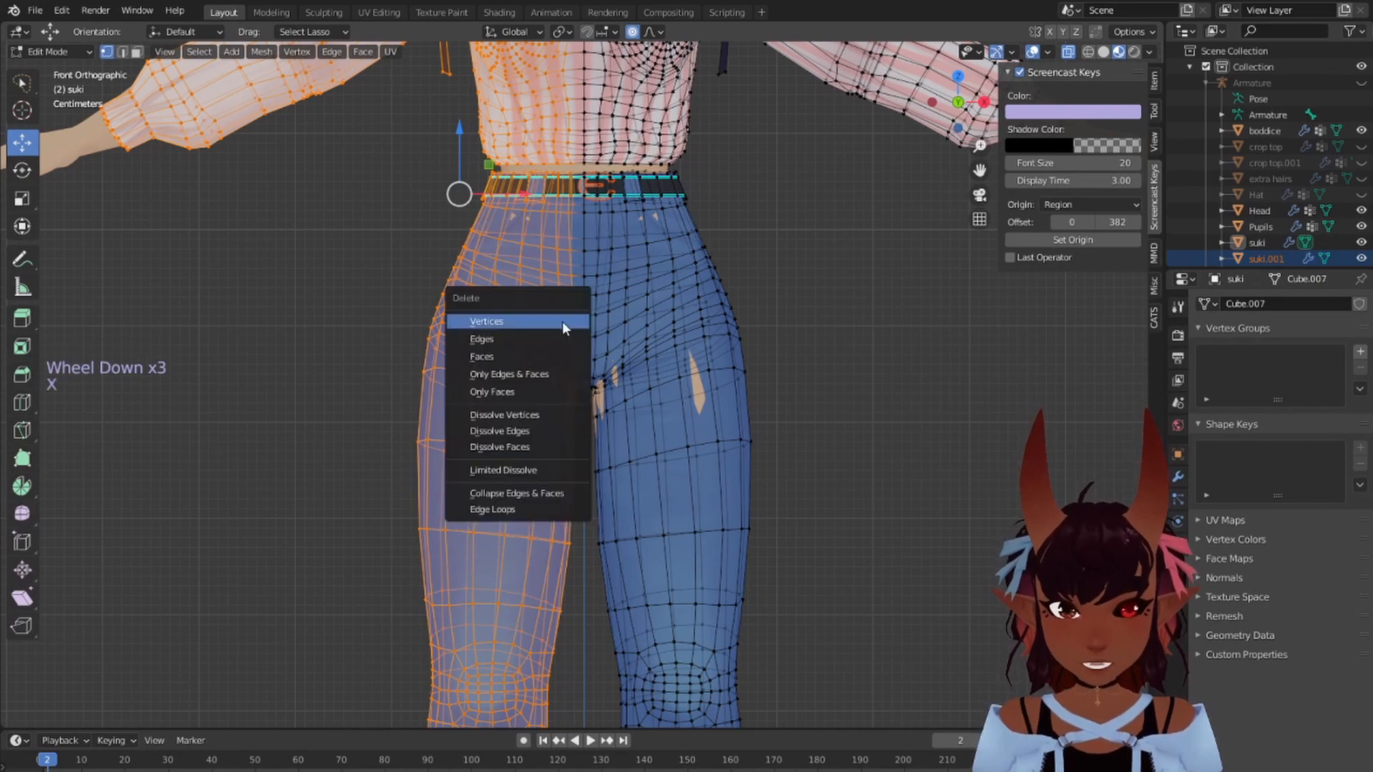
click(562, 321)
shift+middle_drag(562, 320, 565, 448)
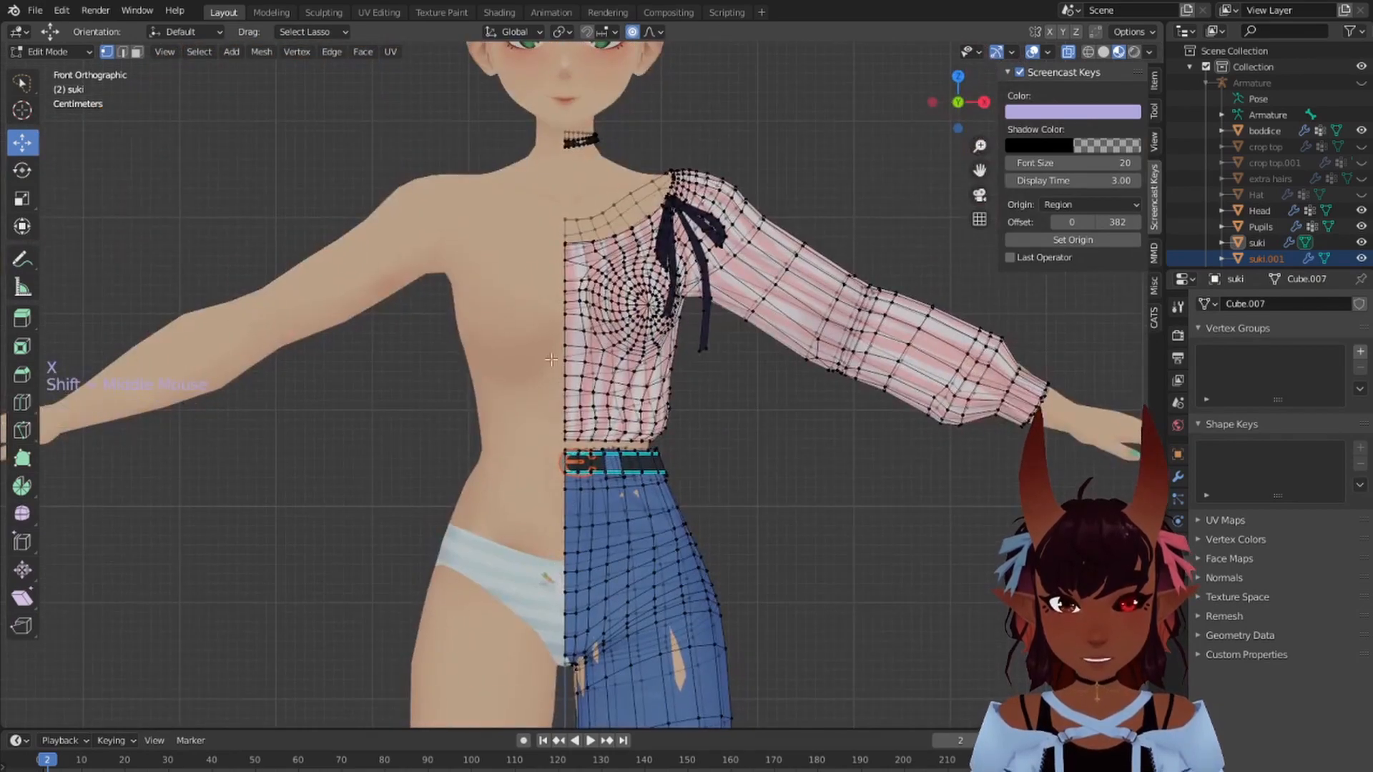
scroll(513, 329, down, 2)
Step: Remove the Armature modifier that has no object and add an X-axis Mirror modifier with Clipping enabled
click(1177, 474)
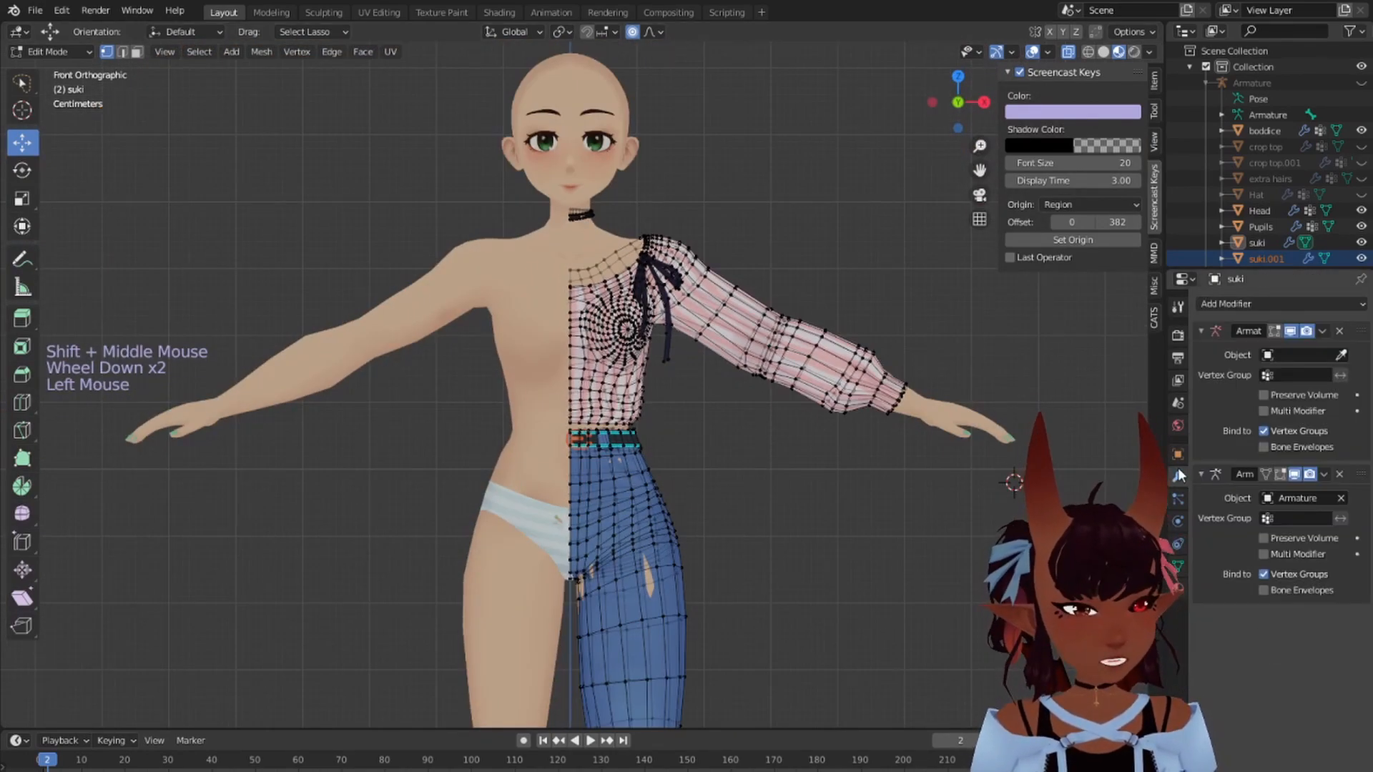
click(1340, 333)
click(1298, 302)
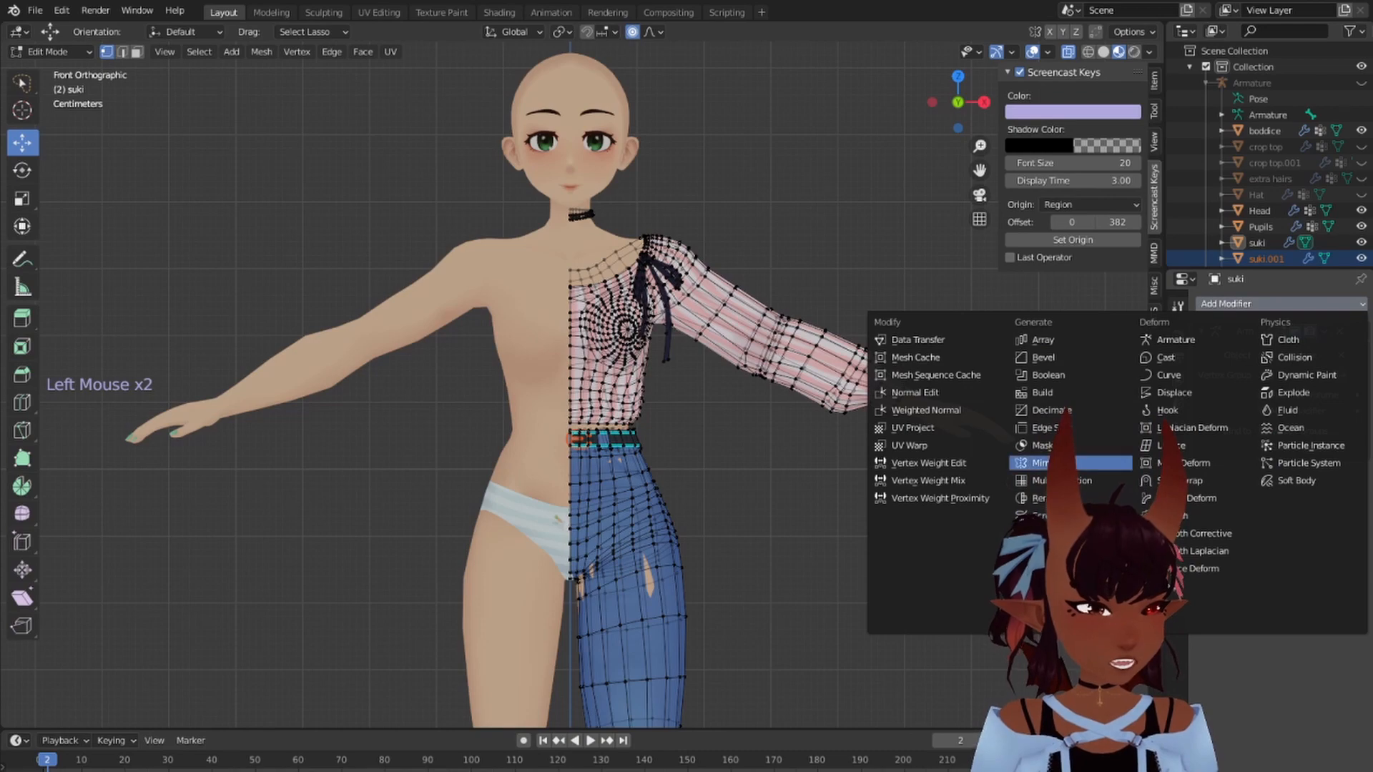
click(1040, 463)
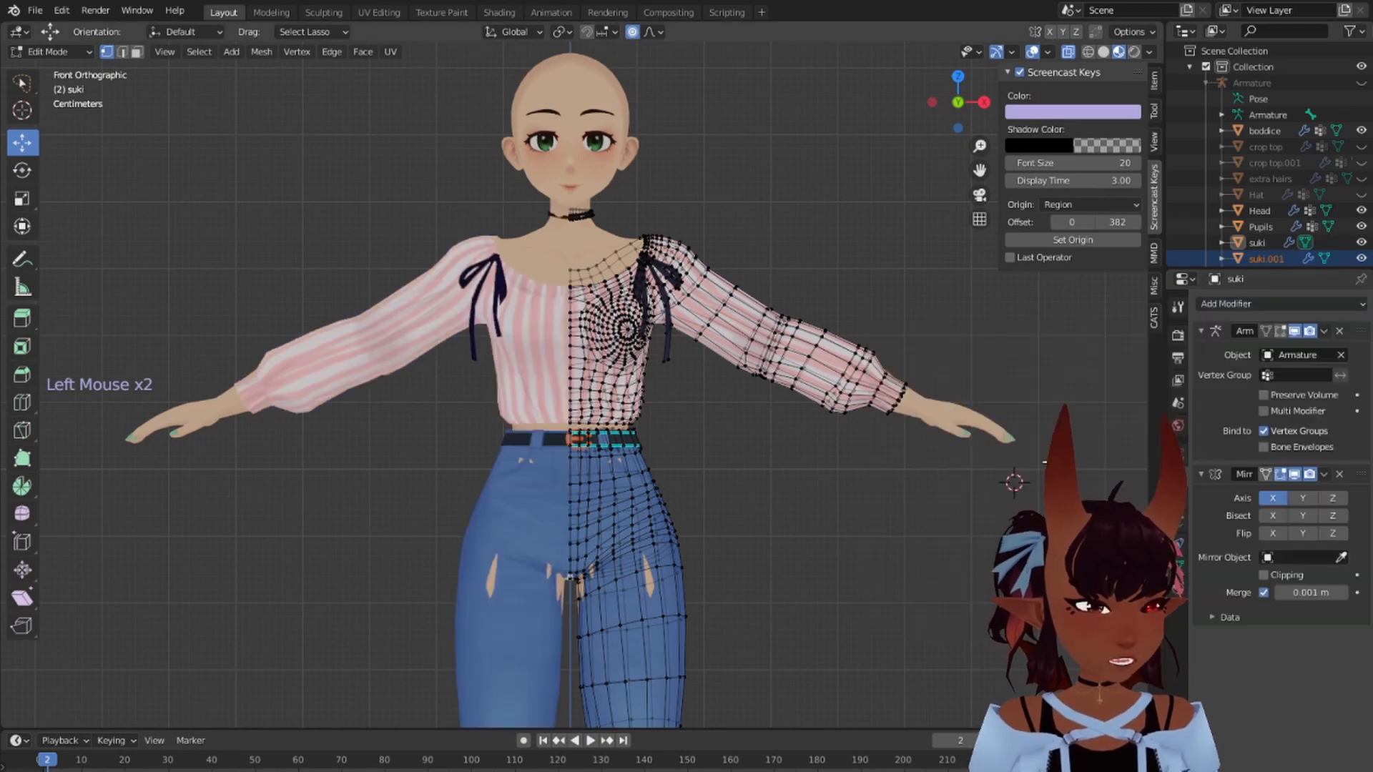
click(1271, 576)
scroll(515, 456, up, 3)
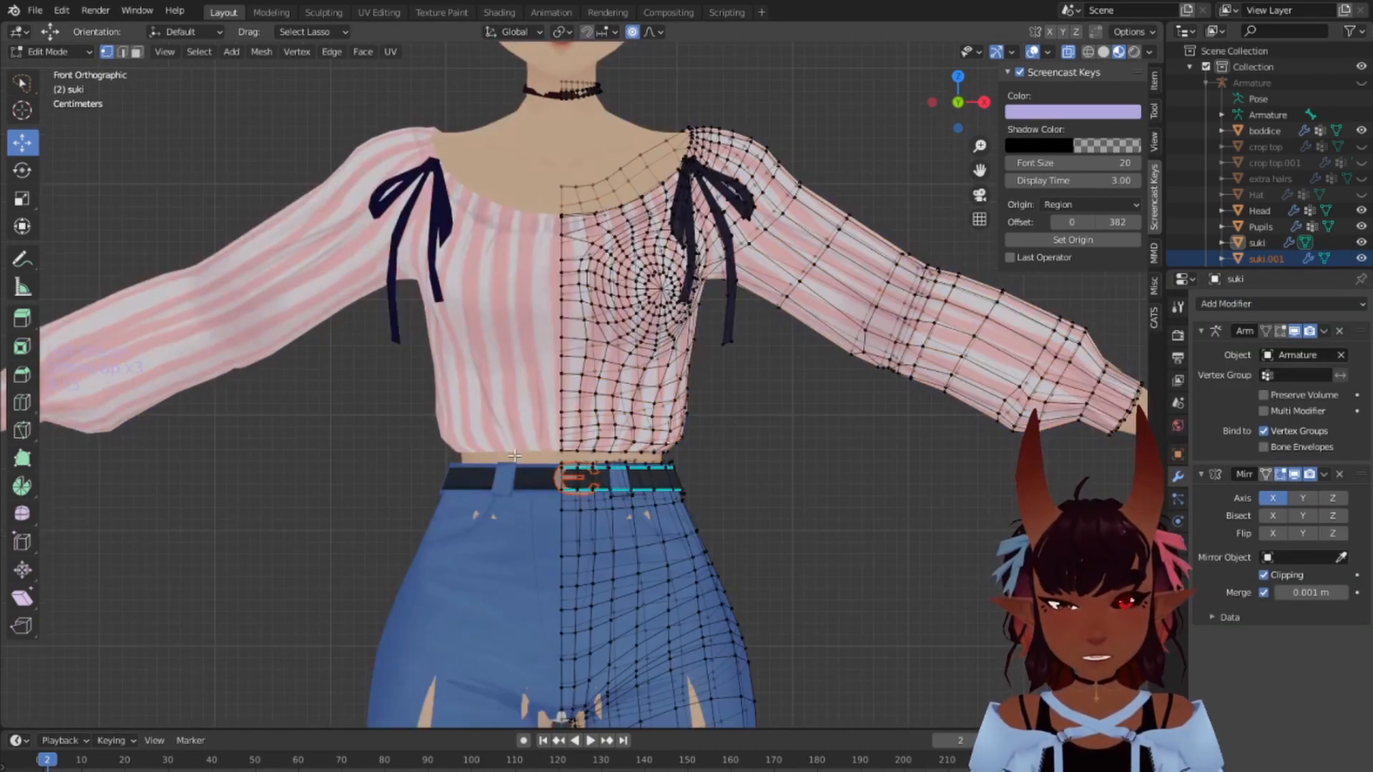
Step: Return to Object Mode, select only the suki outfit and switch to the Sculpting workspace
click(71, 50)
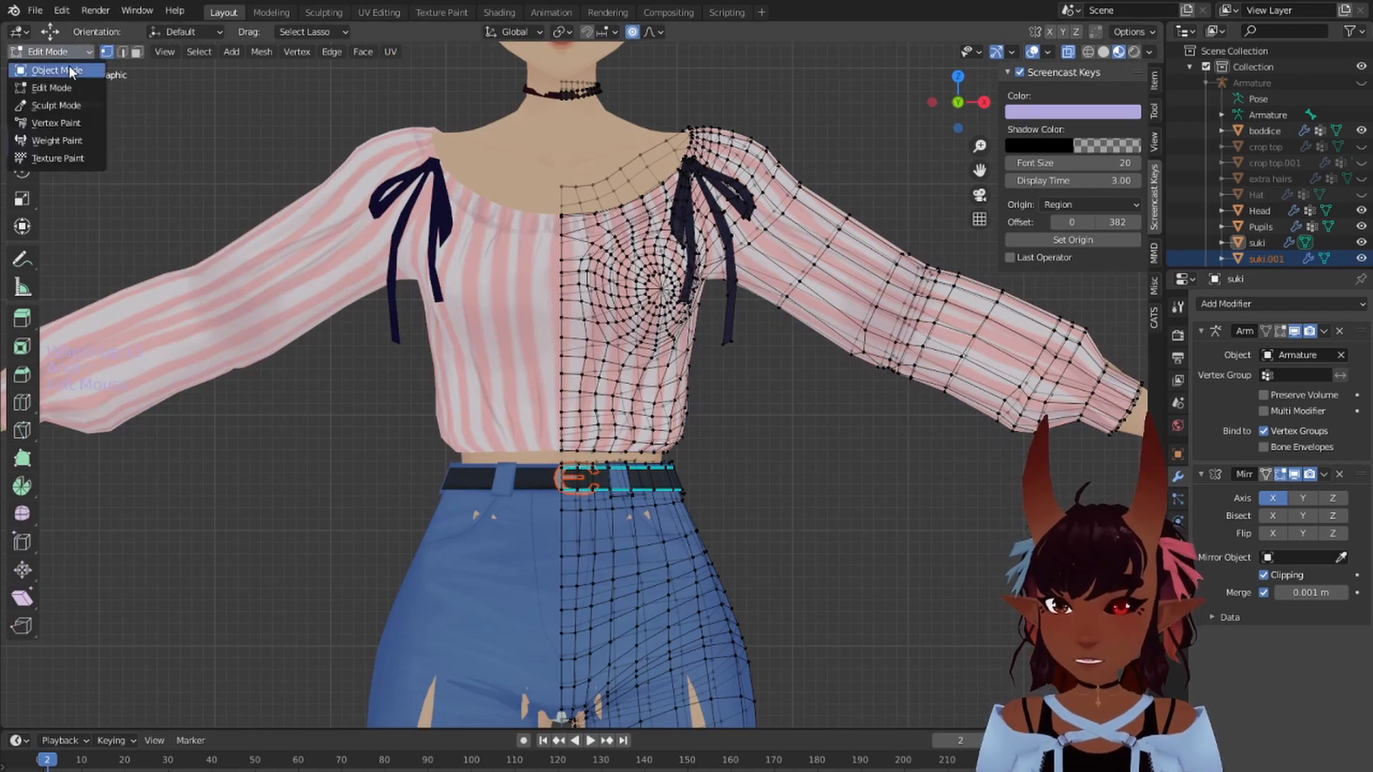
click(69, 66)
click(283, 174)
key(a)
key(a)
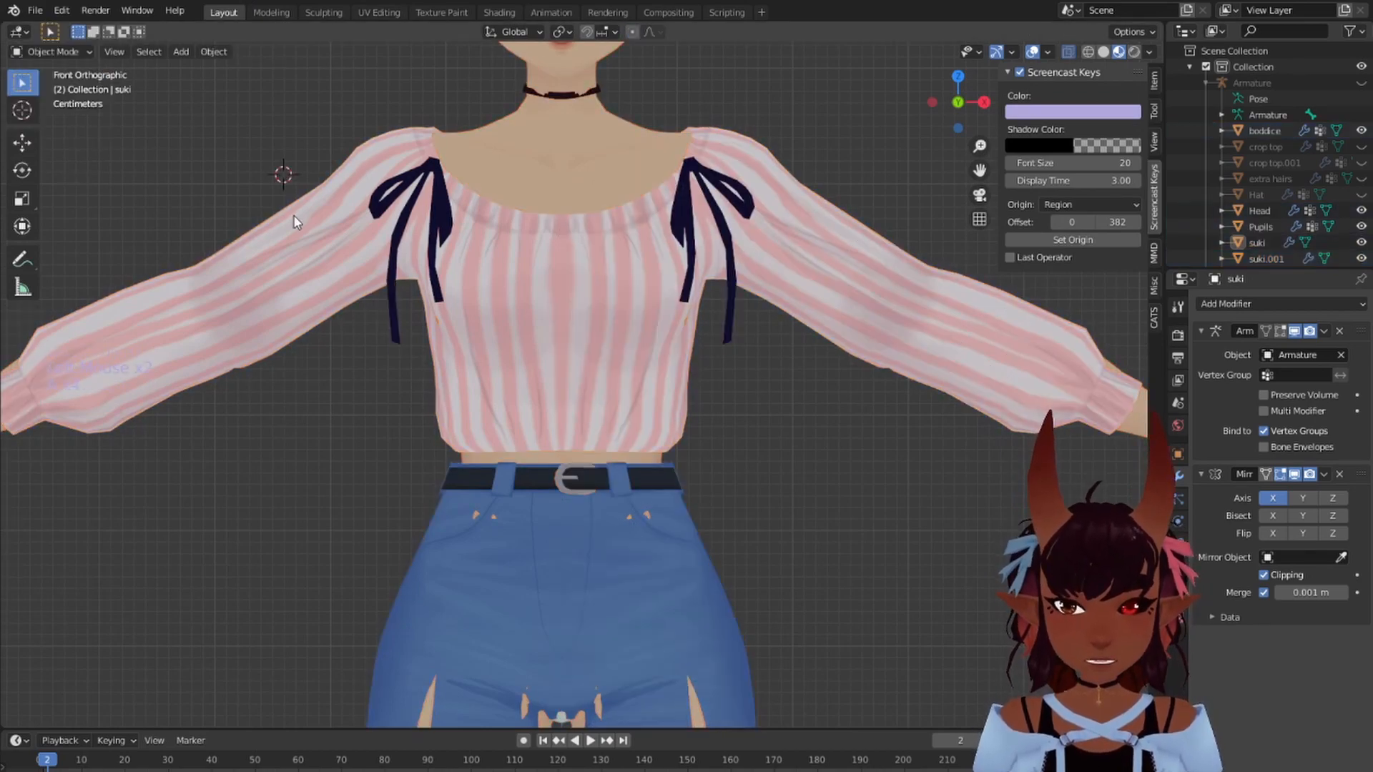
right_click(292, 215)
click(323, 12)
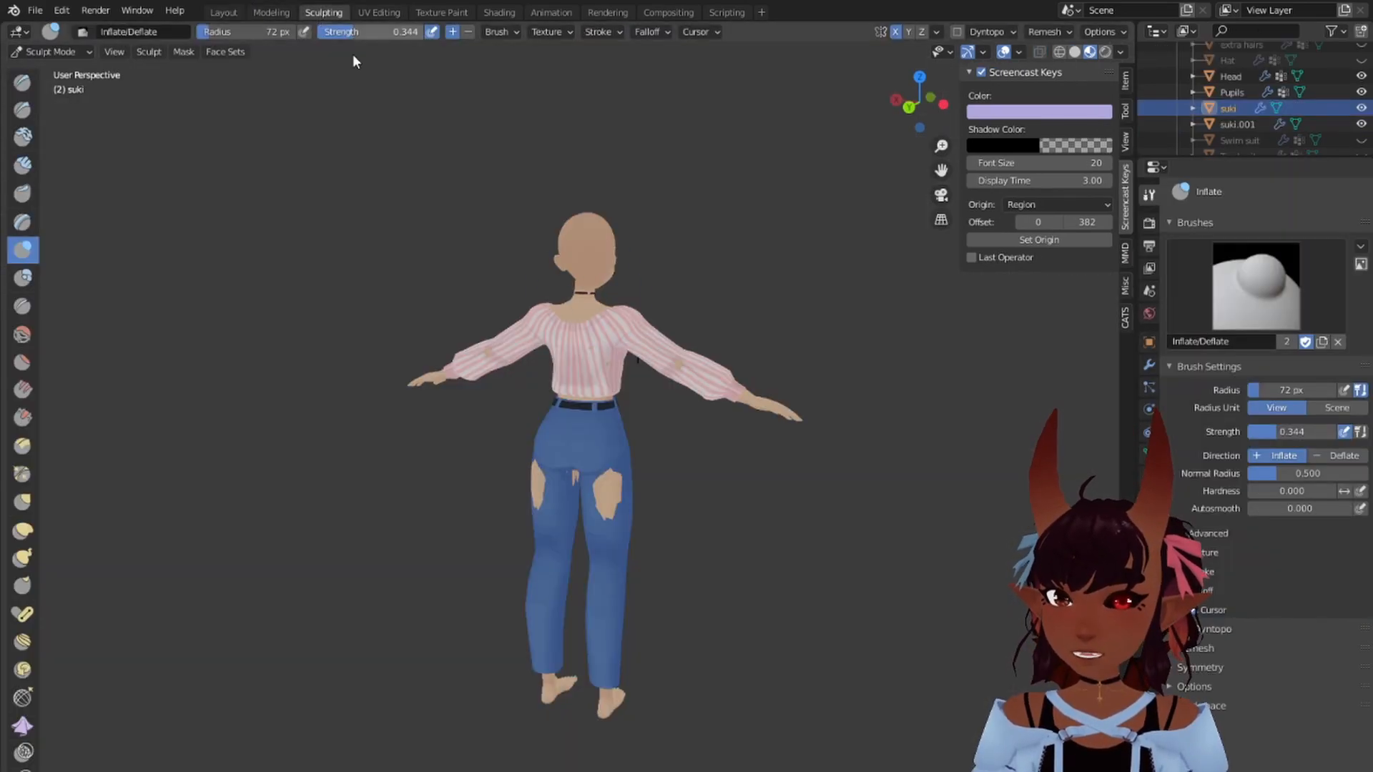
Step: Inflate the back of the jeans' thighs with the Inflate brush to cover the skin poking through
scroll(552, 322, up, 3)
scroll(593, 465, up, 1)
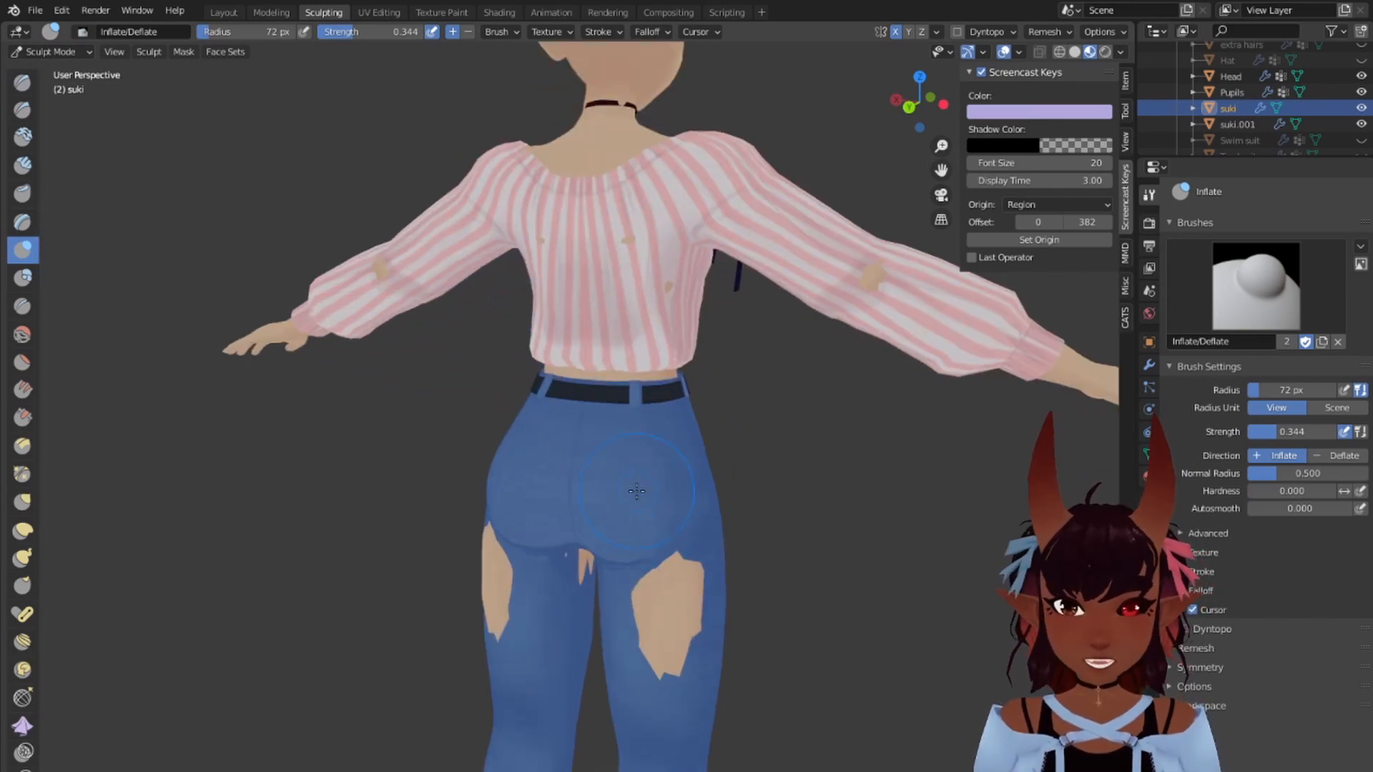
shift+middle_drag(637, 490, 663, 354)
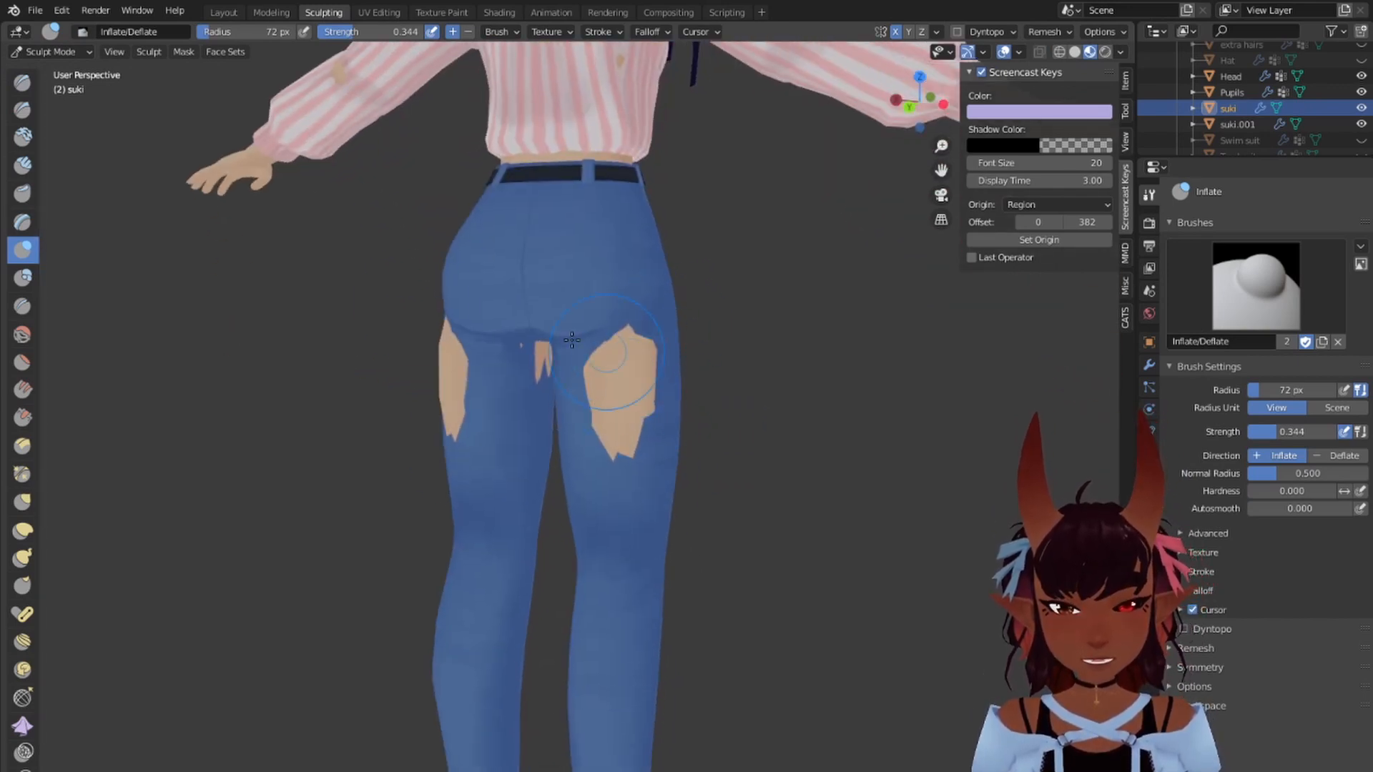
middle_drag(572, 339, 515, 328)
mouse_move(439, 429)
mouse_down()
mouse_move(427, 411)
mouse_move(432, 450)
mouse_up()
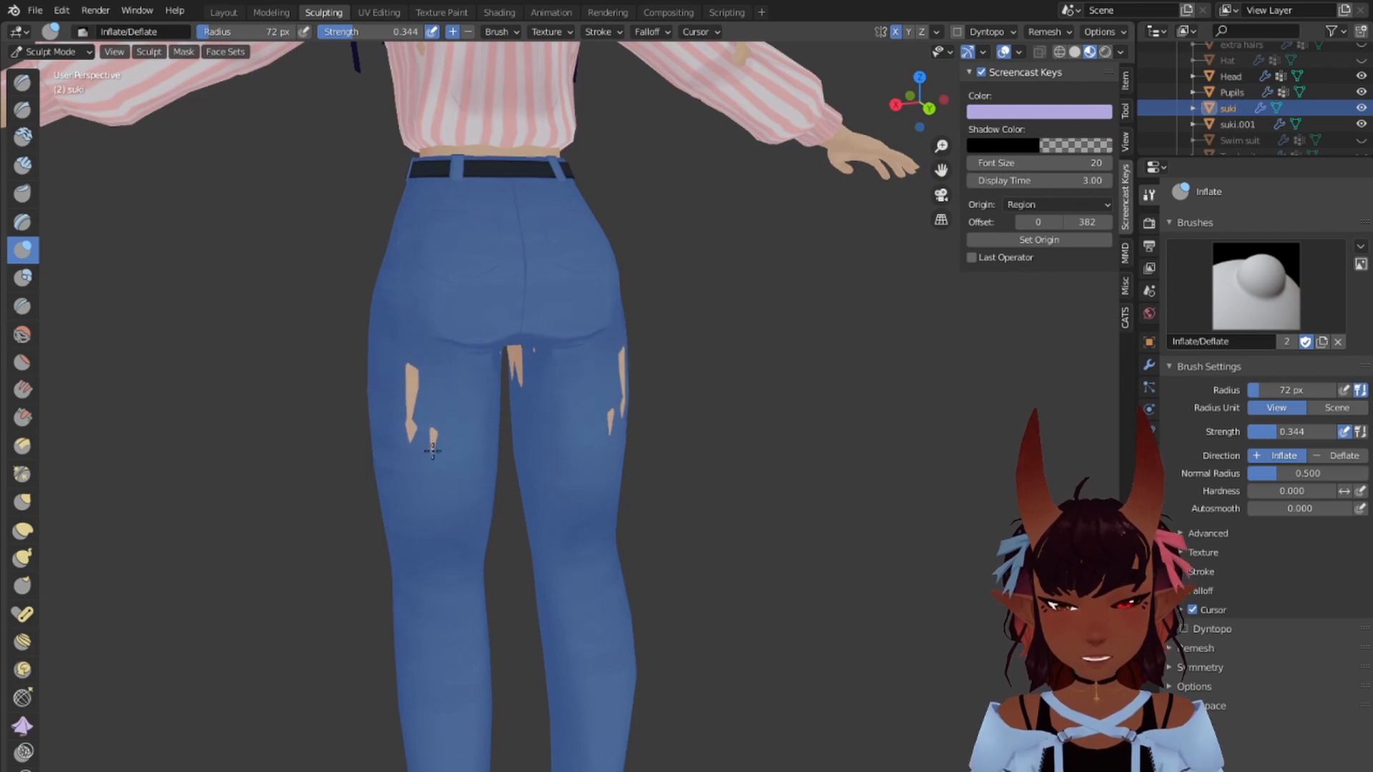
Step: Inflate the jeans around the crotch and front thighs until the skin no longer pokes through
scroll(467, 345, up, 4)
middle_drag(538, 344, 474, 324)
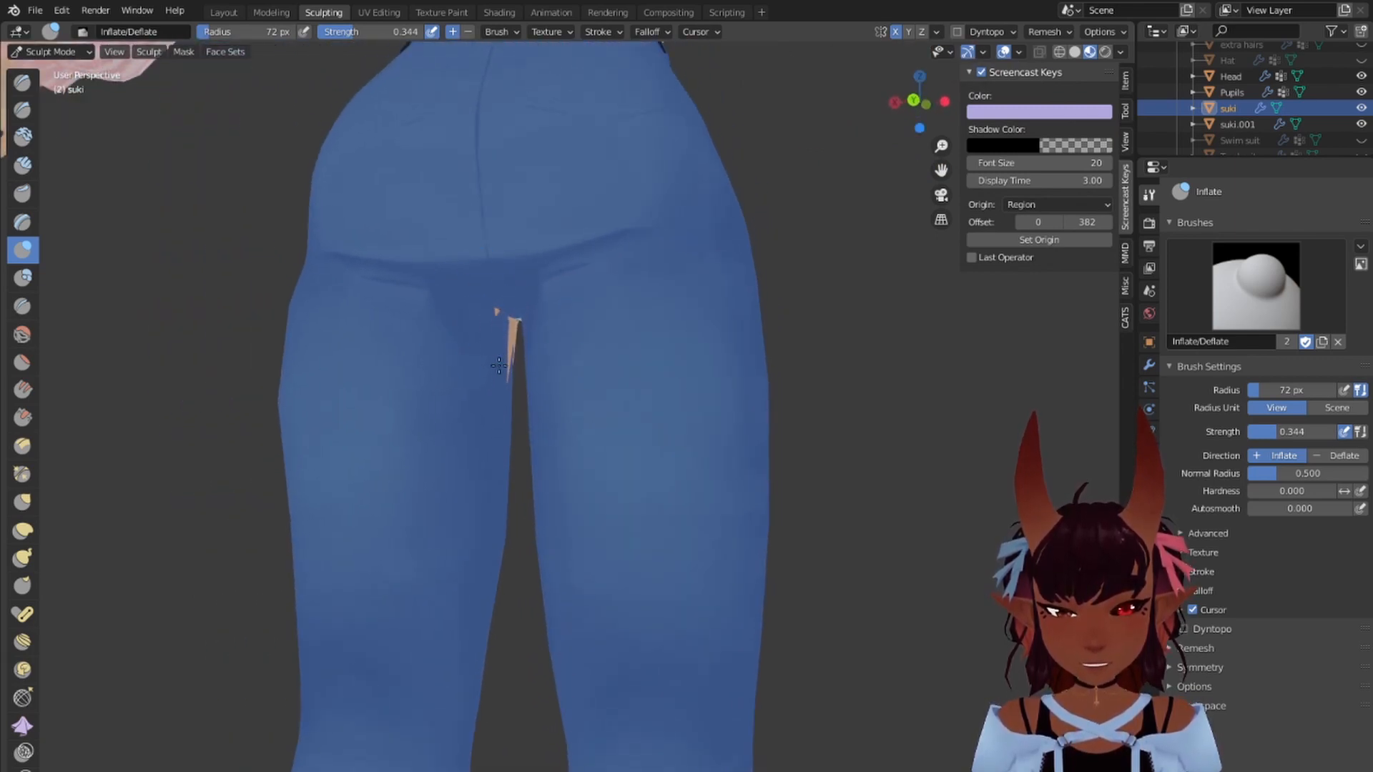
middle_drag(641, 291, 624, 242)
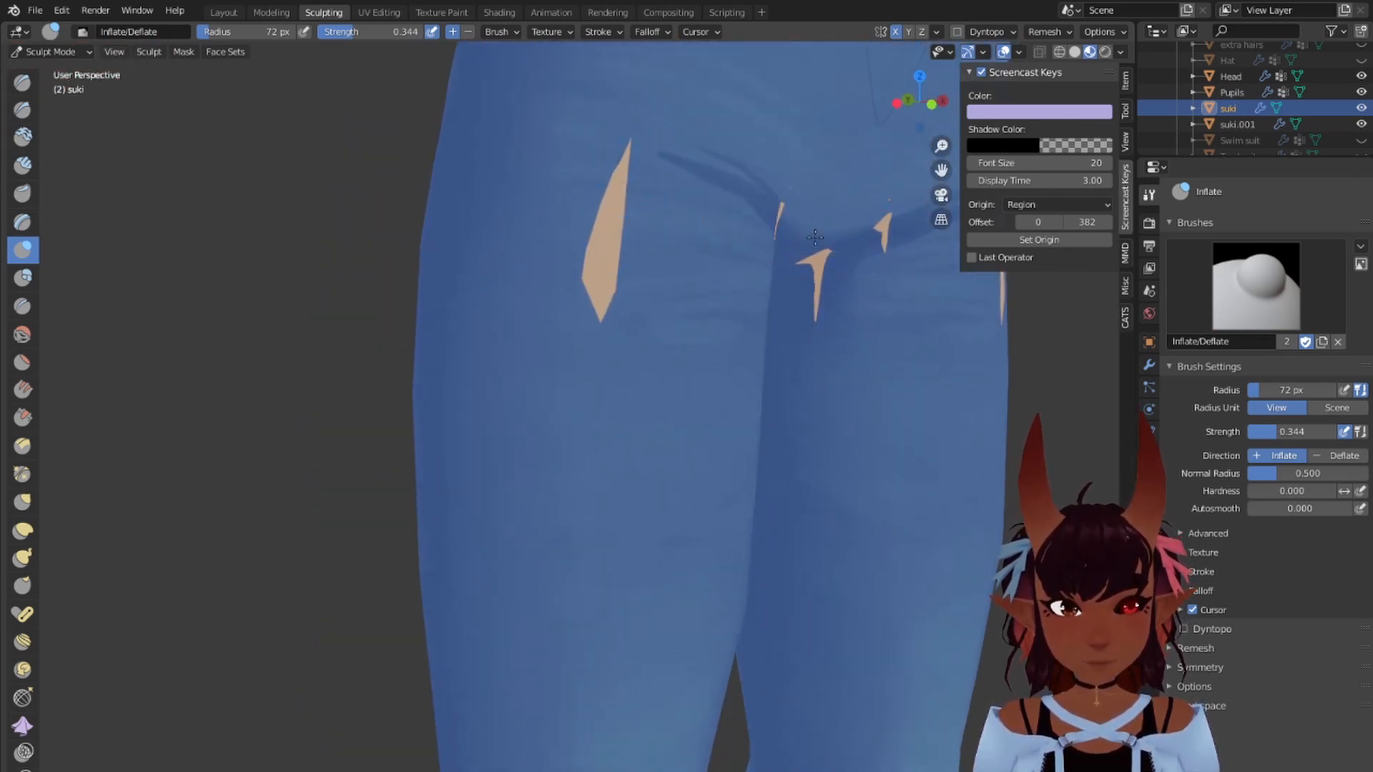
middle_drag(855, 249, 697, 279)
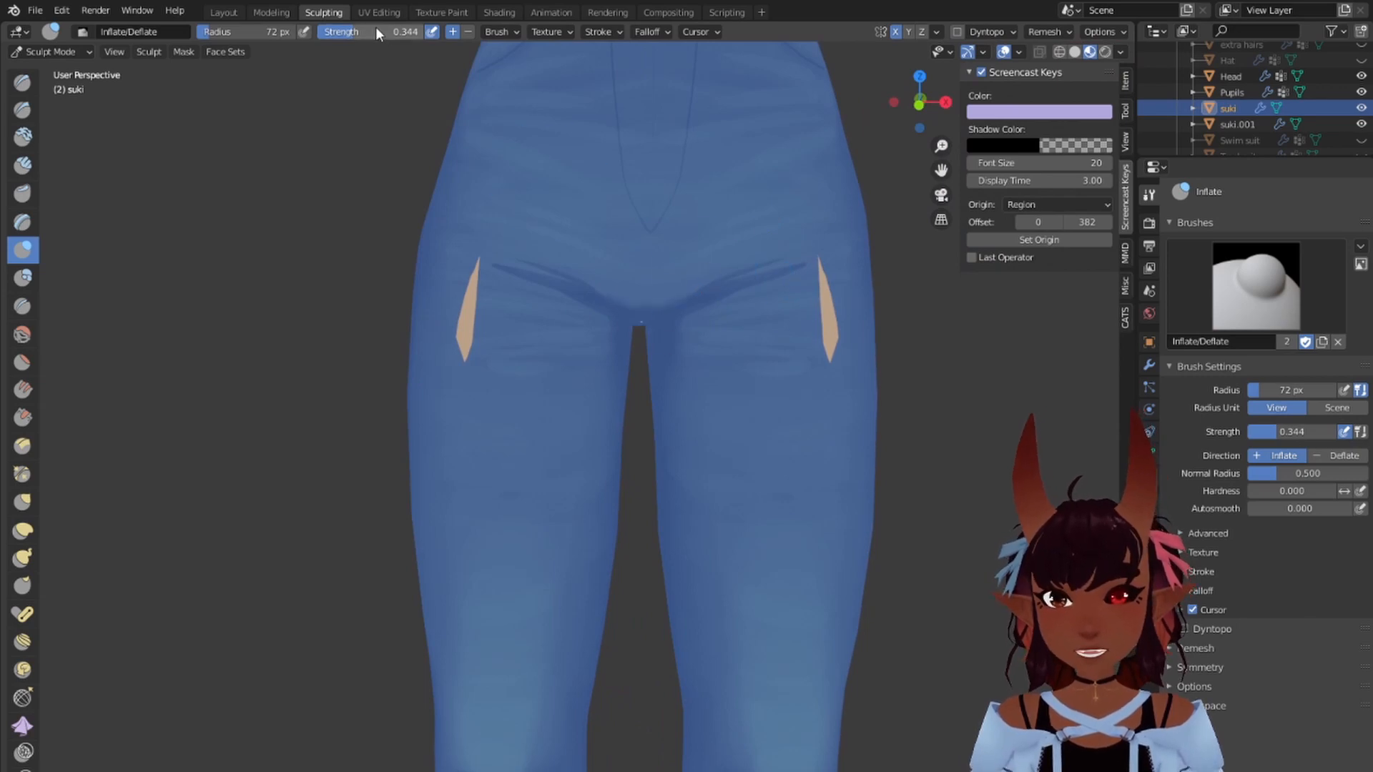
drag(860, 335, 828, 366)
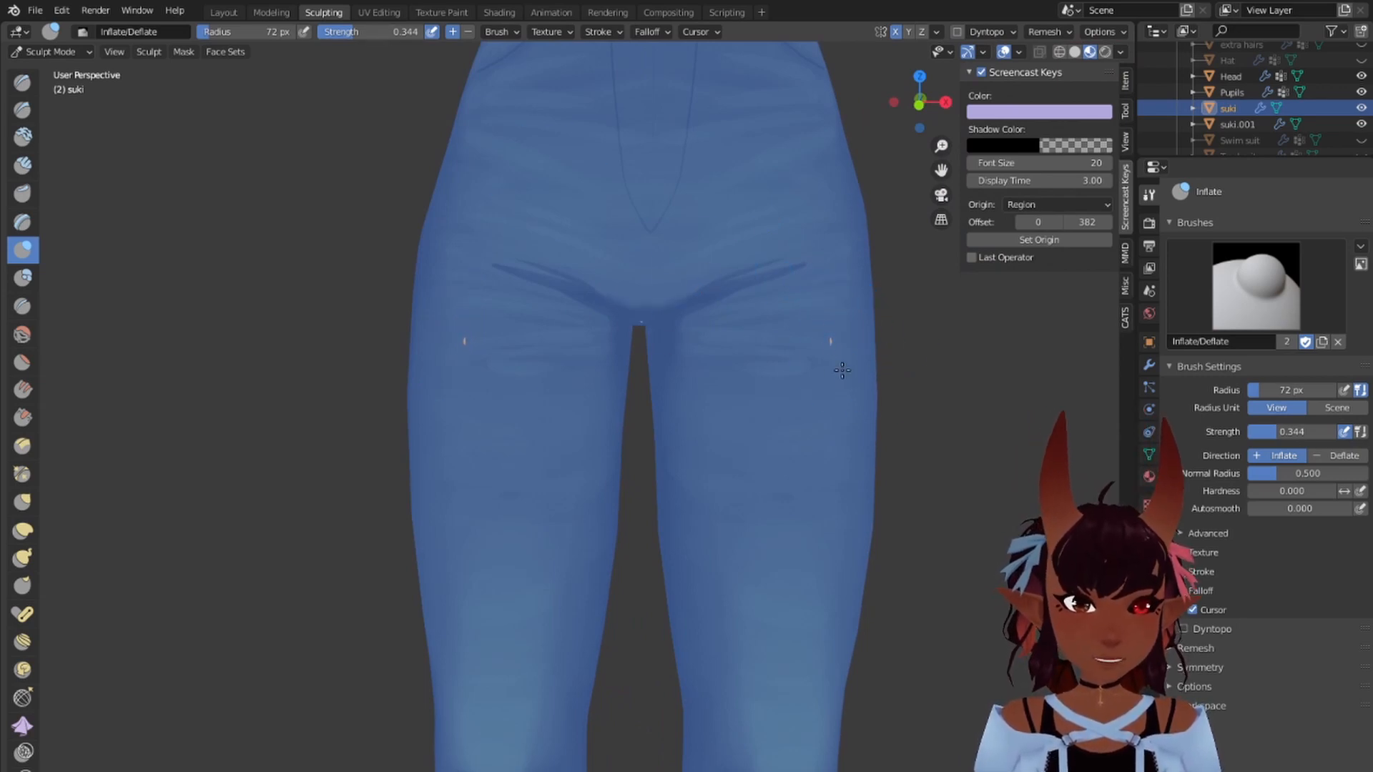
scroll(840, 370, down, 6)
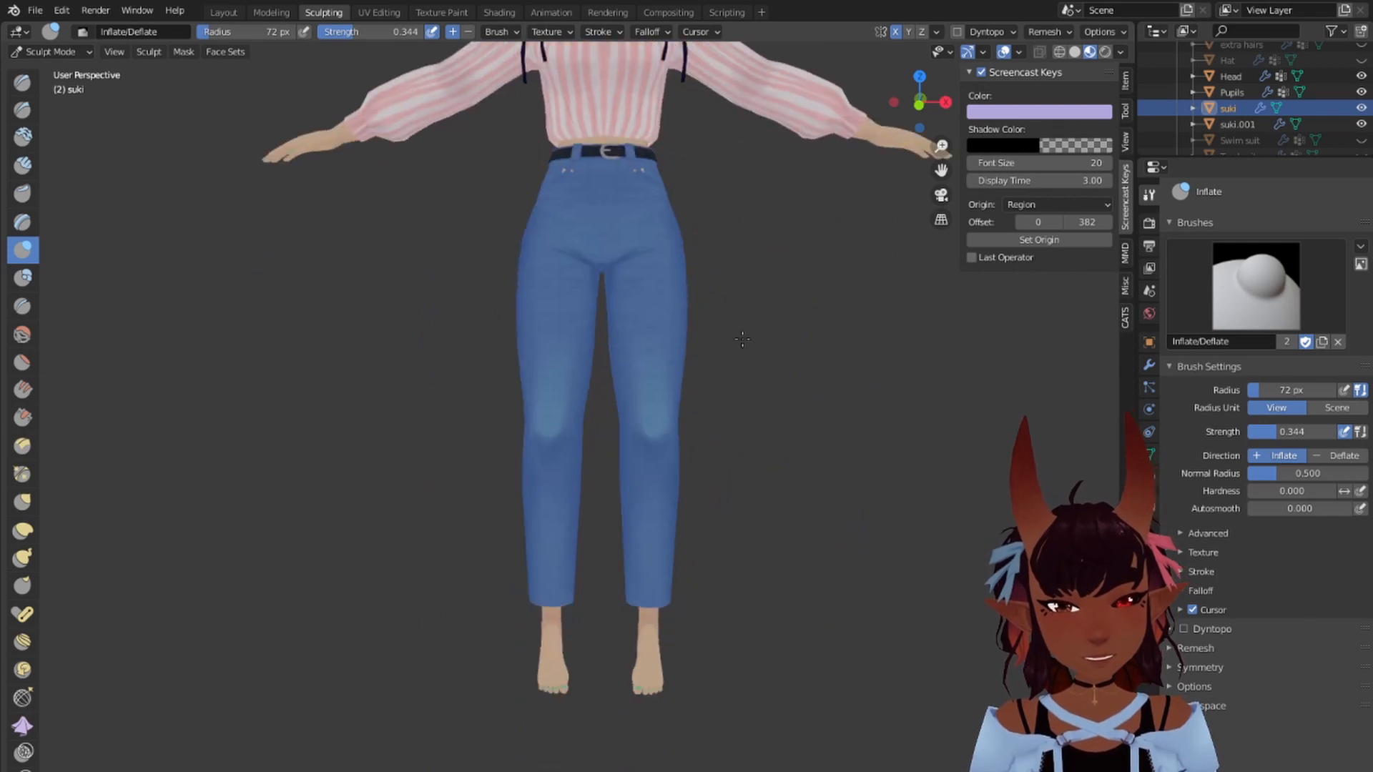
mouse_move(743, 339)
middle_down()
mouse_move(529, 339)
mouse_move(736, 339)
middle_up()
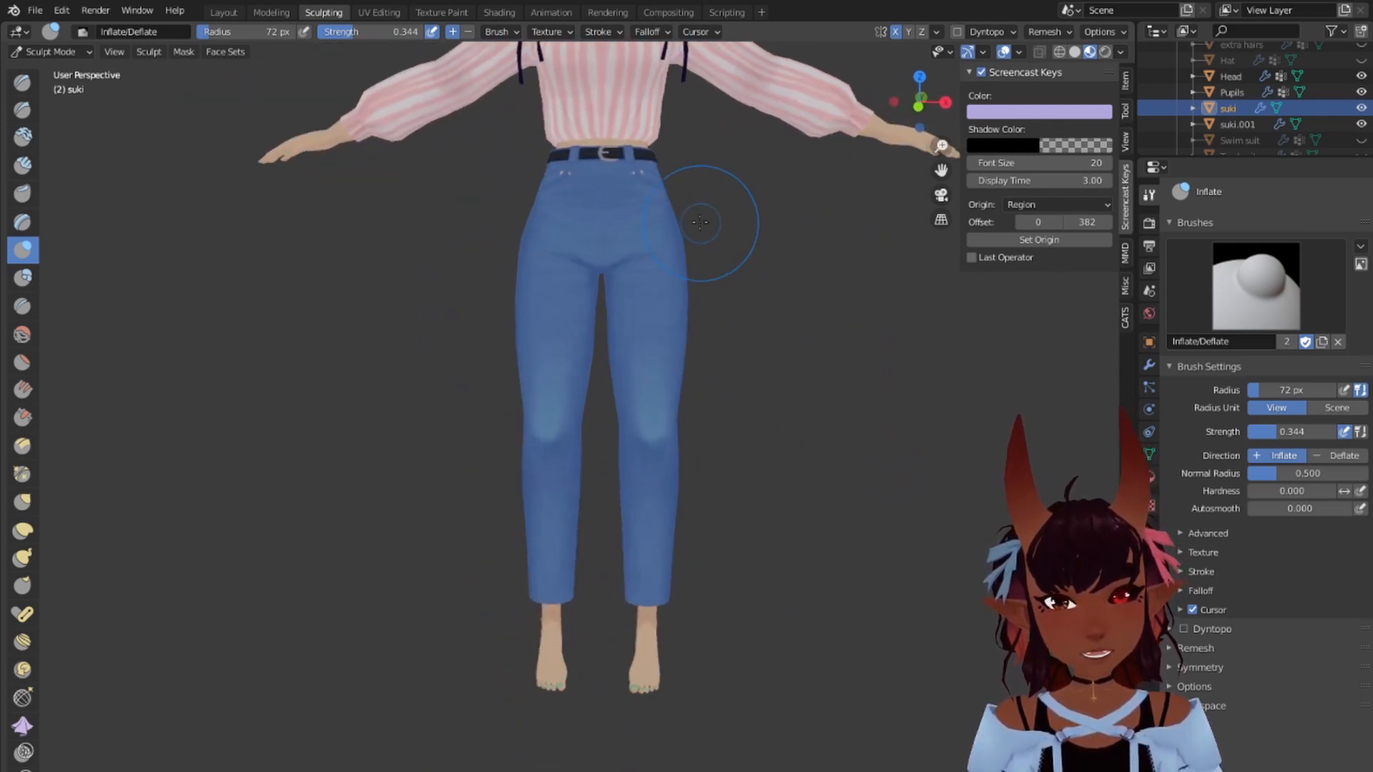
Step: Inflate the jeans at the front pockets below the belt to cover the small skin spots
shift+middle_drag(701, 196, 695, 420)
scroll(694, 421, up, 7)
shift+middle_drag(893, 373, 602, 391)
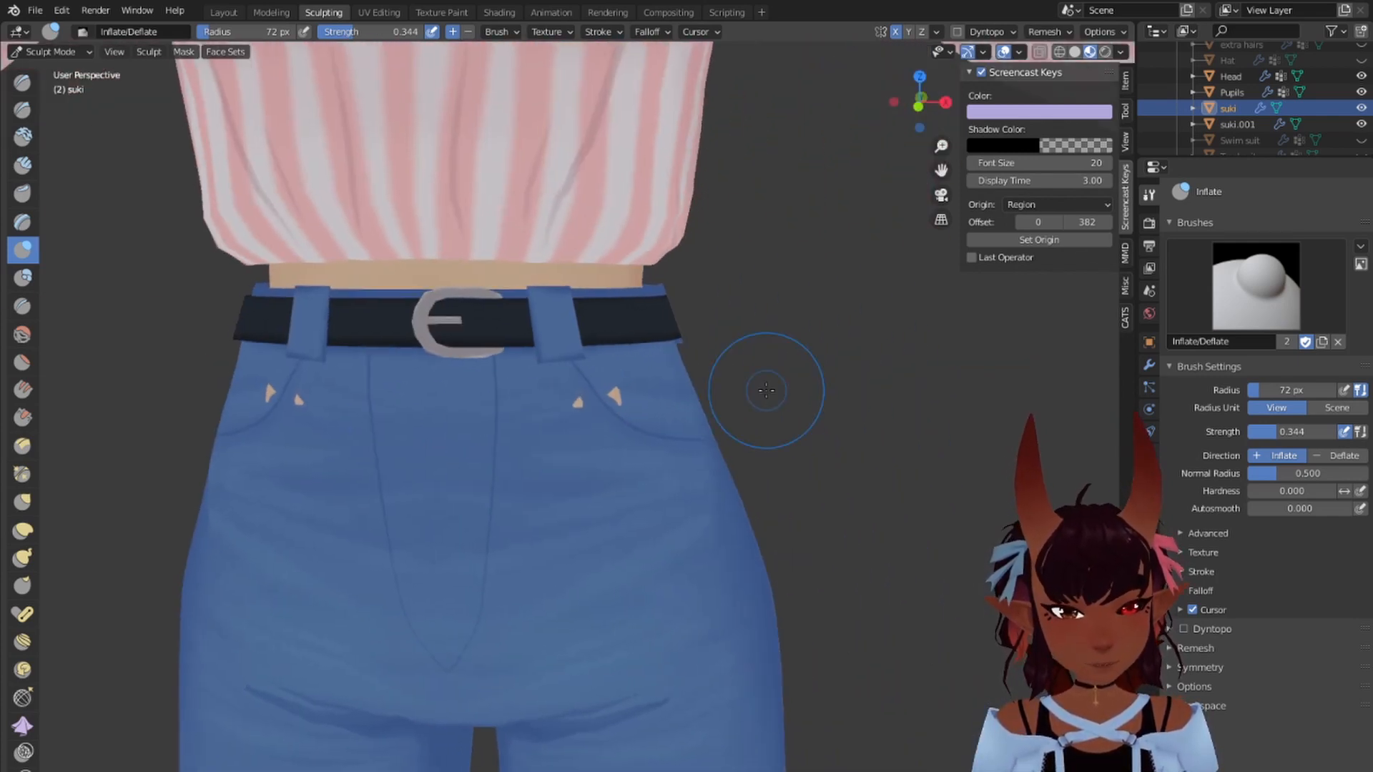
key(KP_1)
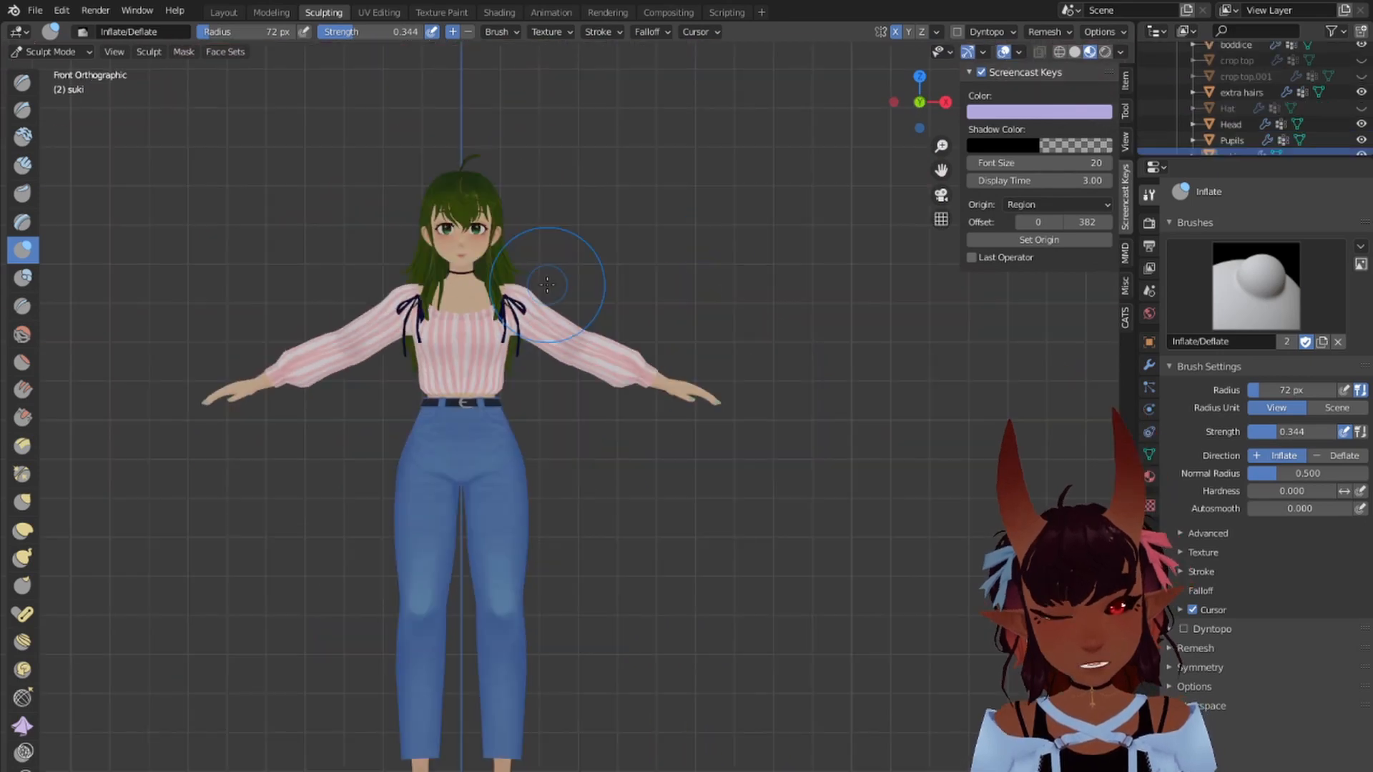
Step: Return to the Layout workspace, deselect everything and frame the whole character in front view
click(224, 12)
scroll(680, 380, down, 7)
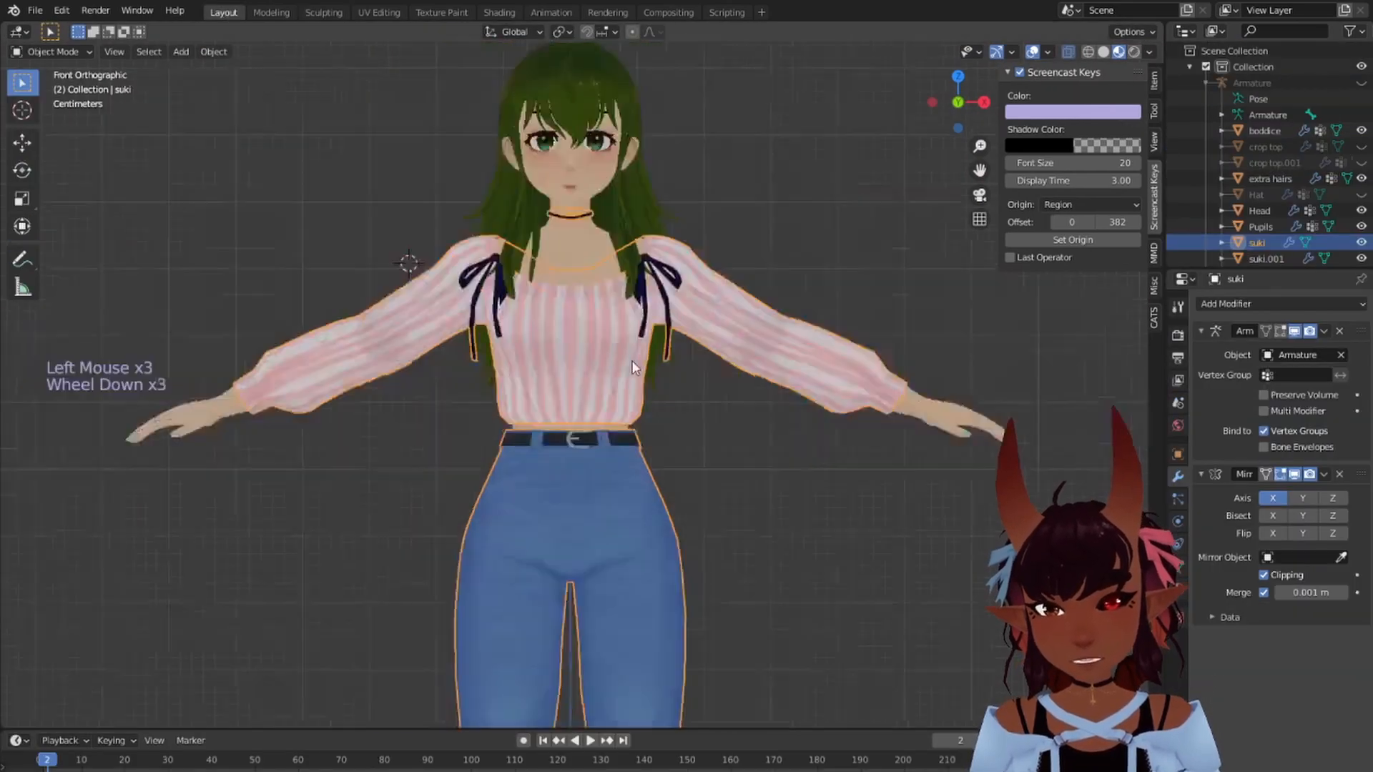
key(a)
key(a)
key(a)
scroll(671, 413, up, 4)
shift+scroll(671, 414, down, 3)
scroll(671, 414, down, 5)
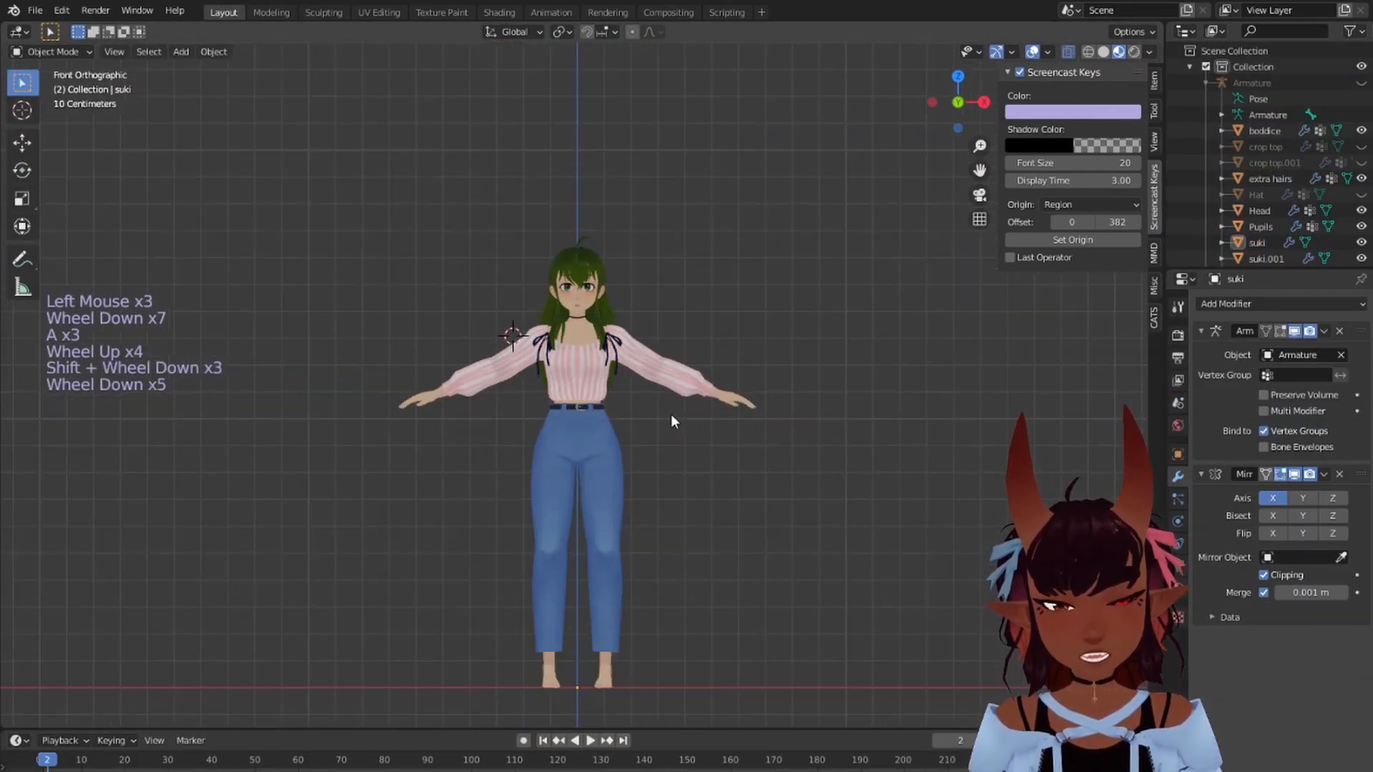
shift+middle_drag(671, 414, 677, 393)
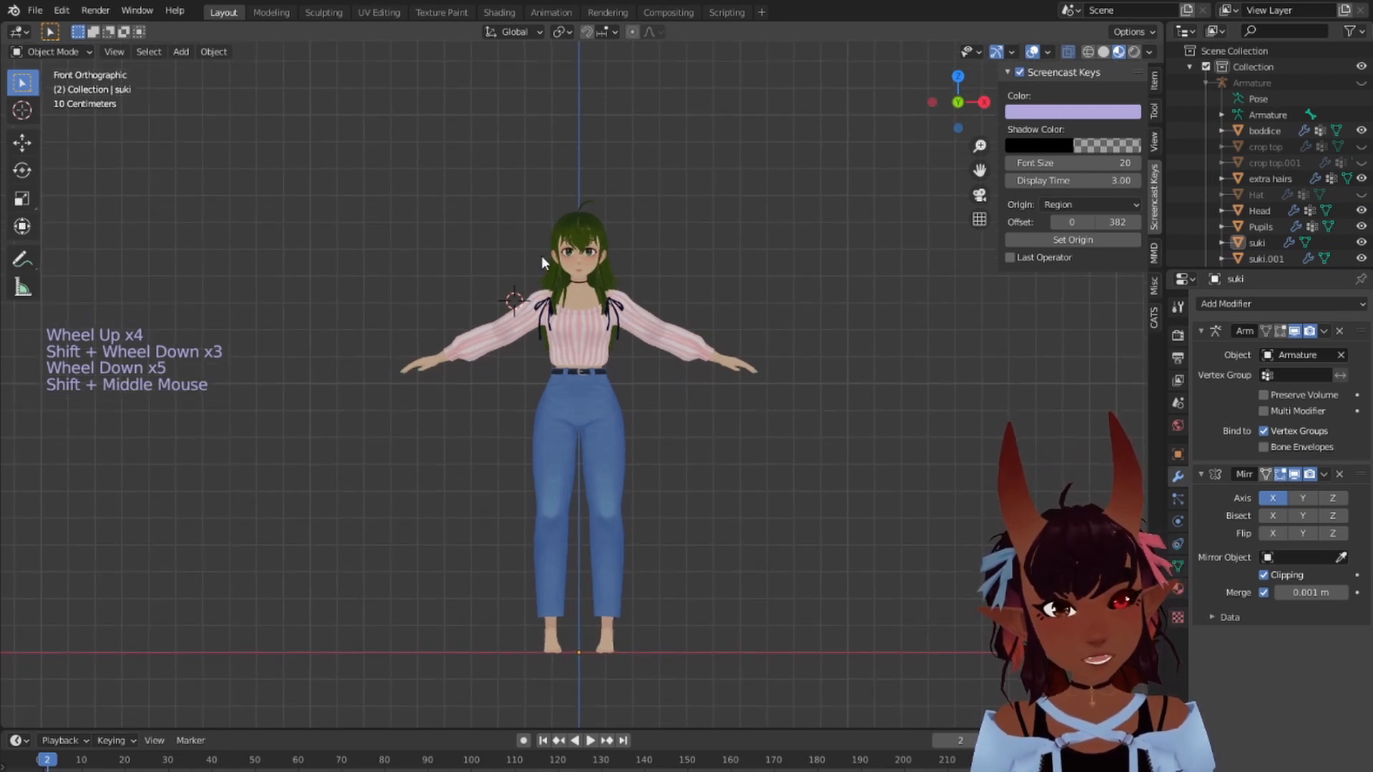
Step: Remove the anime base.001 material slot from suki, keeping only Tsukitopoutfit
click(1177, 588)
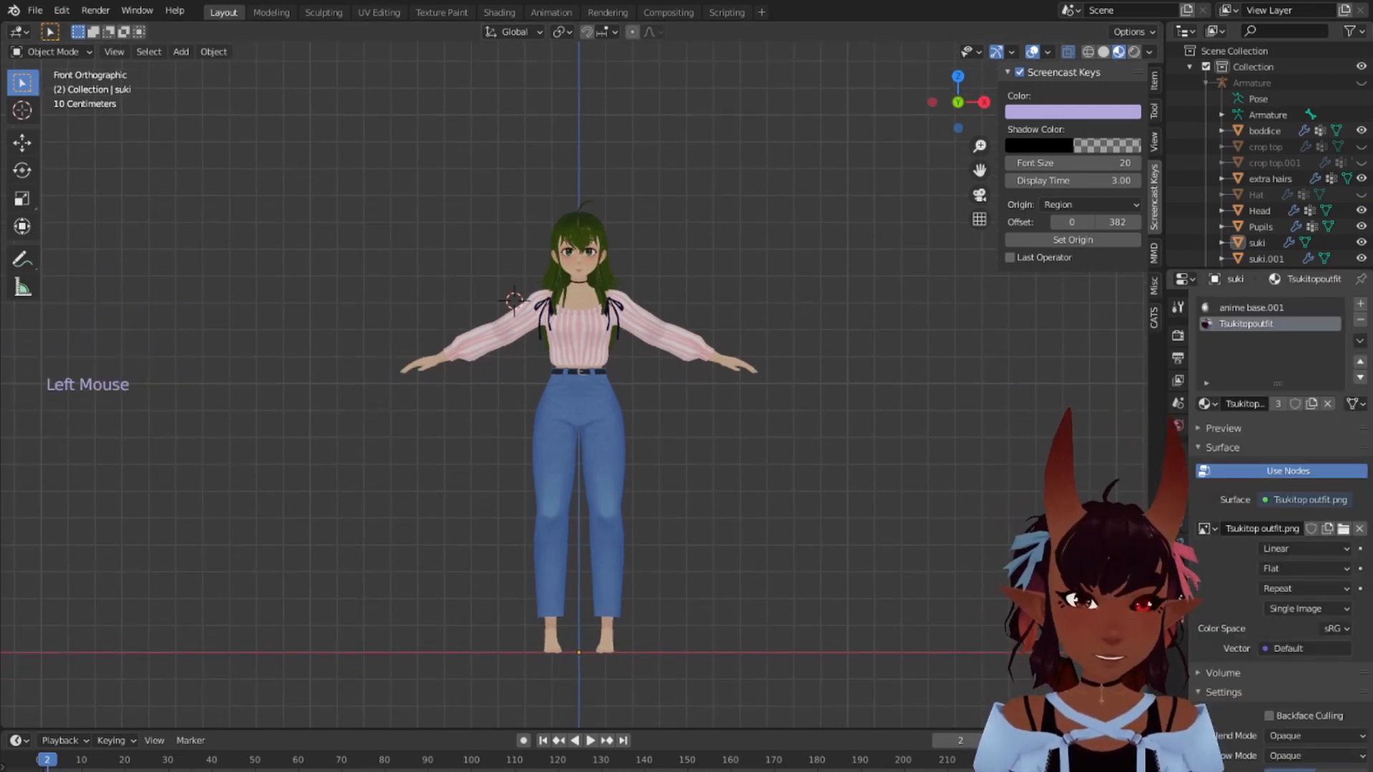
click(1264, 307)
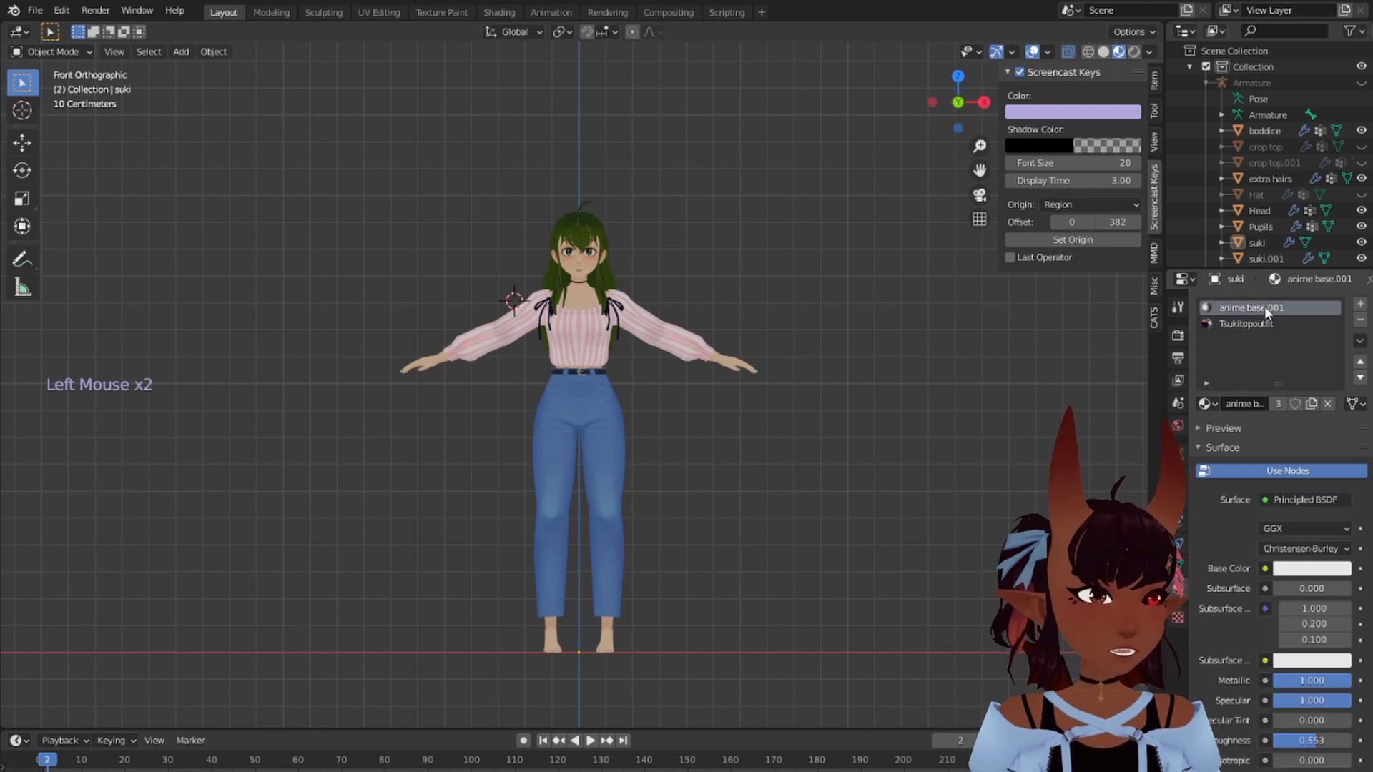
click(1360, 320)
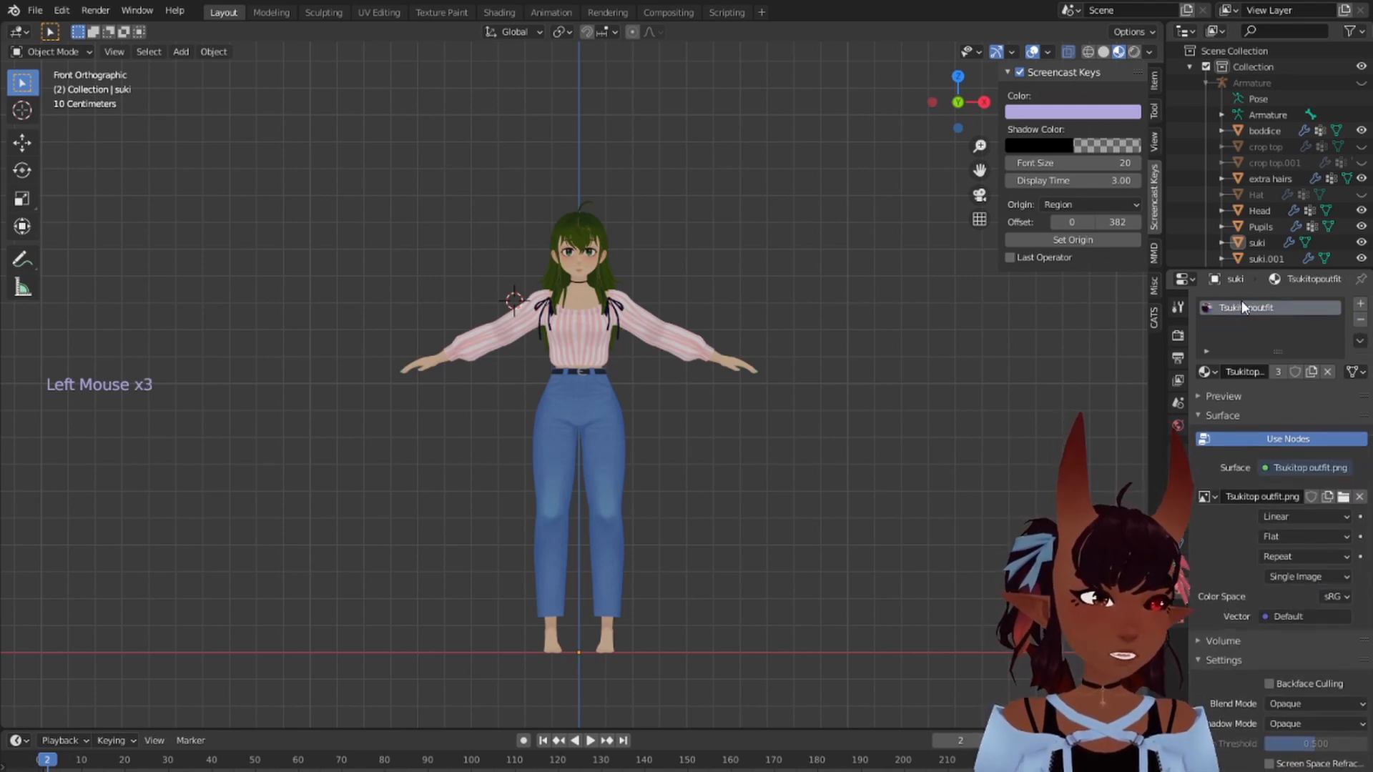
click(1235, 308)
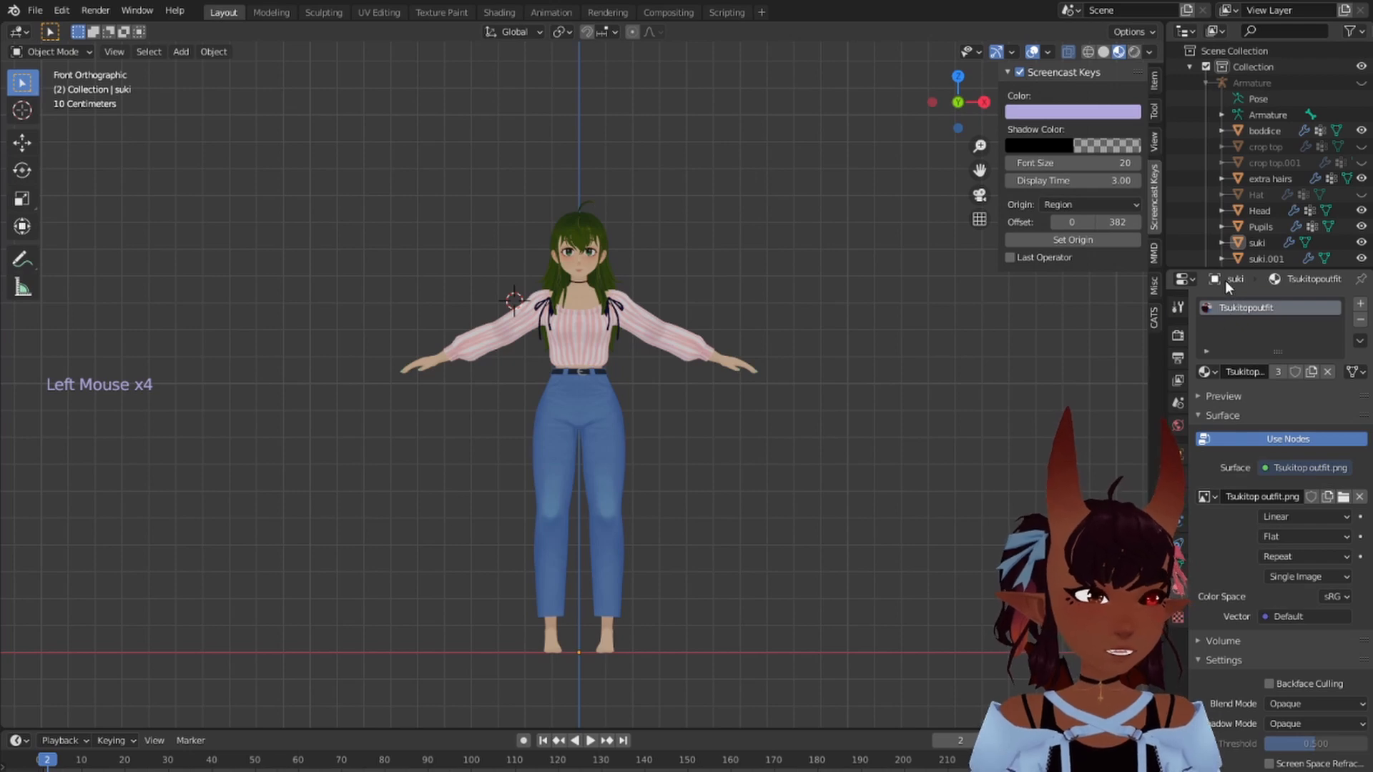
scroll(1259, 172, down, 4)
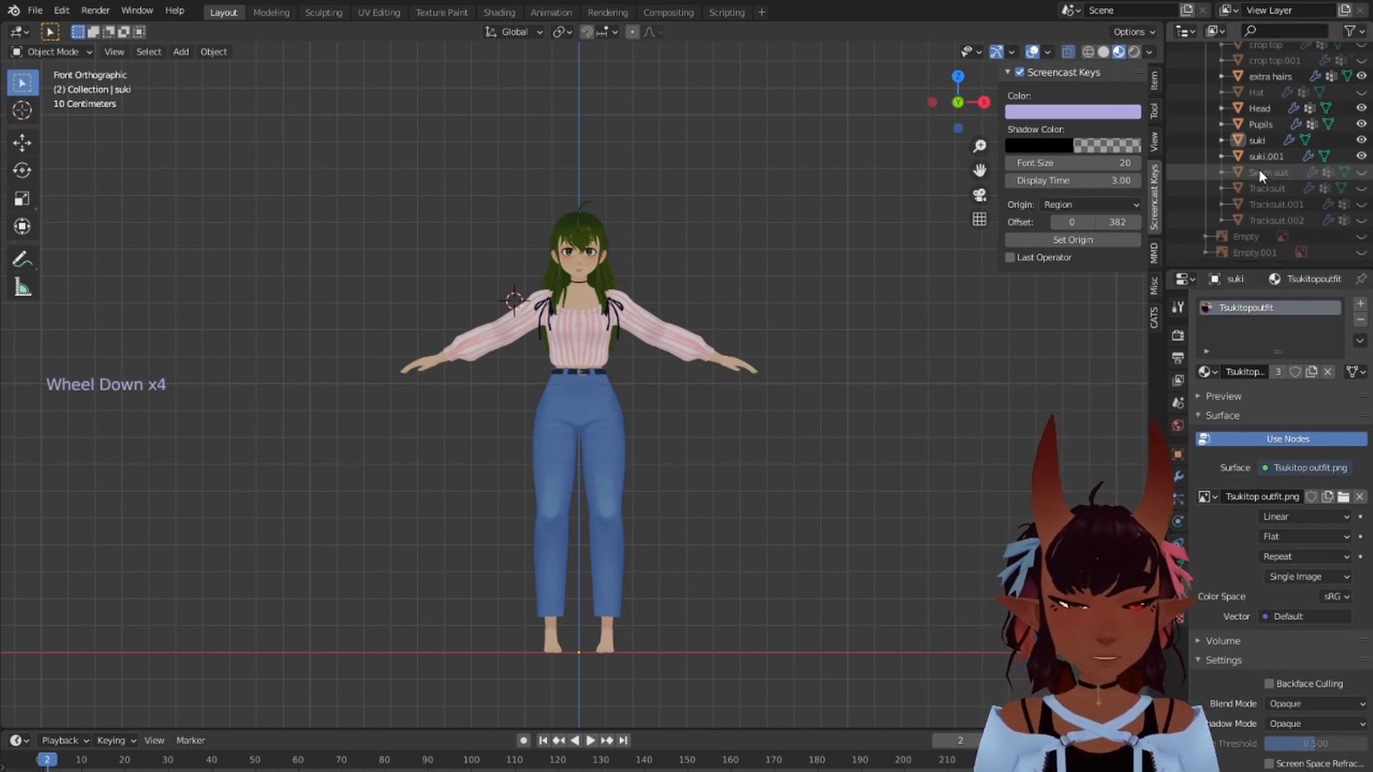
scroll(582, 349, up, 5)
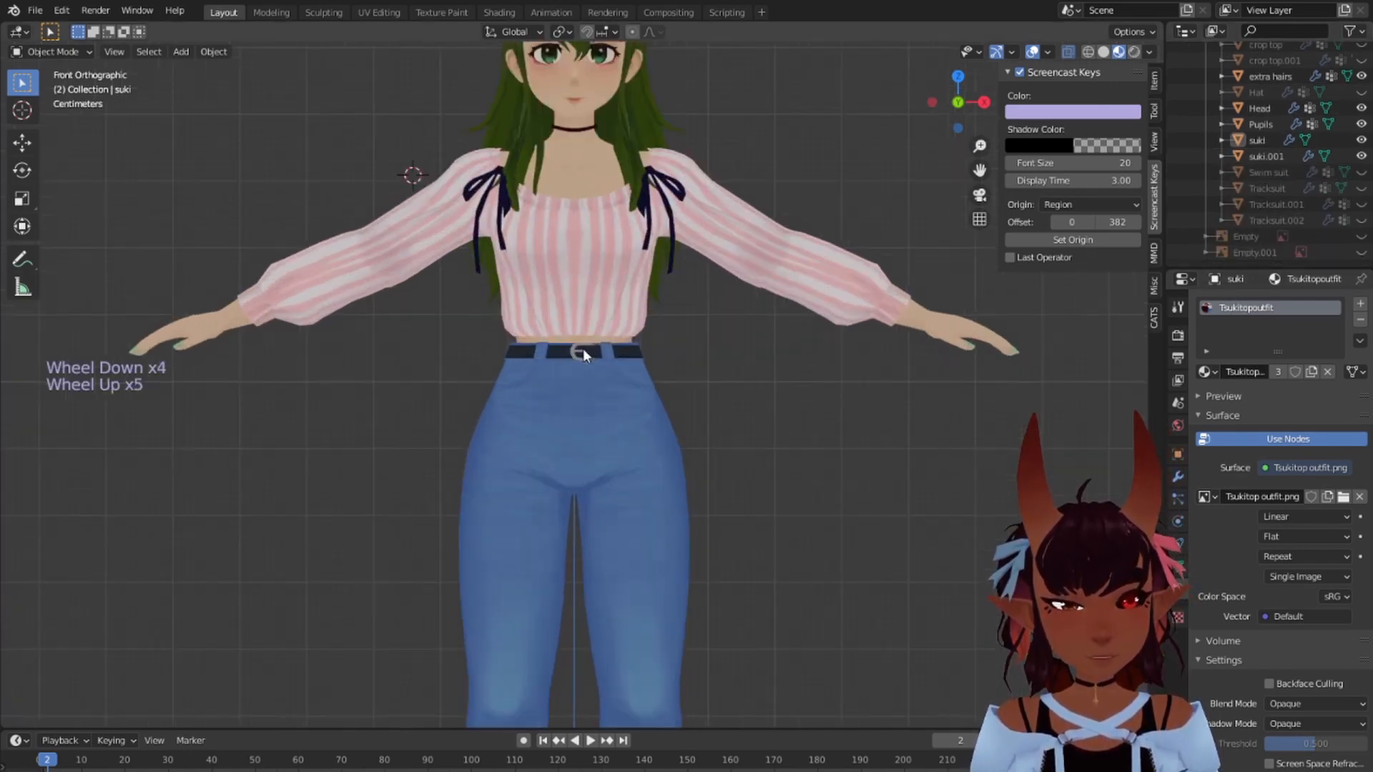
scroll(582, 349, down, 2)
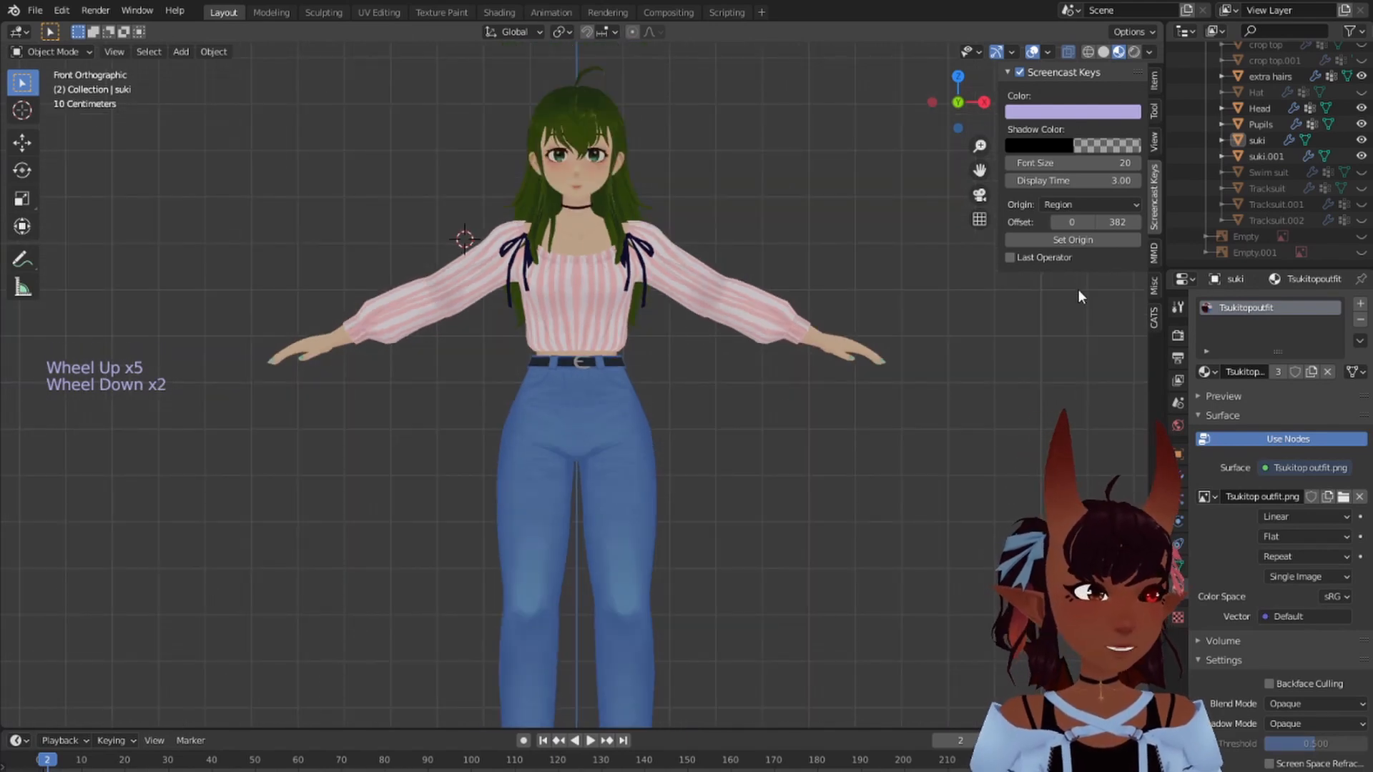
click(1214, 308)
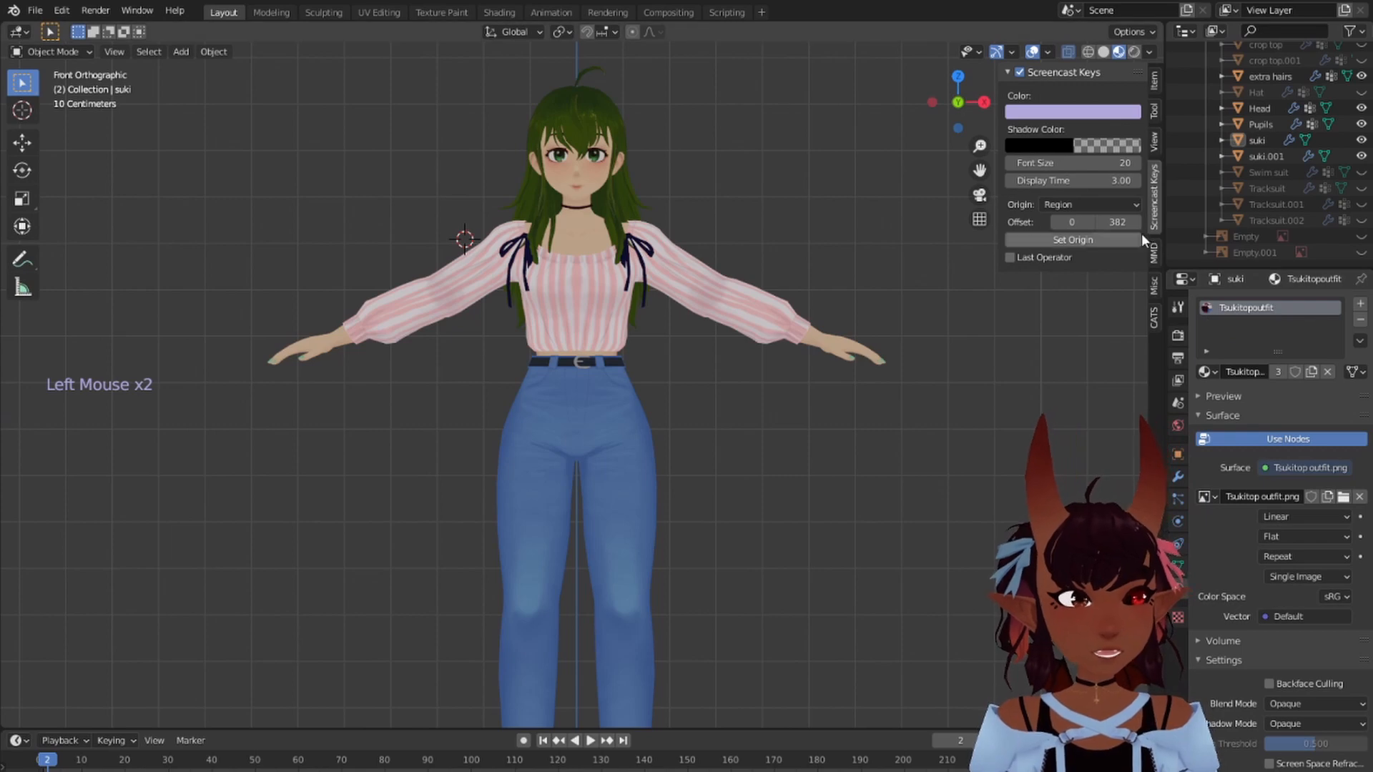
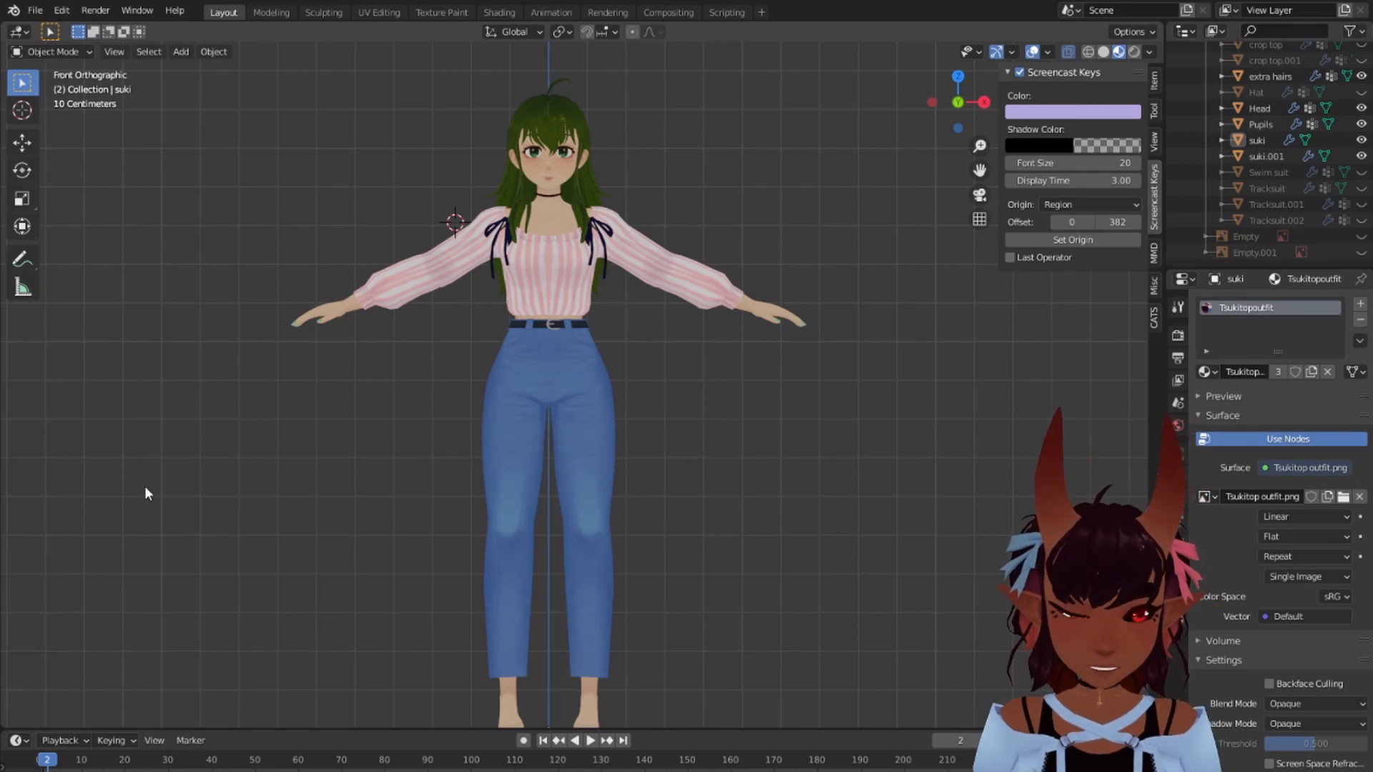
click(697, 638)
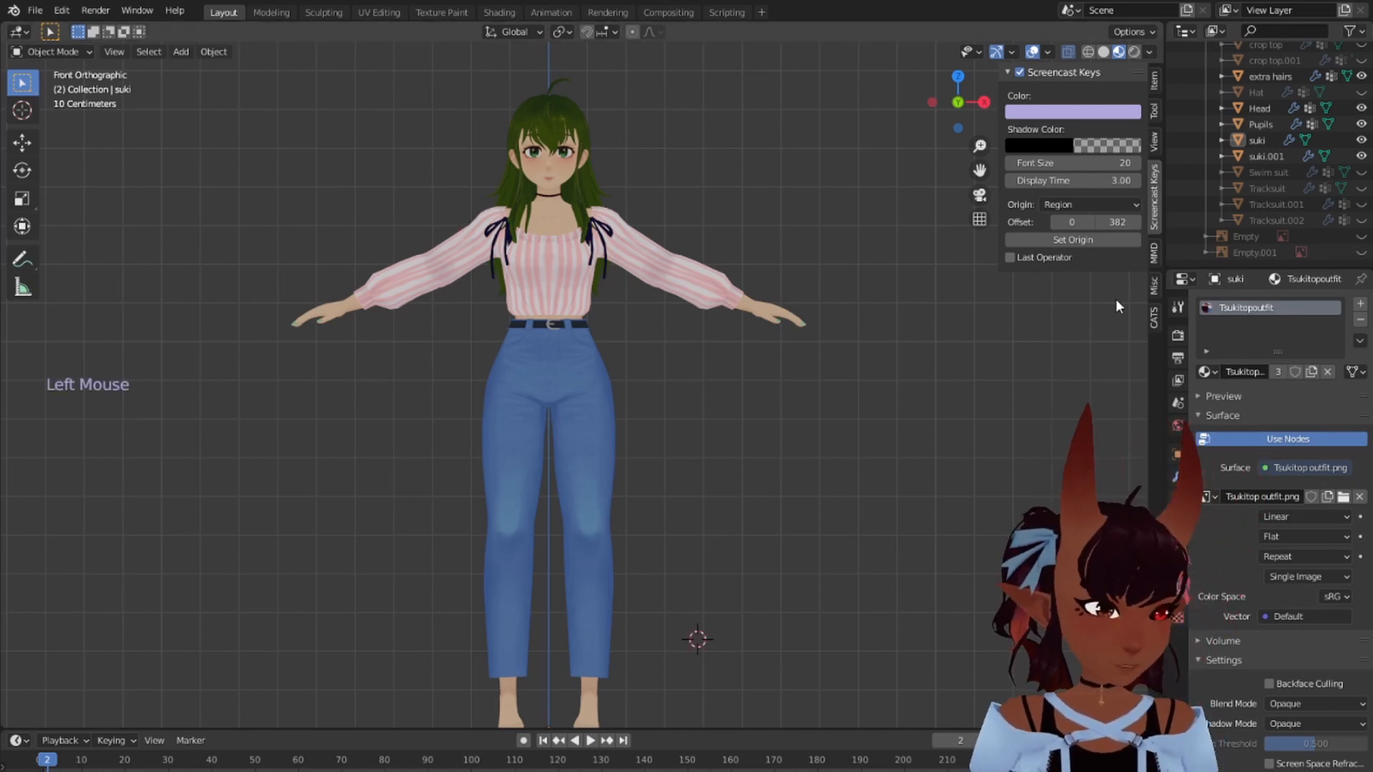
Step: Unhide the Armature so its bones show over the character
click(1255, 140)
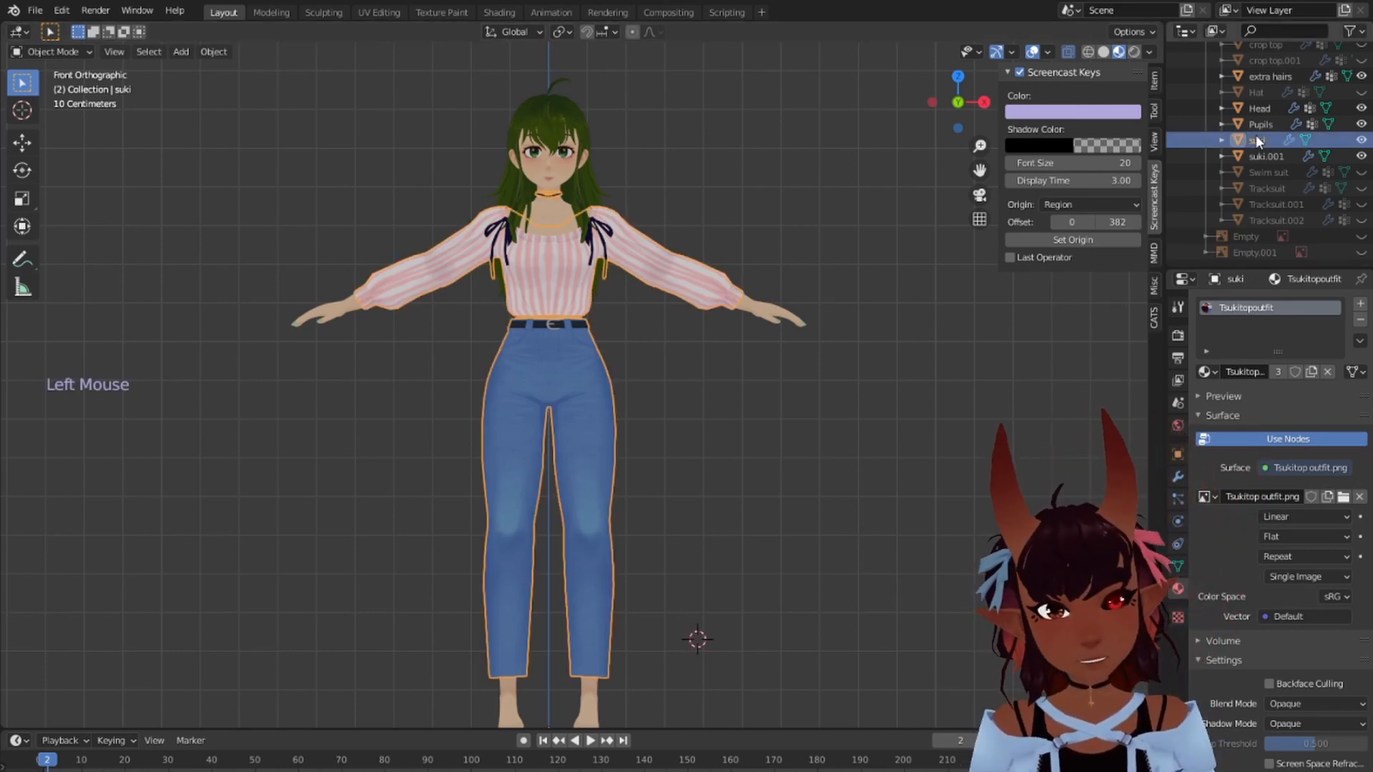
scroll(1264, 138, up, 7)
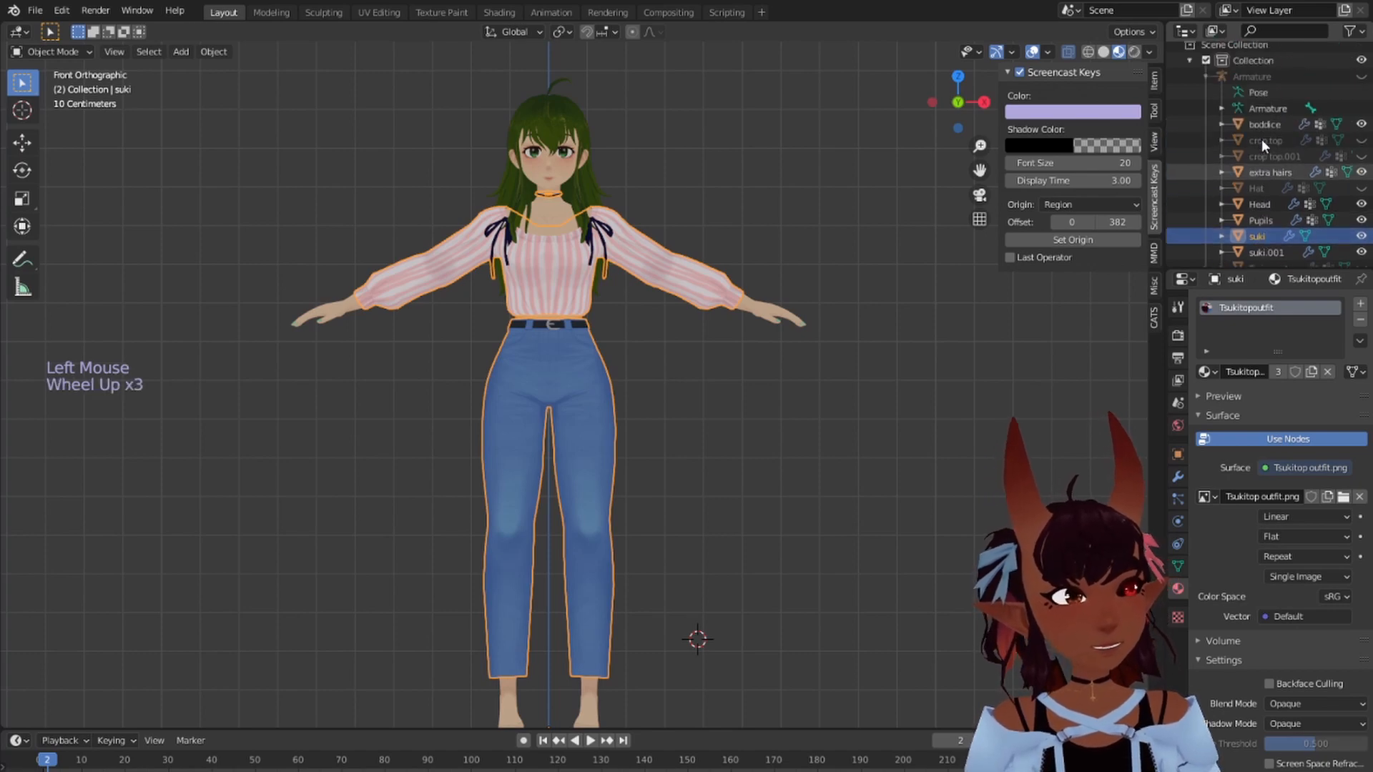
click(1361, 83)
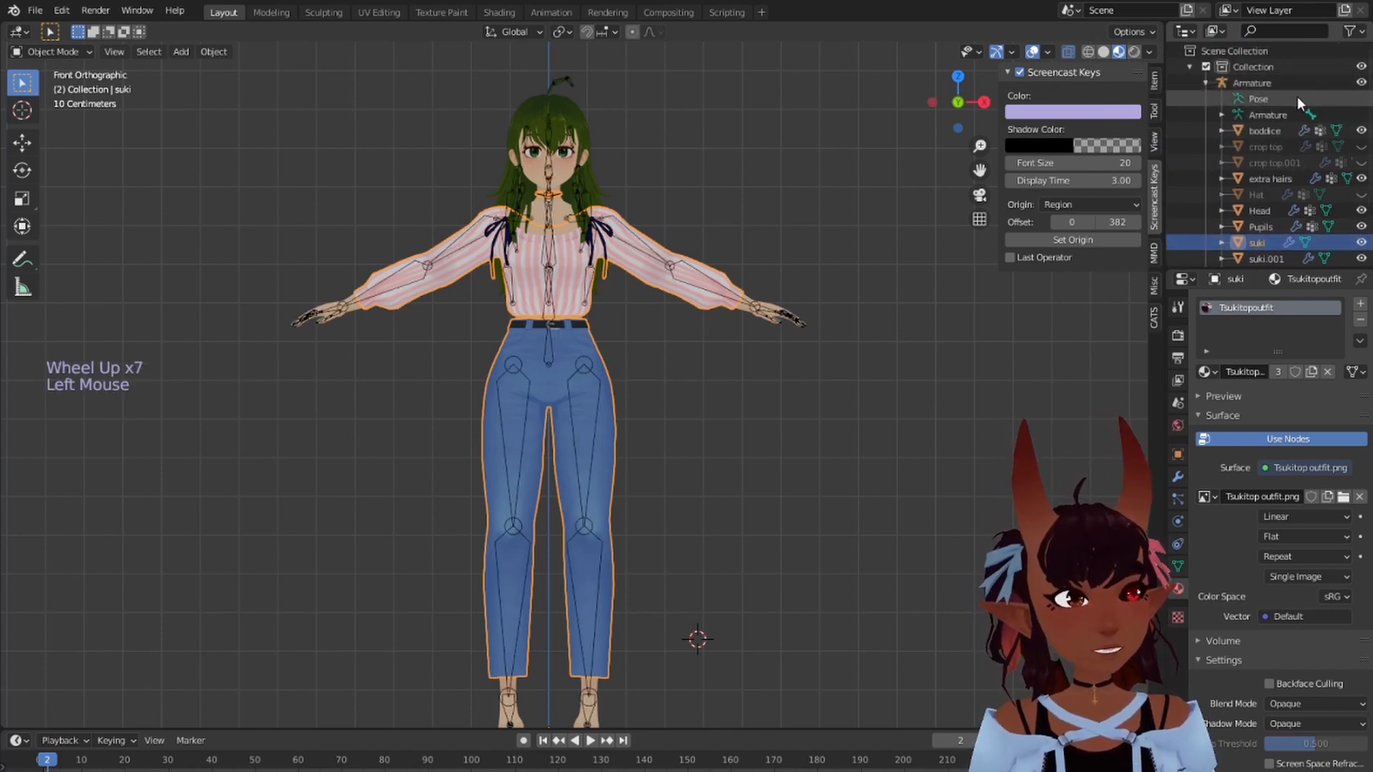
click(1279, 100)
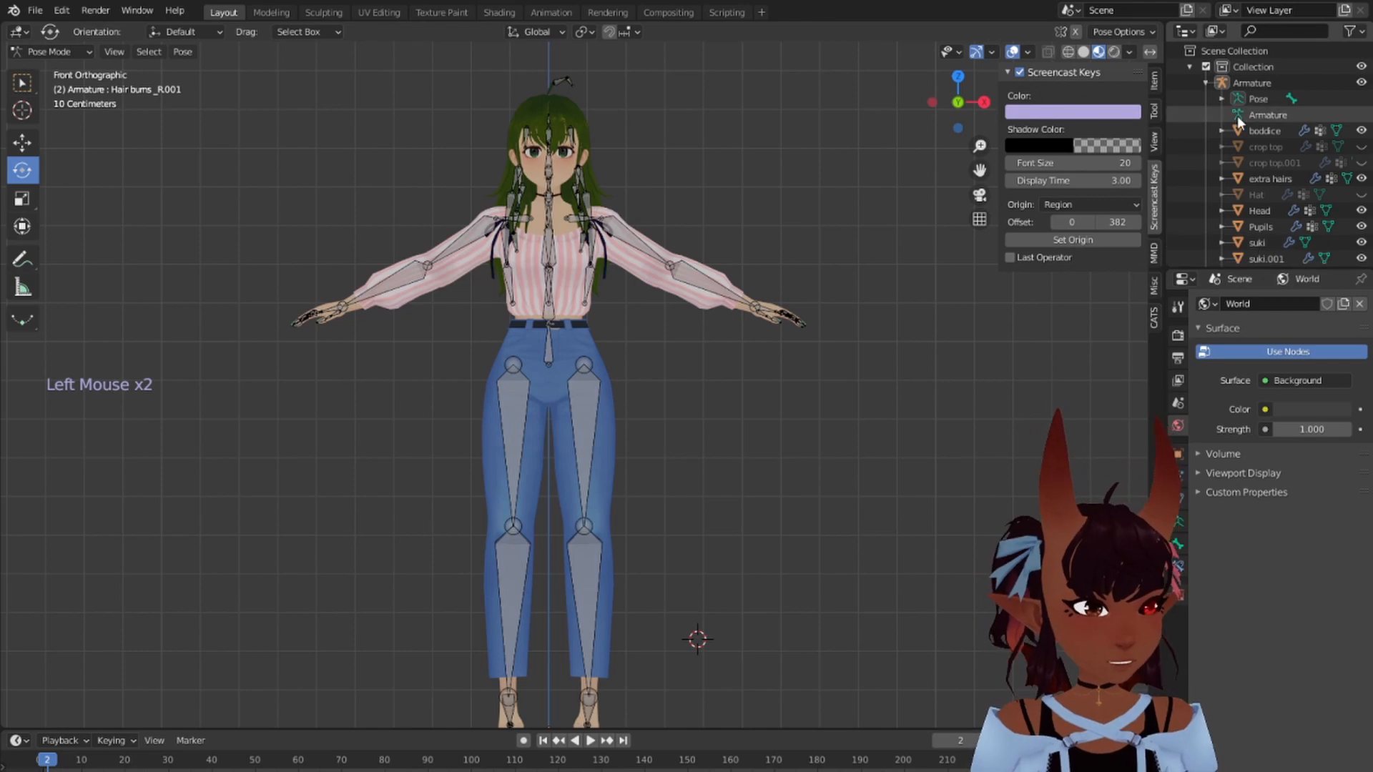
click(1247, 99)
Step: Apply the Mirror modifier on the suki clothing mesh
click(1254, 243)
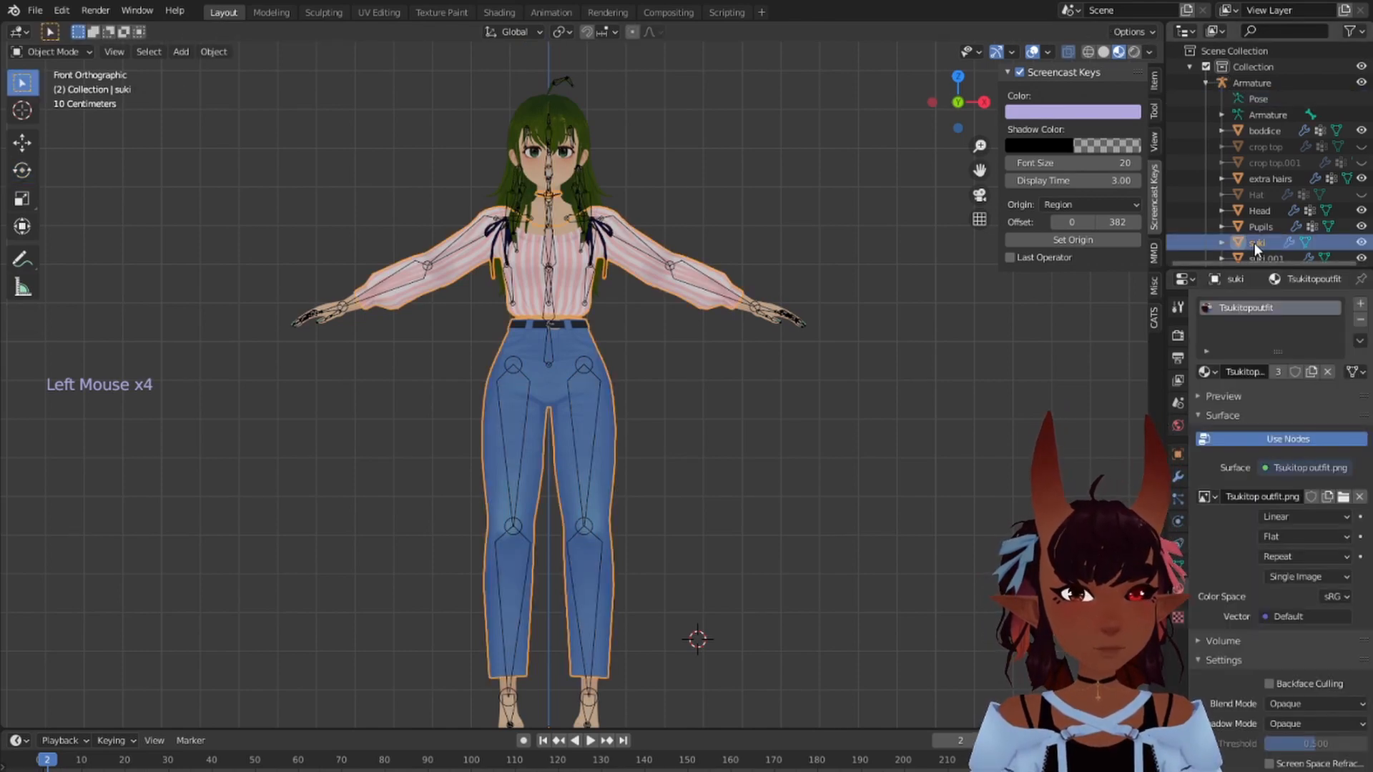
click(1178, 474)
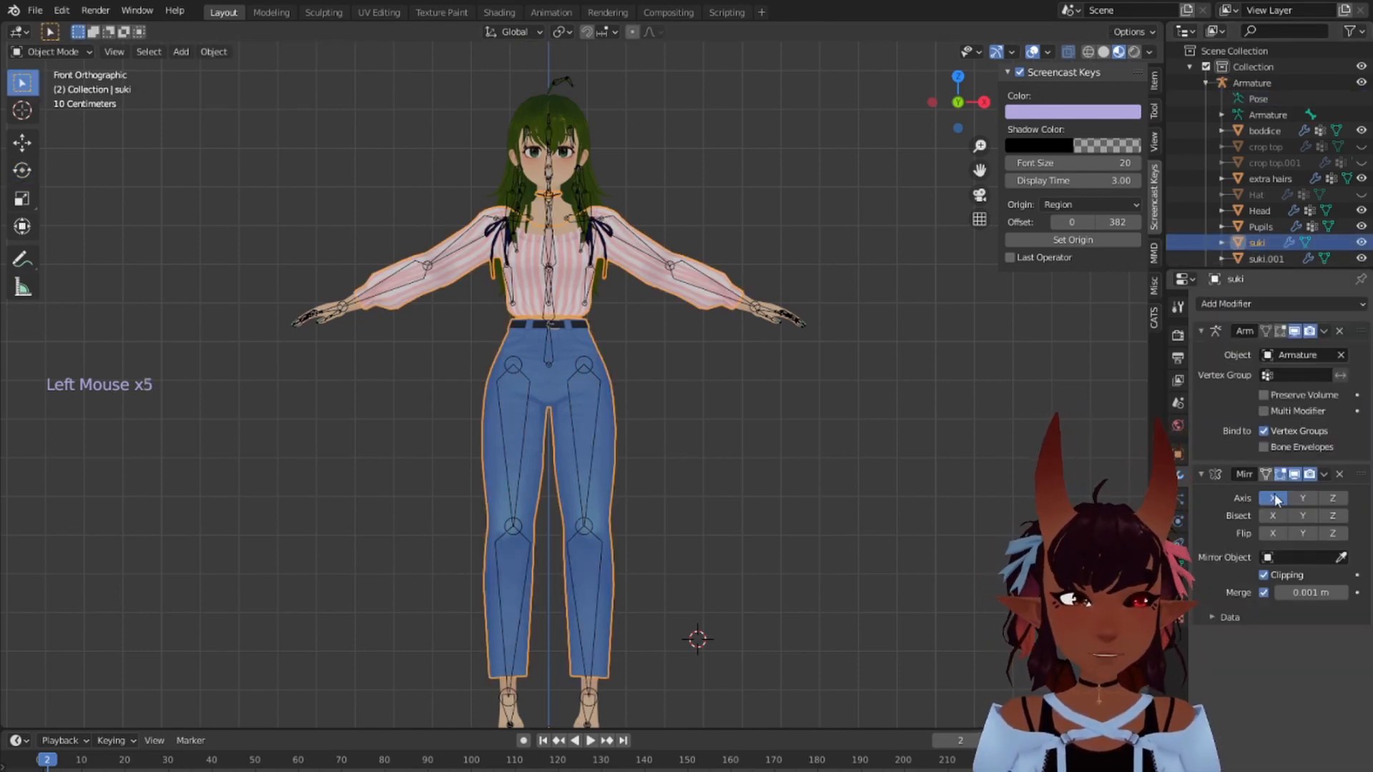
click(1324, 474)
click(1298, 482)
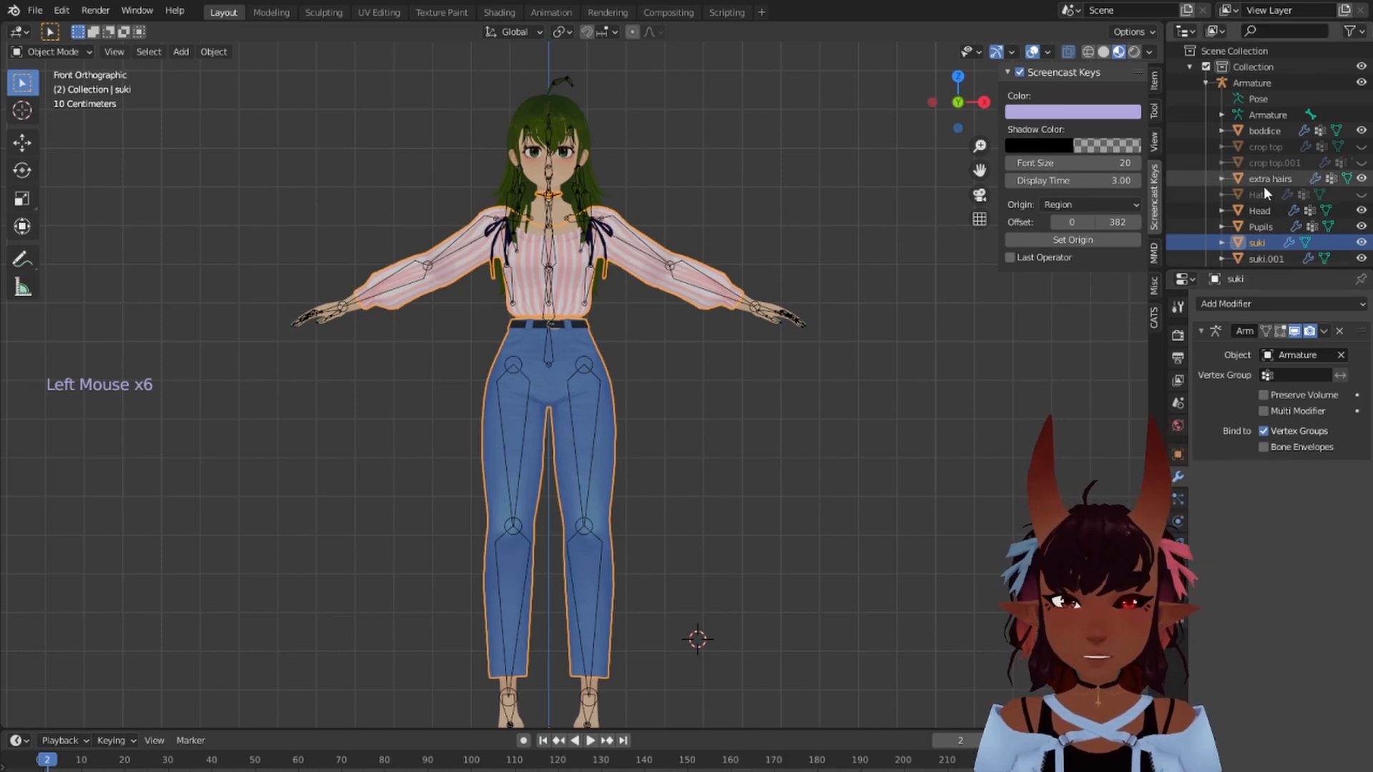
Step: Try rotating the left elbow bone in Pose Mode to test whether the sleeve follows the armature
click(1260, 98)
click(1260, 97)
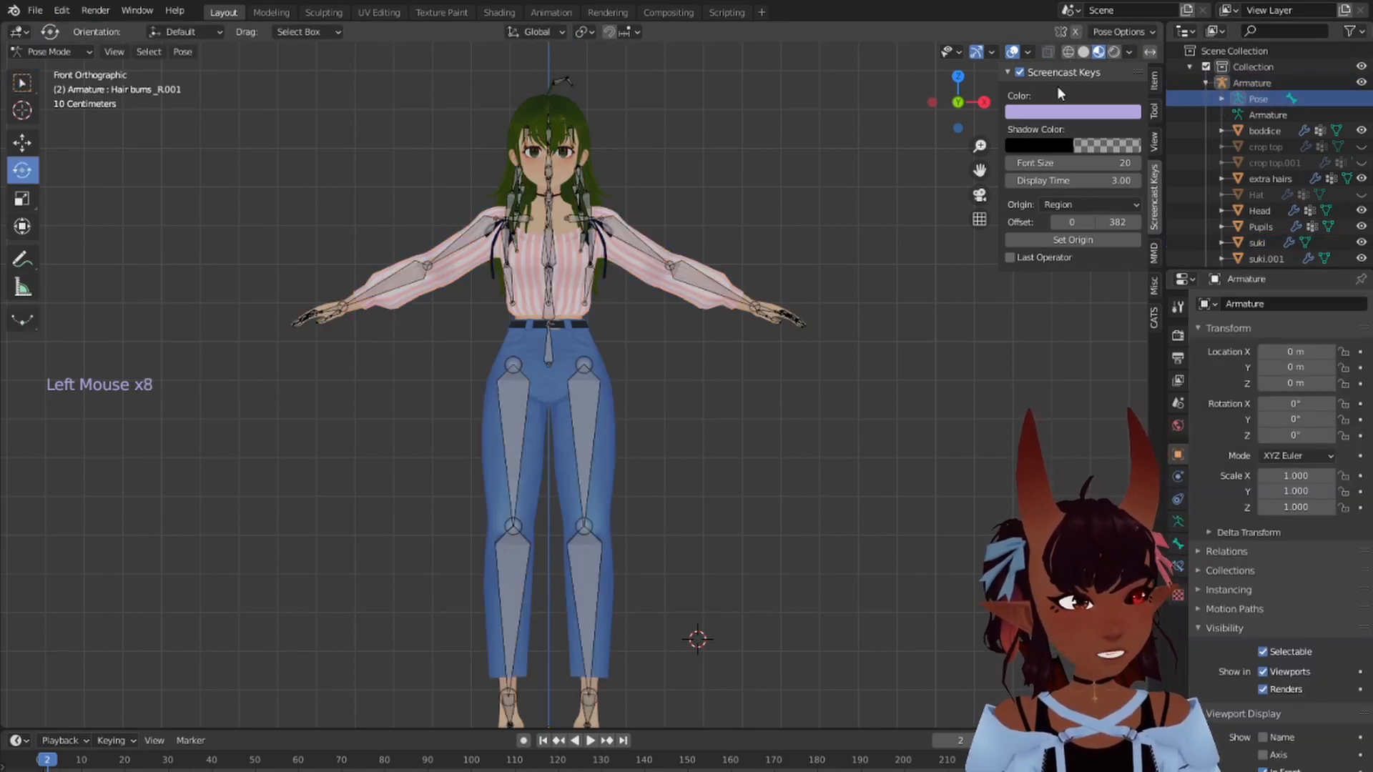
right_click(695, 286)
drag(695, 280, 708, 178)
drag(601, 103, 838, 218)
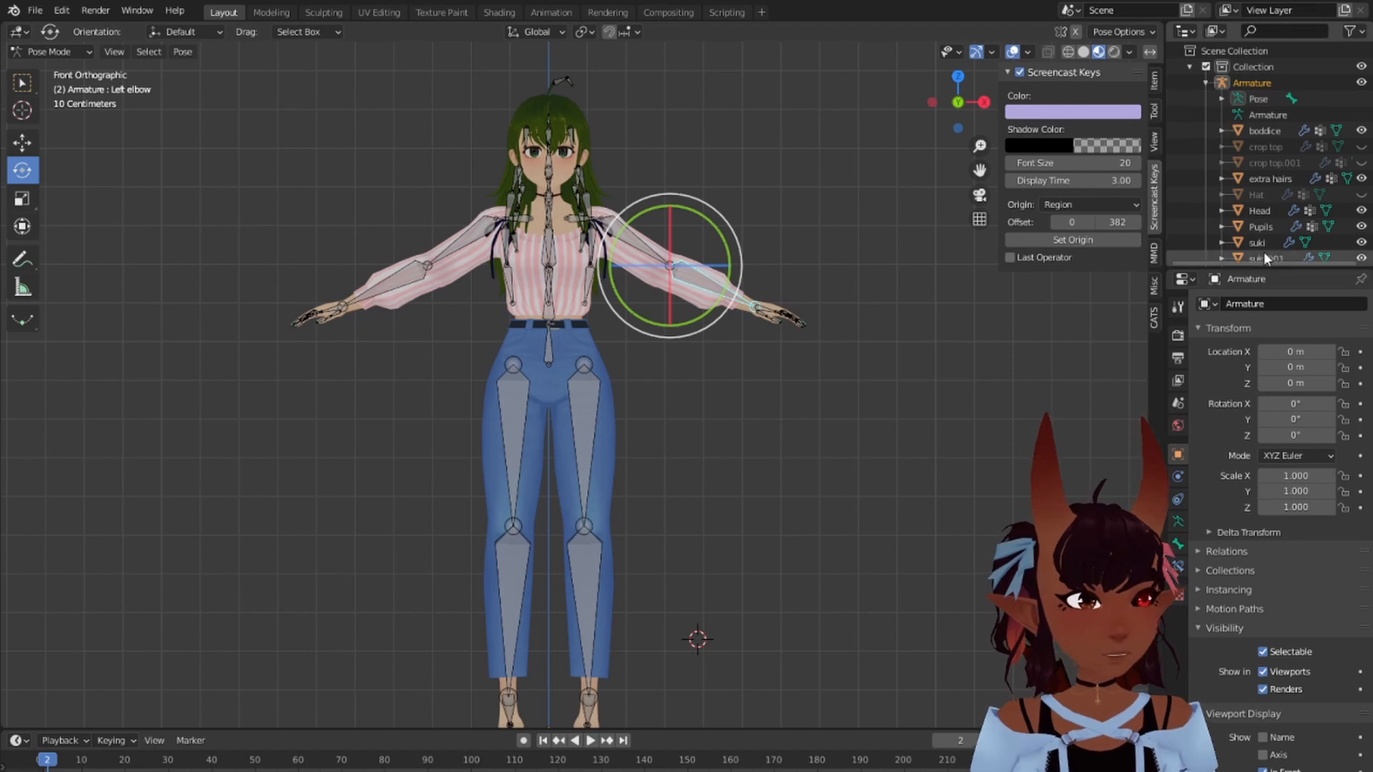
Step: Leave Pose Mode and join the suki.001 buckle into the suki clothing mesh
scroll(1266, 243, down, 10)
click(1253, 140)
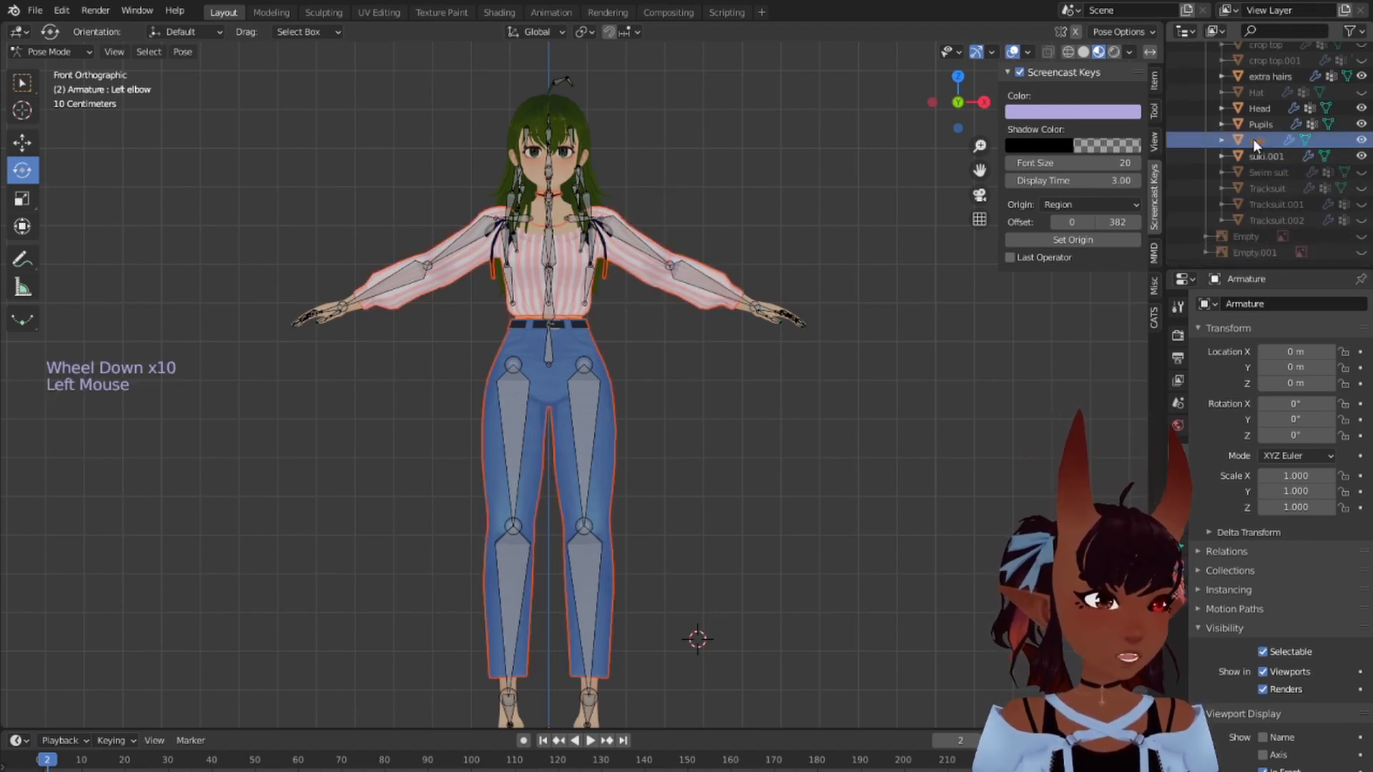
click(1257, 149)
click(1258, 156)
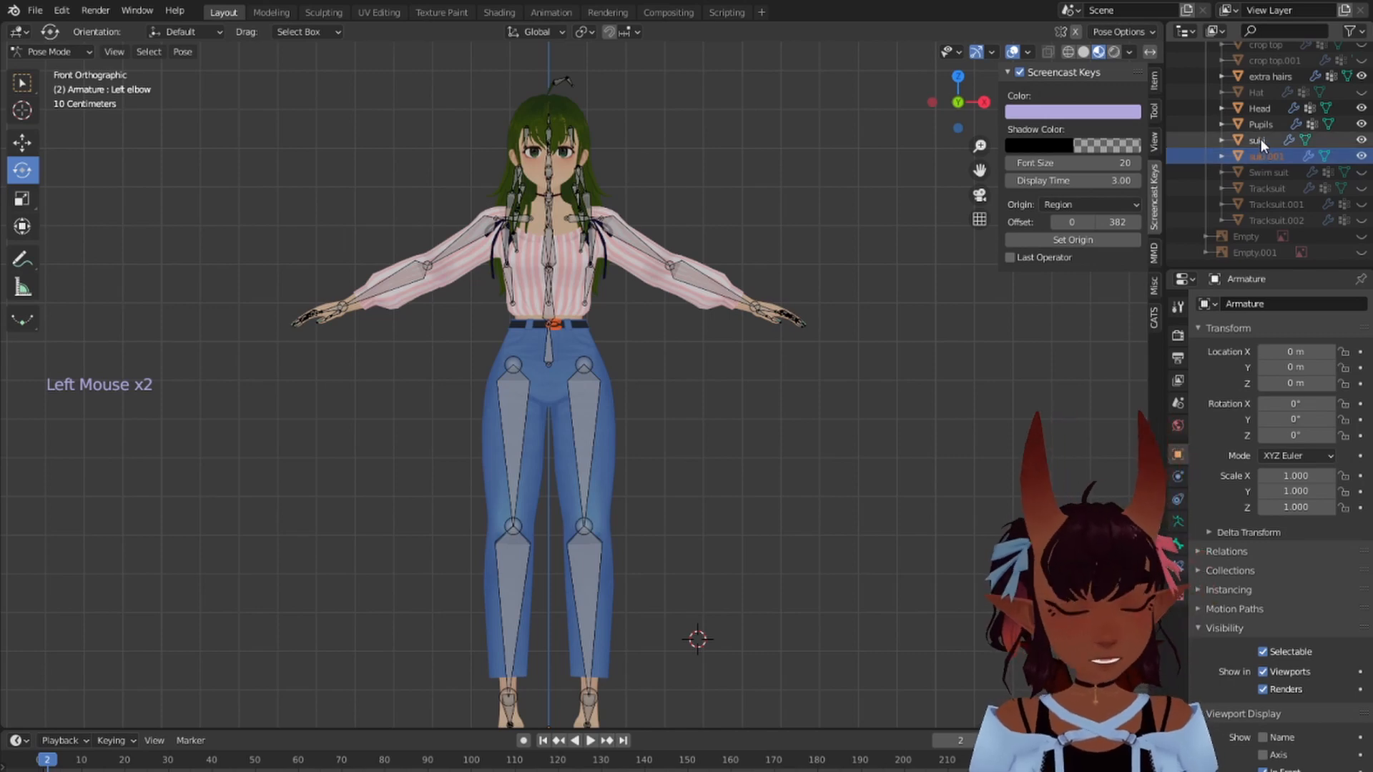
ctrl+click(1259, 141)
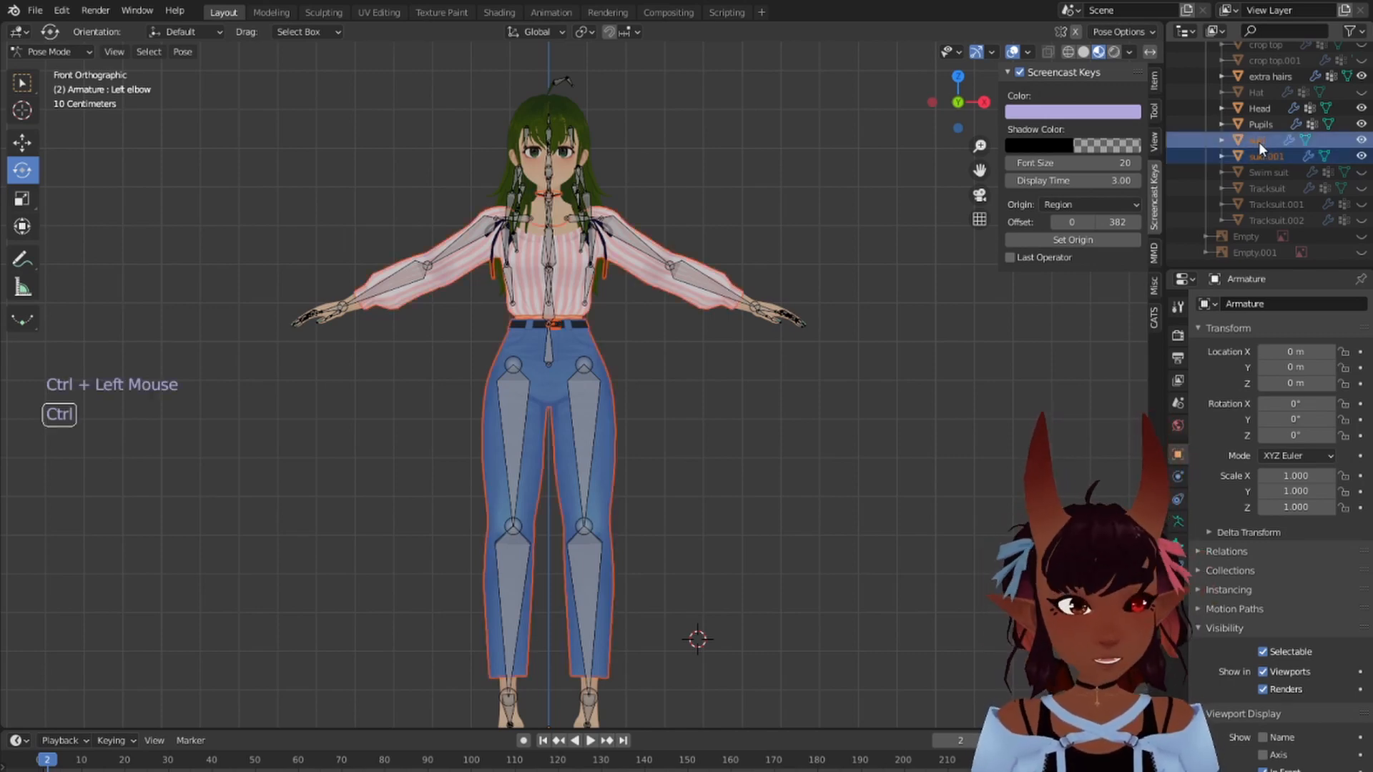
click(1154, 316)
click(1076, 172)
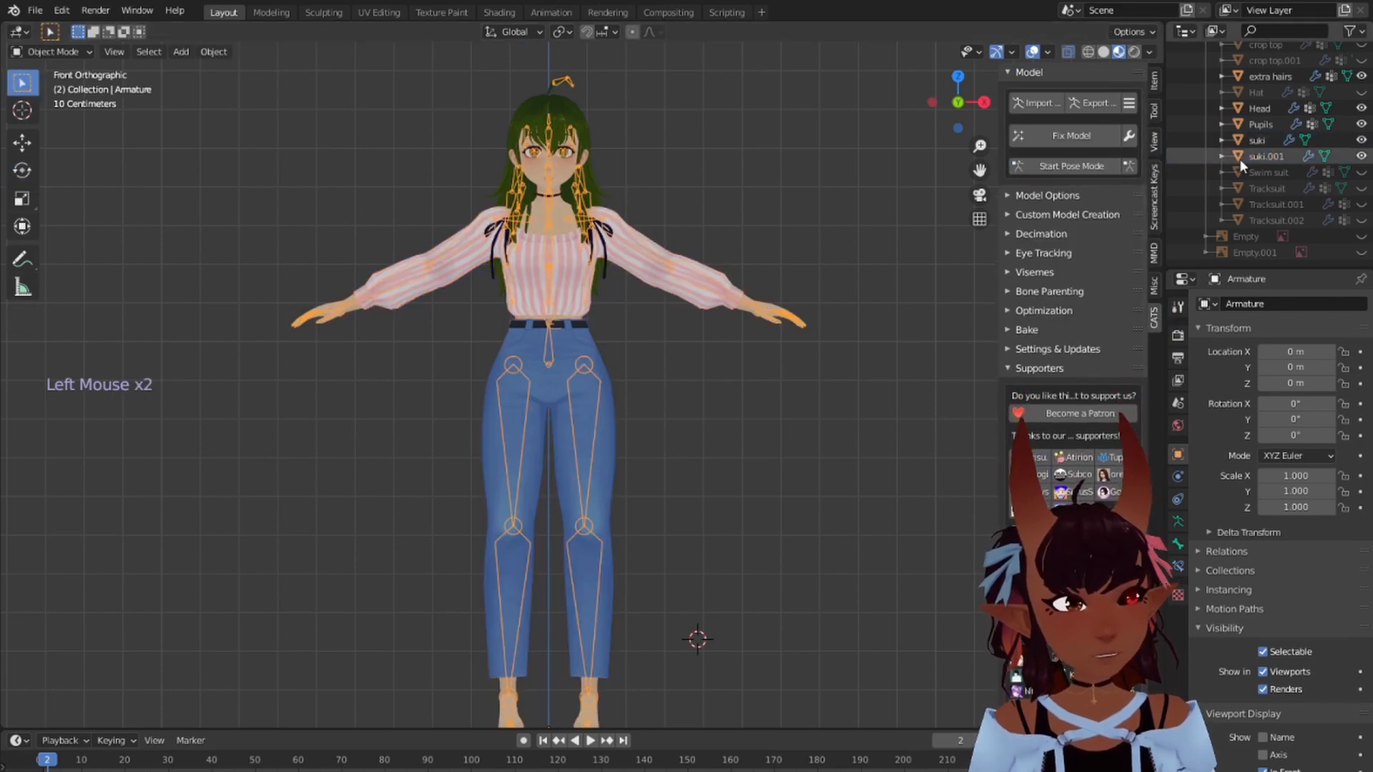
click(1258, 156)
ctrl+click(1255, 140)
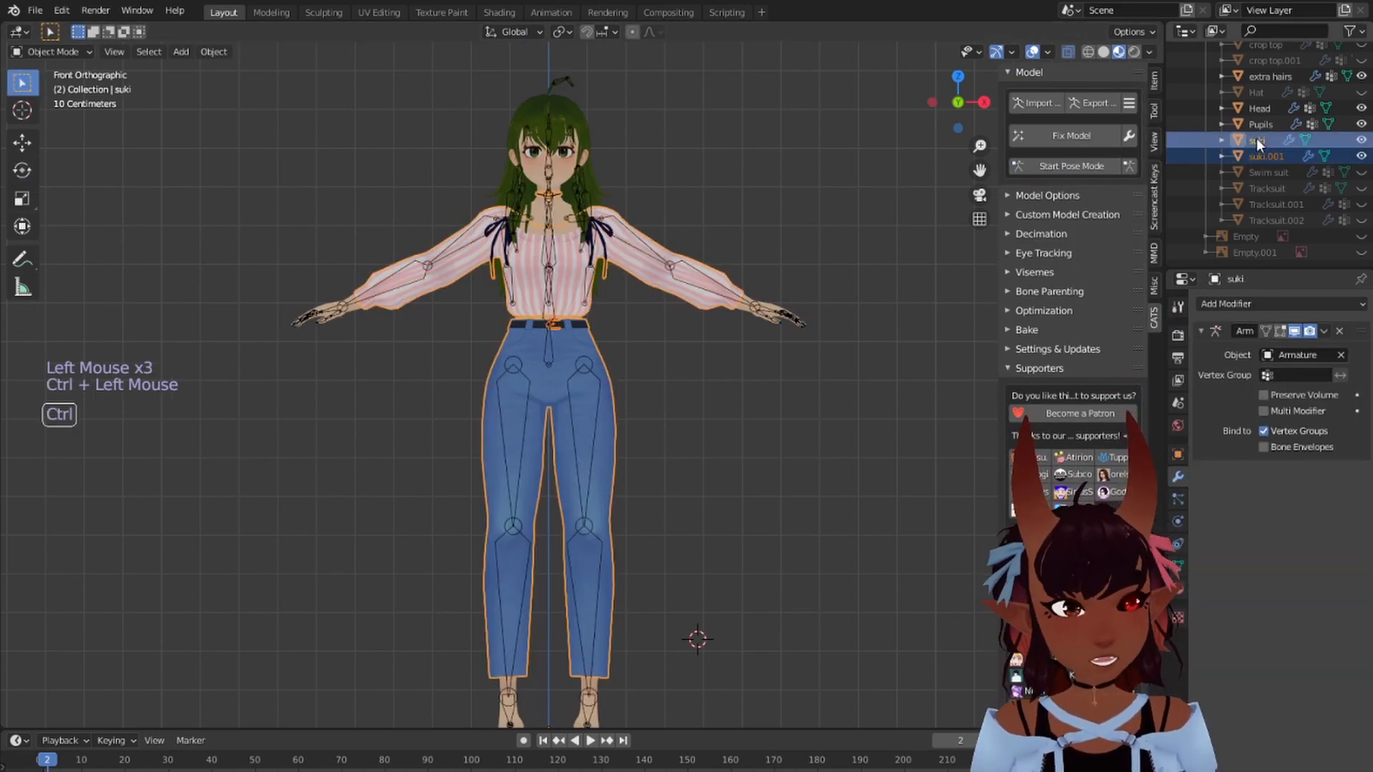
key(ctrl+j)
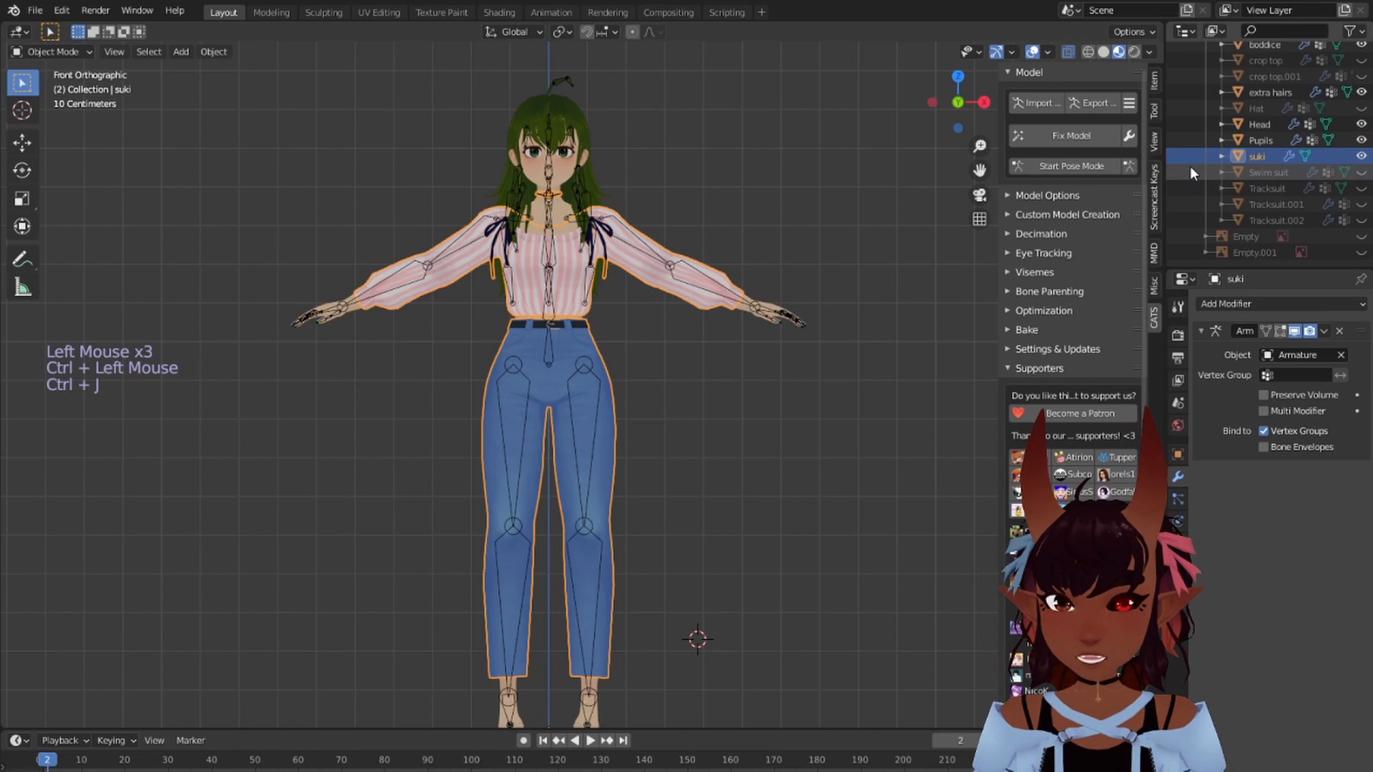
Step: Toggle the joined suki mesh's visibility off and on to check which parts it contains
click(1360, 157)
click(1360, 158)
click(1360, 159)
click(1360, 158)
click(1264, 159)
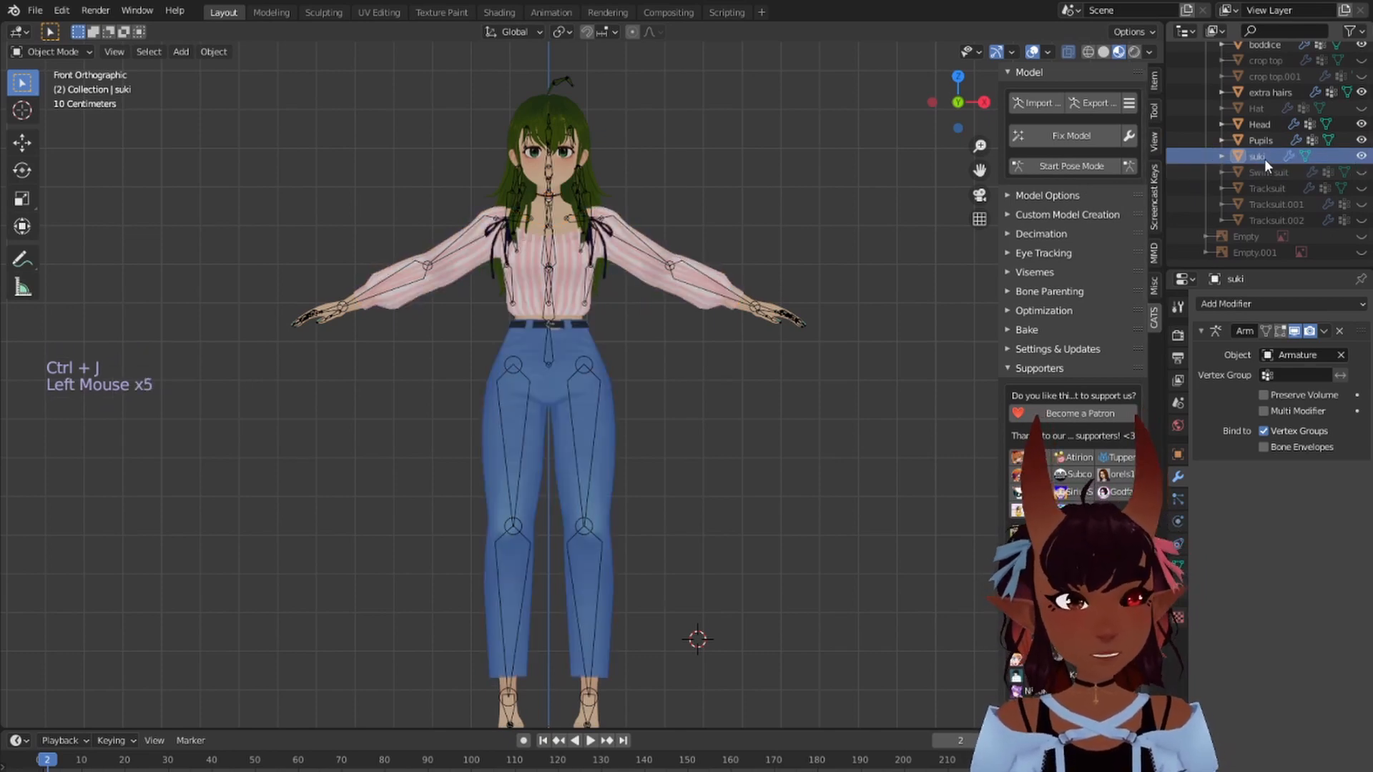
Step: Add a Data Transfer modifier to suki with boddice as the source and Vertex Groups enabled under Vertex Data
click(1259, 157)
click(1231, 303)
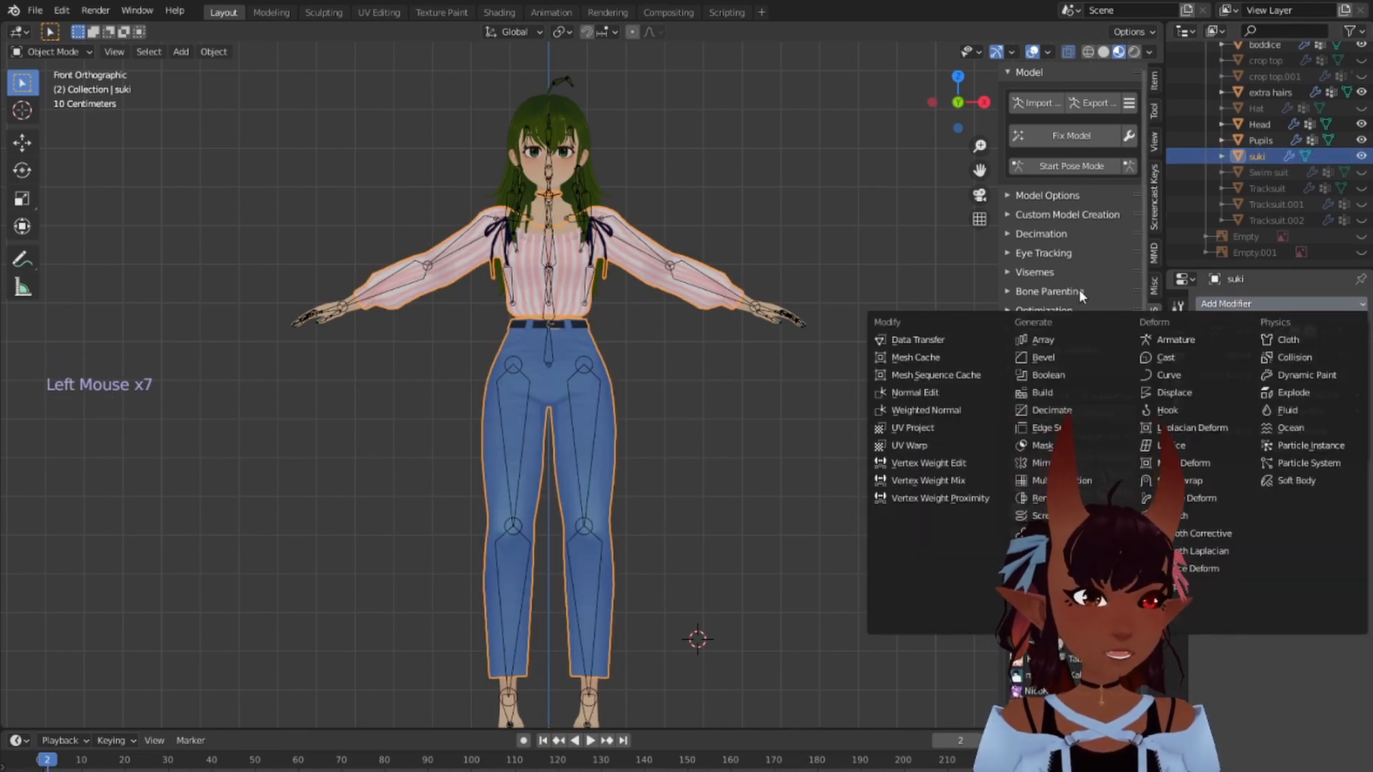
click(943, 340)
click(1300, 499)
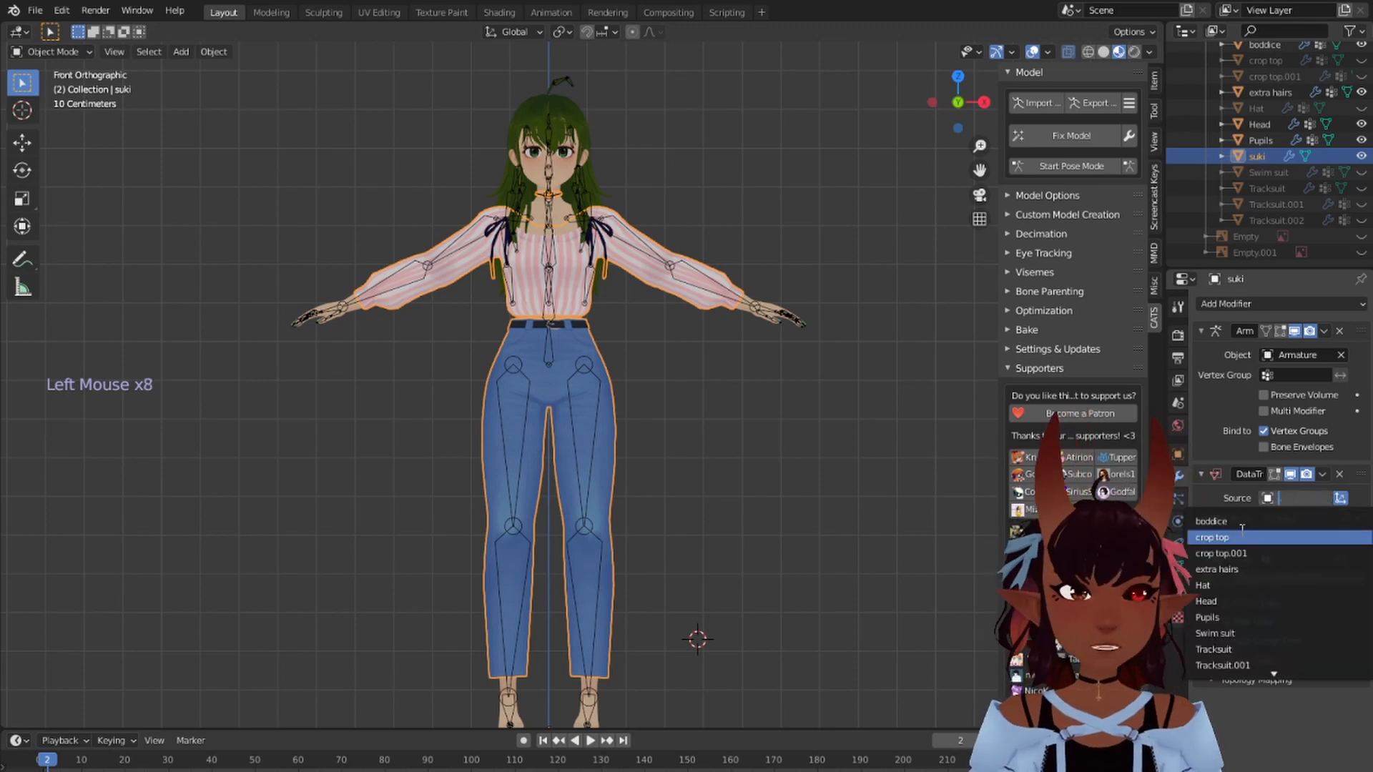
click(1216, 521)
scroll(1264, 168, up, 3)
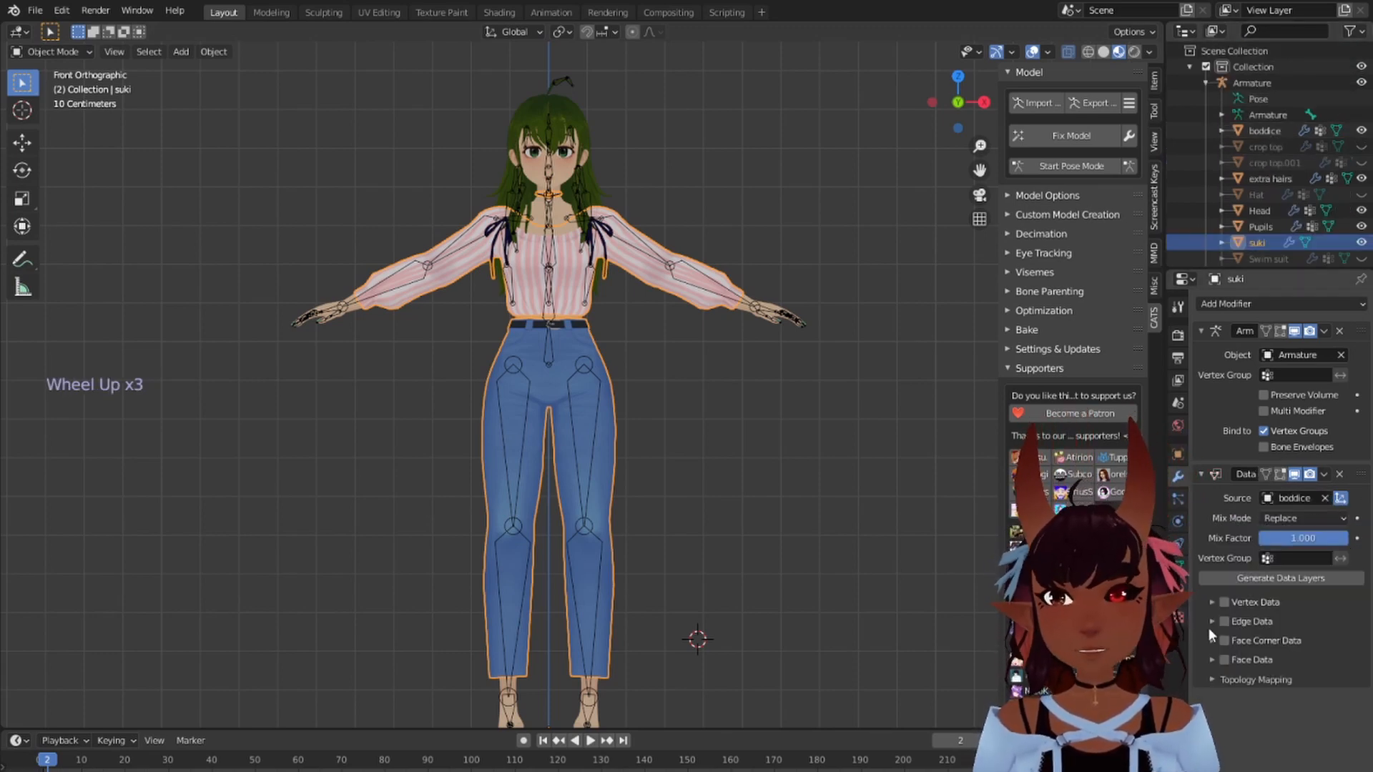
click(1222, 602)
click(1211, 603)
click(1229, 627)
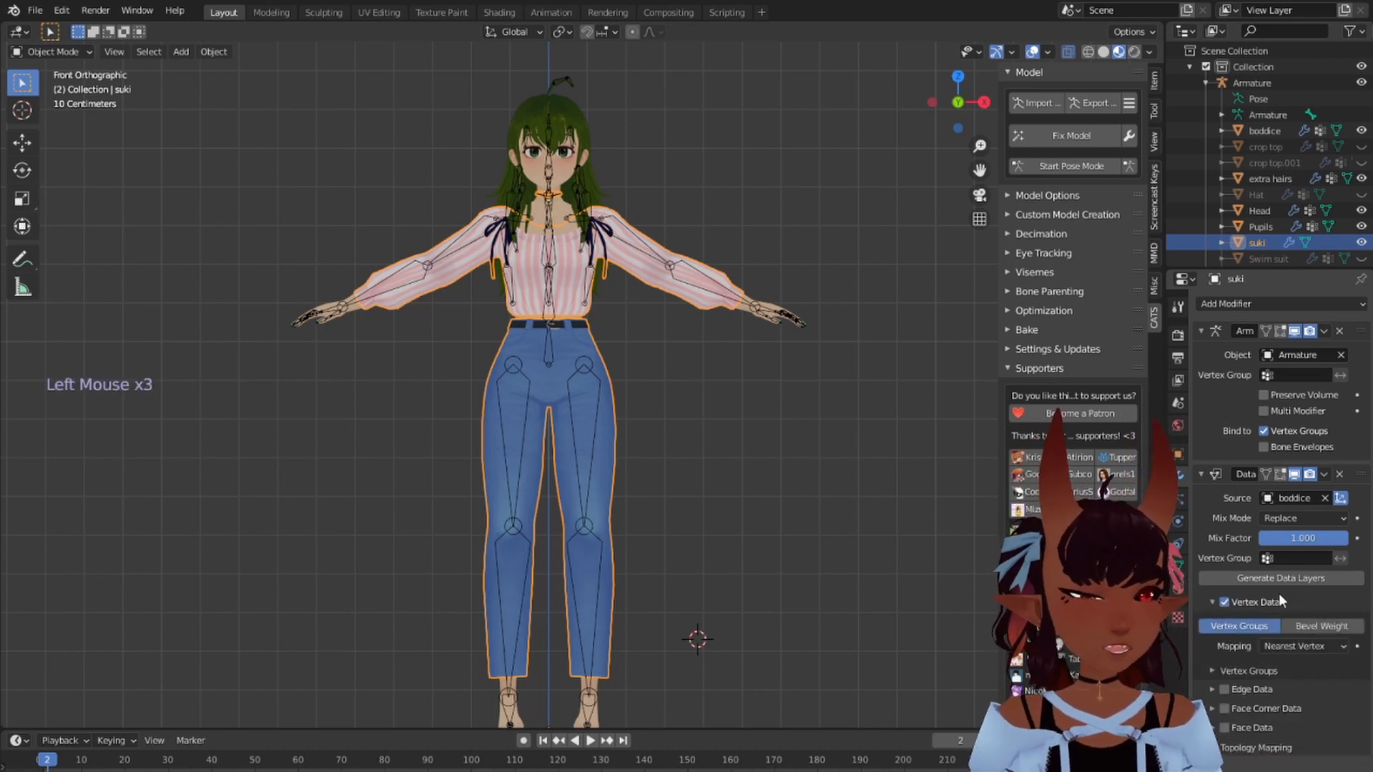
Step: Generate the data layers and apply the Data Transfer modifier on suki
click(1308, 581)
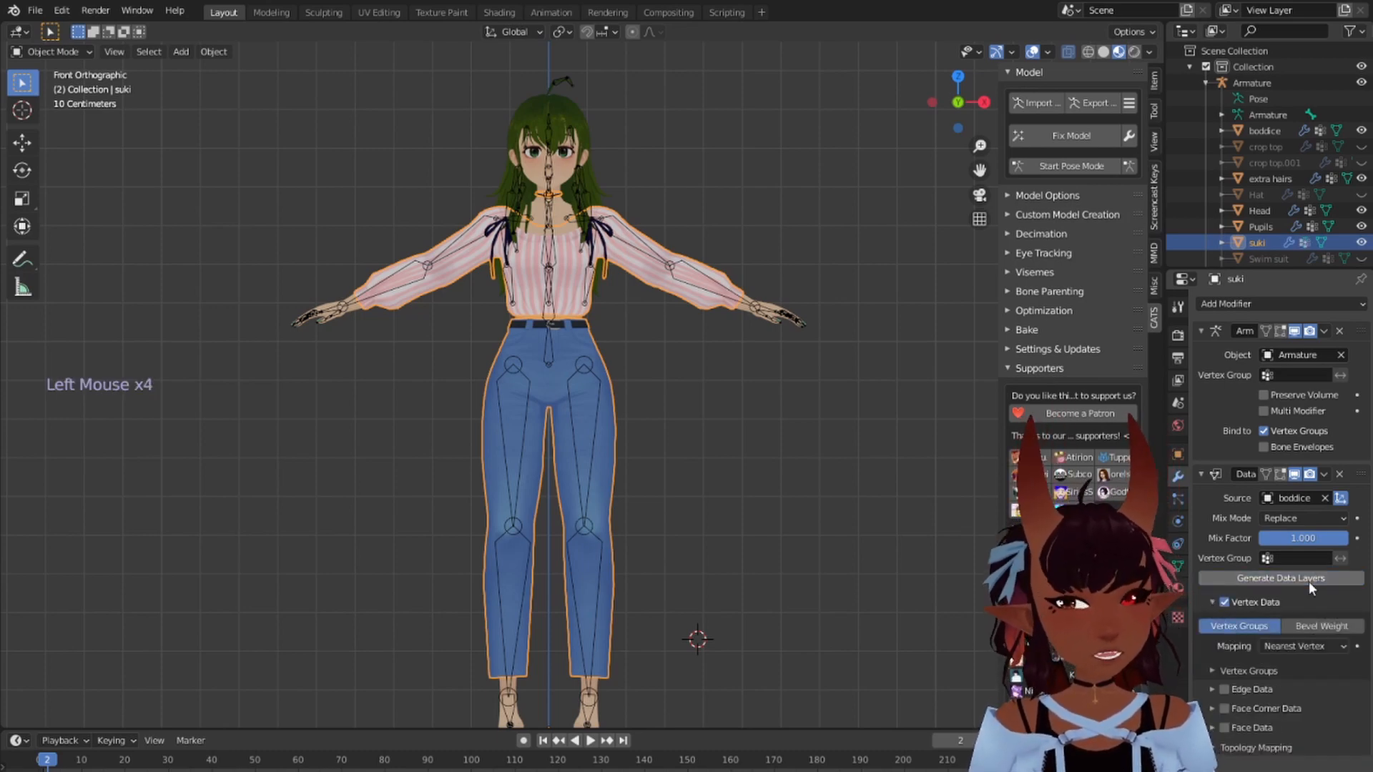
click(1309, 581)
click(1324, 475)
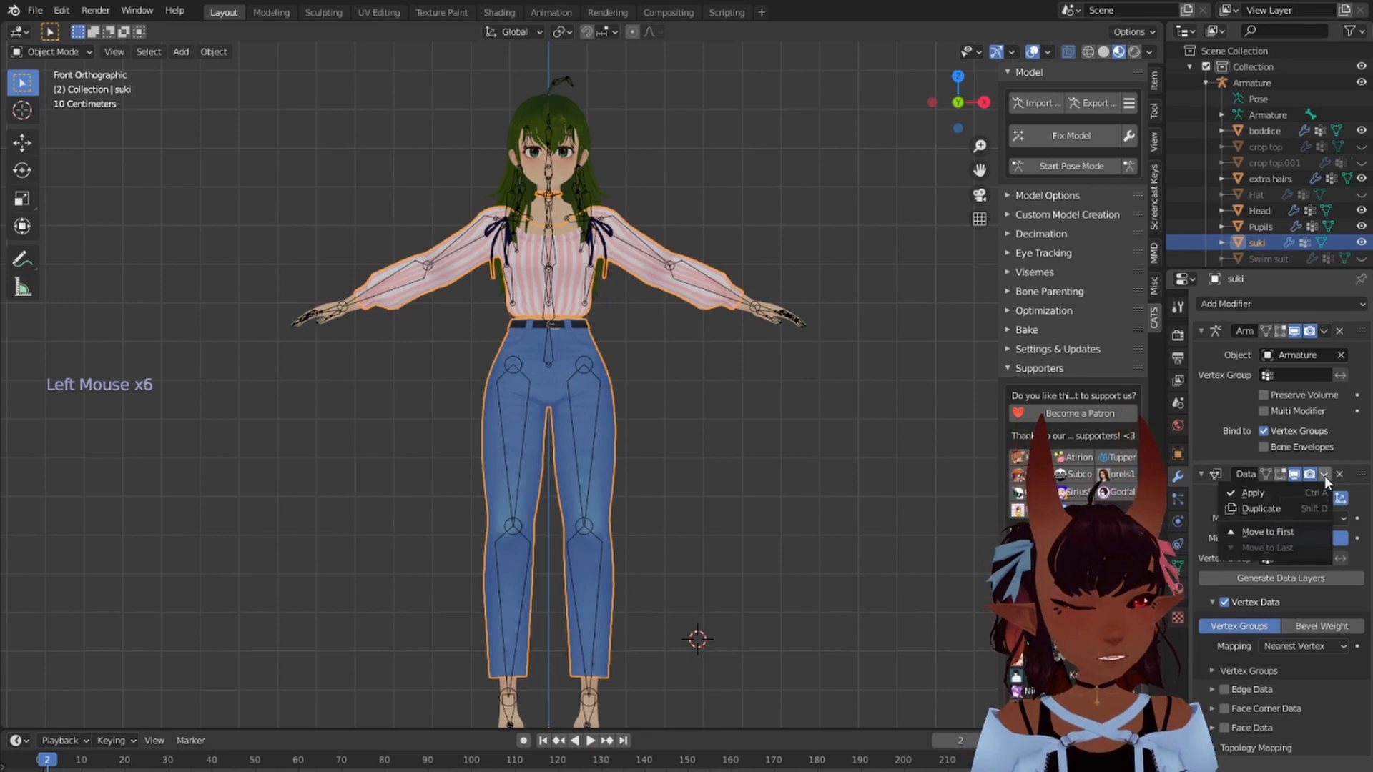
click(1253, 493)
Step: Enter Pose Mode and rotate the left elbow bone until the forearm points up to test the sleeve's weights
click(1071, 165)
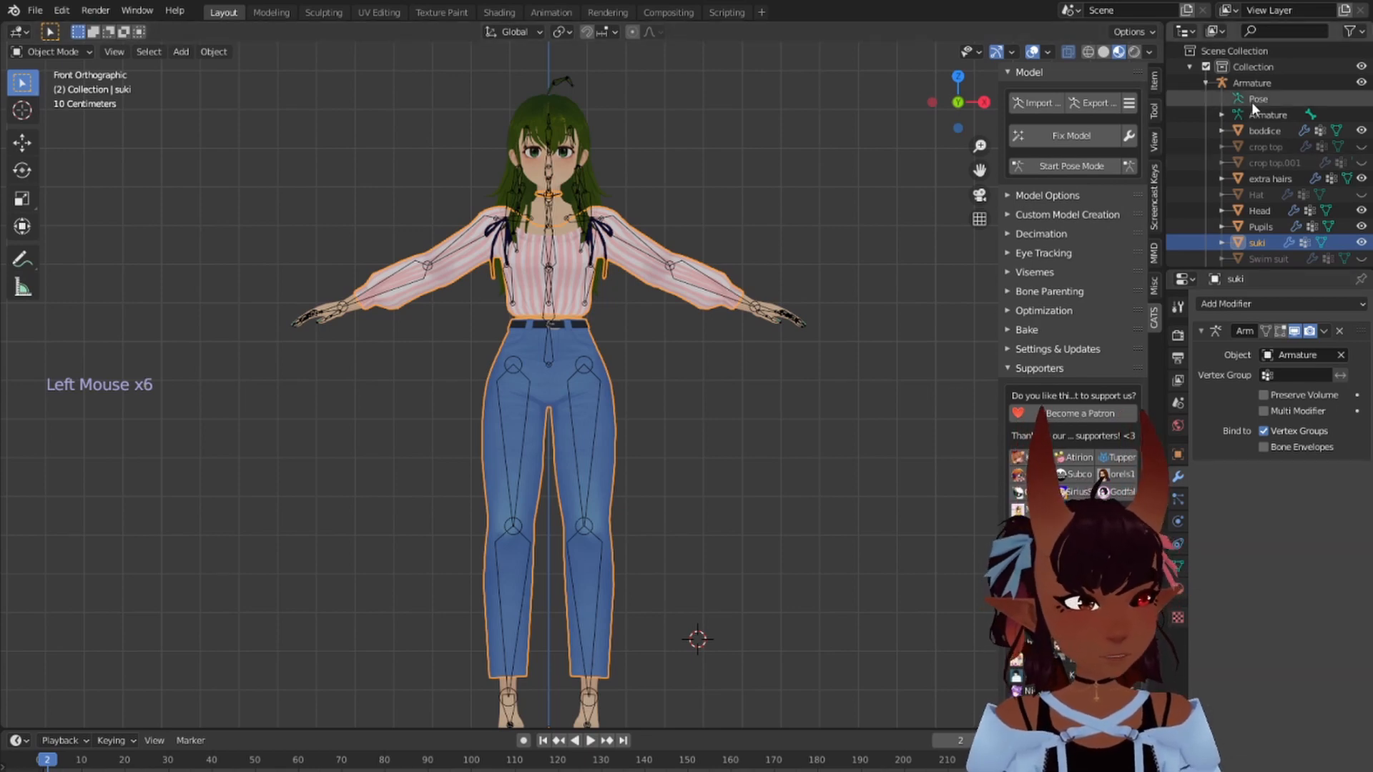
right_click(706, 271)
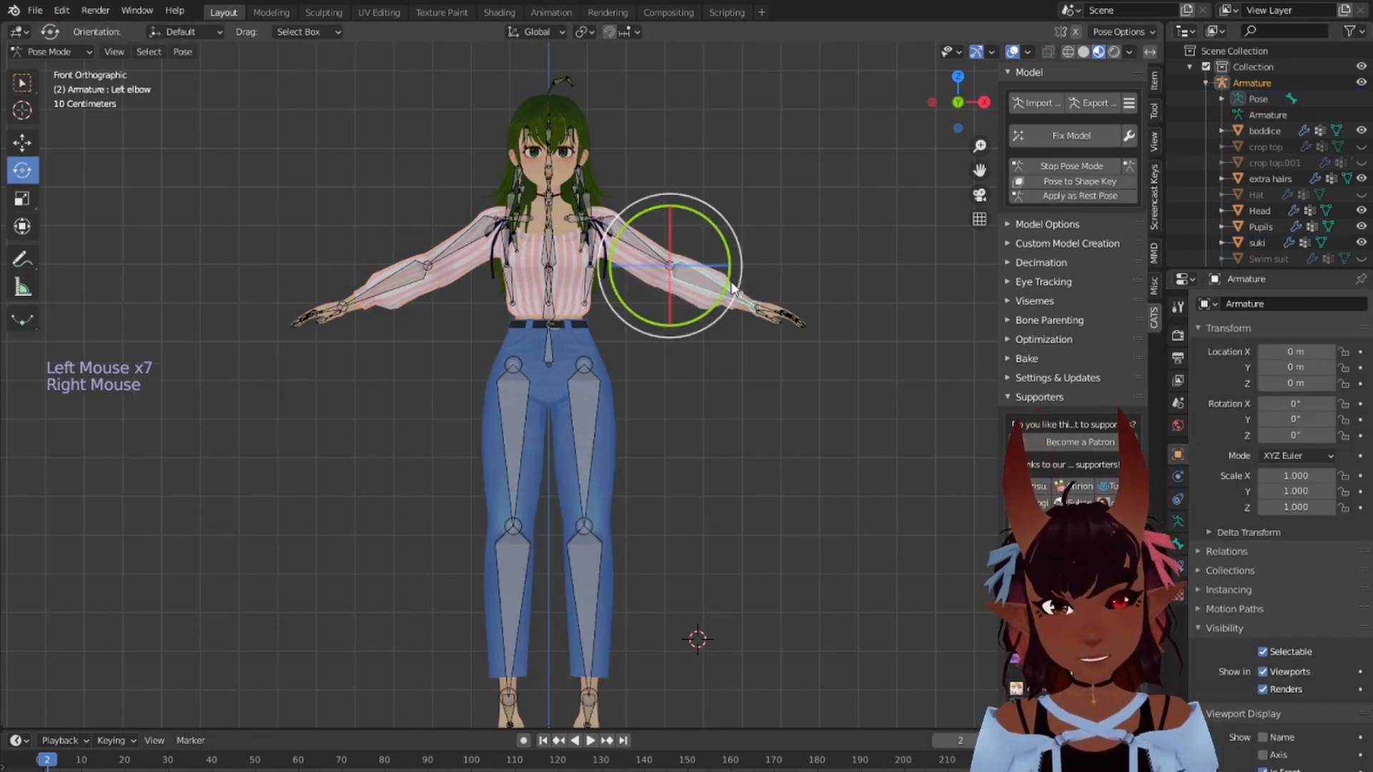
drag(726, 281, 669, 190)
mouse_move(768, 158)
middle_down()
mouse_move(457, 193)
mouse_move(748, 172)
middle_up()
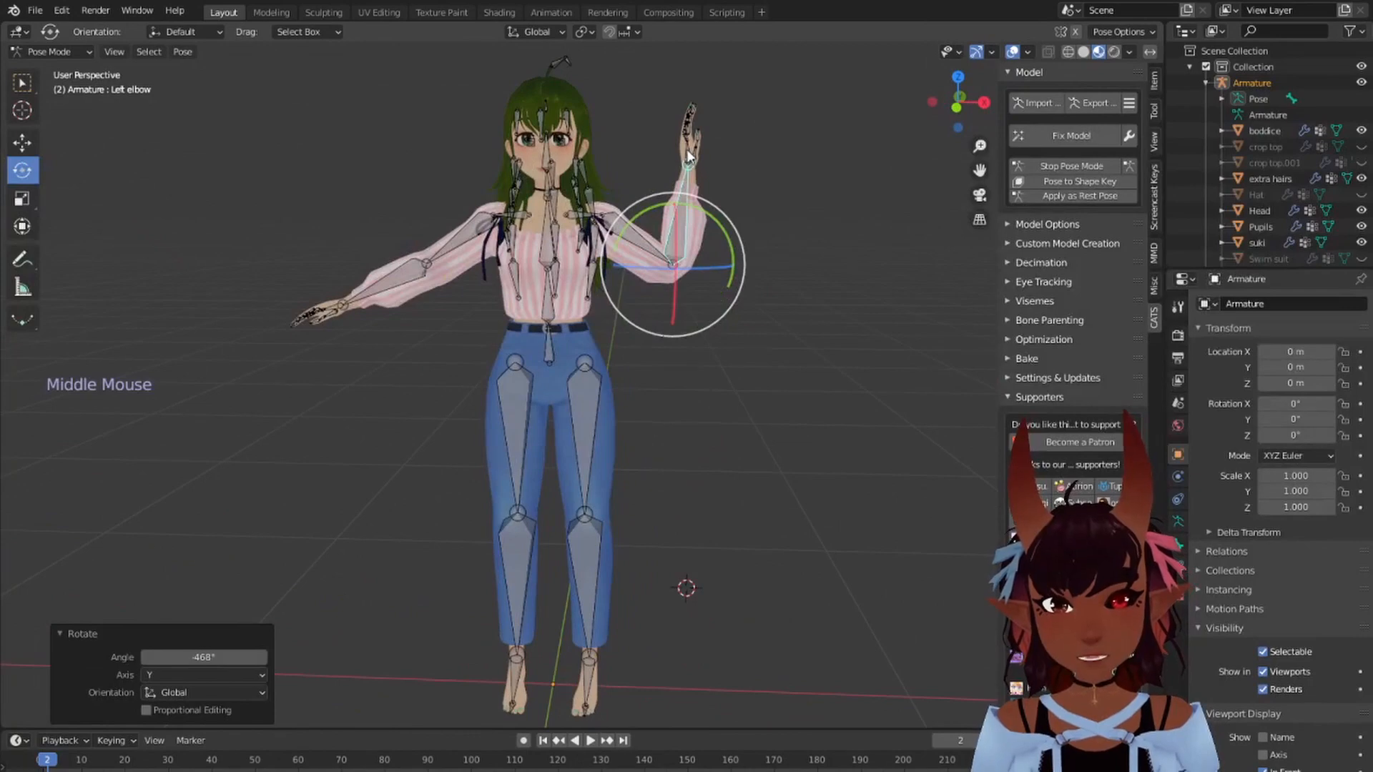
Step: Undo the left elbow rotation, test the sleeve by rotating the left arm bone about -93.5° around Z, and undo it
scroll(586, 272, up, 2)
key(ctrl+z)
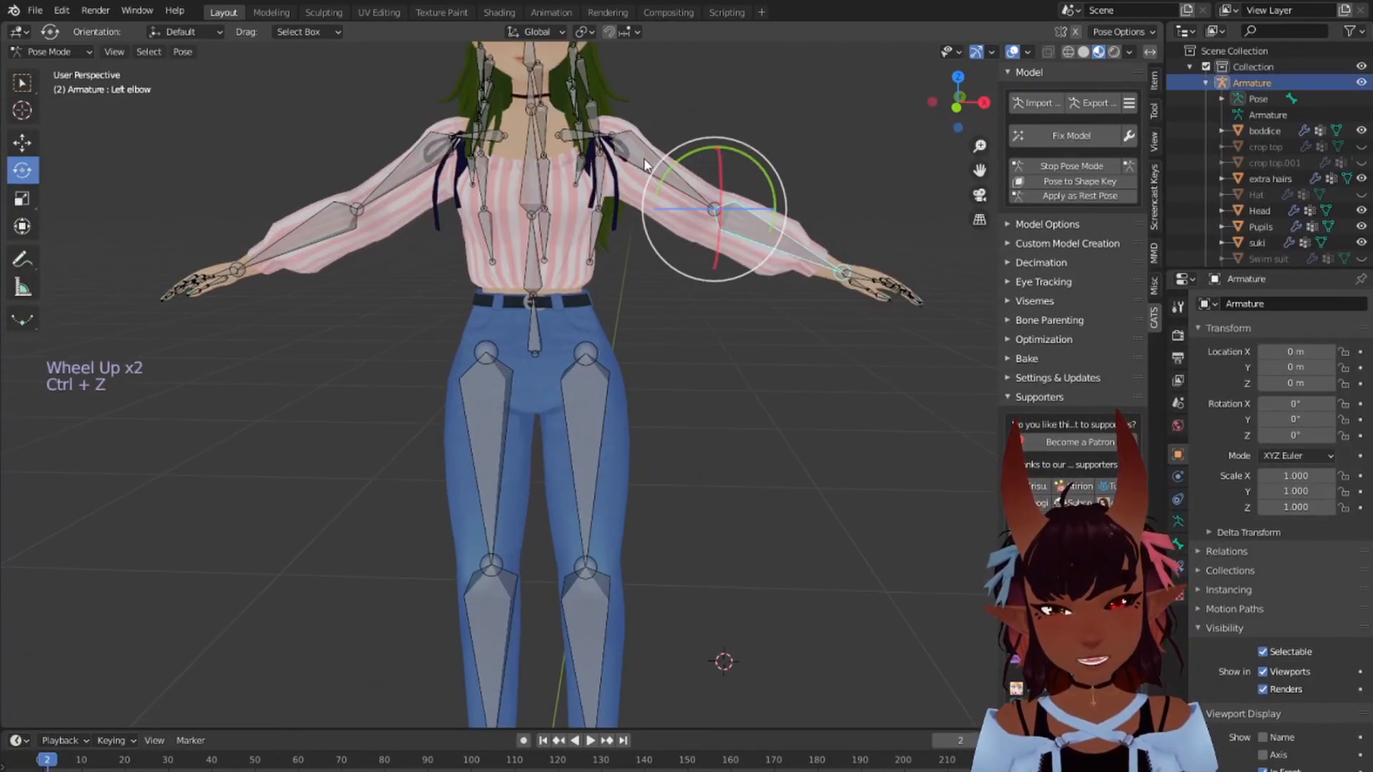
right_click(672, 163)
drag(642, 126, 611, 347)
middle_drag(750, 143, 779, 204)
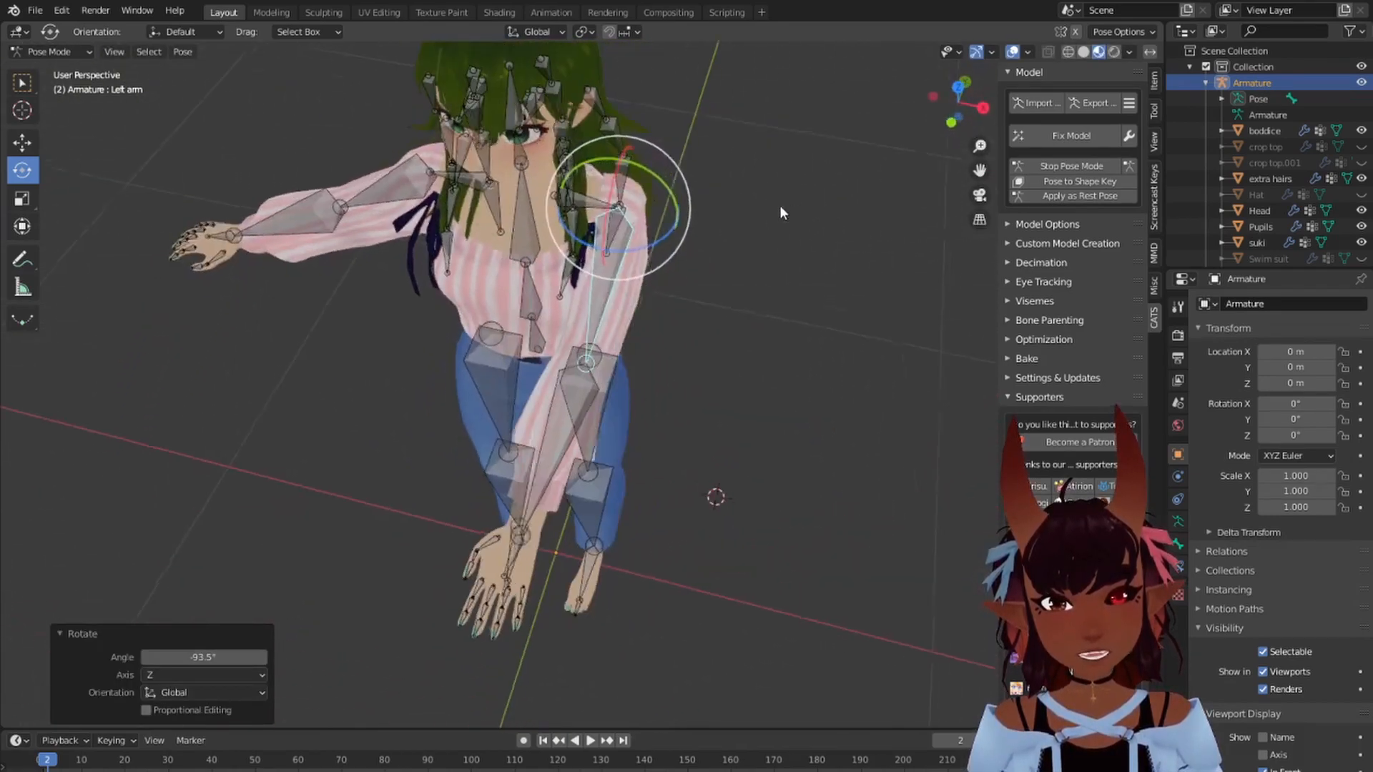
key(ctrl+z)
Step: Lower the left arm bone about 74.4° around Y, inspect the armpit for clipping, and undo the rotation
drag(630, 160, 672, 207)
mouse_move(672, 207)
middle_down()
mouse_move(633, 132)
mouse_move(674, 122)
mouse_move(665, 229)
middle_up()
shift+middle_drag(665, 229, 664, 325)
scroll(672, 384, up, 7)
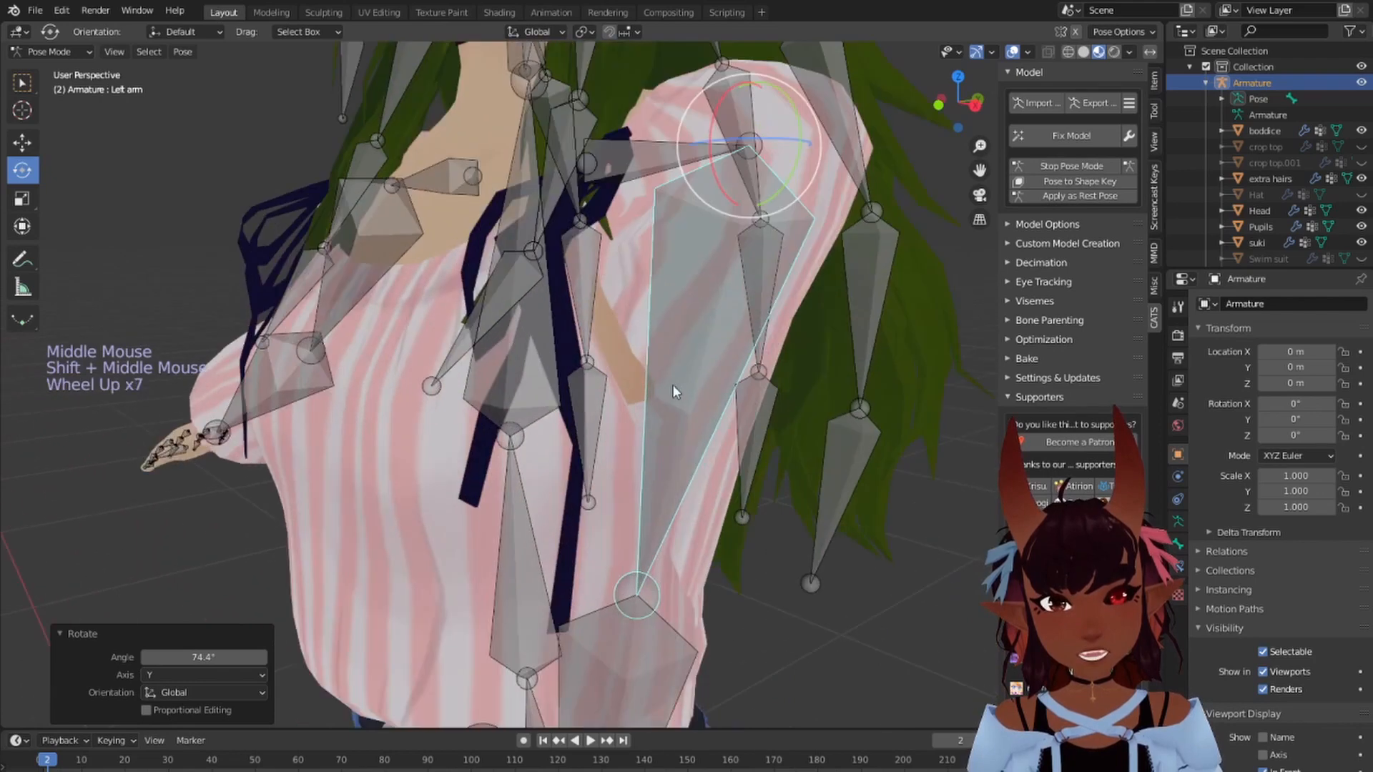
scroll(599, 364, down, 7)
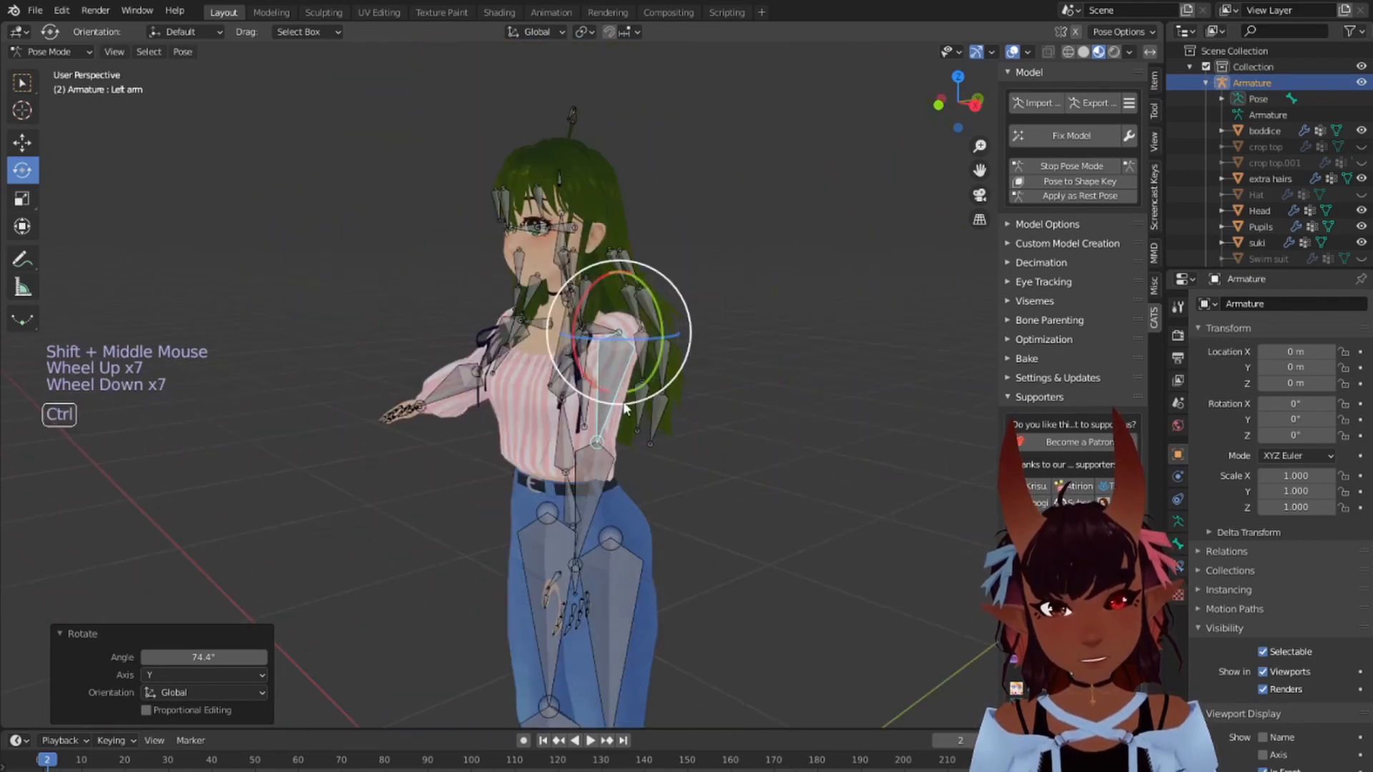
key(ctrl+z)
mouse_move(515, 386)
middle_down()
mouse_move(503, 388)
mouse_move(520, 373)
middle_up()
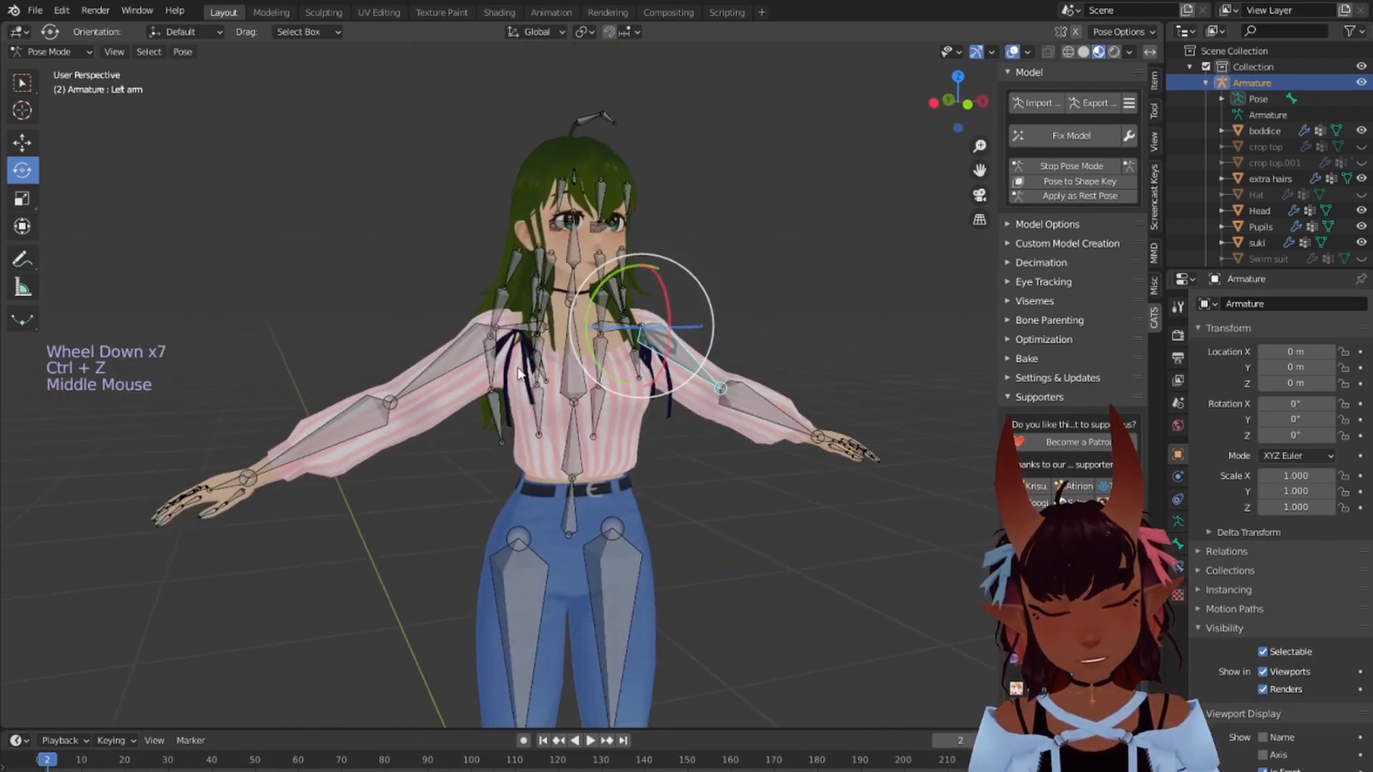
Step: Rotate the right arm bone about -76.5° around Y to test the sleeve, undo the pose changes, and clear the bone selection
right_click(427, 361)
drag(454, 277, 420, 362)
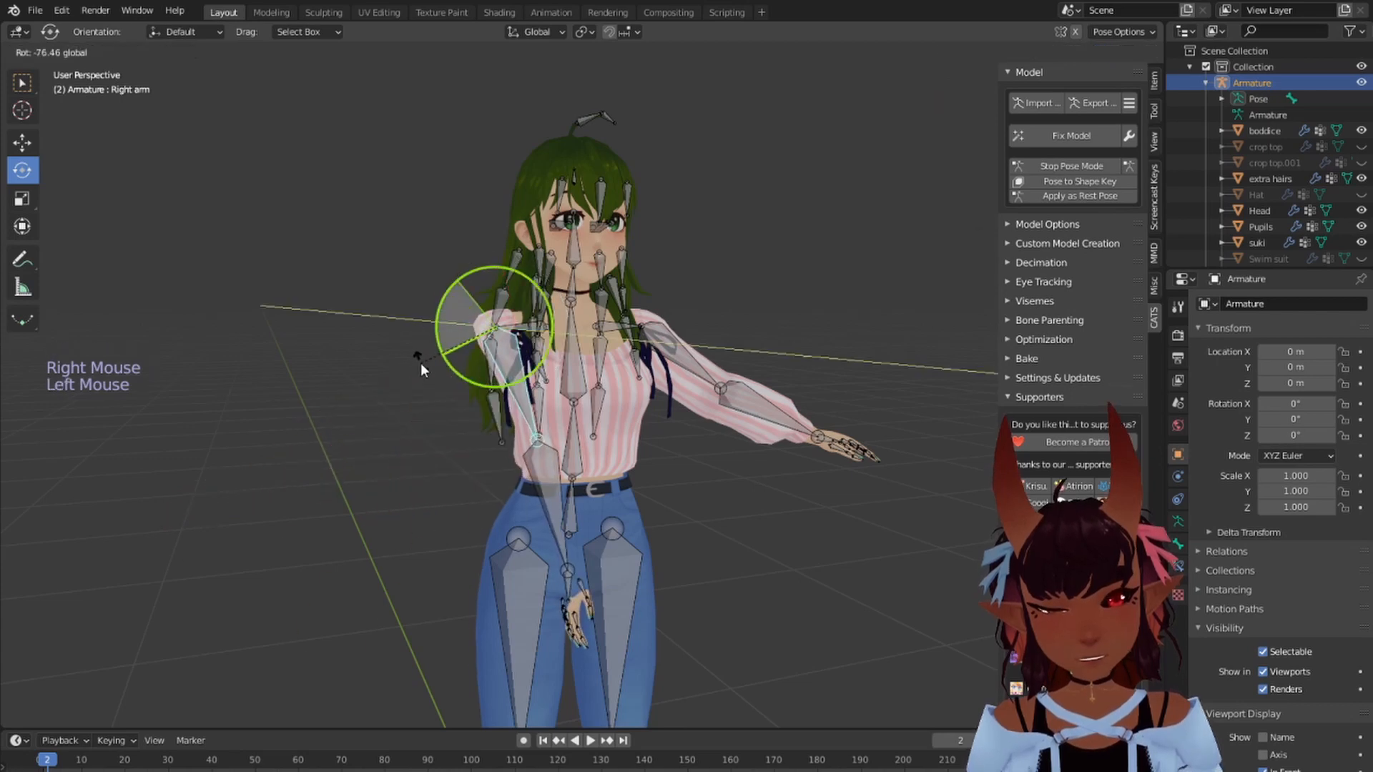
middle_drag(420, 363, 501, 353)
middle_drag(420, 413, 550, 429)
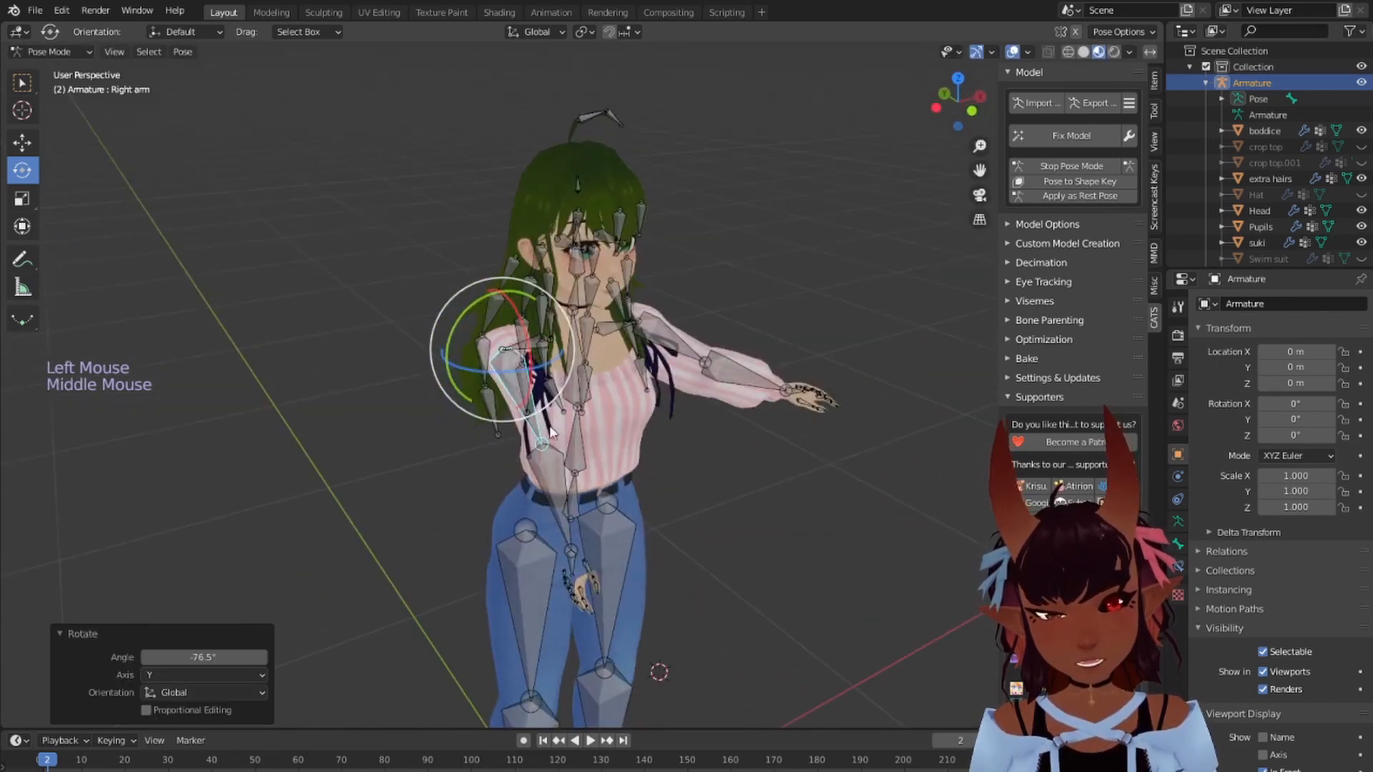
middle_drag(593, 380, 486, 343)
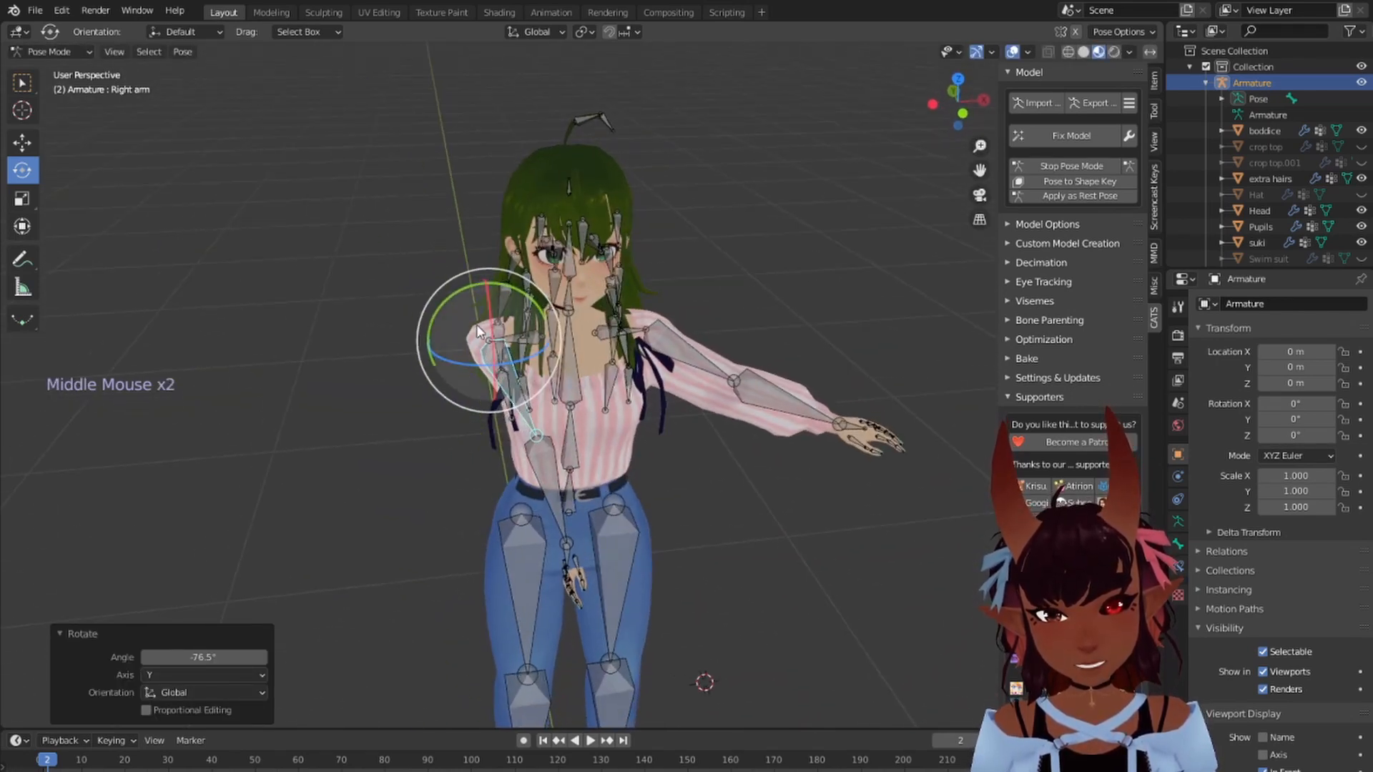
drag(434, 320, 516, 287)
key(ctrl+z)
key(ctrl+z)
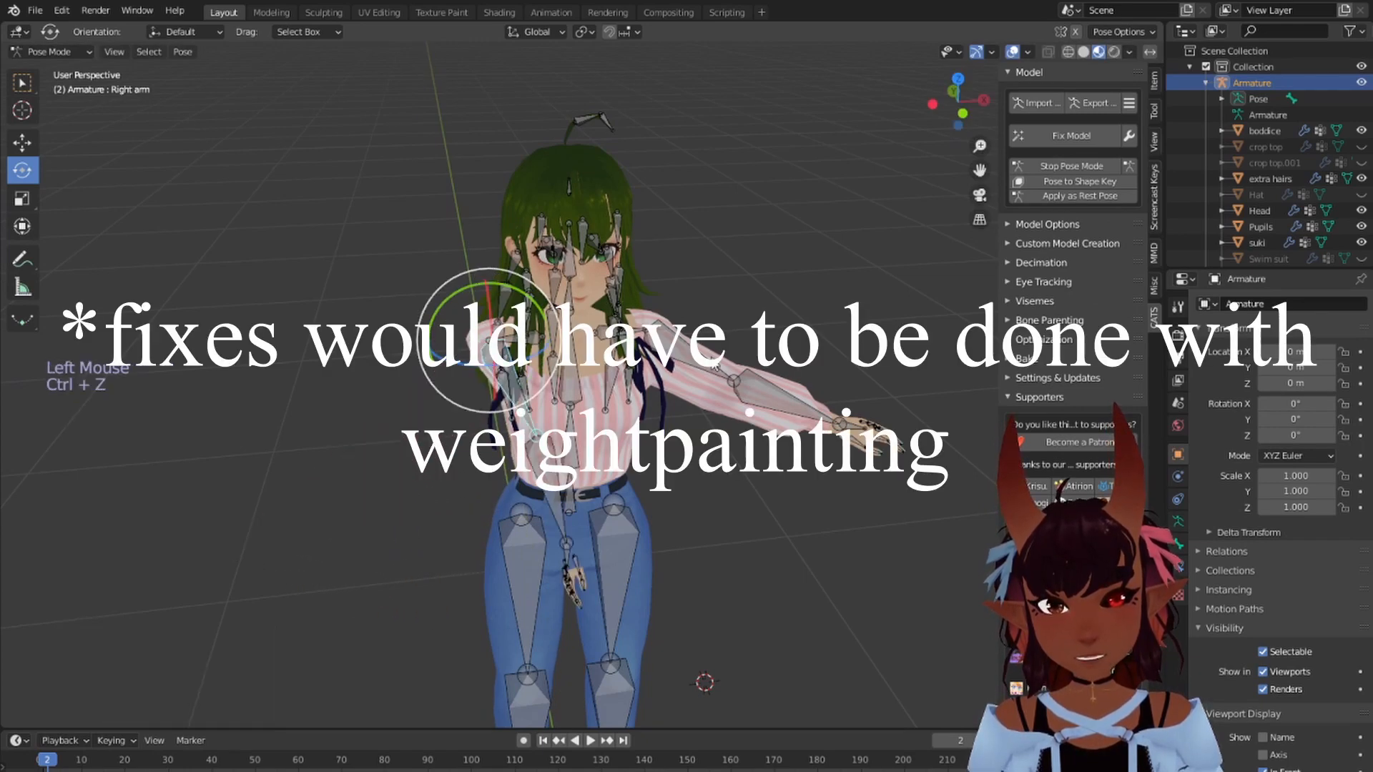
middle_drag(701, 404, 699, 397)
key(a)
key(a)
key(a)
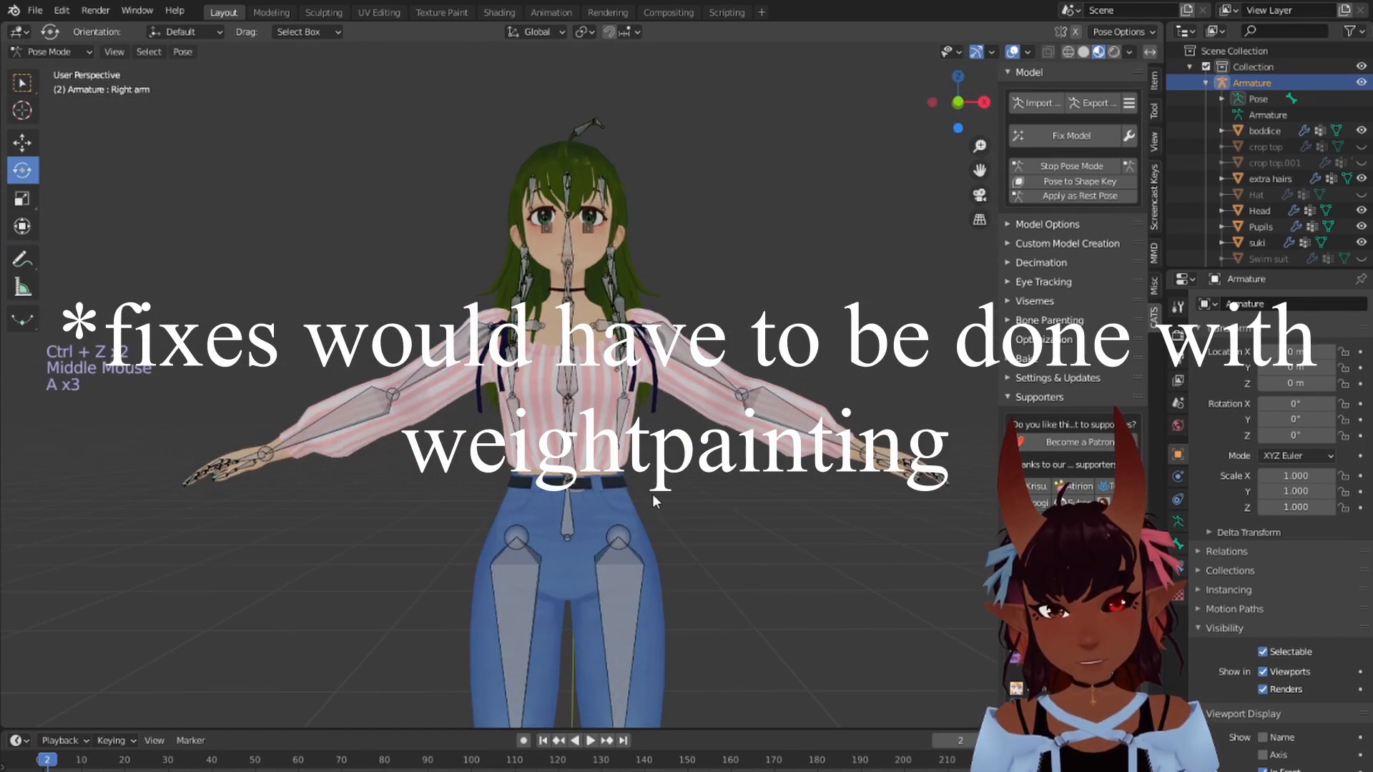
Step: From the front view, tilt the chest bone slightly to test the shirt's weights, and cancel the rotation
shift+middle_drag(652, 495, 668, 272)
key(KP_1)
key(KP_4)
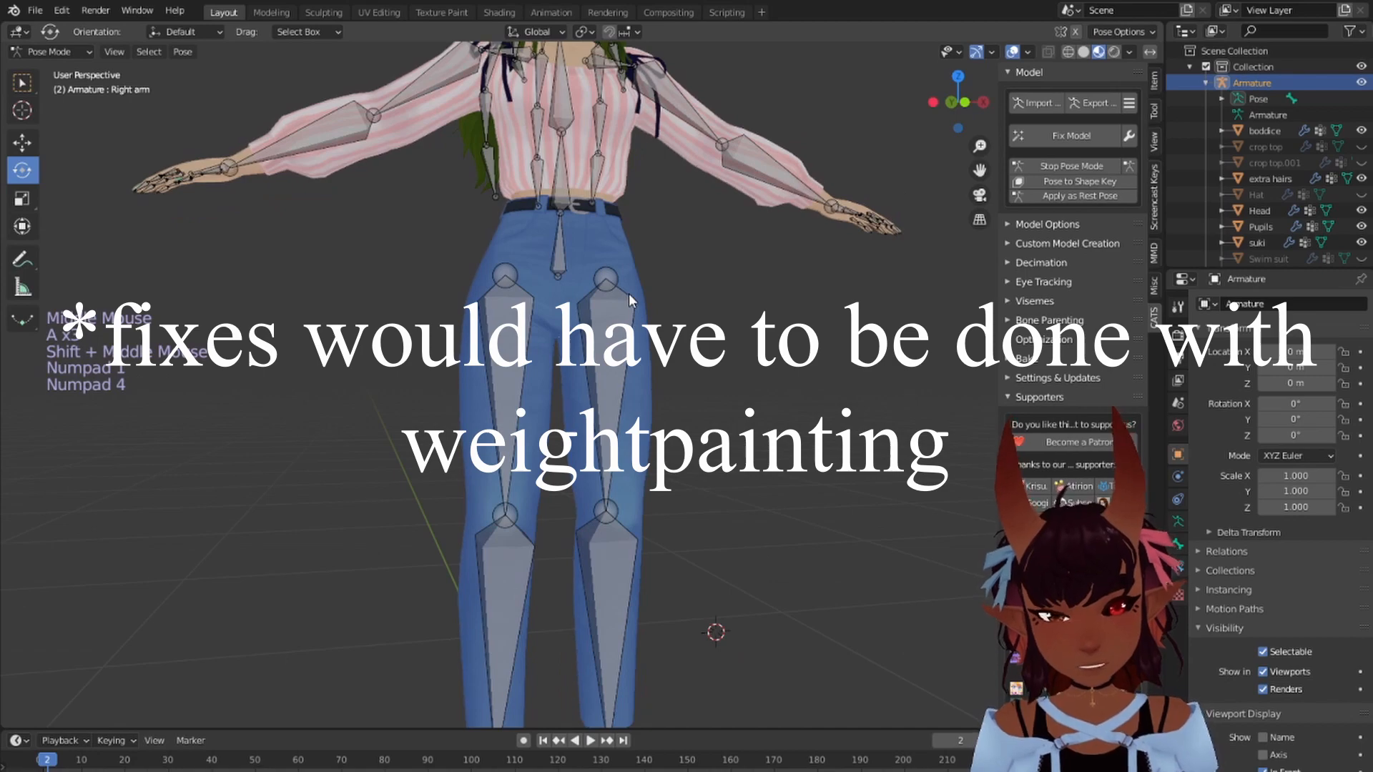
key(KP_1)
shift+middle_drag(637, 195, 623, 434)
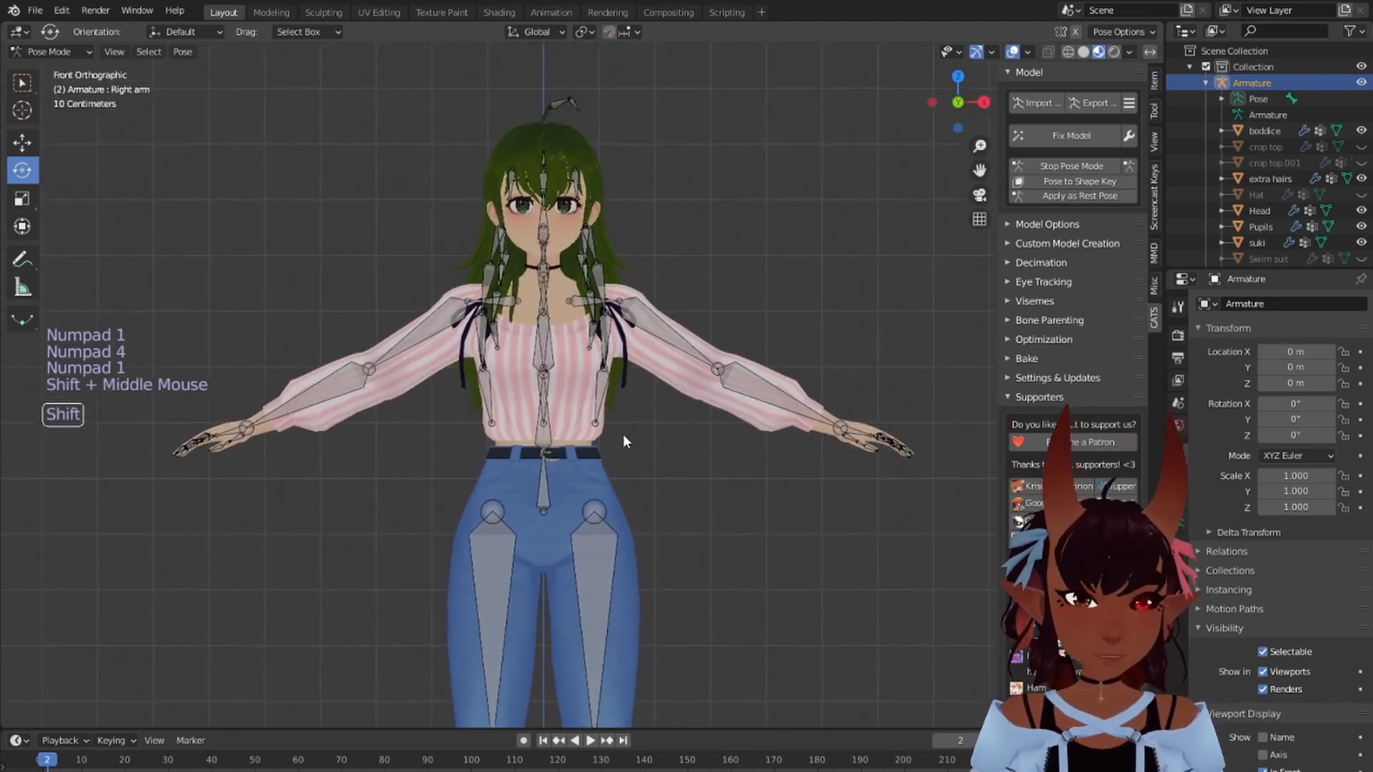
scroll(506, 431, up, 3)
right_click(498, 379)
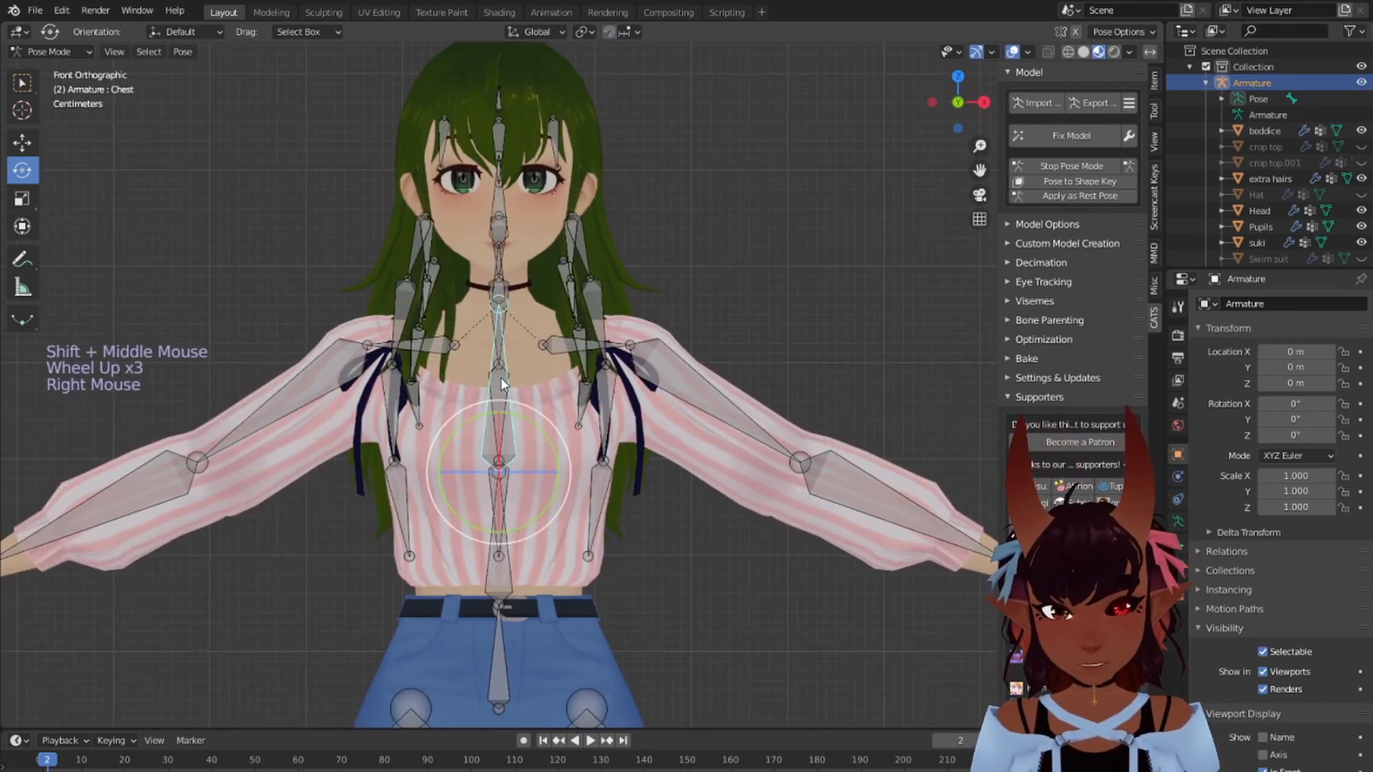
key(r)
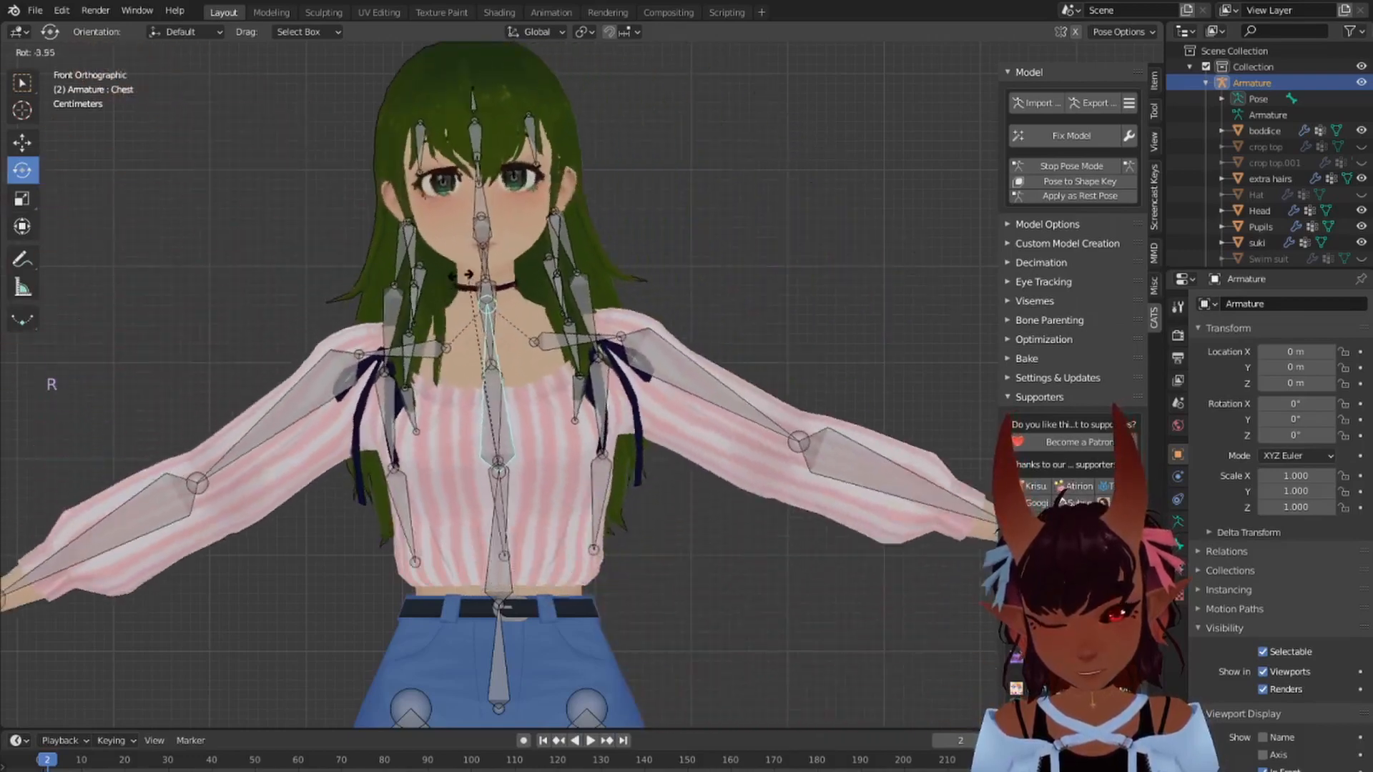
right_click(513, 469)
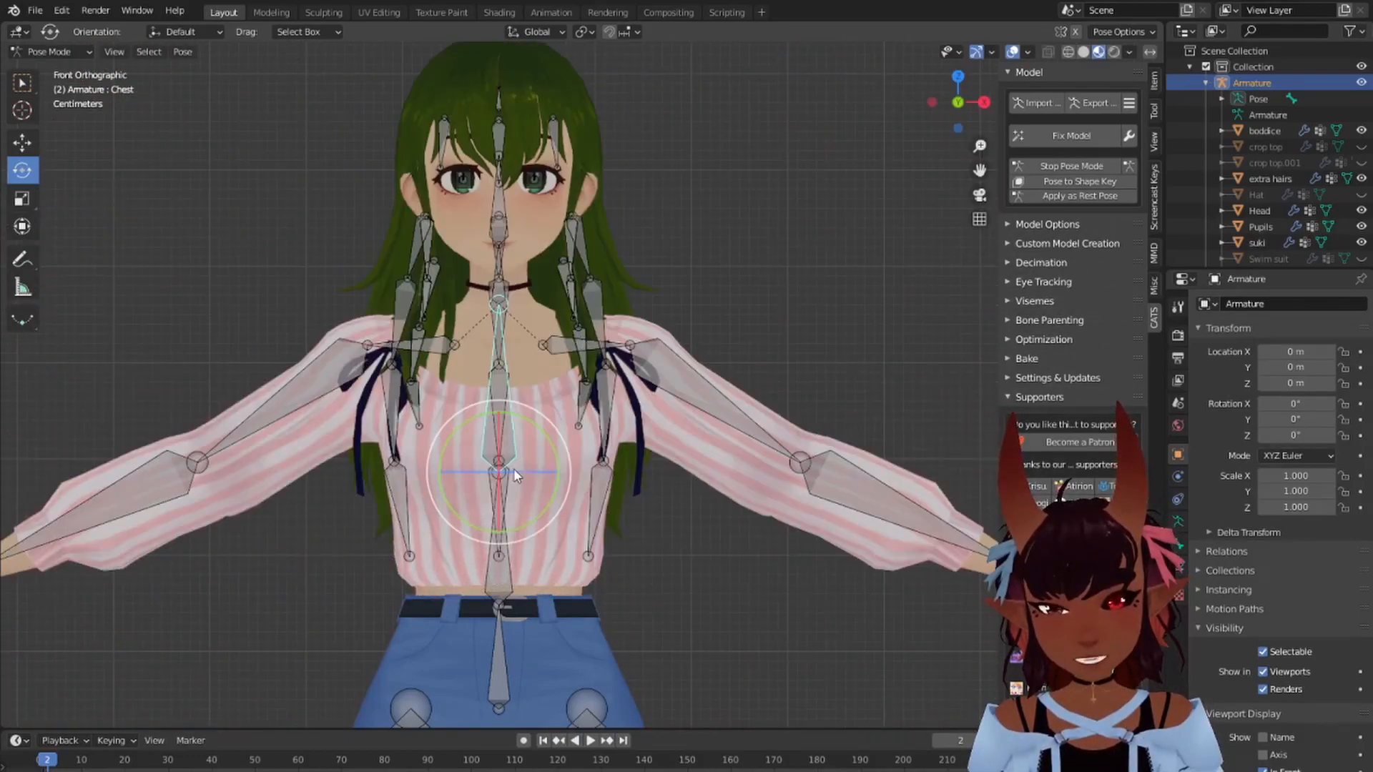
Step: Raise the left leg bone forward about -90.7° around X and inspect the pants' hip and seat for clipping
scroll(509, 514, down, 2)
shift+middle_drag(509, 520, 526, 343)
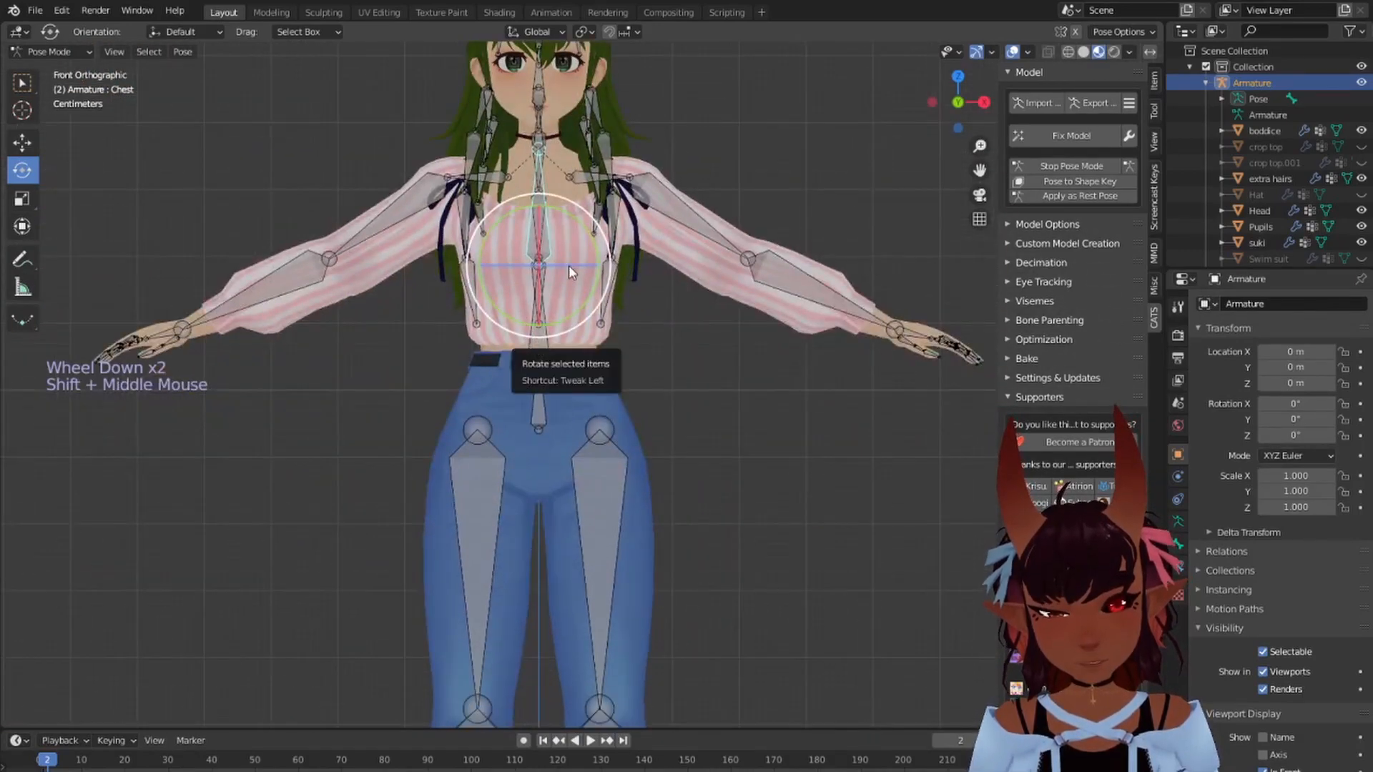
right_click(529, 276)
key(r)
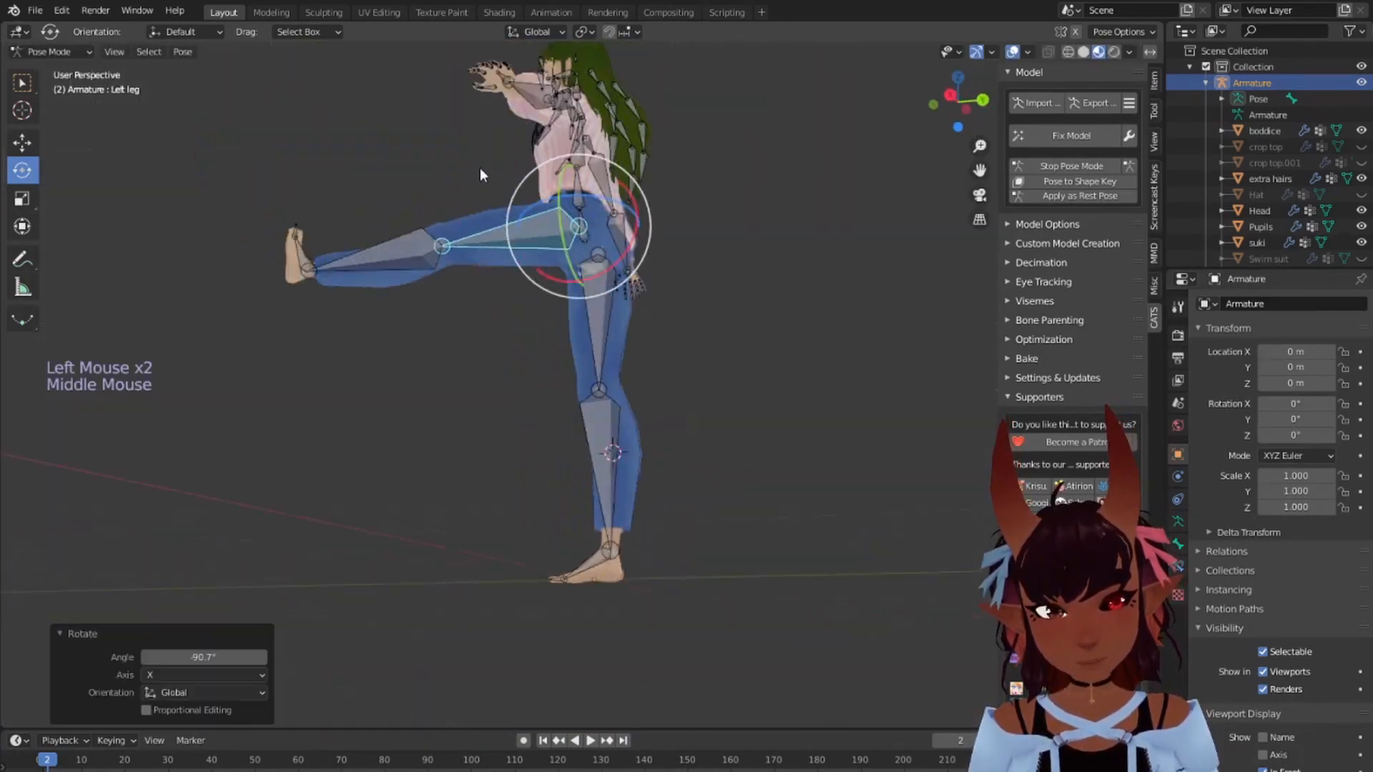
middle_drag(479, 167, 386, 158)
scroll(637, 279, up, 5)
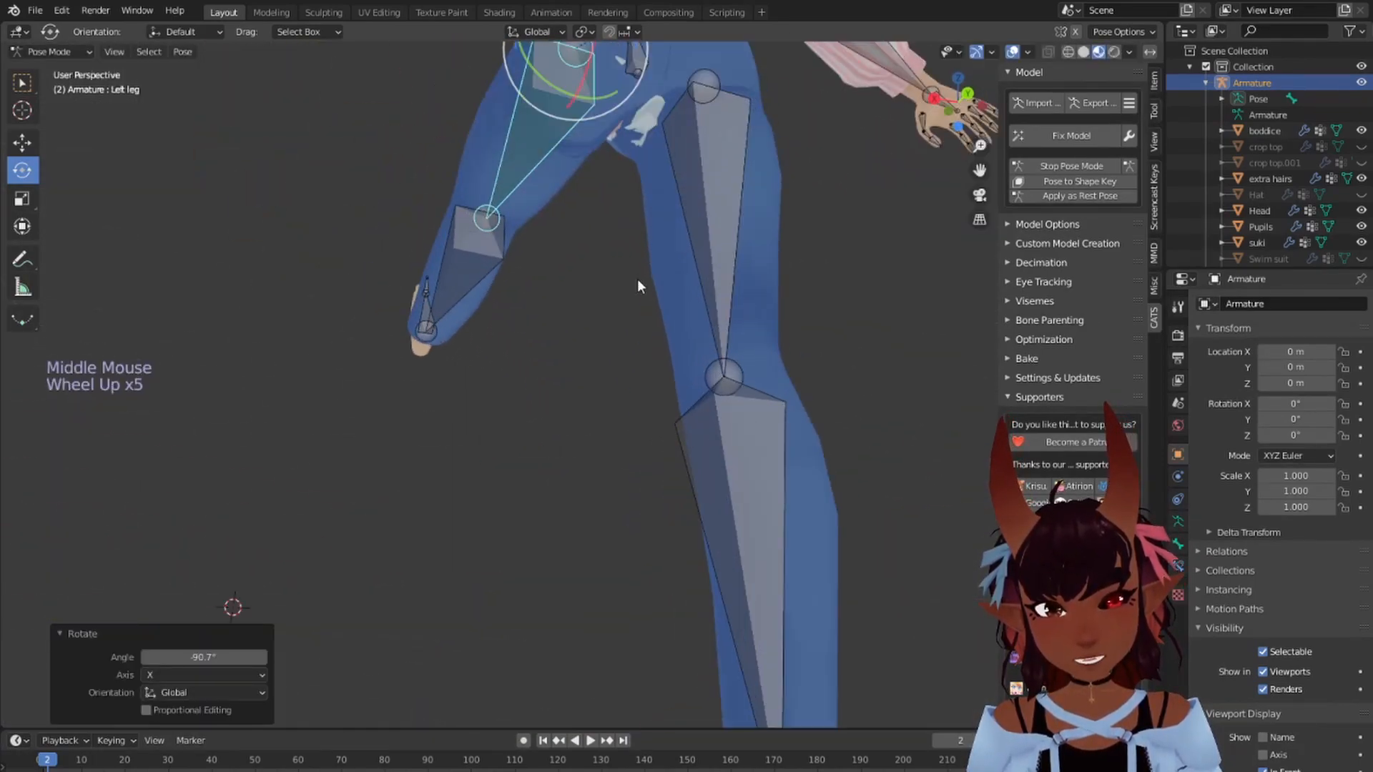
shift+middle_drag(637, 279, 633, 306)
scroll(462, 366, up, 2)
scroll(399, 390, down, 4)
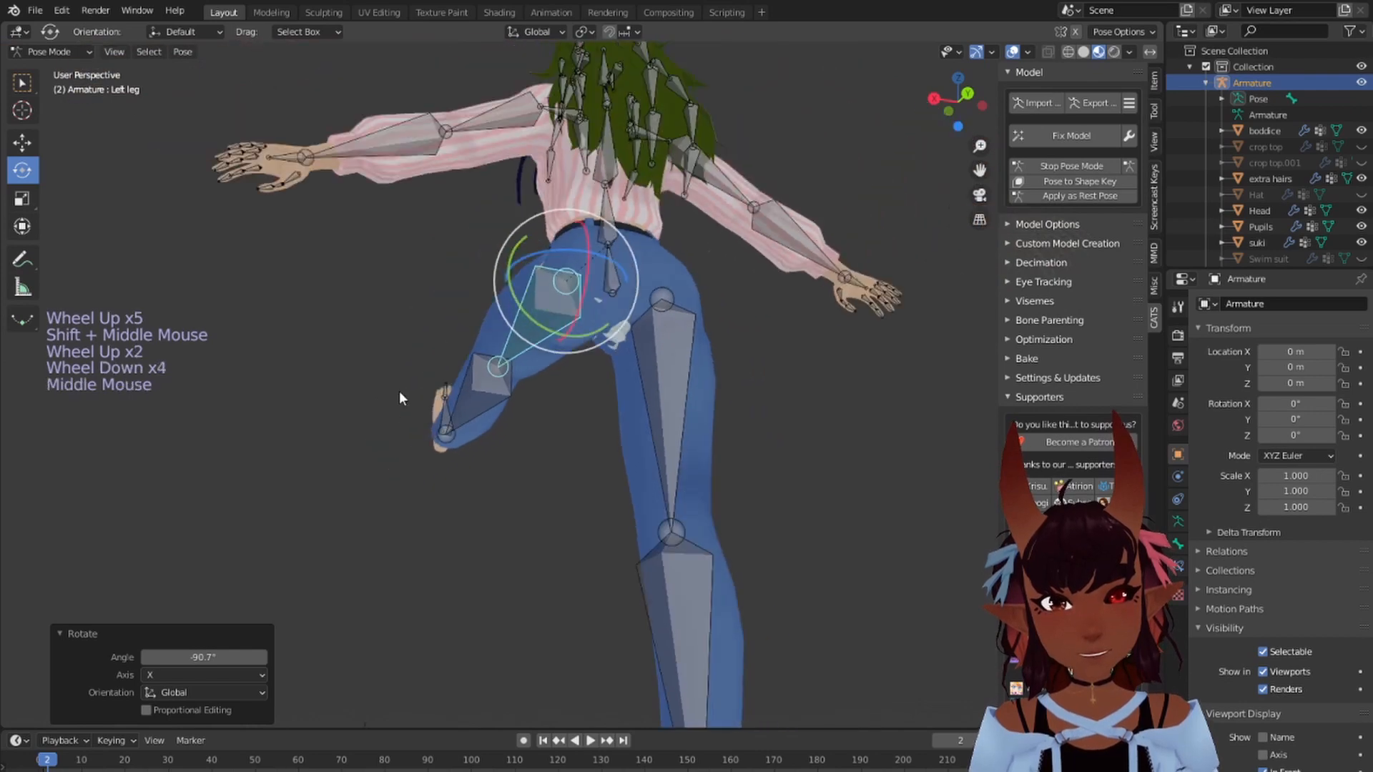
middle_drag(399, 391, 573, 324)
scroll(582, 482, down, 3)
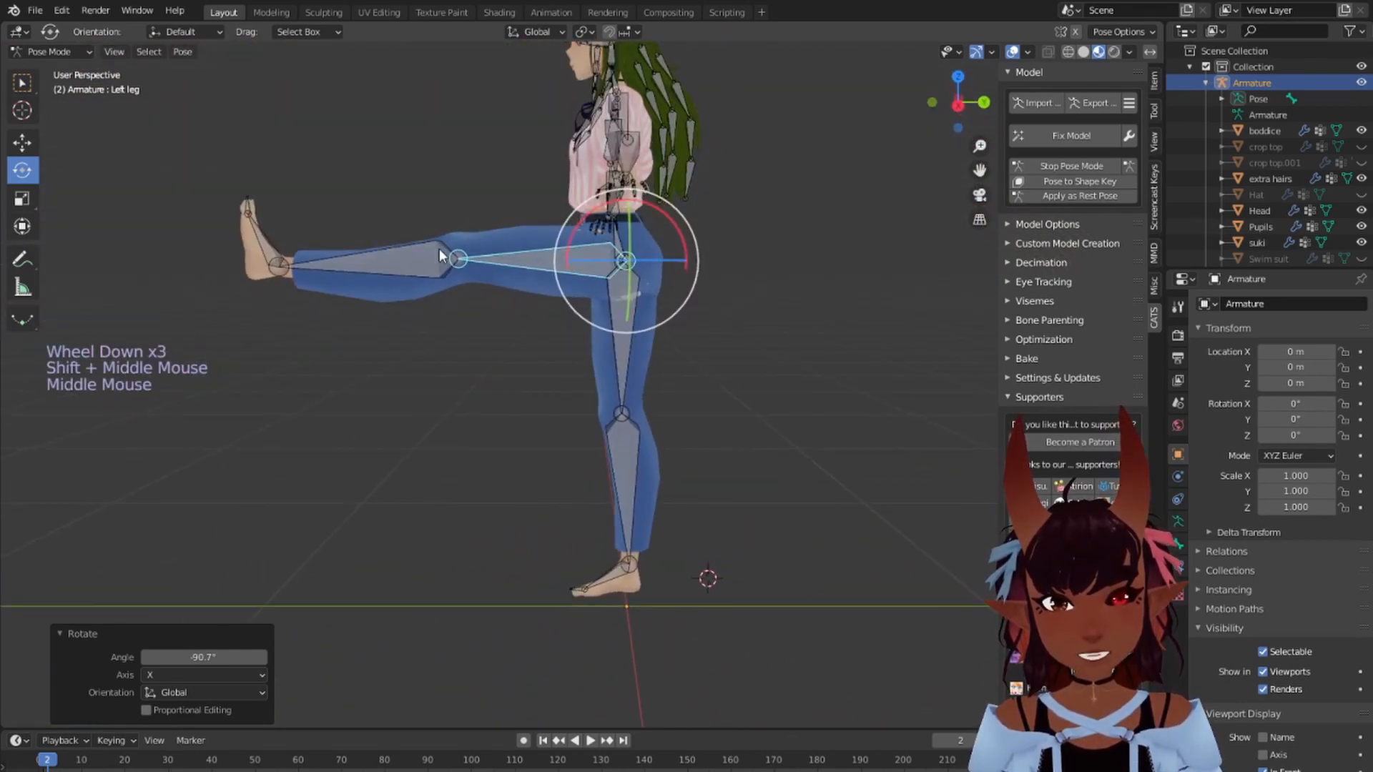
Step: Bend the left knee bone downward to test the pants' deformation, reset the pose, and return to Object Mode
right_click(409, 250)
drag(414, 217, 400, 329)
middle_drag(400, 329, 336, 309)
shift+middle_drag(604, 224, 492, 410)
scroll(443, 421, up, 1)
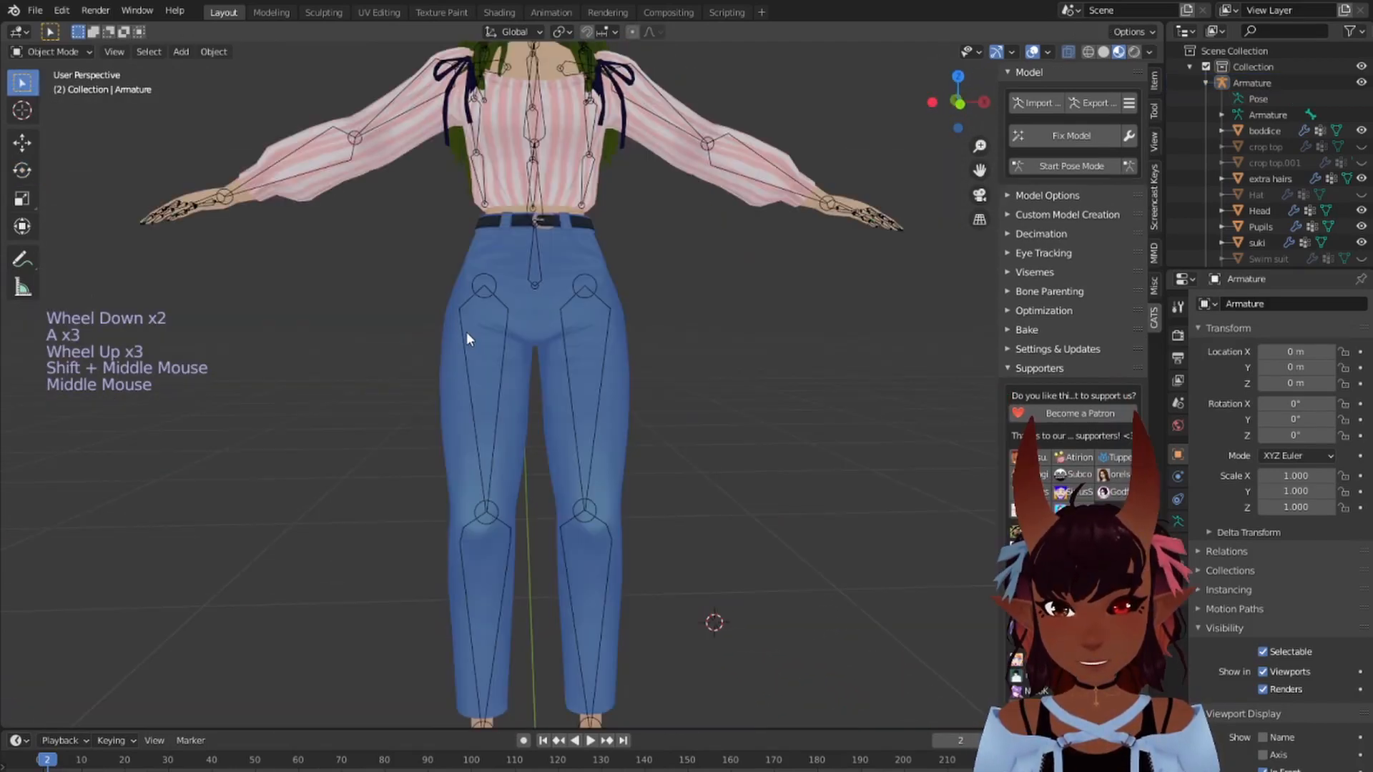
scroll(462, 328, down, 4)
scroll(464, 335, up, 3)
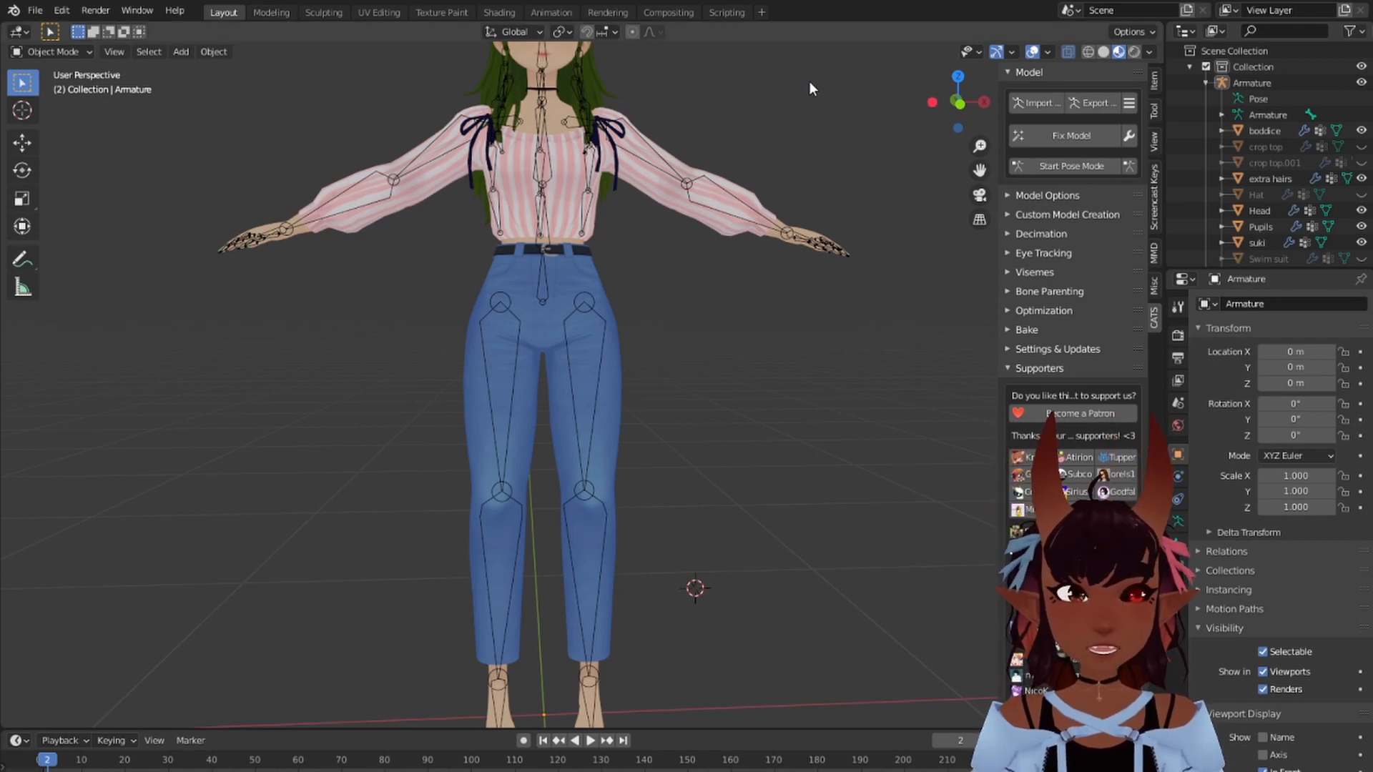
Step: Select the boddice mesh and enter Edit Mode in front view
click(1262, 132)
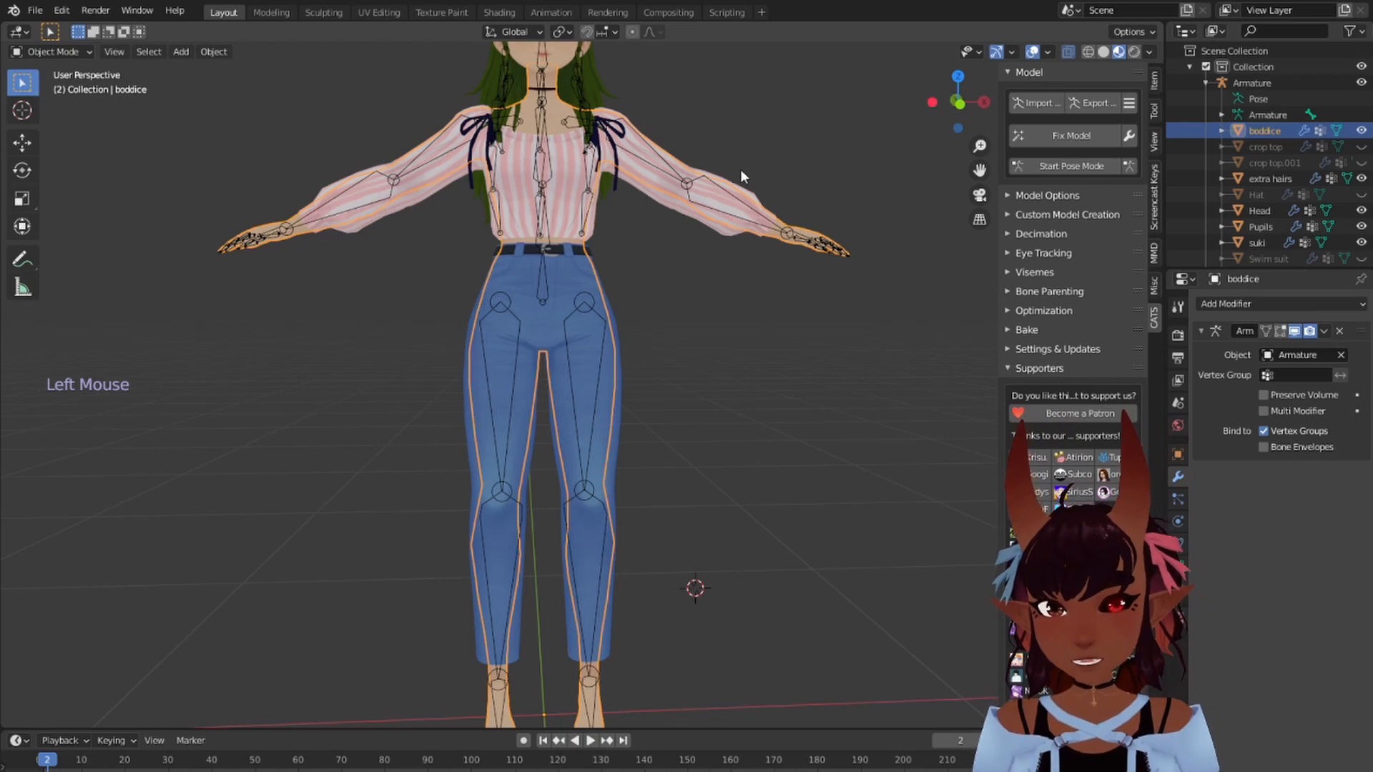
middle_drag(786, 127, 723, 217)
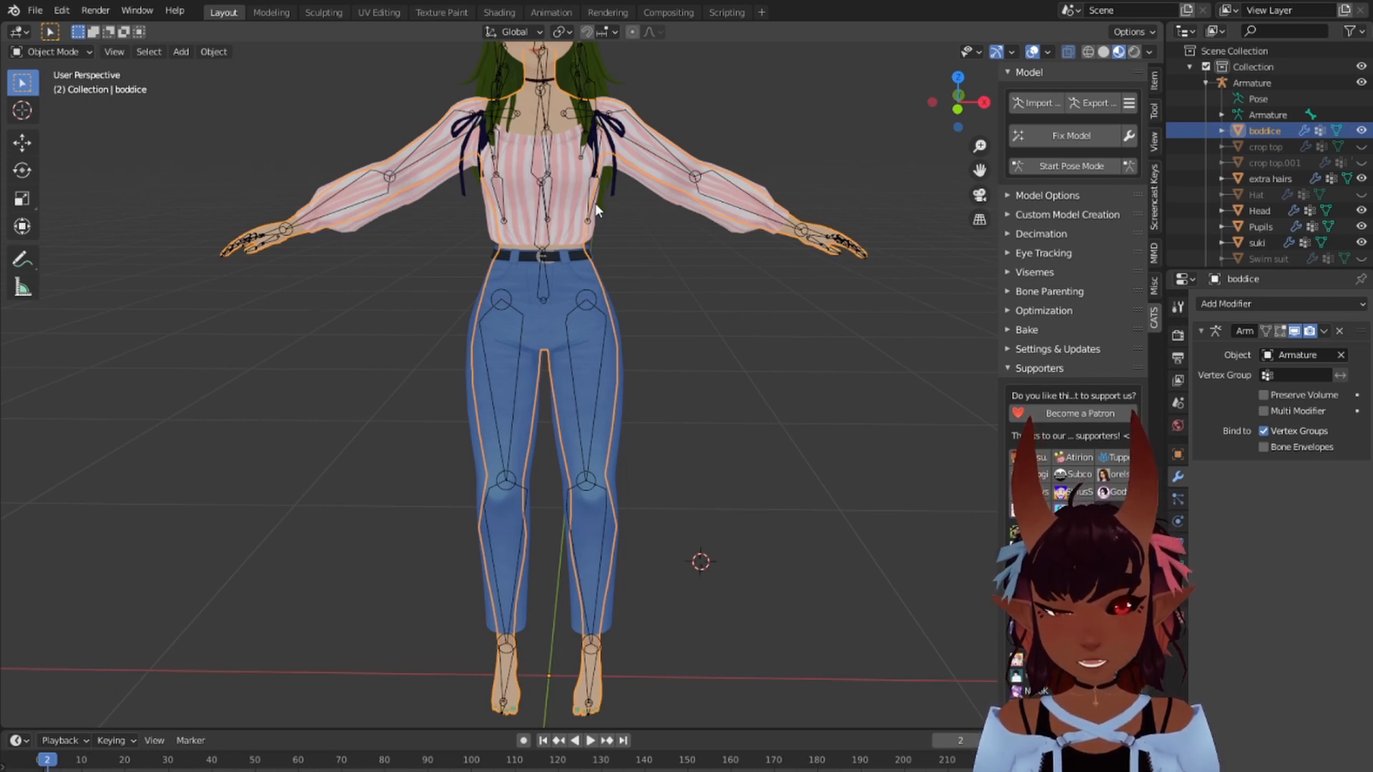
key(KP_1)
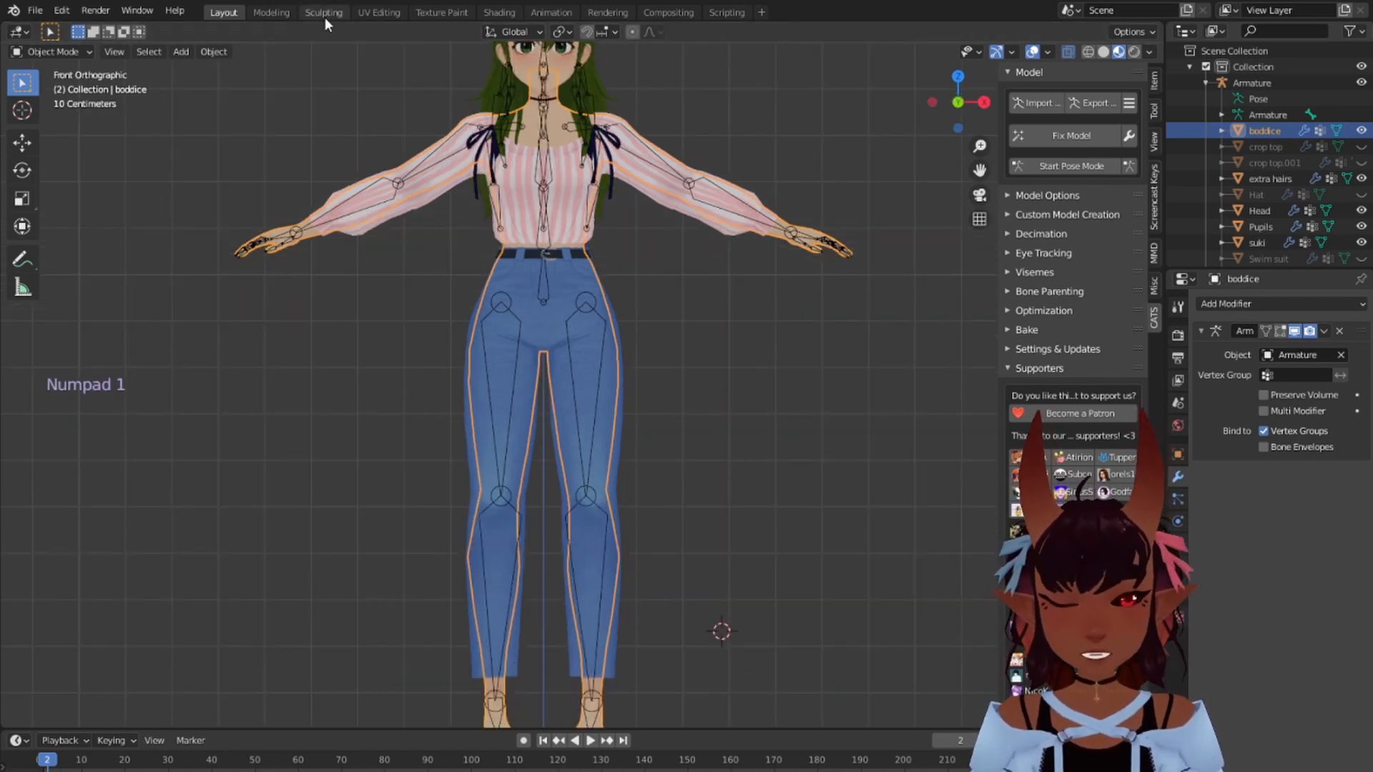
click(65, 52)
click(61, 92)
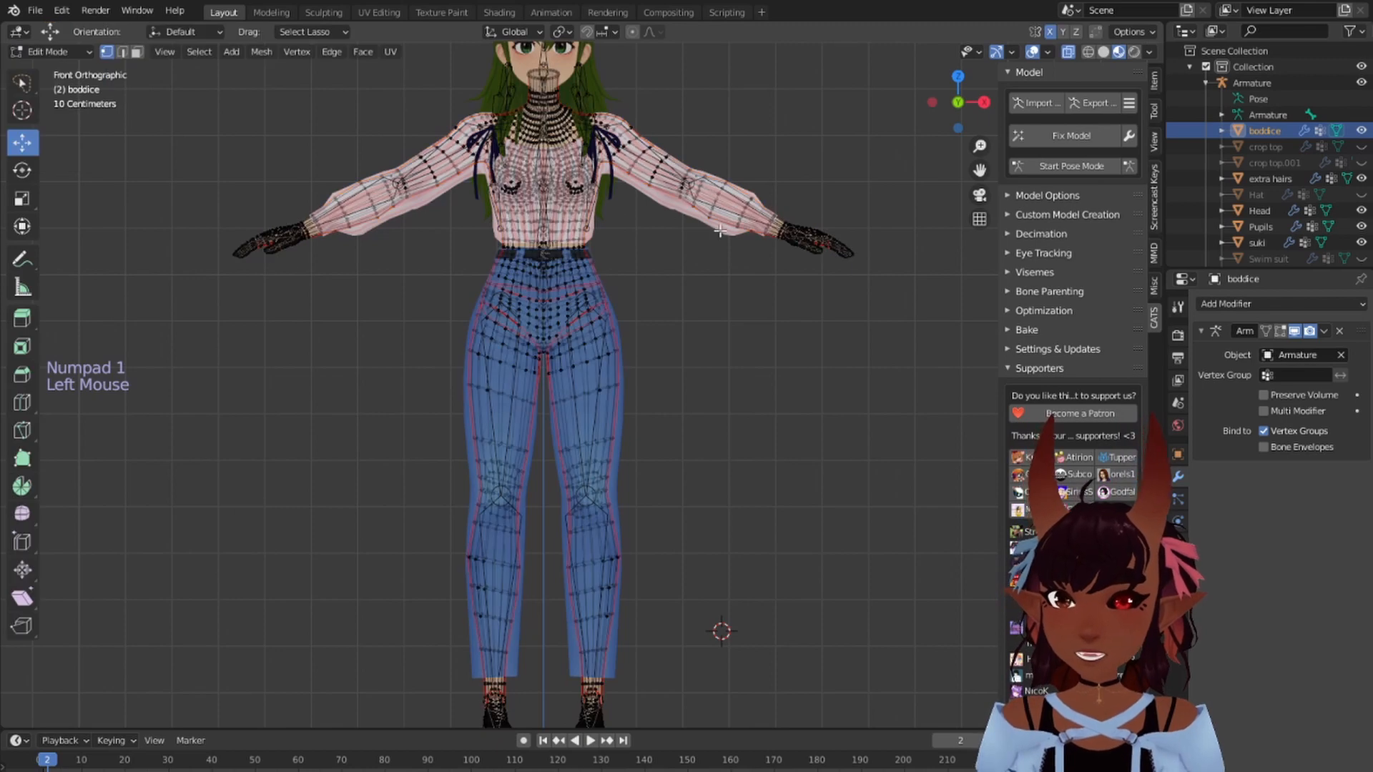
Step: Try deleting the boddice vertices hidden under the left sleeve, undo the deletion, and clear the selection
scroll(773, 173, up, 2)
mouse_move(773, 173)
shift+middle_down()
mouse_move(756, 194)
mouse_move(628, 246)
shift+middle_up()
mouse_move(628, 245)
mouse_down()
mouse_move(629, 208)
mouse_move(572, 333)
mouse_move(673, 384)
mouse_move(704, 300)
mouse_up()
key(x)
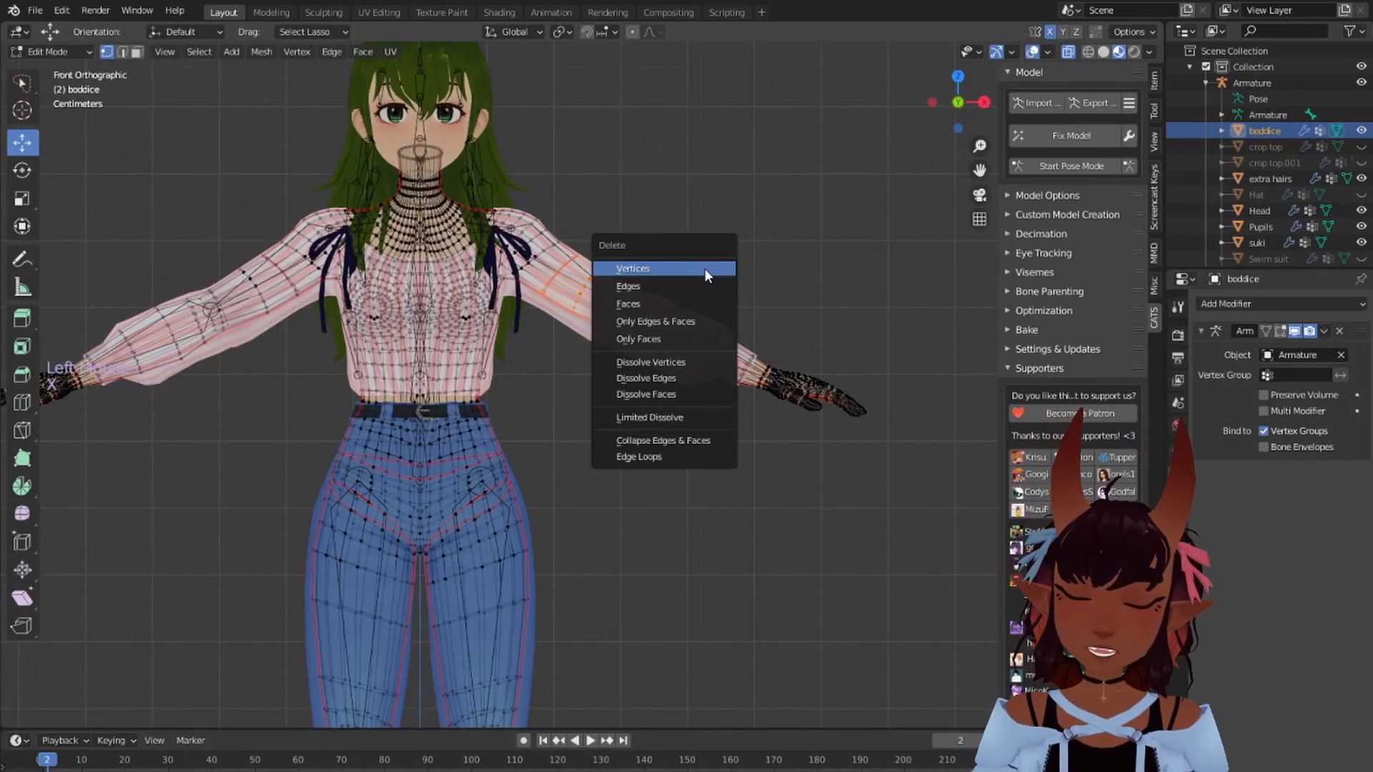
click(705, 268)
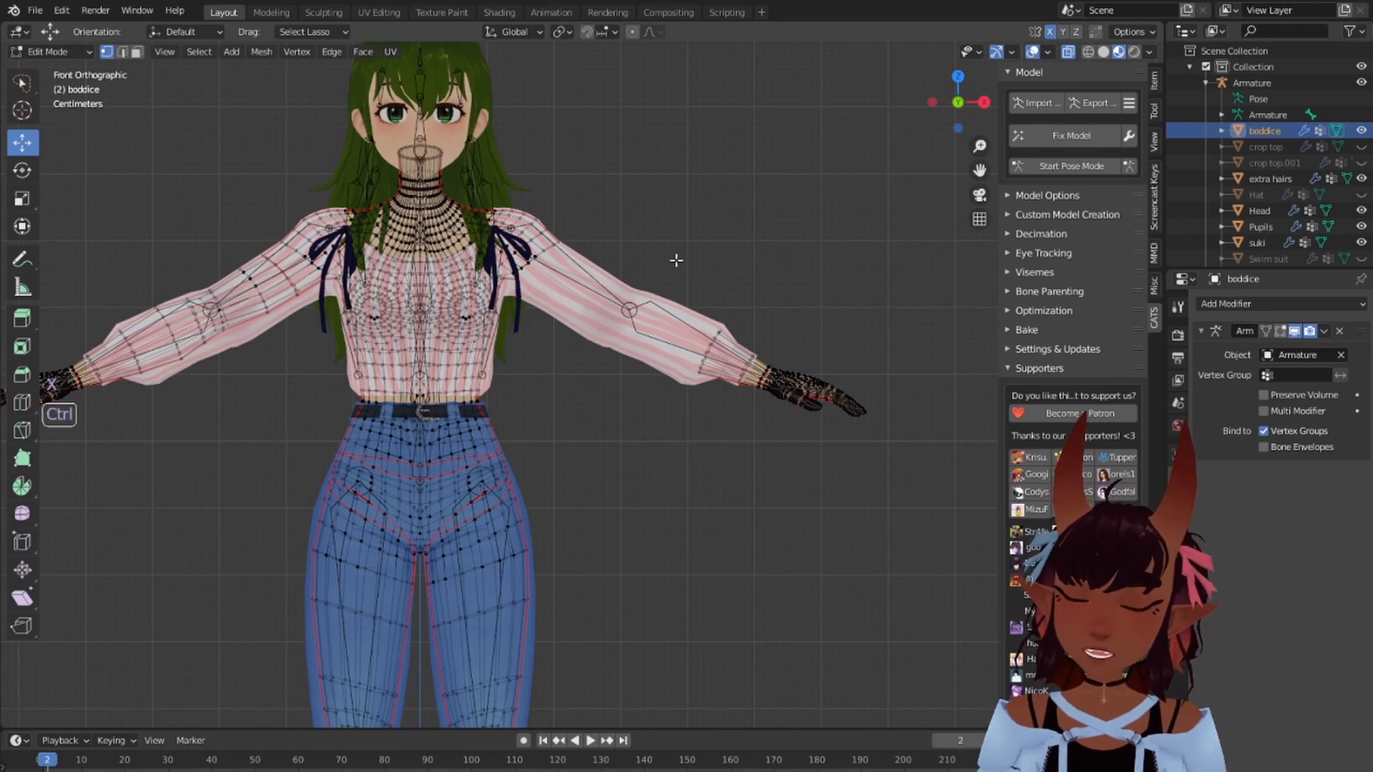
key(ctrl+z)
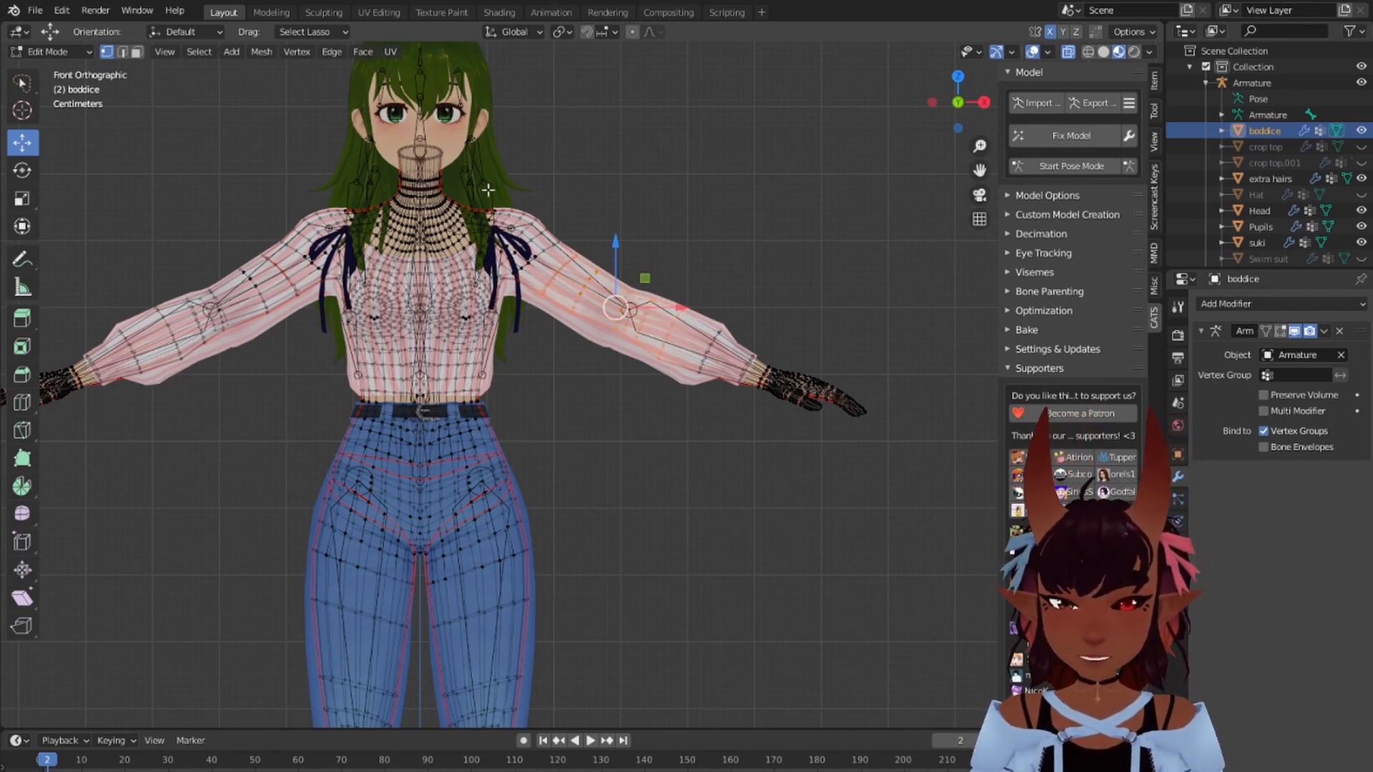
key(a)
key(a)
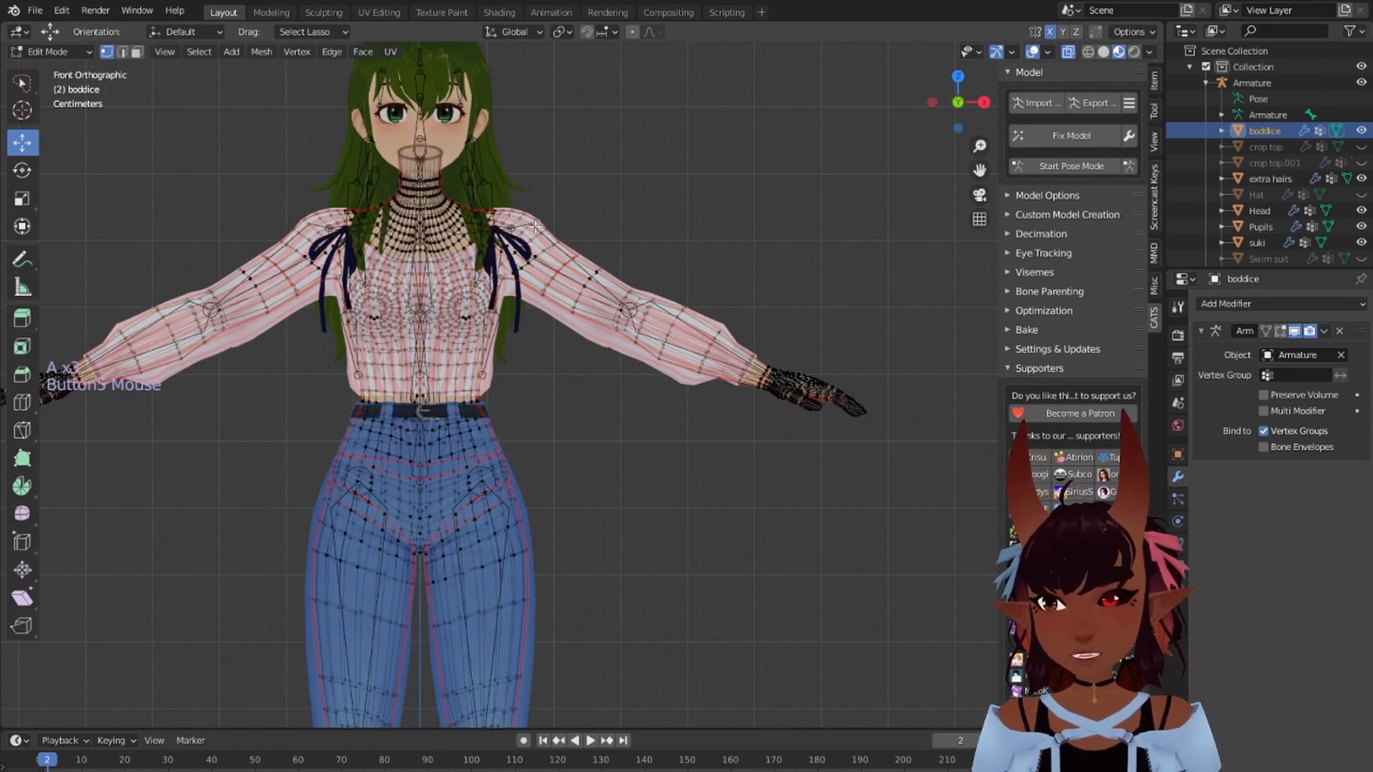
scroll(484, 327, up, 4)
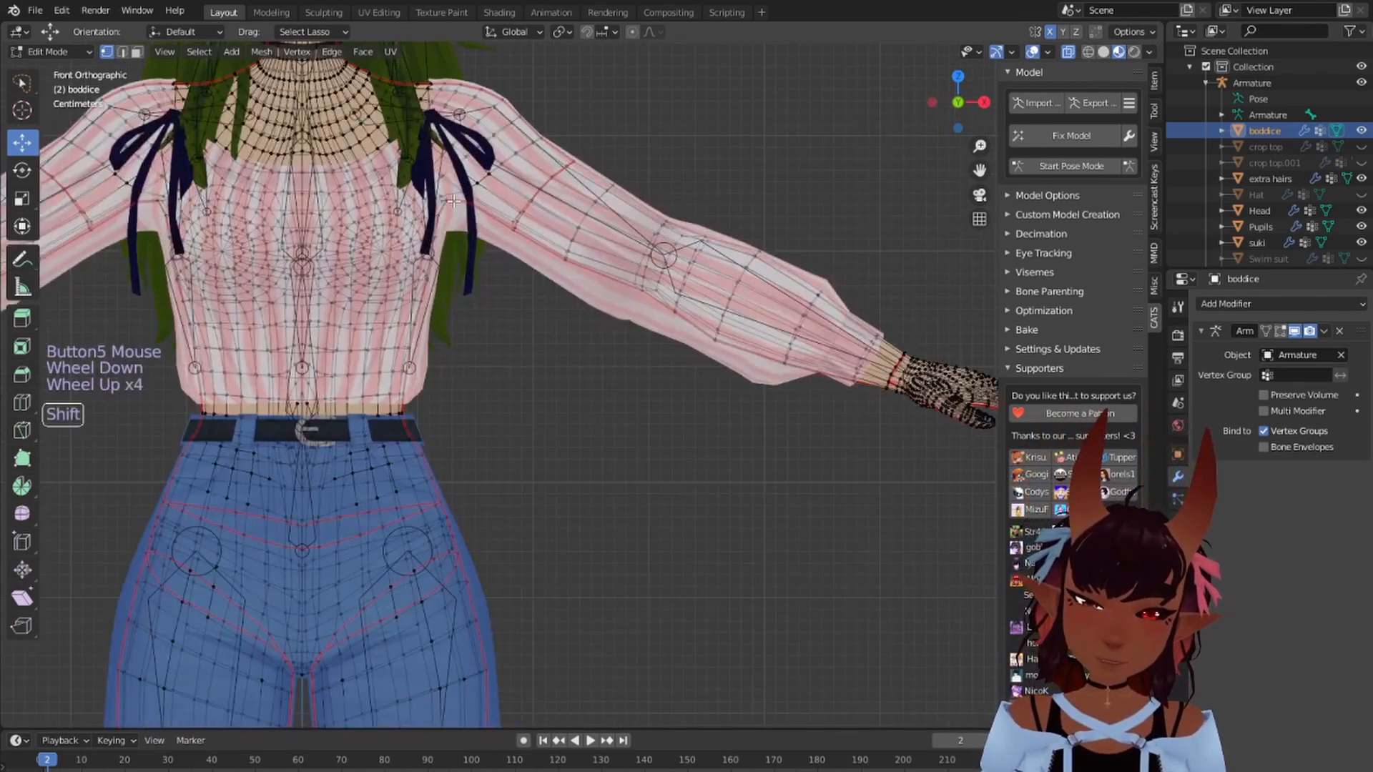
shift+middle_drag(686, 57, 734, 134)
scroll(734, 134, up, 2)
click(662, 79)
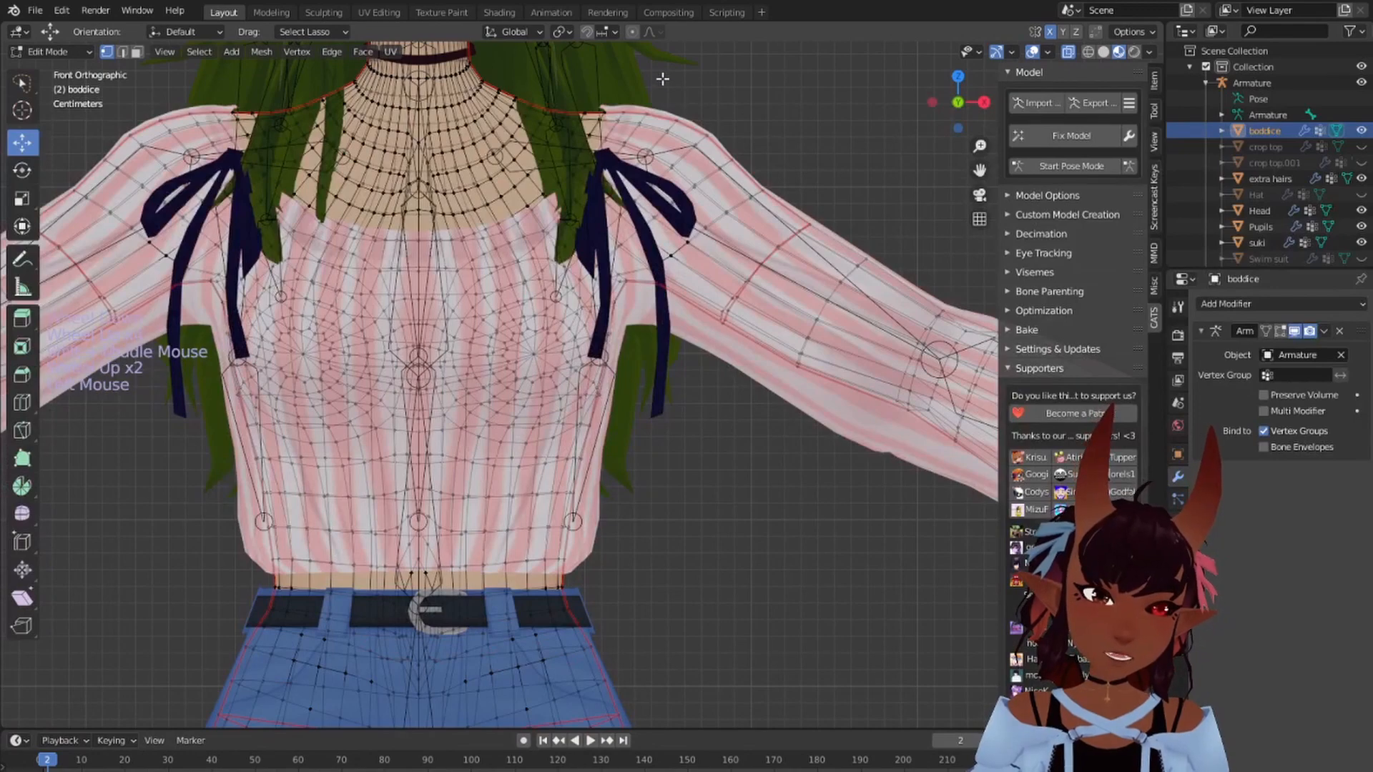
mouse_move(590, 174)
mouse_down()
mouse_move(504, 239)
mouse_move(397, 264)
mouse_move(269, 218)
mouse_move(150, 132)
mouse_move(179, 396)
mouse_move(705, 512)
mouse_move(697, 493)
mouse_up()
key(a)
key(a)
key(a)
Step: Select the boddice vertex row just above the shirt's hem, check it from another angle, and clear the selection
scroll(685, 464, up, 3)
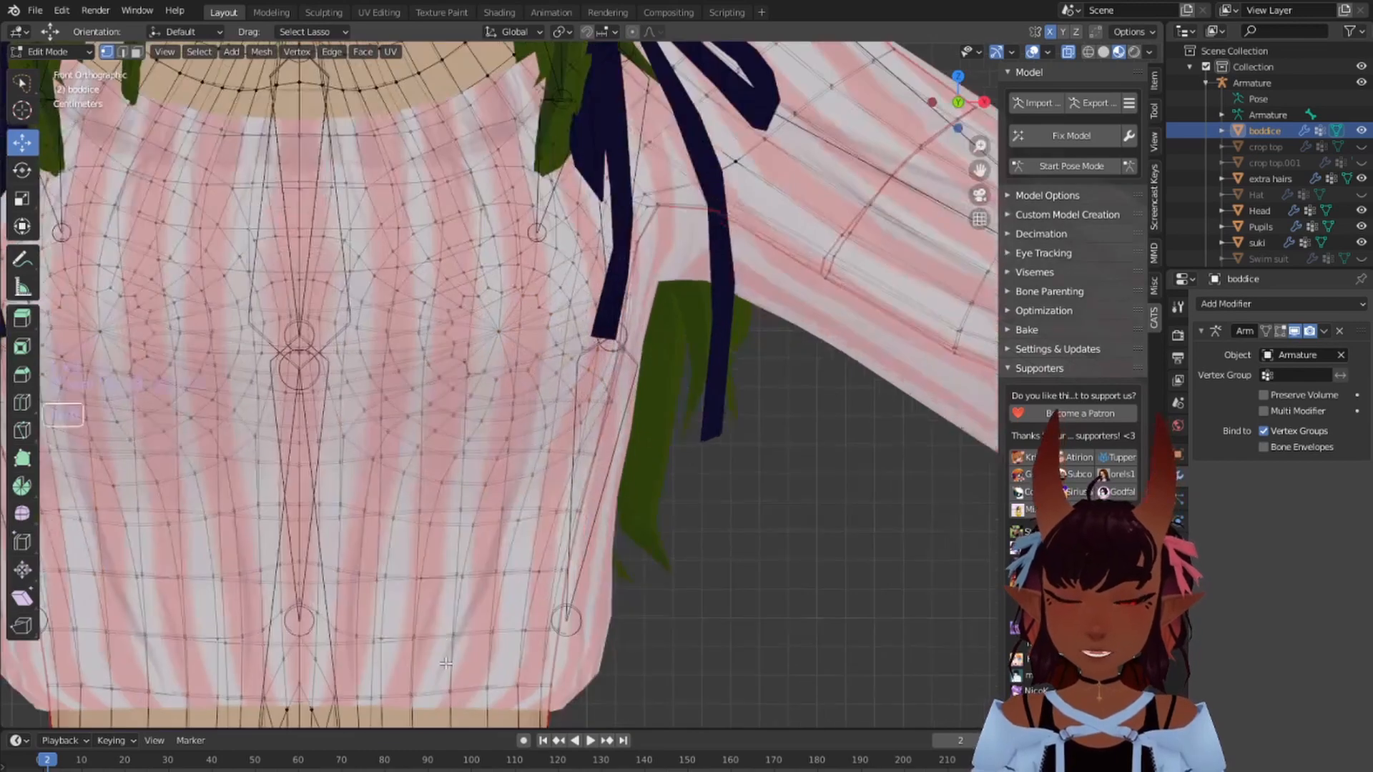
shift+middle_drag(644, 486, 632, 387)
shift+scroll(633, 388, up, 1)
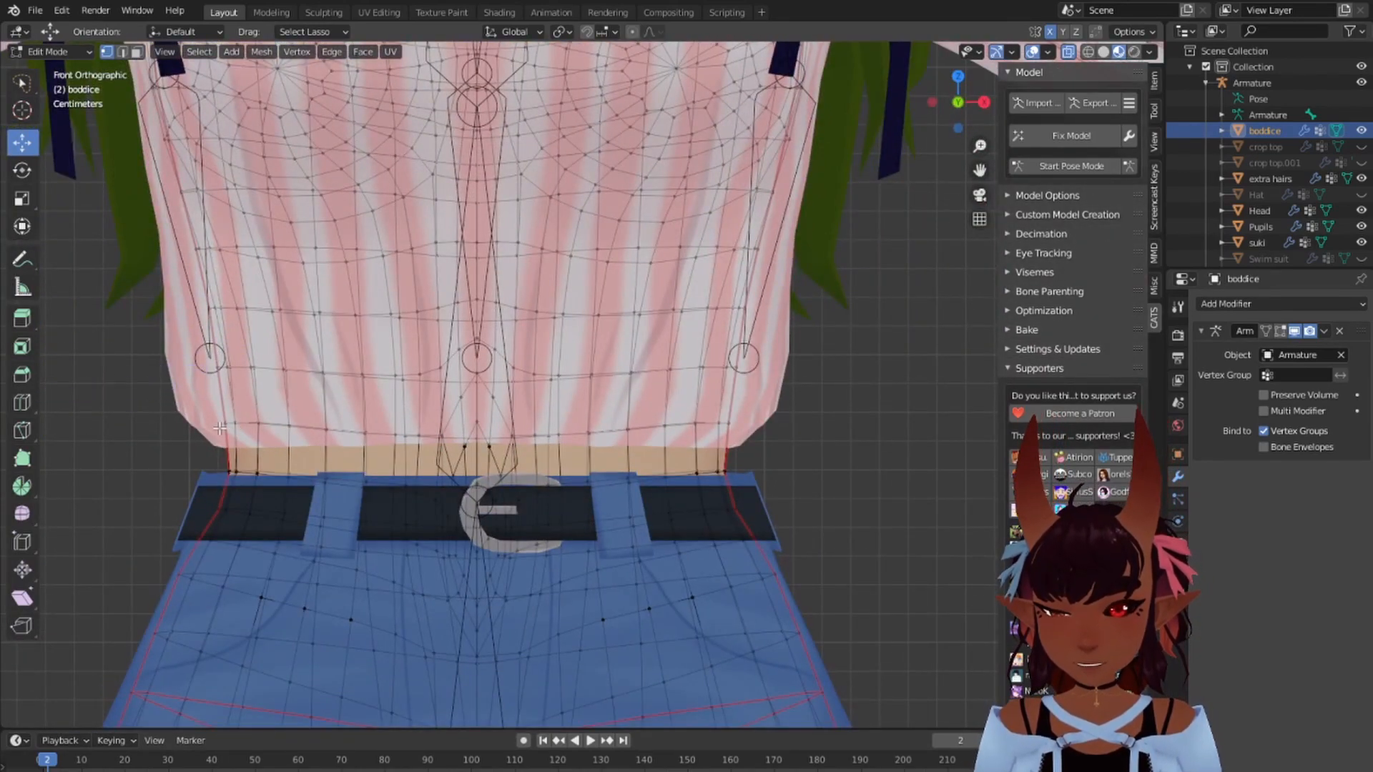
mouse_move(205, 389)
mouse_down()
mouse_move(755, 415)
mouse_move(229, 333)
mouse_move(204, 379)
mouse_up()
middle_drag(512, 452, 465, 421)
key(KP_1)
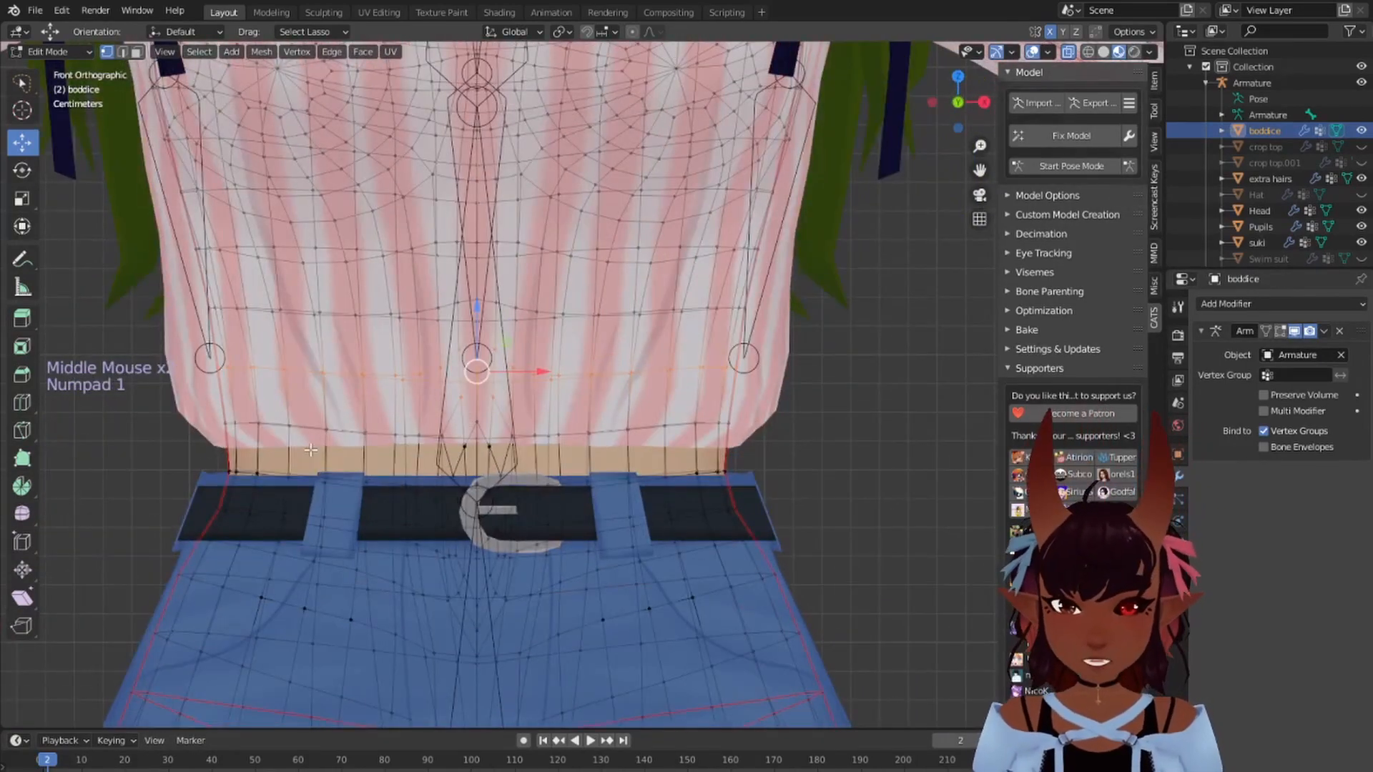
key(a)
key(a)
key(a)
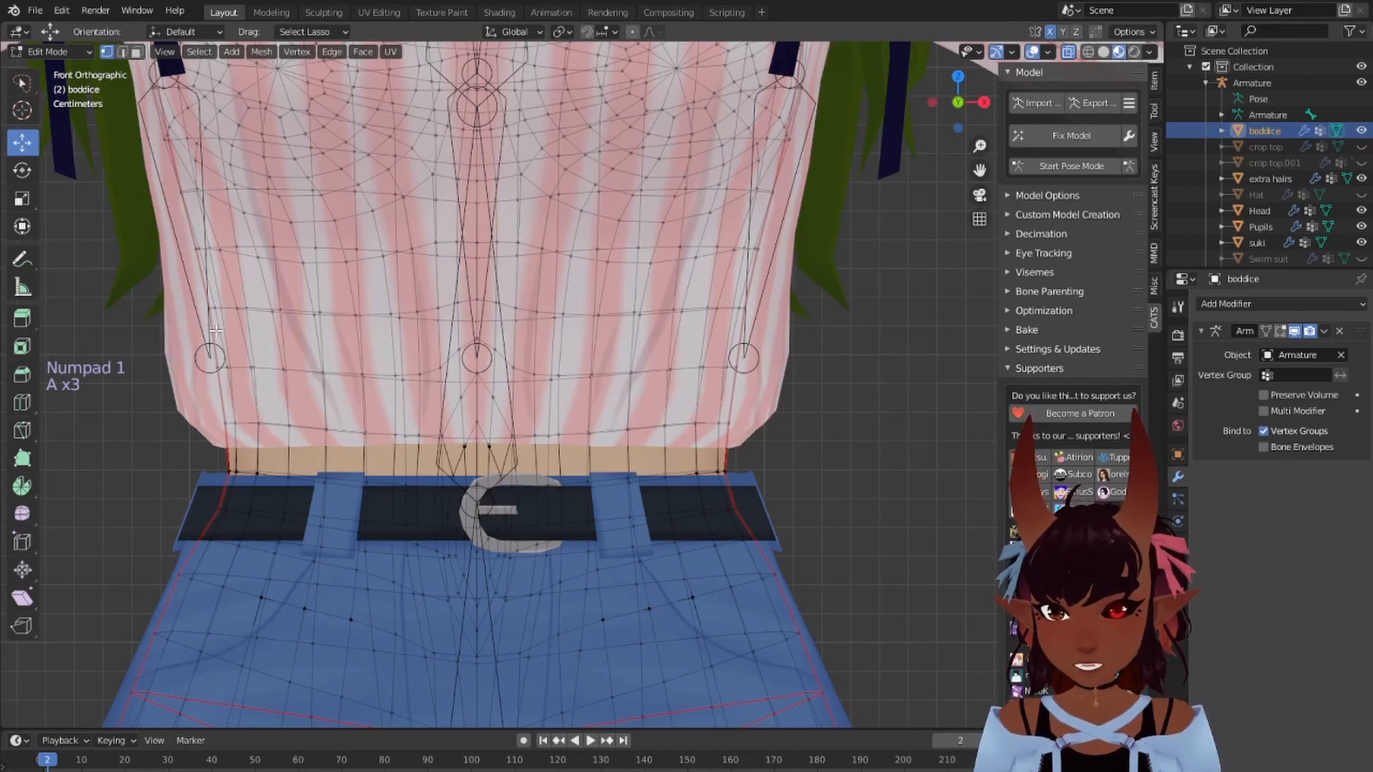
Step: Select the next higher boddice vertex row across the waist and clear the selection
mouse_move(661, 330)
mouse_down()
mouse_move(429, 293)
mouse_move(214, 286)
mouse_move(174, 264)
mouse_up()
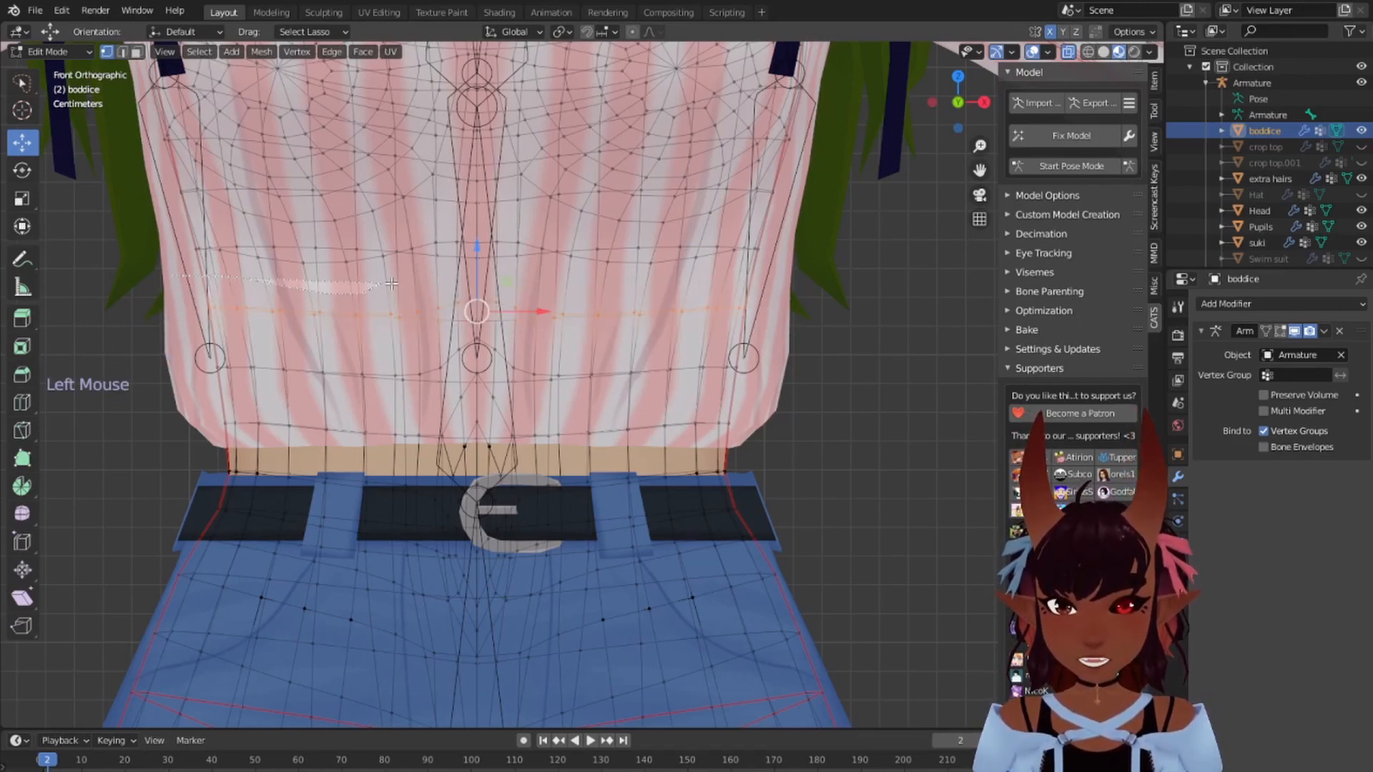
mouse_move(392, 284)
mouse_down()
mouse_move(586, 275)
mouse_move(722, 236)
mouse_move(213, 236)
mouse_move(161, 256)
mouse_up()
scroll(336, 400, down, 5)
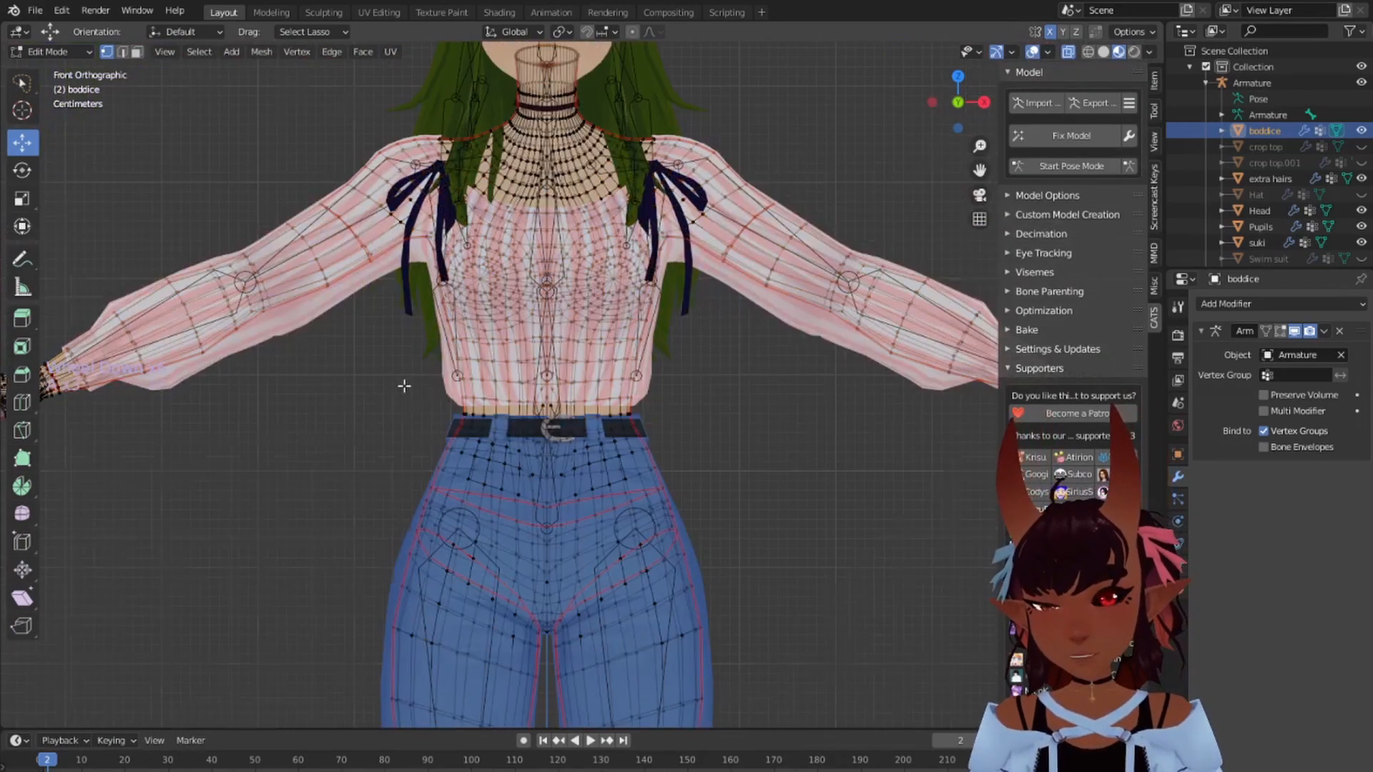
scroll(469, 423, down, 1)
scroll(482, 458, down, 3)
key(a)
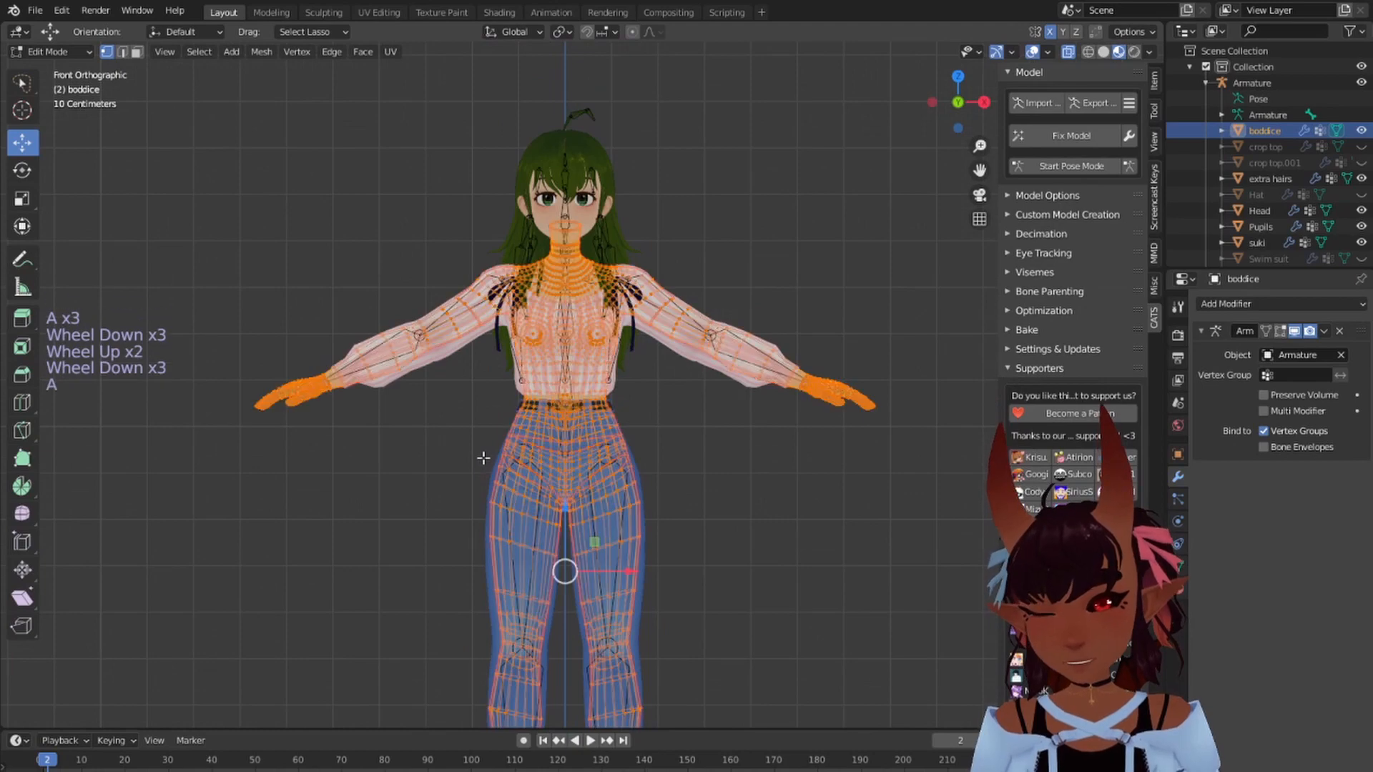
key(a)
key(a)
Step: Examine the boddice mesh covered by the pants' legs from the front and at an angle
scroll(485, 457, up, 3)
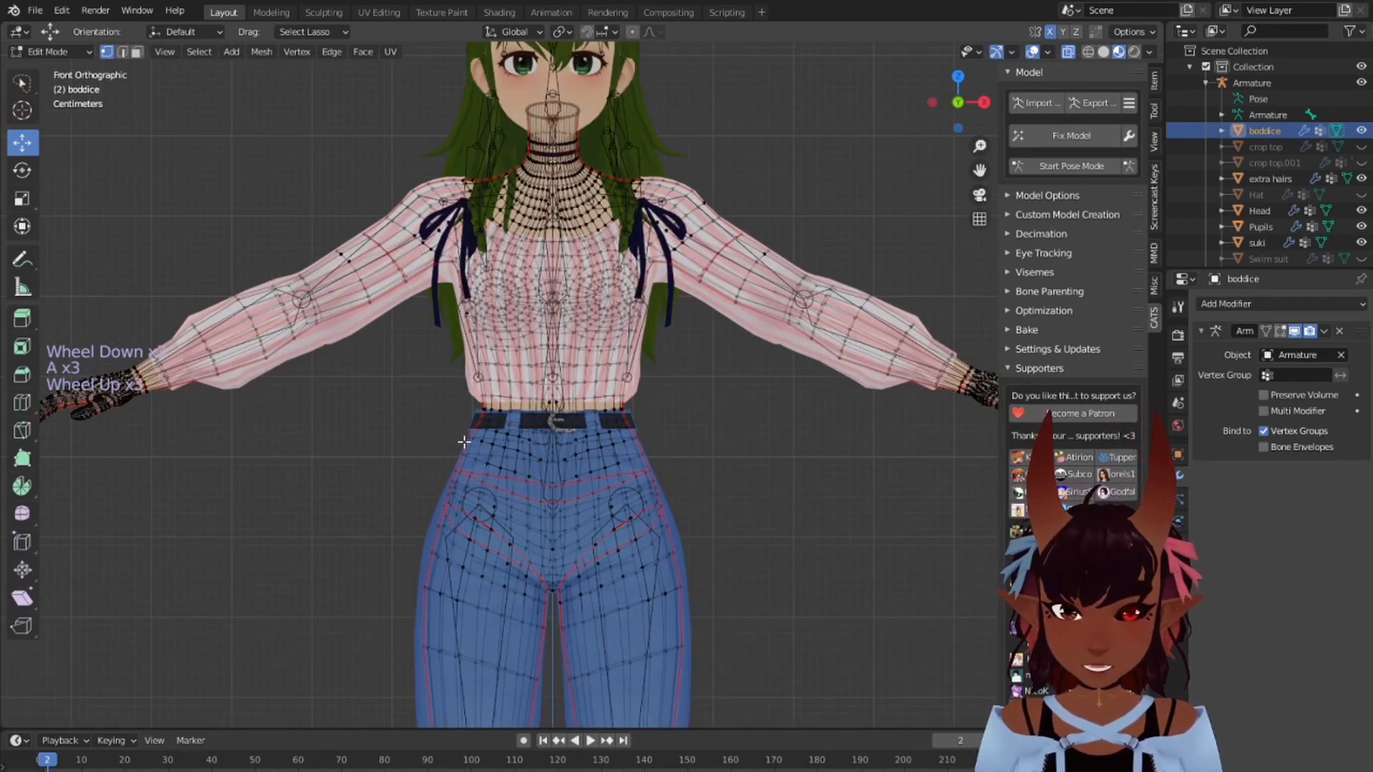
scroll(463, 441, down, 1)
shift+middle_drag(651, 486, 611, 361)
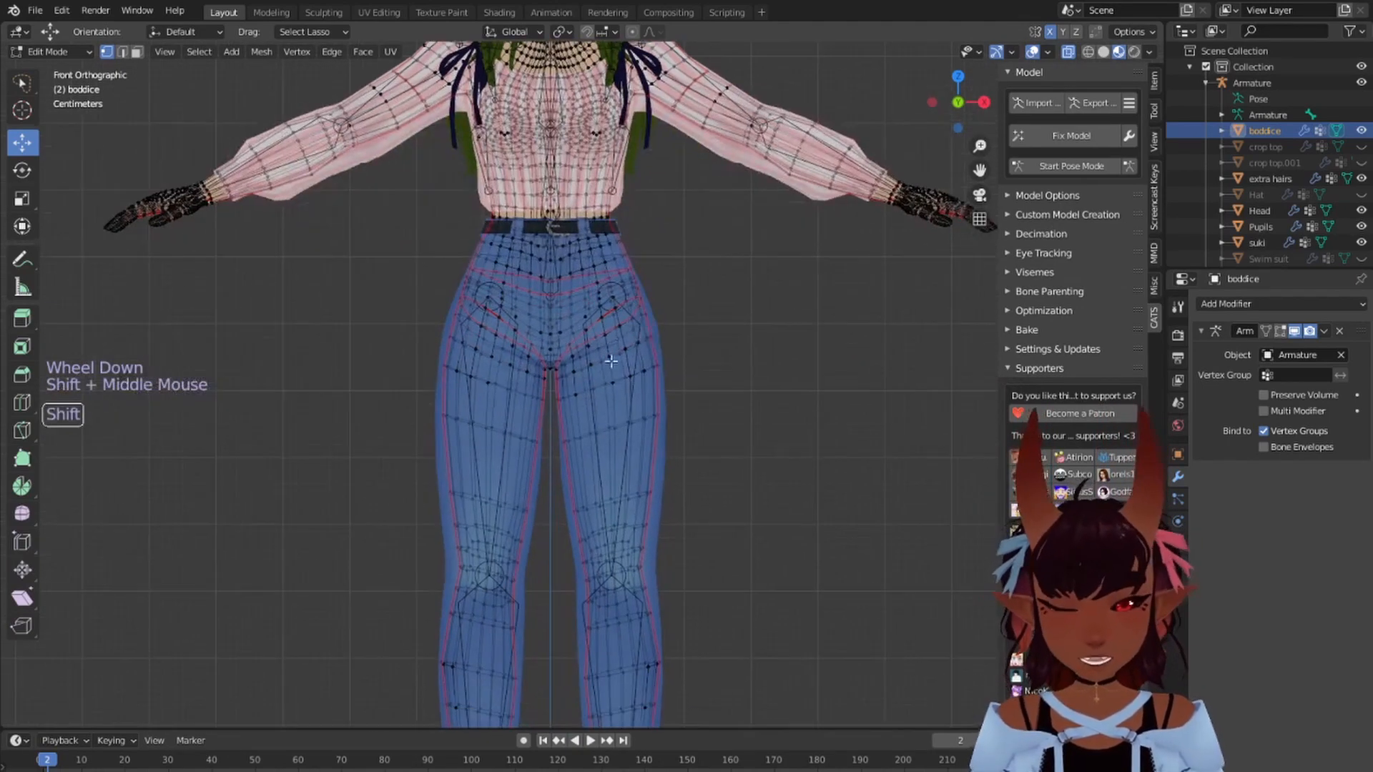
right_click(608, 422)
click(739, 336)
key(a)
key(a)
key(a)
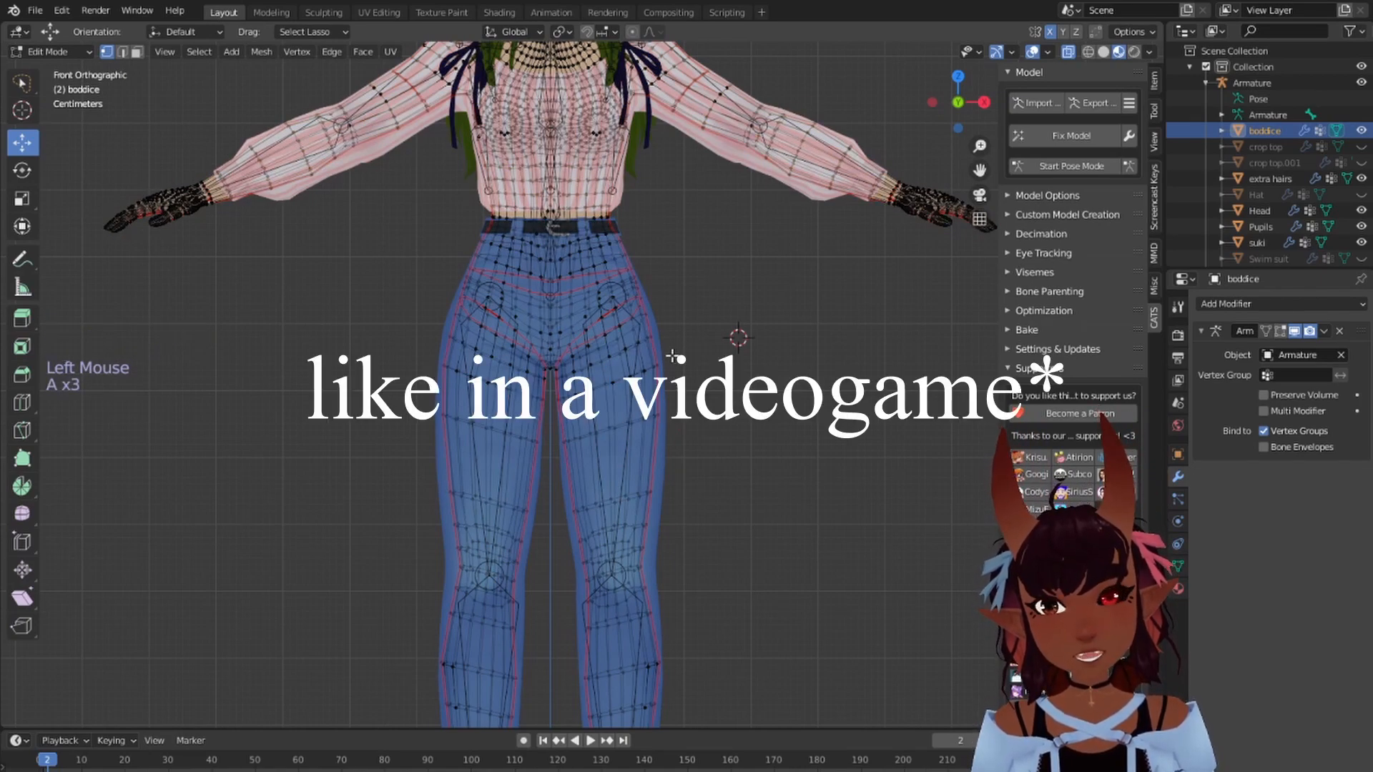
scroll(579, 385, down, 3)
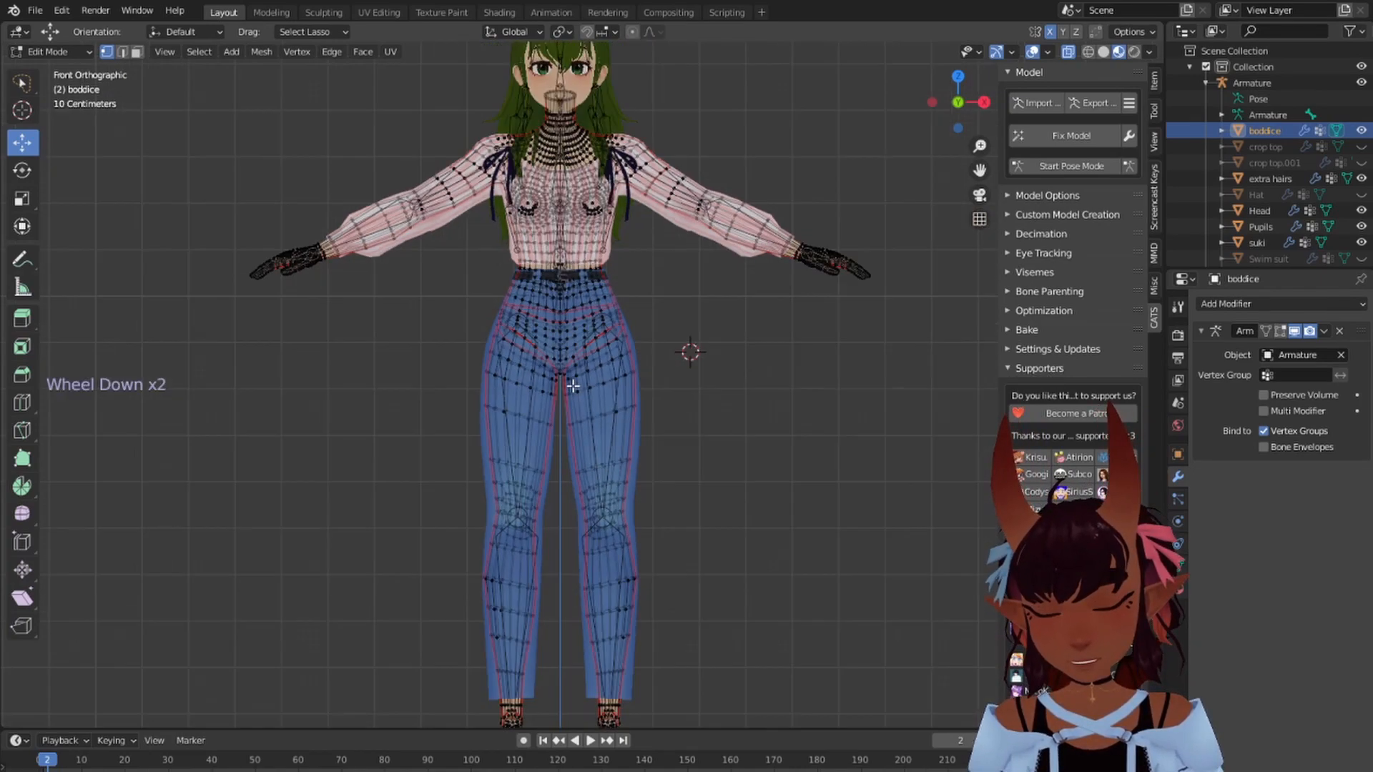
scroll(688, 353, up, 3)
middle_drag(688, 353, 372, 322)
scroll(372, 322, down, 5)
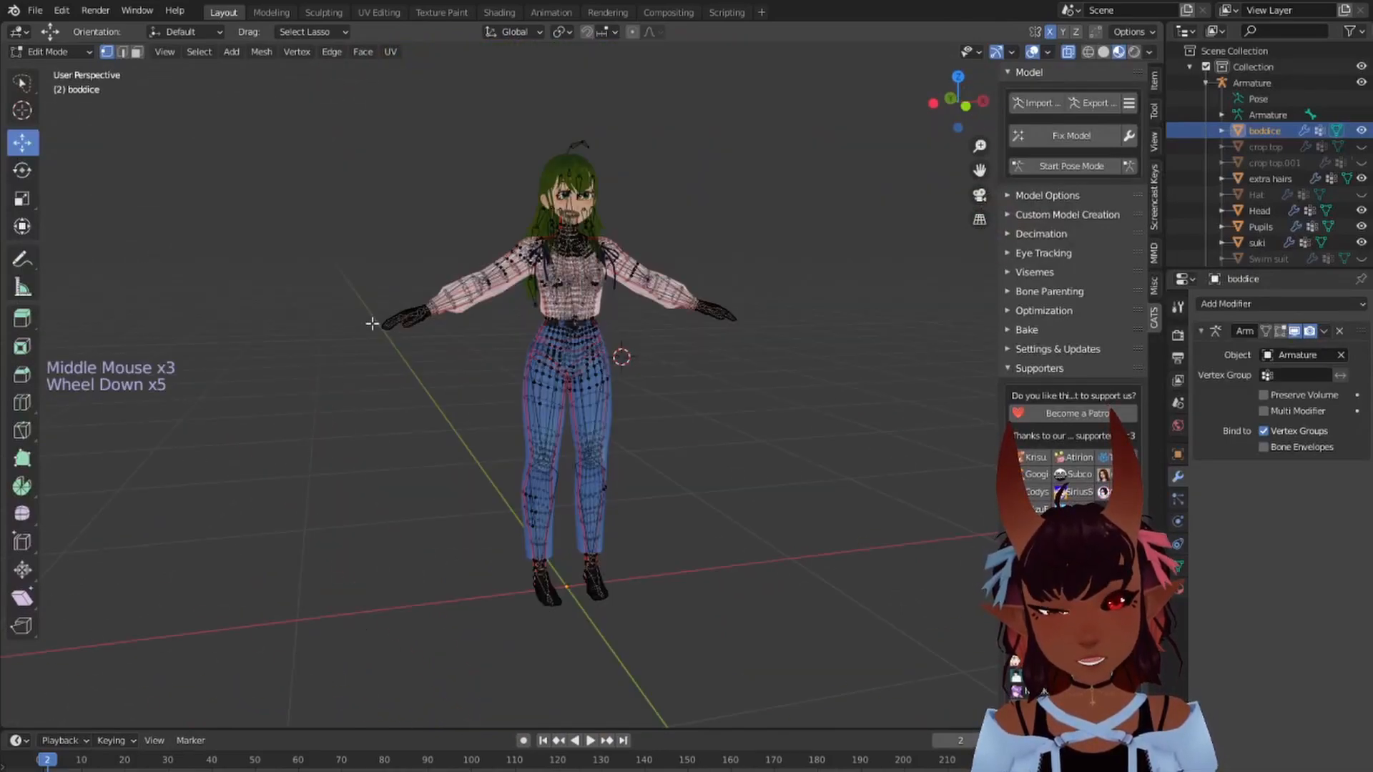
Step: Examine the body geometry under the pants' hips and seat from the side and the front
scroll(375, 323, up, 4)
key(a)
key(a)
key(a)
scroll(393, 327, up, 4)
middle_drag(400, 329, 408, 433)
scroll(405, 426, up, 1)
scroll(383, 453, up, 1)
scroll(384, 454, down, 2)
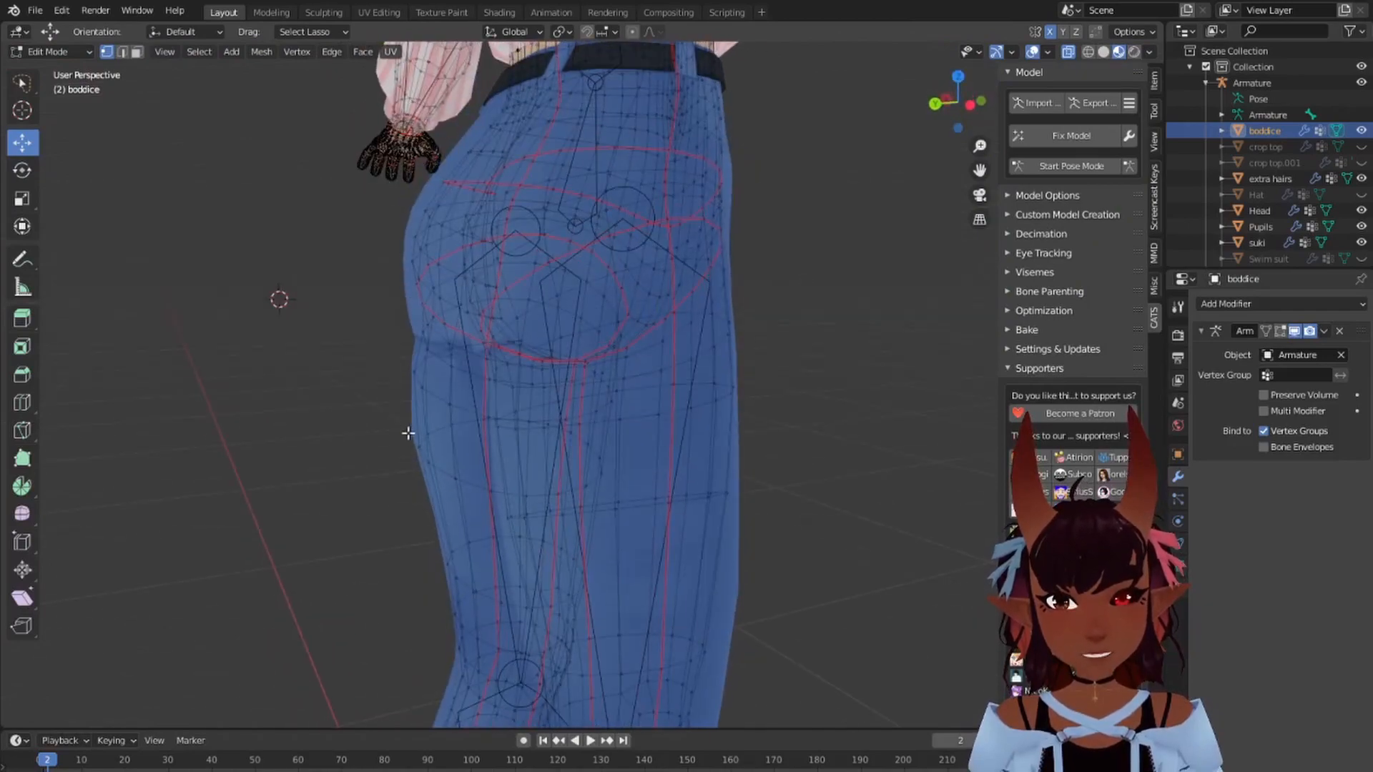
middle_drag(359, 385, 465, 368)
key(KP_1)
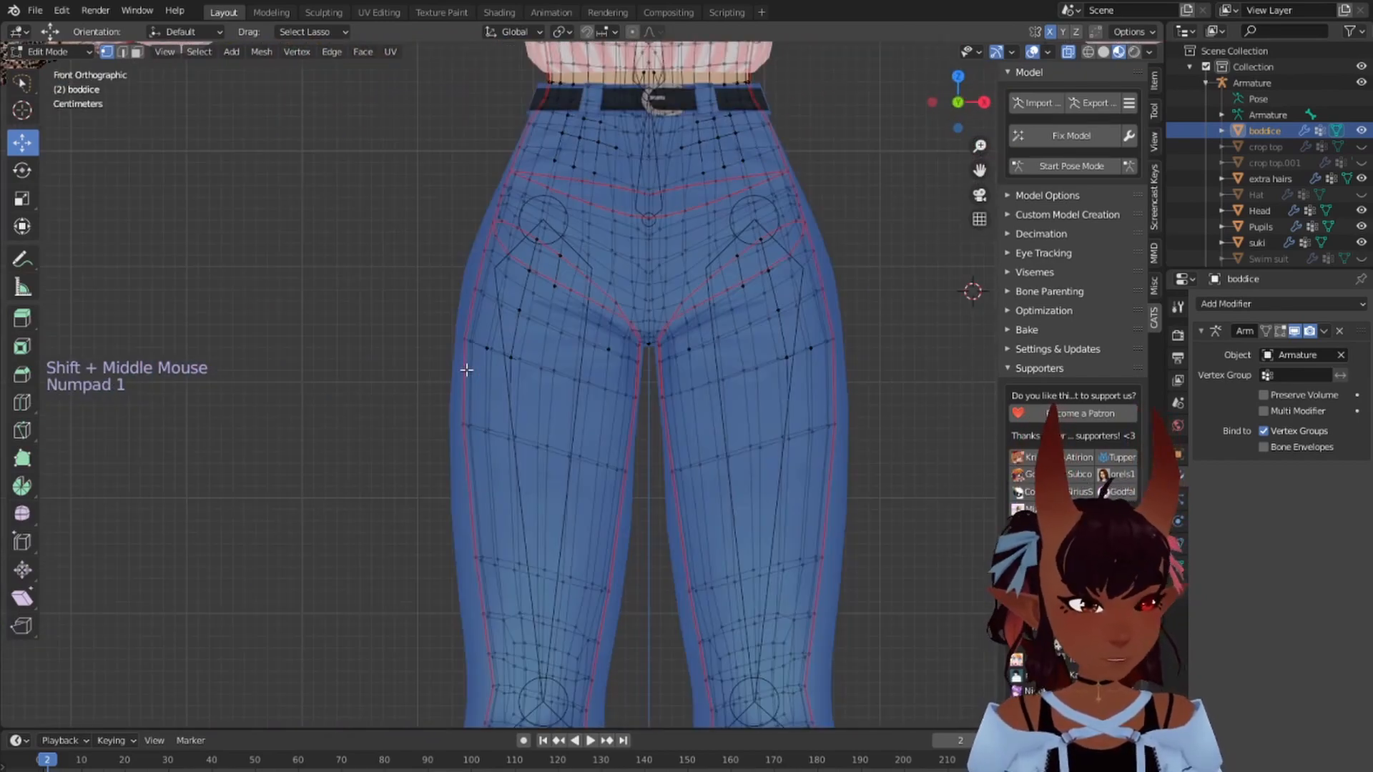
Step: Select a boddice vertex at the crotch, check its position under the pants from below, and clear the selection
scroll(815, 372, up, 7)
shift+middle_drag(868, 298, 622, 411)
scroll(622, 410, up, 5)
scroll(695, 372, up, 3)
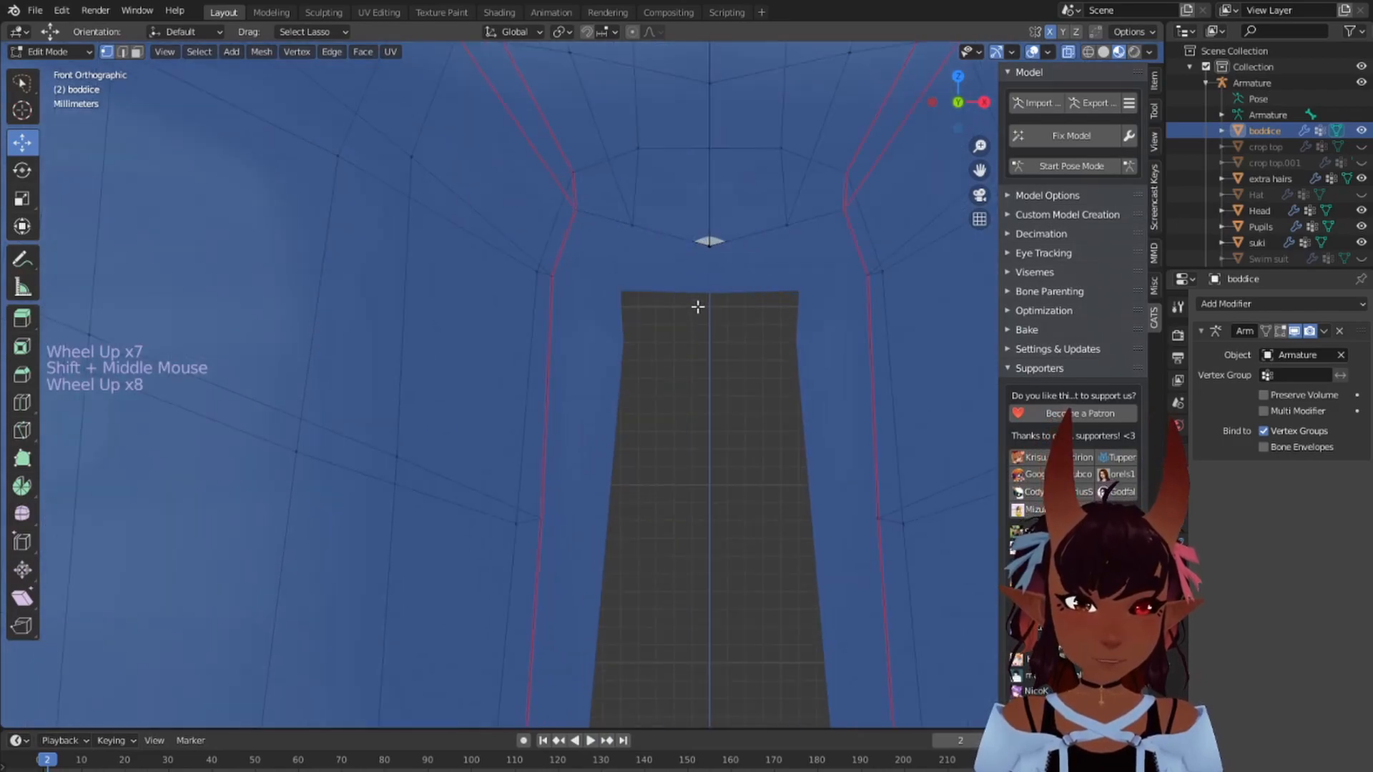
right_click(726, 303)
scroll(726, 303, down, 6)
middle_drag(726, 304, 680, 401)
scroll(686, 415, down, 6)
scroll(711, 405, up, 4)
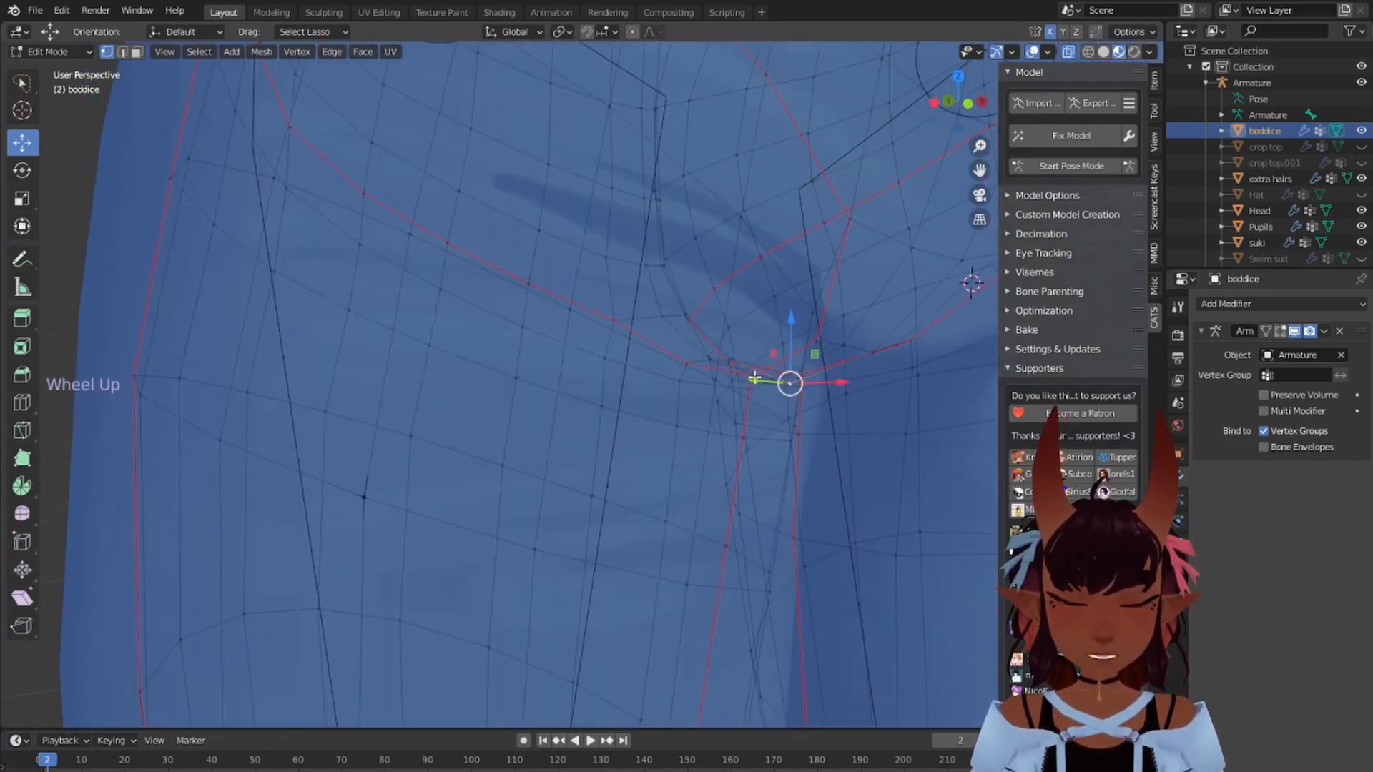
shift+middle_drag(851, 382, 286, 392)
scroll(604, 389, up, 2)
scroll(401, 413, down, 2)
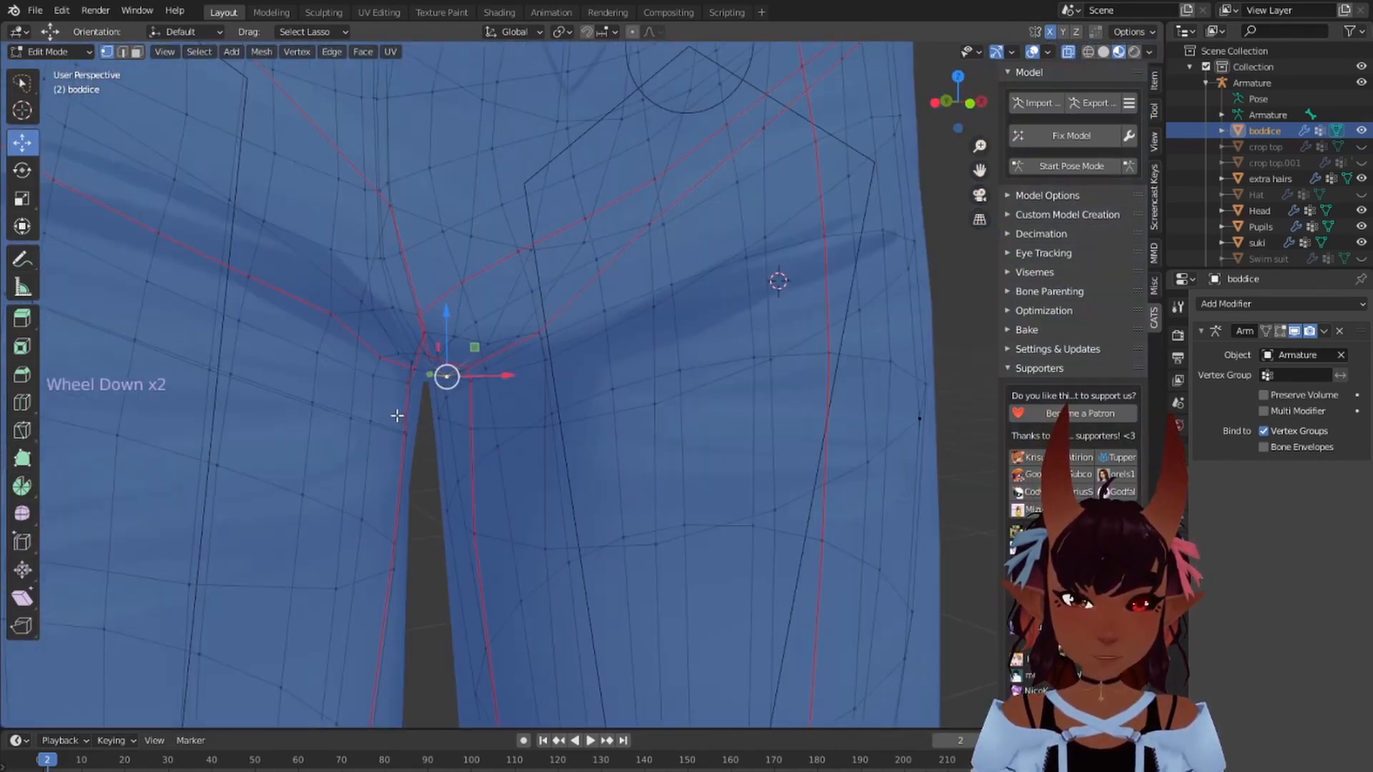
key(a)
key(a)
key(a)
Step: Inspect the body mesh around the crotch and thighs for parts hidden by the pants
scroll(414, 399, up, 2)
mouse_move(414, 398)
middle_down()
mouse_move(398, 401)
mouse_move(414, 374)
mouse_move(430, 369)
mouse_move(442, 396)
mouse_move(453, 377)
mouse_move(432, 407)
mouse_move(421, 384)
middle_up()
scroll(421, 385, down, 4)
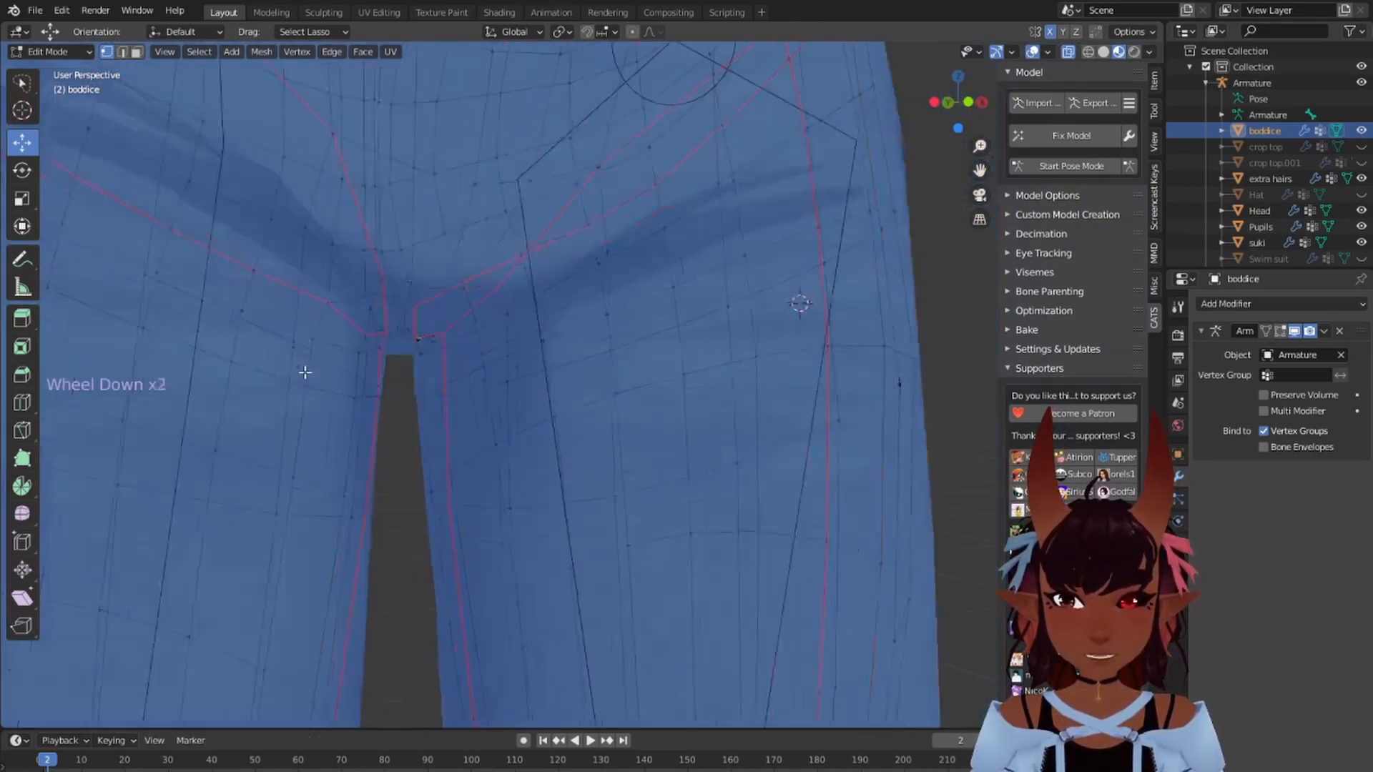
scroll(454, 374, down, 7)
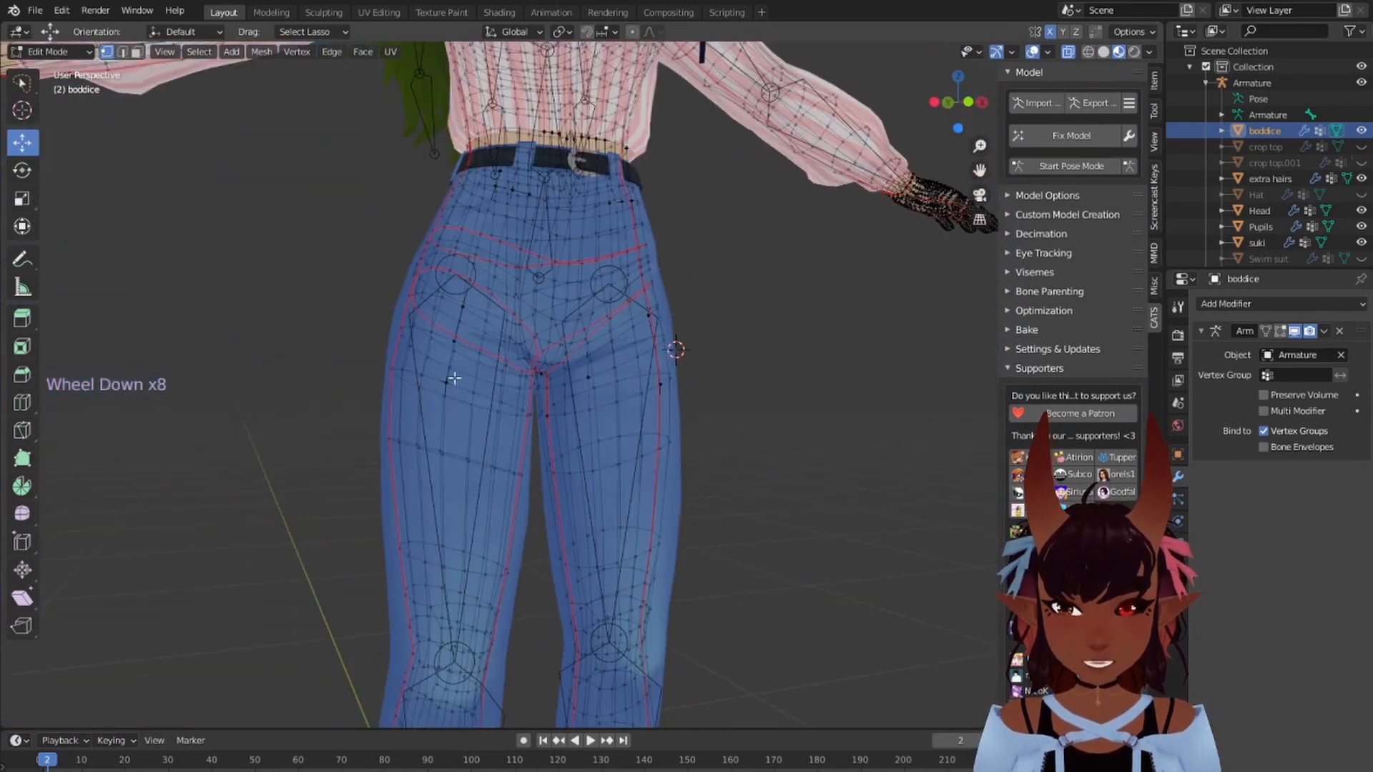
scroll(603, 393, up, 5)
shift+middle_drag(638, 417, 662, 362)
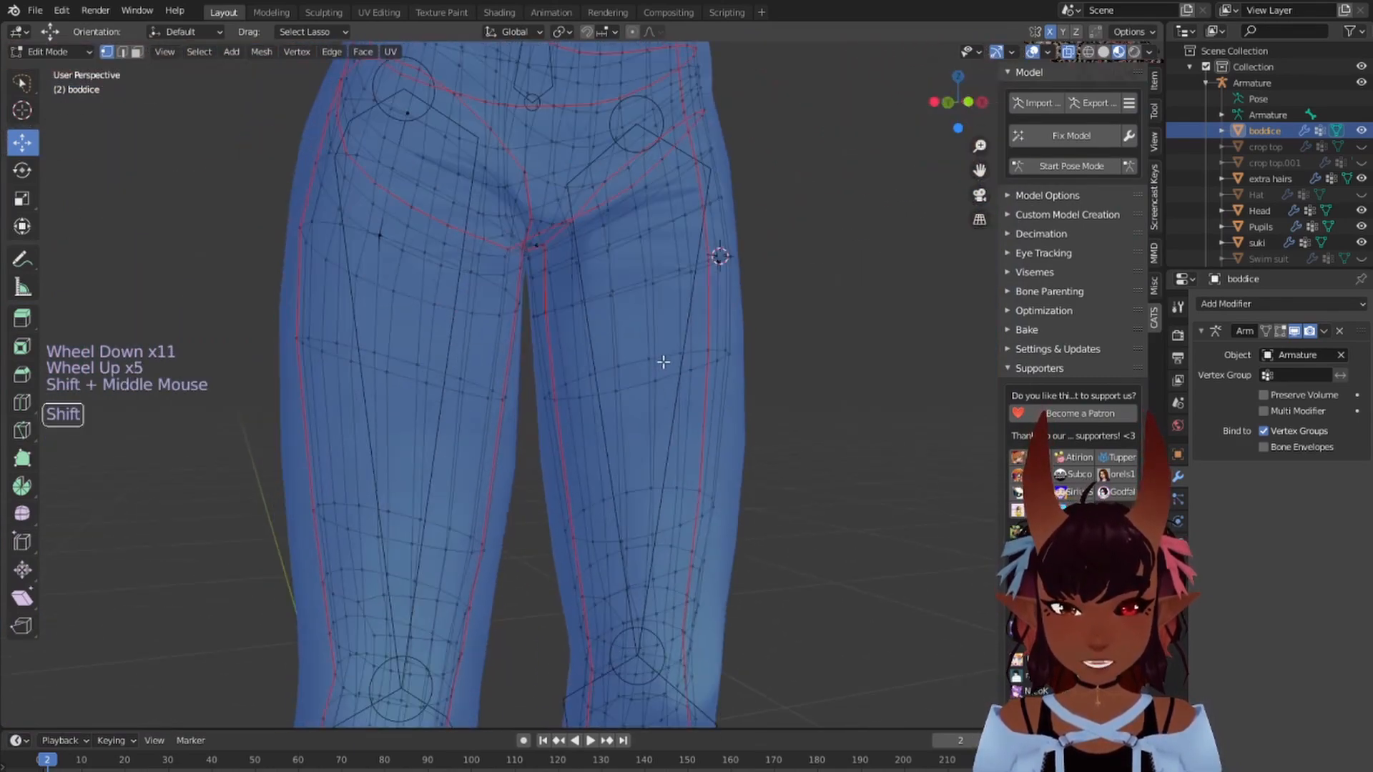
scroll(662, 362, down, 3)
middle_drag(803, 411, 673, 400)
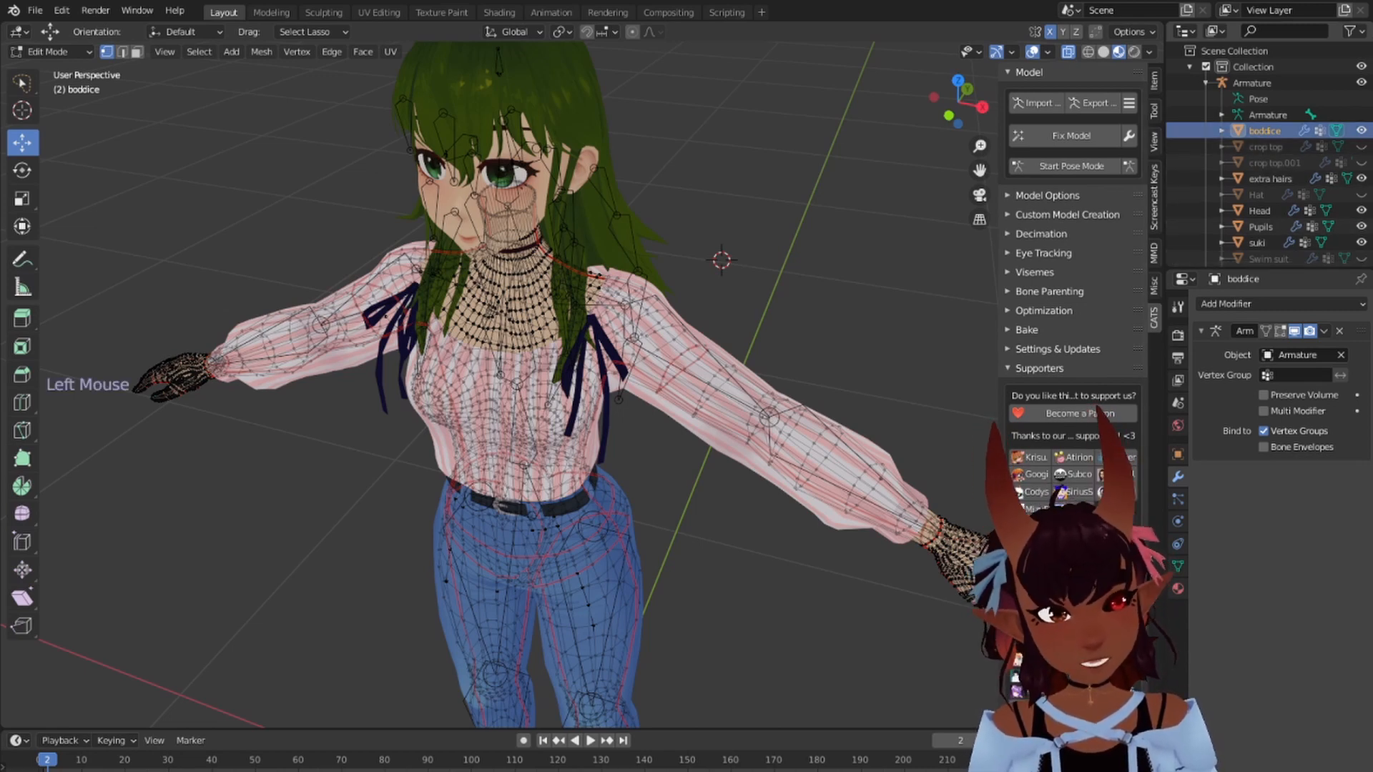
Step: Leave Edit Mode on the boddice mesh and return to Object Mode
scroll(1246, 194, down, 4)
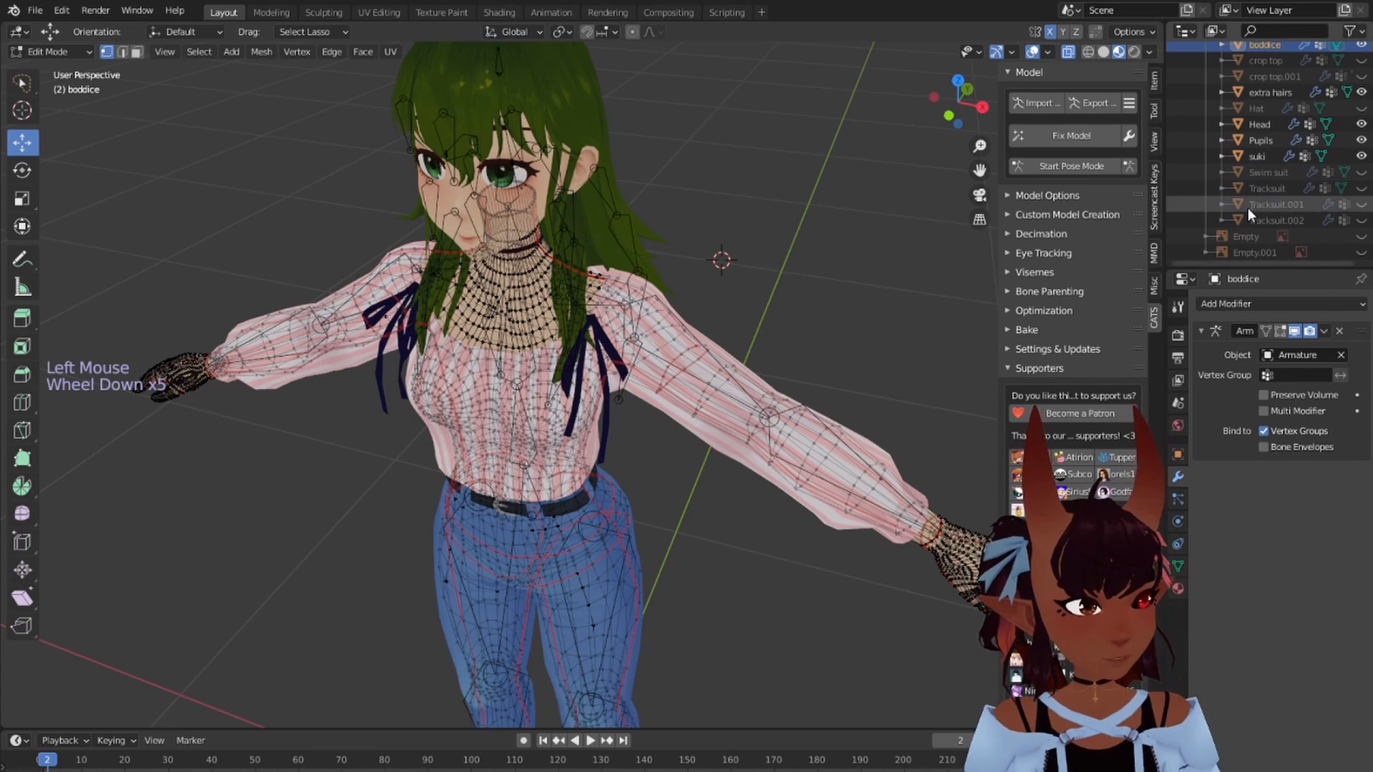
scroll(1251, 209, up, 5)
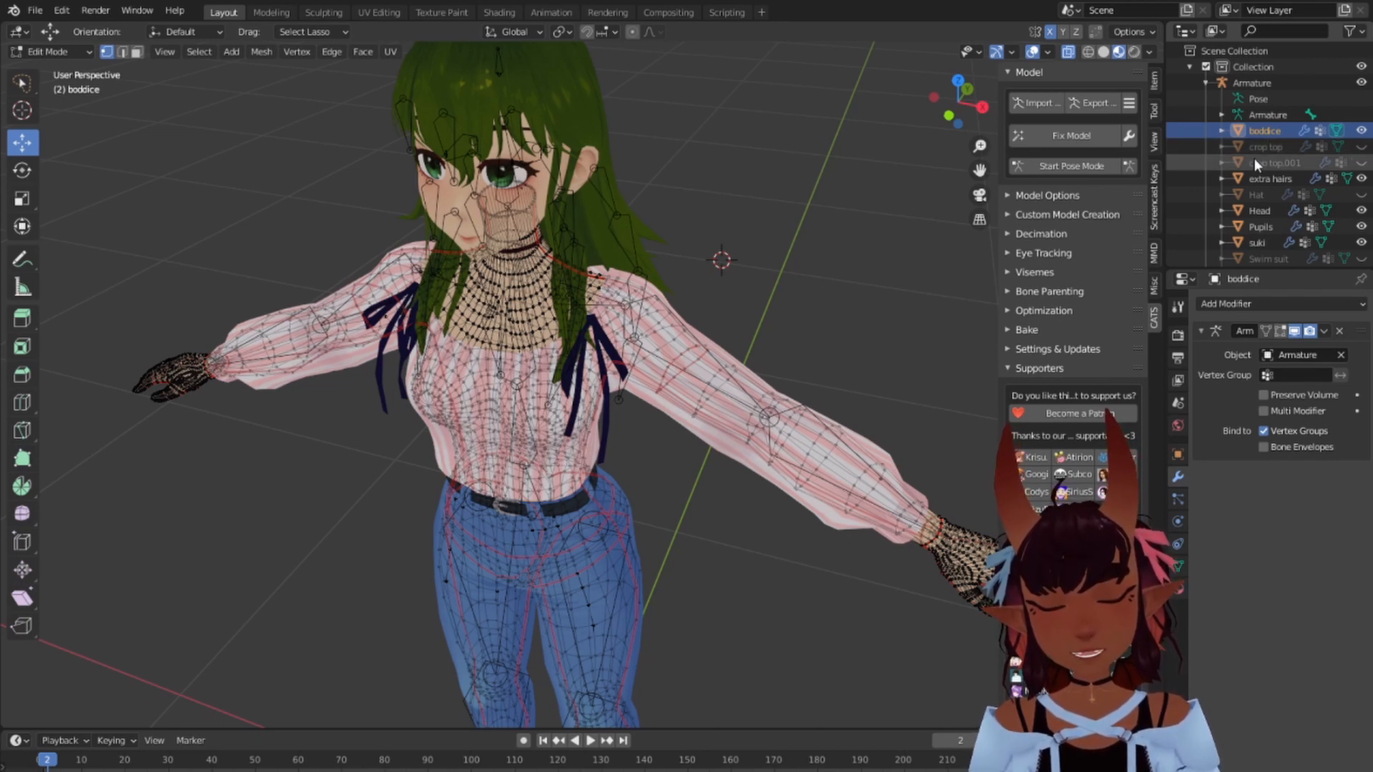
key(Tab)
scroll(1262, 154, down, 4)
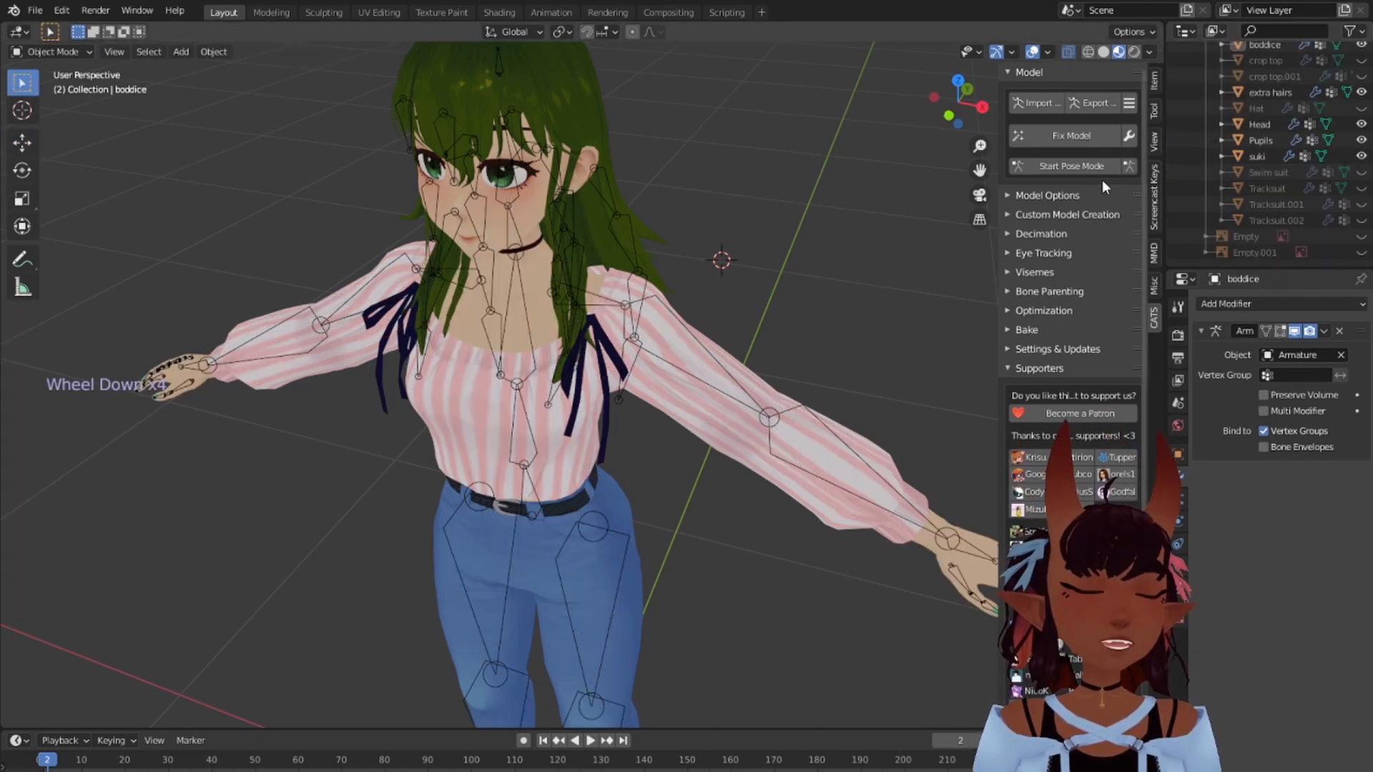
Step: Select the suki, Pupils, Head and boddice objects one by one to identify the character's visible meshes
click(1260, 158)
click(1258, 143)
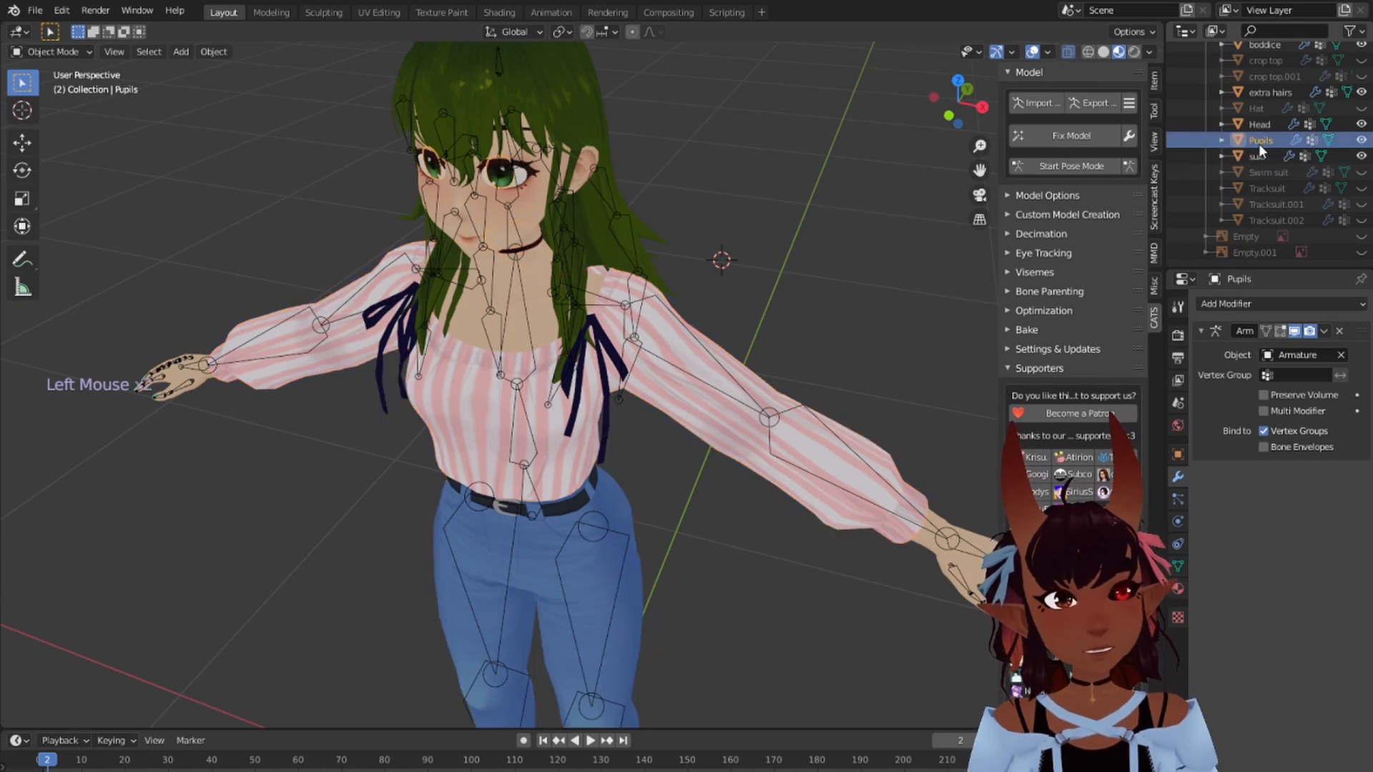
click(1261, 128)
scroll(1264, 128, up, 1)
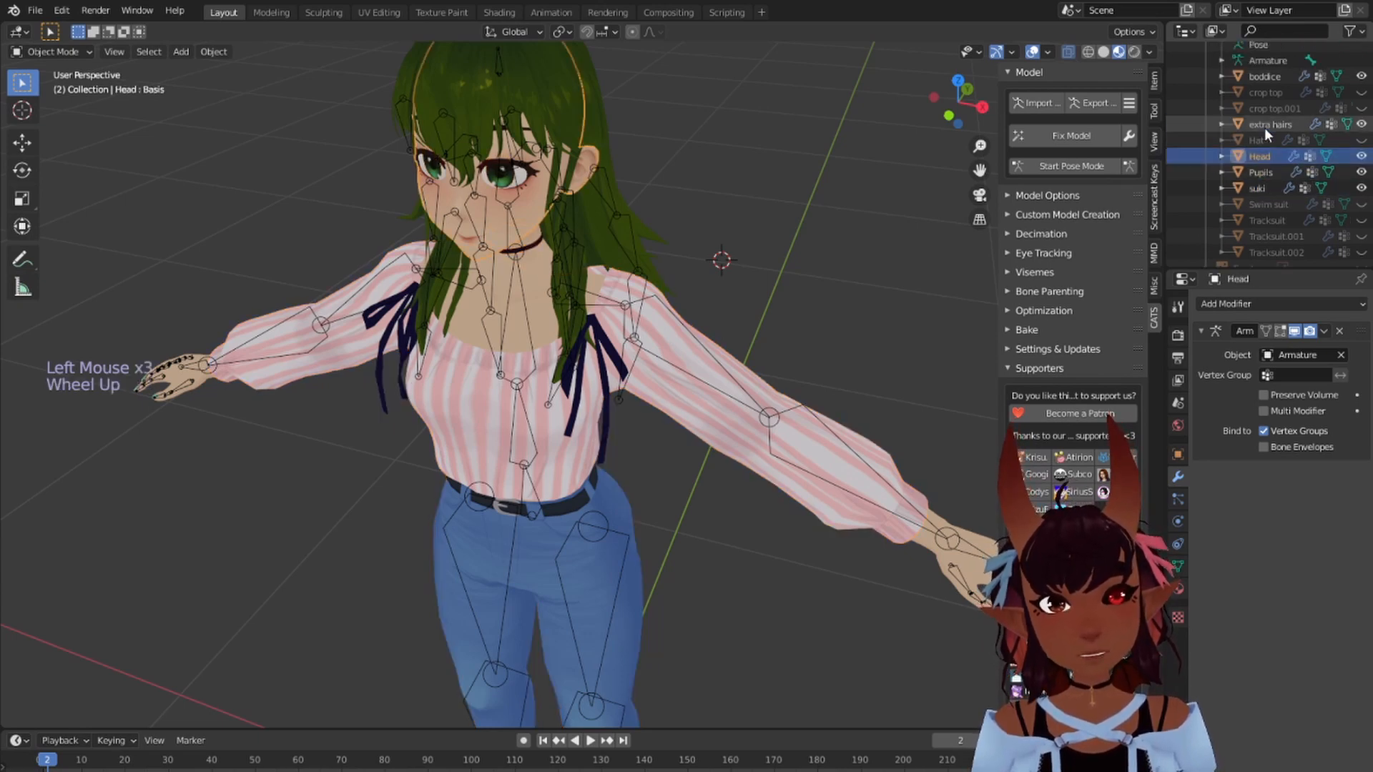
scroll(1263, 114, up, 2)
click(1261, 127)
scroll(1264, 172, down, 2)
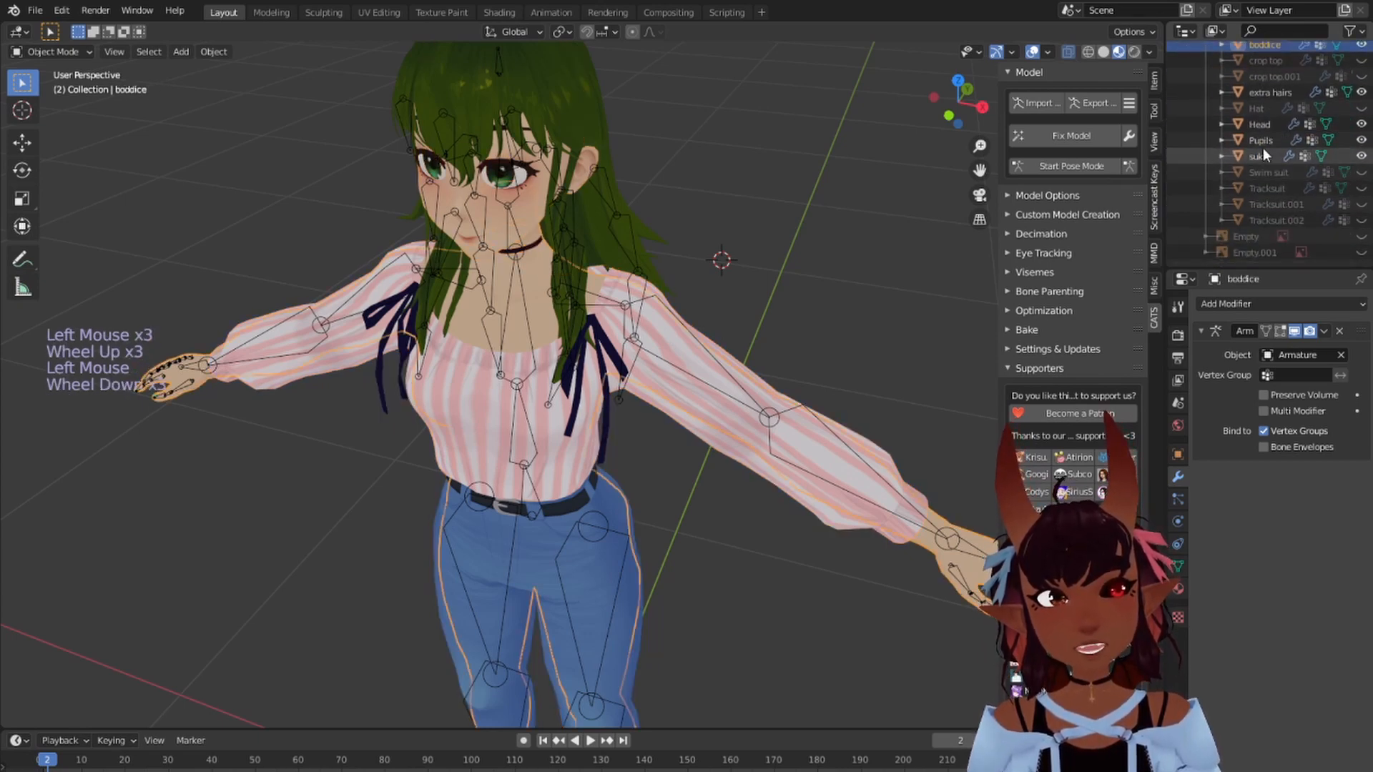
click(1263, 125)
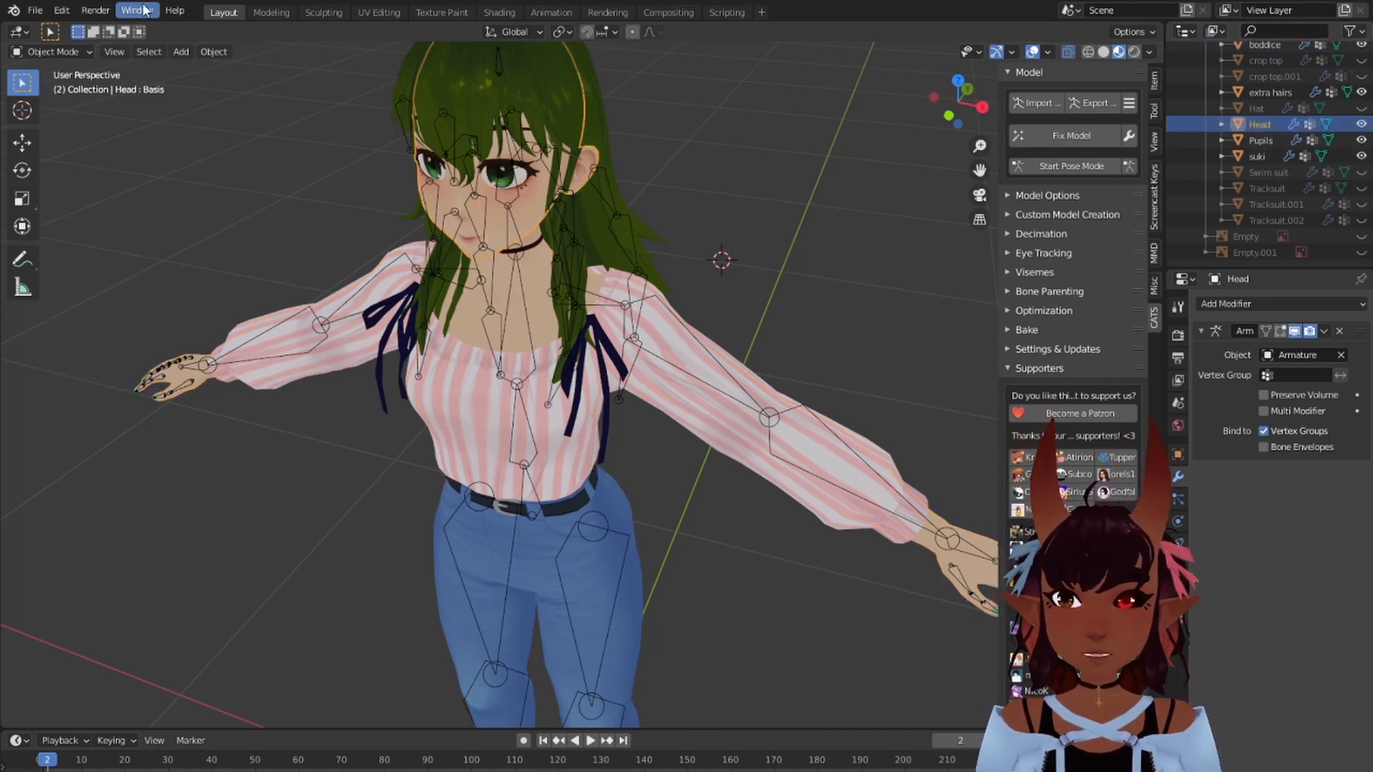
click(37, 10)
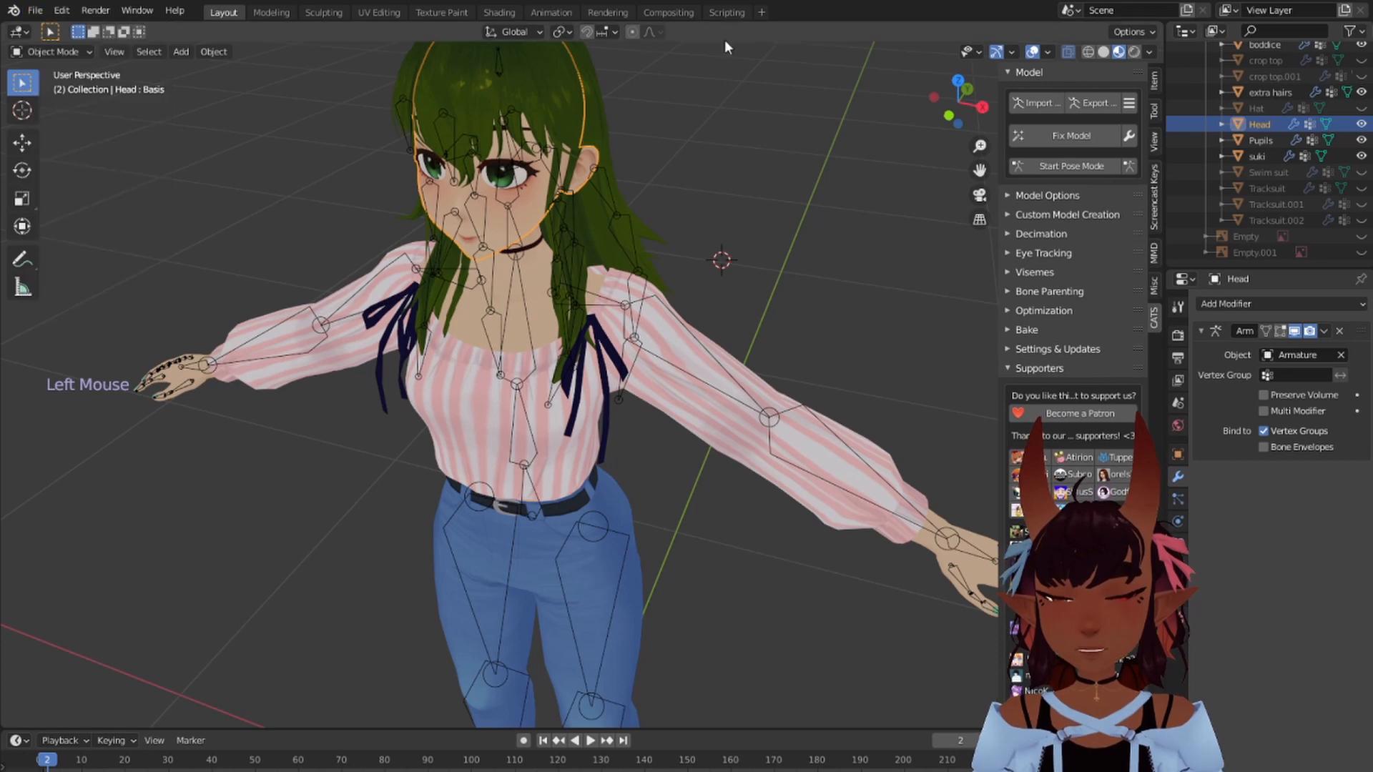
Step: Join the suki, Pupils and boddice meshes into the Head object
click(1264, 156)
ctrl+click(1263, 140)
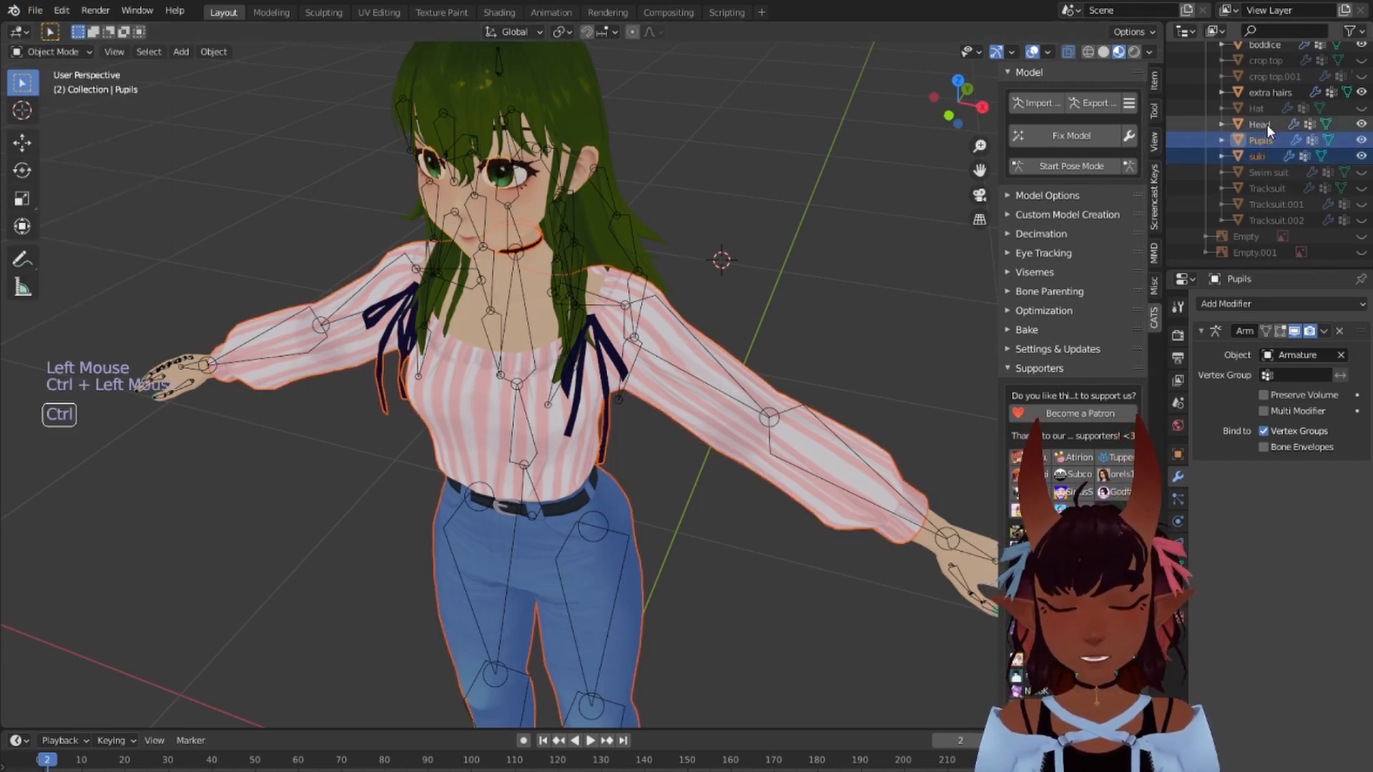
ctrl+click(1263, 44)
ctrl+click(1265, 124)
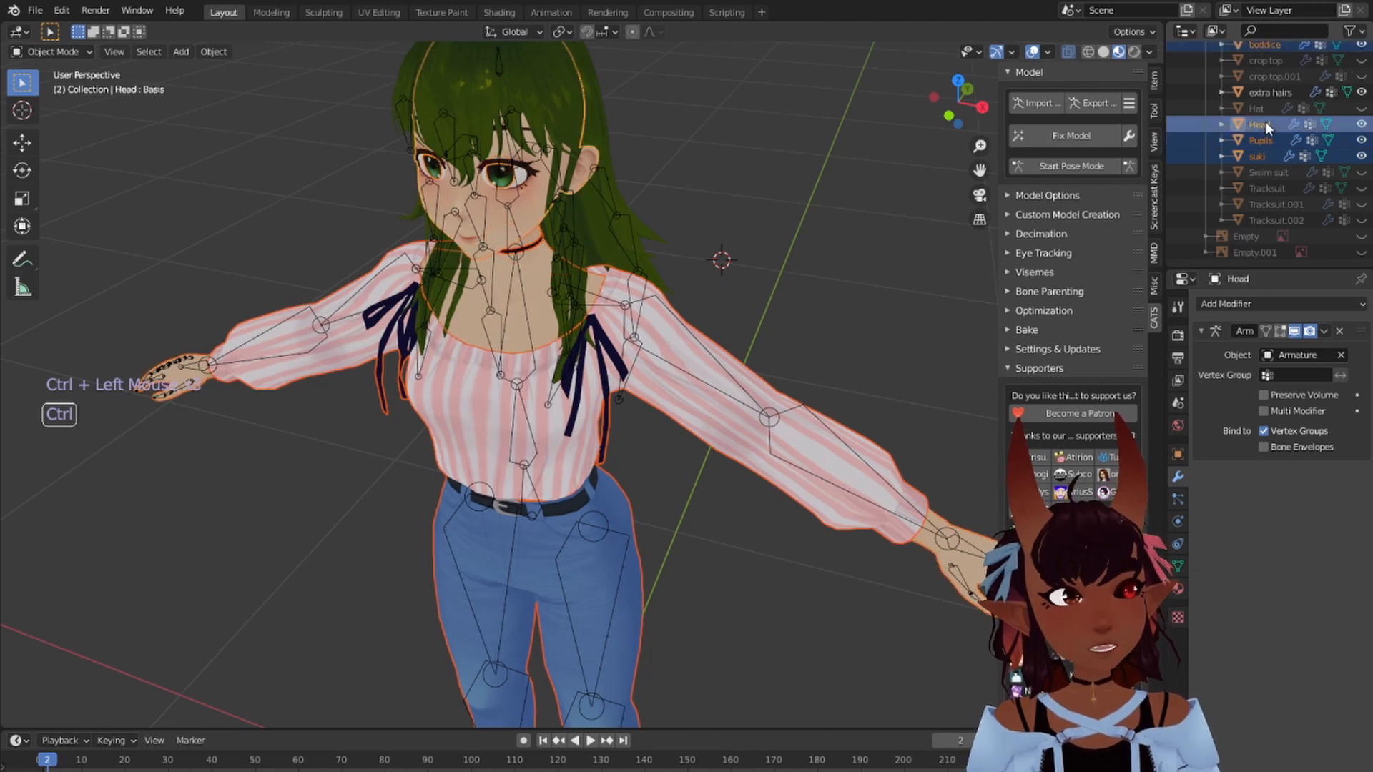
key(ctrl+j)
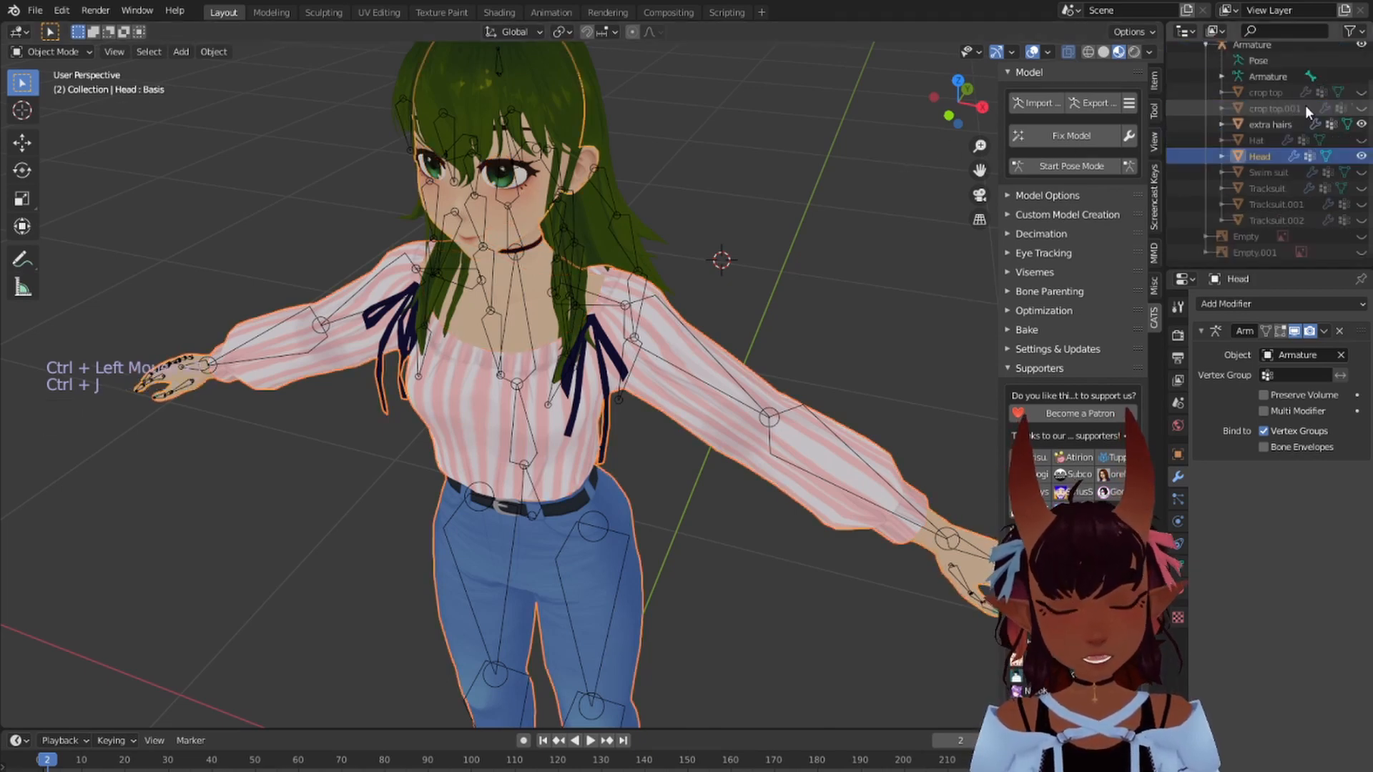
Step: Join the Head mesh into the extra hairs object and select the combined mesh
ctrl+click(1263, 123)
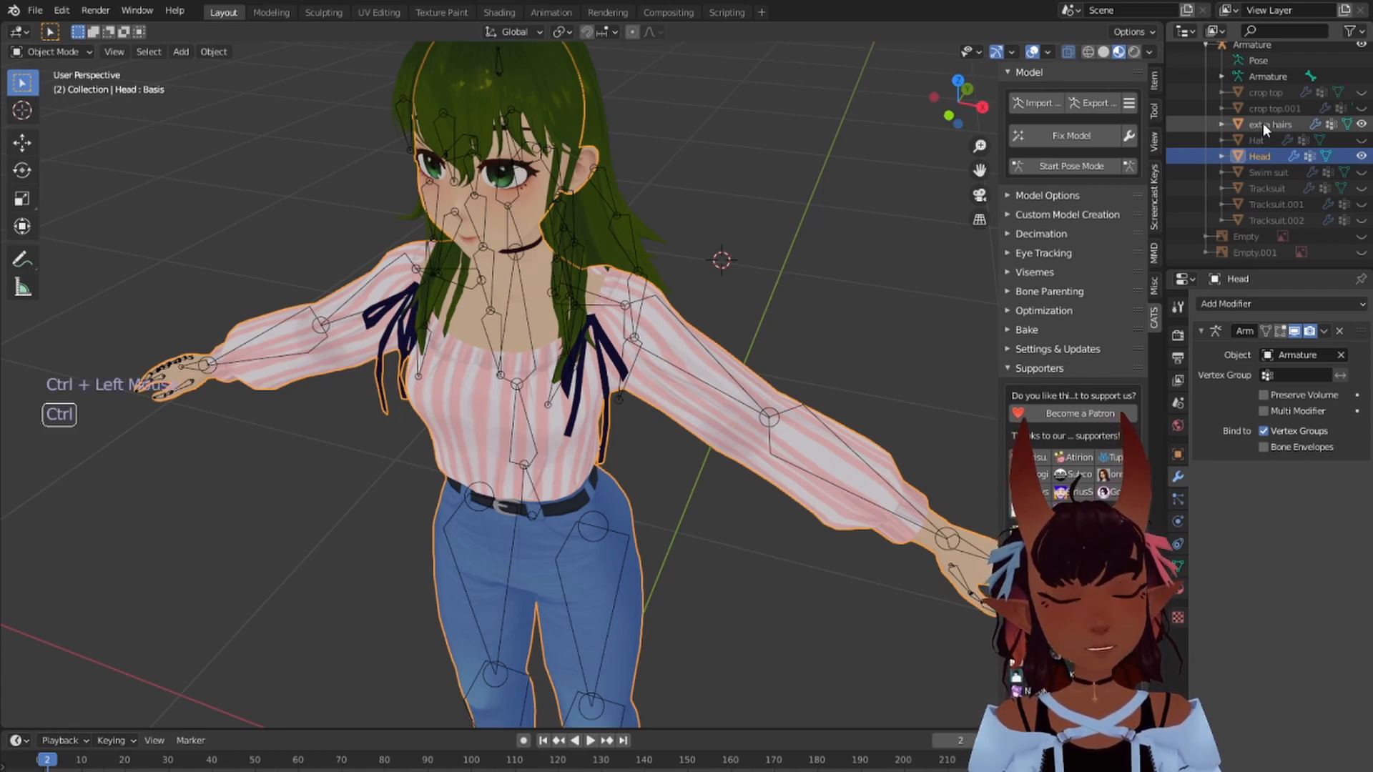
key(ctrl+j)
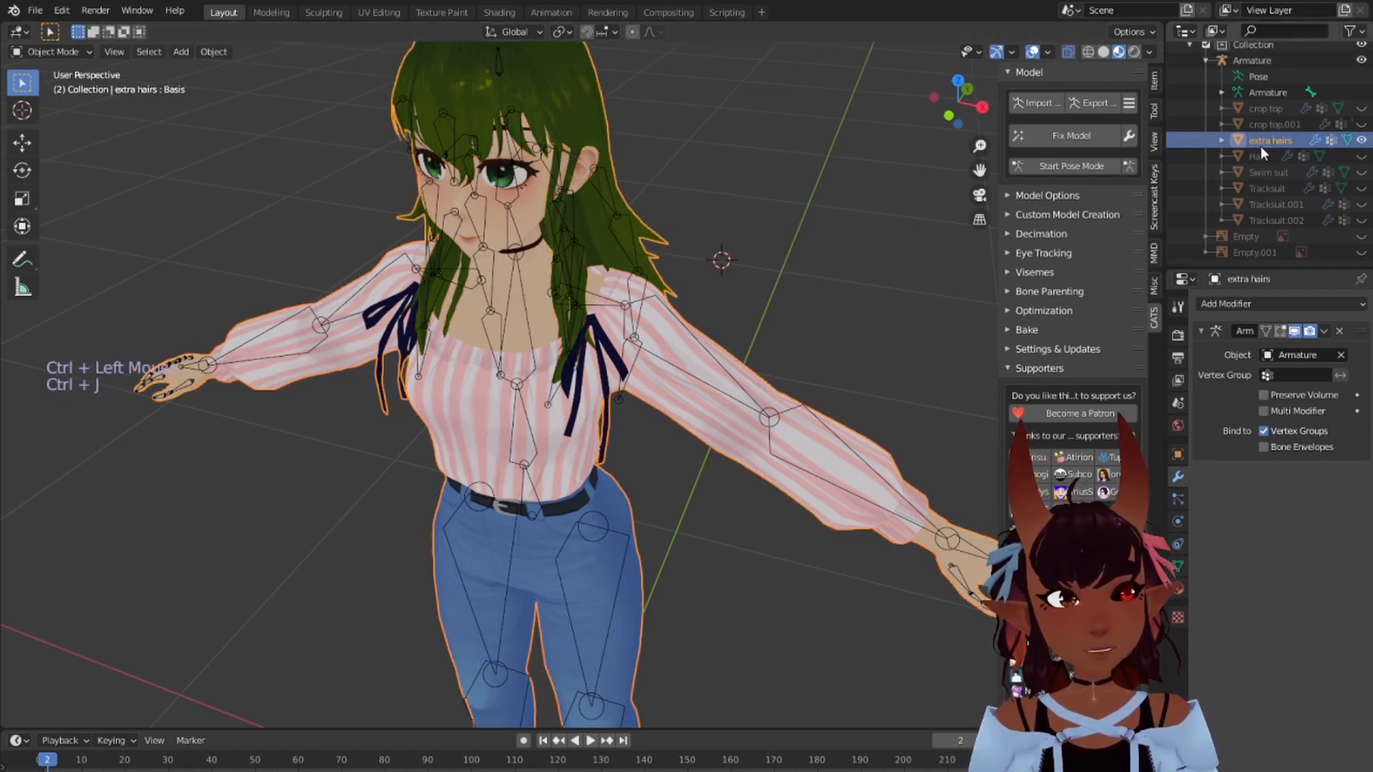
click(1277, 140)
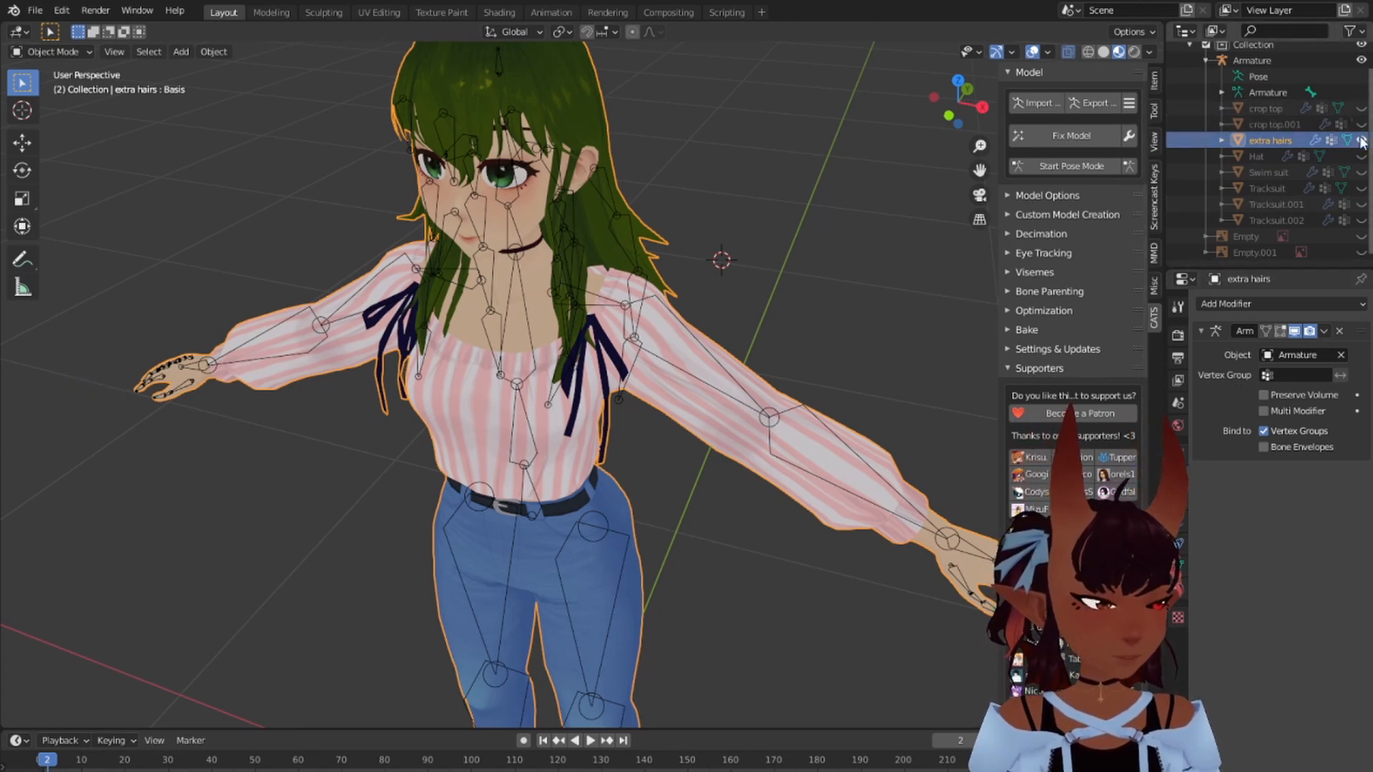
Step: Rename the combined mesh as Body and delete the hidden crop top, crop top.001 and Swim suit objects
double_click(1264, 140)
text(Body)
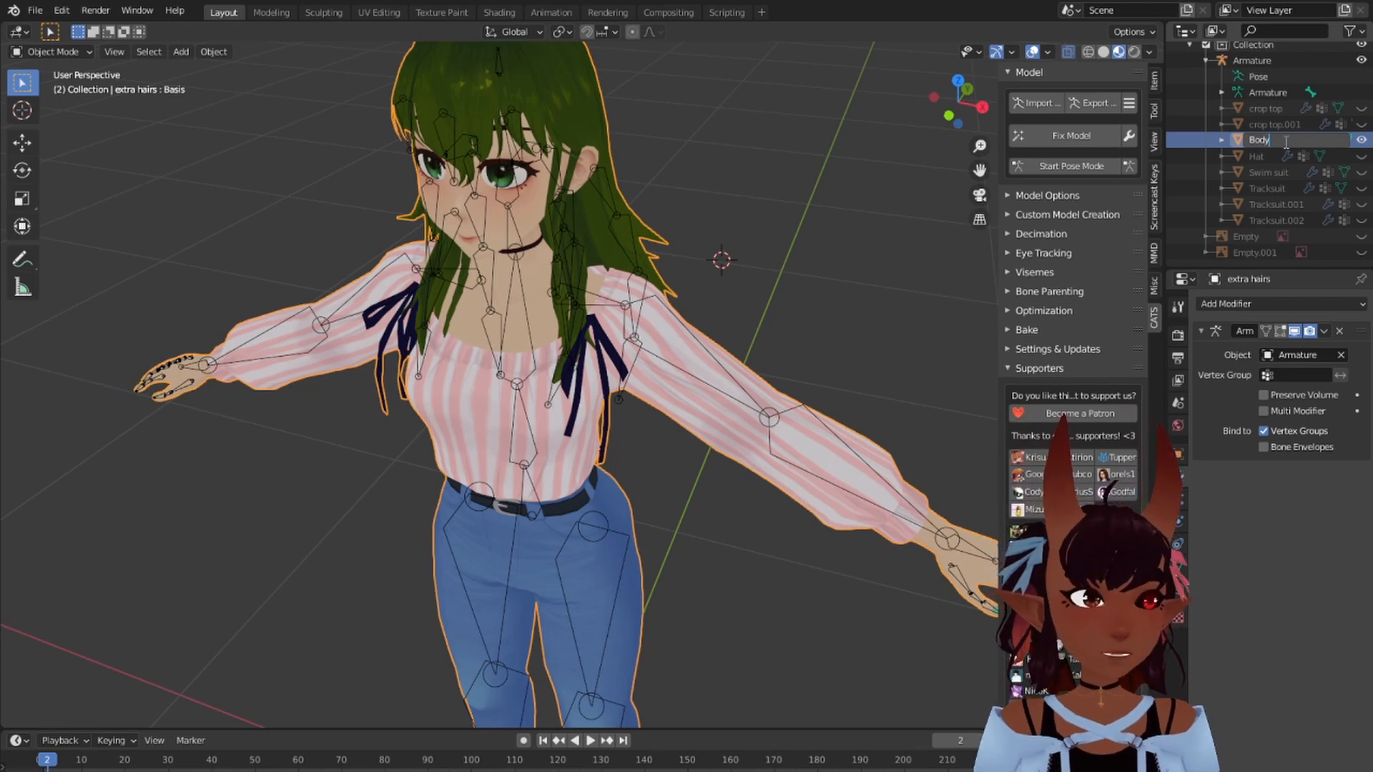
click(1268, 112)
click(1274, 123)
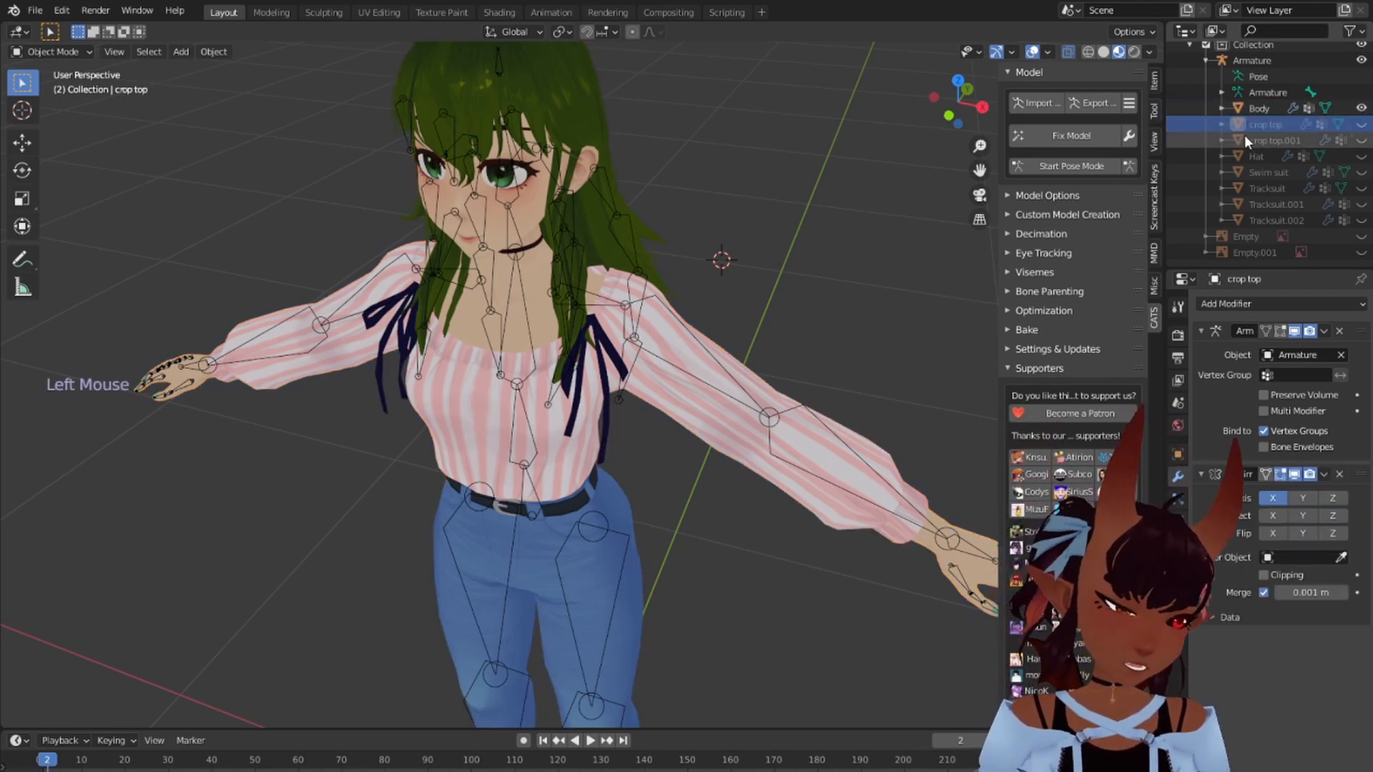
key(Delete)
click(1257, 140)
key(Delete)
click(1259, 153)
key(Delete)
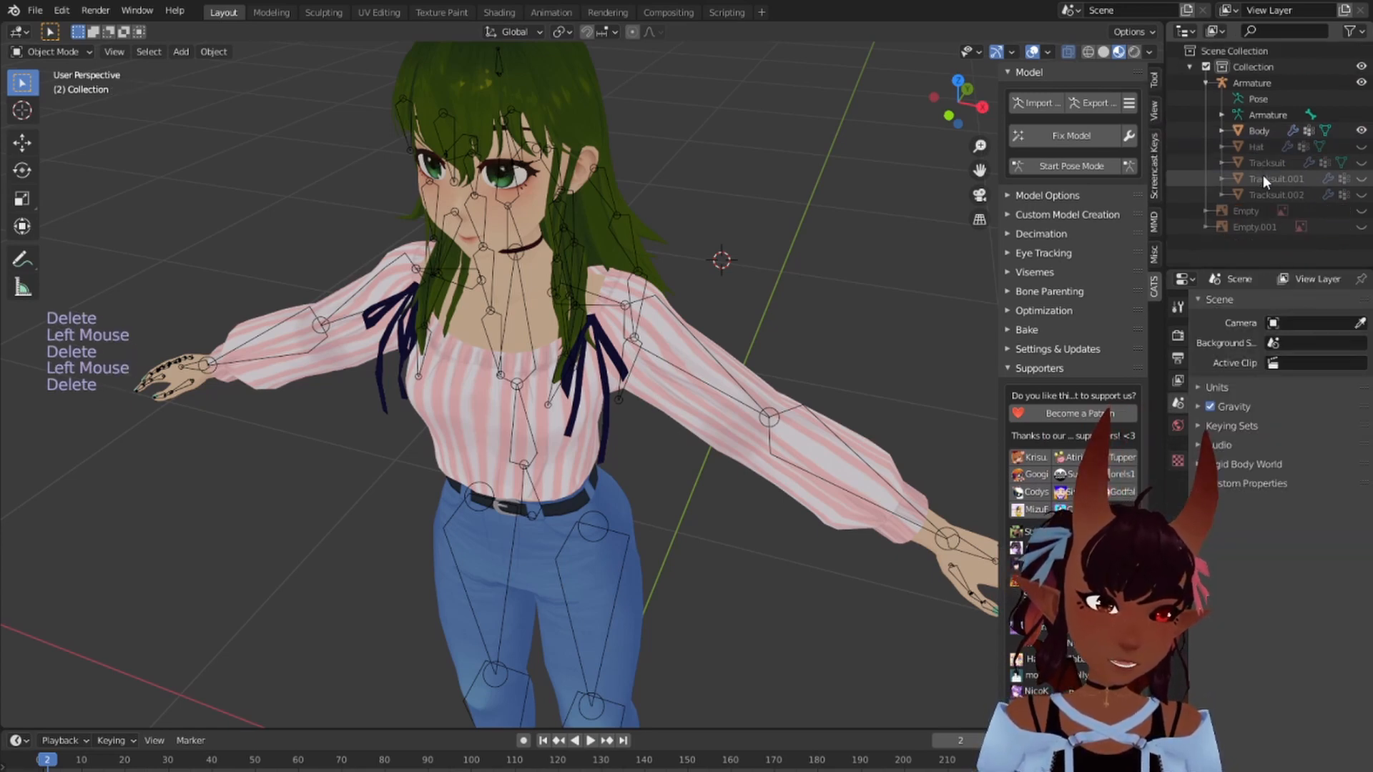
Step: Delete the hidden Tracksuit, Tracksuit.001, Tracksuit.002, Hat, Empty and Empty.001 objects, leaving only the armature and Body
click(1263, 177)
key(Delete)
click(1263, 179)
key(Delete)
click(1262, 163)
key(Delete)
click(1260, 151)
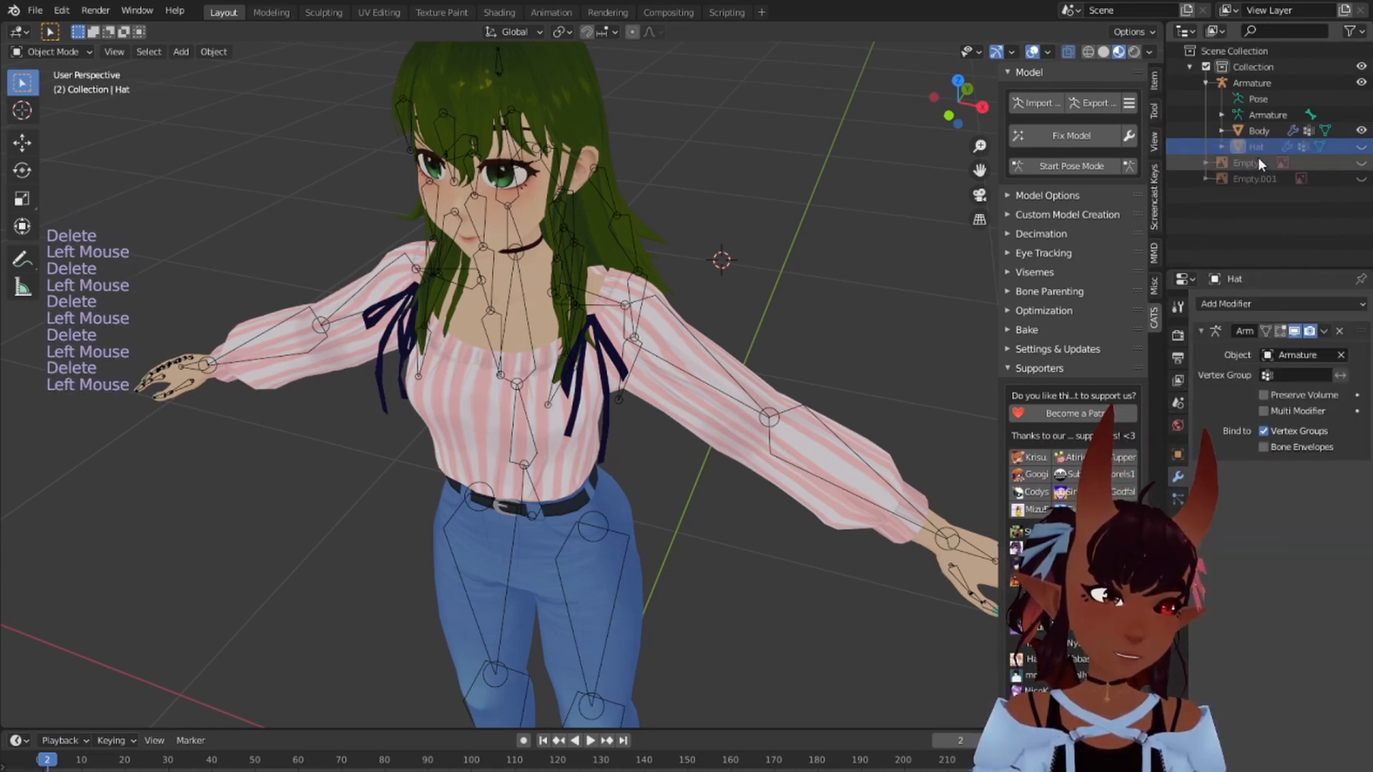
key(Delete)
click(1255, 158)
key(Delete)
click(1253, 147)
key(Delete)
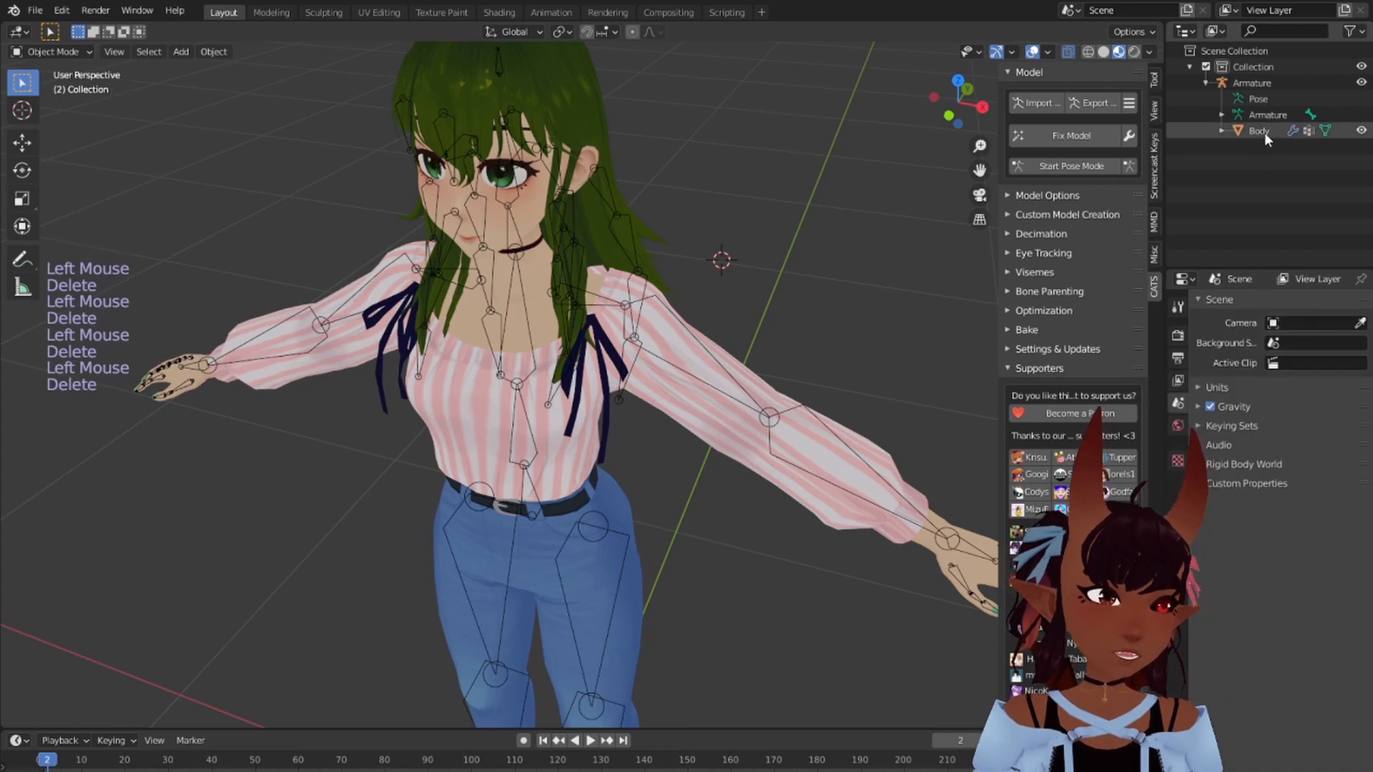
Step: Select the Body mesh and look through its shape keys, including the blink and viseme entries
click(1268, 130)
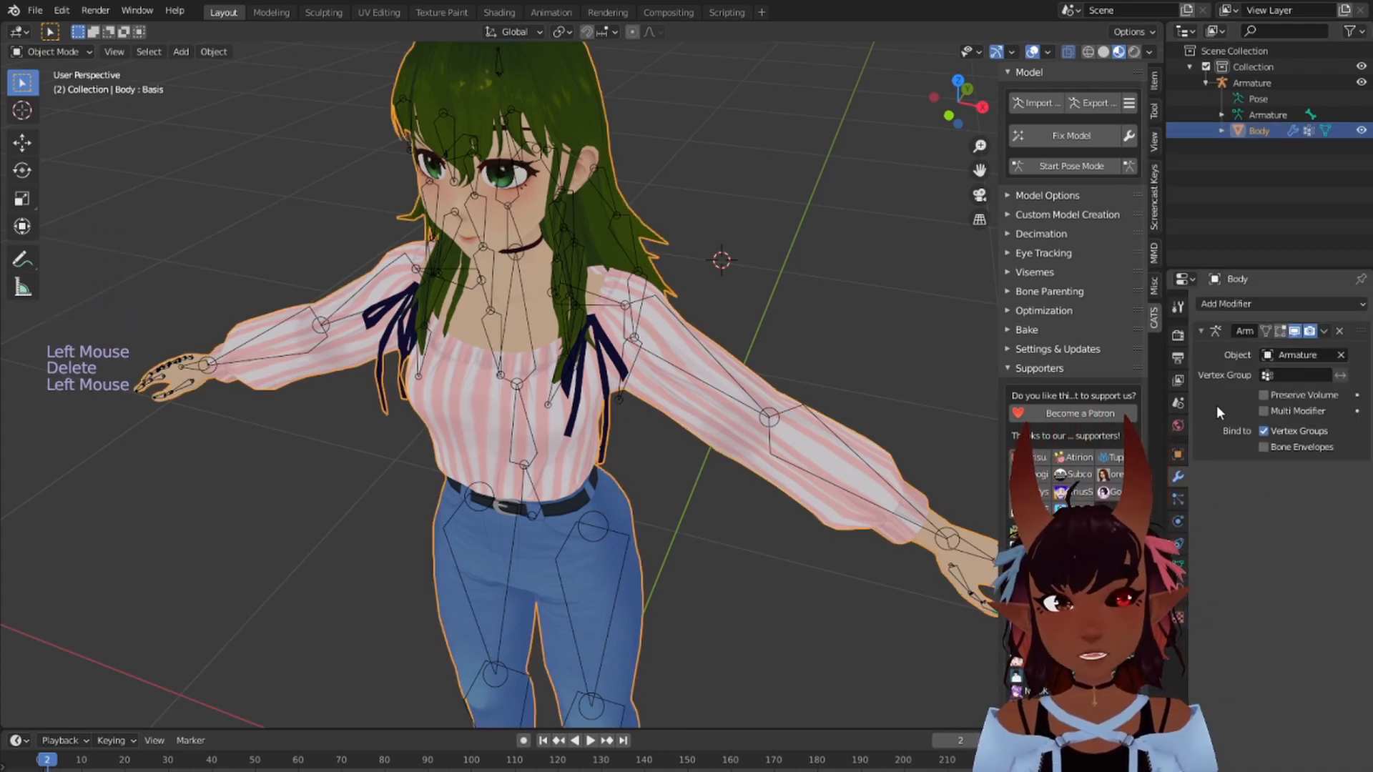
click(1178, 564)
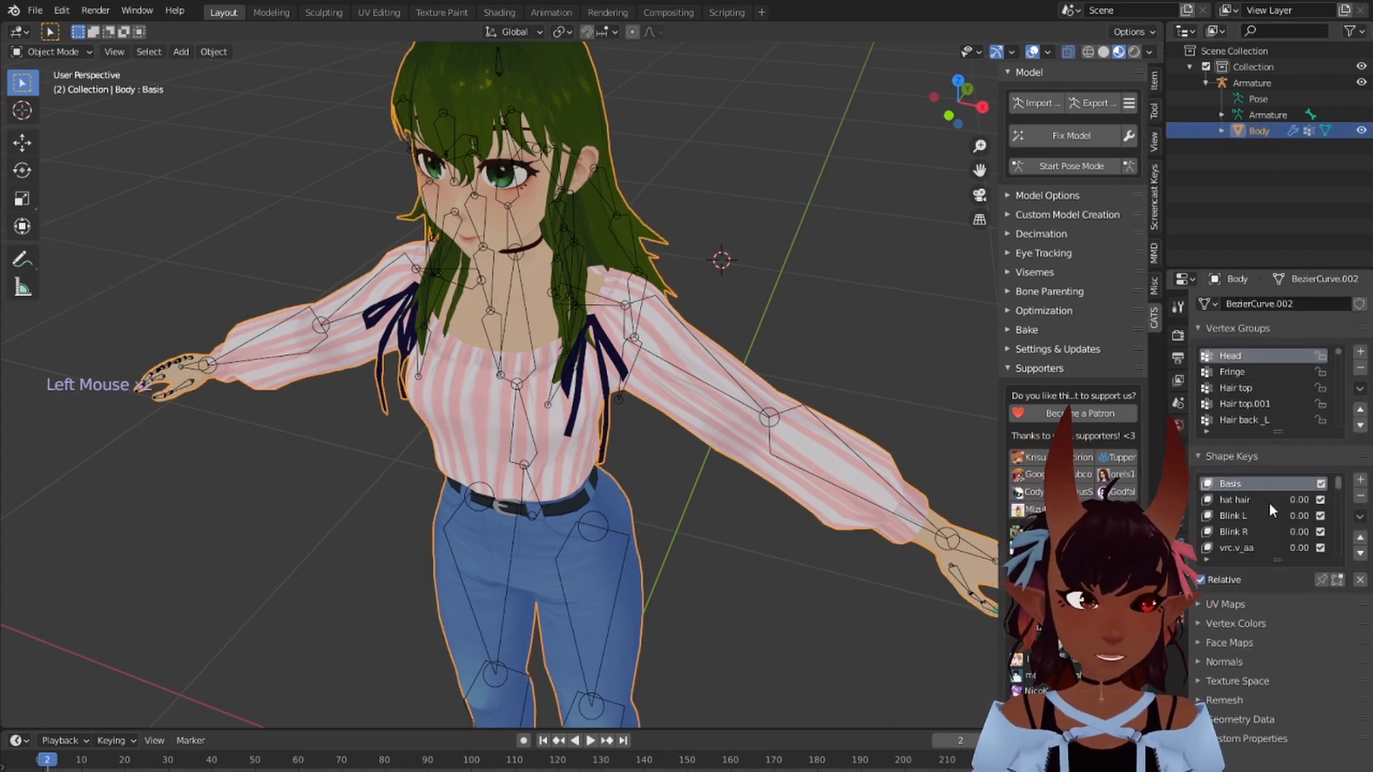
click(1253, 500)
click(1255, 518)
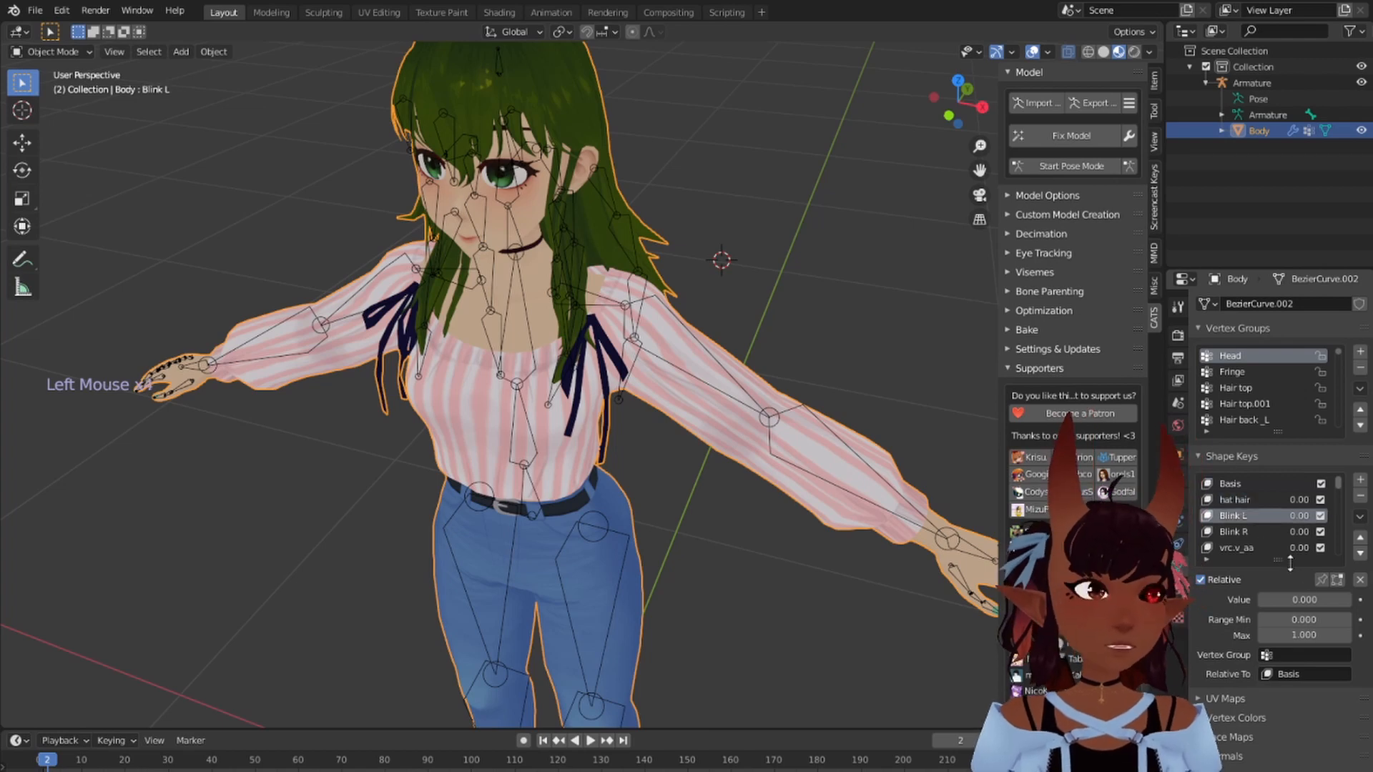
mouse_move(1277, 600)
mouse_down()
mouse_move(1370, 599)
mouse_move(1259, 600)
mouse_up()
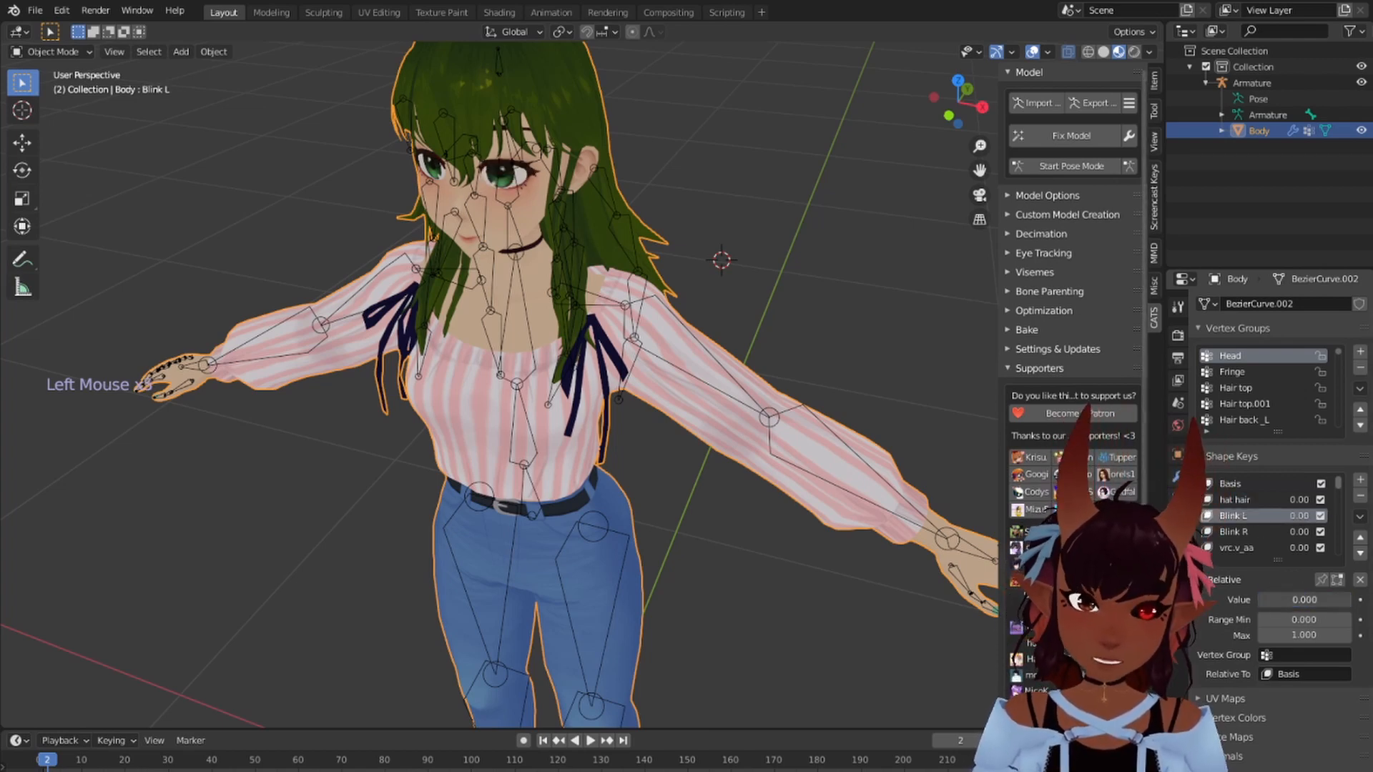
scroll(1221, 527, down, 6)
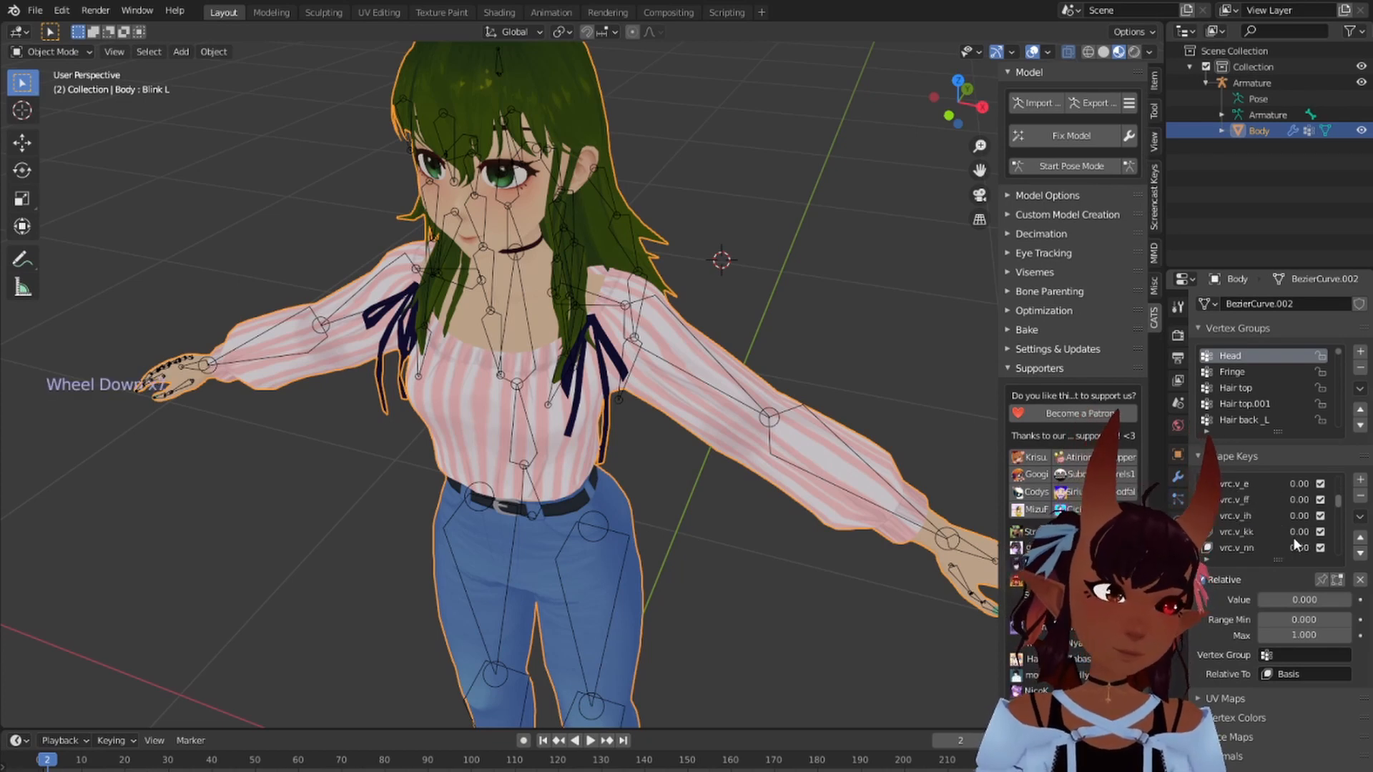
scroll(1298, 548, down, 1)
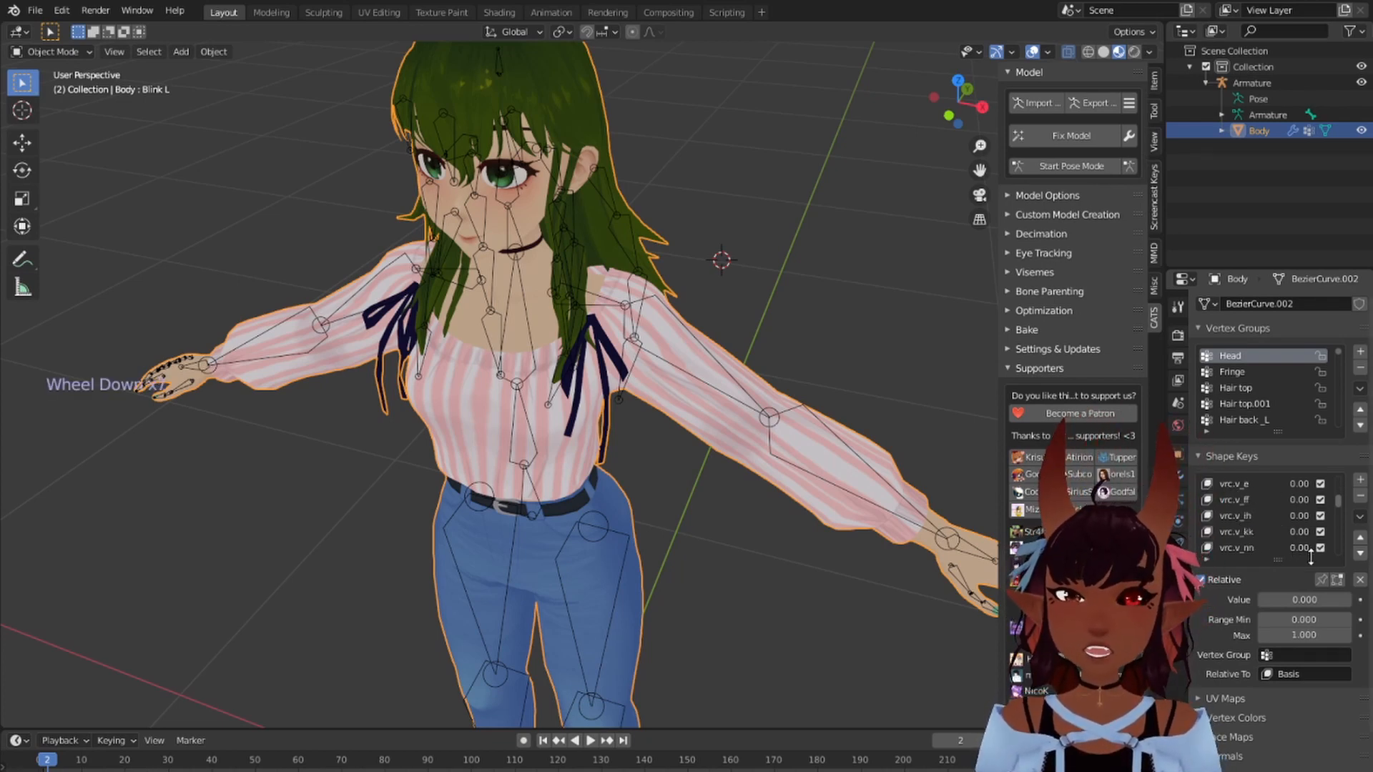
Step: Preview the vrc.v_ih and vrc.v_kk mouth shape keys, reset vrc.v_kk to 0, and select the hat hair shape key
click(1237, 516)
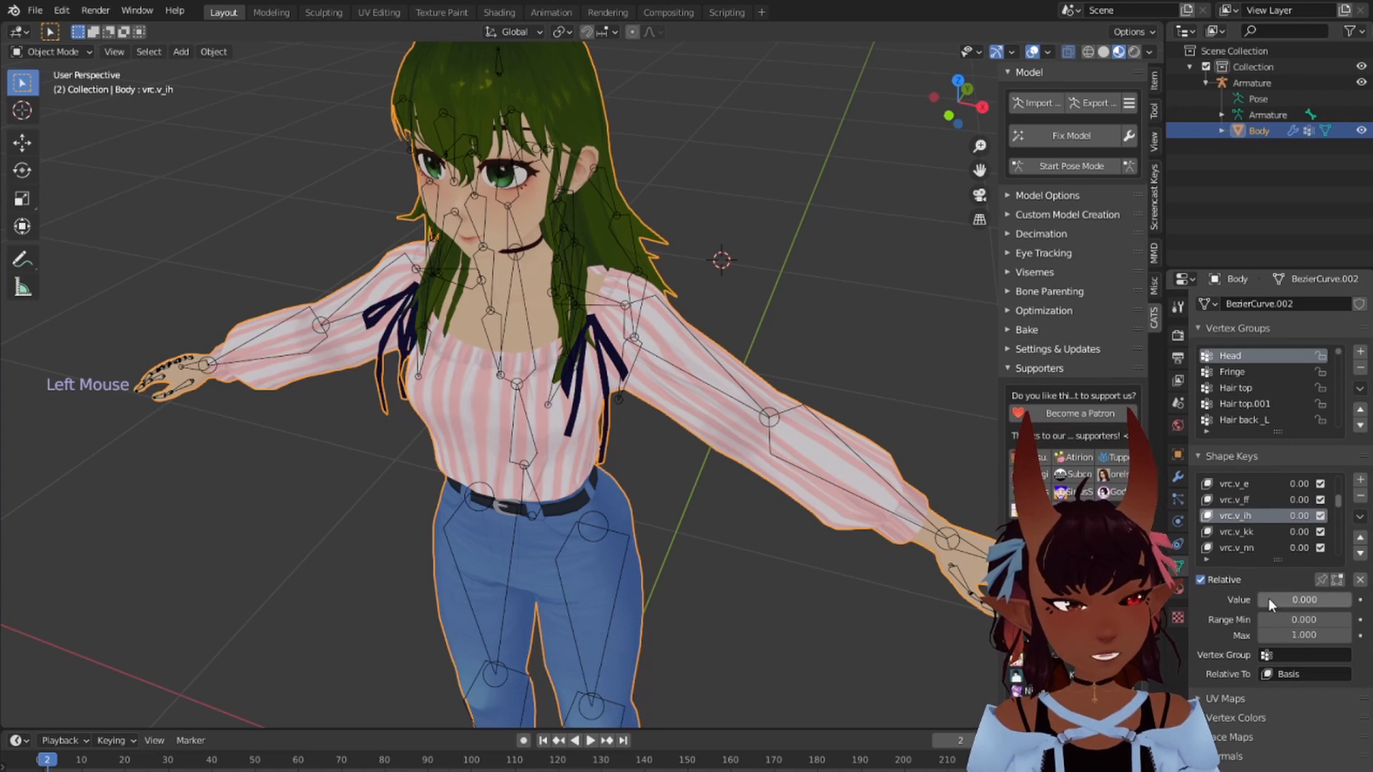
drag(1268, 597, 1351, 599)
click(1241, 531)
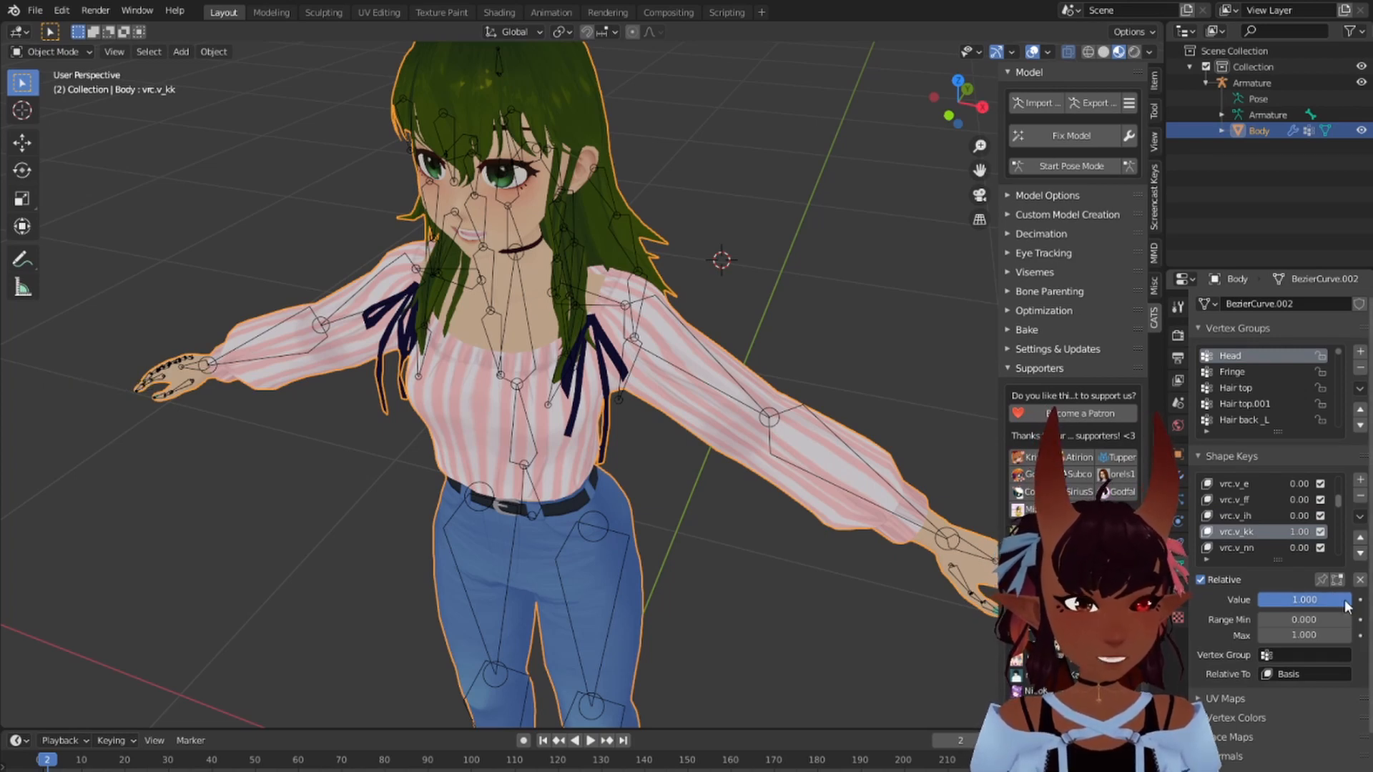
drag(1348, 601, 1250, 600)
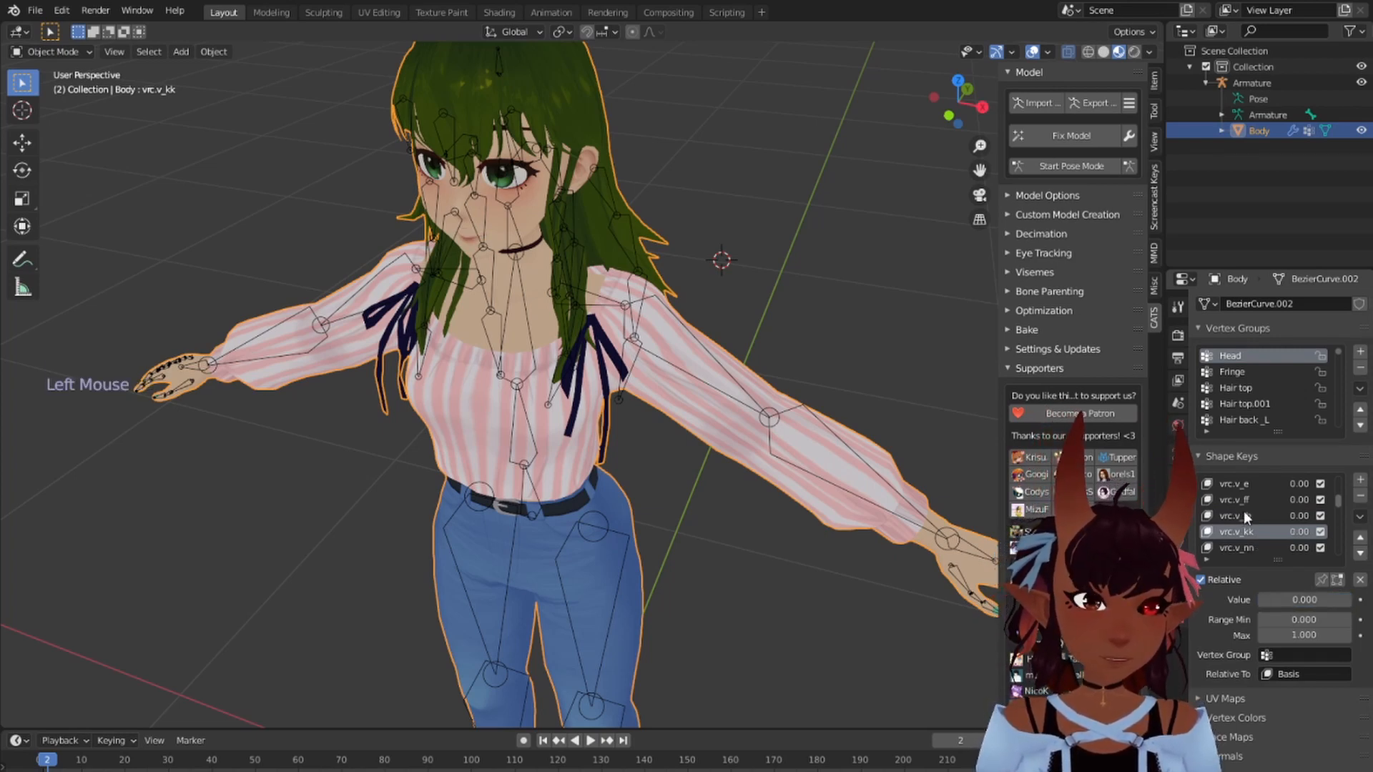
scroll(1244, 515, up, 6)
click(1242, 486)
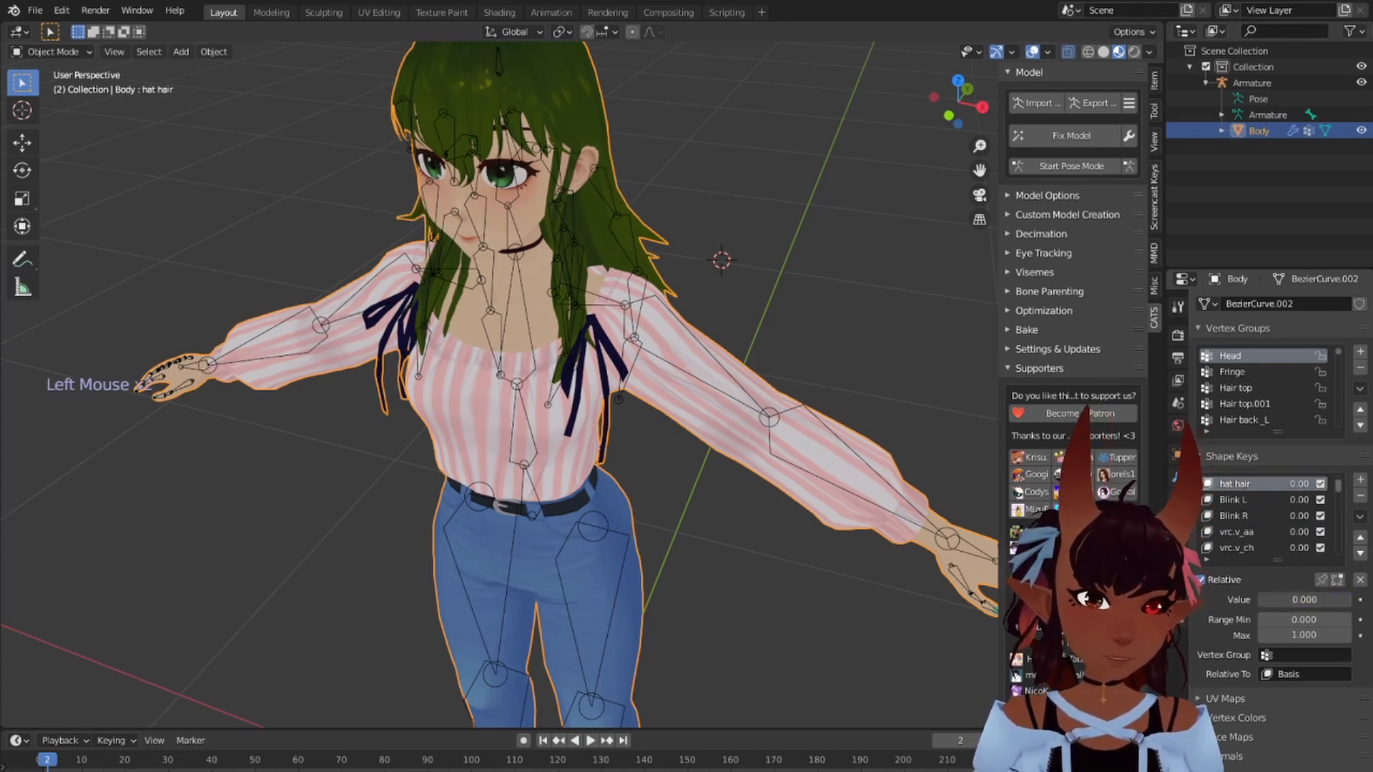
Step: View the whole character and locate the FBX export format without exporting the model
click(854, 456)
scroll(868, 492, down, 5)
scroll(721, 489, up, 2)
middle_drag(721, 489, 779, 430)
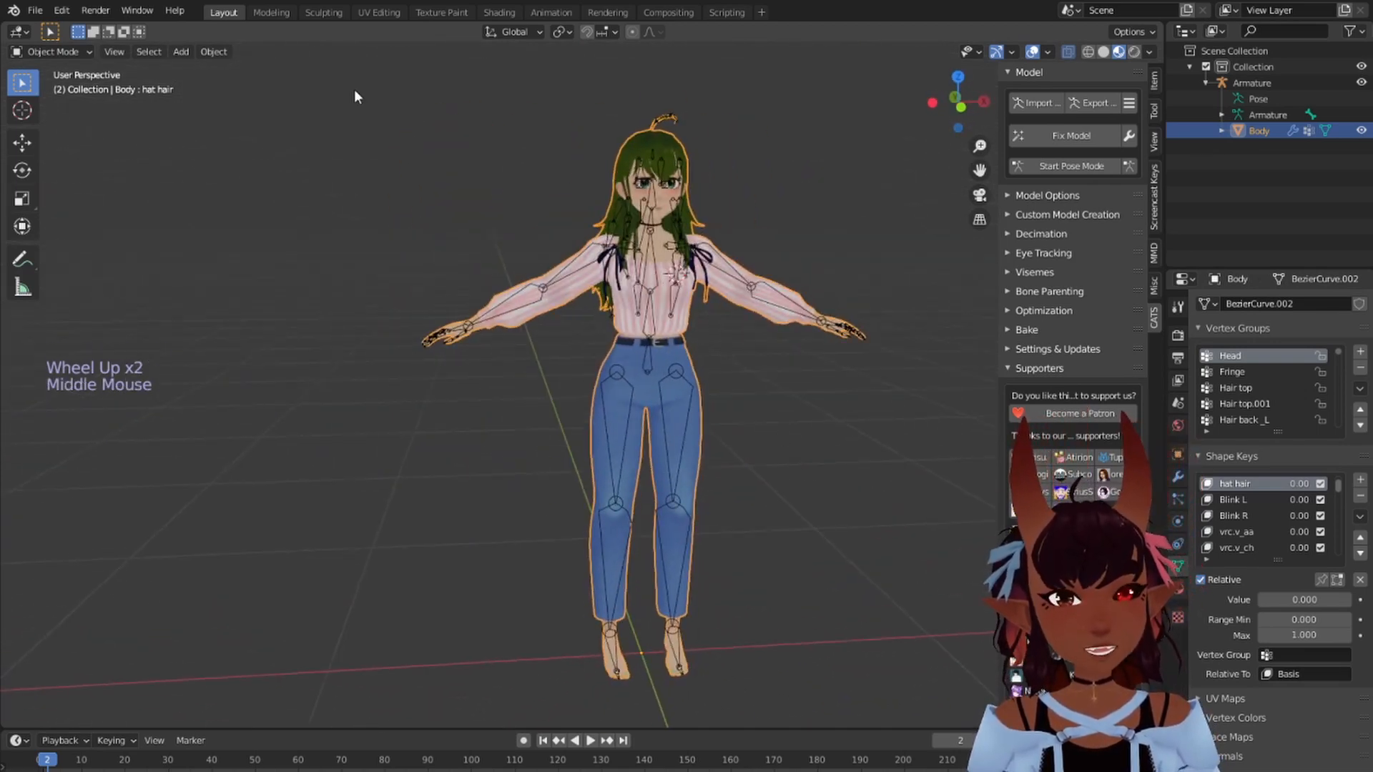
click(34, 10)
mouse_move(105, 243)
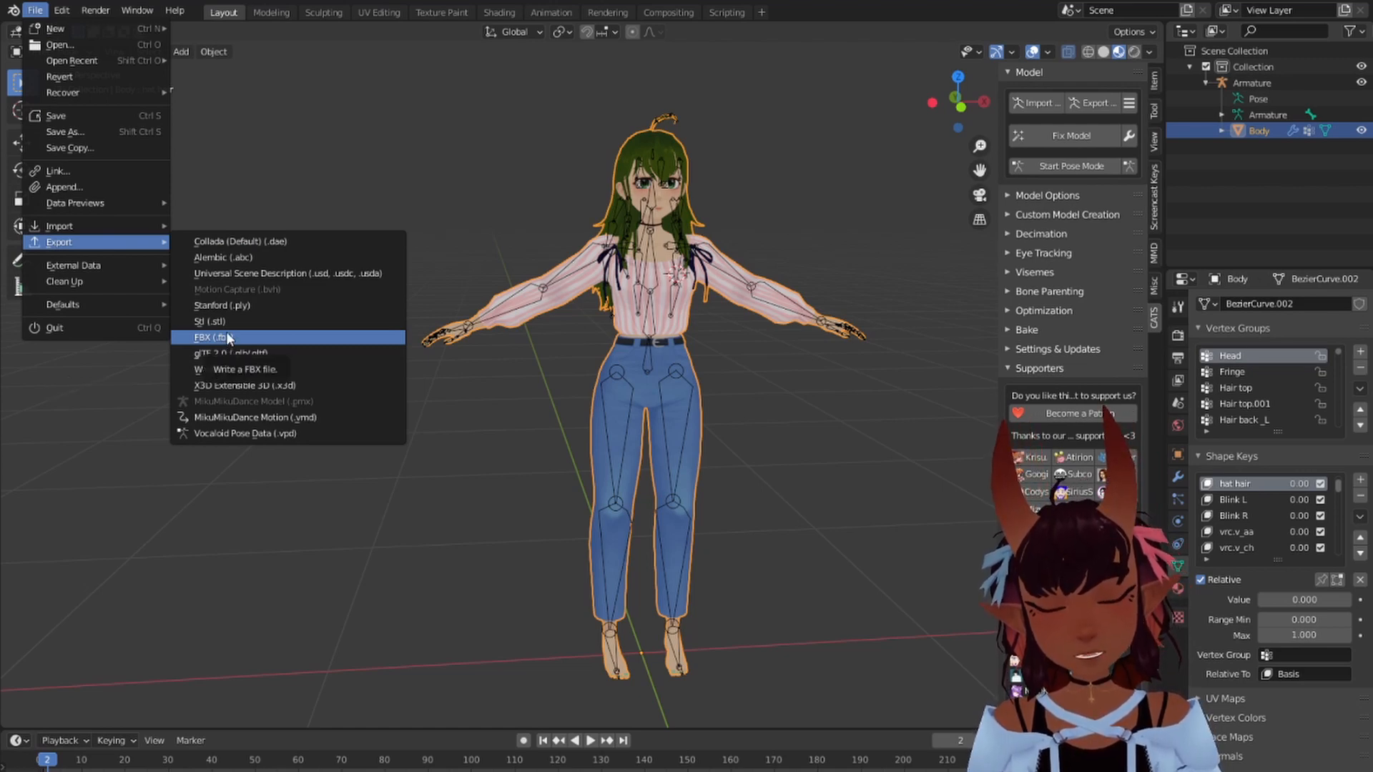
click(369, 129)
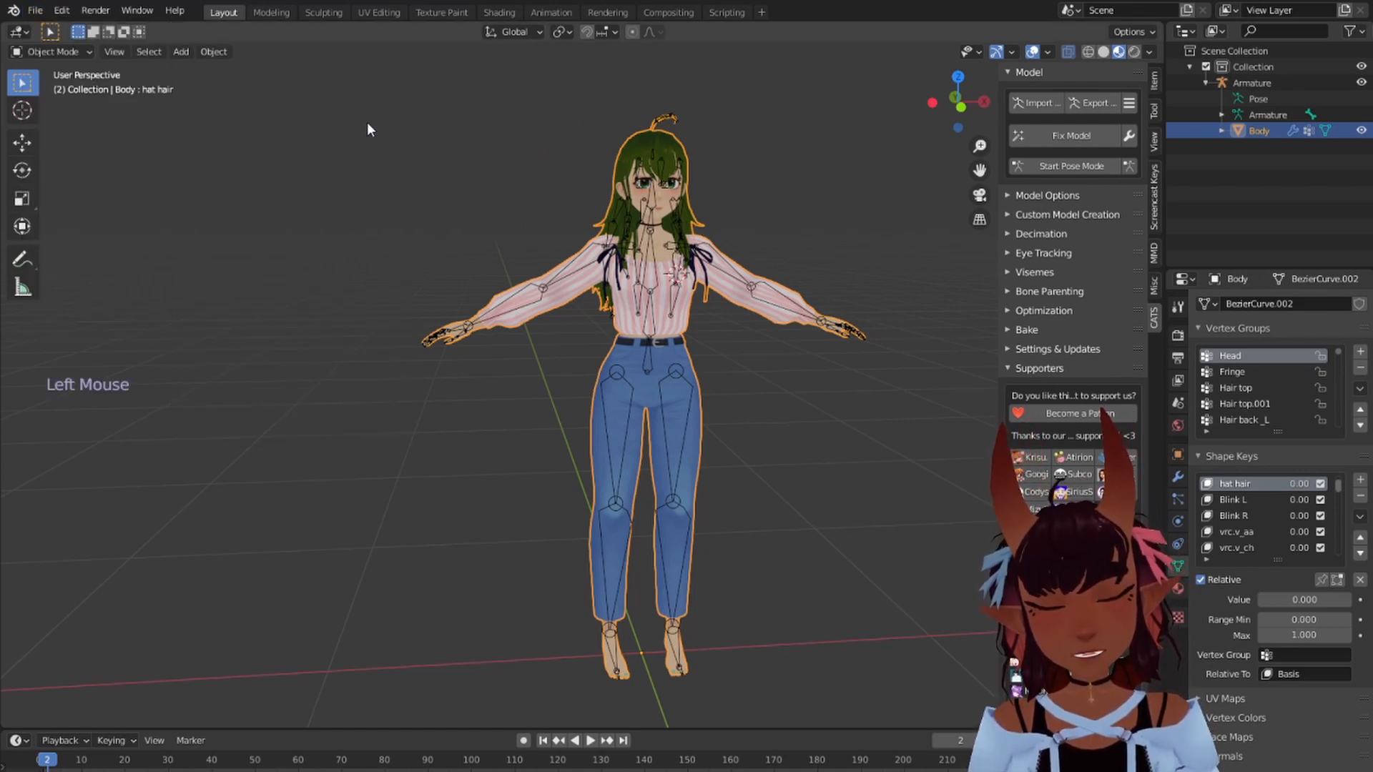
mouse_move(533, 157)
middle_down()
mouse_move(413, 167)
mouse_move(522, 179)
middle_up()
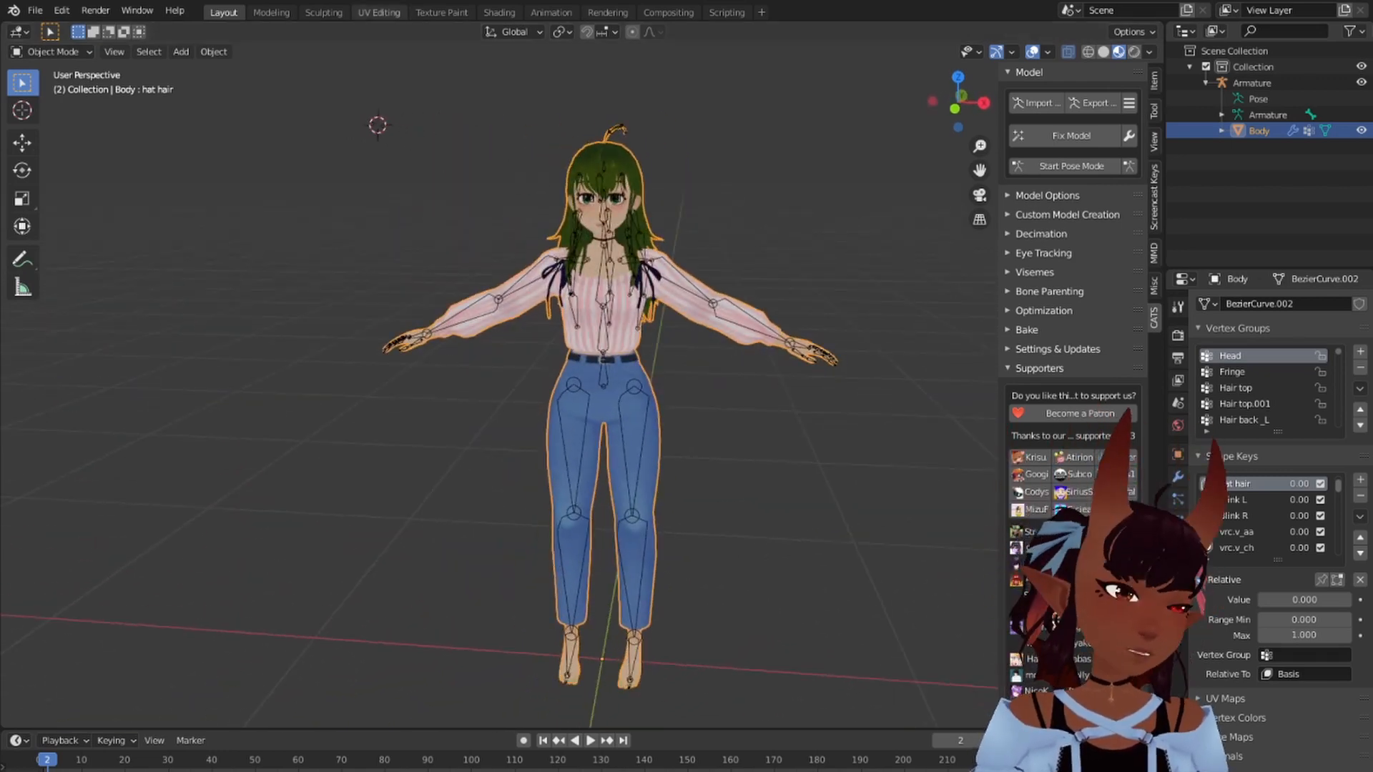
Step: Revert the file to its last saved version with the character's meshes still separate
click(35, 10)
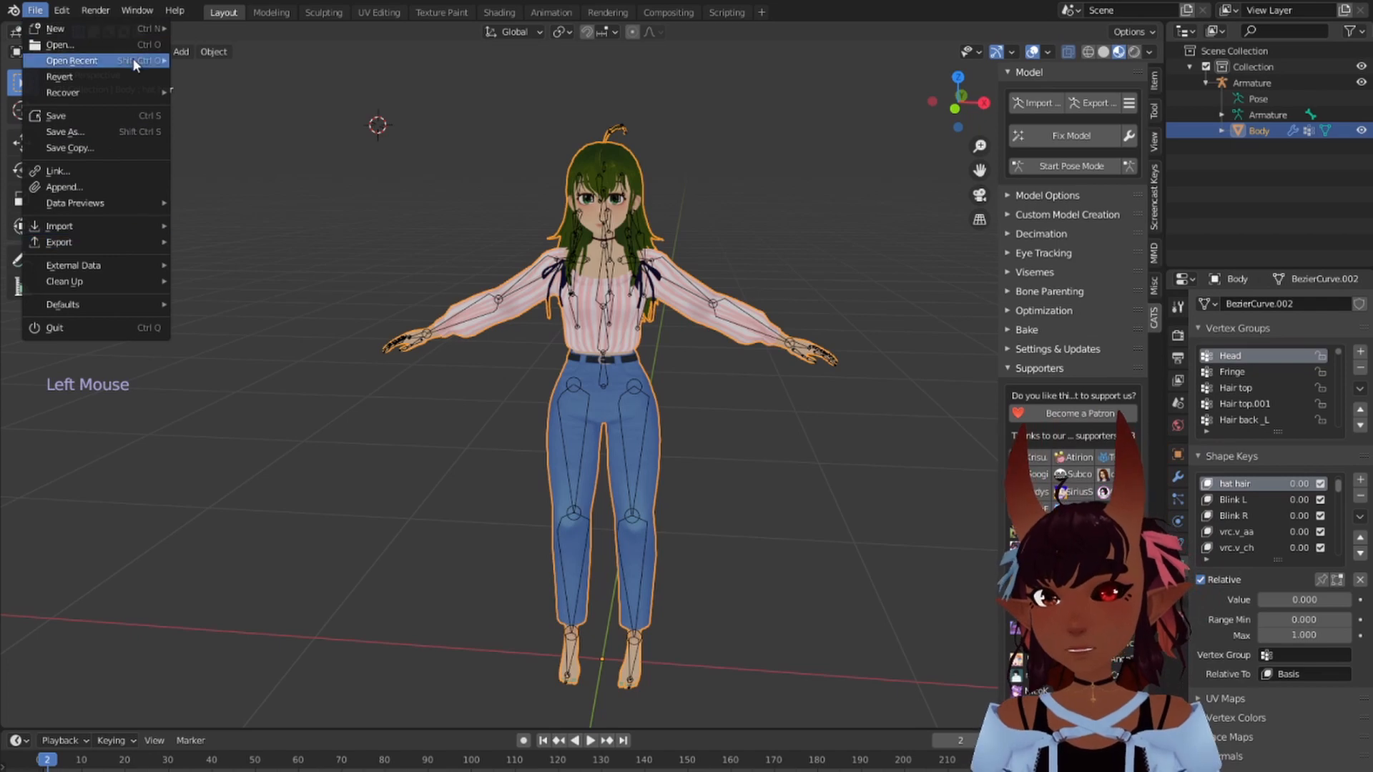
click(122, 75)
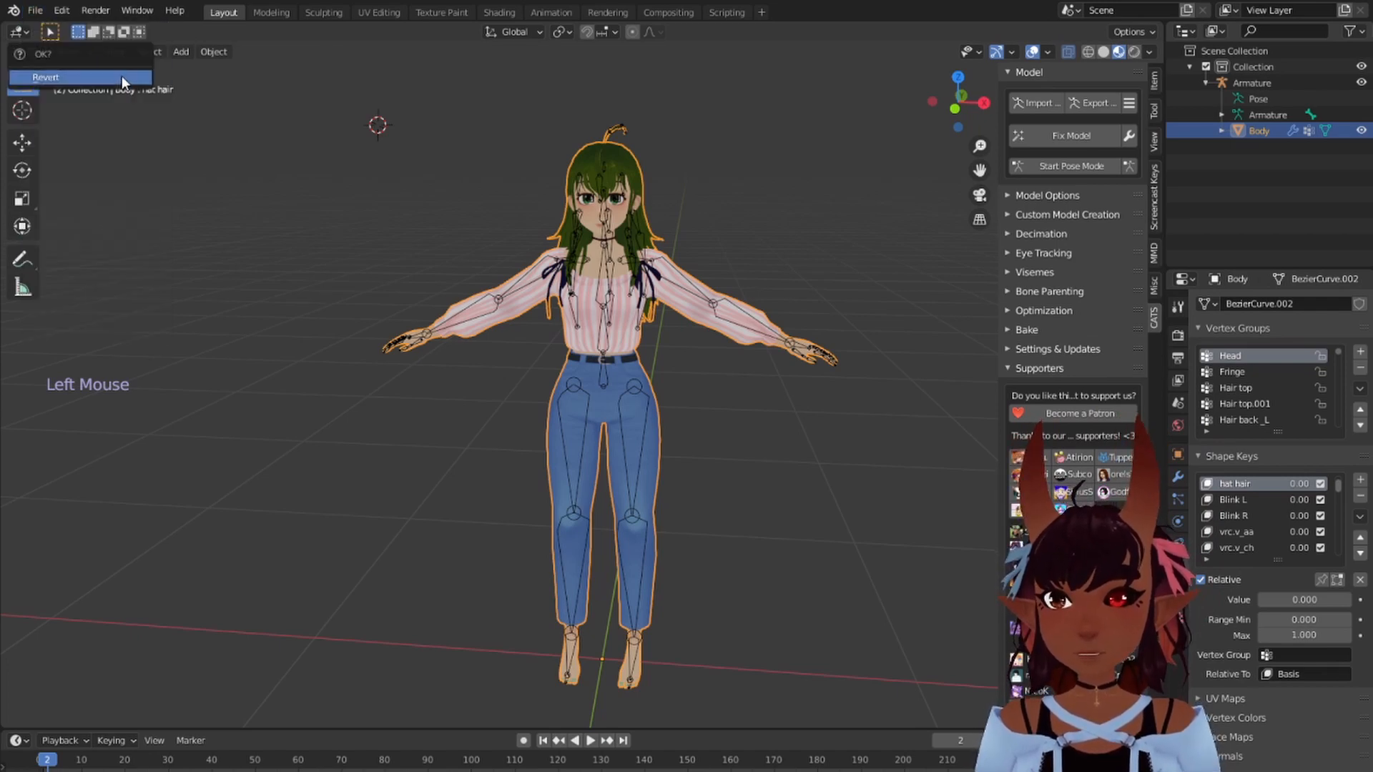
click(122, 75)
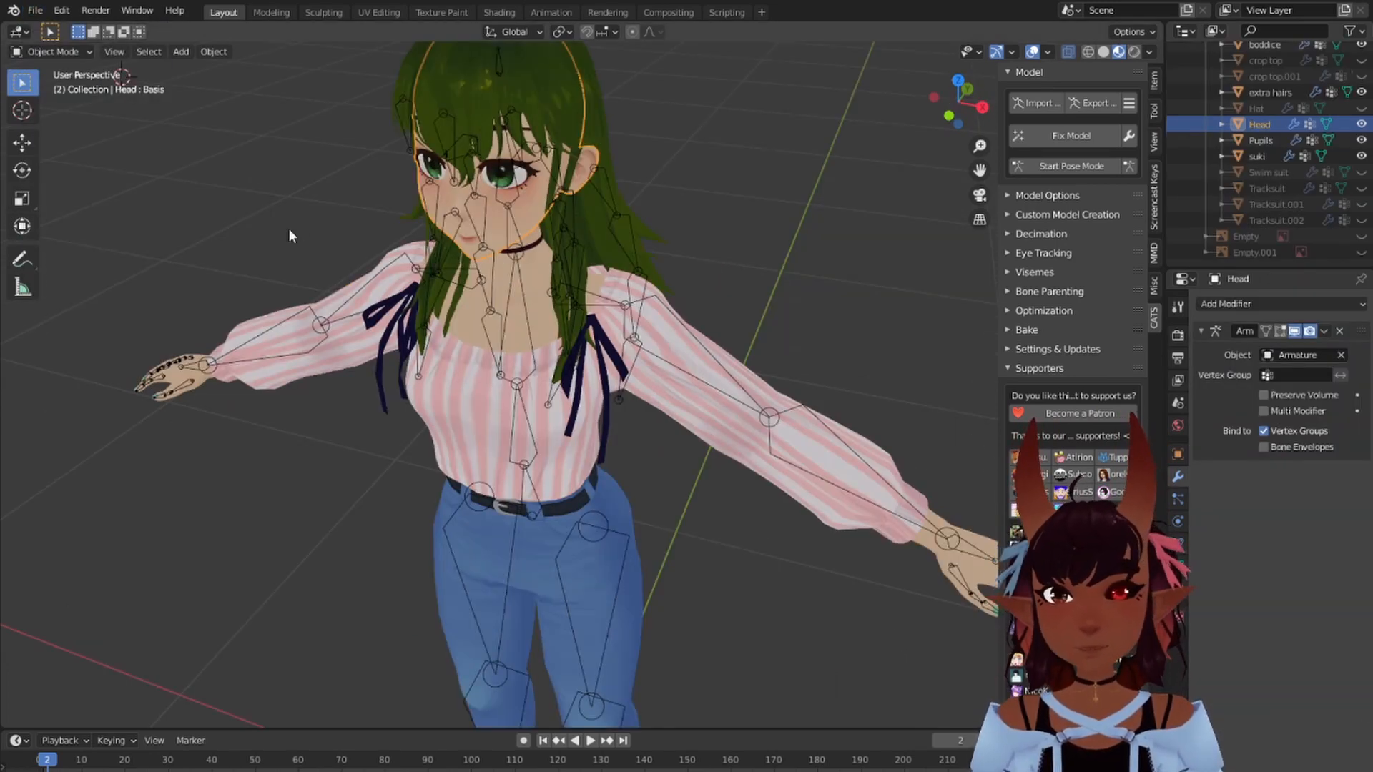
scroll(315, 212, down, 5)
scroll(437, 263, up, 3)
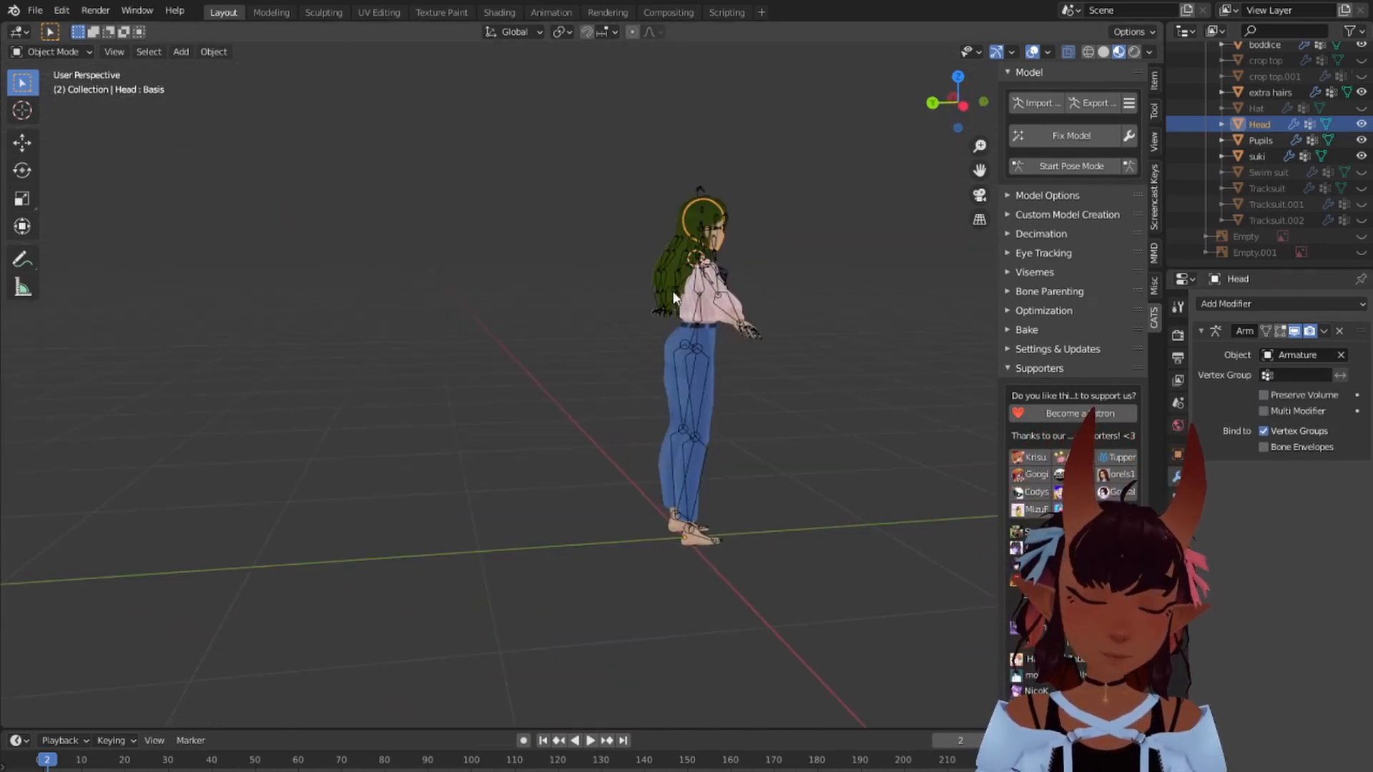
middle_drag(672, 291, 462, 306)
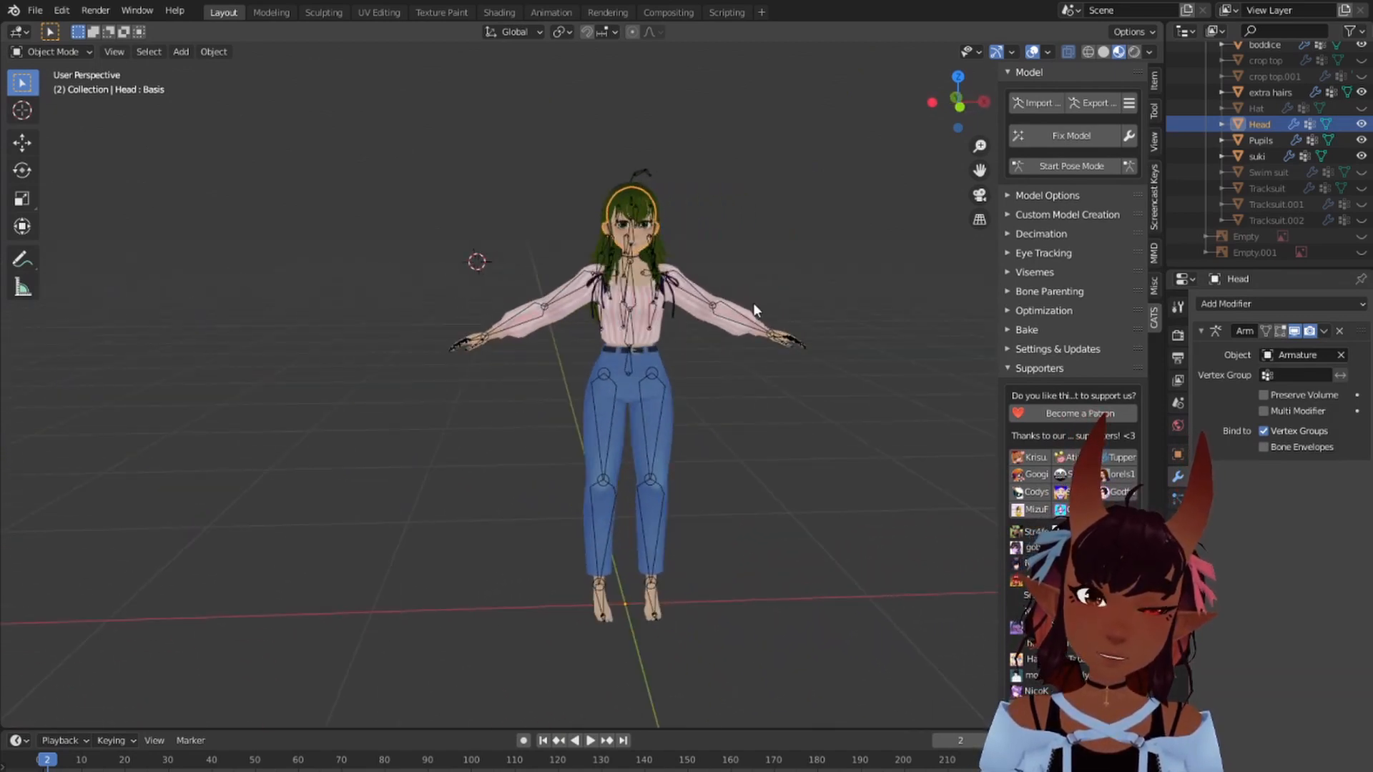
scroll(754, 306, up, 4)
middle_drag(866, 294, 863, 336)
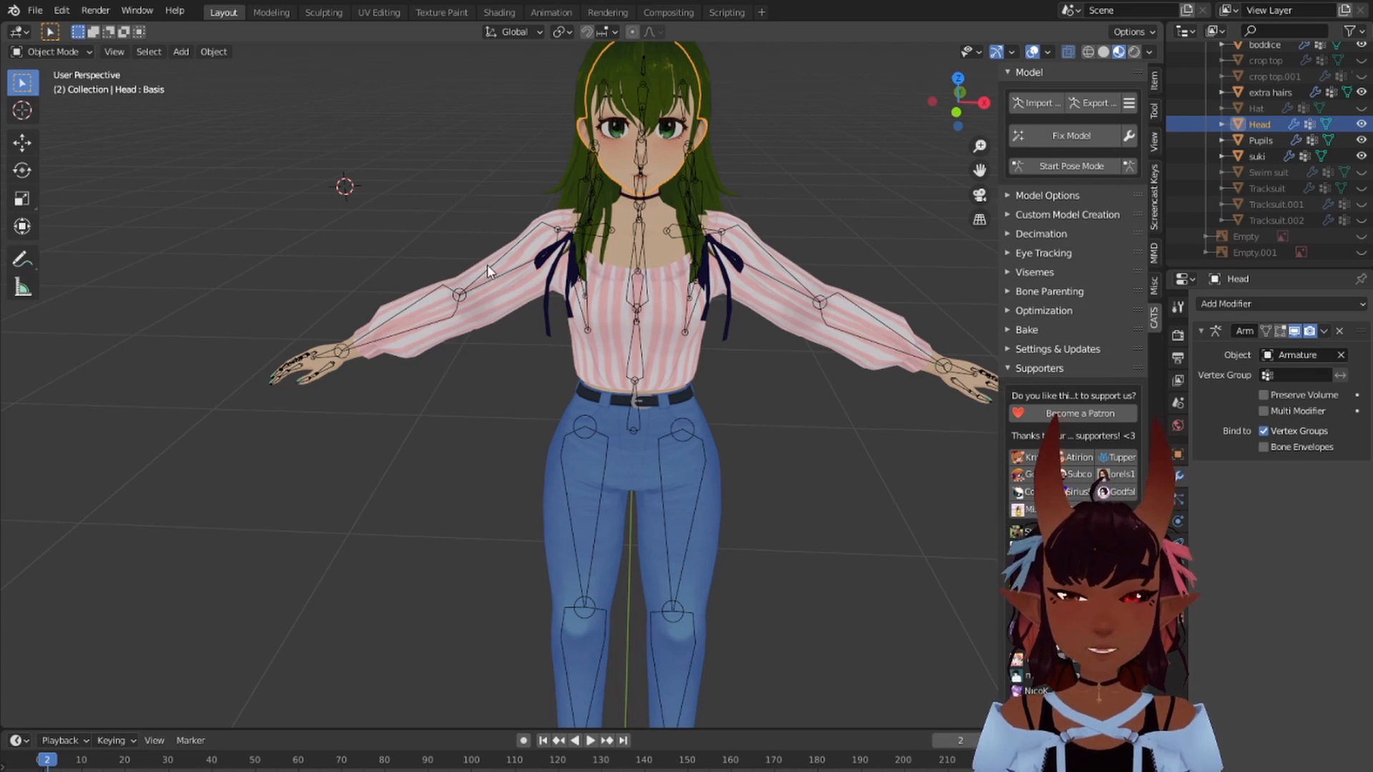
middle_drag(778, 258, 758, 271)
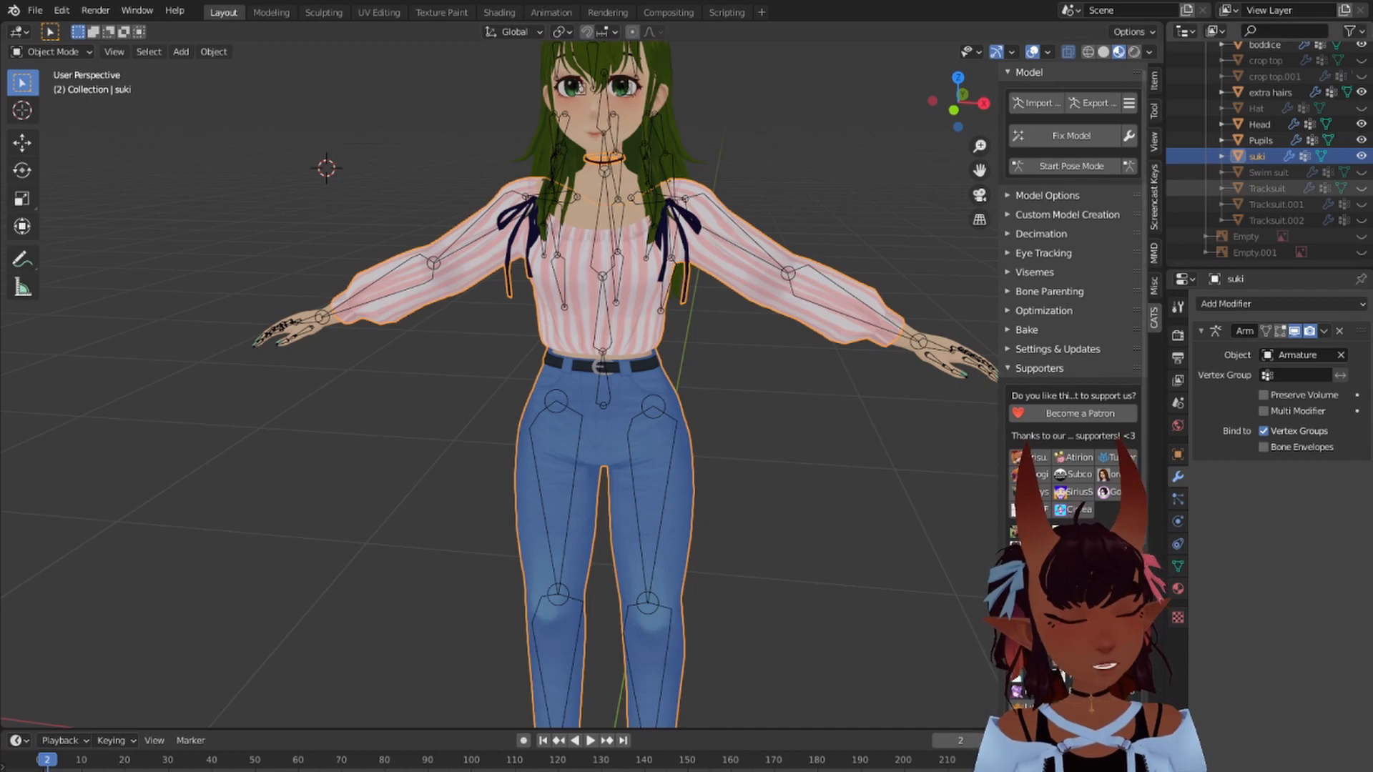
Step: Select the Armature together with the suki mesh and switch the suki mesh to Weight Paint mode
scroll(1269, 171, up, 4)
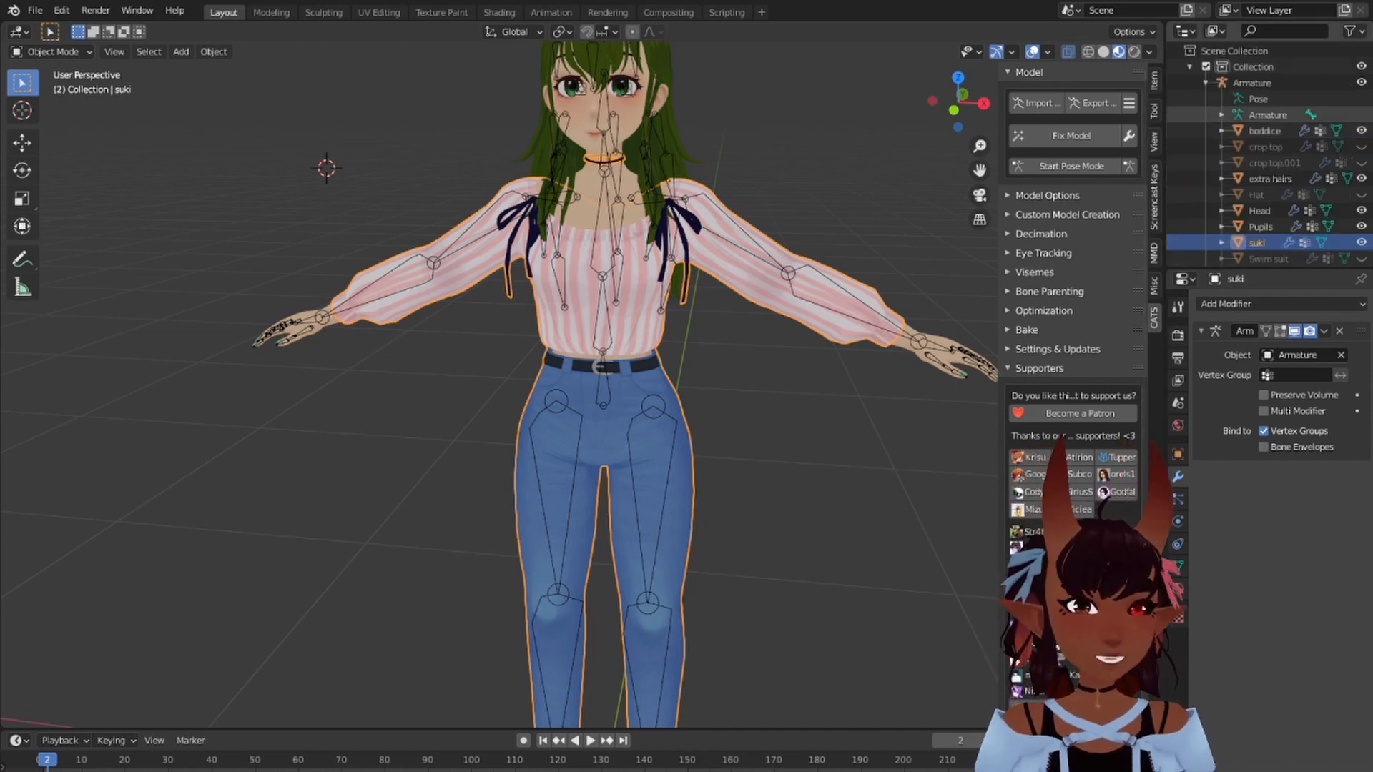
click(1264, 84)
scroll(1234, 161, down, 4)
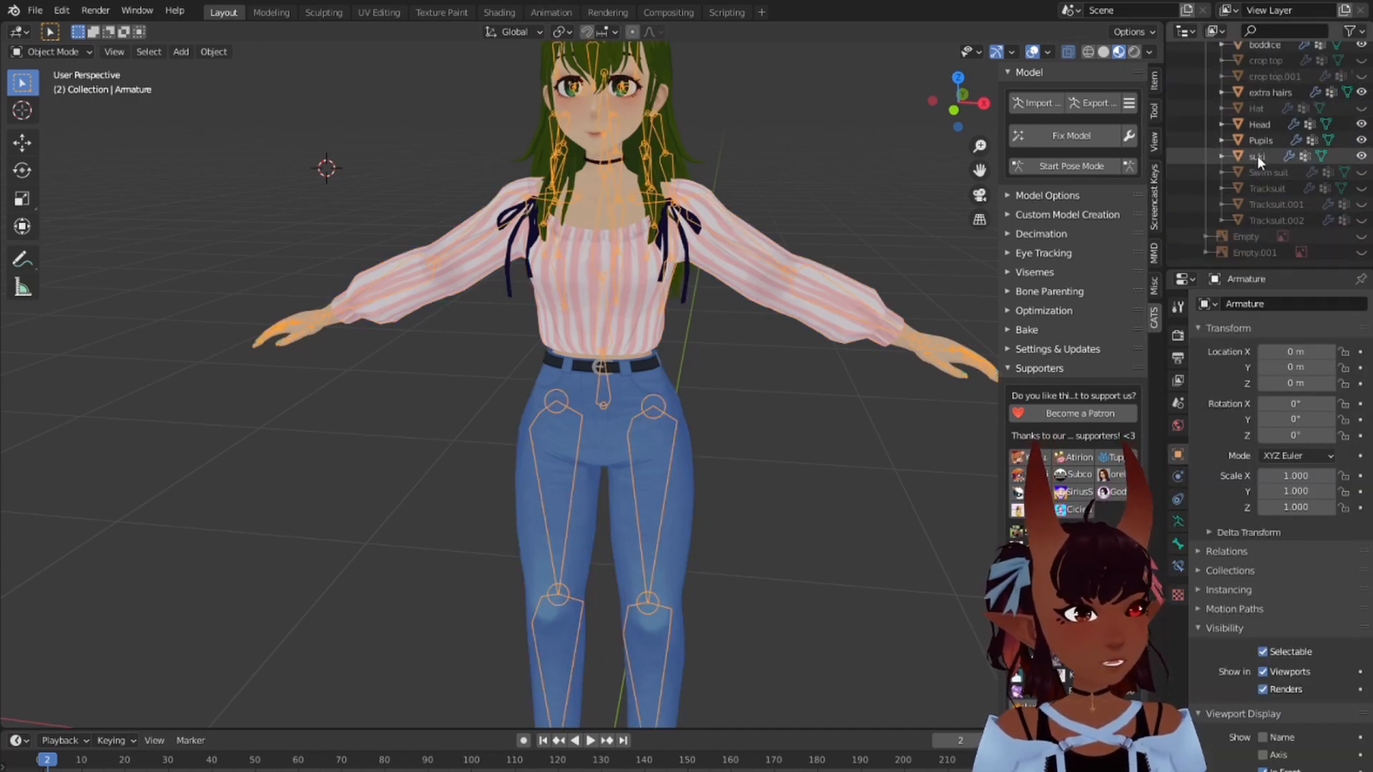
click(1260, 155)
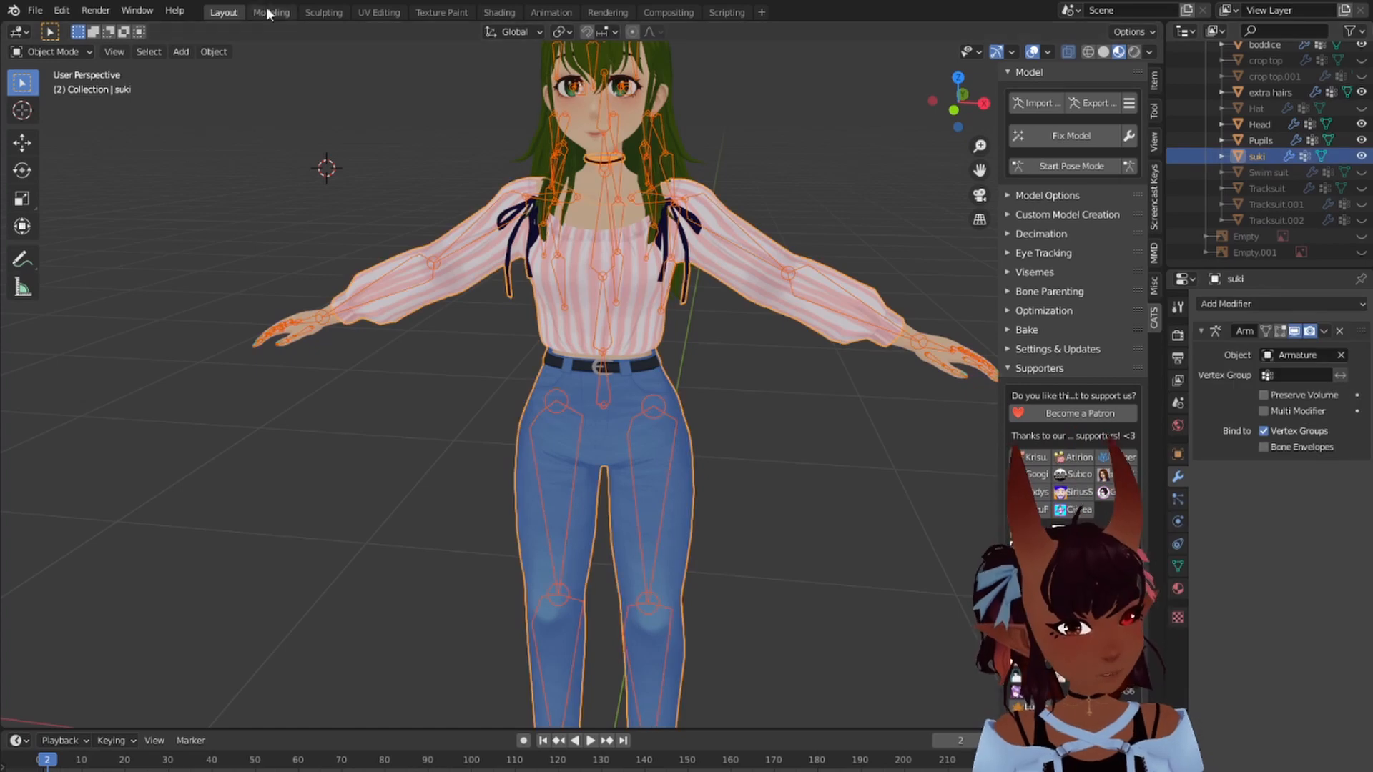
click(71, 53)
click(75, 140)
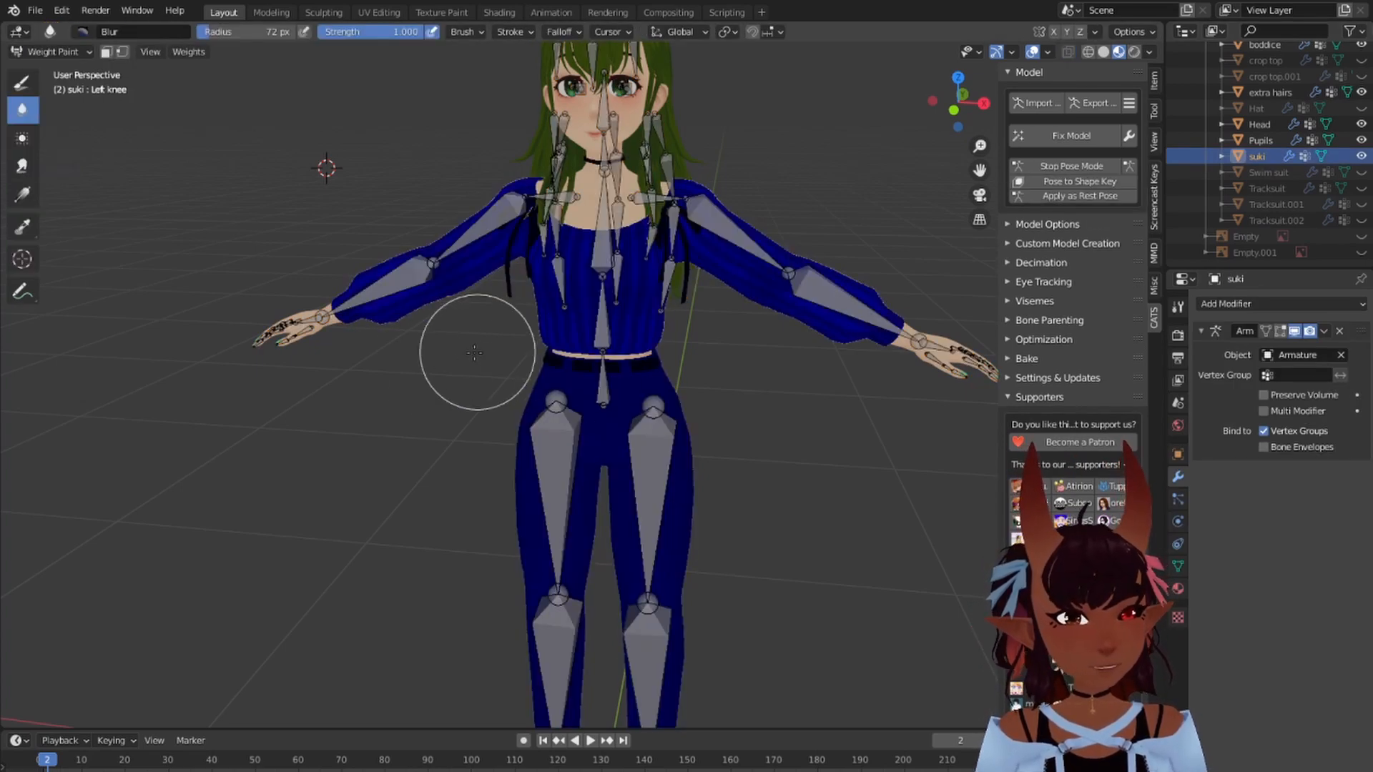
Step: Select the Left leg bone to display its weights on the suki mesh and show the brush's tool settings
ctrl+click(558, 461)
ctrl+click(647, 464)
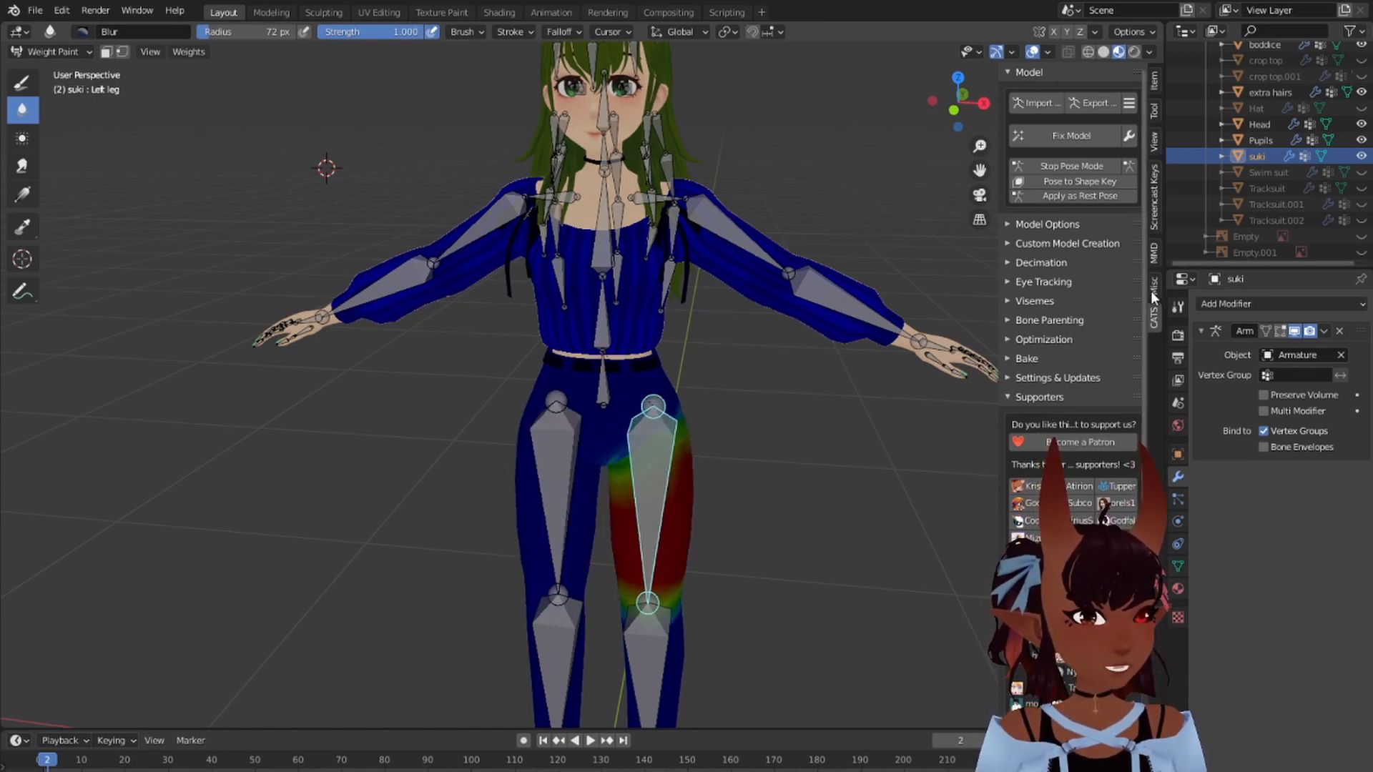
click(1154, 110)
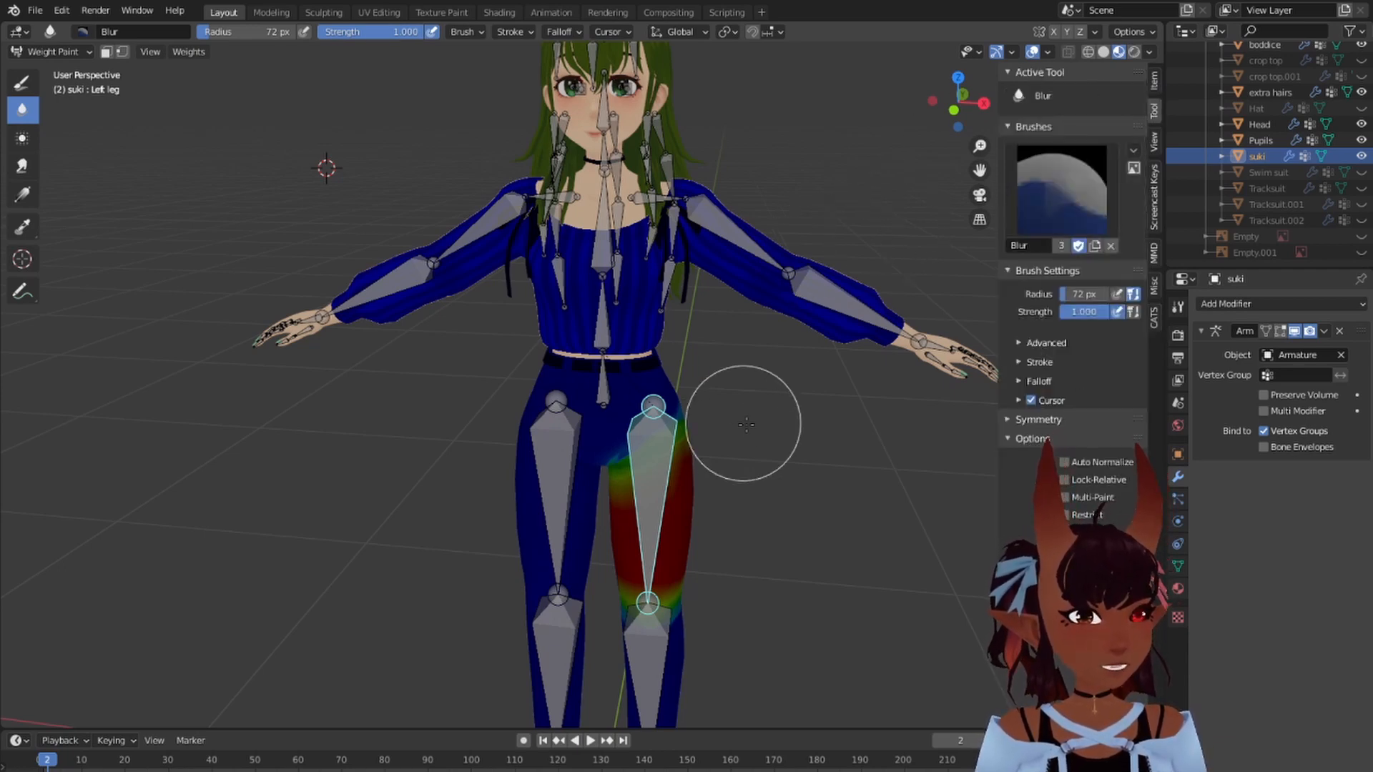
Step: Raise the left leg by rotating the Left leg bone about -96° around the global X axis
scroll(742, 425, up, 5)
key(KP_1)
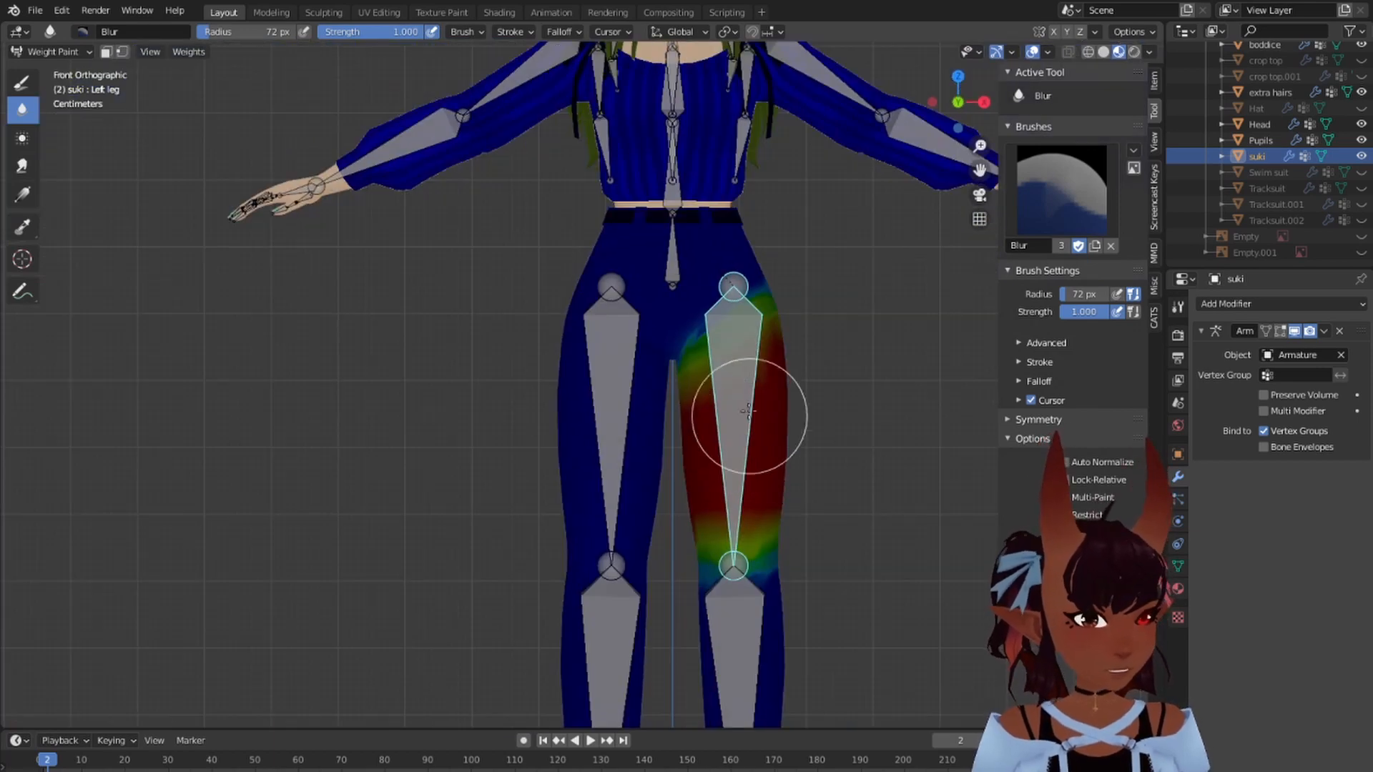
key(r)
key(x)
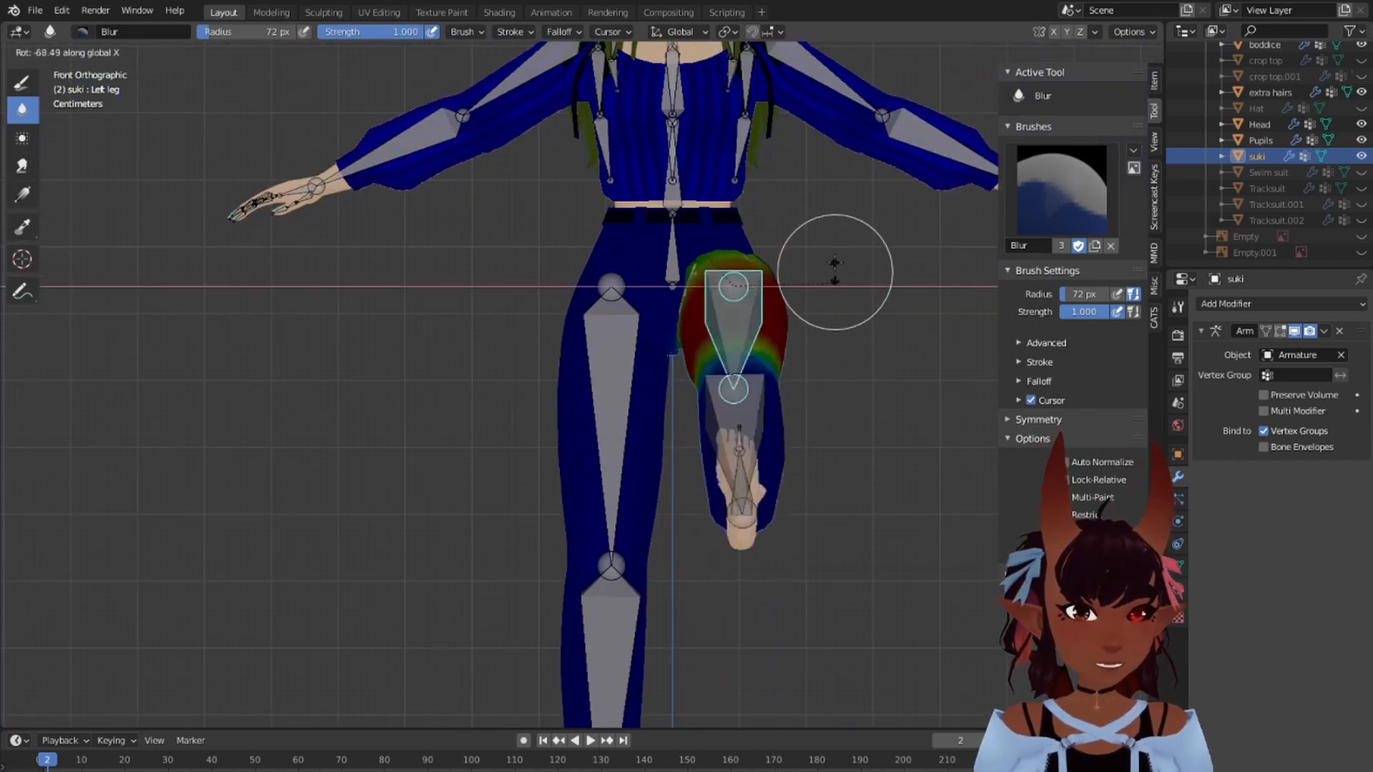
click(833, 230)
middle_drag(243, 321, 286, 358)
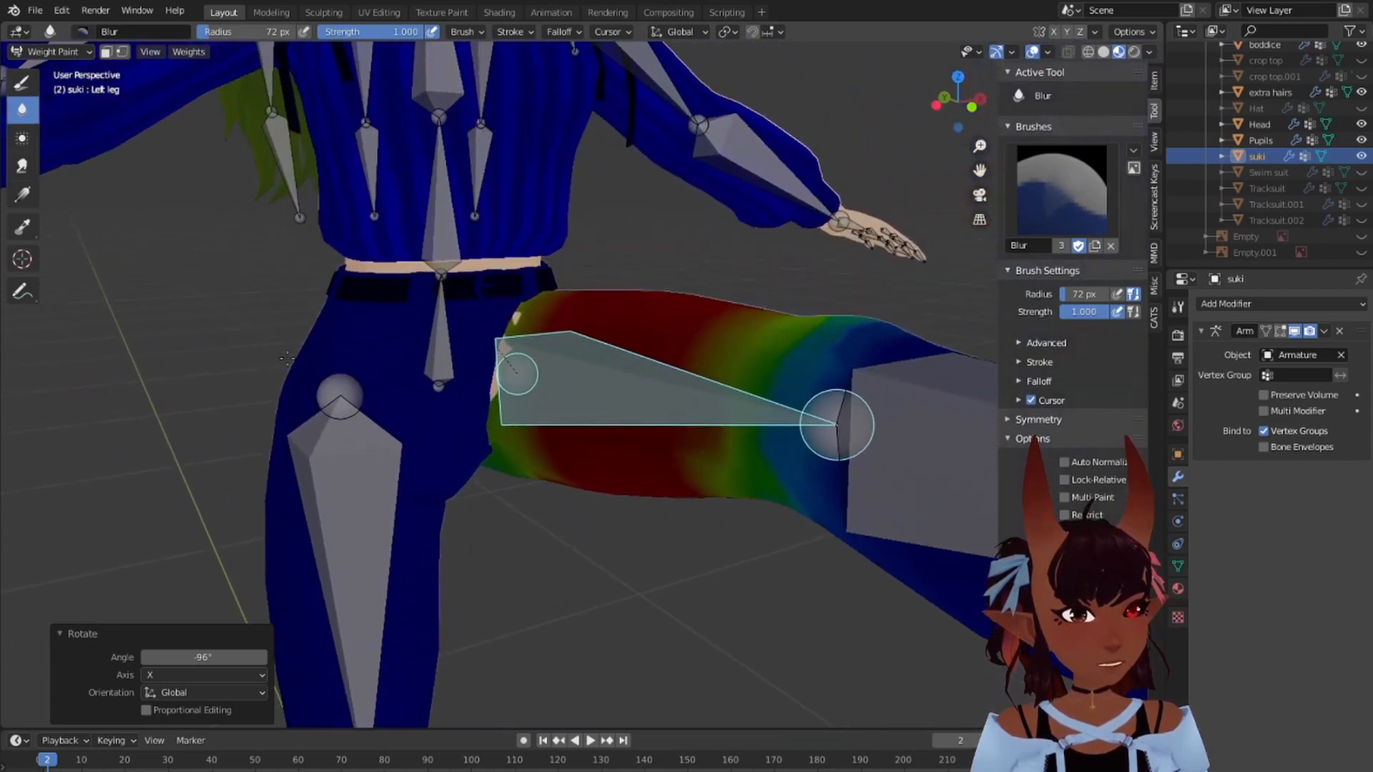
Step: Switch the viewport to wireframe shading and select the Hips bone to display its weights on the suki mesh
click(1087, 51)
scroll(398, 362, up, 7)
scroll(426, 361, down, 3)
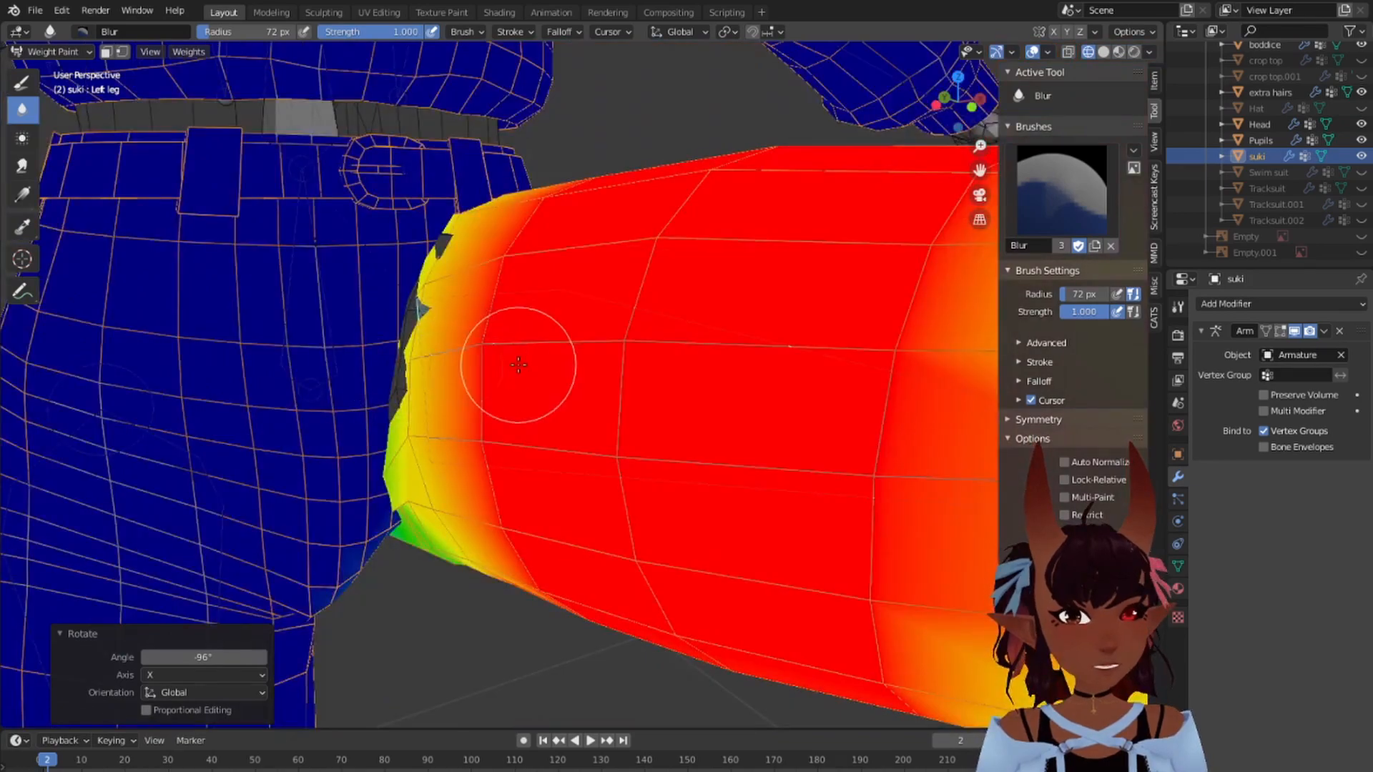
middle_drag(518, 365, 609, 389)
ctrl+click(465, 408)
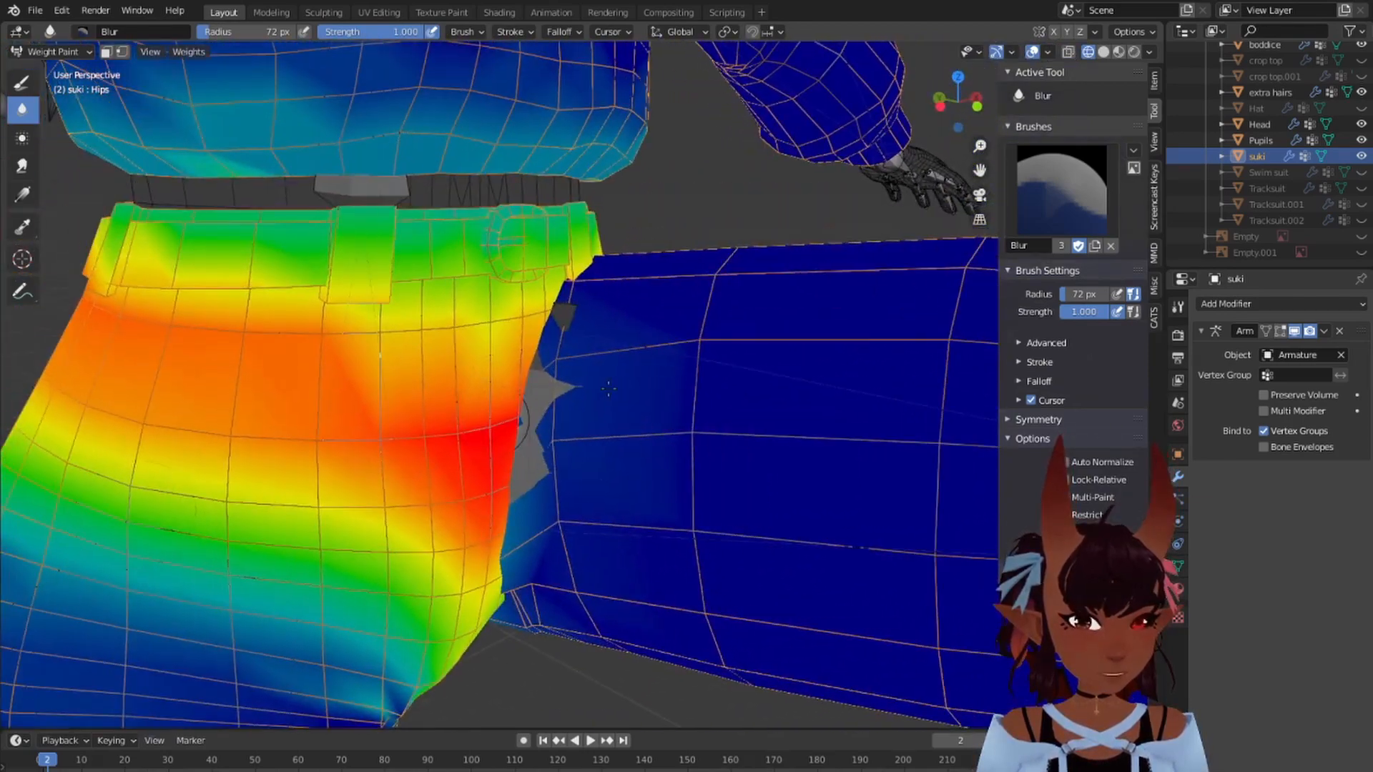
Step: Set the Draw brush to a Sphere falloff and 22 px radius, and subtract Hips weight at the top of the raised left thigh
click(23, 82)
click(569, 31)
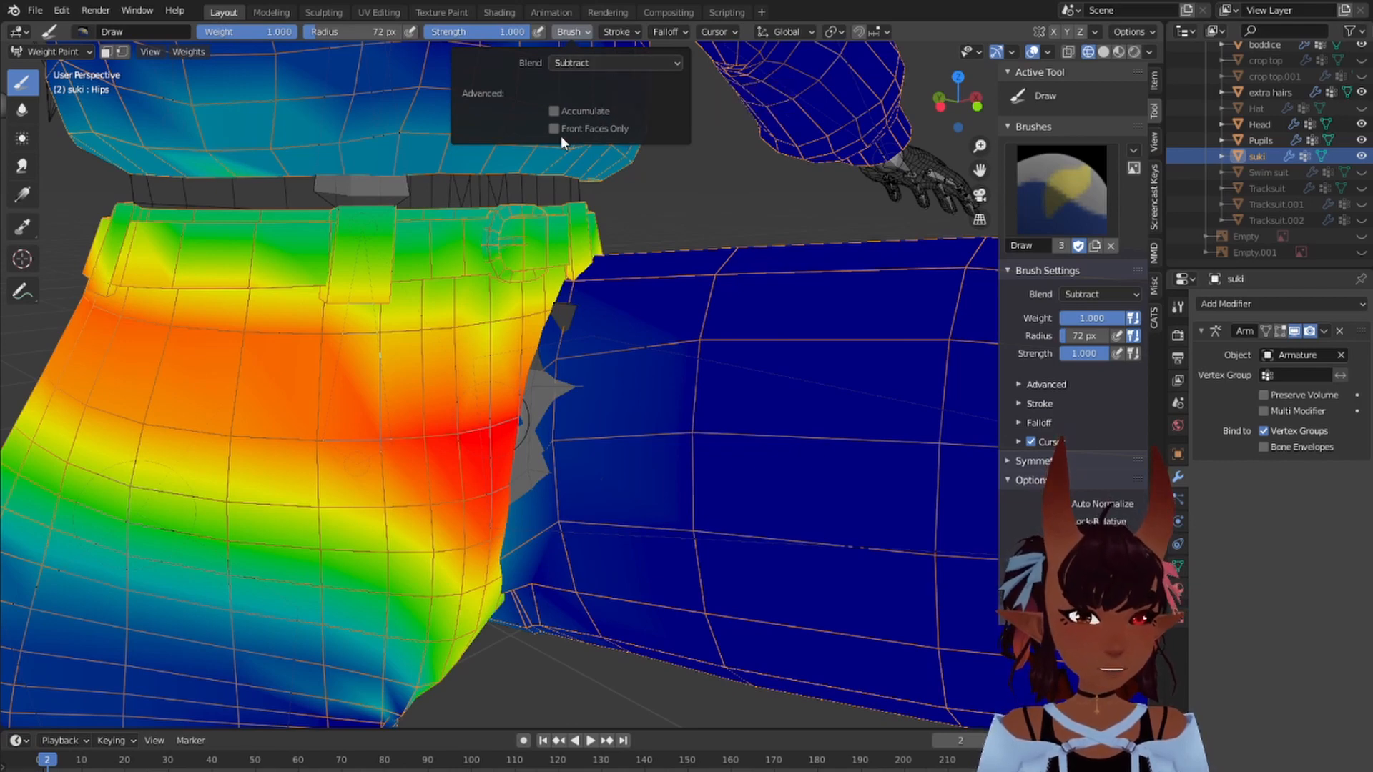
click(669, 33)
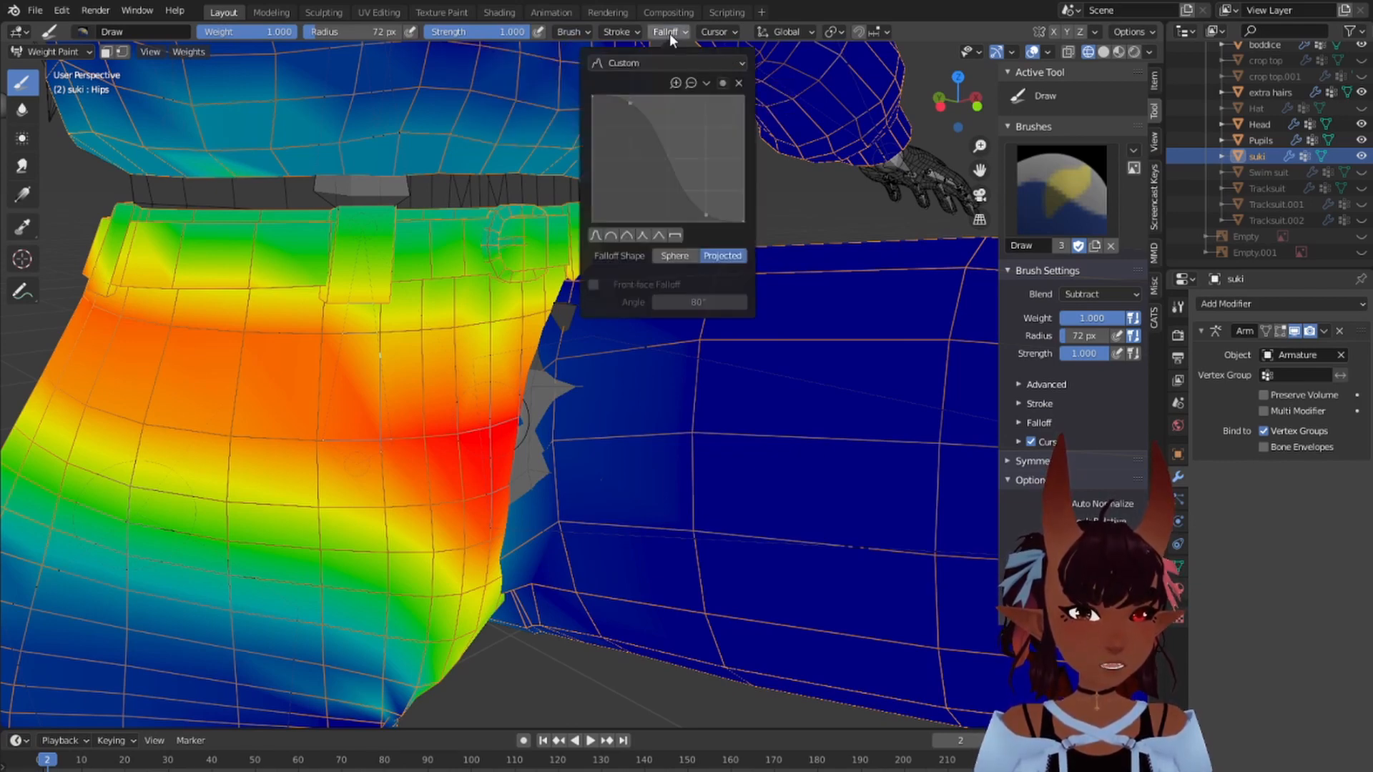
click(675, 255)
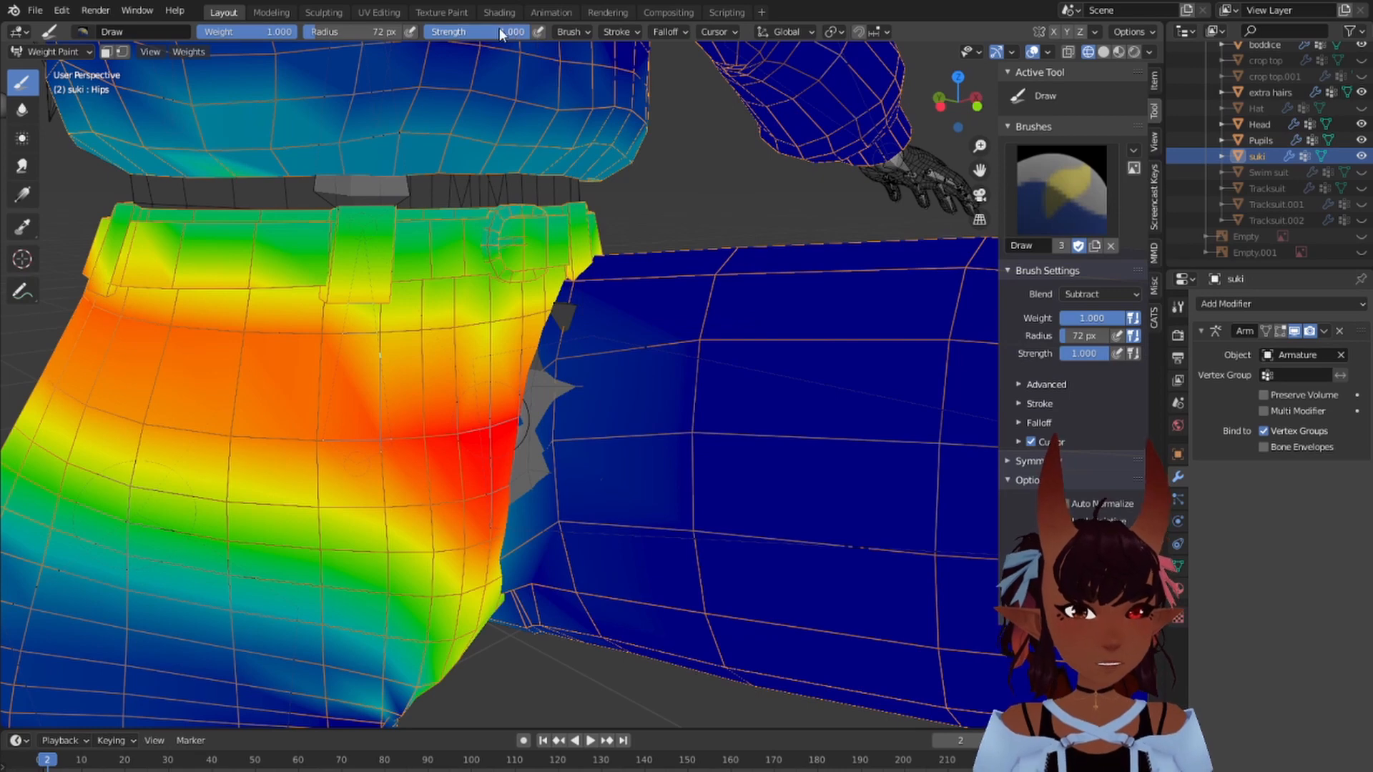
key(f)
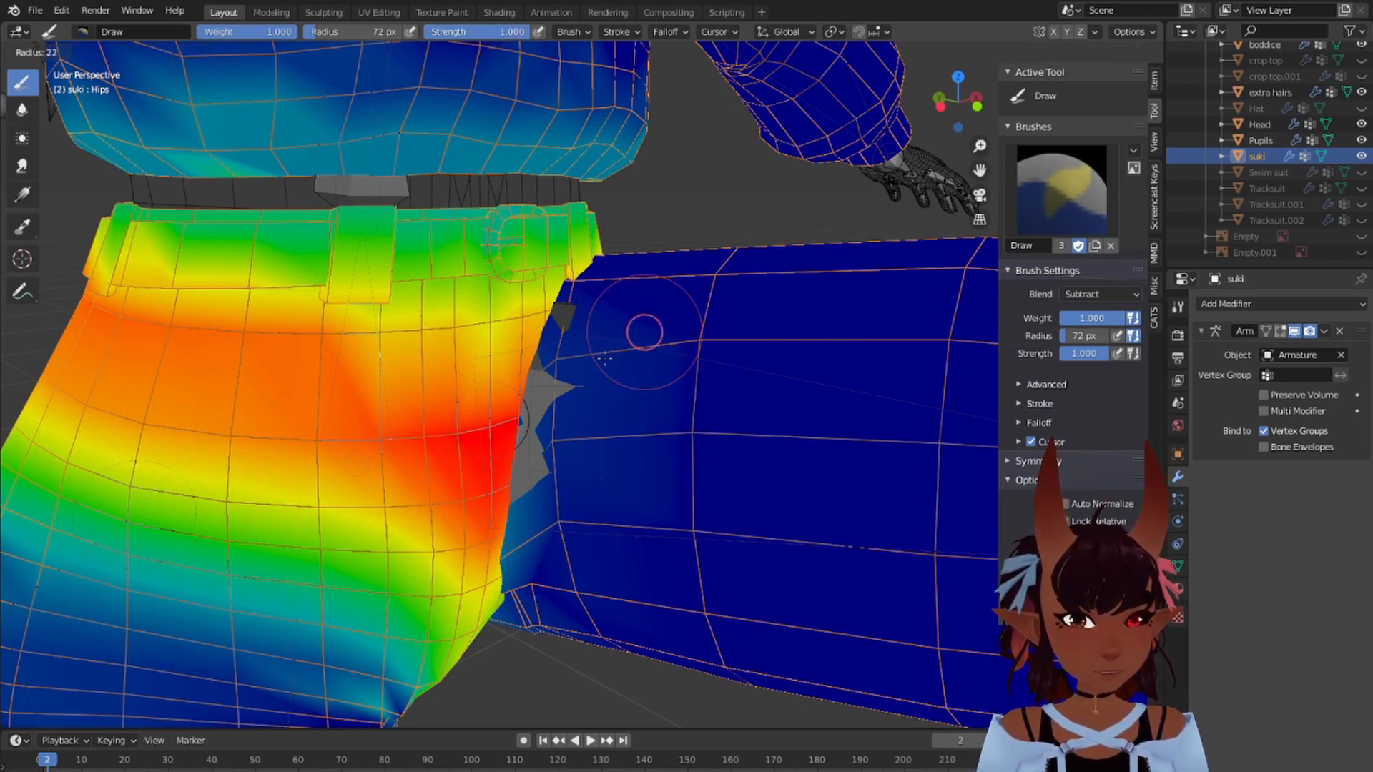
click(605, 358)
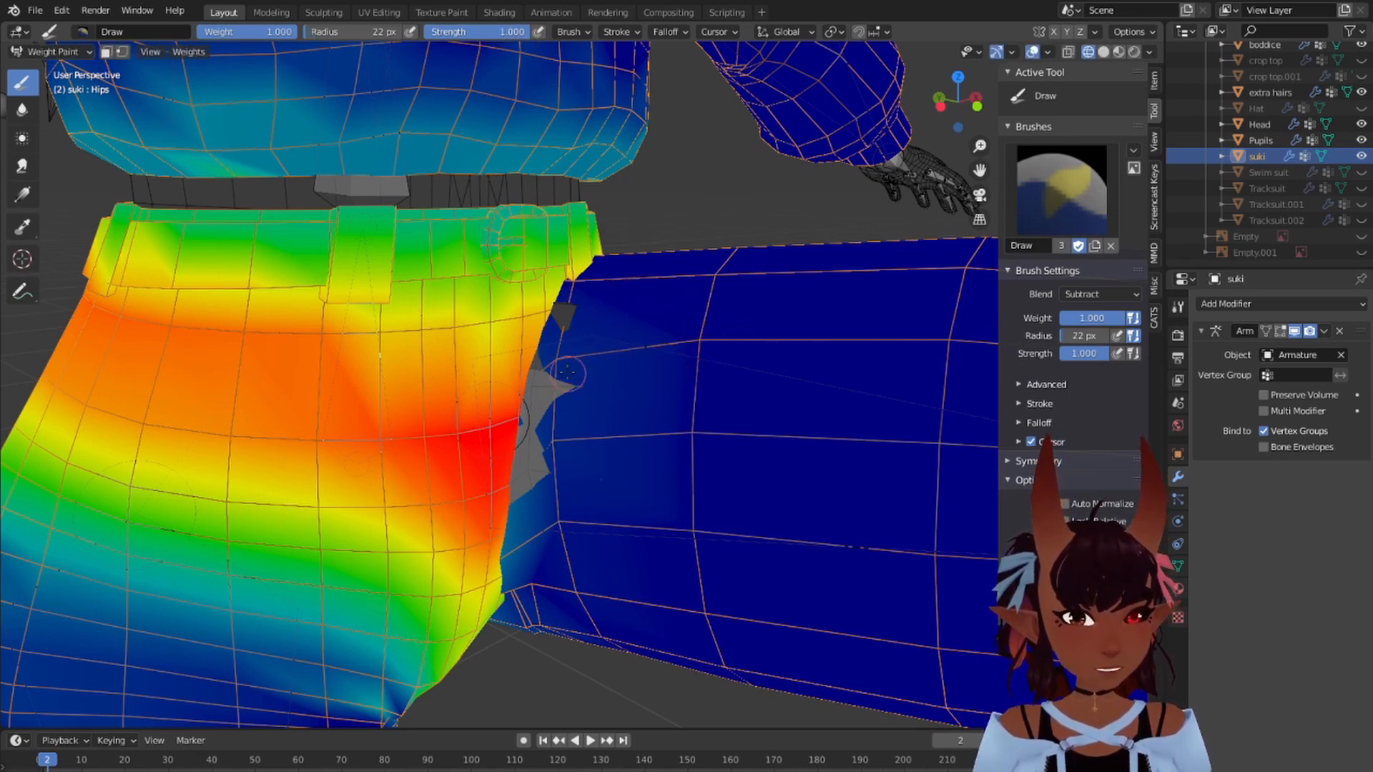
drag(568, 372, 559, 362)
drag(564, 450, 556, 458)
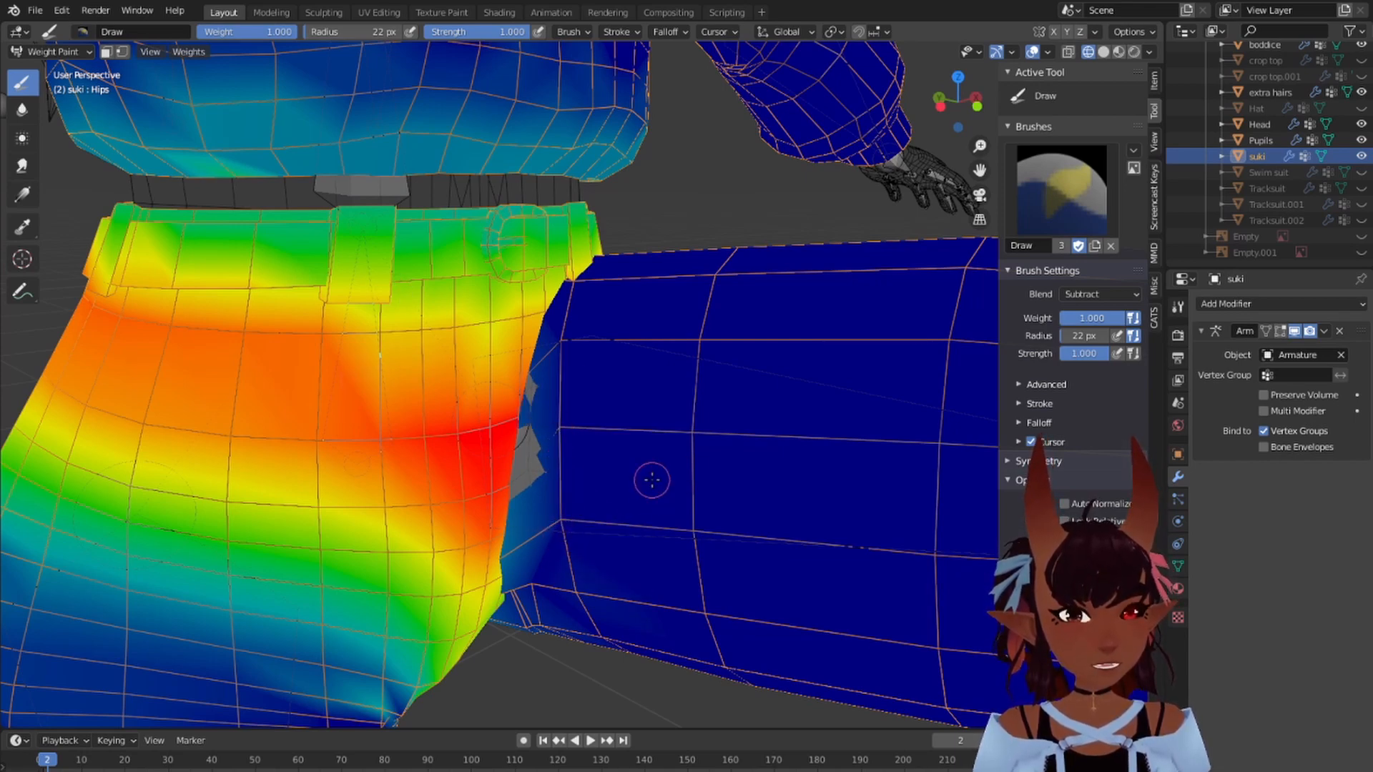
Step: Set the Draw brush's blend mode to Add and paint Hips weight onto the left buttock, reducing the strength to 0.230
mouse_move(651, 480)
middle_down()
mouse_move(652, 496)
mouse_move(667, 491)
middle_up()
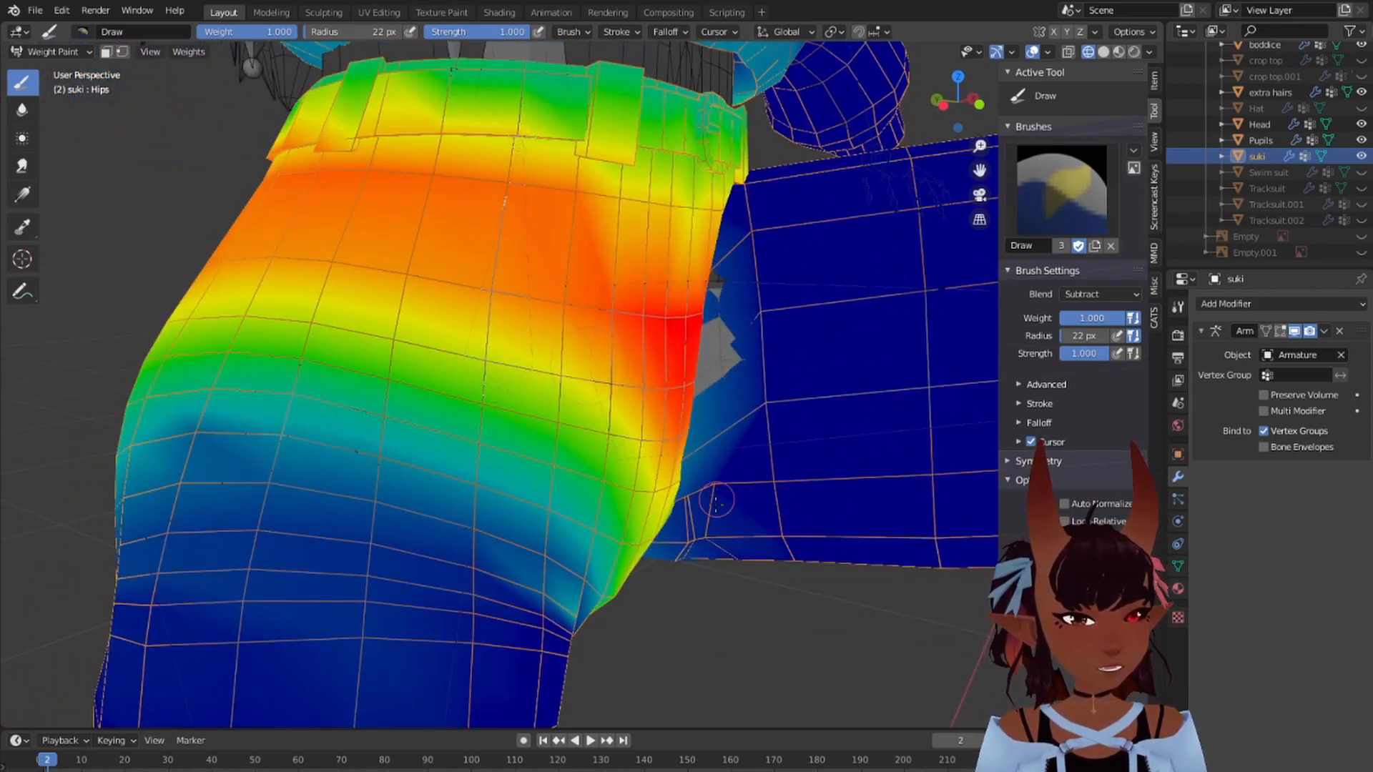
middle_drag(732, 533, 665, 413)
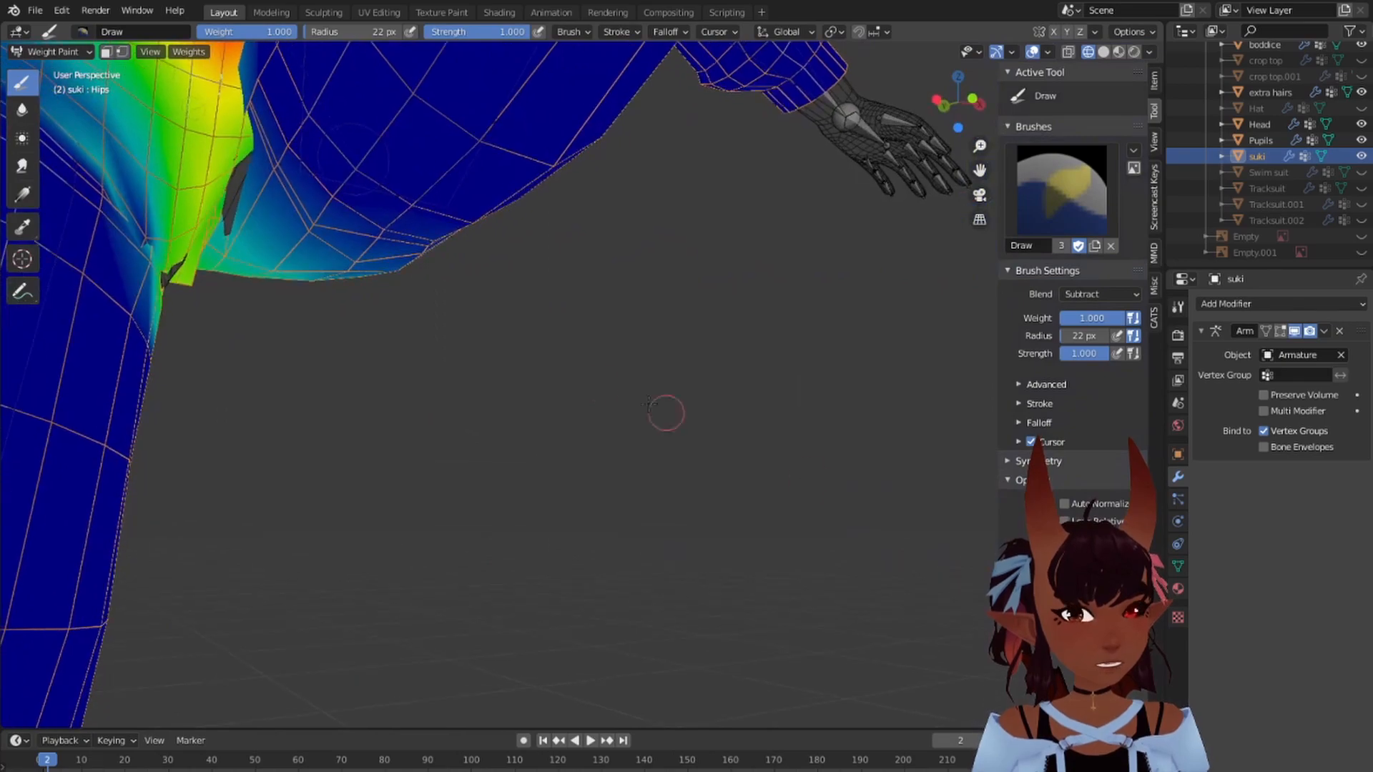
middle_drag(531, 351, 659, 511)
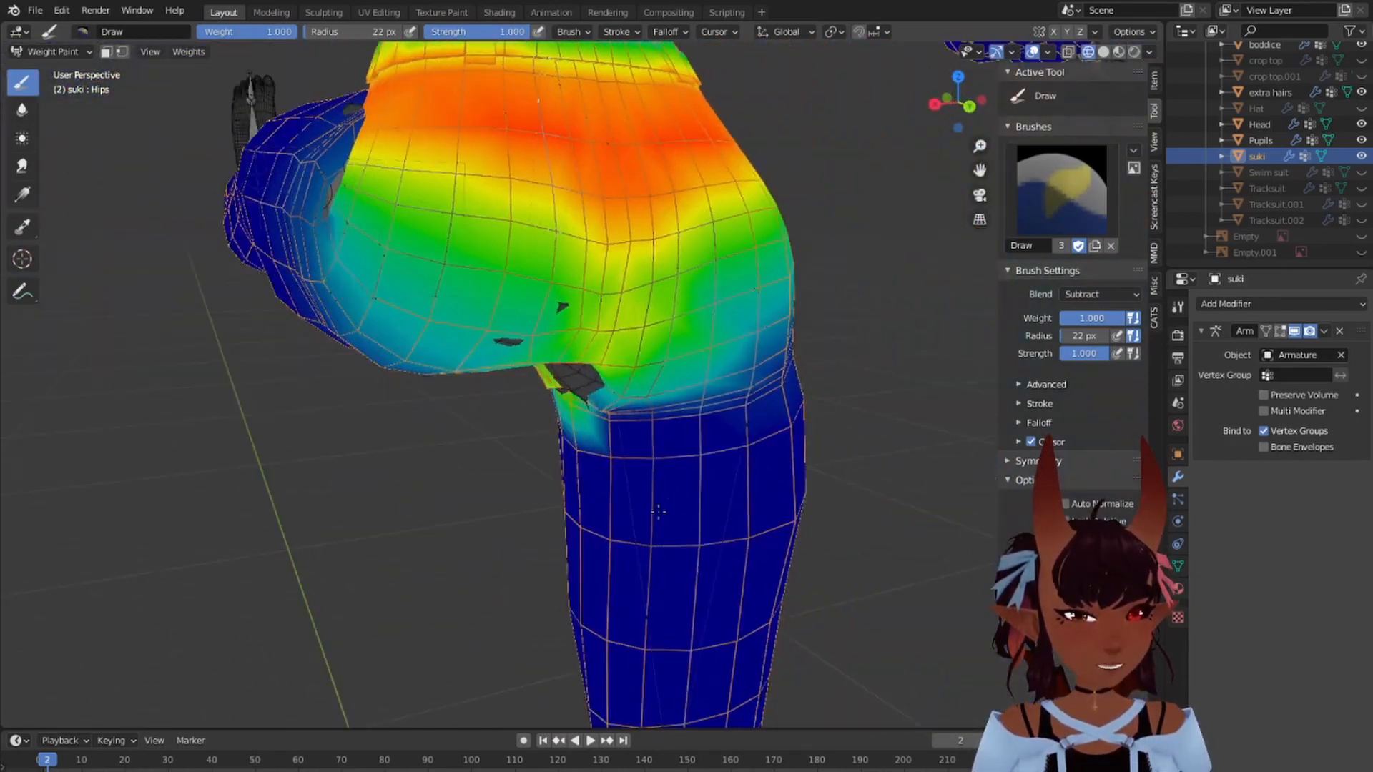
middle_drag(559, 166, 439, 201)
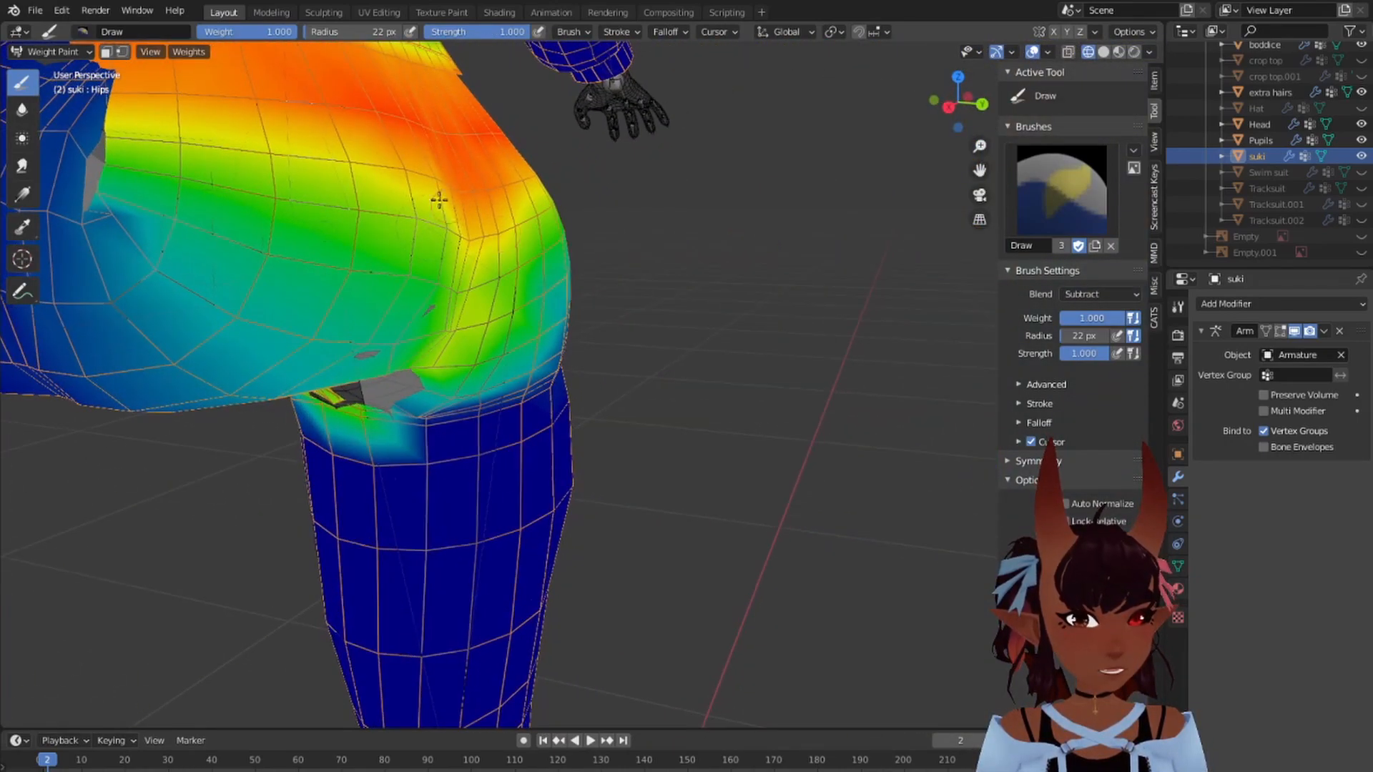
middle_drag(429, 266, 631, 301)
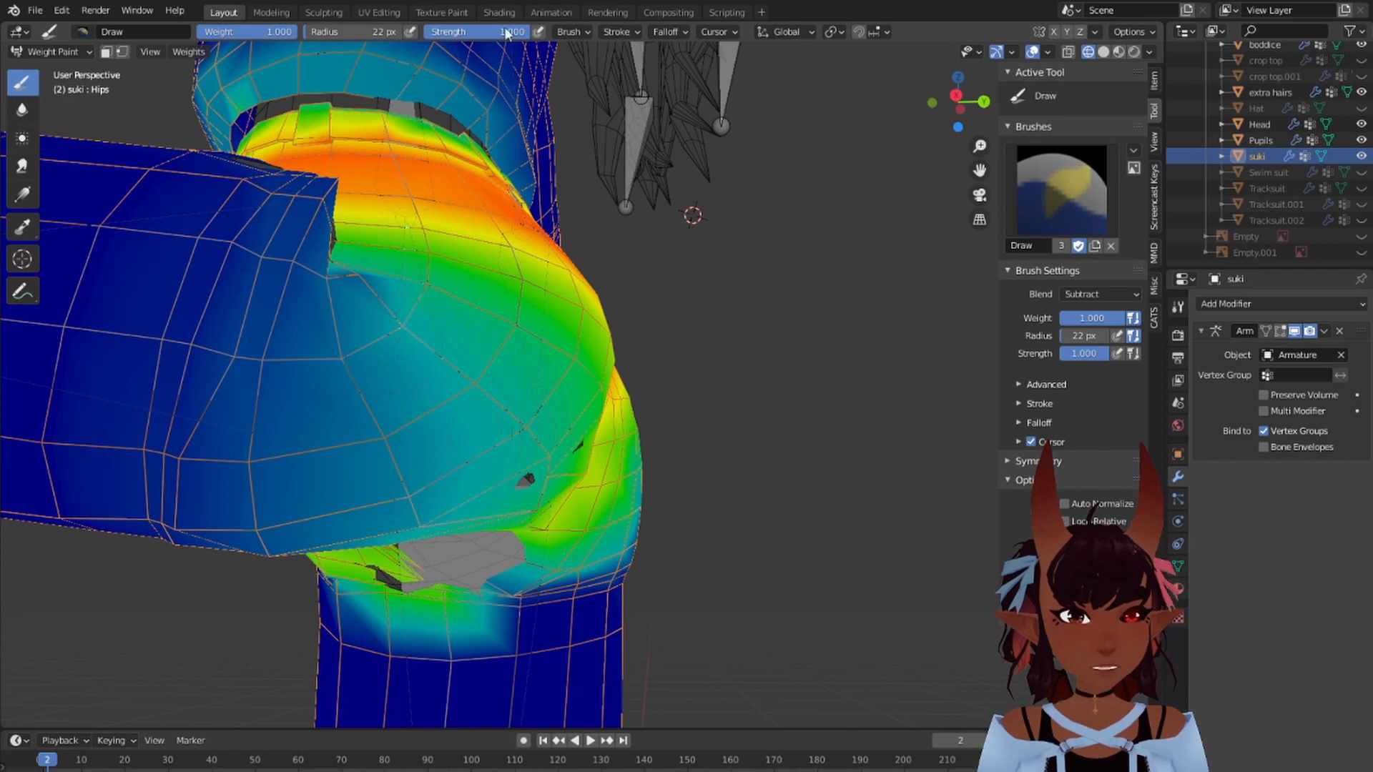
click(569, 33)
click(587, 63)
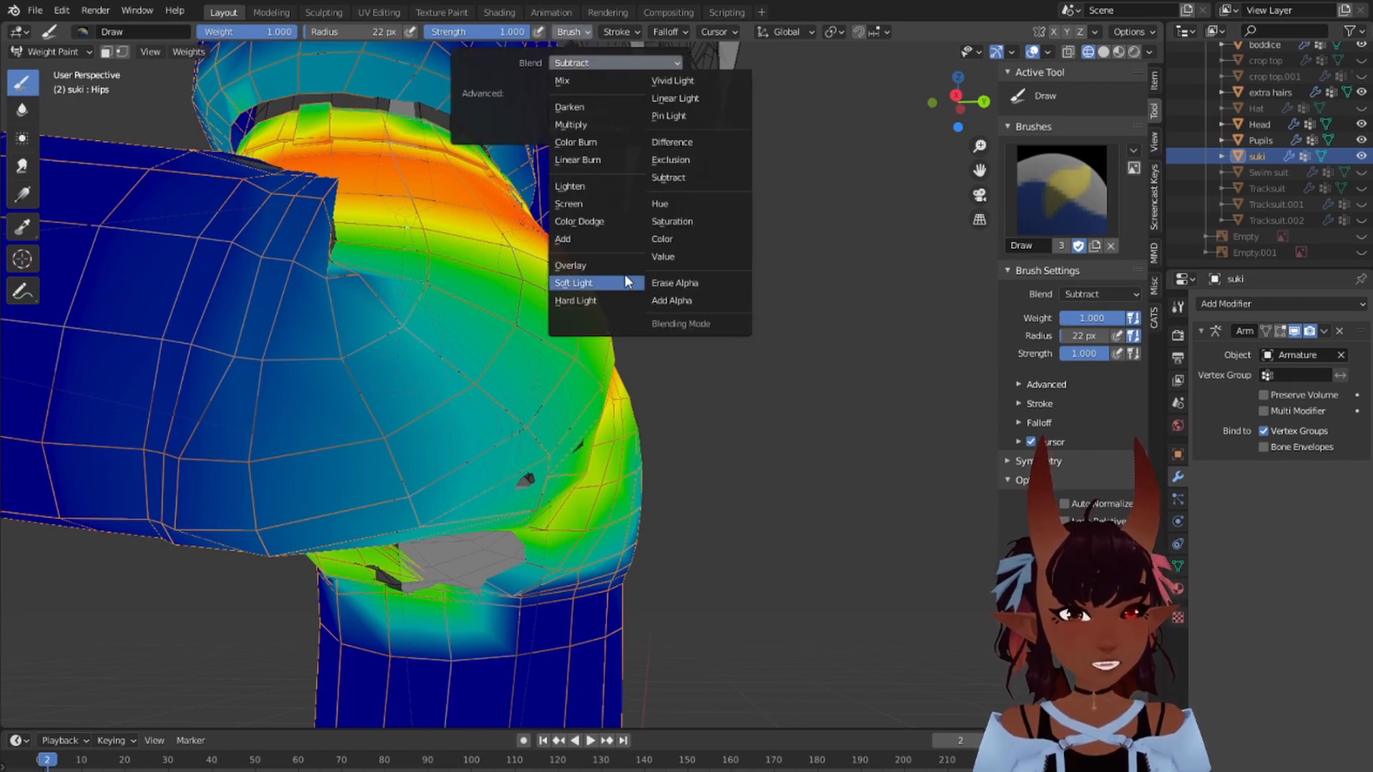
click(566, 283)
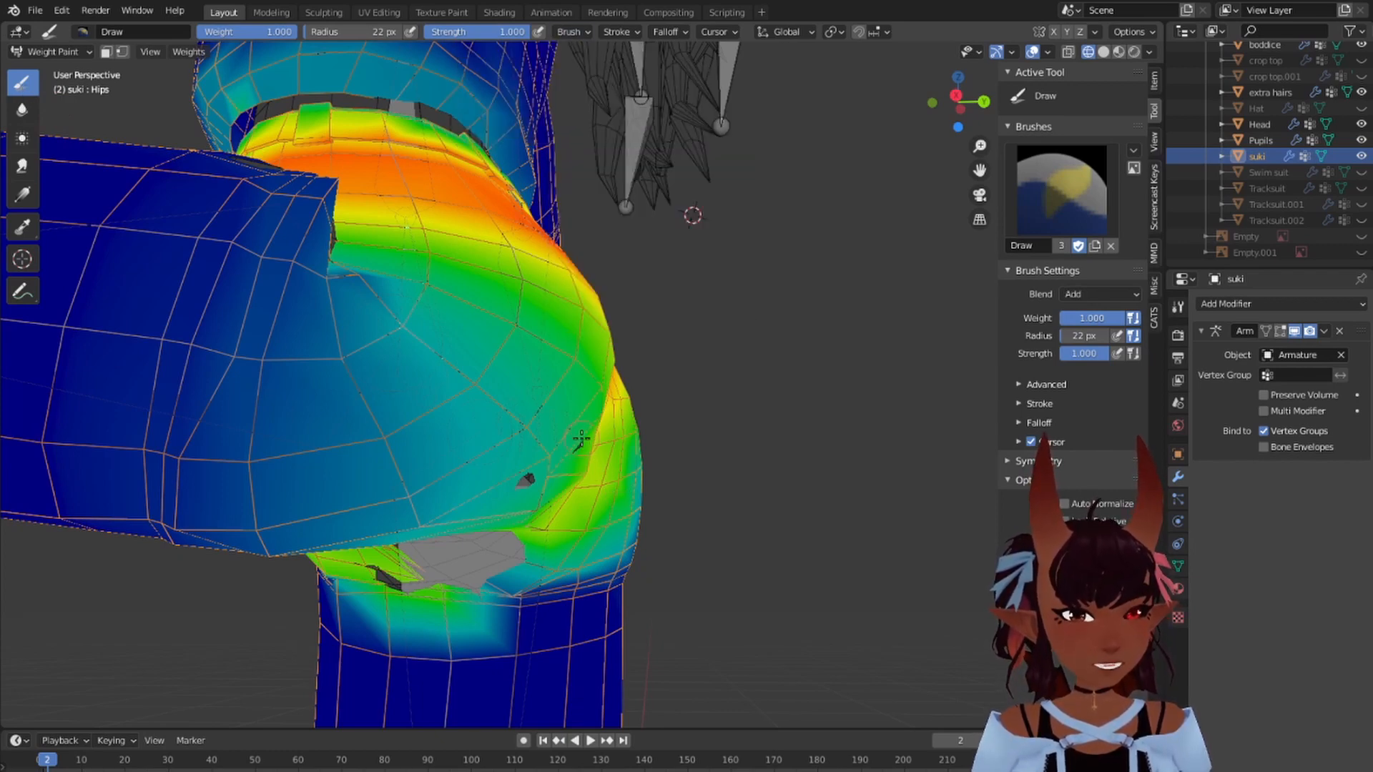
drag(547, 451, 541, 504)
middle_drag(711, 413, 659, 434)
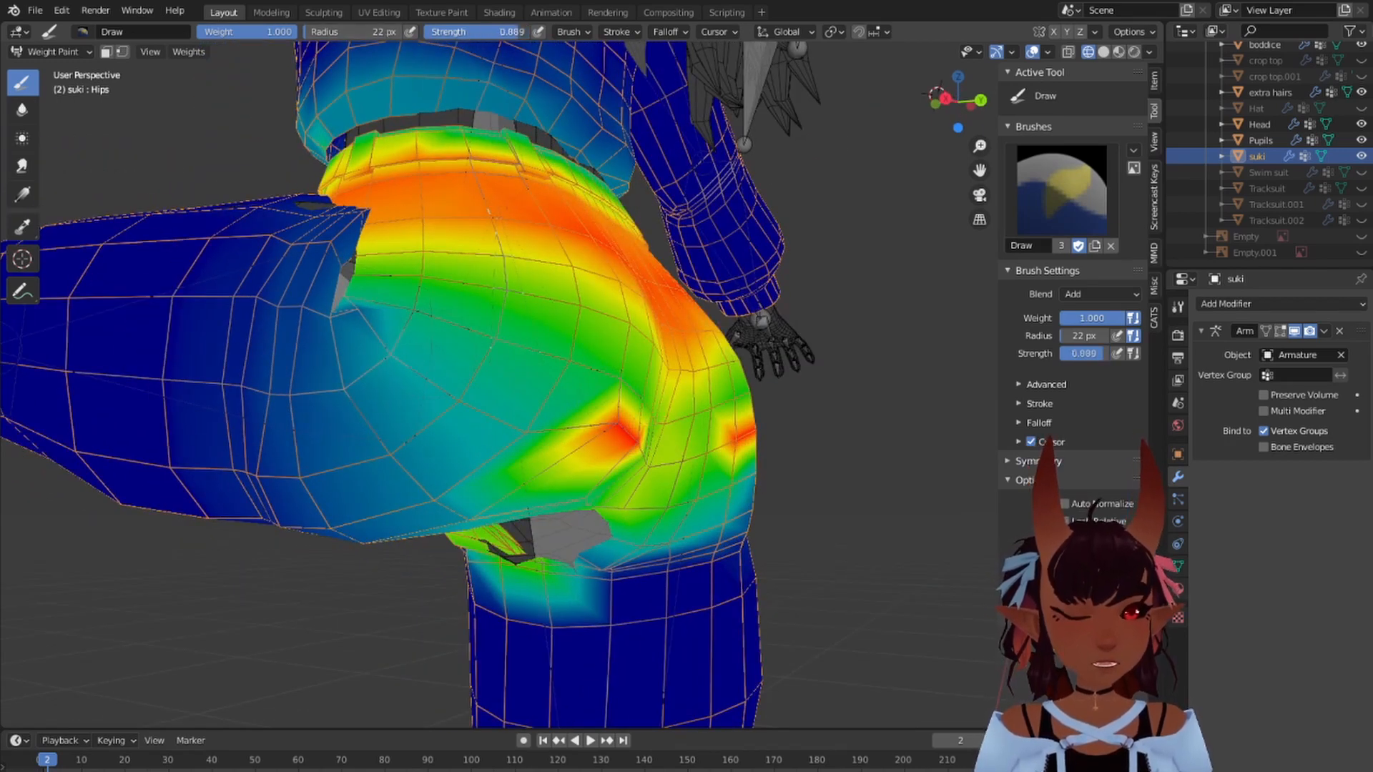
drag(519, 31, 462, 32)
drag(620, 375, 647, 404)
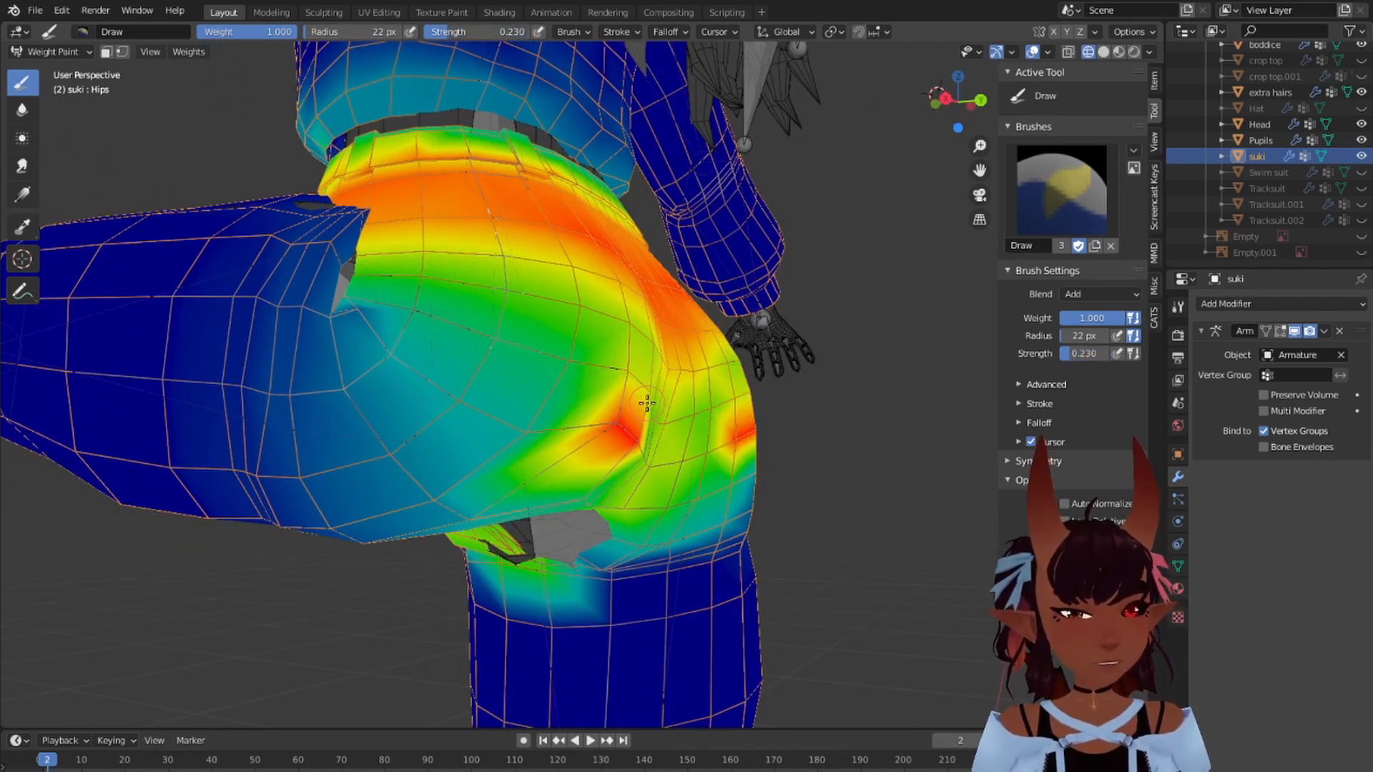
Step: Blur the Hips weights over the hot spot on the left buttock to smooth the transition
middle_drag(507, 400, 794, 642)
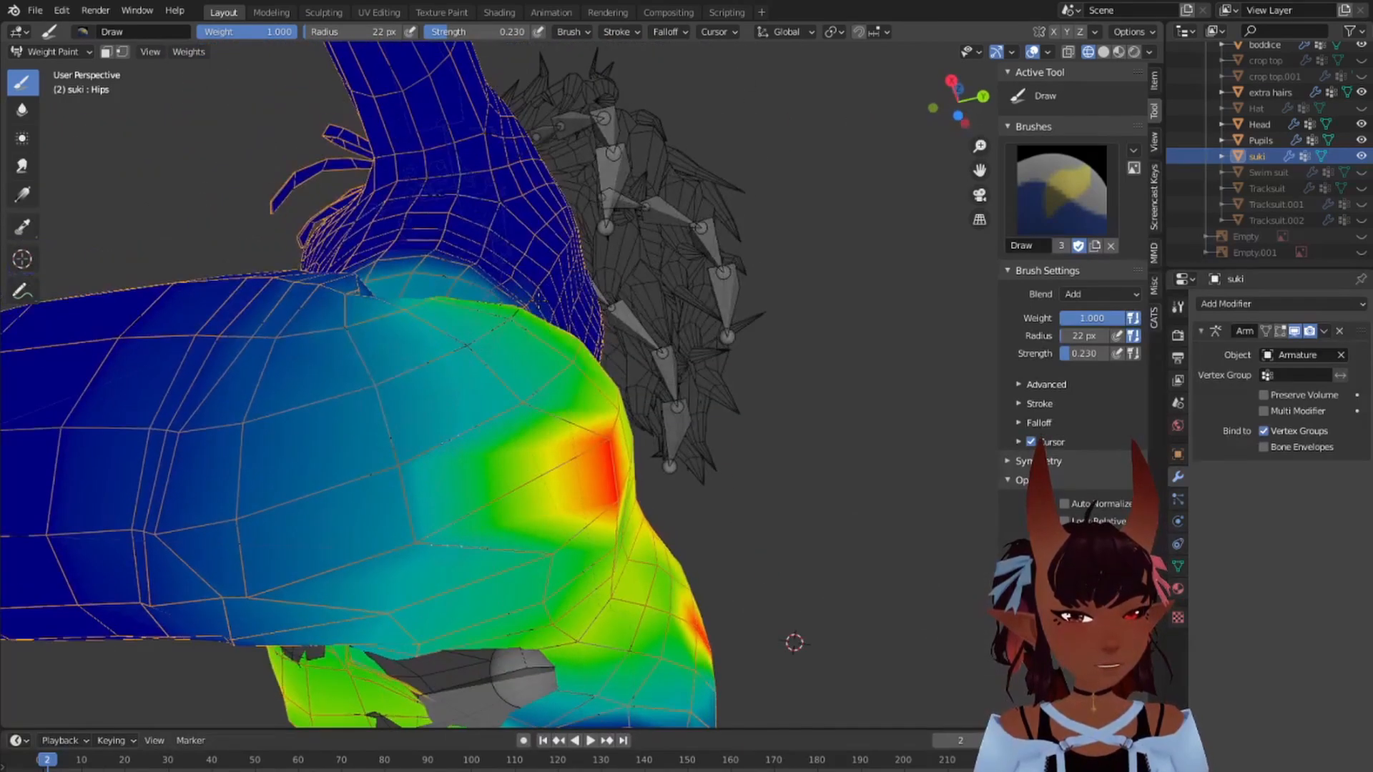
click(22, 112)
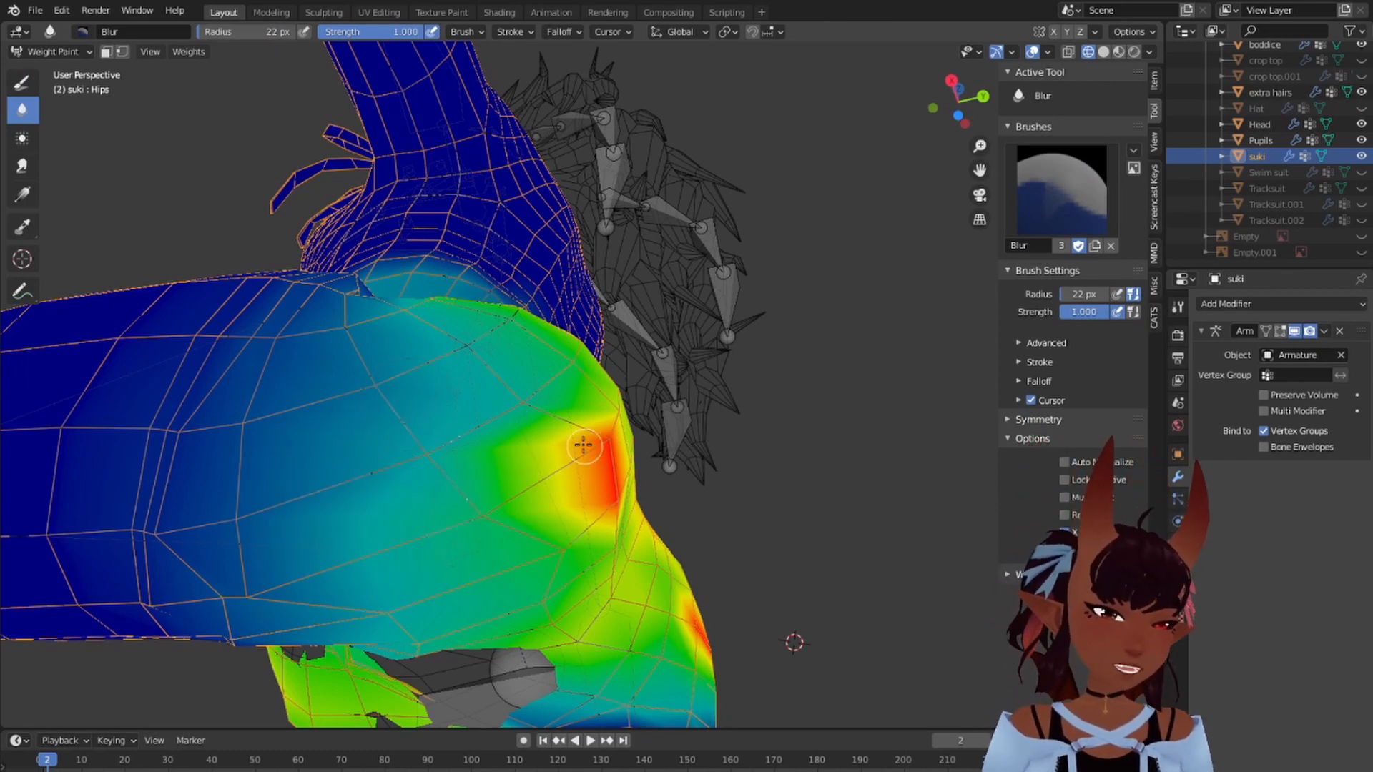
mouse_move(583, 444)
mouse_down()
mouse_move(615, 519)
mouse_move(565, 450)
mouse_move(542, 562)
mouse_up()
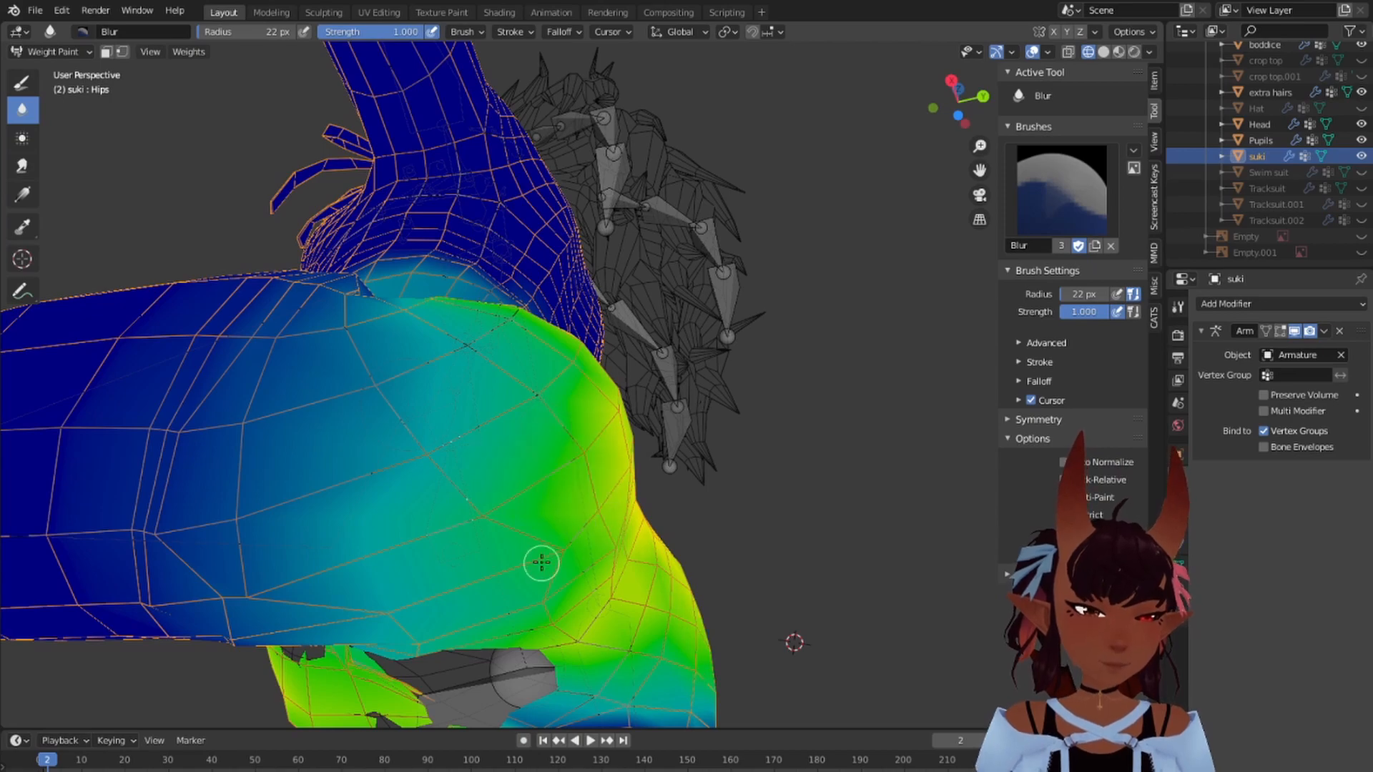
Step: Set the Draw brush's blend mode to Subtract and paint away Hips weight beside the holes on the raised left thigh
middle_drag(634, 481, 671, 212)
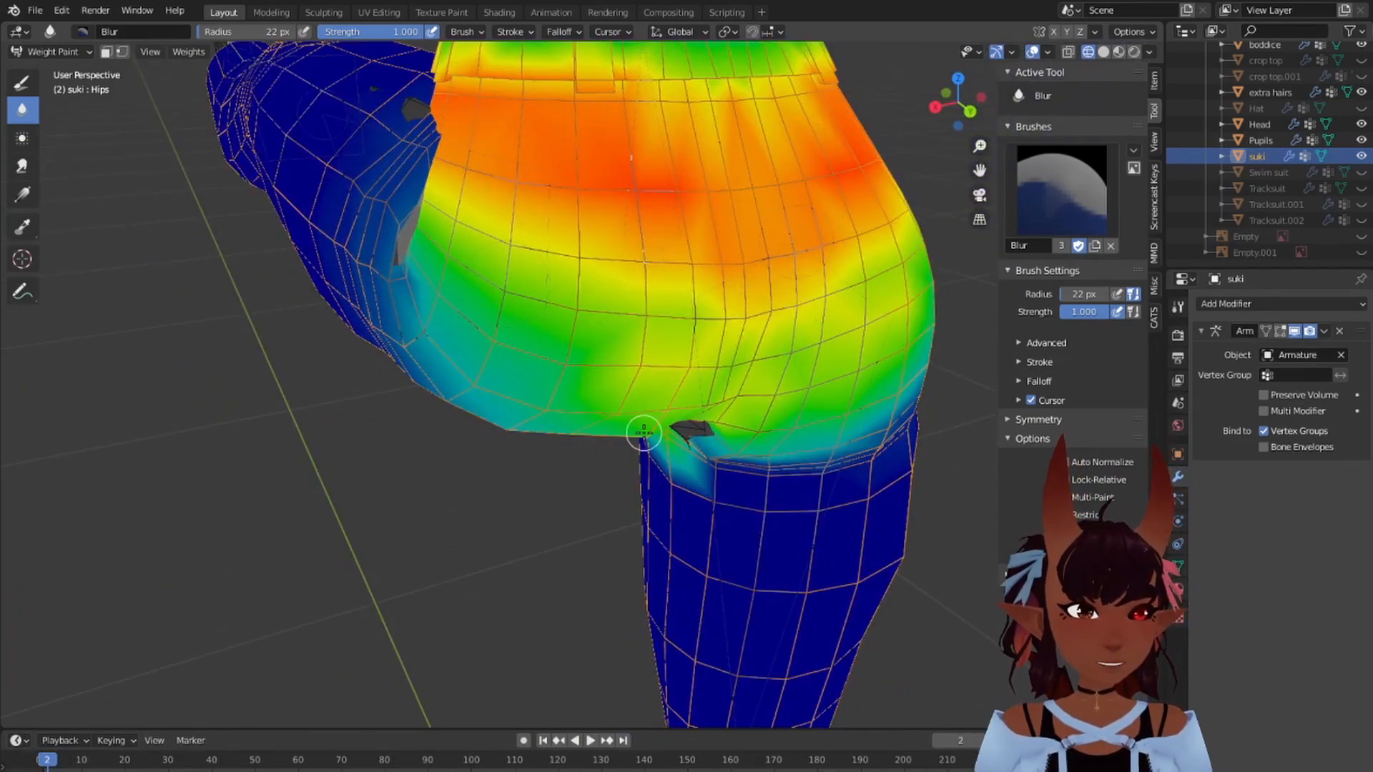
middle_drag(264, 297, 365, 331)
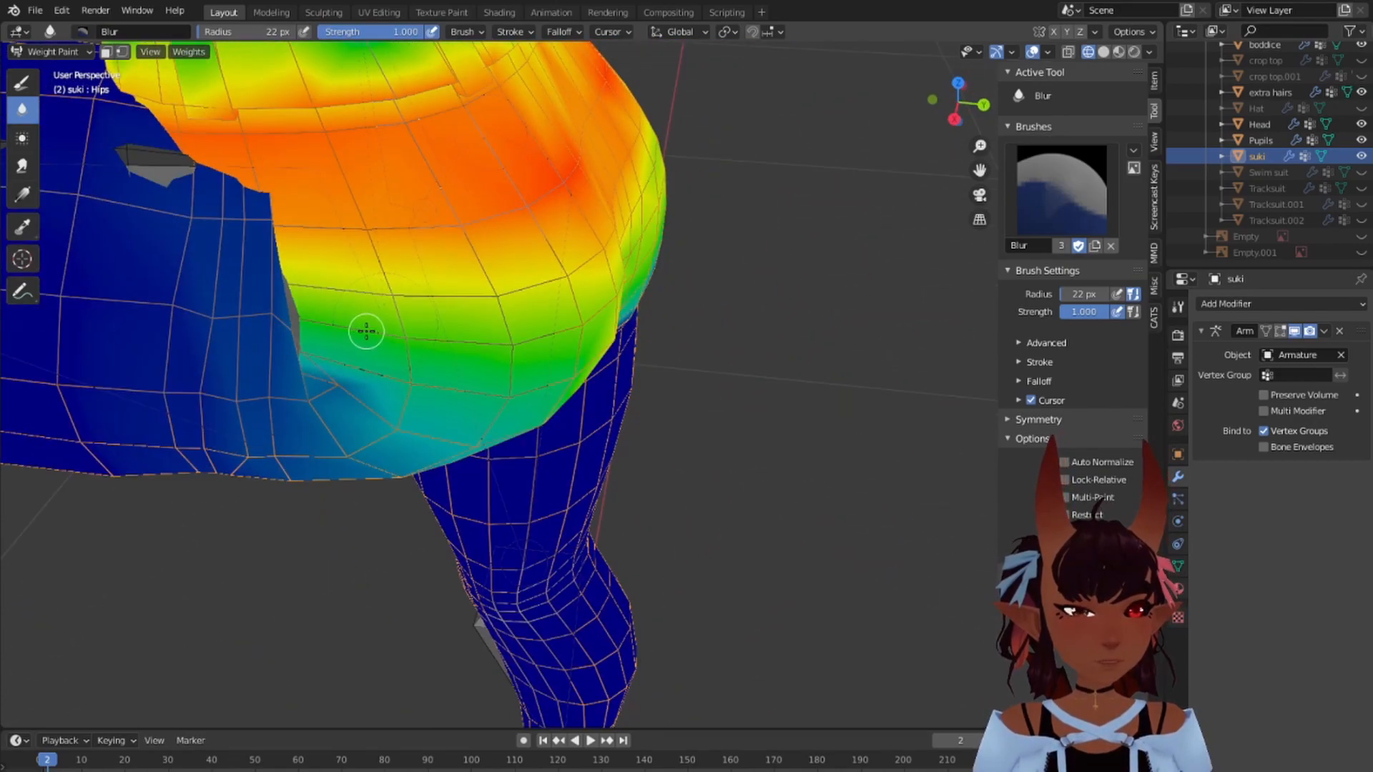
mouse_move(249, 272)
shift+middle_down()
mouse_move(595, 374)
mouse_move(586, 419)
mouse_move(678, 383)
mouse_move(554, 404)
shift+middle_up()
scroll(557, 368, down, 3)
scroll(572, 379, up, 2)
scroll(631, 383, up, 3)
scroll(500, 343, up, 3)
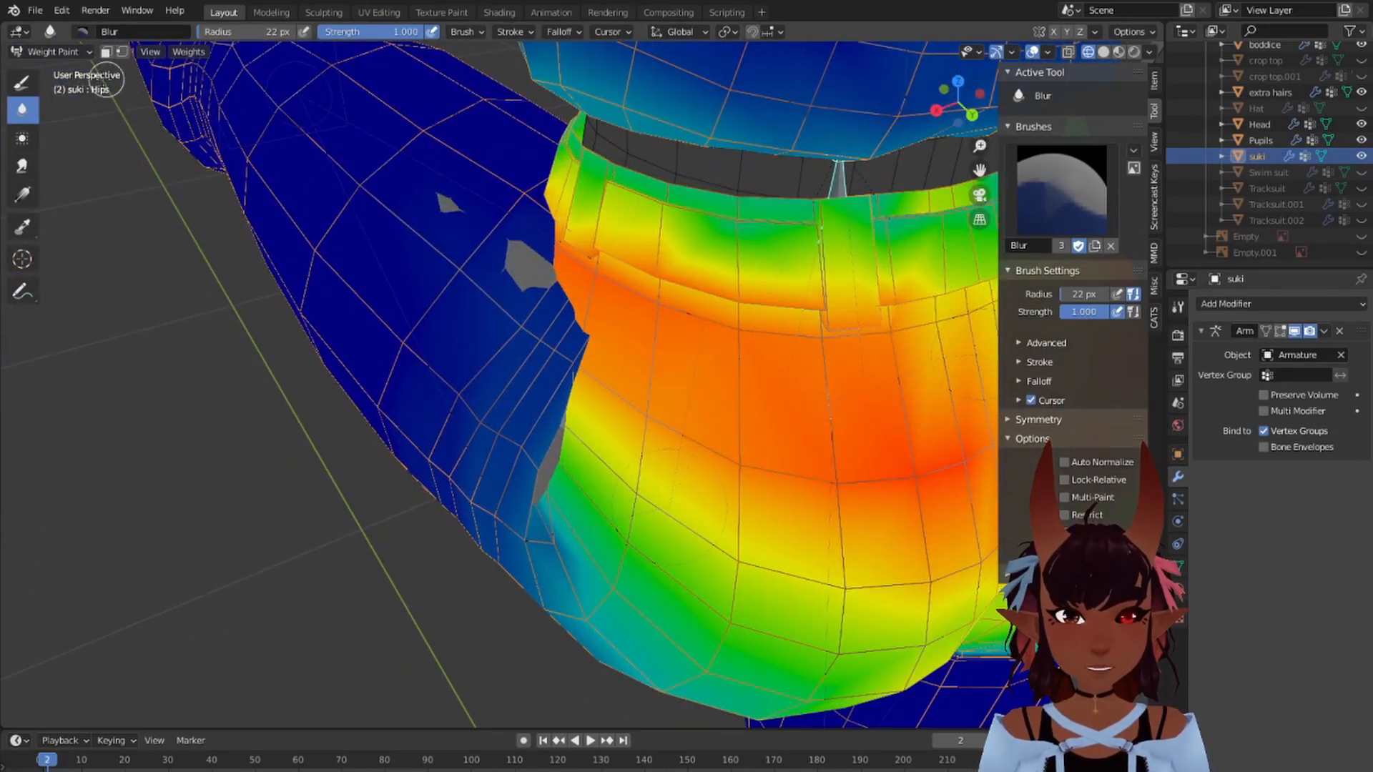
click(22, 82)
click(572, 33)
click(576, 63)
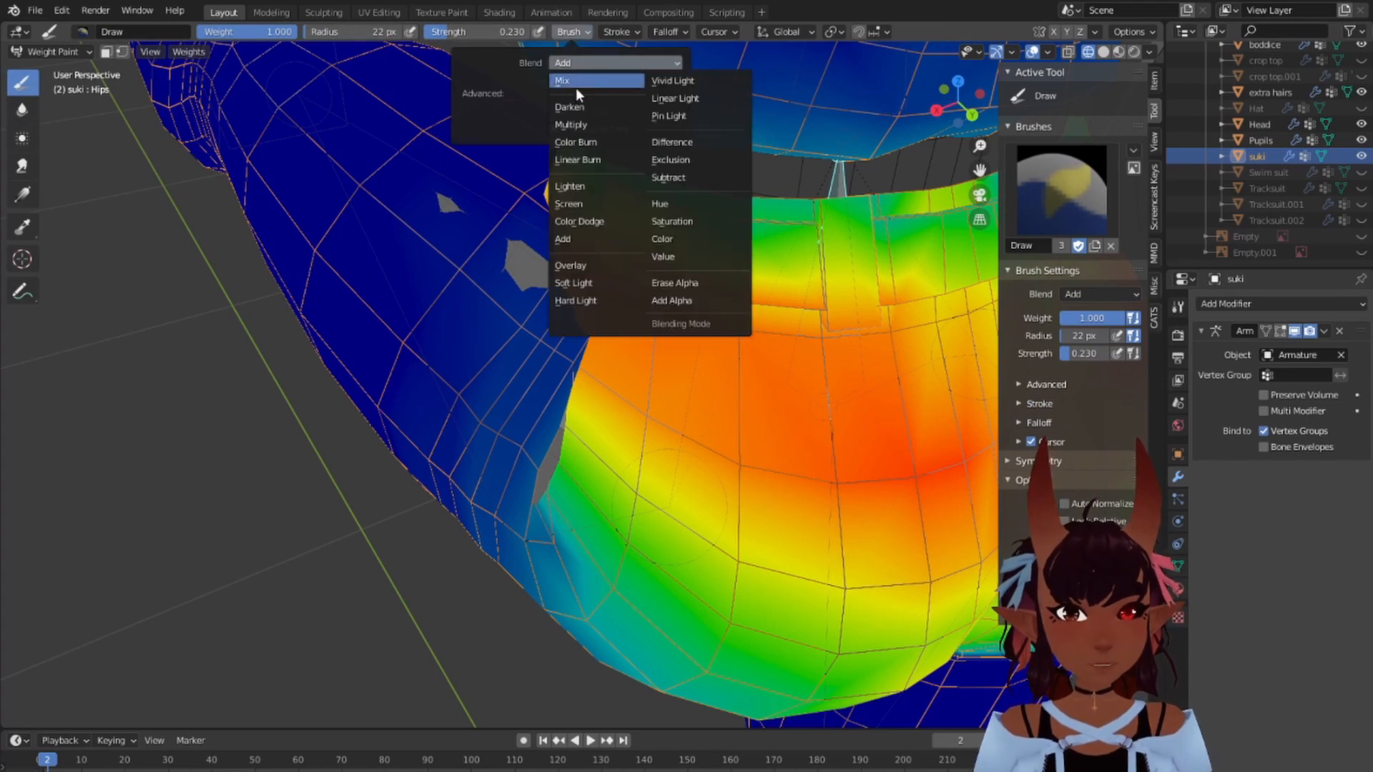
click(668, 177)
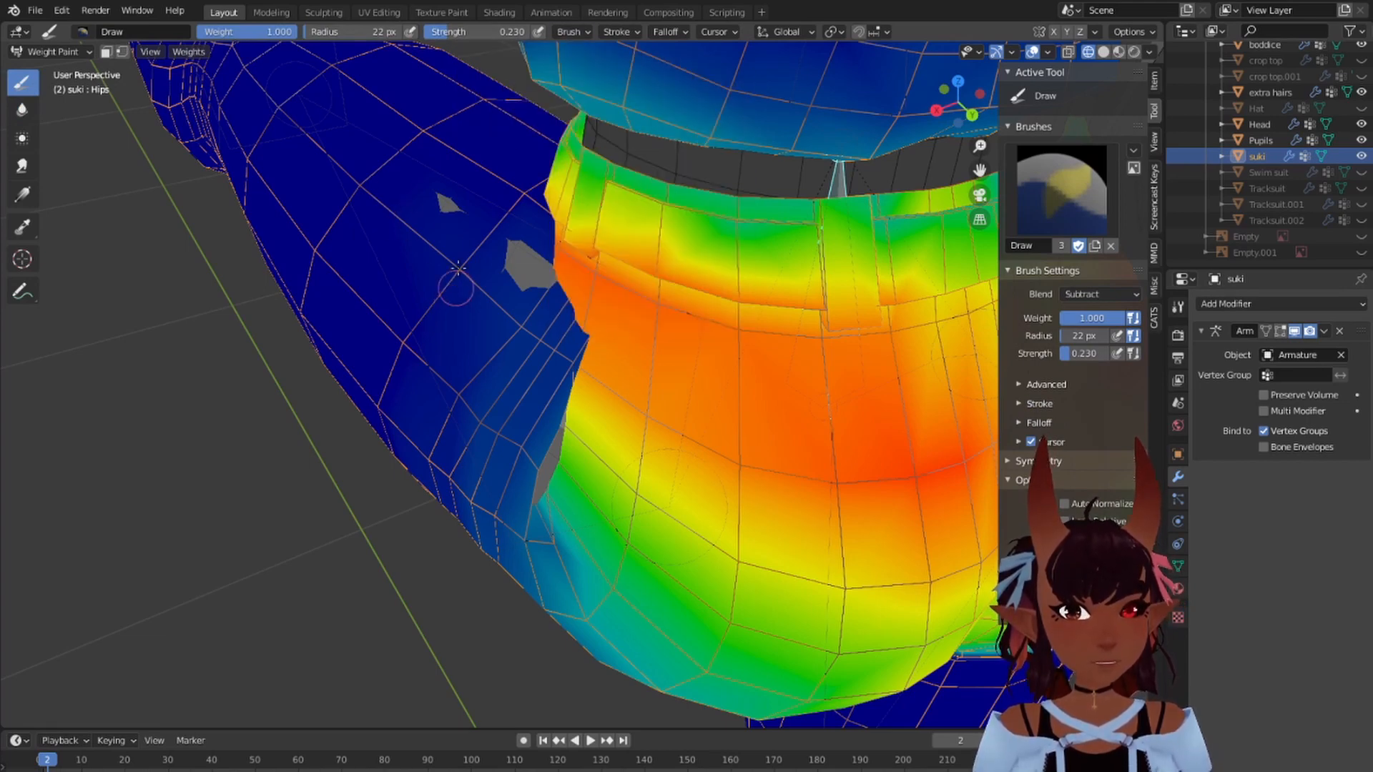
mouse_move(458, 269)
mouse_down()
mouse_move(470, 326)
mouse_move(512, 317)
mouse_up()
Step: Examine the Hips weights around the raised leg, crotch and buttock for remaining holes and distortion
middle_drag(439, 346, 617, 198)
scroll(736, 332, up, 5)
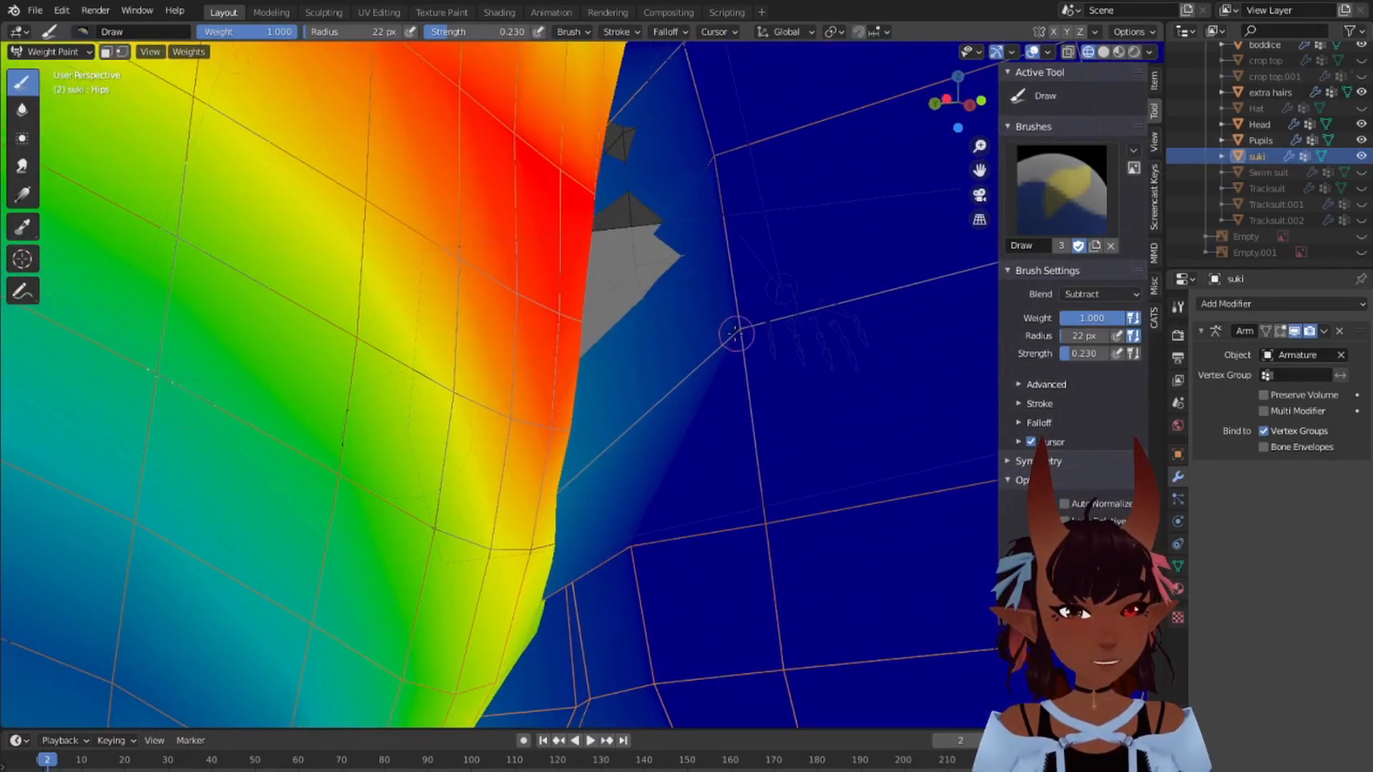
scroll(708, 363, down, 4)
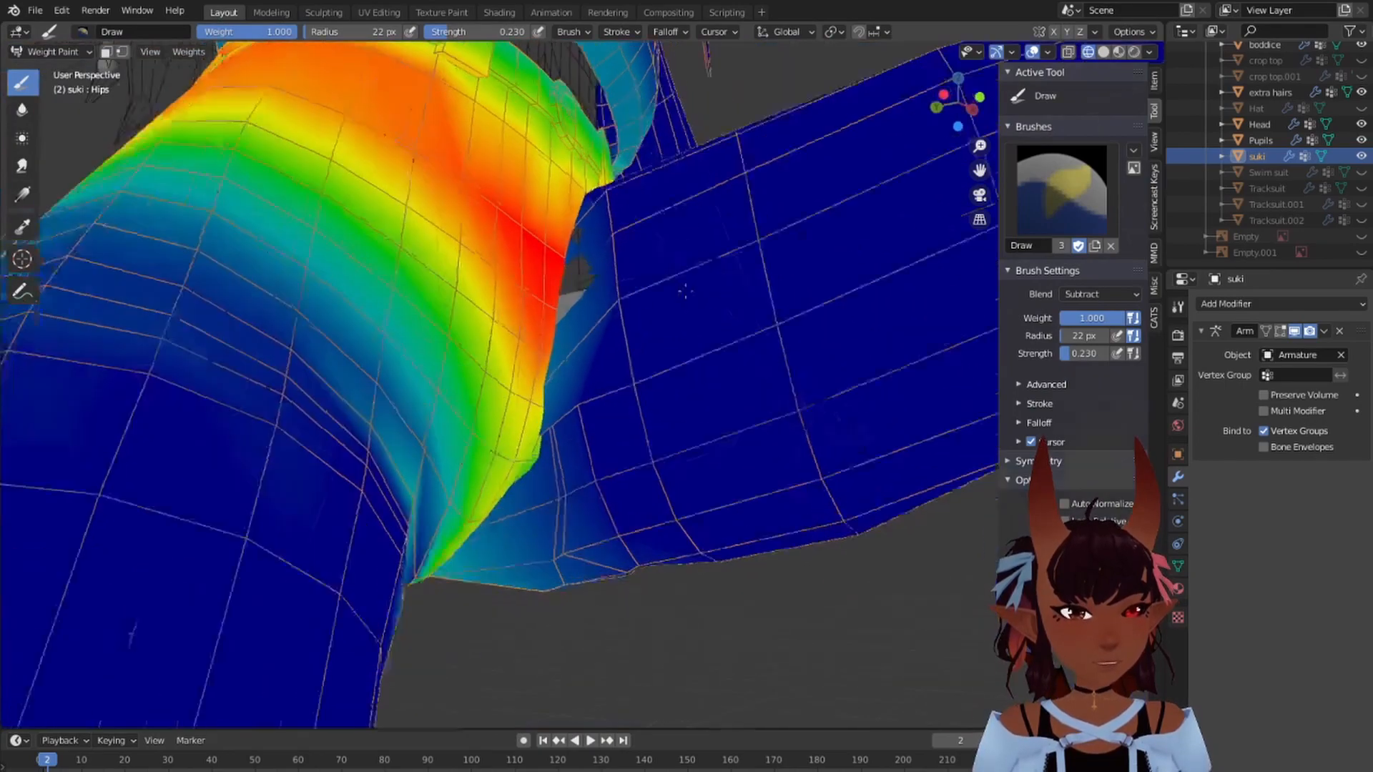
middle_drag(684, 291, 562, 276)
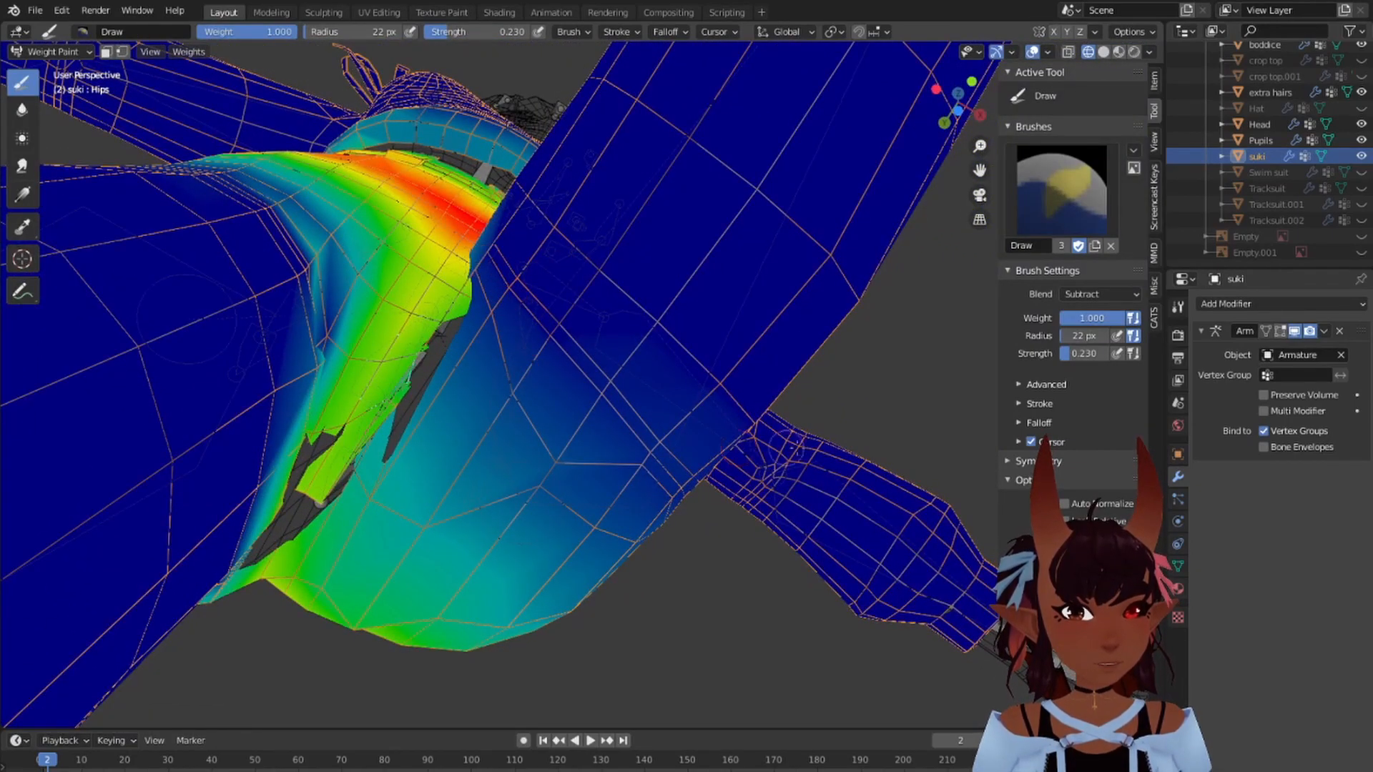
middle_drag(562, 276, 509, 329)
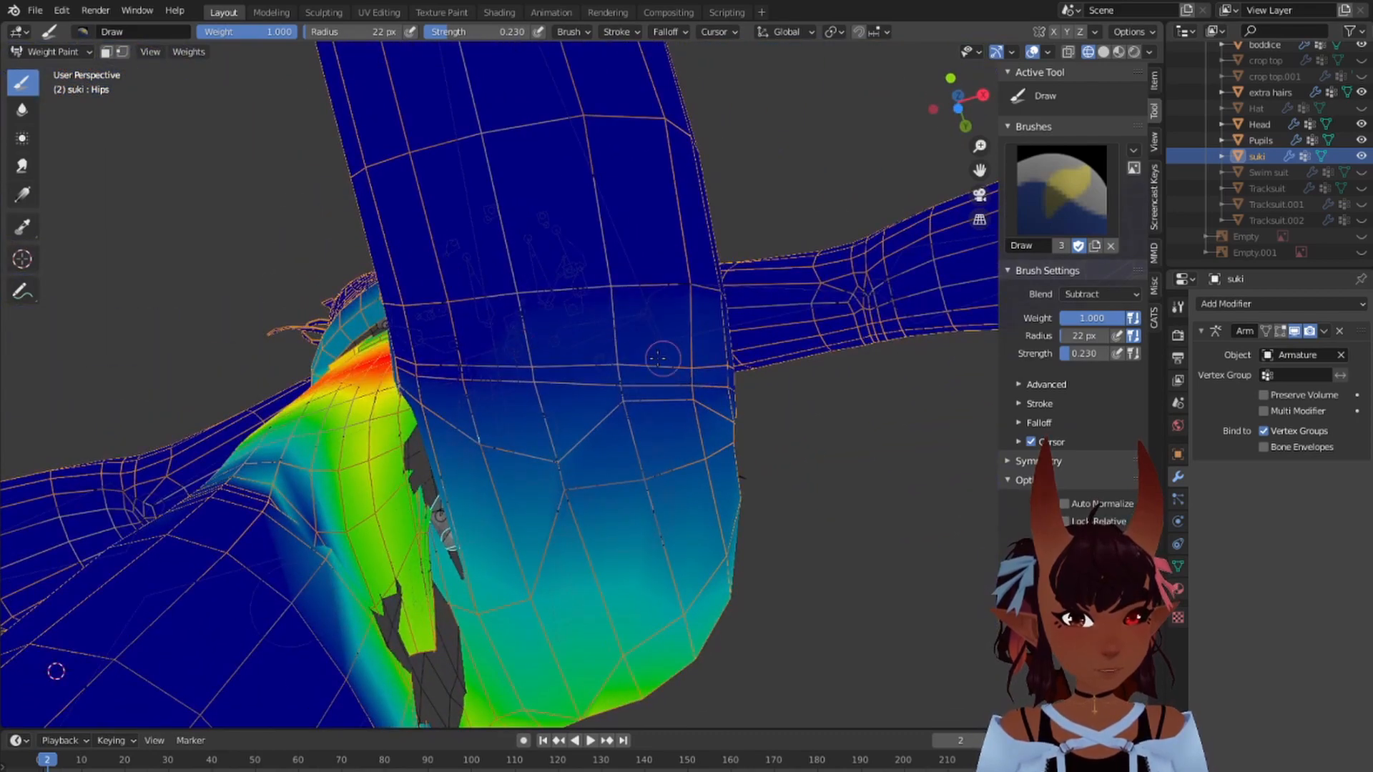
mouse_move(751, 351)
middle_down()
mouse_move(595, 446)
mouse_move(615, 408)
middle_up()
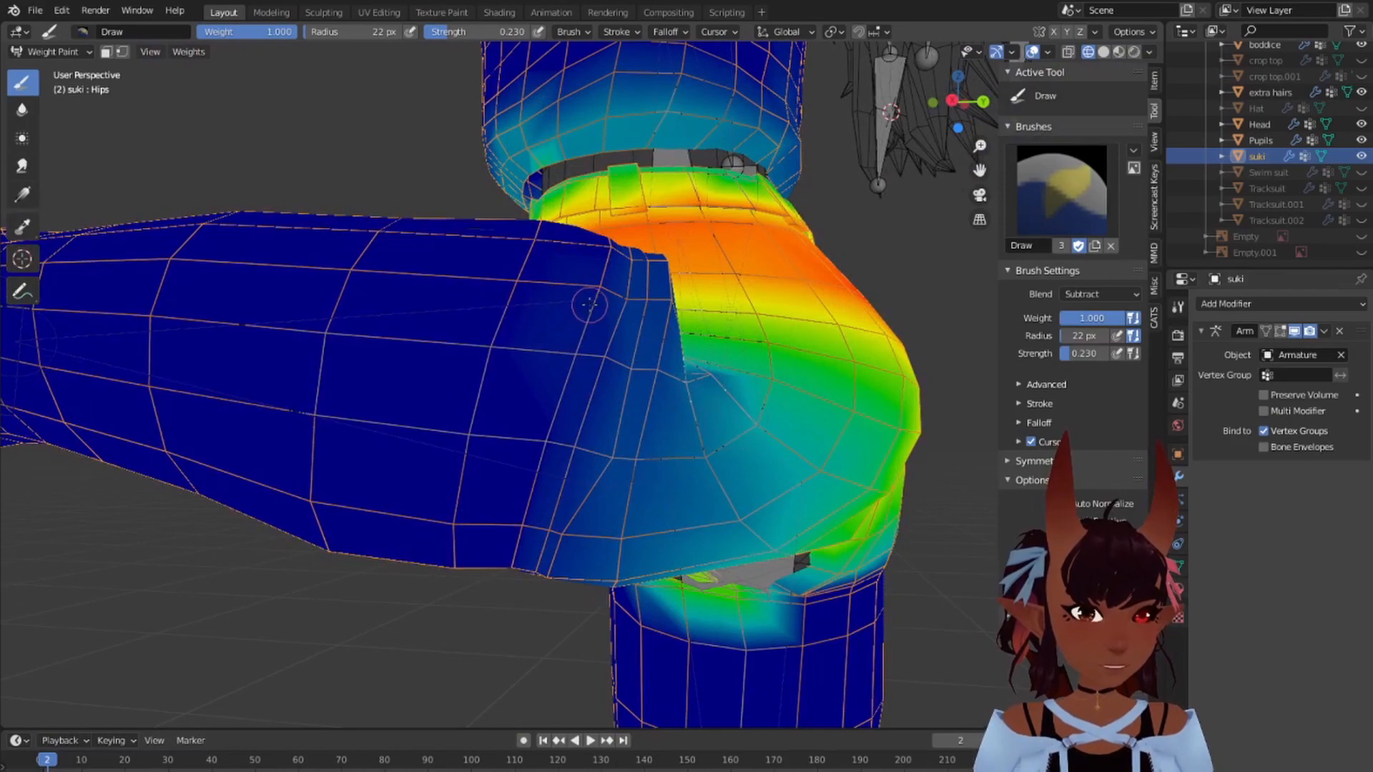
middle_drag(589, 304, 507, 271)
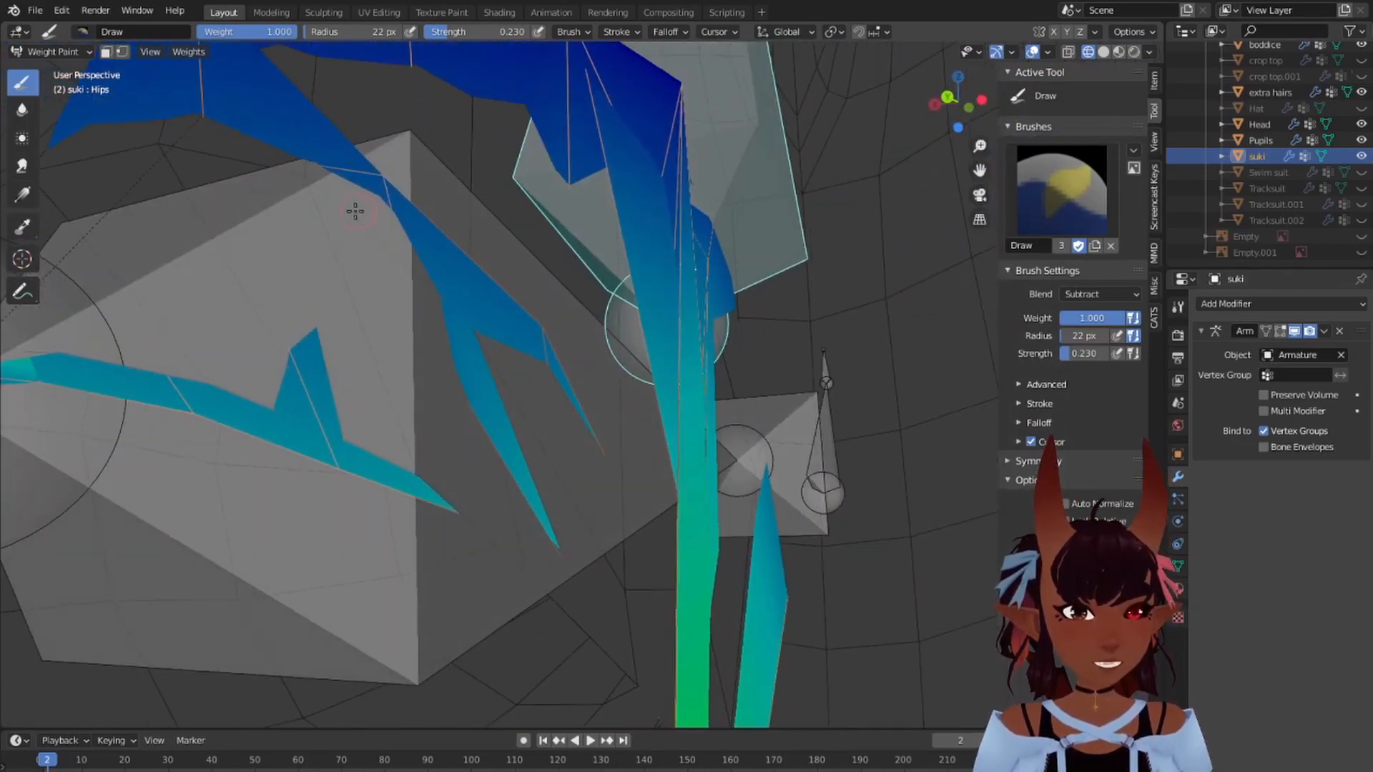
scroll(394, 204, down, 2)
scroll(422, 219, up, 1)
middle_drag(429, 223, 617, 283)
middle_drag(707, 192, 561, 169)
scroll(580, 381, down, 10)
middle_drag(632, 428, 522, 408)
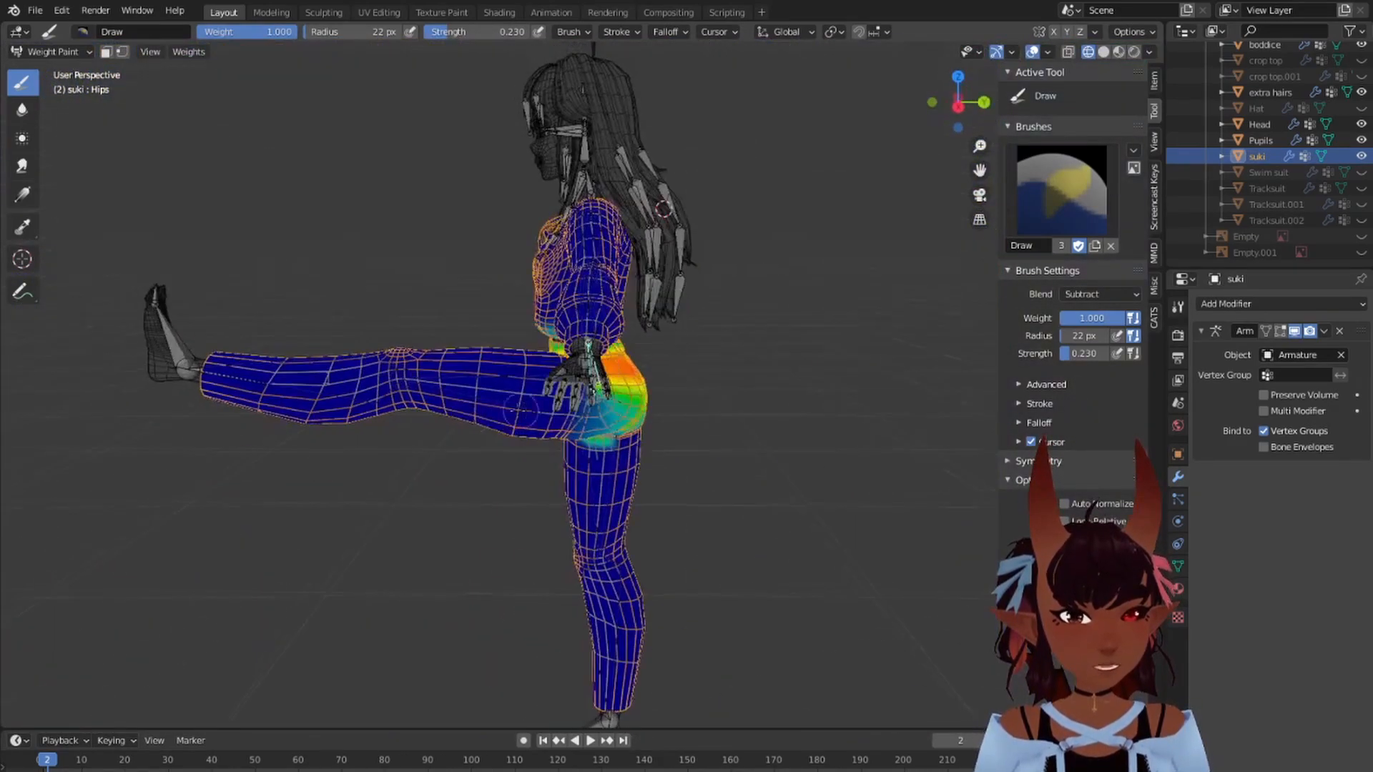
Step: Select the Left leg bone and rotate it about the X axis to lower the raised leg partway
ctrl+click(474, 369)
key(r)
key(x)
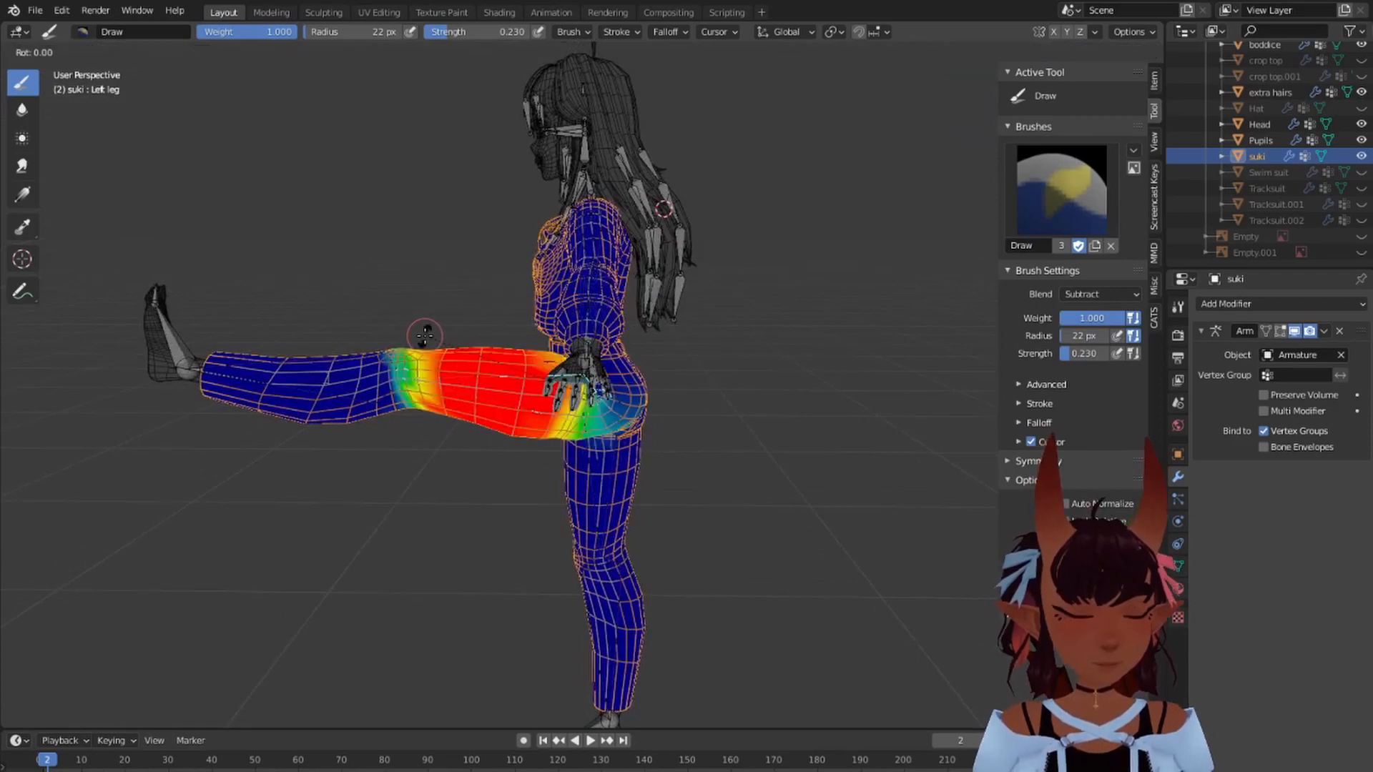
click(465, 475)
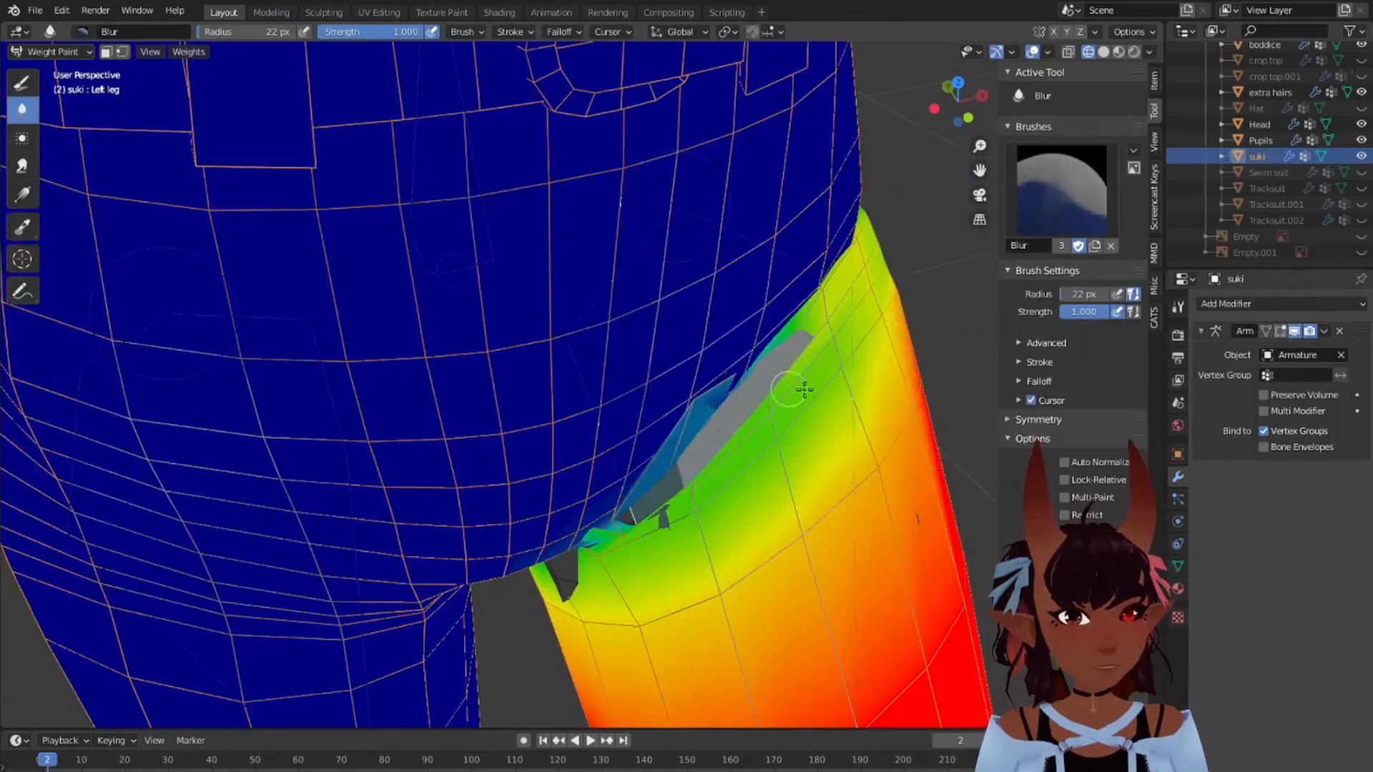
Step: Blur the Left leg weights across the holes along the front groin crease of the raised left leg
drag(808, 347, 691, 465)
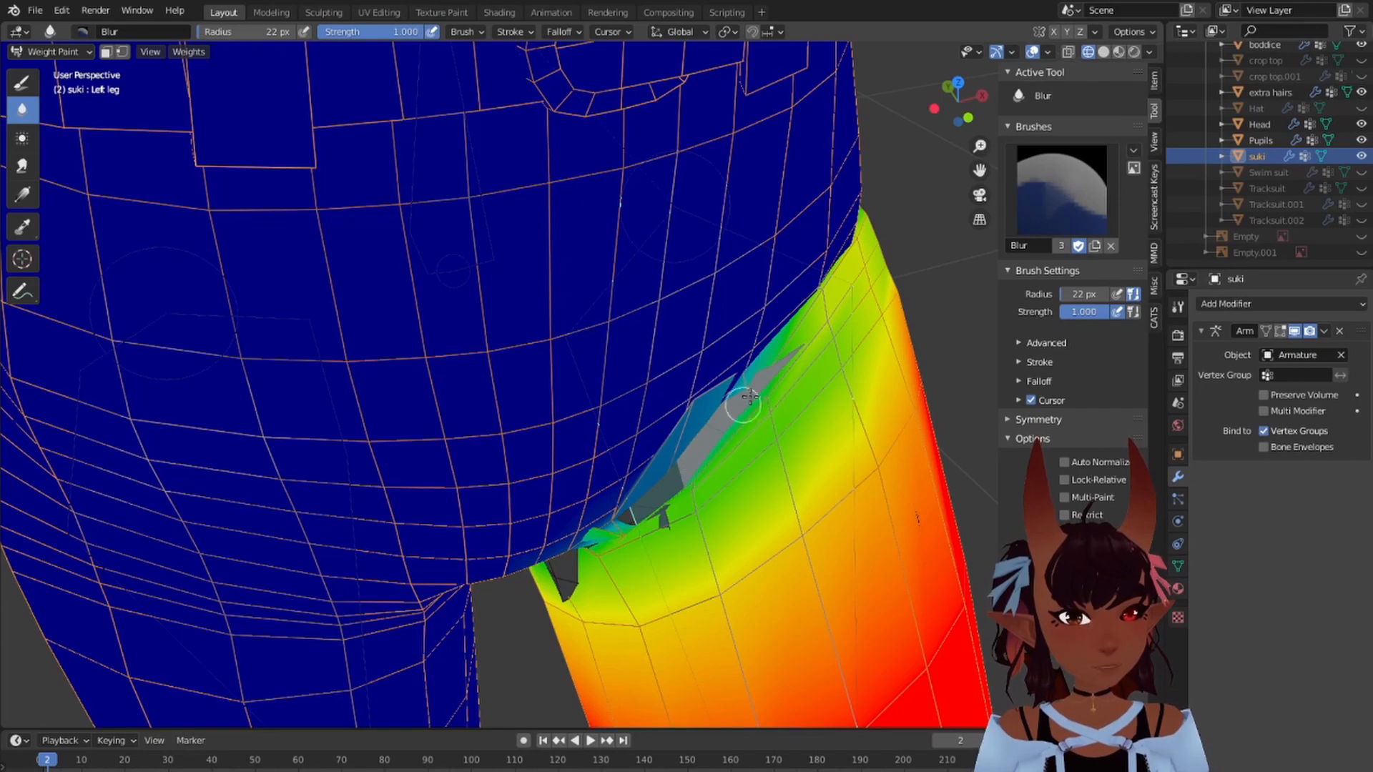
drag(748, 397, 651, 493)
scroll(718, 442, down, 2)
middle_drag(717, 441, 796, 410)
mouse_move(641, 445)
mouse_down()
mouse_move(655, 431)
mouse_move(599, 510)
mouse_up()
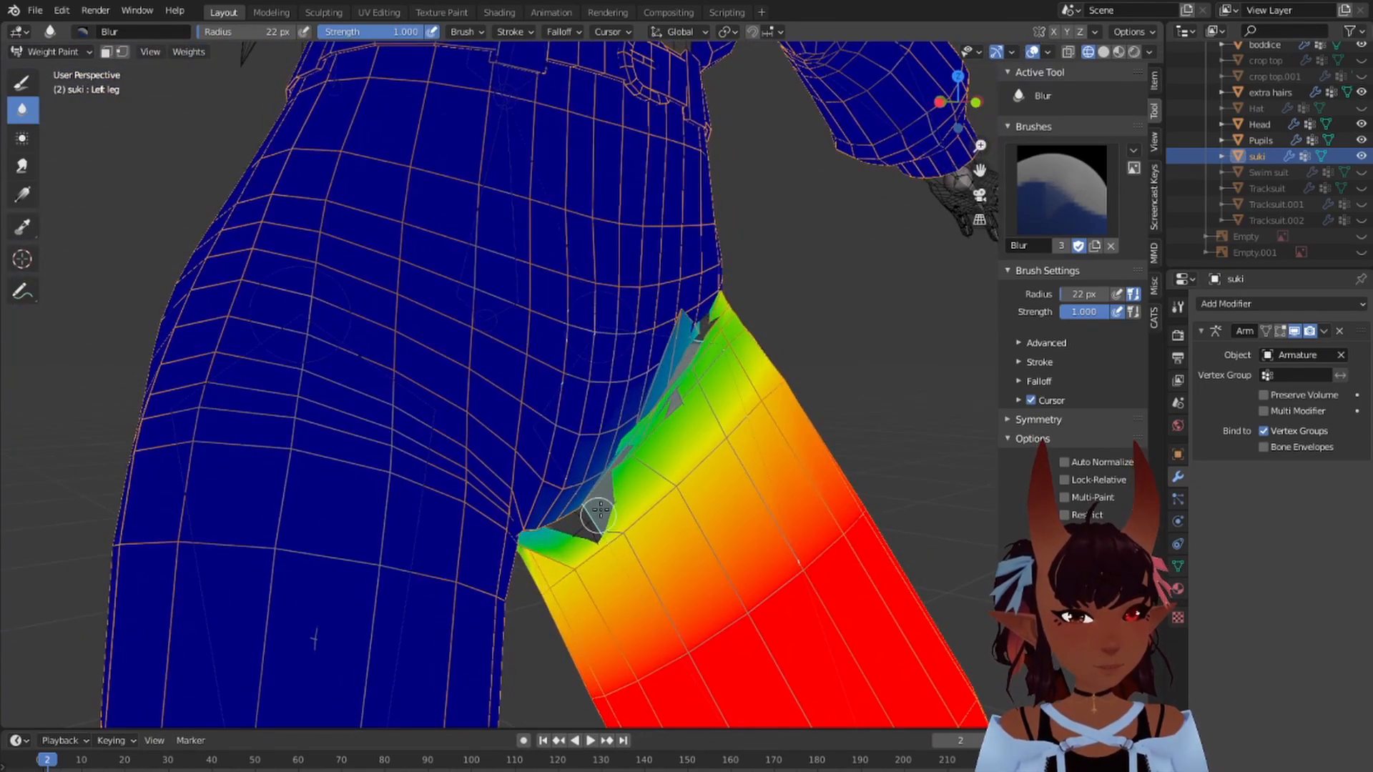
Step: Blur the Left leg weights along the inner thigh and crotch edge on the underside of the raised leg
middle_drag(678, 501, 615, 321)
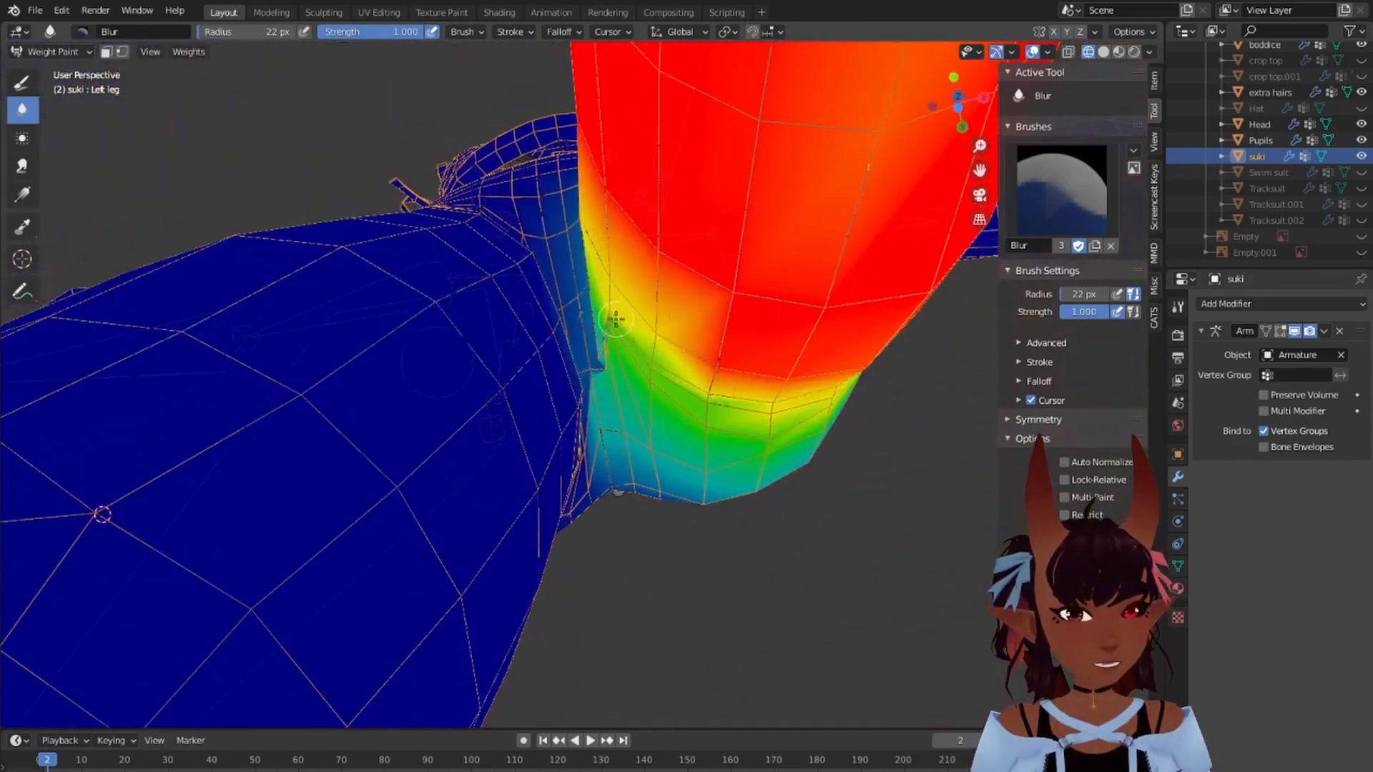
drag(602, 334, 595, 266)
drag(599, 328, 610, 369)
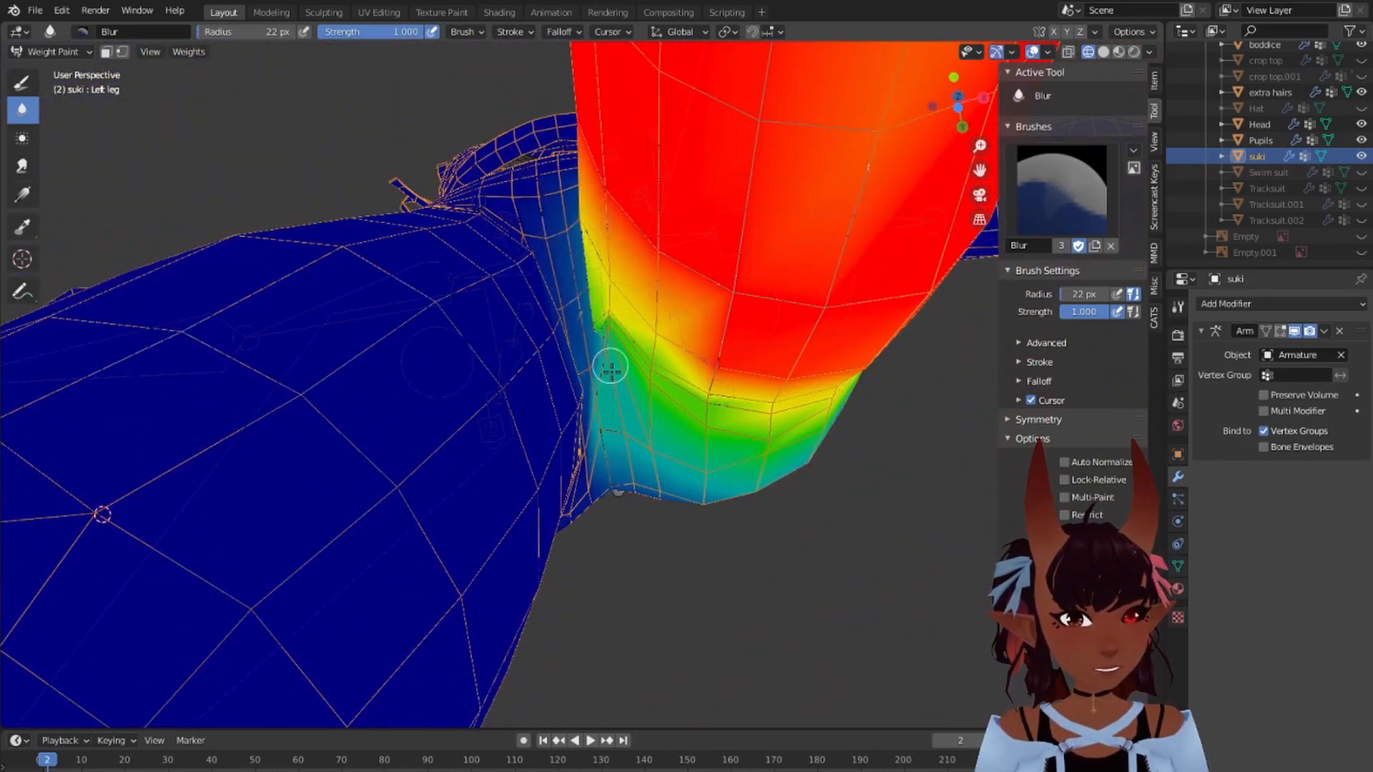
middle_drag(599, 286, 655, 375)
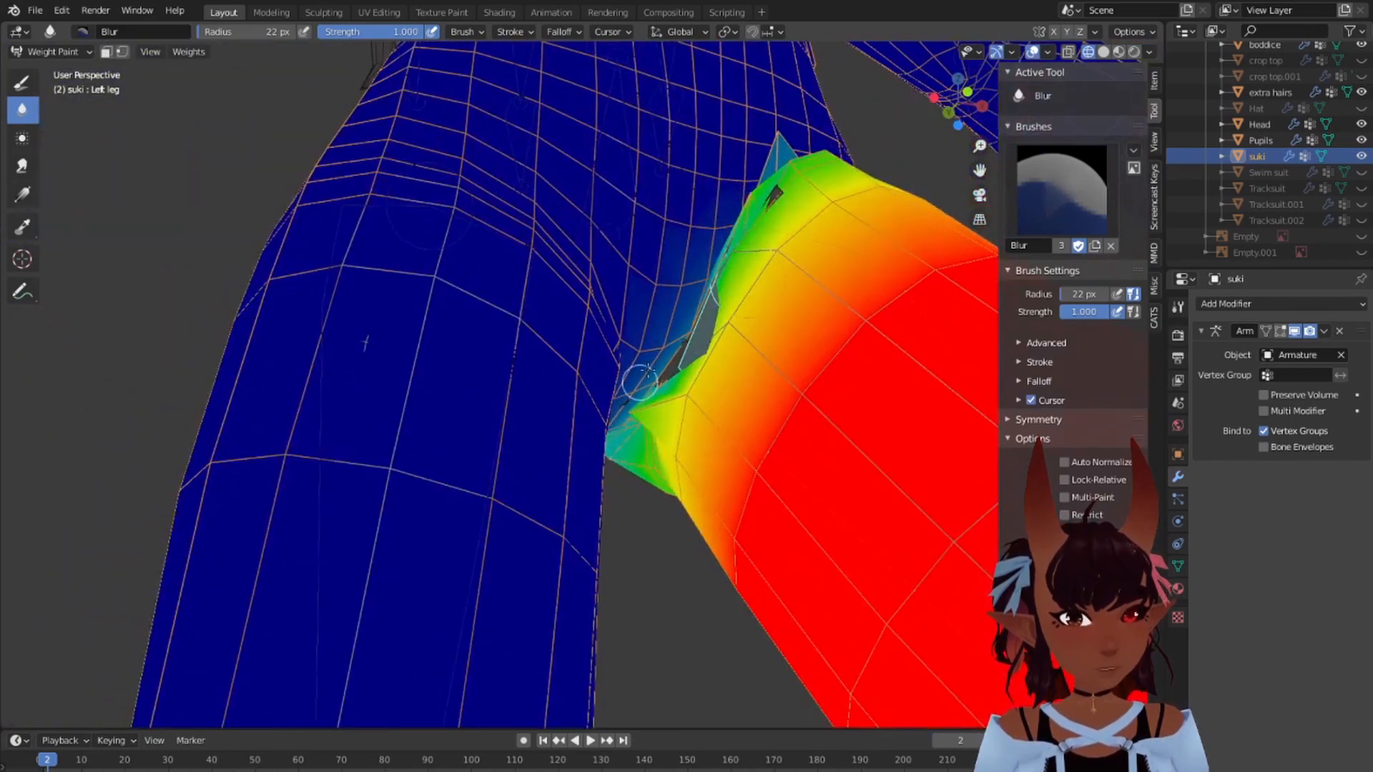
drag(640, 382, 674, 331)
mouse_move(674, 332)
middle_down()
mouse_move(711, 328)
mouse_move(706, 305)
middle_up()
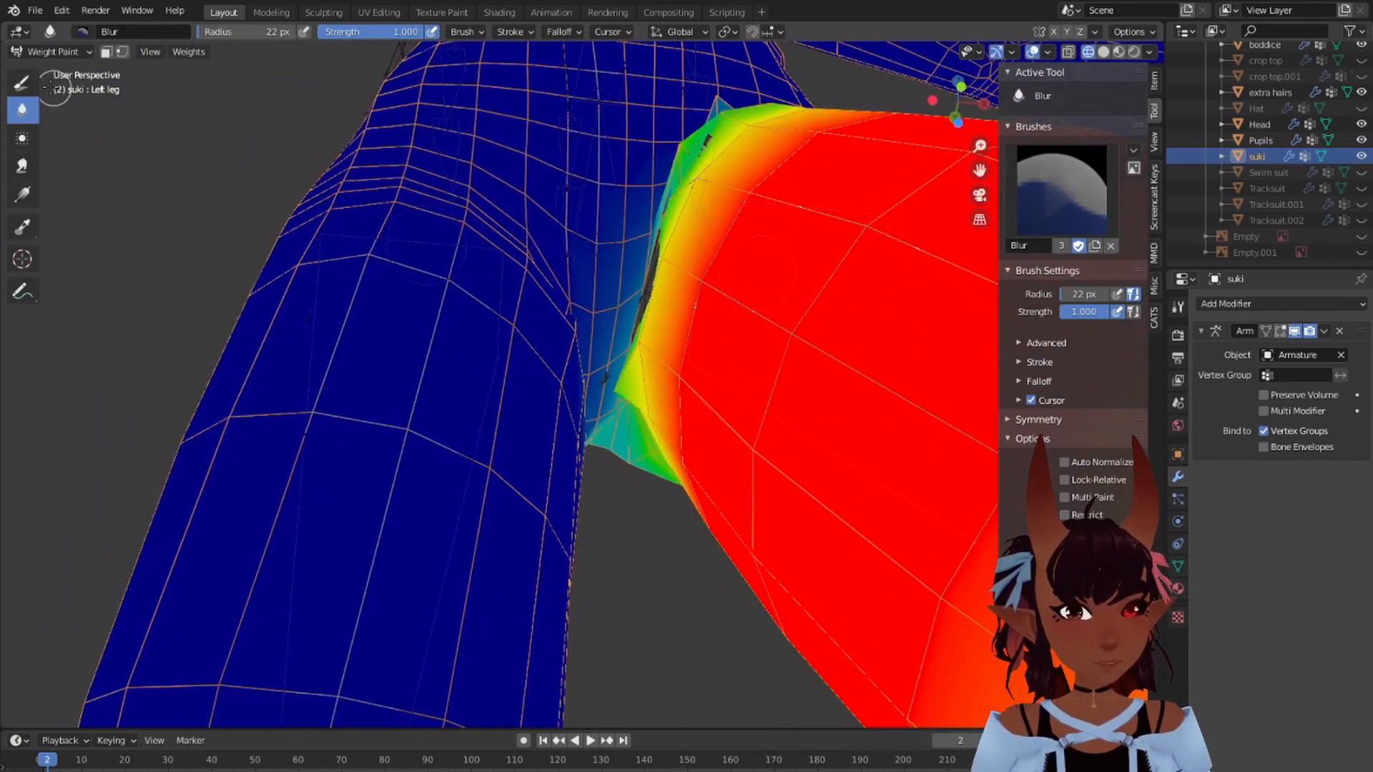
Step: Paint away Left leg weight on the crotch beside the inner thigh using the Draw brush set to Subtract at strength 0.230
scroll(622, 230, up, 2)
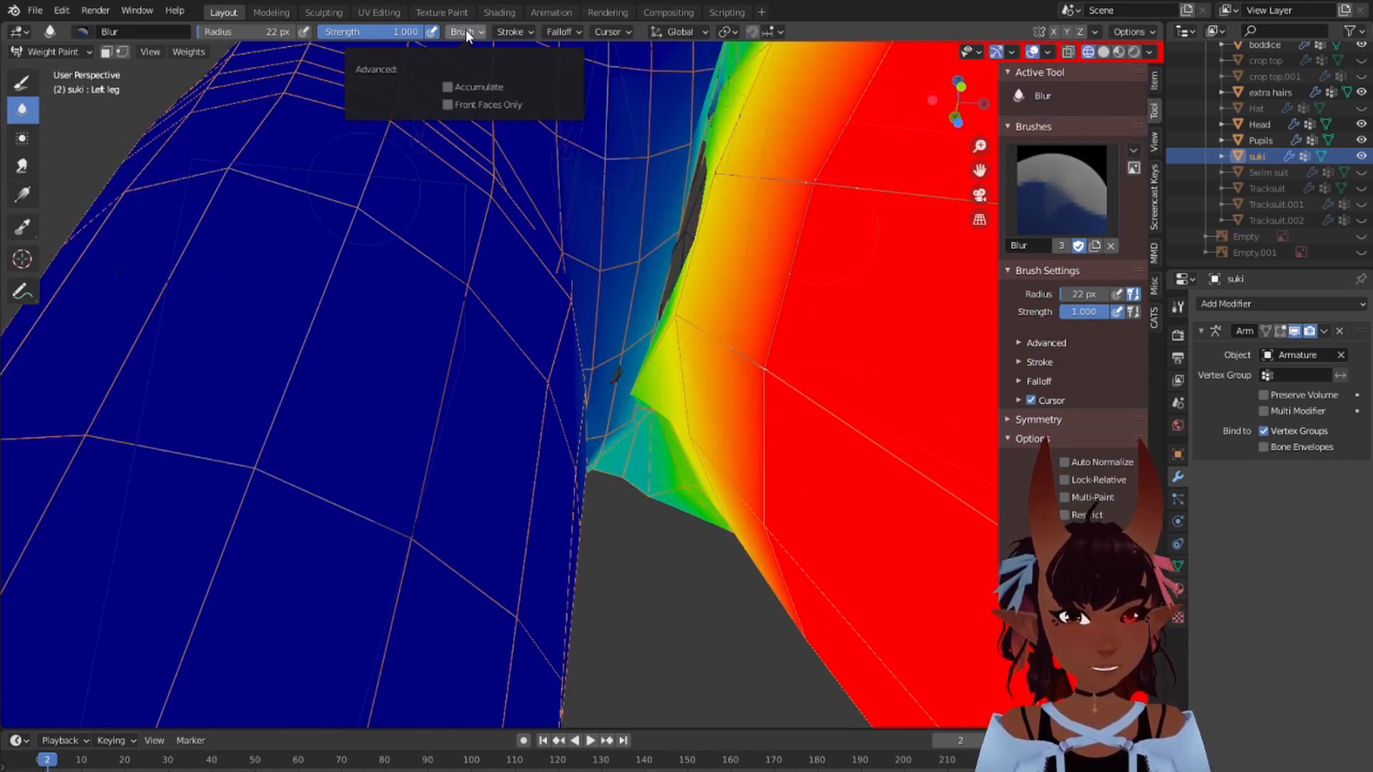
click(22, 82)
click(569, 26)
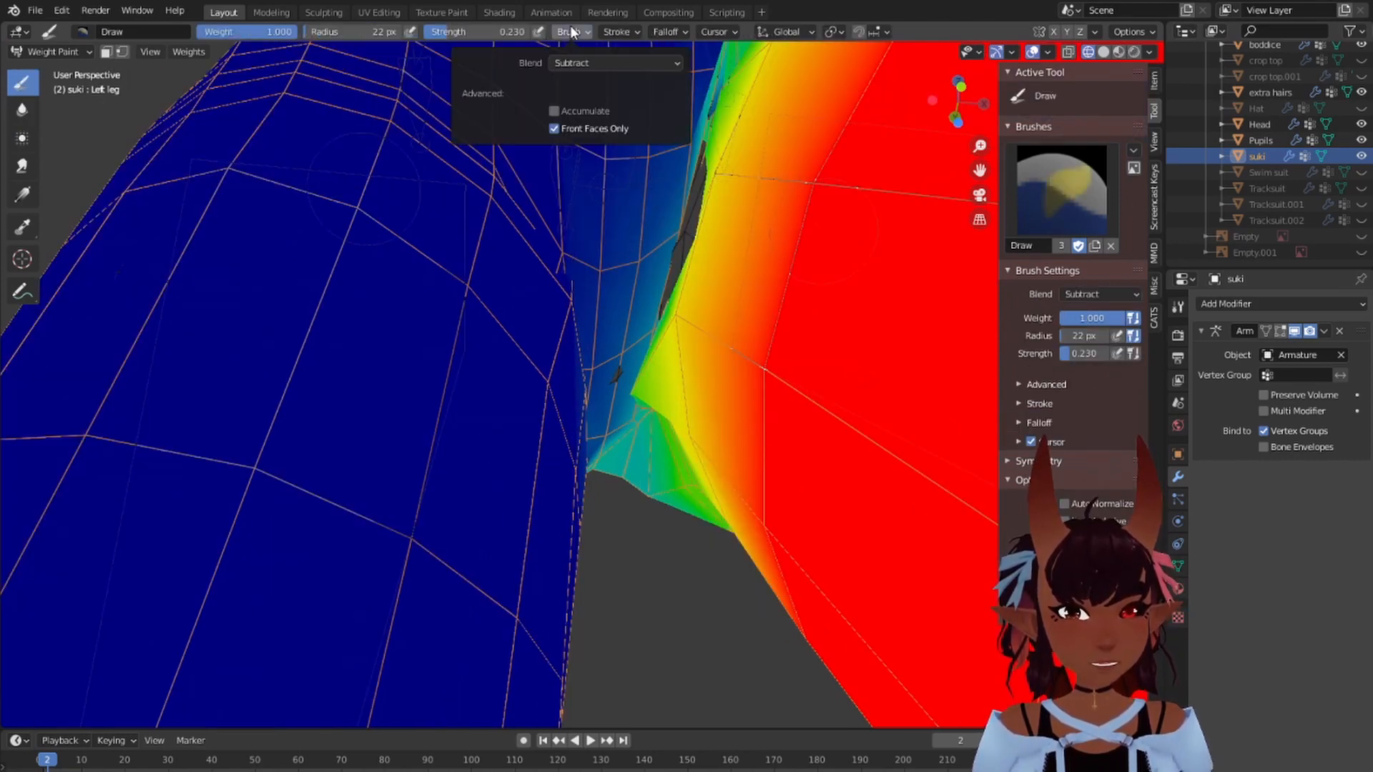
click(635, 259)
mouse_move(647, 228)
mouse_down()
mouse_move(597, 312)
mouse_move(617, 355)
mouse_move(583, 290)
mouse_up()
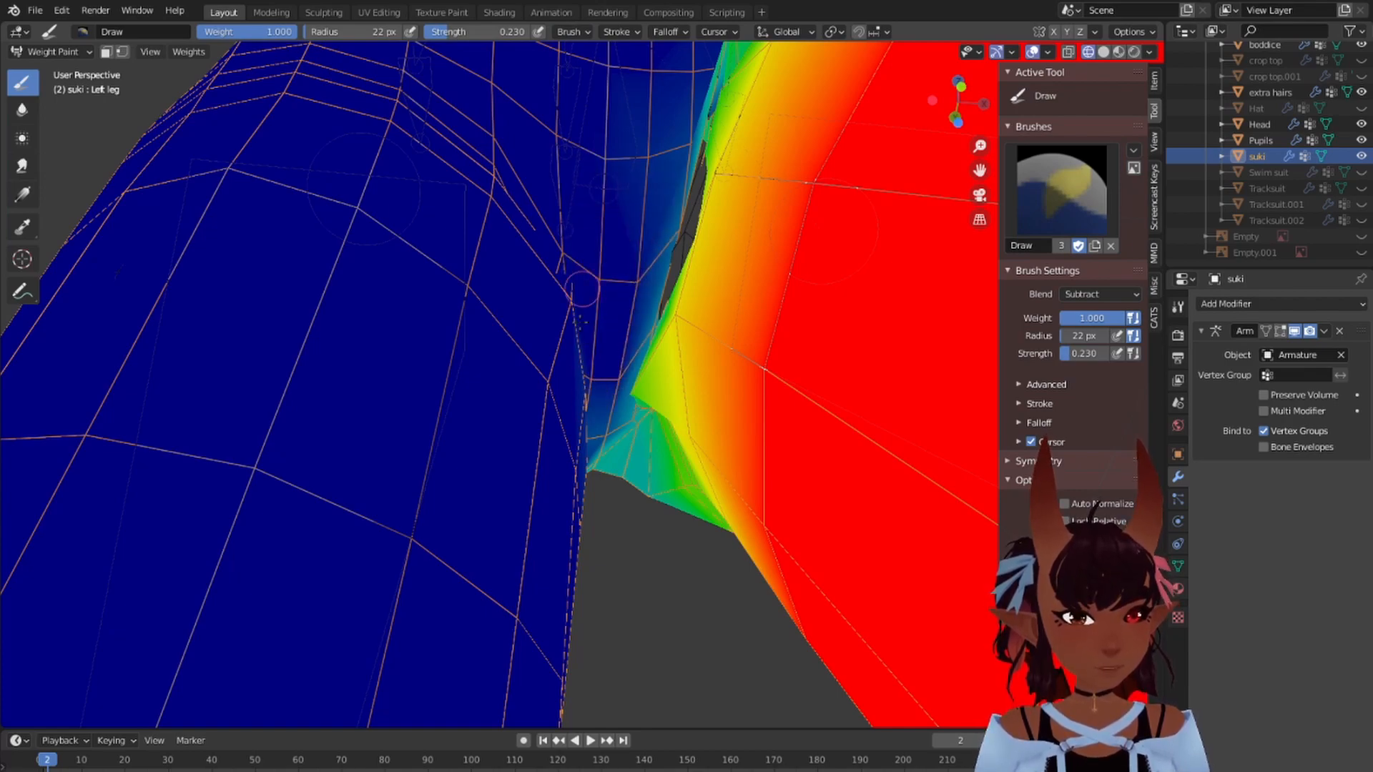
Step: Rotate the Left leg bone 24° about the global X axis to lower the leg
mouse_move(658, 129)
middle_down()
mouse_move(683, 229)
mouse_move(637, 153)
mouse_move(574, 163)
mouse_move(615, 176)
mouse_move(679, 243)
mouse_move(711, 301)
mouse_move(707, 361)
mouse_move(824, 414)
mouse_move(806, 389)
mouse_move(632, 394)
middle_up()
scroll(641, 476, down, 5)
scroll(603, 455, down, 3)
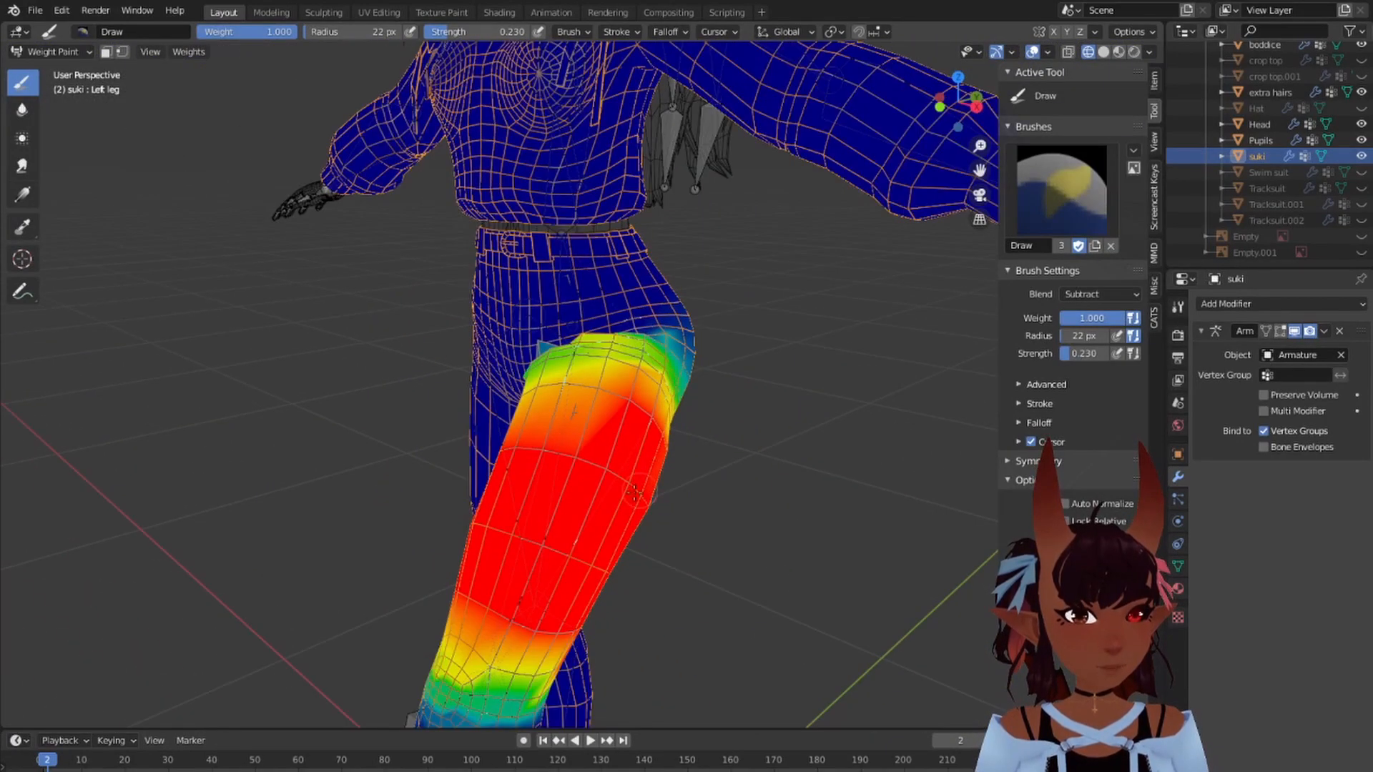
key(r)
key(x)
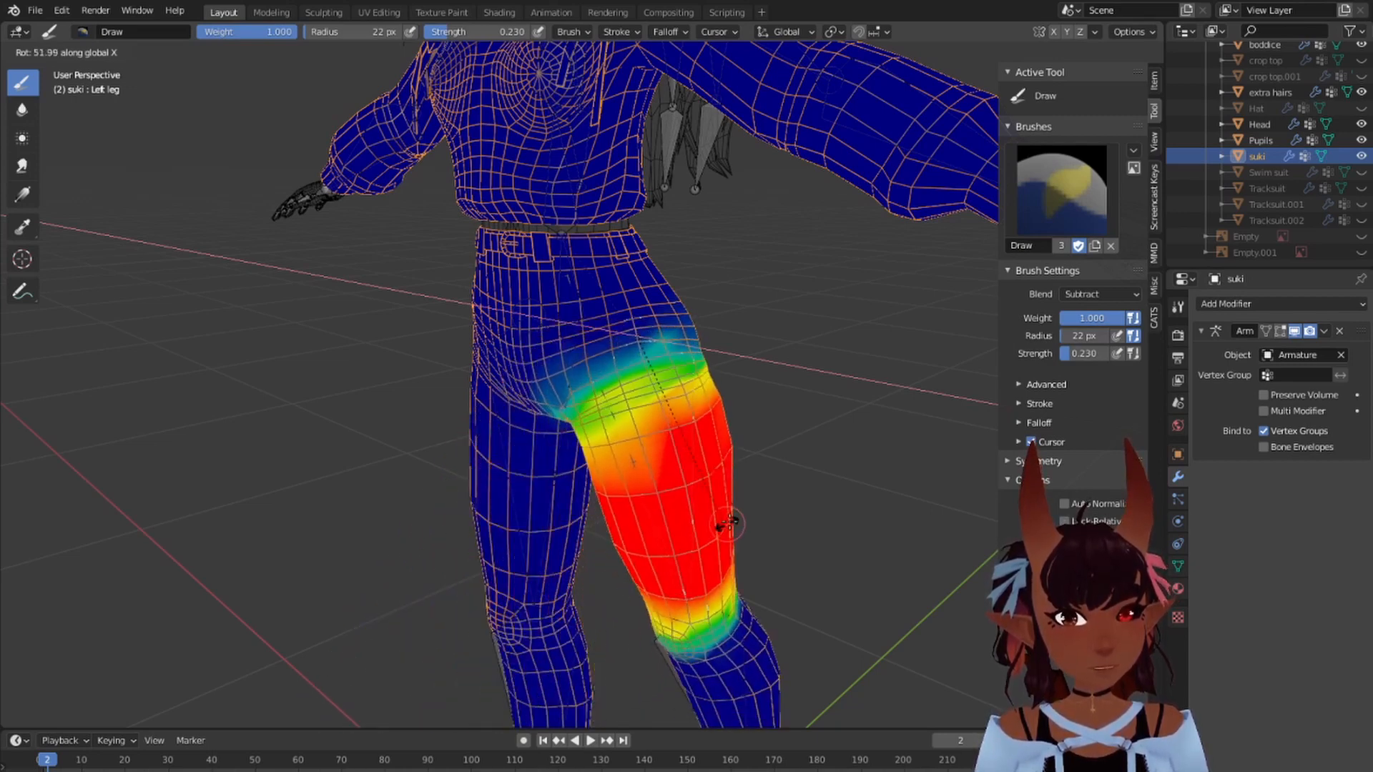
click(625, 517)
scroll(581, 318, up, 3)
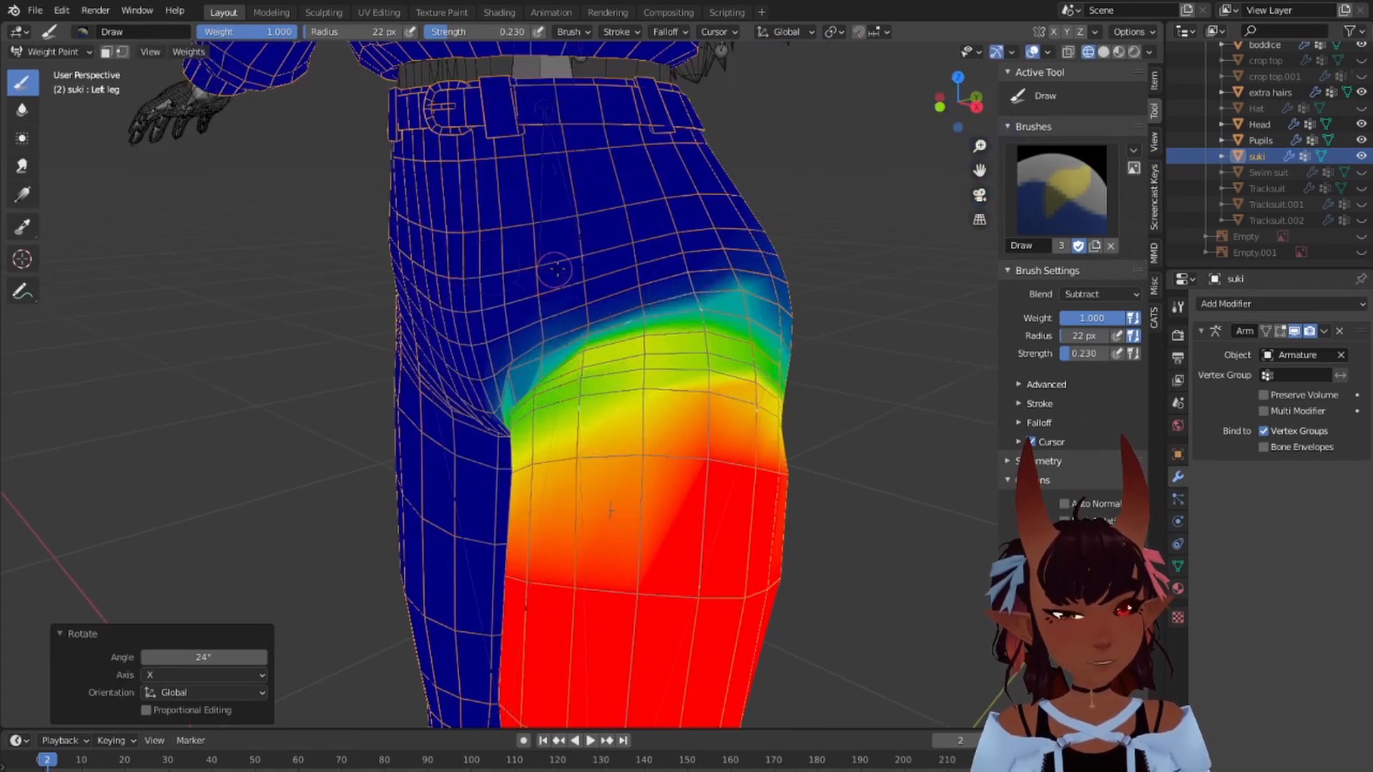
Step: Select the Hips bone, subtract Hips weight along the front crease of the upper thighs, and enlarge the brush
ctrl+click(574, 250)
middle_drag(575, 286, 658, 286)
scroll(667, 364, up, 2)
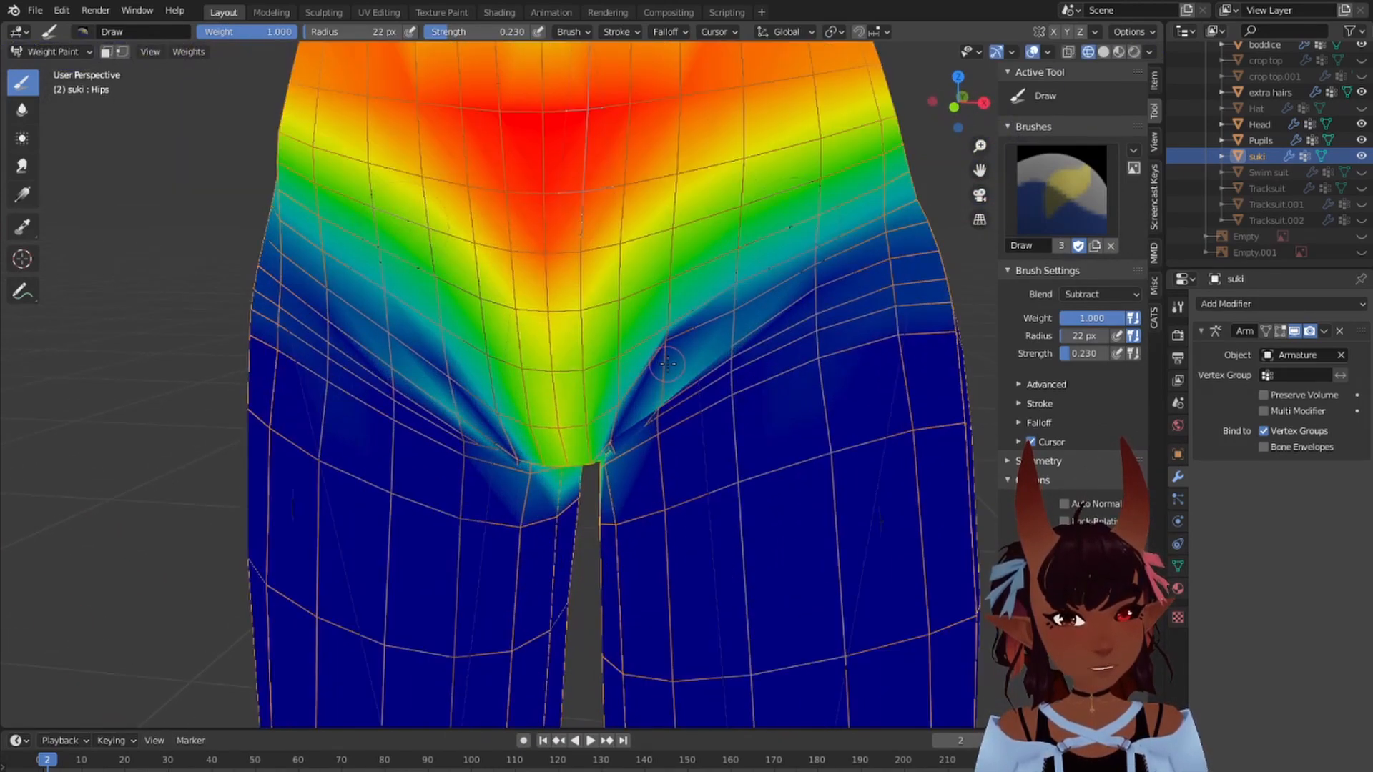
middle_drag(835, 395, 694, 373)
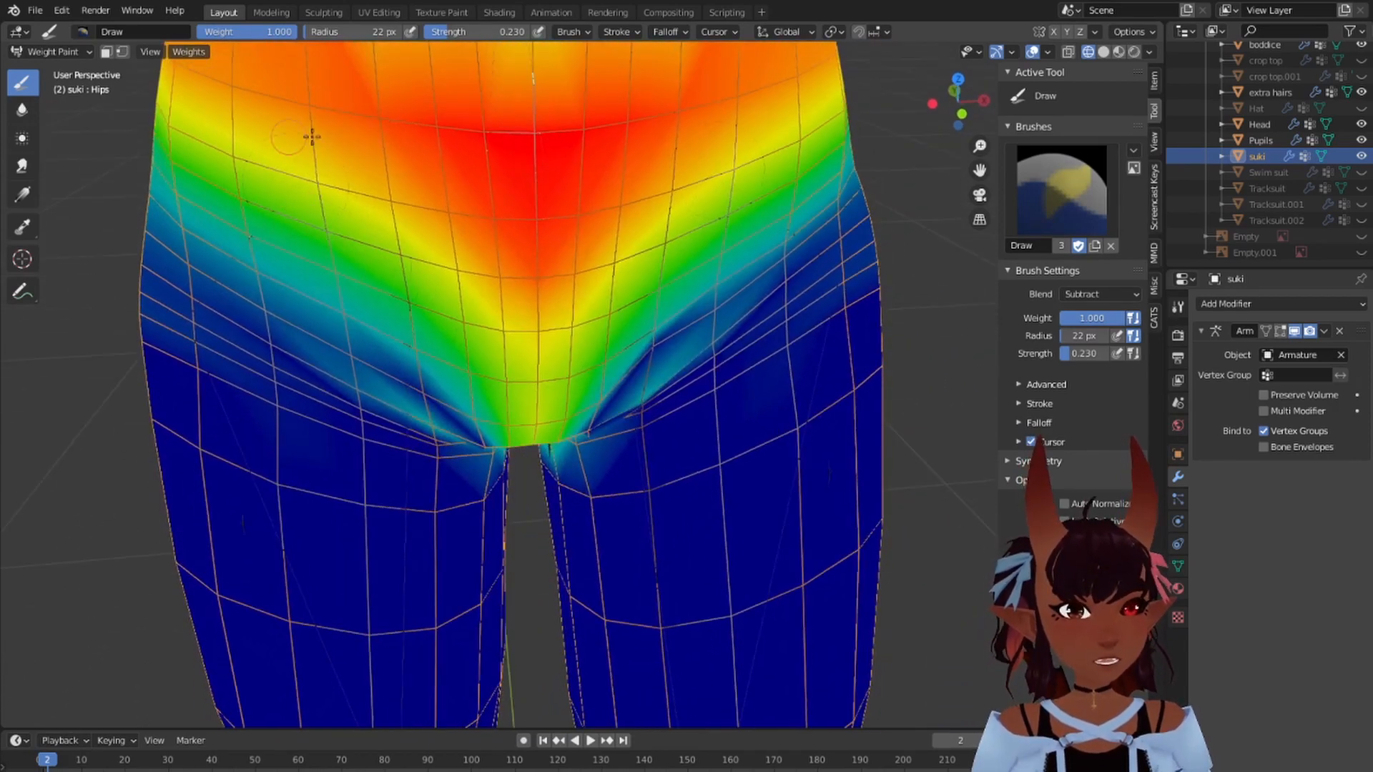
click(569, 32)
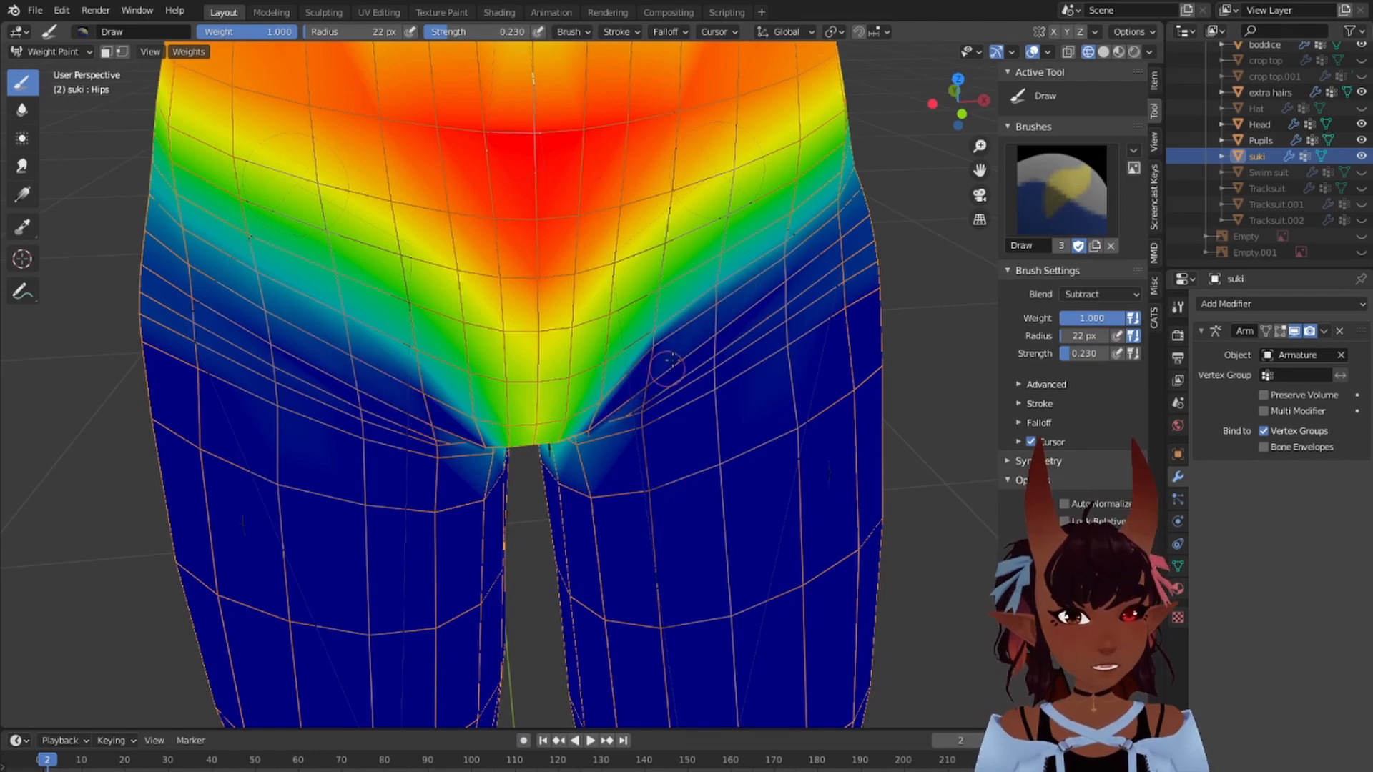
mouse_move(740, 291)
mouse_down()
mouse_move(808, 240)
mouse_move(844, 290)
mouse_move(908, 168)
mouse_up()
key(f)
click(748, 386)
Step: Select the Left leg bone and rotate it to spread the leg outward
mouse_move(743, 400)
middle_down()
mouse_move(775, 340)
mouse_move(582, 410)
mouse_move(644, 386)
mouse_move(640, 315)
mouse_move(613, 321)
mouse_move(686, 358)
middle_up()
scroll(582, 410, down, 4)
ctrl+click(659, 386)
key(shift+space)
key(2)
scroll(613, 322, down, 6)
key(r)
click(751, 383)
Step: Select the Hips bone and subtract Hips weight around the gaps on the left inner thigh with a 62 px Draw brush
scroll(744, 372, up, 4)
ctrl+click(719, 341)
mouse_move(692, 289)
middle_down()
mouse_move(787, 408)
mouse_move(684, 346)
mouse_move(601, 389)
mouse_move(638, 321)
mouse_move(500, 307)
mouse_move(634, 208)
mouse_move(600, 236)
middle_up()
ctrl+click(787, 408)
ctrl+click(634, 208)
key(shift+space)
key(1)
click(573, 31)
scroll(580, 286, up, 5)
mouse_move(315, 422)
mouse_down()
mouse_move(467, 334)
mouse_move(594, 438)
mouse_up()
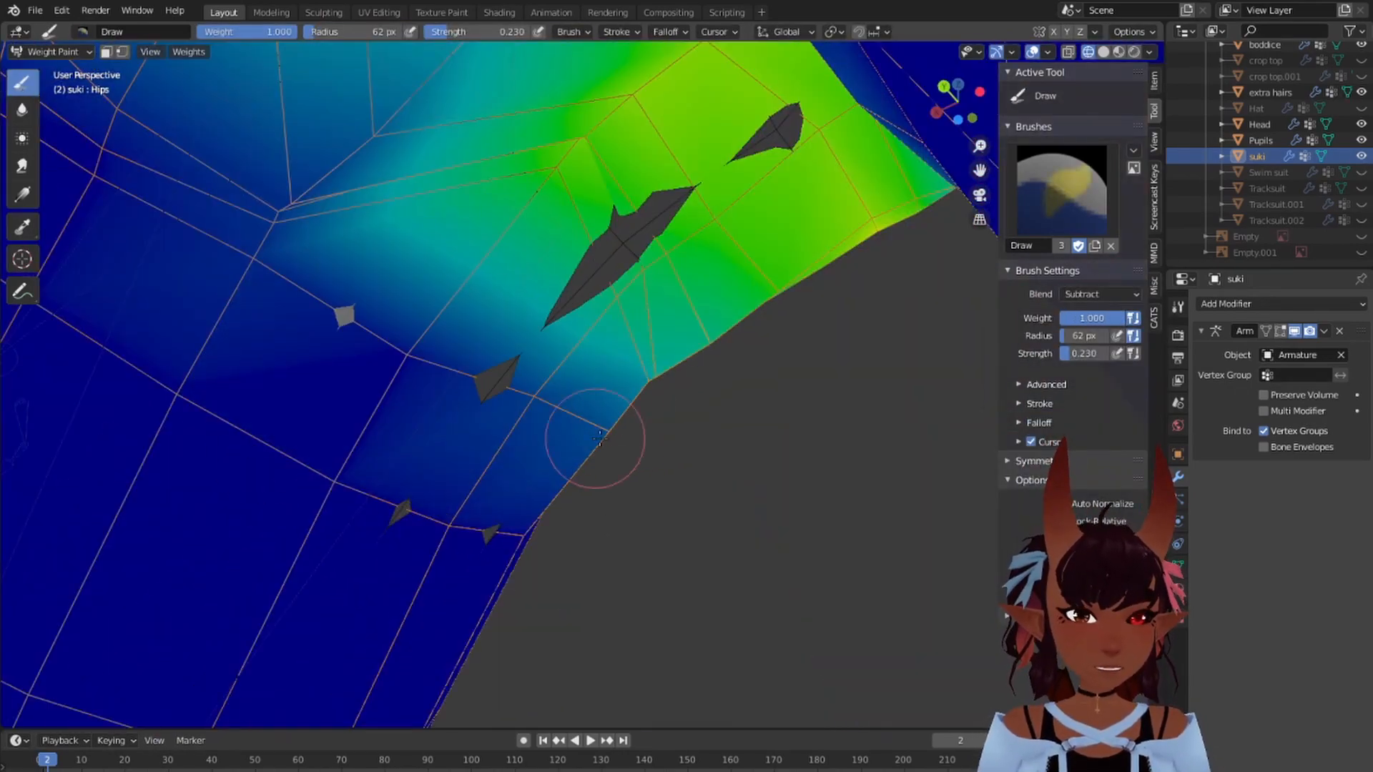
Step: Enlarge the Blur brush to 131 px and smooth the Hips weights on the buttocks
middle_drag(595, 438, 508, 306)
scroll(508, 307, down, 2)
scroll(508, 307, up, 1)
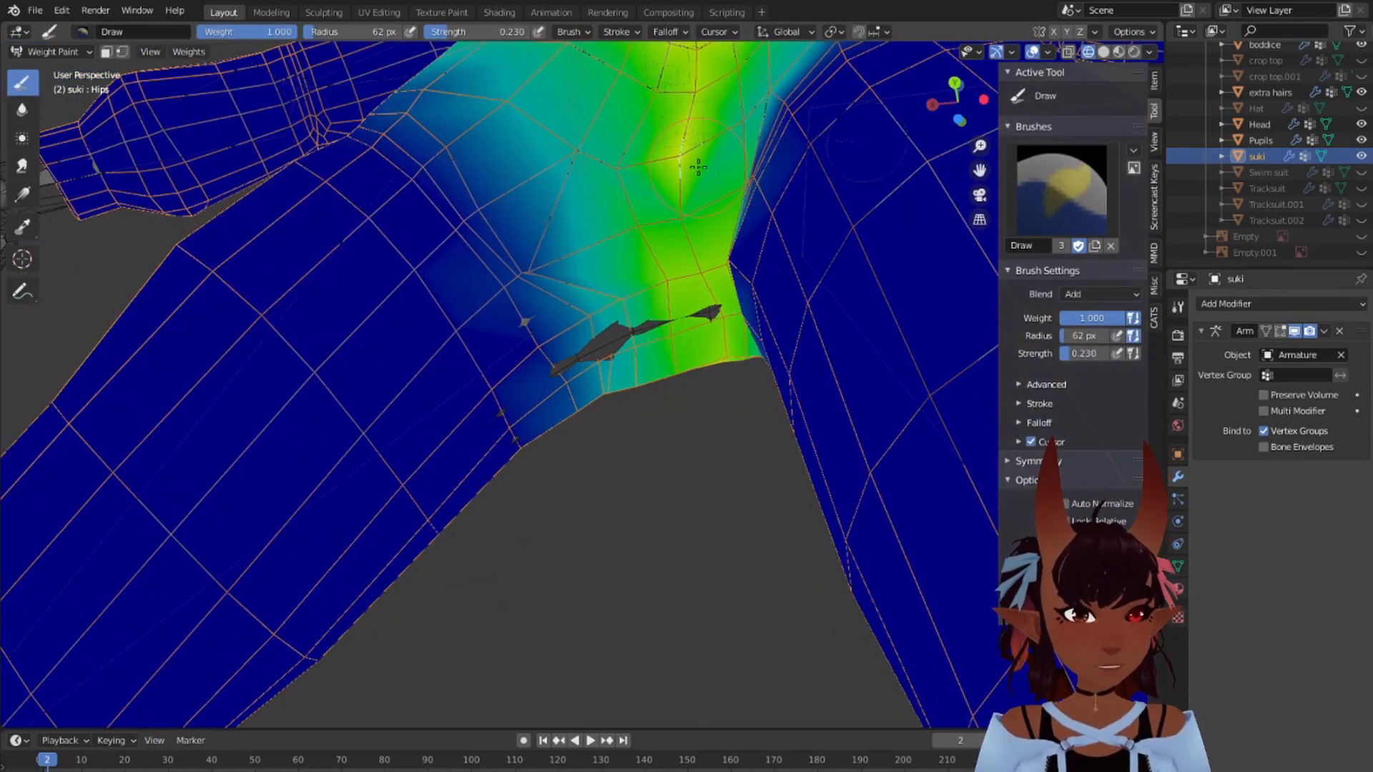
middle_drag(698, 167, 579, 204)
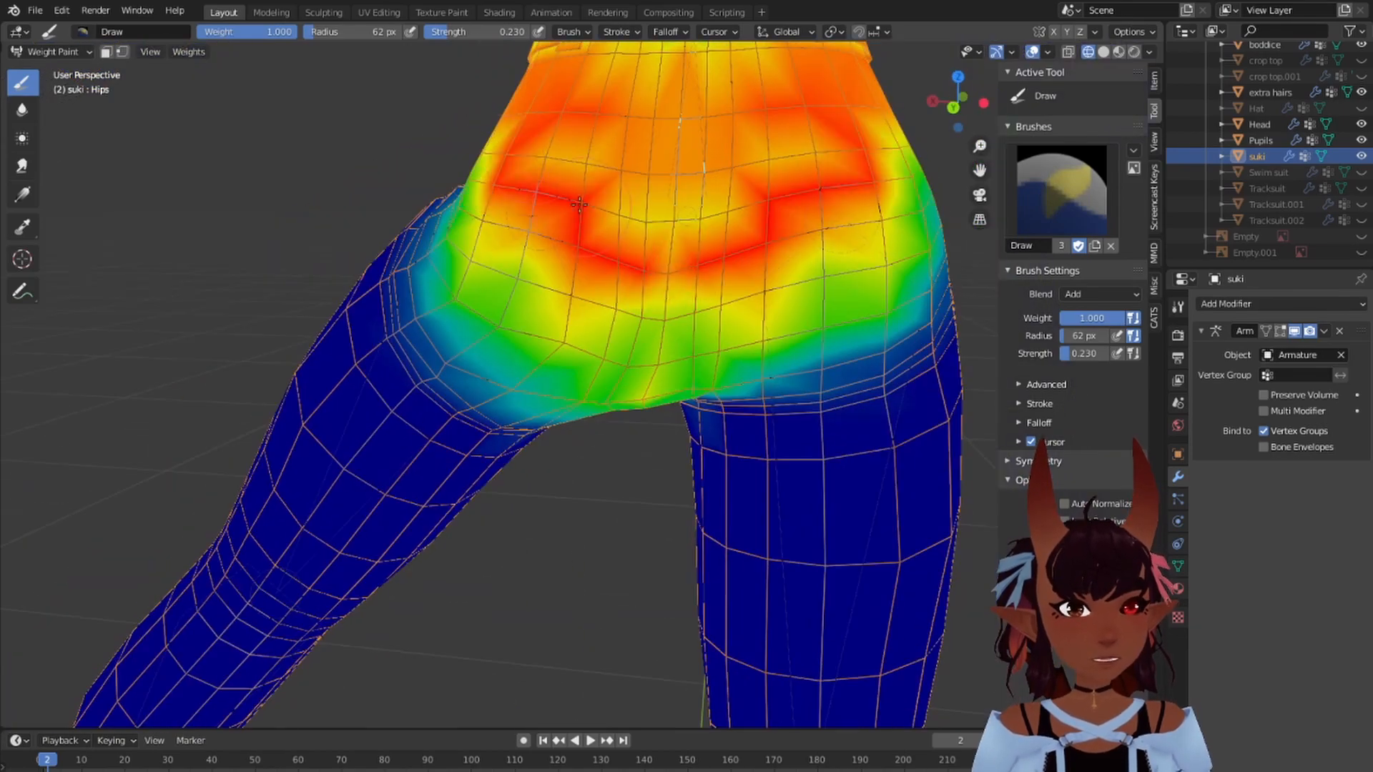
click(22, 110)
key(f)
click(629, 205)
drag(629, 204, 650, 288)
mouse_move(650, 288)
middle_down()
mouse_move(650, 172)
mouse_move(715, 300)
middle_up()
Step: Rotate the Left leg bone 34.3° in the front view, and -60.4° about the global X axis to raise it forward
click(22, 83)
middle_drag(715, 429, 756, 367)
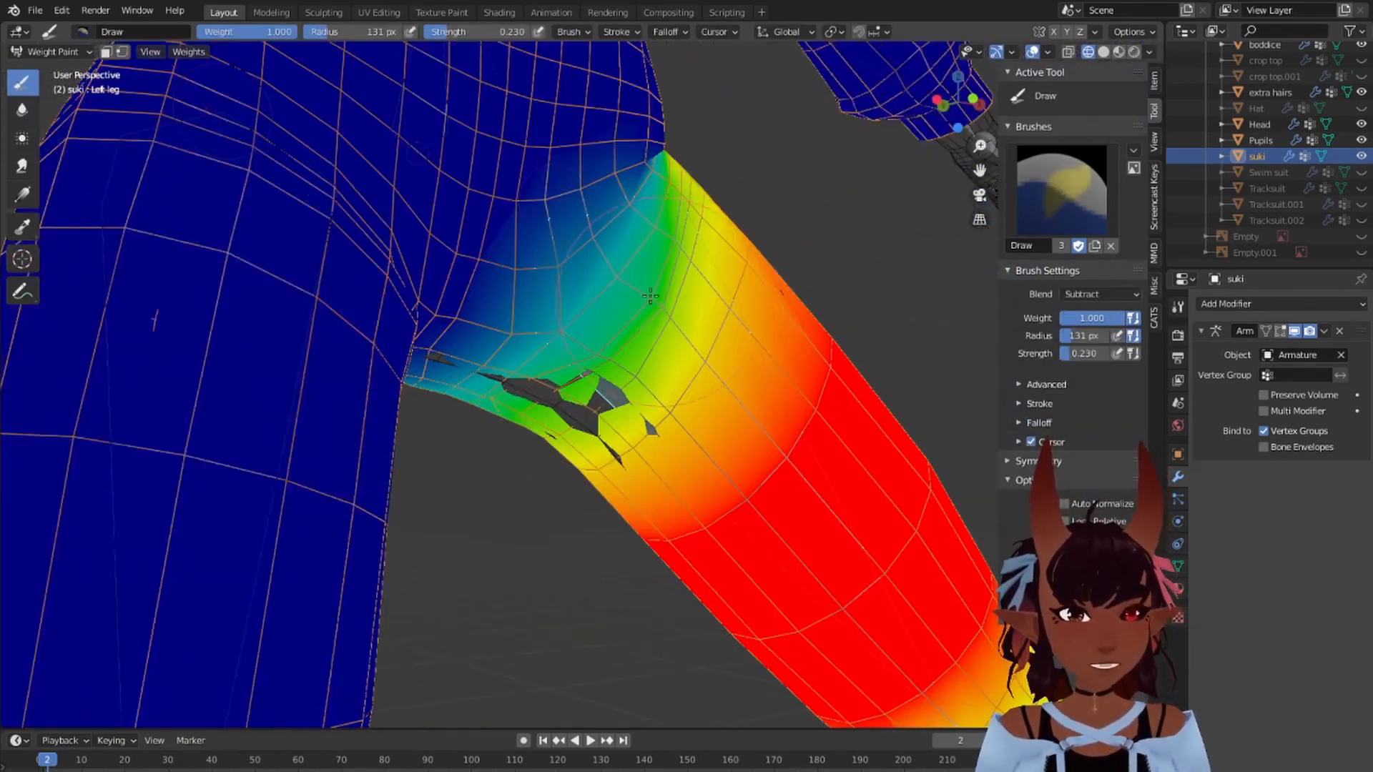
middle_drag(715, 286, 597, 506)
click(22, 110)
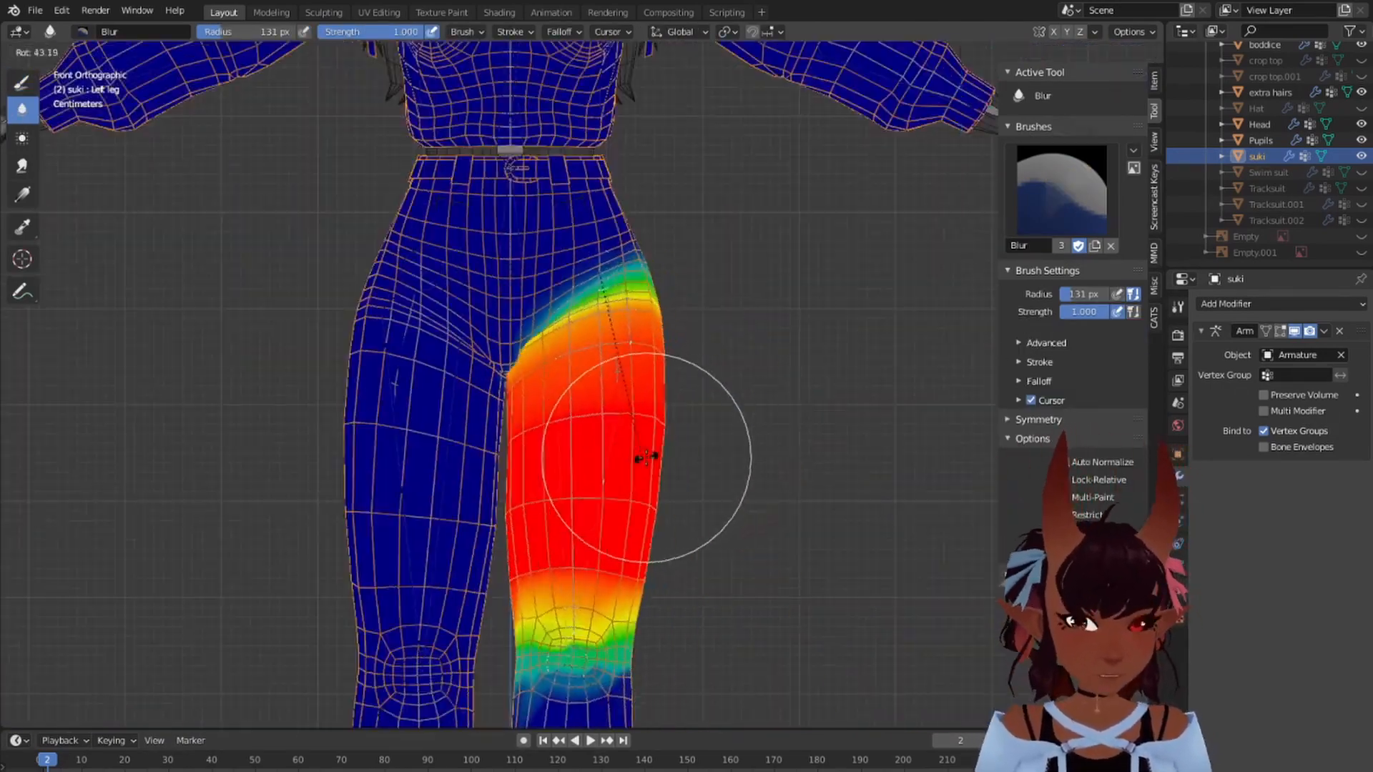
key(r)
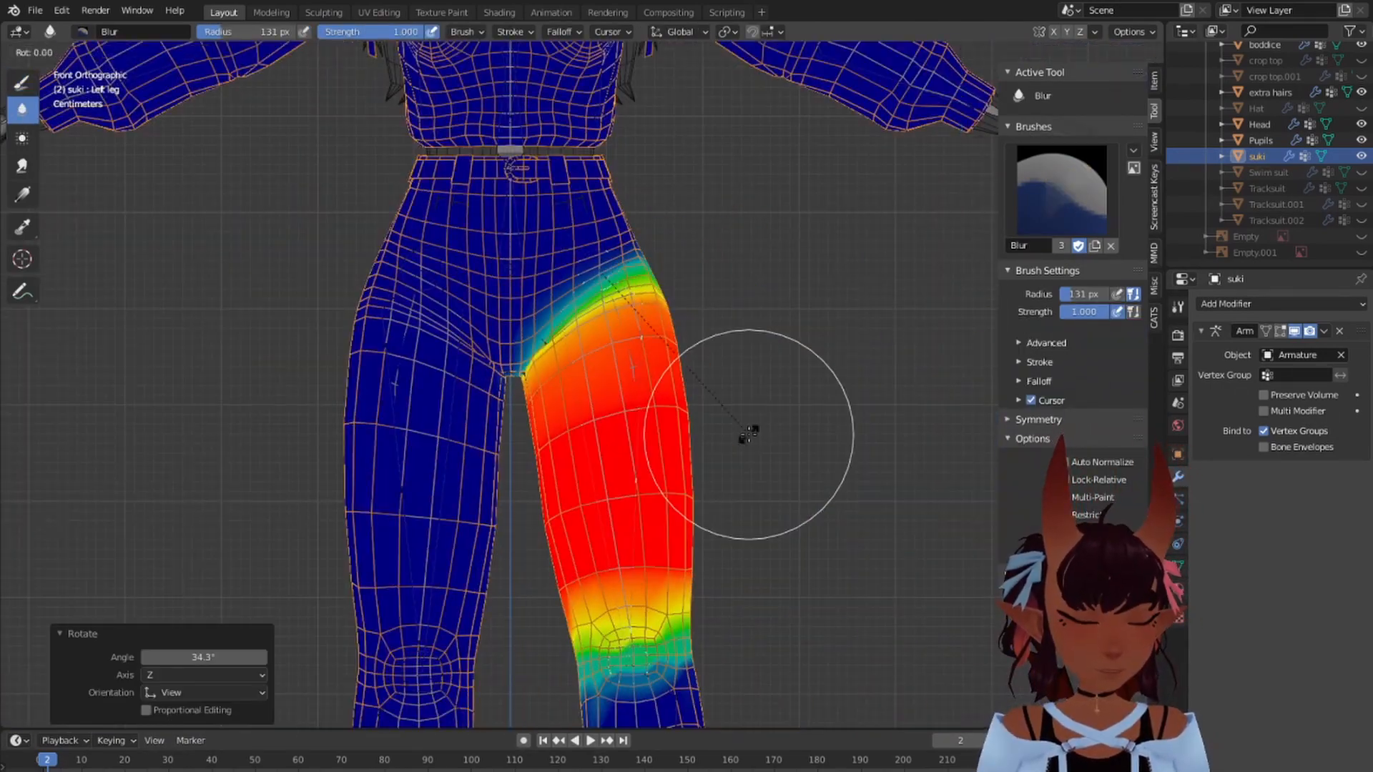
key(x)
click(735, 251)
middle_drag(886, 323, 802, 366)
mouse_move(619, 342)
middle_down()
mouse_move(719, 322)
mouse_move(22, 350)
mouse_move(316, 306)
mouse_move(758, 286)
mouse_move(708, 314)
mouse_move(679, 386)
mouse_move(600, 386)
mouse_move(590, 425)
middle_up()
scroll(622, 415, up, 3)
scroll(586, 436, down, 5)
scroll(589, 438, up, 2)
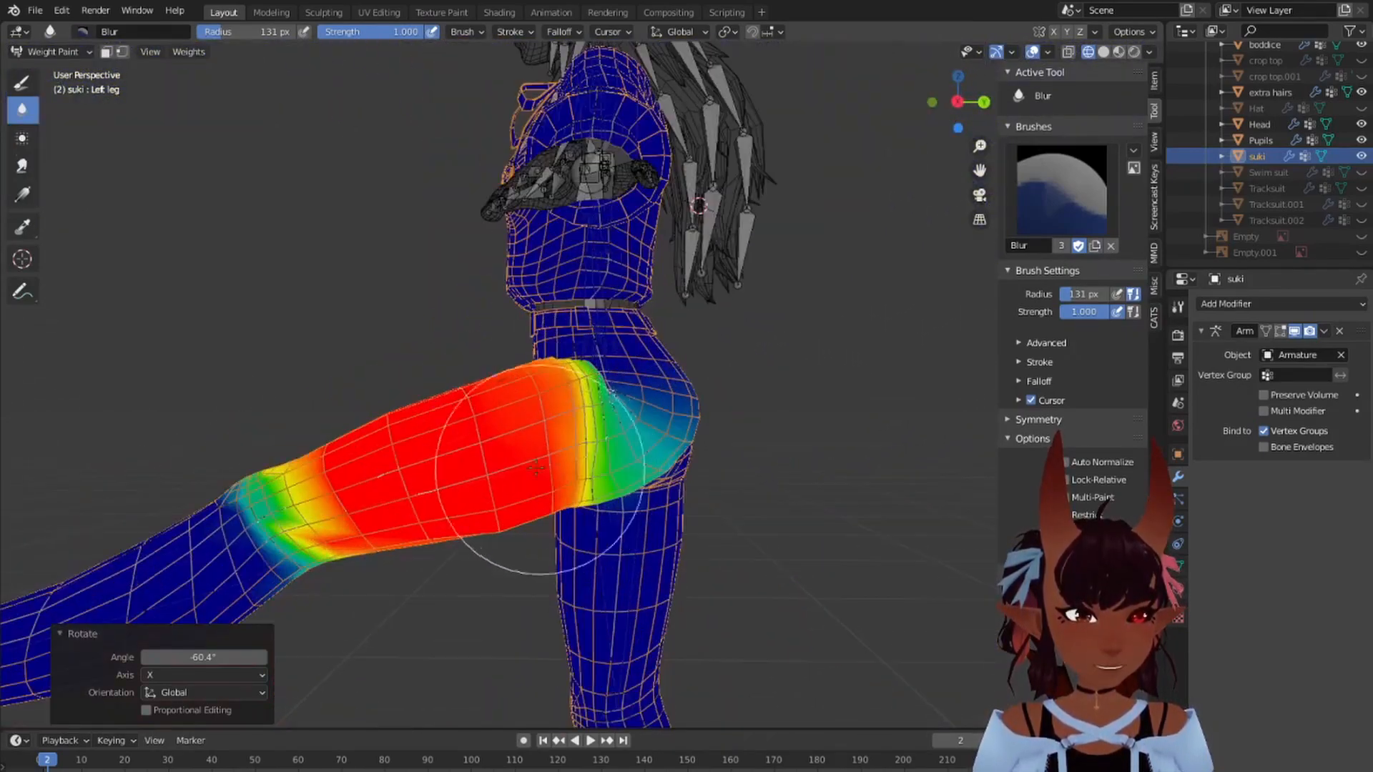
Step: Select the Left knee bone and rotate it -80.2° in the right side view to bend the knee
shift+middle_drag(457, 479, 654, 292)
ctrl+click(263, 419)
scroll(263, 419, down, 3)
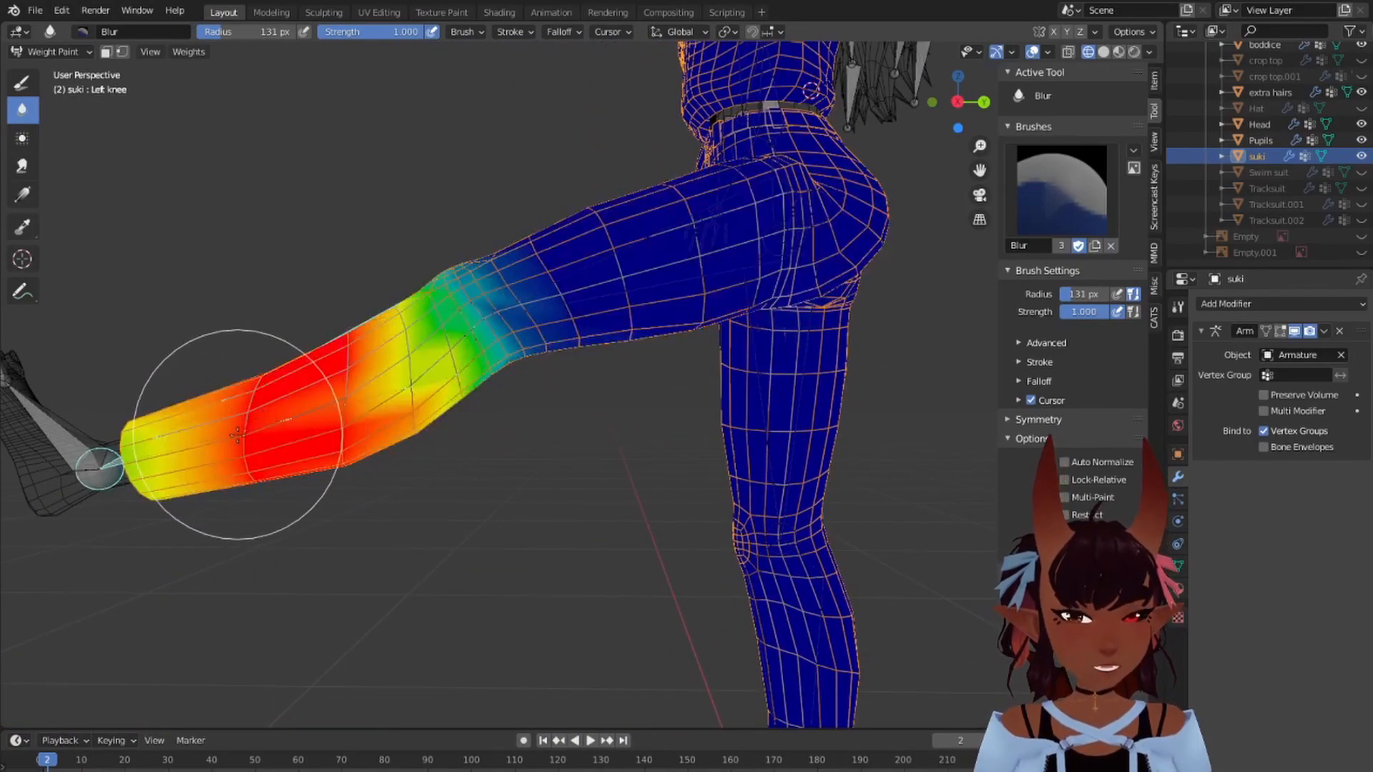
key(KP_1)
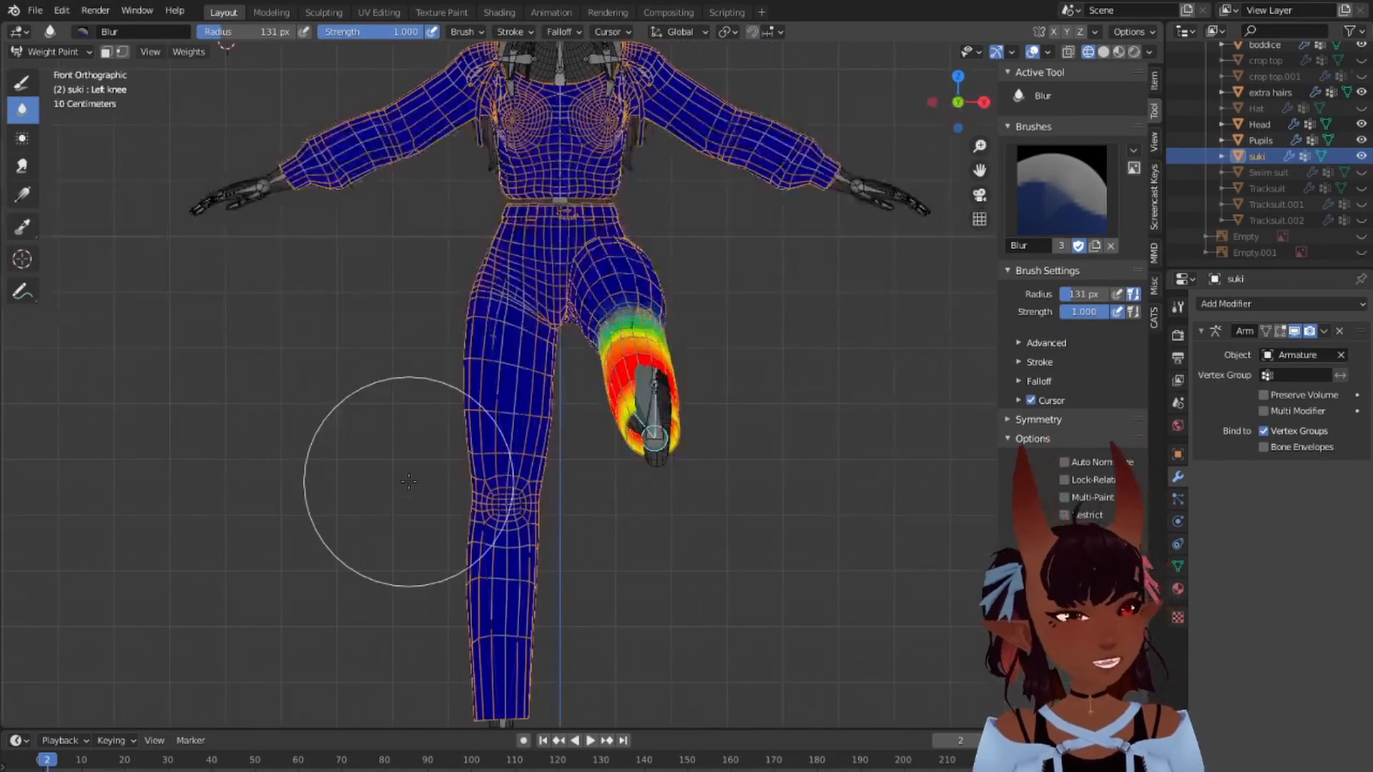
key(KP_3)
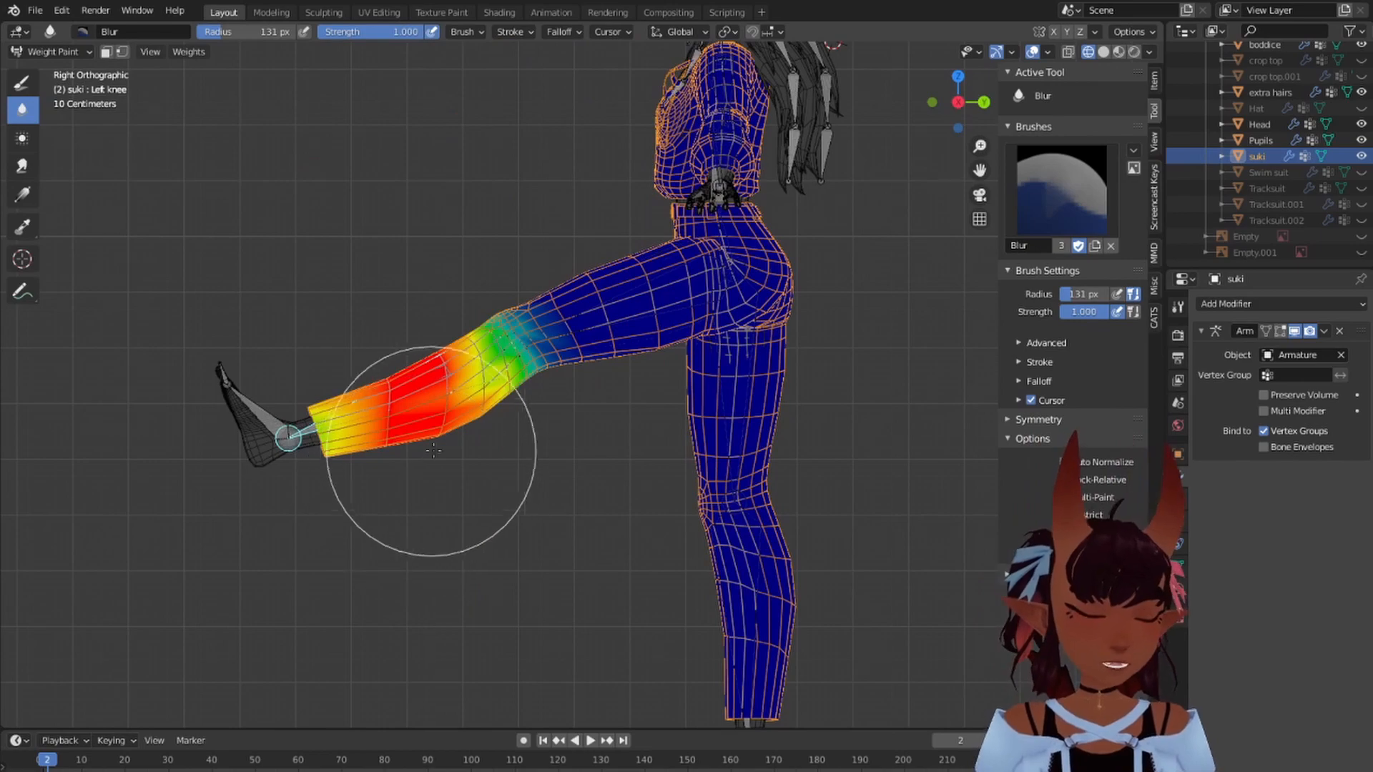
key(r)
click(572, 565)
middle_drag(500, 361, 944, 266)
scroll(643, 315, up, 4)
shift+middle_drag(613, 308, 699, 477)
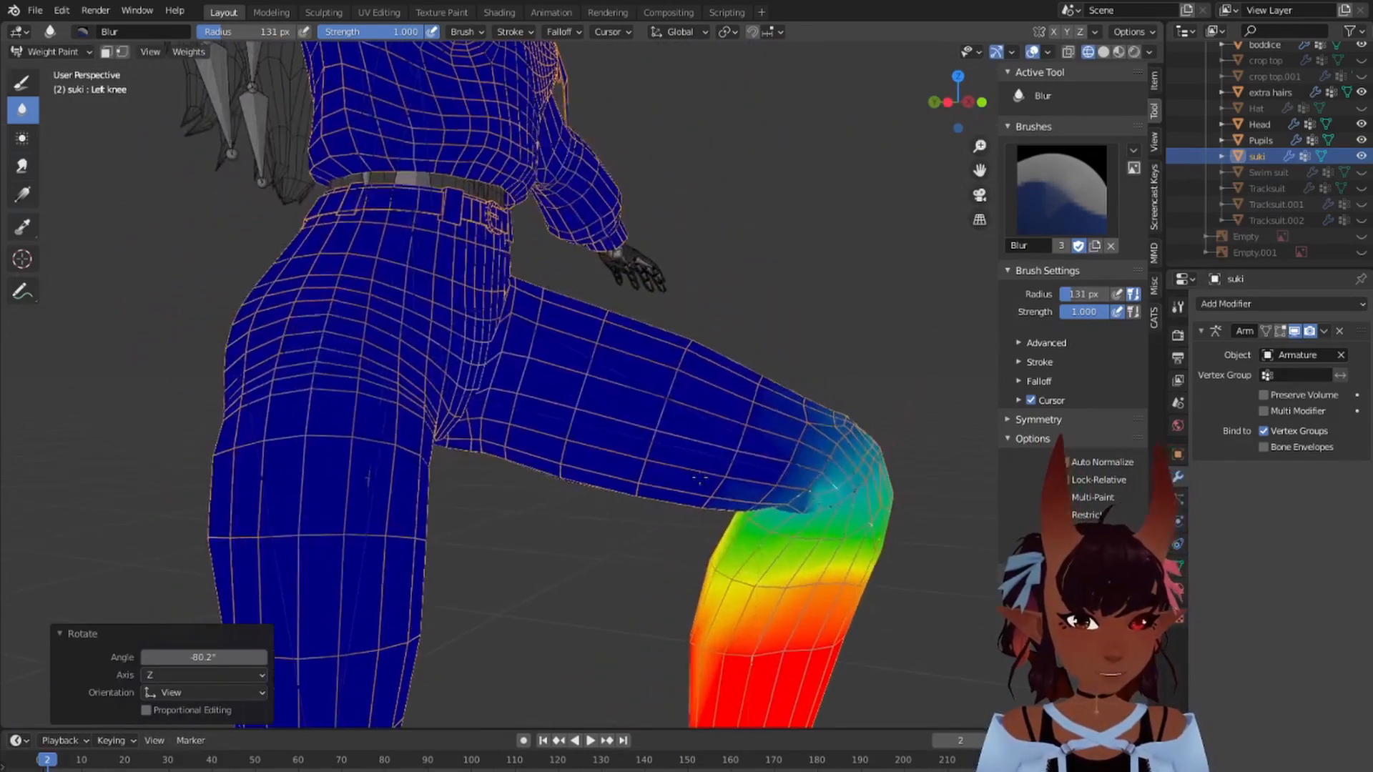
scroll(604, 460, up, 2)
Step: Select the Hips bone and examine its weights around the waist, crotch and left thigh joint of the bent leg pose
mouse_move(616, 308)
middle_down()
mouse_move(601, 374)
mouse_move(620, 524)
mouse_move(726, 453)
mouse_move(615, 500)
mouse_move(575, 486)
middle_up()
ctrl+click(315, 412)
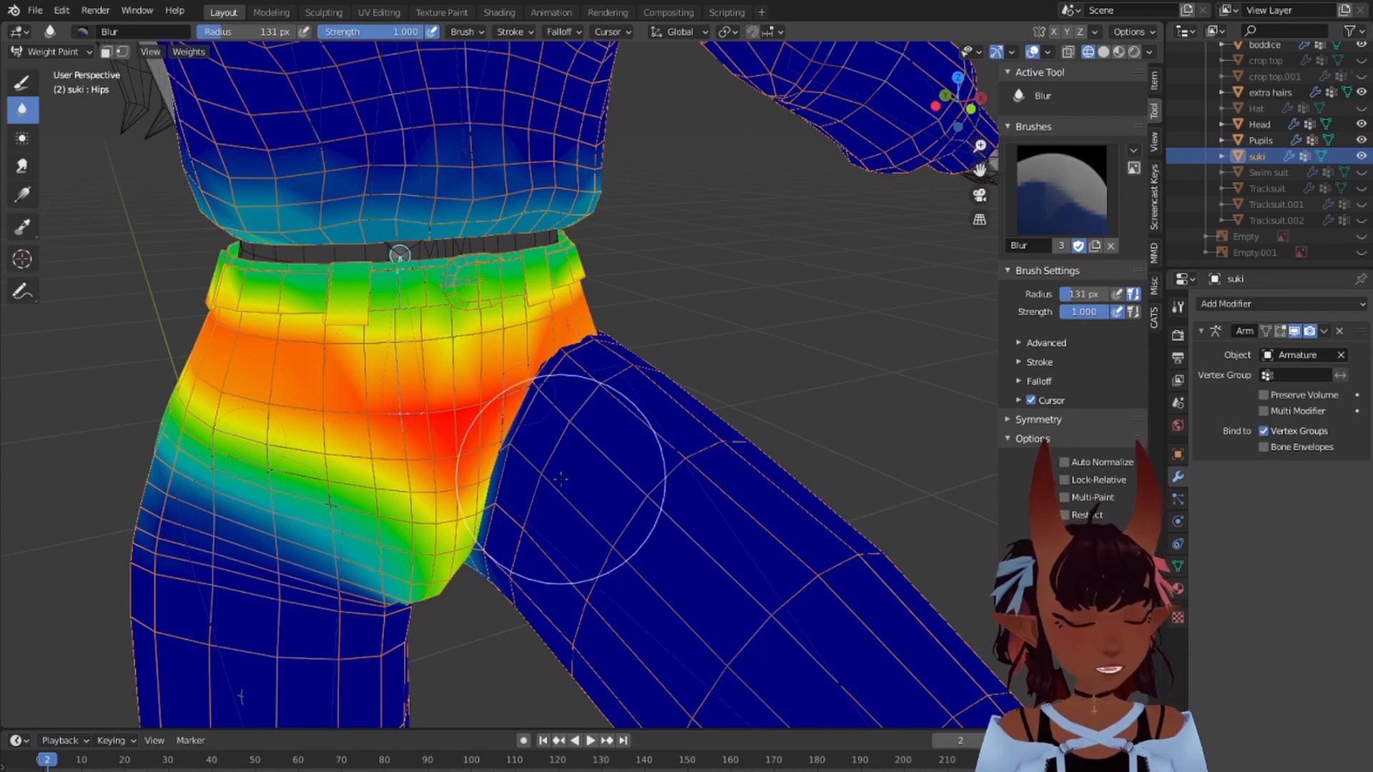
scroll(543, 470, up, 4)
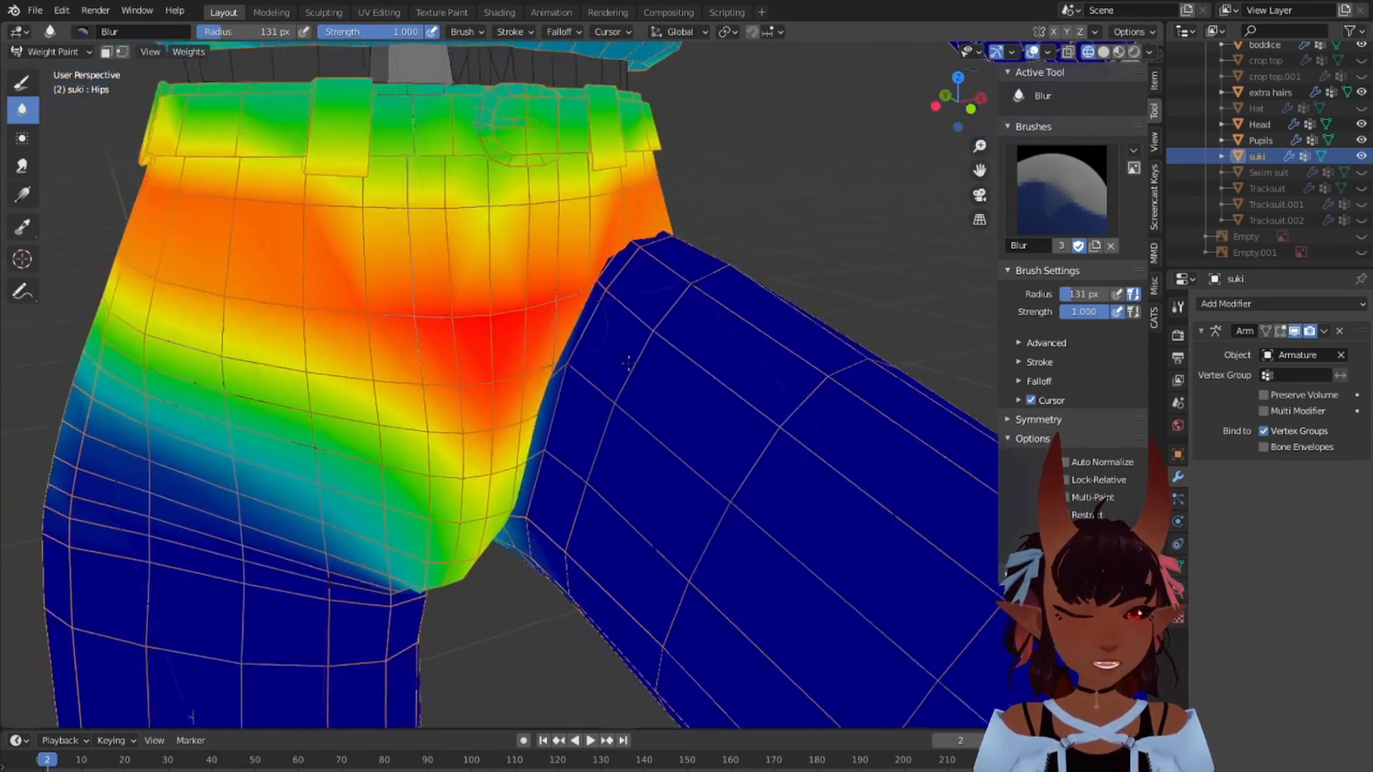
scroll(547, 331, down, 2)
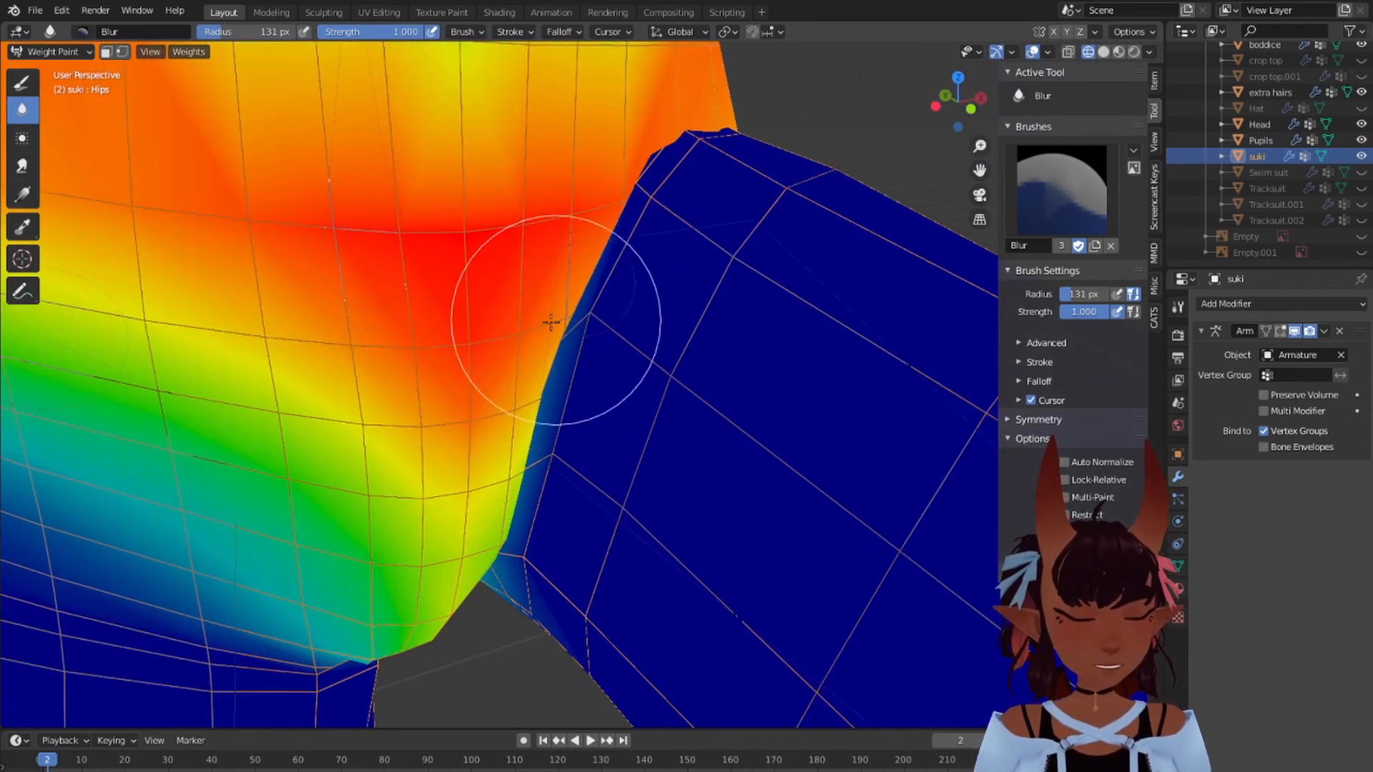
scroll(558, 336, down, 3)
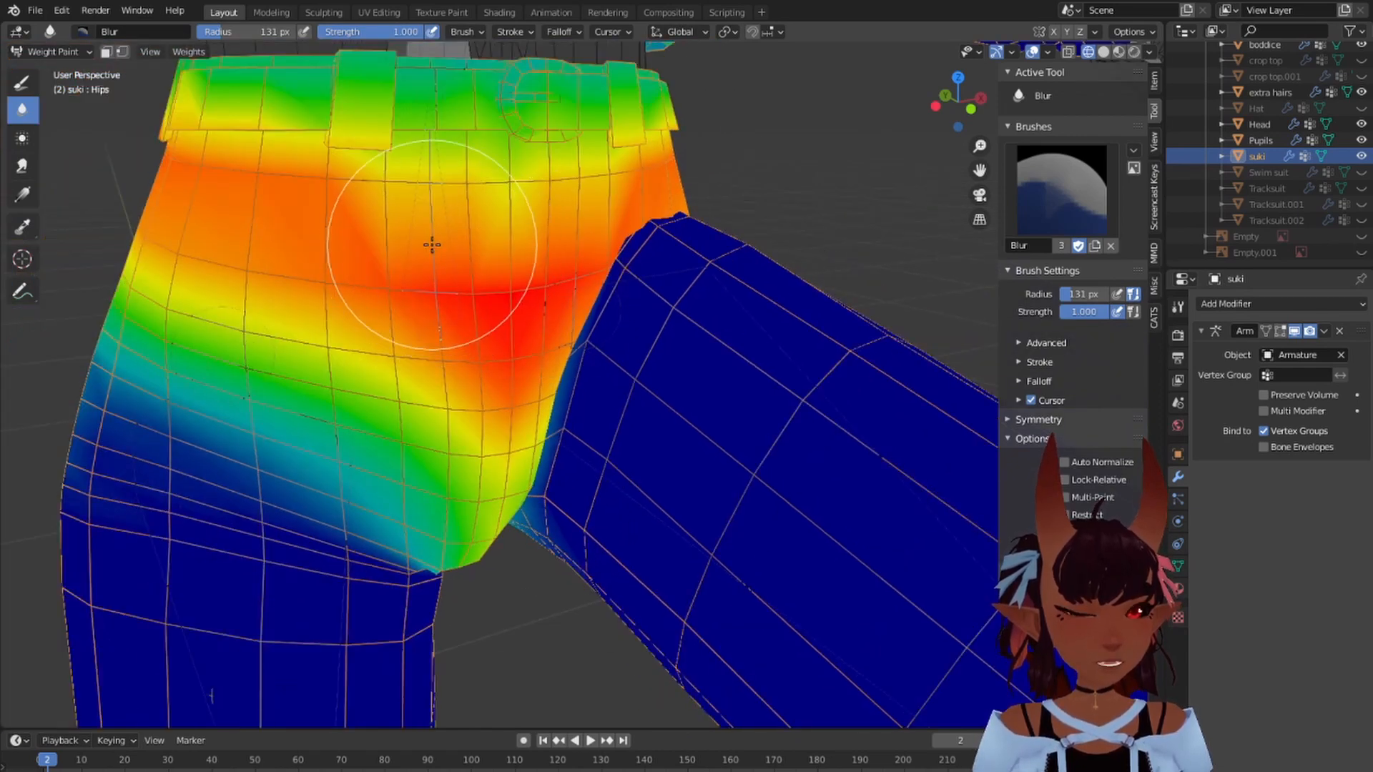
middle_drag(608, 348, 684, 362)
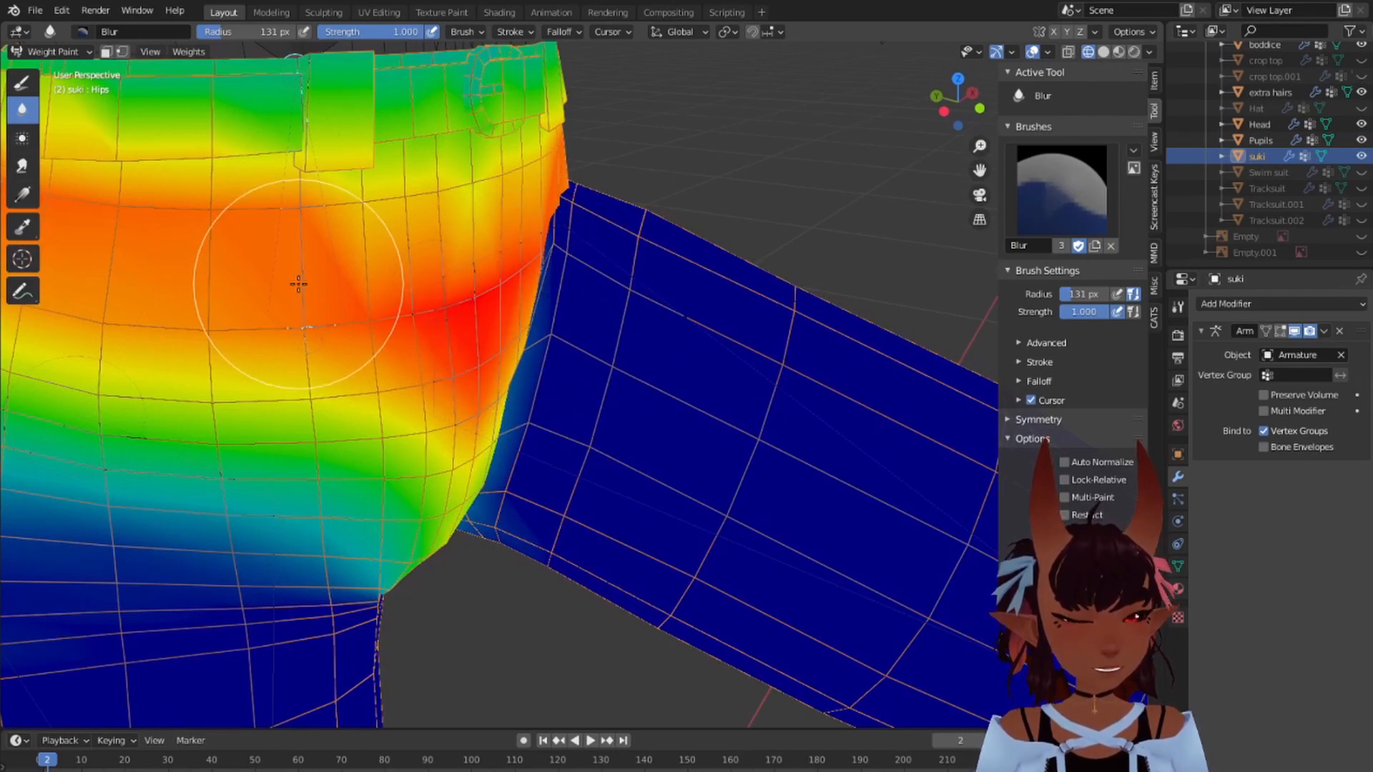
middle_drag(772, 309, 506, 291)
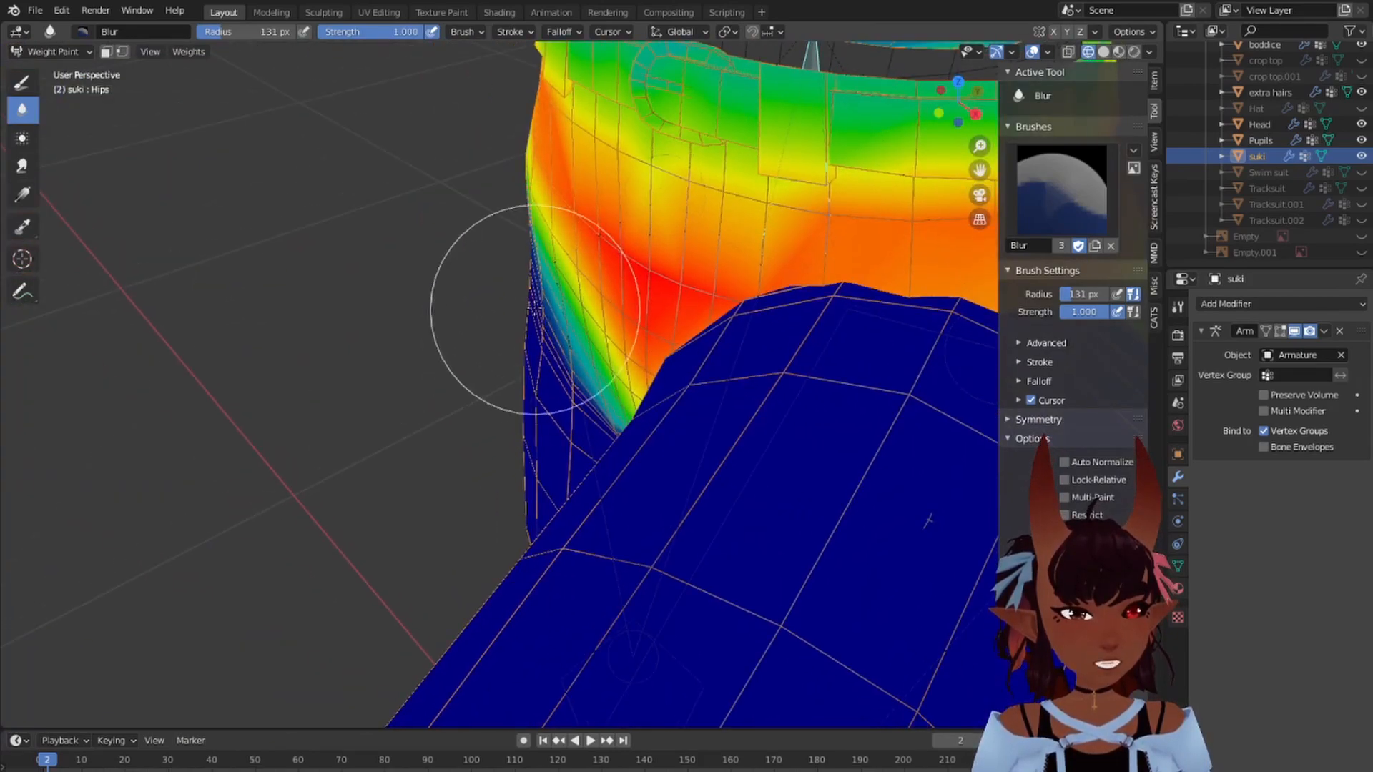
middle_drag(653, 246, 756, 366)
mouse_move(695, 429)
middle_down()
mouse_move(659, 322)
mouse_move(678, 435)
middle_up()
Step: Select the Left leg bone and swing the leg down and up to test the deformation at the groin
ctrl+click(648, 479)
key(r)
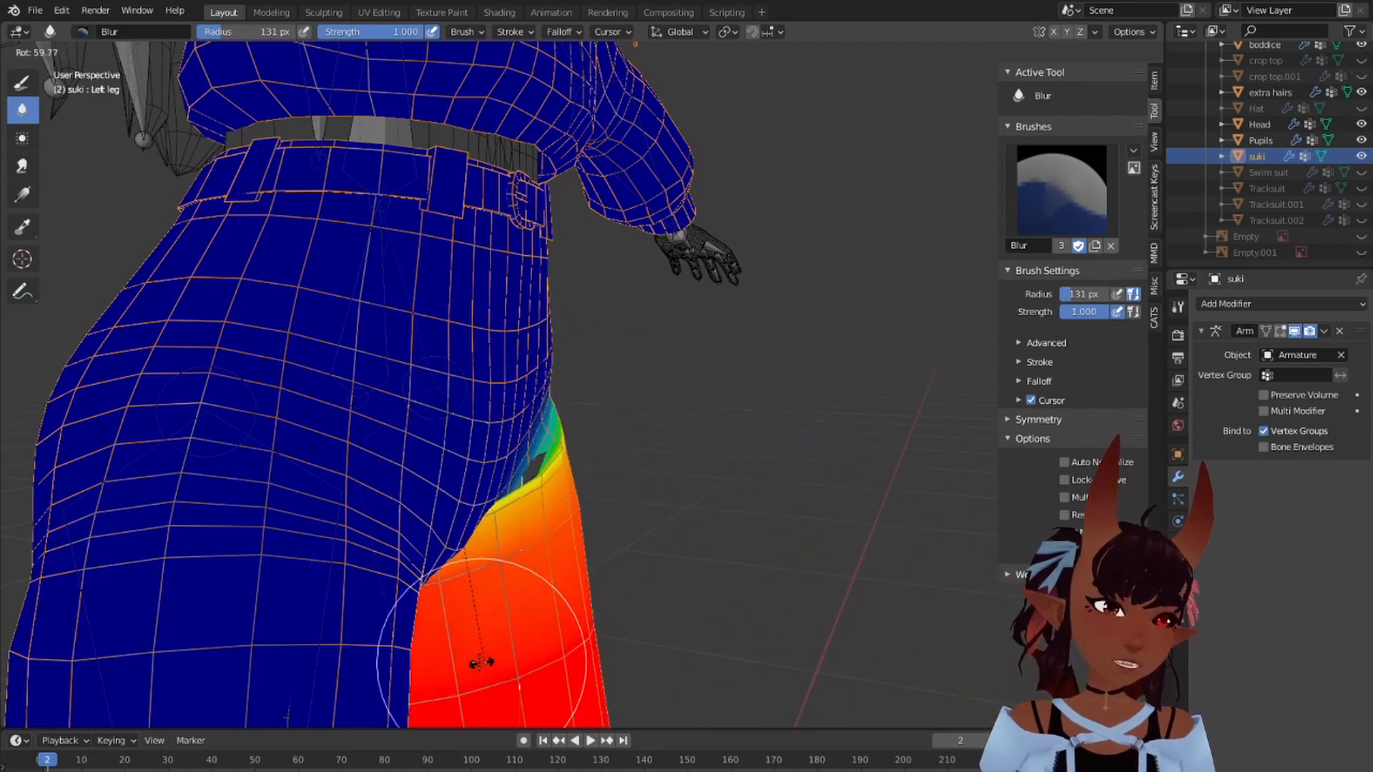
click(717, 527)
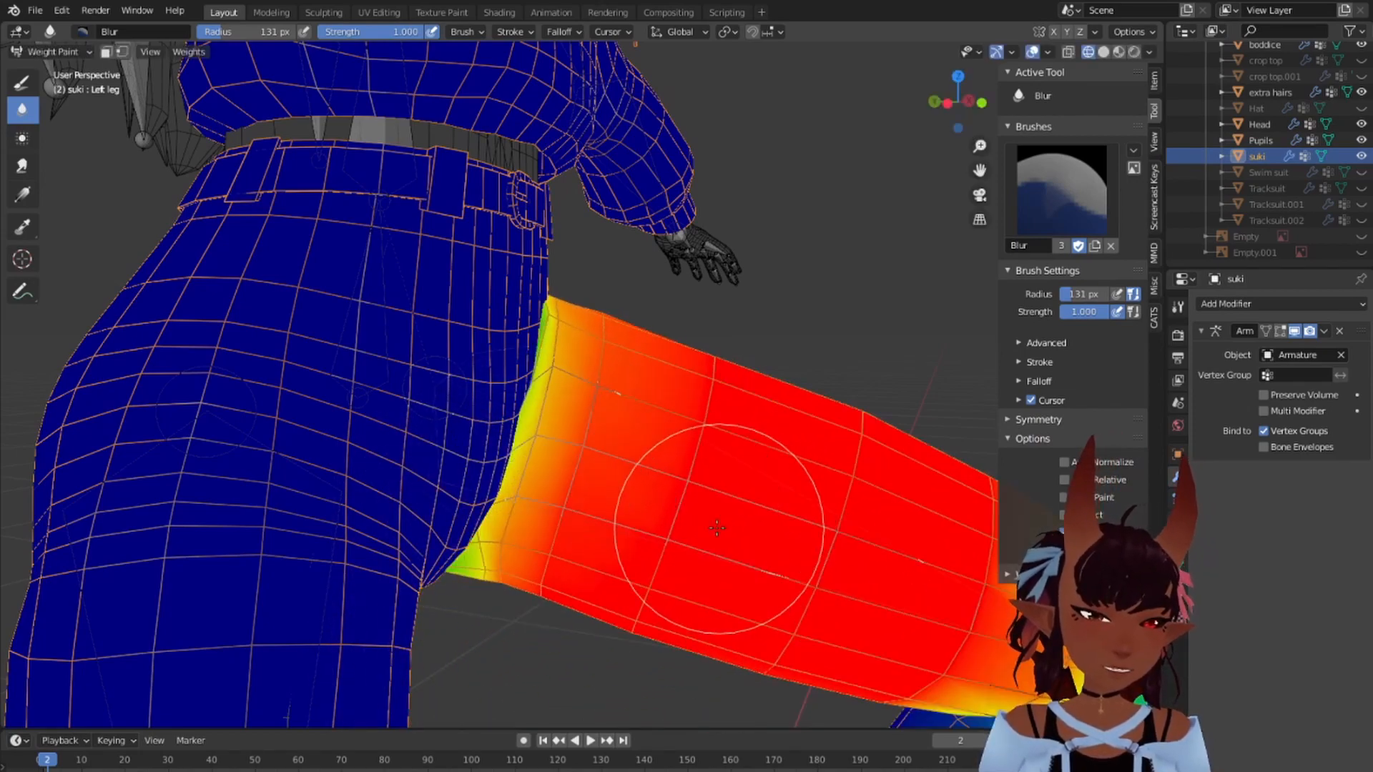
scroll(744, 527, down, 4)
scroll(783, 517, up, 3)
middle_drag(796, 505, 804, 491)
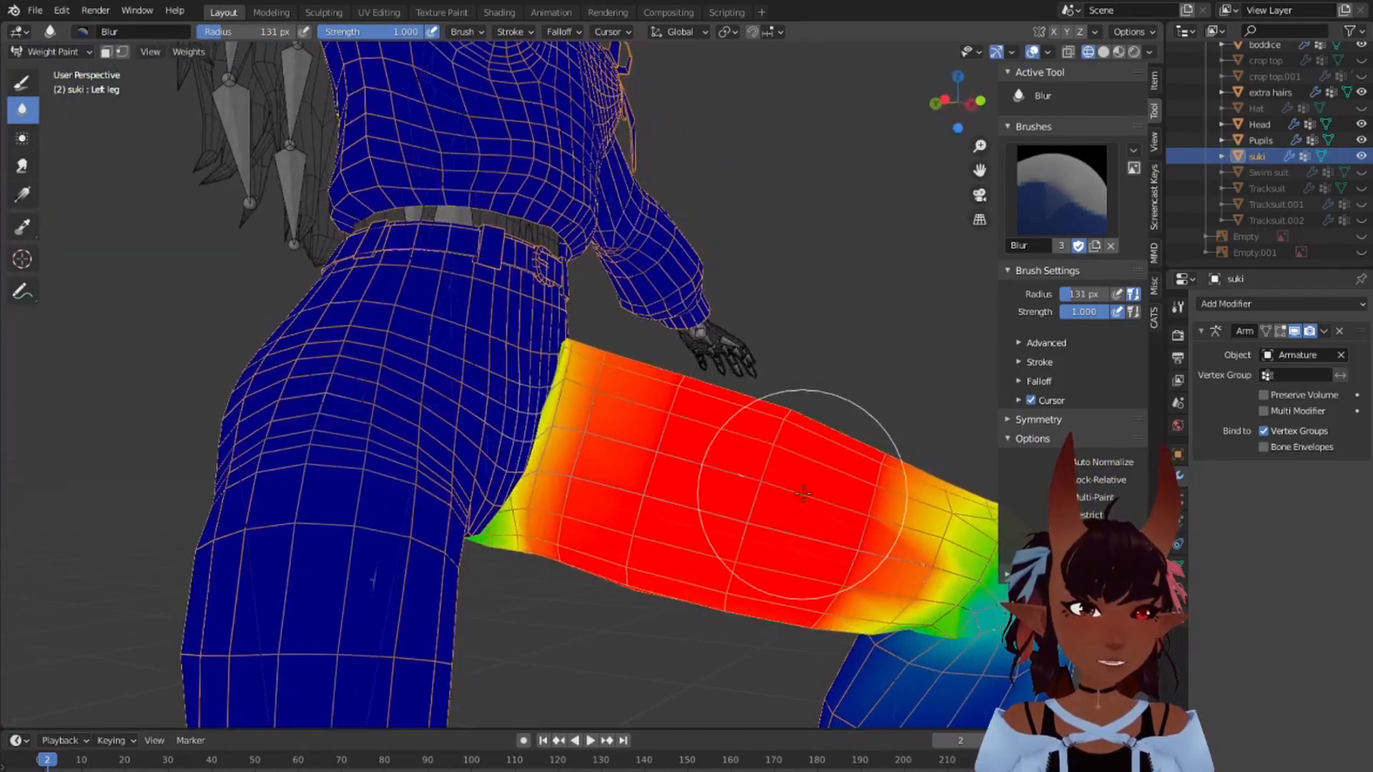
Step: Rotate the Left leg bone 37.5° in the view plane to lower the thigh and check the hip joint for holes
key(r)
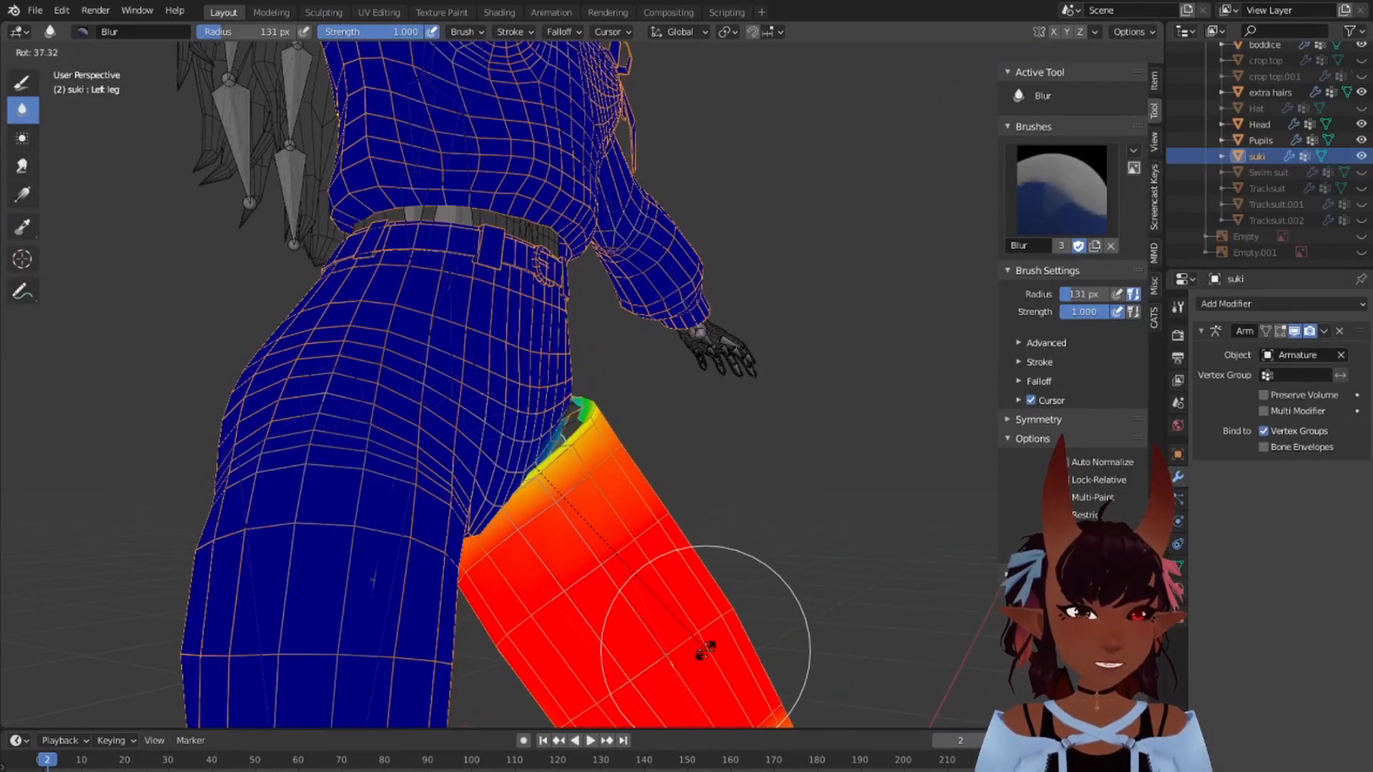
click(706, 648)
middle_drag(822, 447, 63, 492)
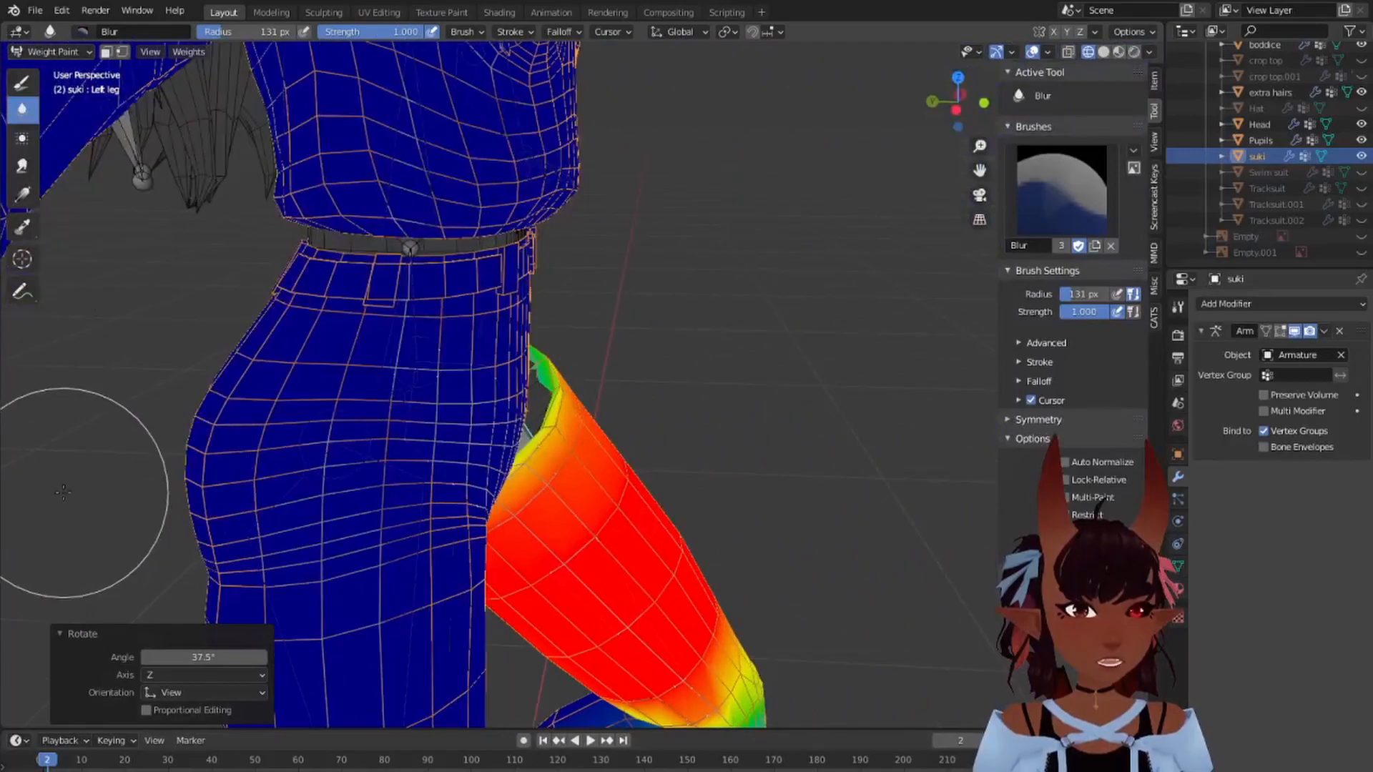
middle_drag(722, 423, 652, 409)
scroll(652, 409, down, 6)
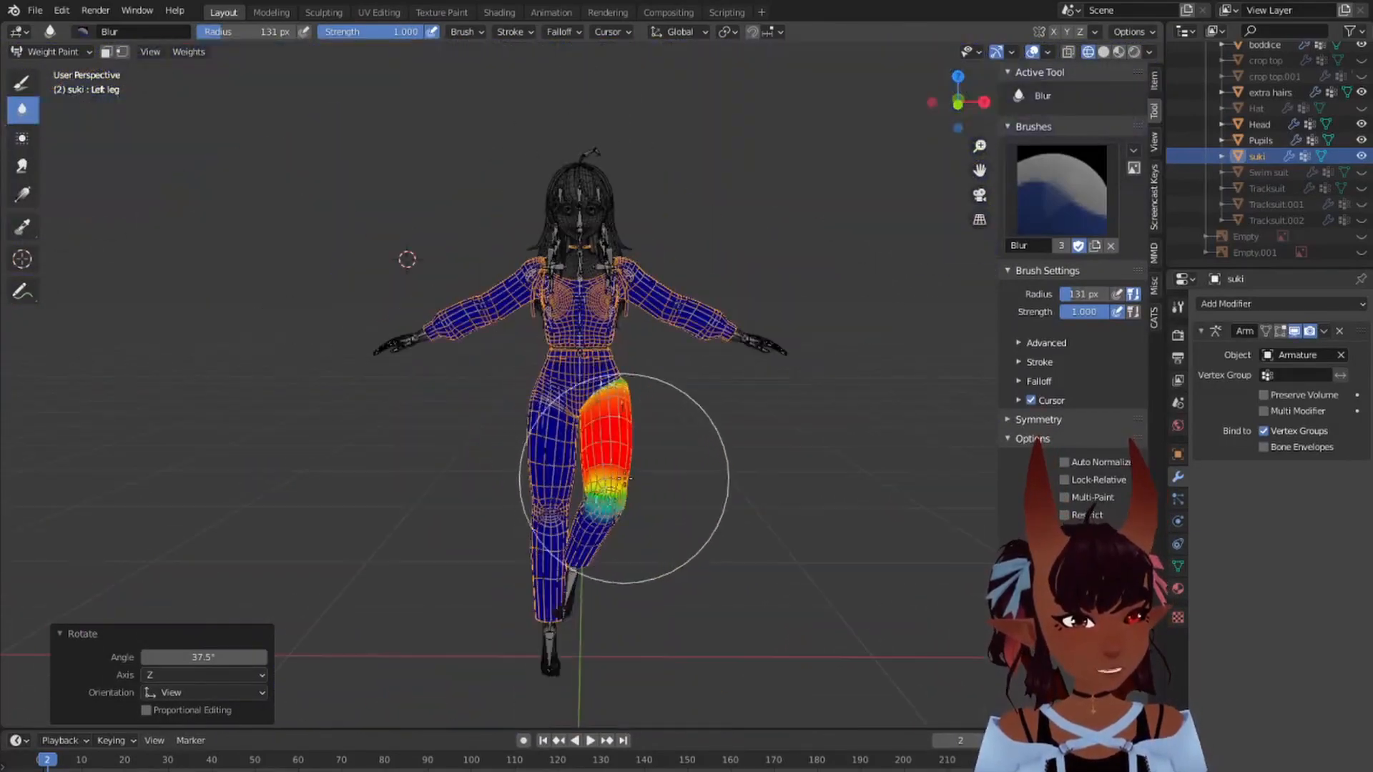
mouse_move(695, 475)
middle_down()
mouse_move(460, 461)
mouse_move(643, 529)
mouse_move(659, 519)
mouse_move(650, 540)
middle_up()
scroll(644, 529, up, 5)
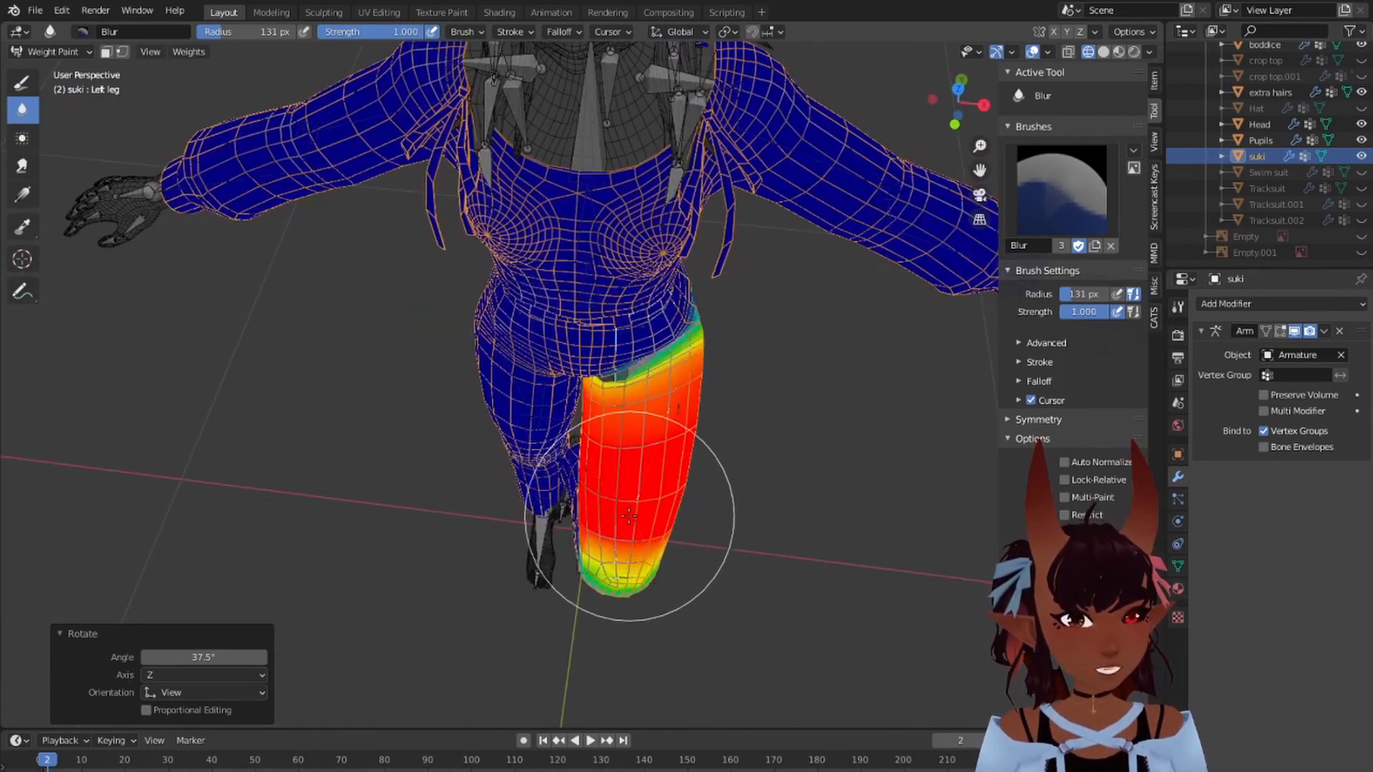
Step: Rotate the Left leg bone -51° in the view plane to swing the thigh outward and inspect the stretched groin area
key(r)
click(813, 468)
middle_drag(814, 468, 760, 475)
scroll(760, 475, up, 4)
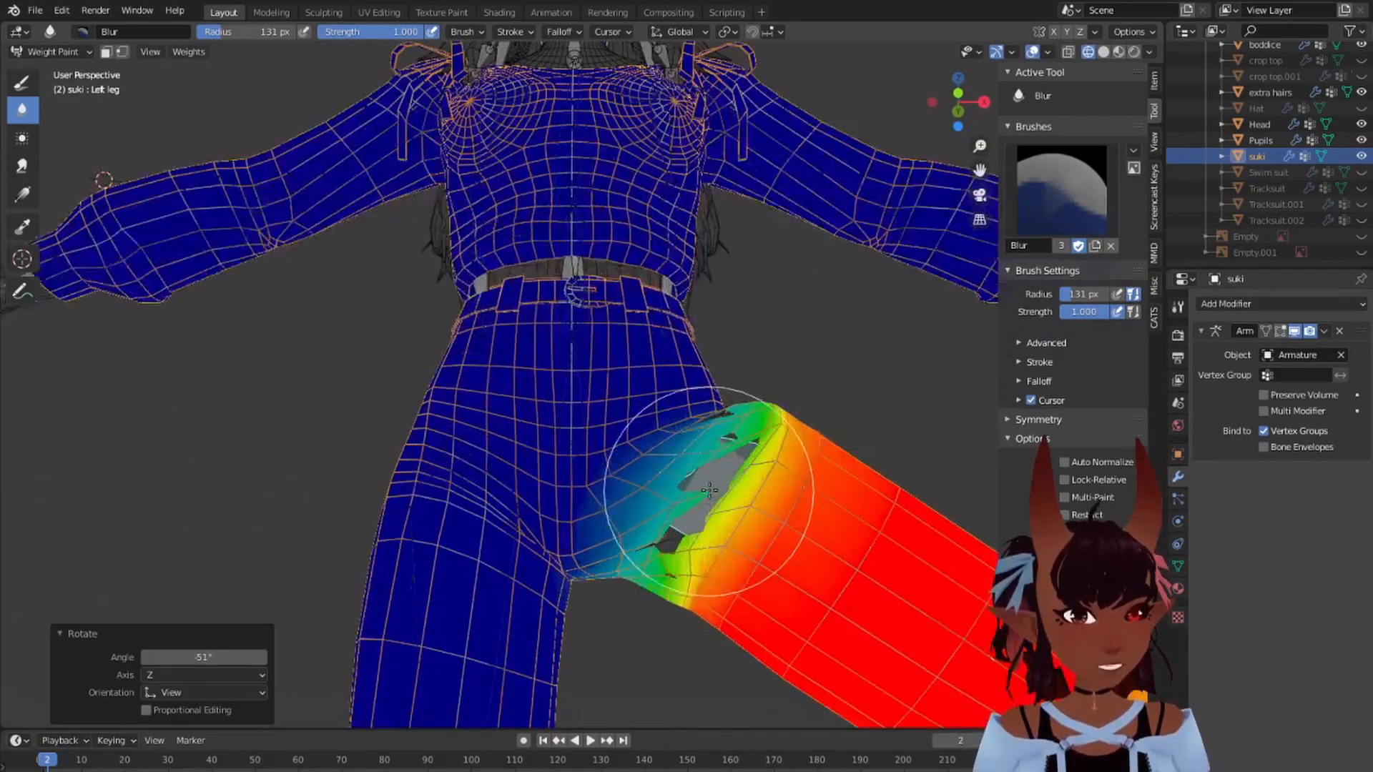
scroll(709, 490, down, 7)
scroll(830, 515, up, 4)
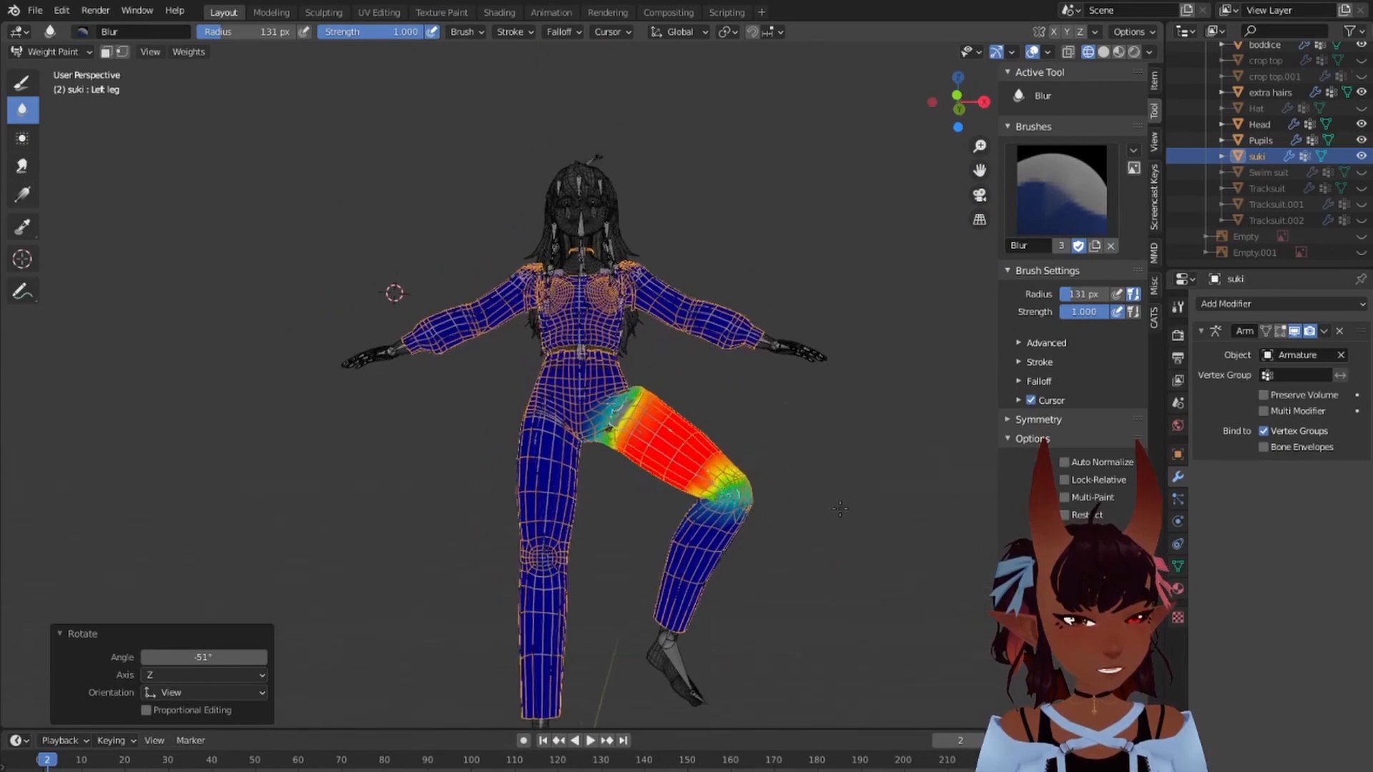
middle_drag(840, 509, 689, 490)
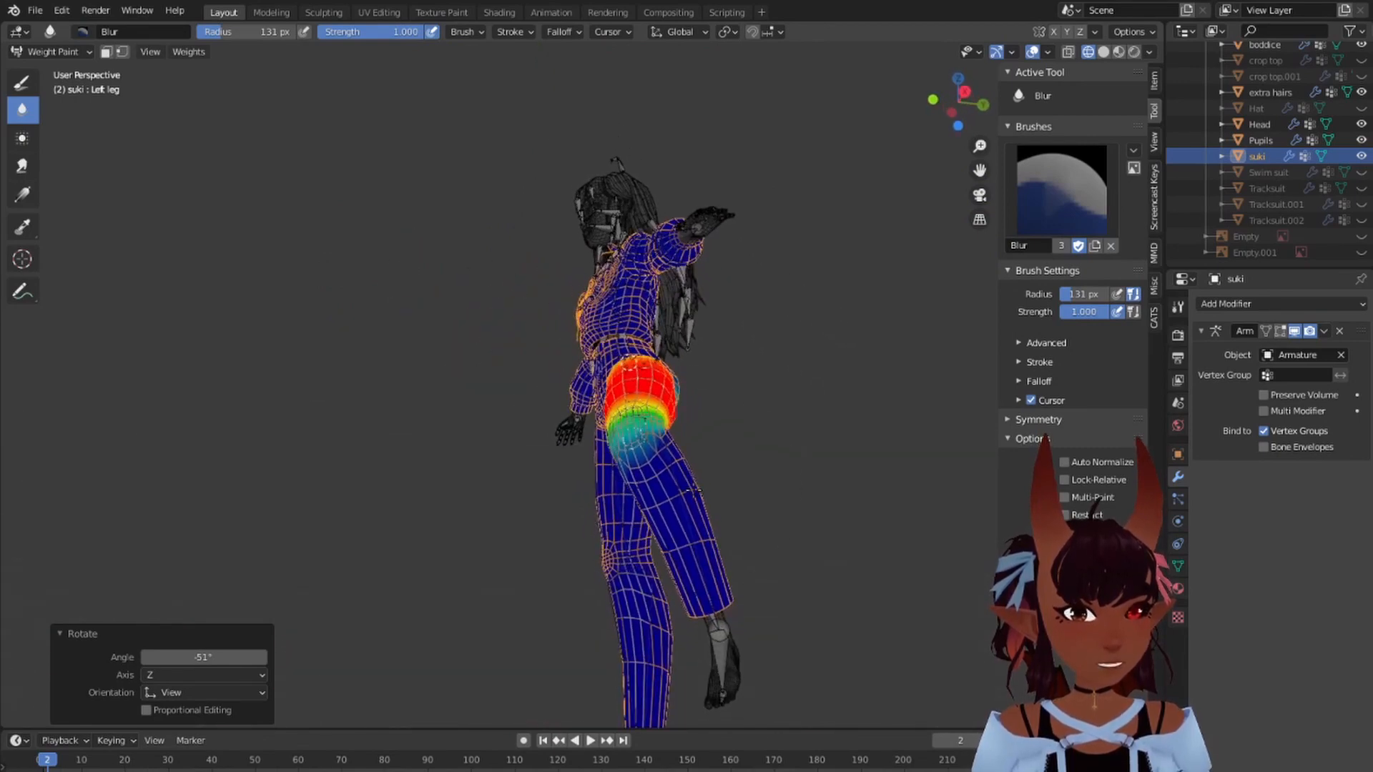
Step: Rotate the Left leg bone -37.6° from the side and -42.2° from behind, and check the front of the hip
key(r)
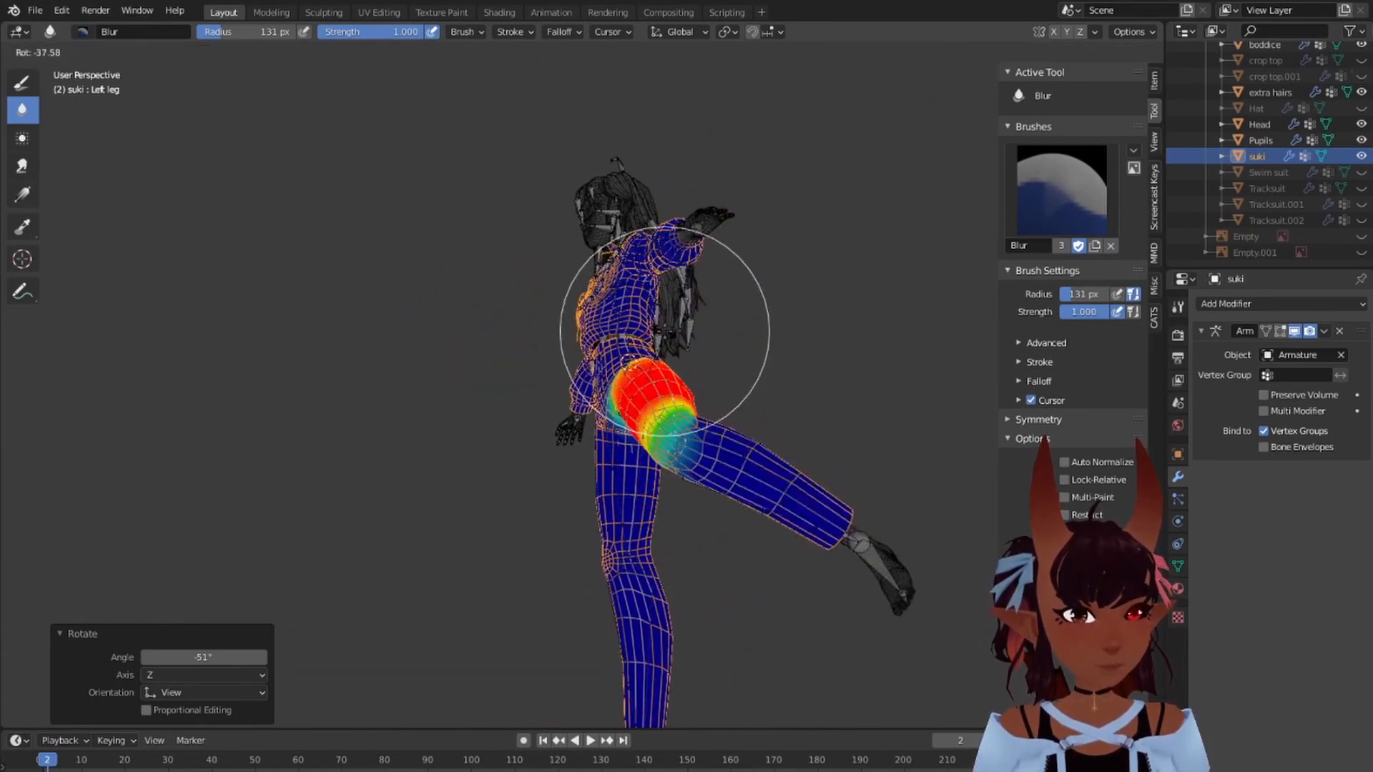
click(665, 332)
middle_drag(749, 392, 530, 414)
key(r)
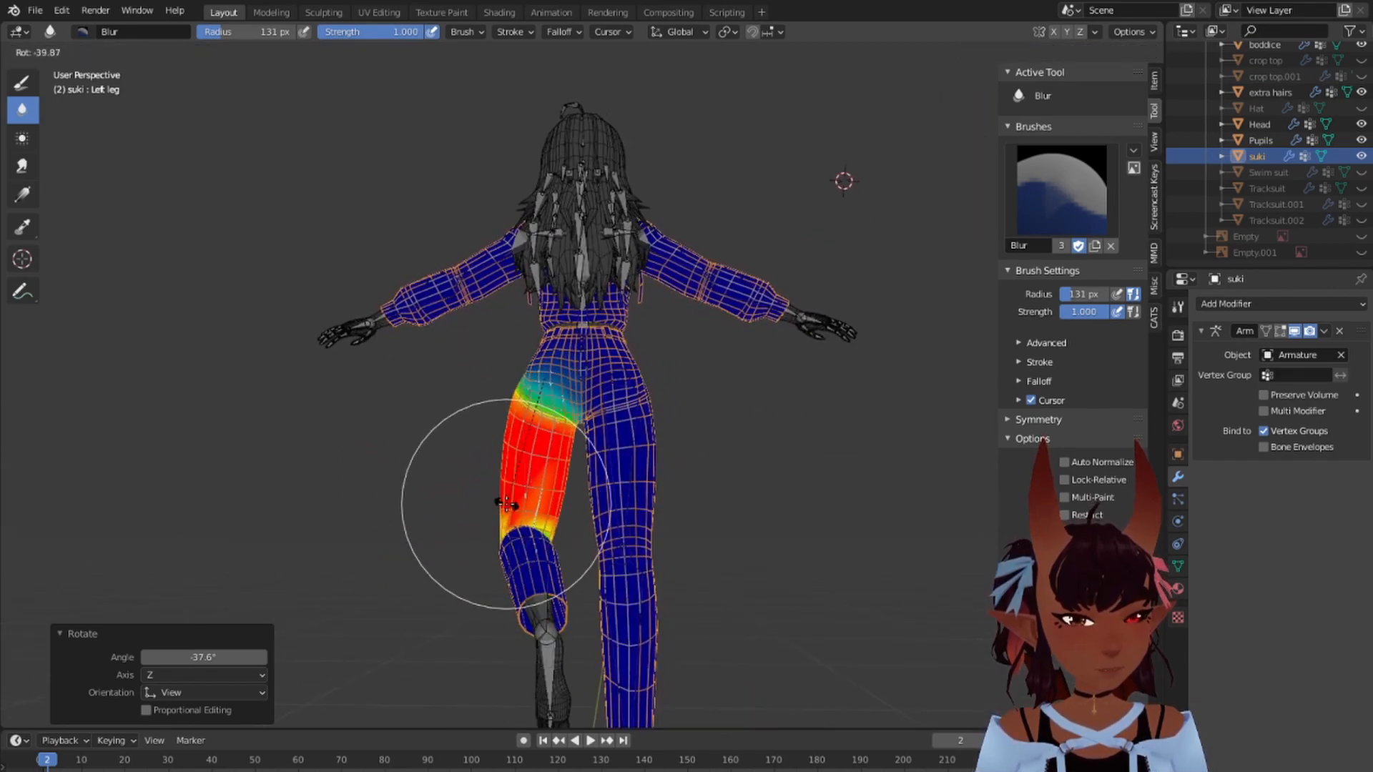
click(512, 504)
middle_drag(512, 505, 858, 495)
scroll(702, 487, up, 7)
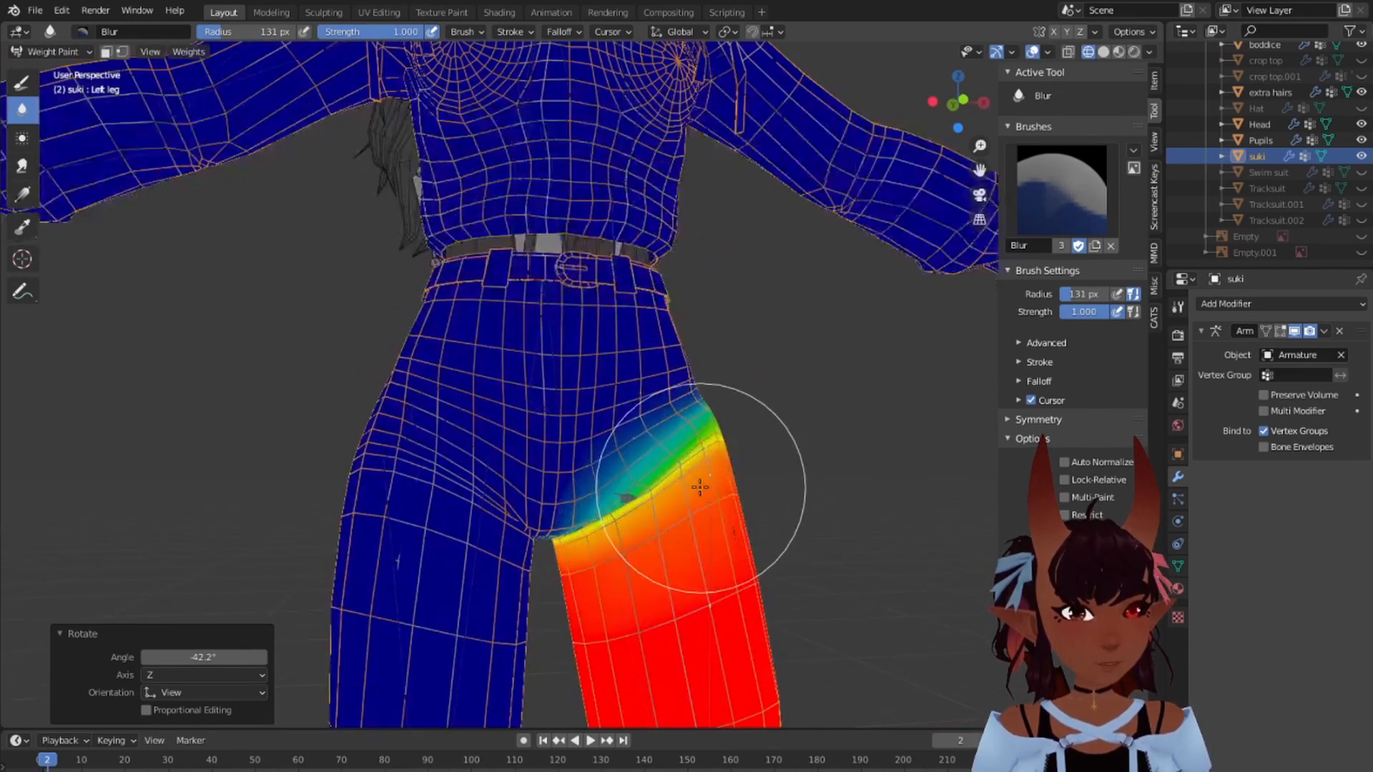
Step: Select the Right leg bone and rotate it 24.5° about the global X axis to test the opposite hip
middle_drag(698, 545, 894, 392)
scroll(649, 412, down, 6)
mouse_move(656, 482)
middle_down()
mouse_move(753, 410)
mouse_move(661, 496)
middle_up()
scroll(777, 549, up, 3)
ctrl+click(496, 369)
middle_drag(679, 357, 670, 376)
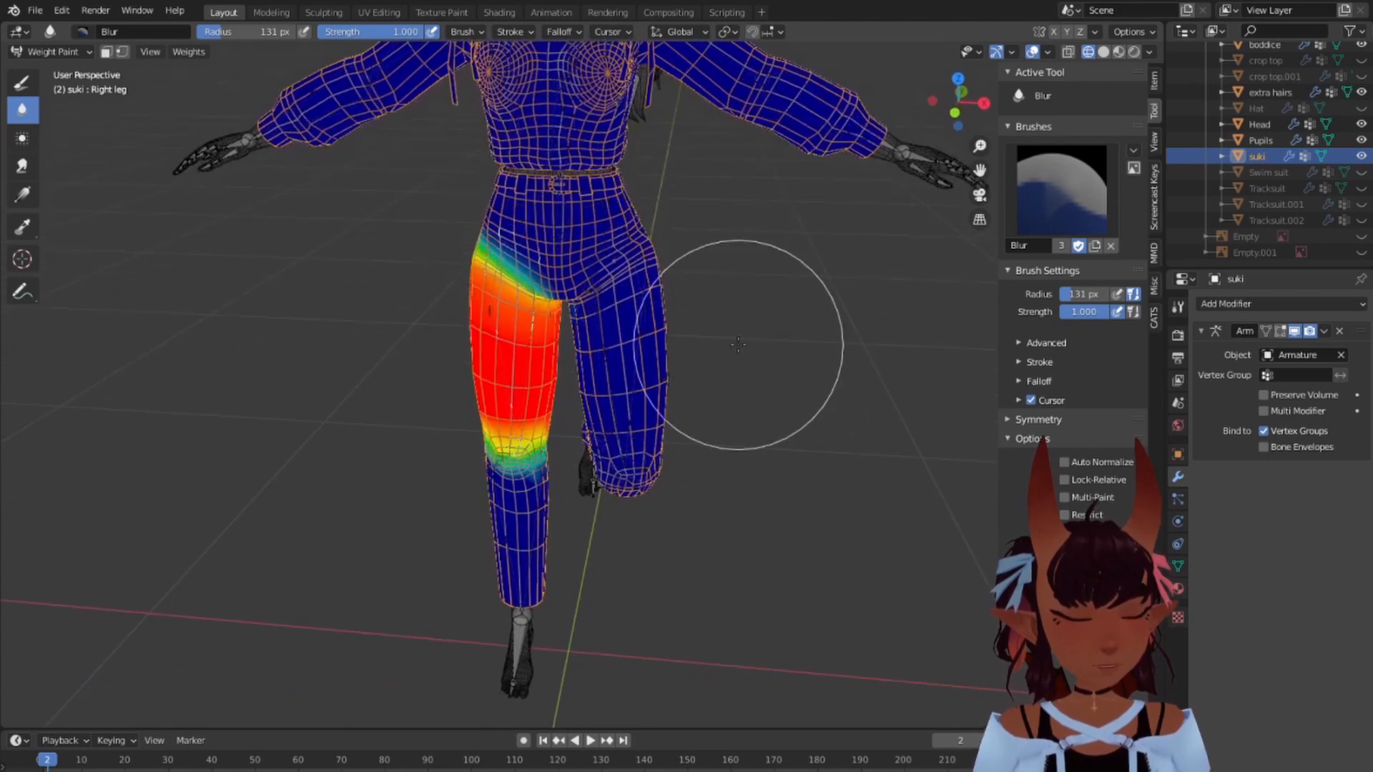
key(r)
key(x)
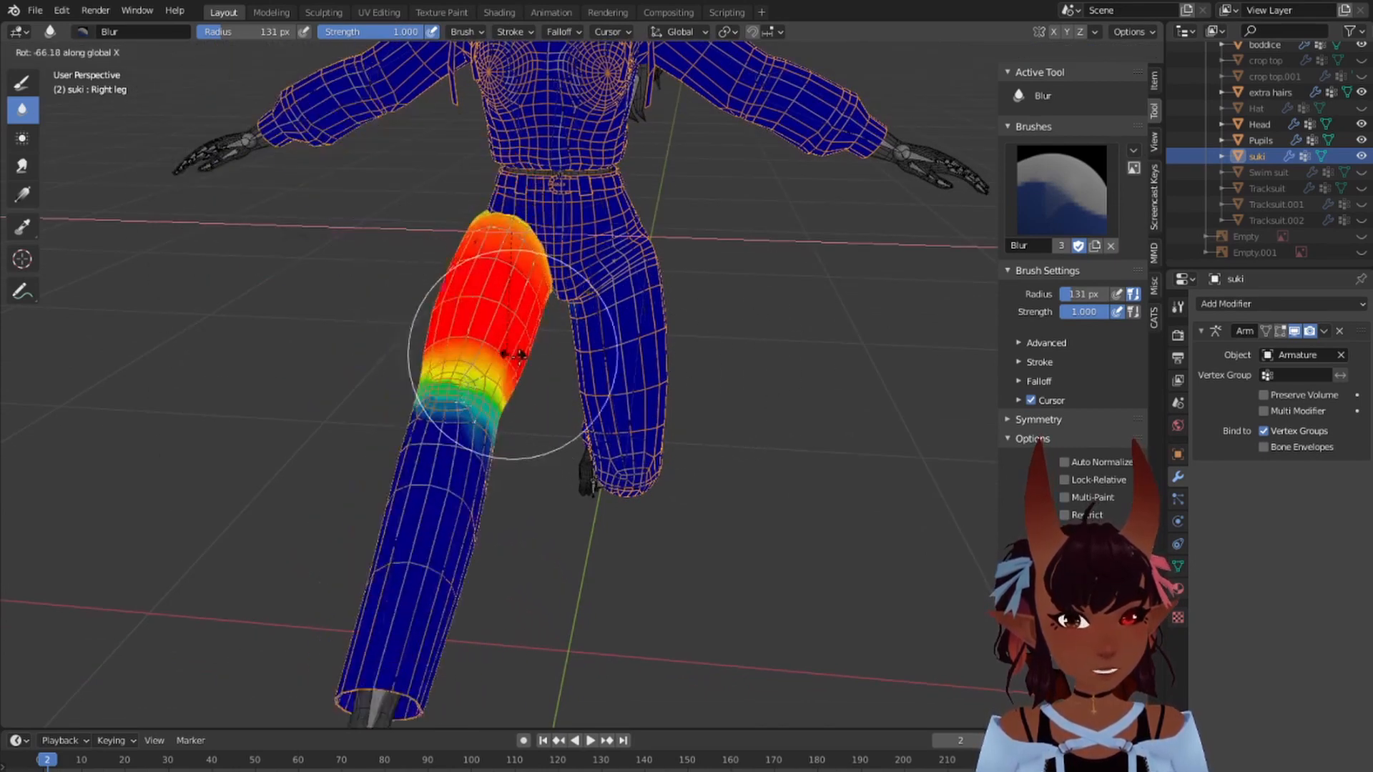
click(647, 224)
Step: Try to rotate the Right leg bone about the global Z axis, and examine the hip deformation from the side
key(r)
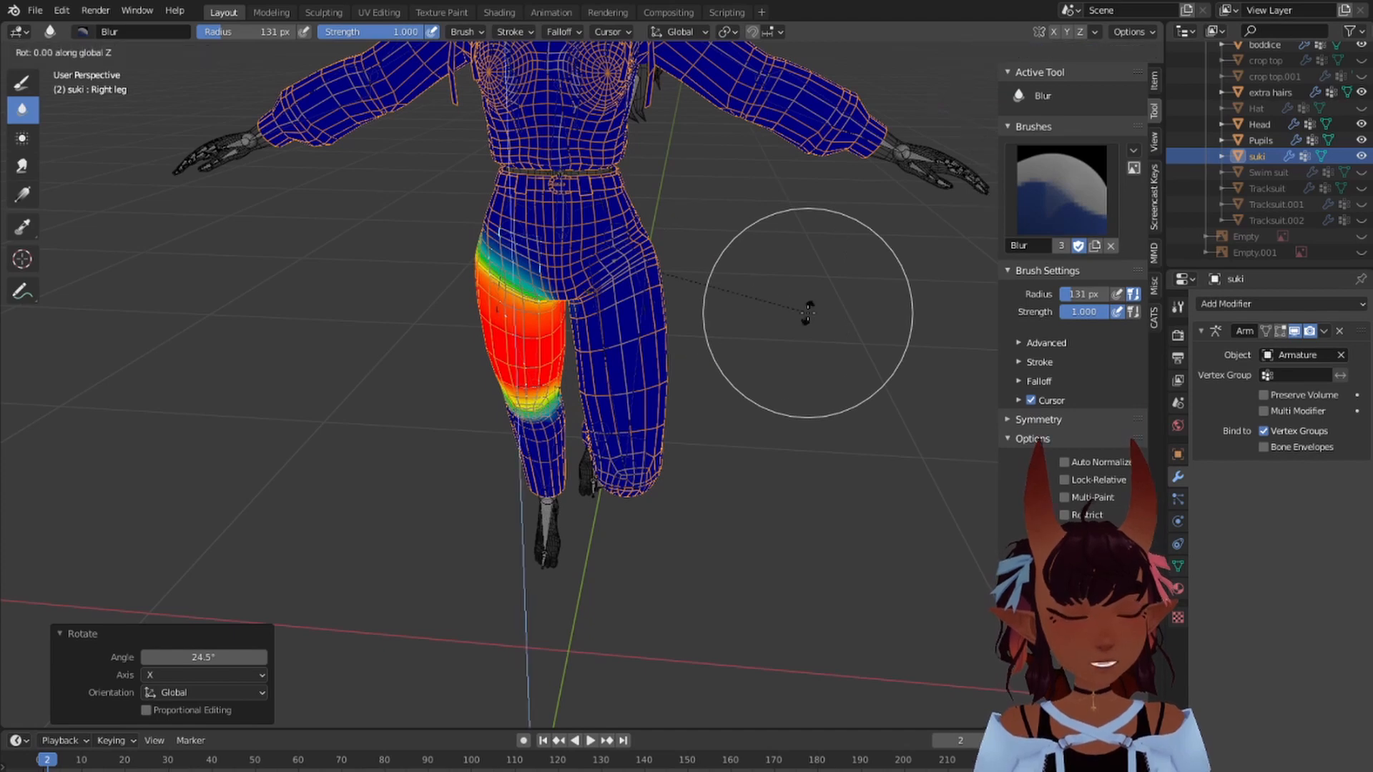
key(z)
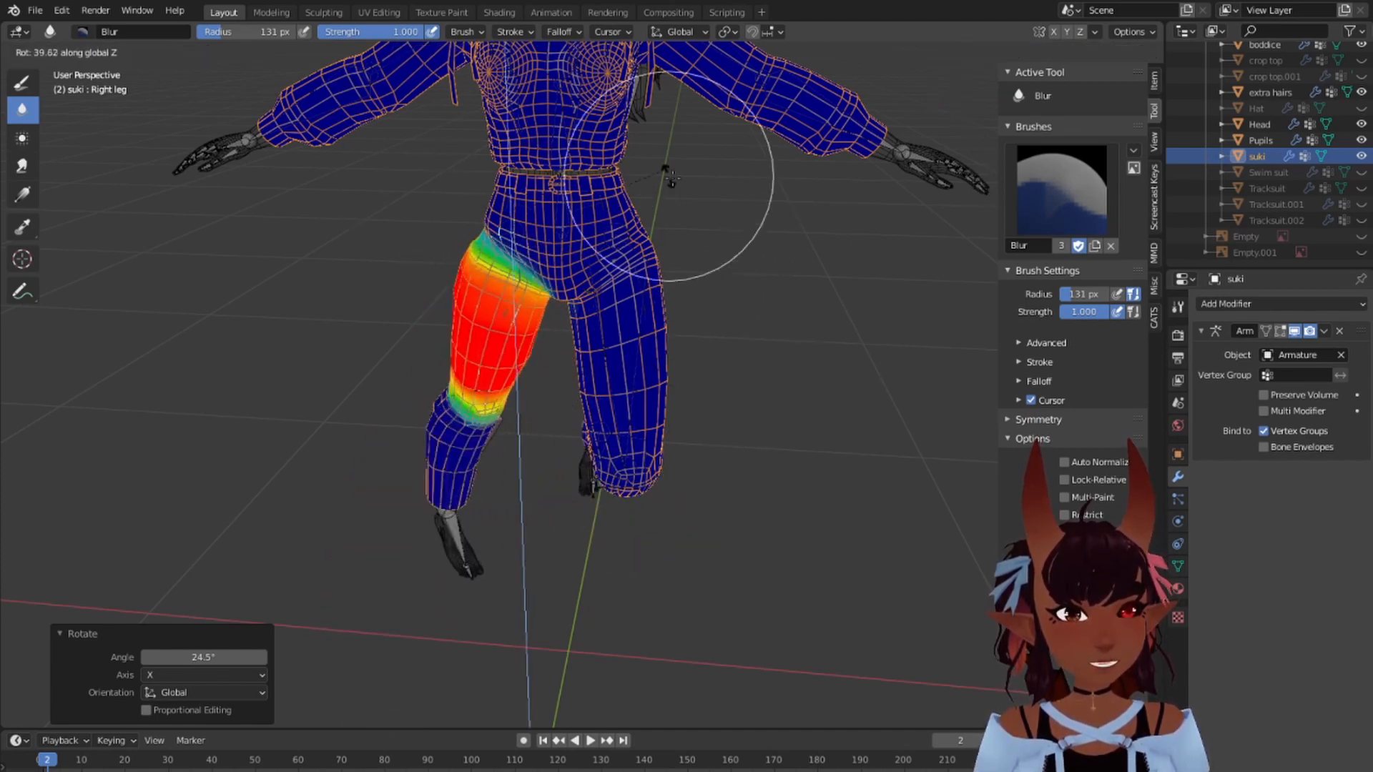
key(Escape)
mouse_move(690, 199)
middle_down()
mouse_move(552, 337)
mouse_move(482, 329)
mouse_move(827, 122)
mouse_move(901, 143)
mouse_move(84, 307)
middle_up()
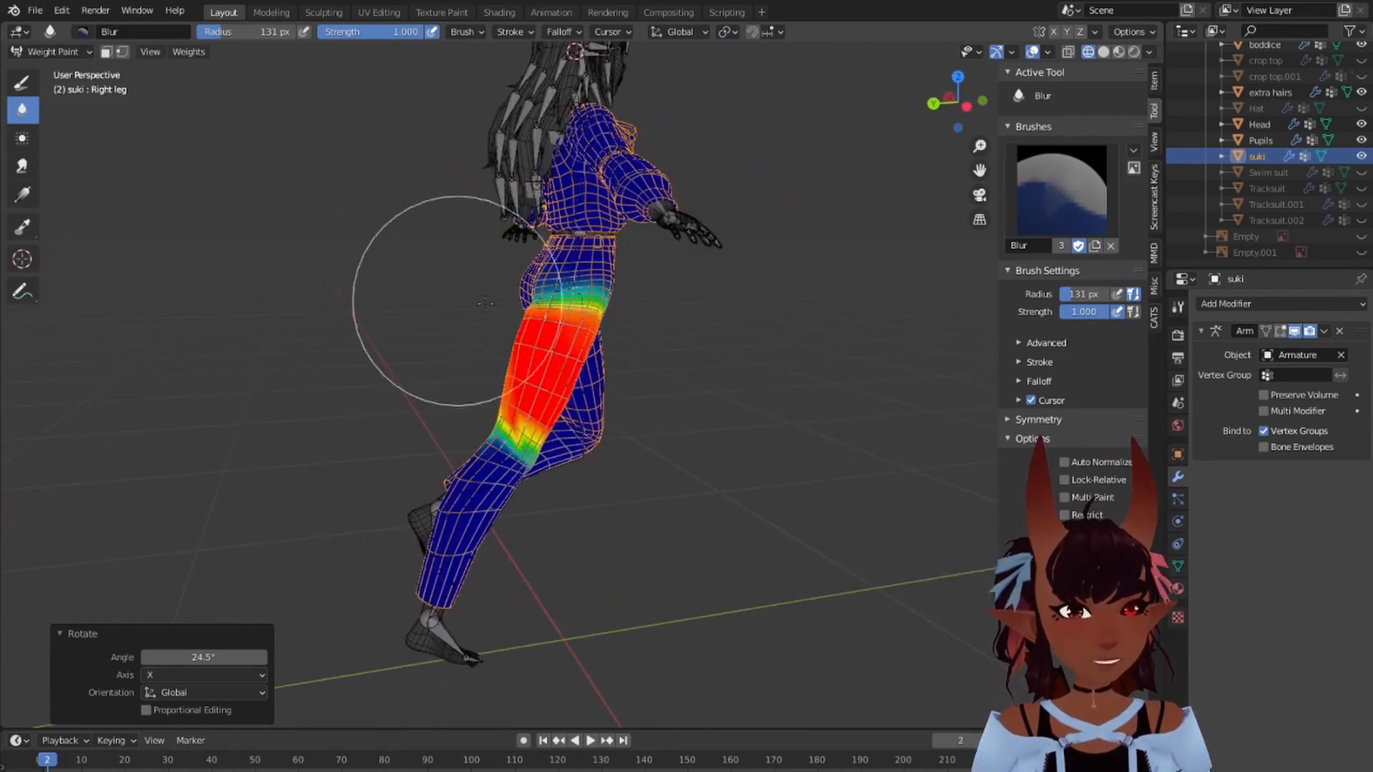
middle_drag(444, 276, 572, 333)
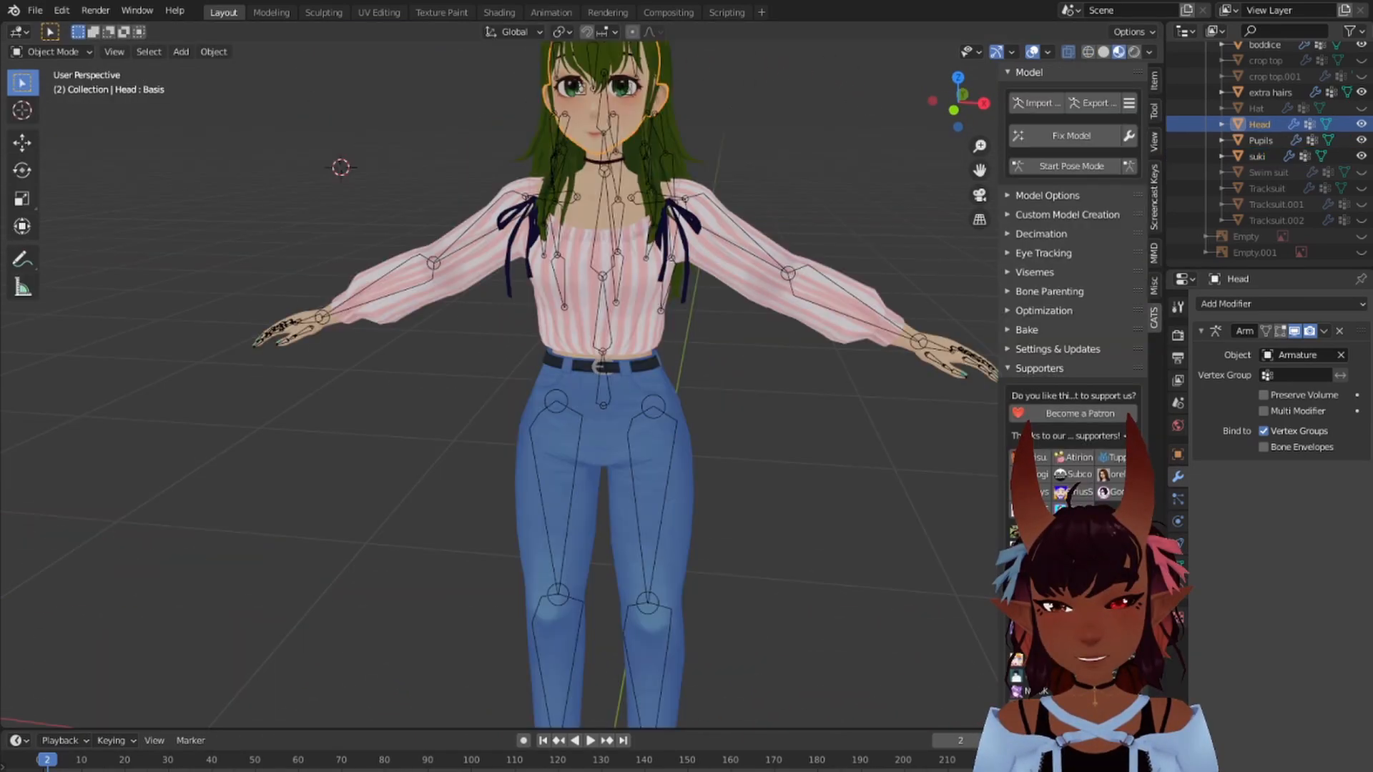